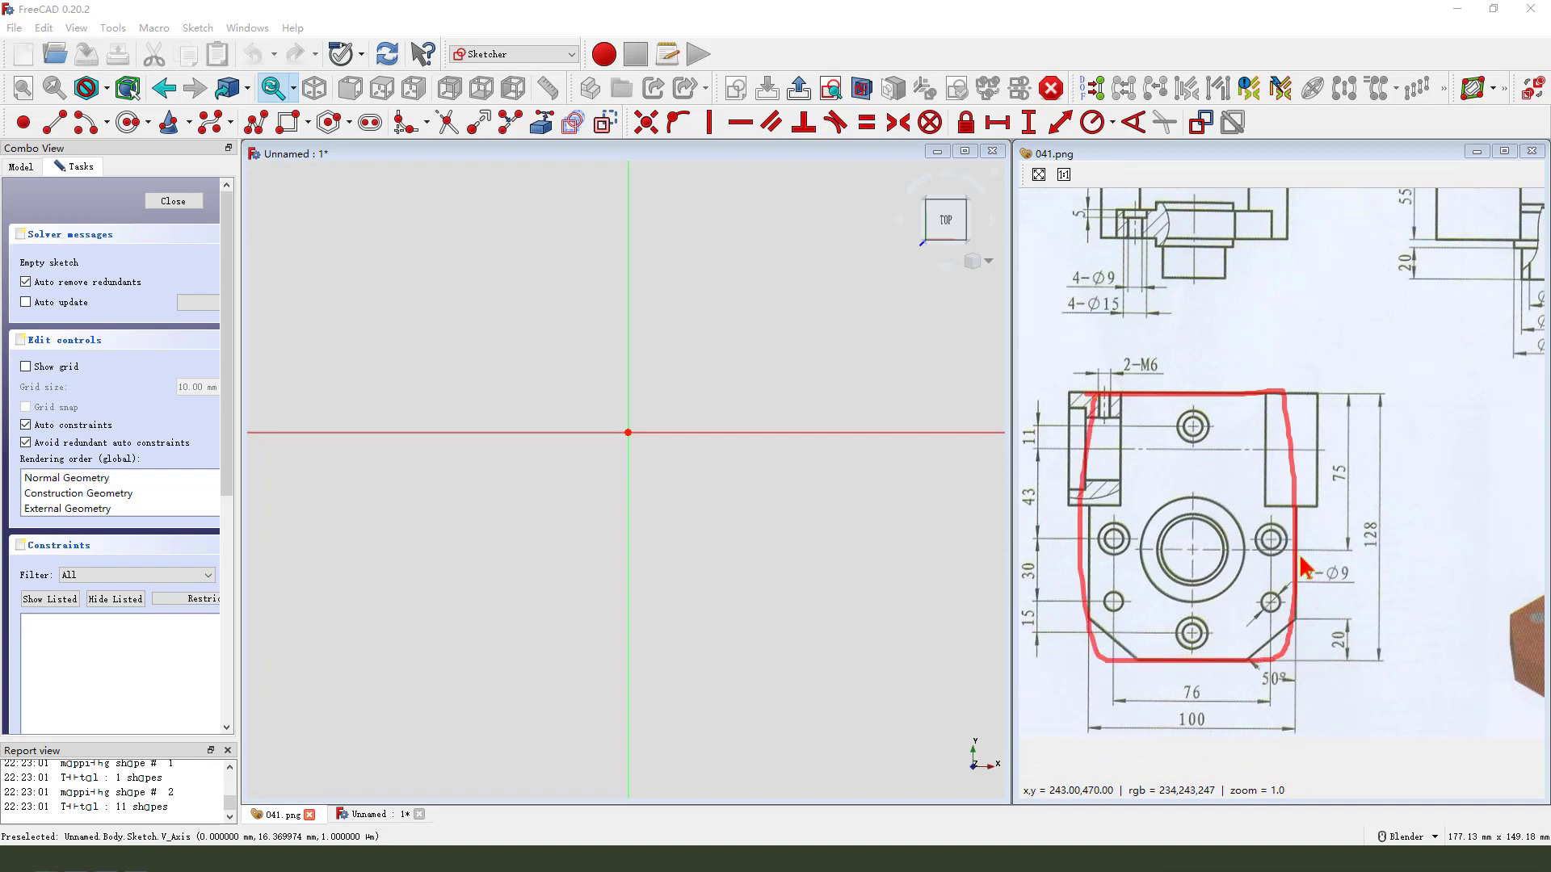
key("Escape")
left_click_drag(1169, 711, 1196, 709)
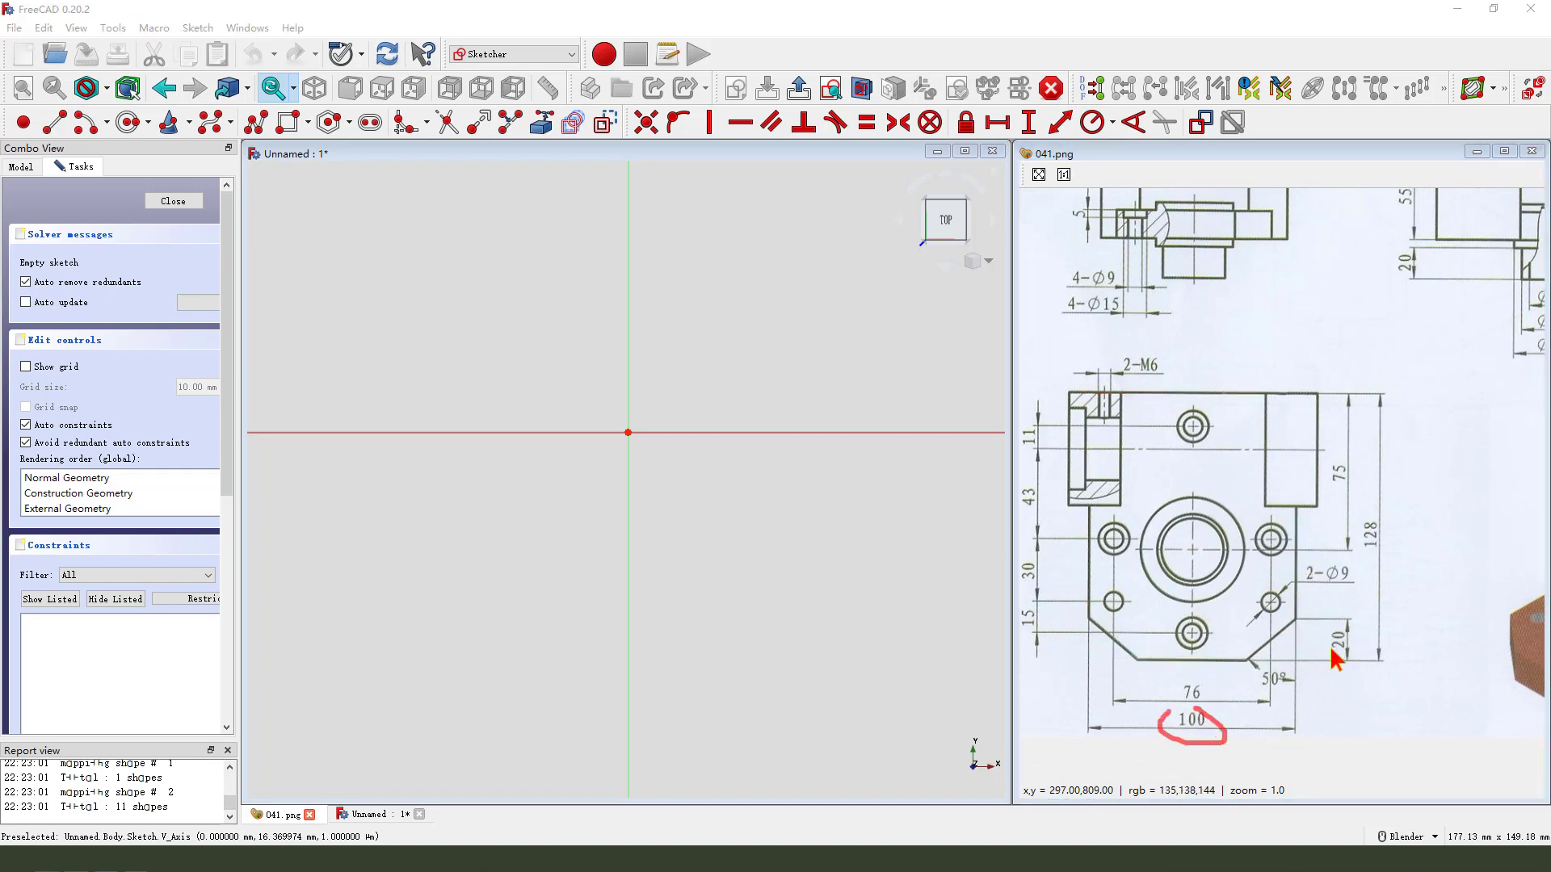
mouse_move(1387, 521)
left_mouse_down()
mouse_move(1382, 570)
mouse_move(1381, 517)
left_mouse_up()
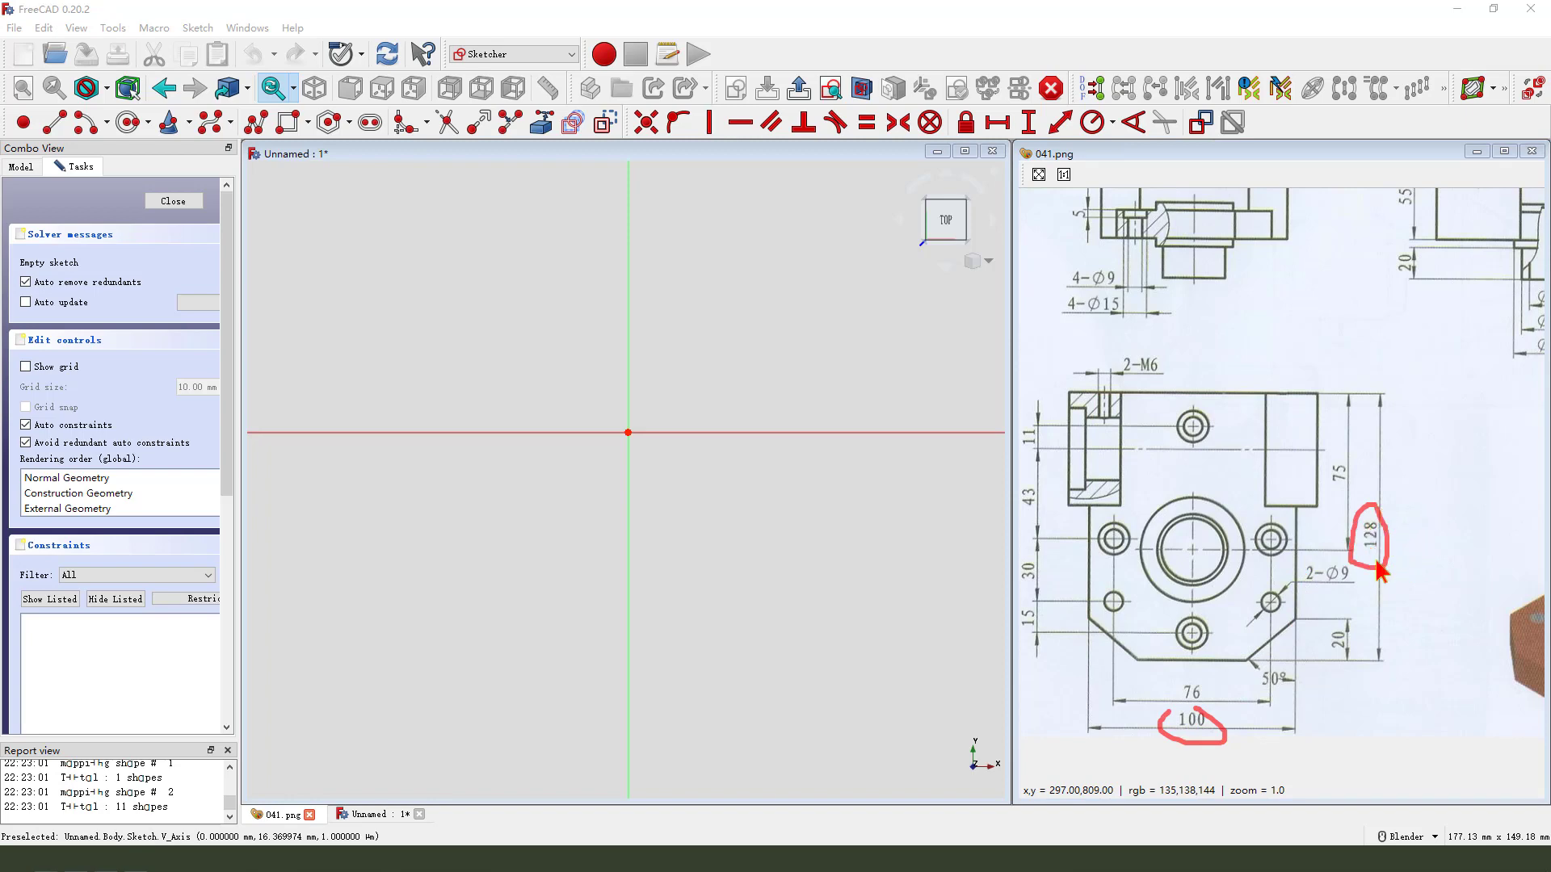
key("e")
Sketch a rectangle about 62 by 70 mm hanging below the horizontal axis, with its top edge on the axis and spanning the vertical axis.
left_click(286, 122)
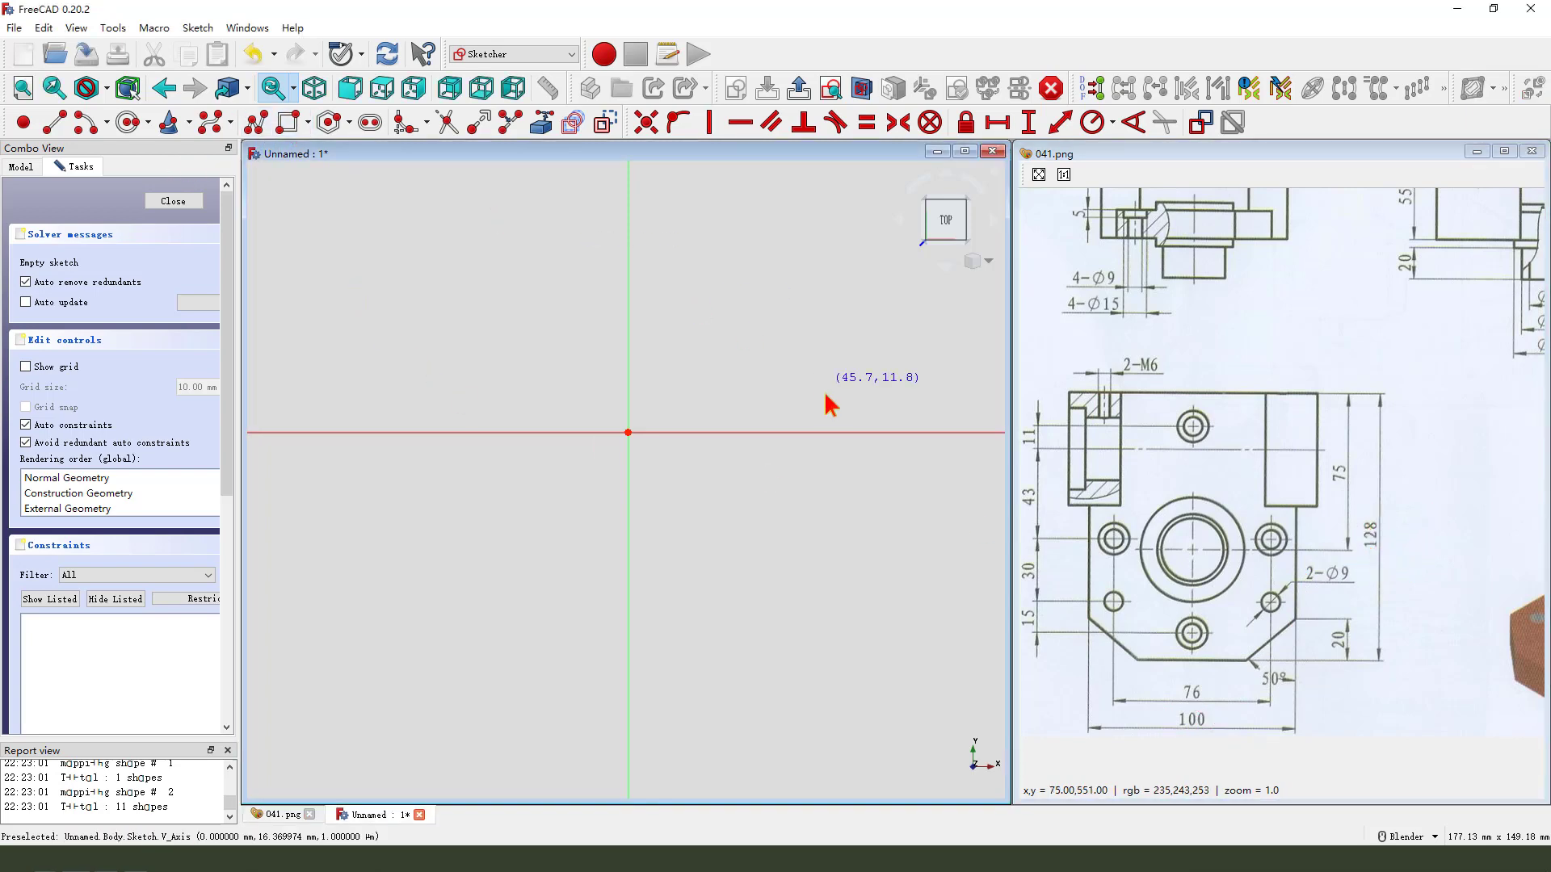
scroll(636, 318, "down", 1)
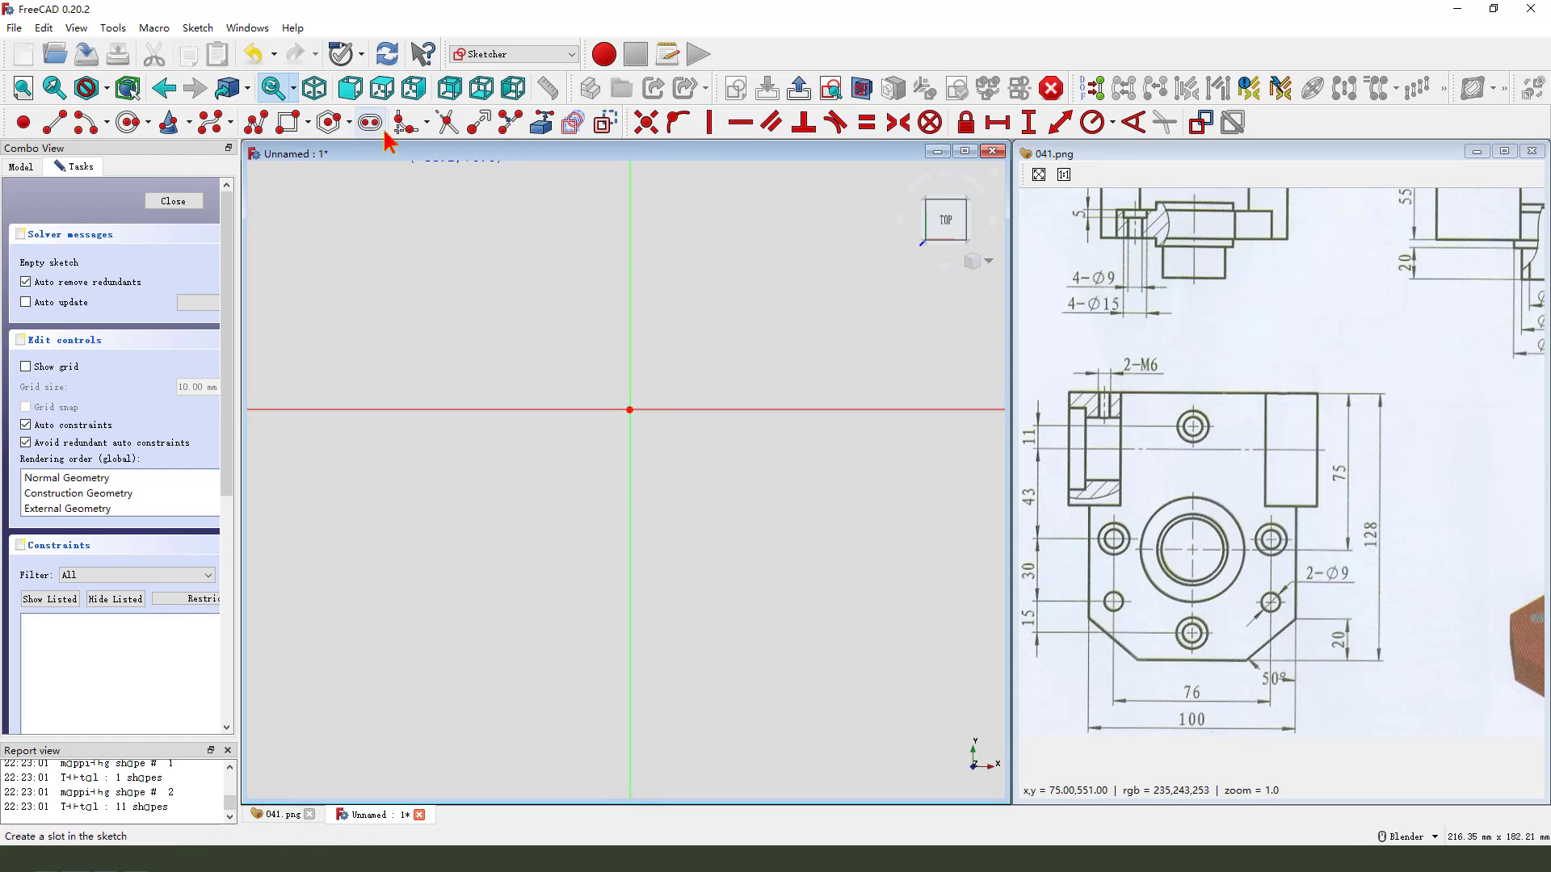
left_click(518, 408)
left_click(733, 654)
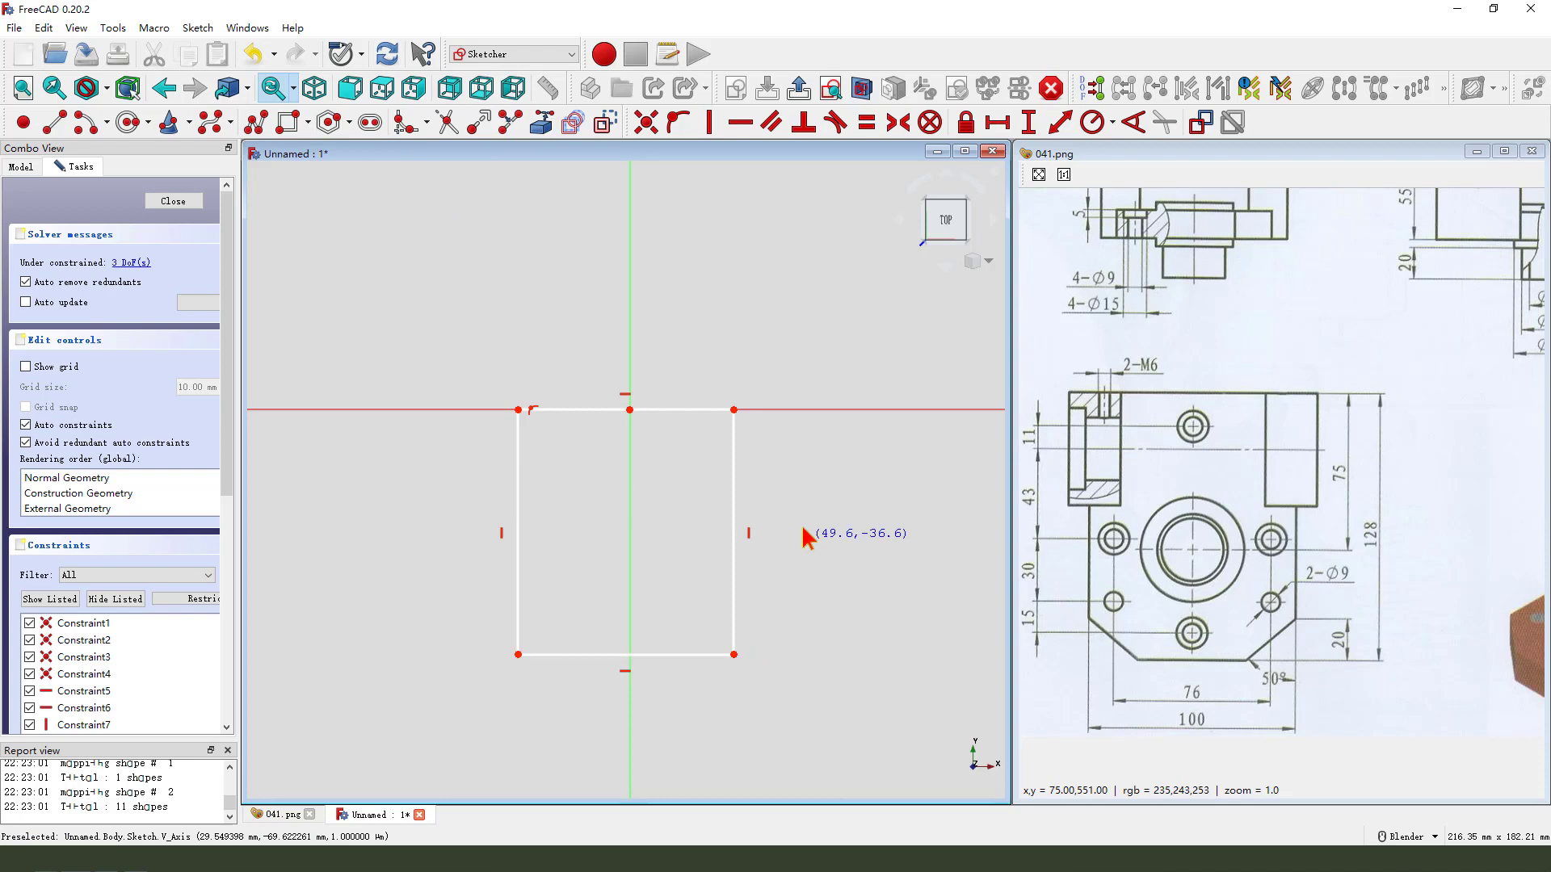
Constrain the rectangle's two top corners to be symmetric about the sketch origin.
left_click(734, 411)
left_click(519, 410)
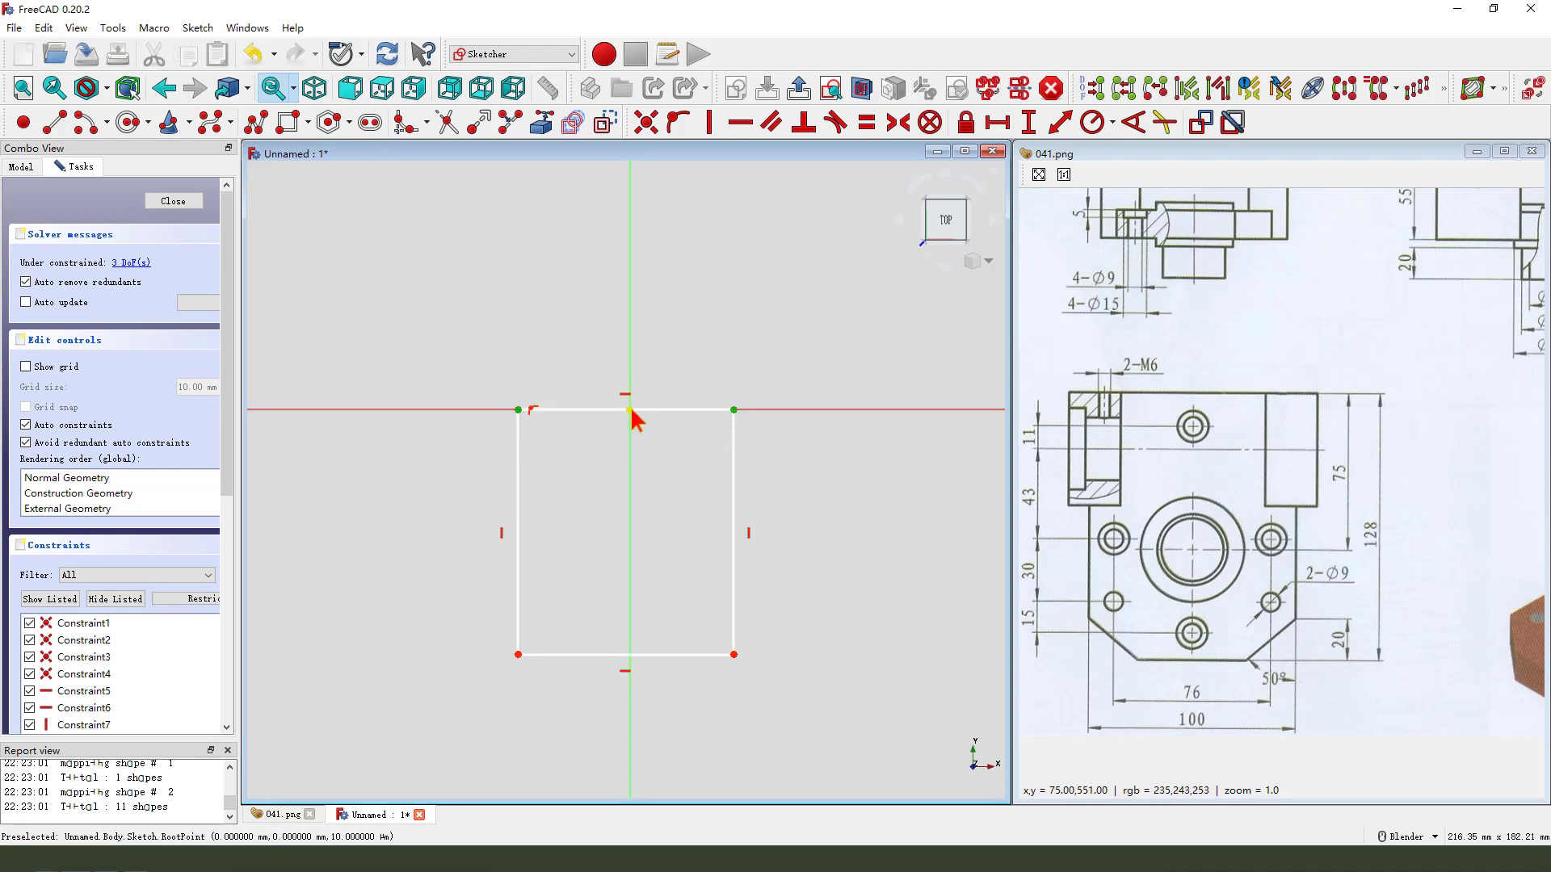
left_click(897, 122)
scroll(717, 283, "down", 1)
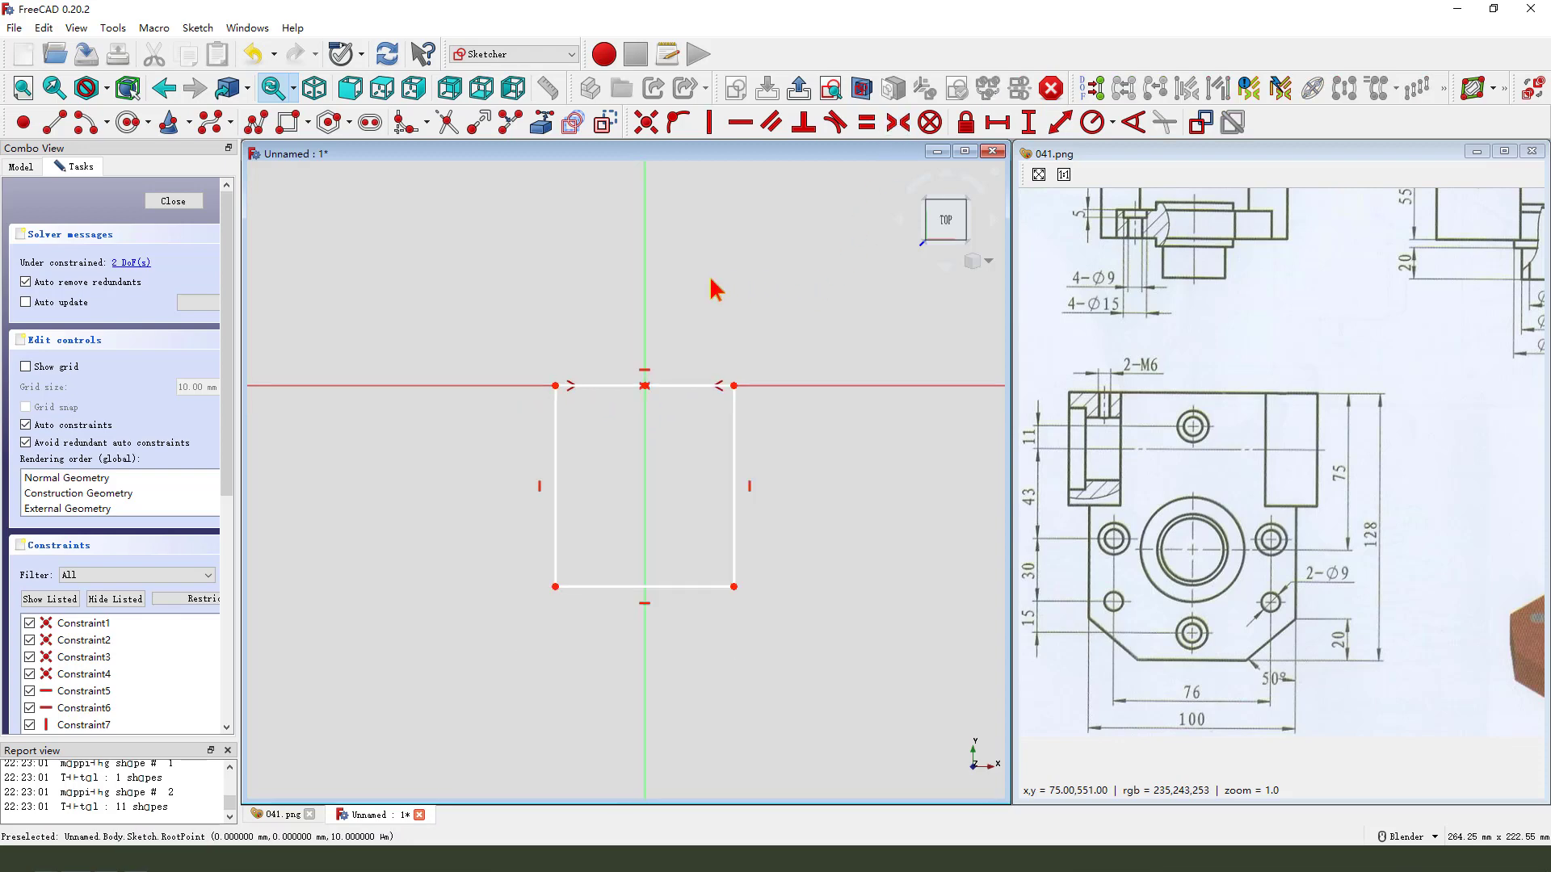
Dimension the rectangle's top edge as 100 mm horizontally and its right edge as 128 mm vertically.
scroll(711, 420, "up", 1)
left_click(675, 374)
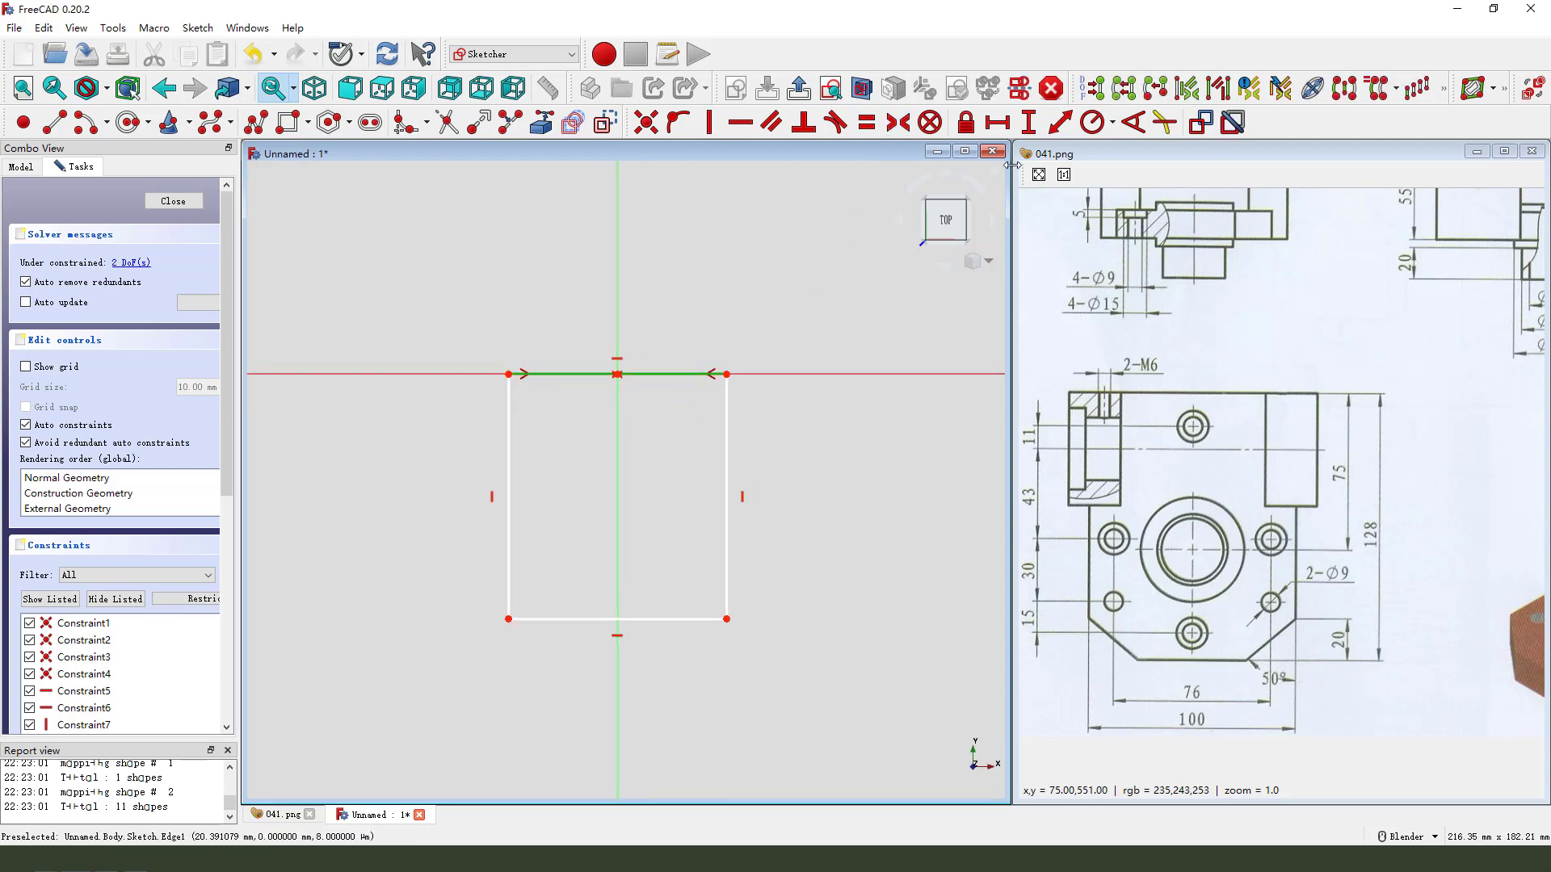
left_click(998, 122)
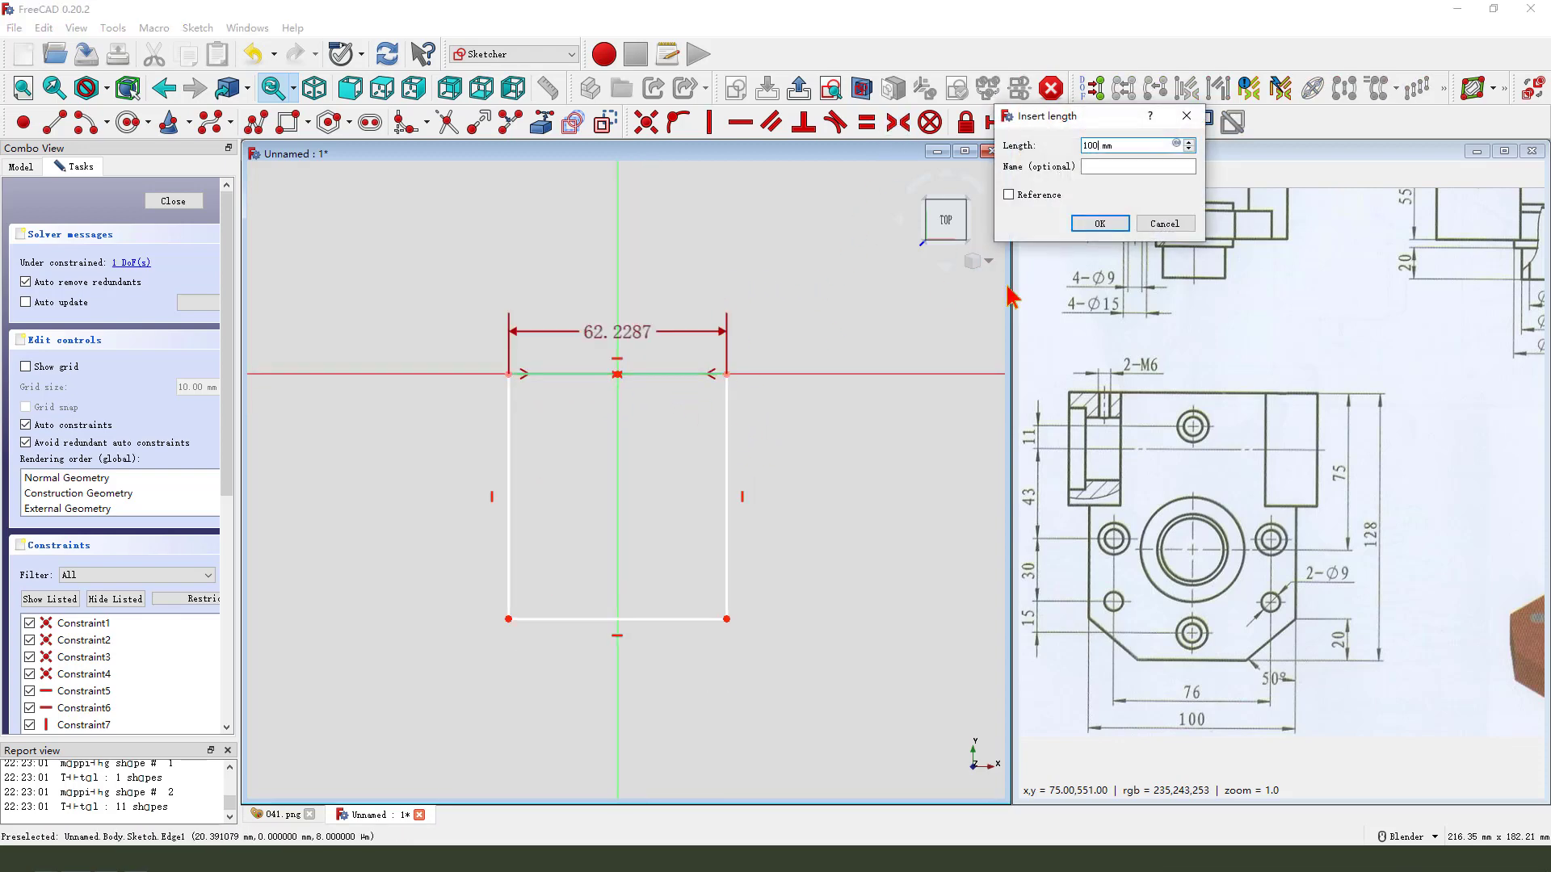
key("Return")
left_click(792, 485)
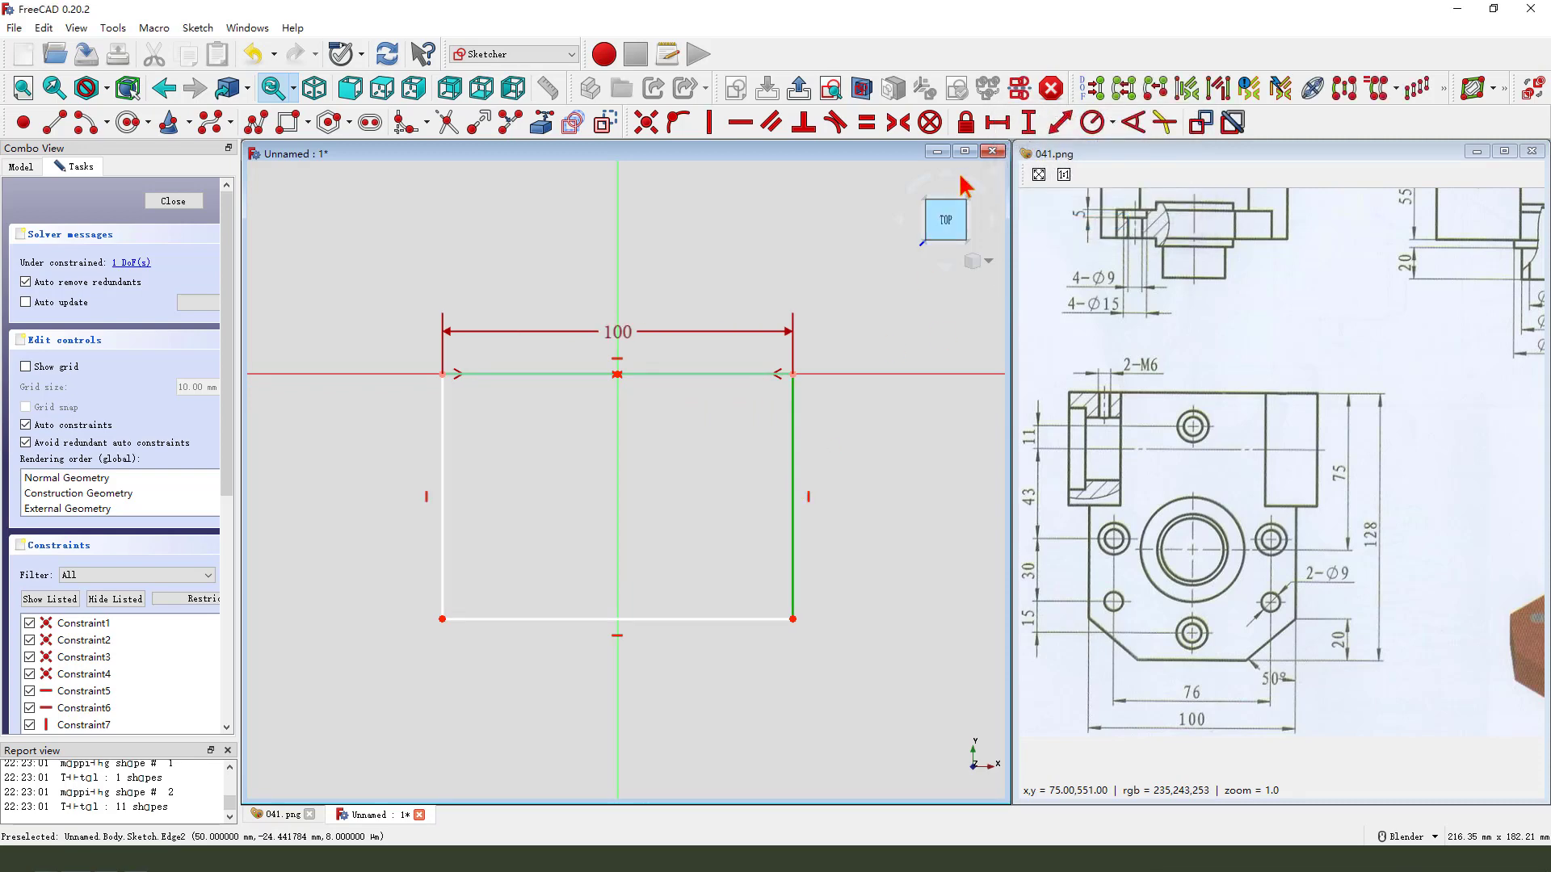
left_click(1028, 122)
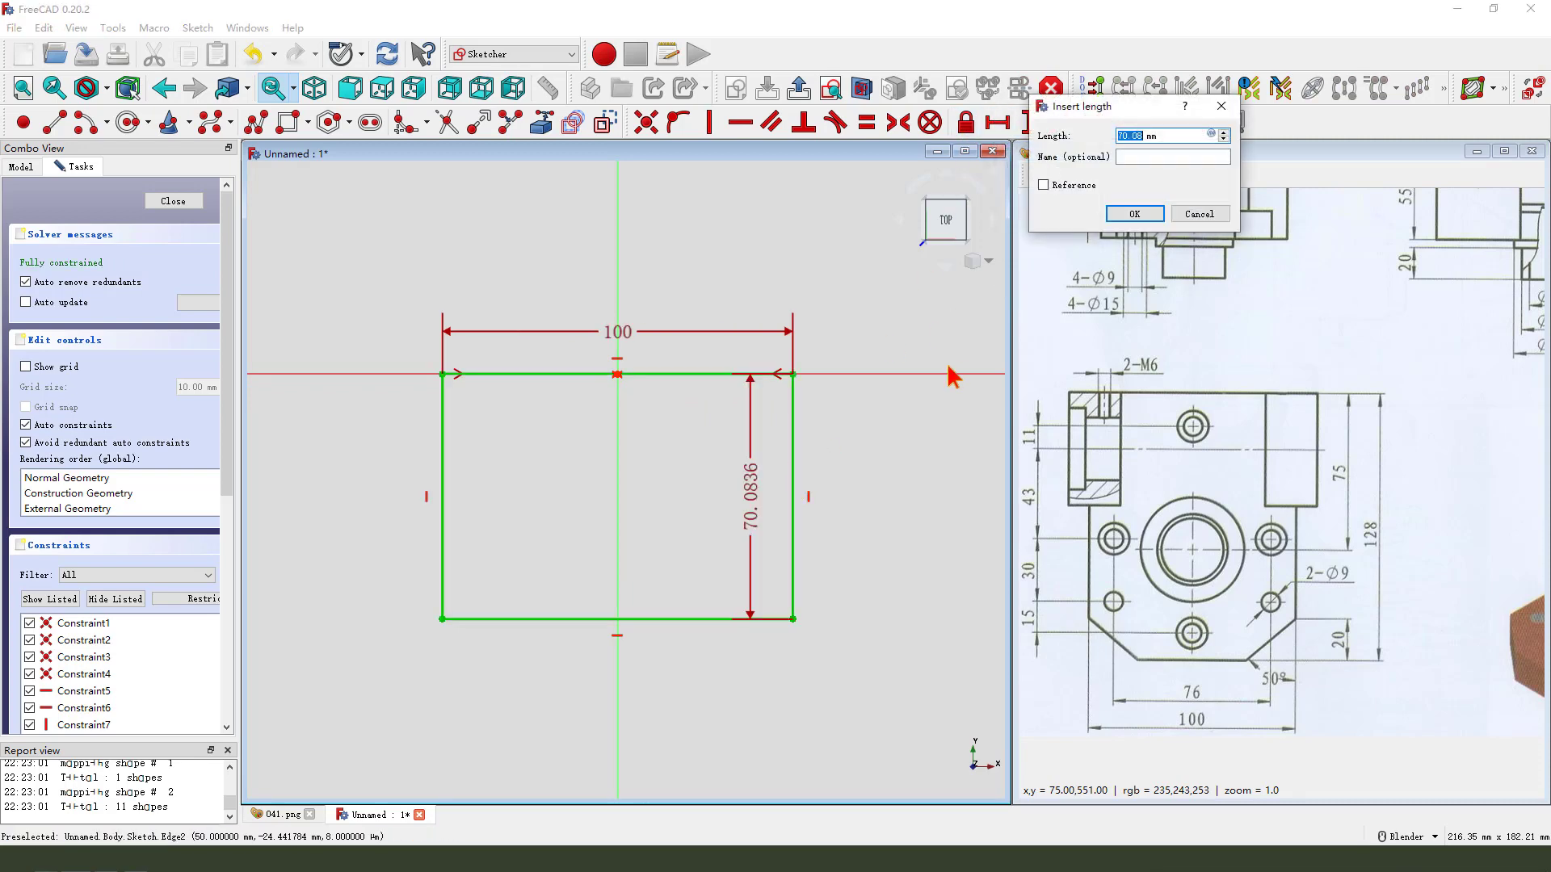
key("Return")
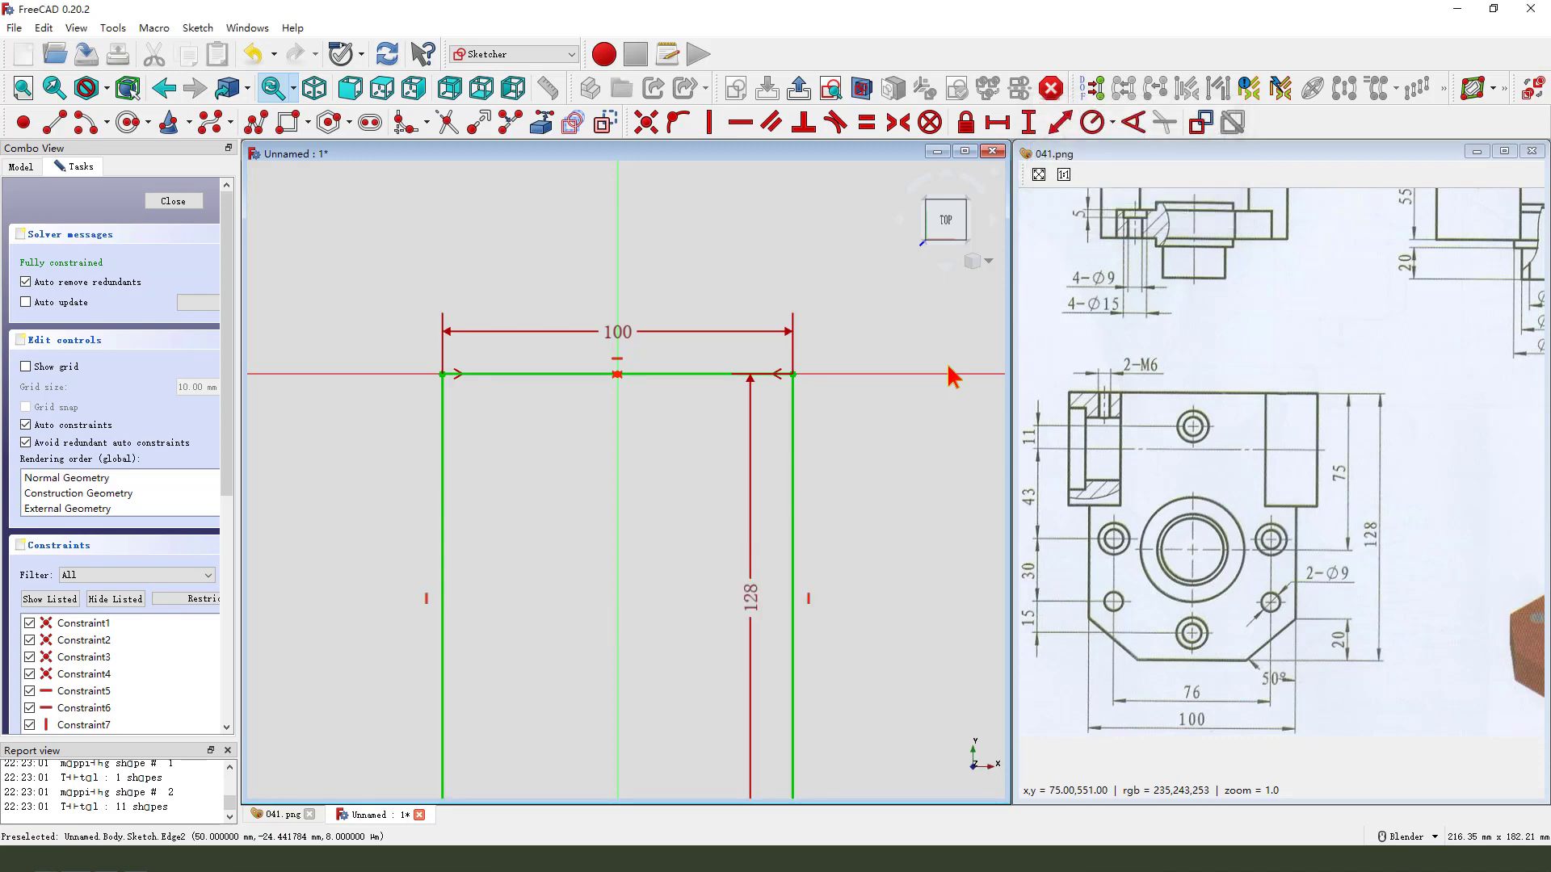
Reposition the rectangle's height dimension outside its right edge.
scroll(722, 582, "down", 2)
middle_click_drag(722, 582, 719, 516, "shift")
scroll(718, 517, "up", 2)
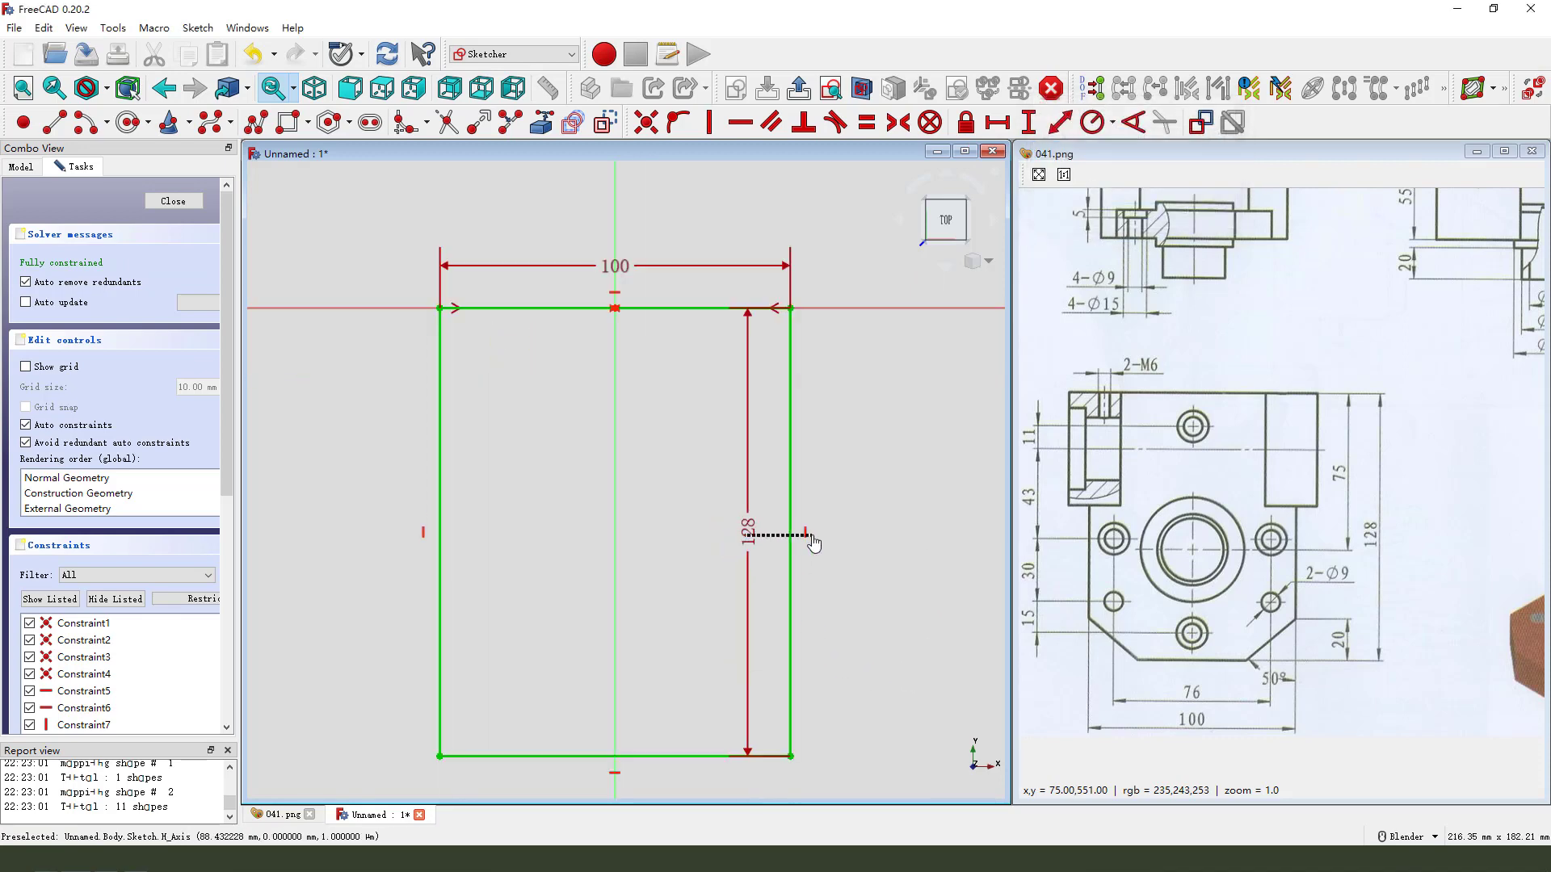
left_click_drag(754, 536, 856, 536)
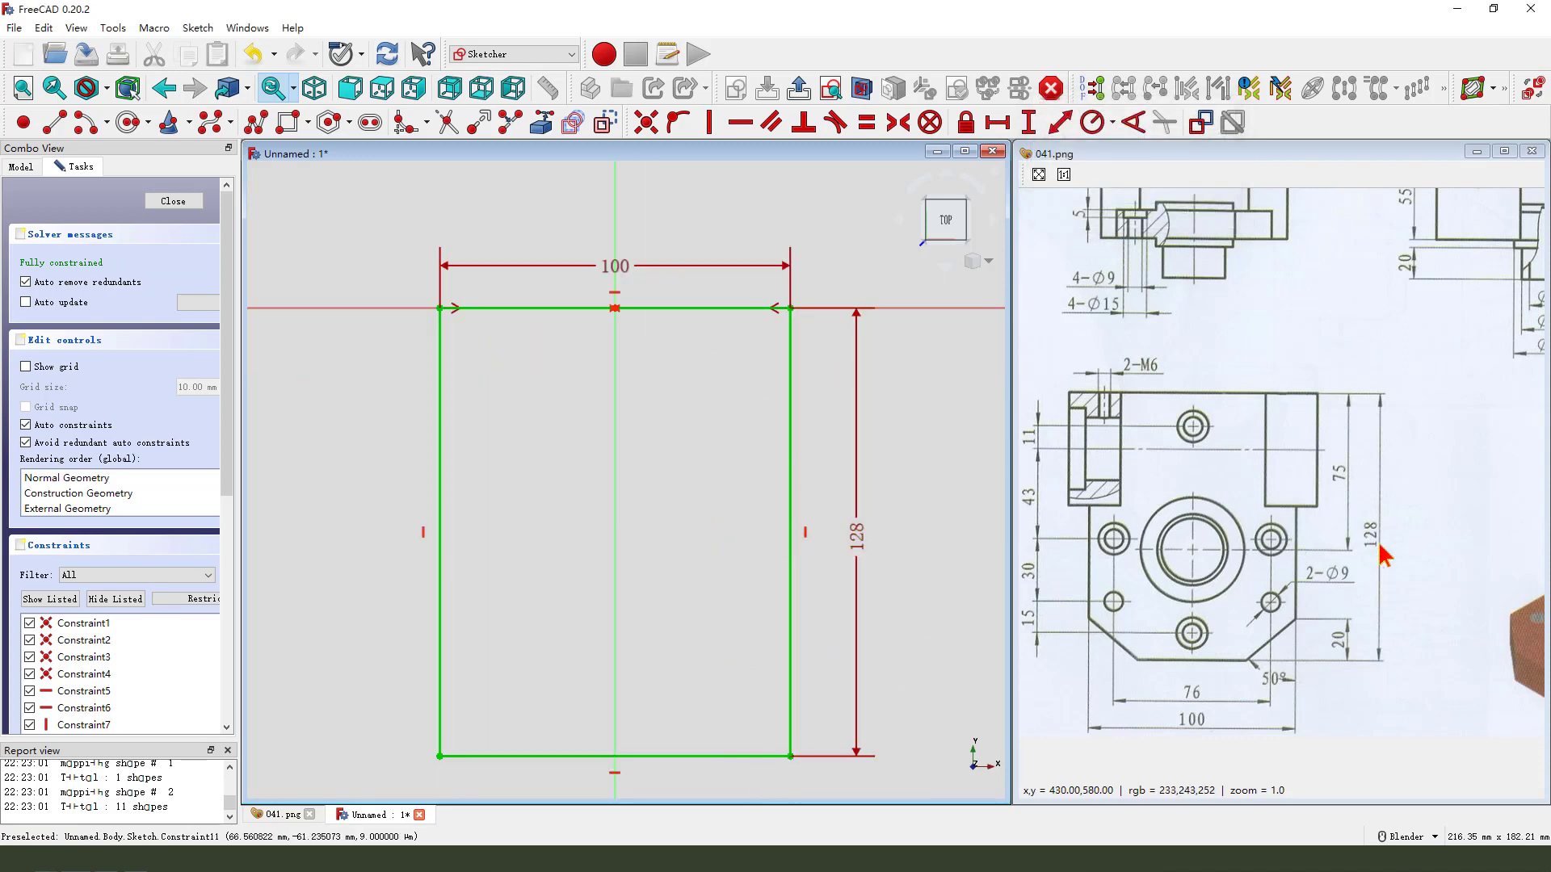
mouse_move(1391, 513)
left_mouse_down()
mouse_move(1367, 541)
mouse_move(1383, 509)
left_mouse_up()
left_click_drag(1198, 703, 1183, 741)
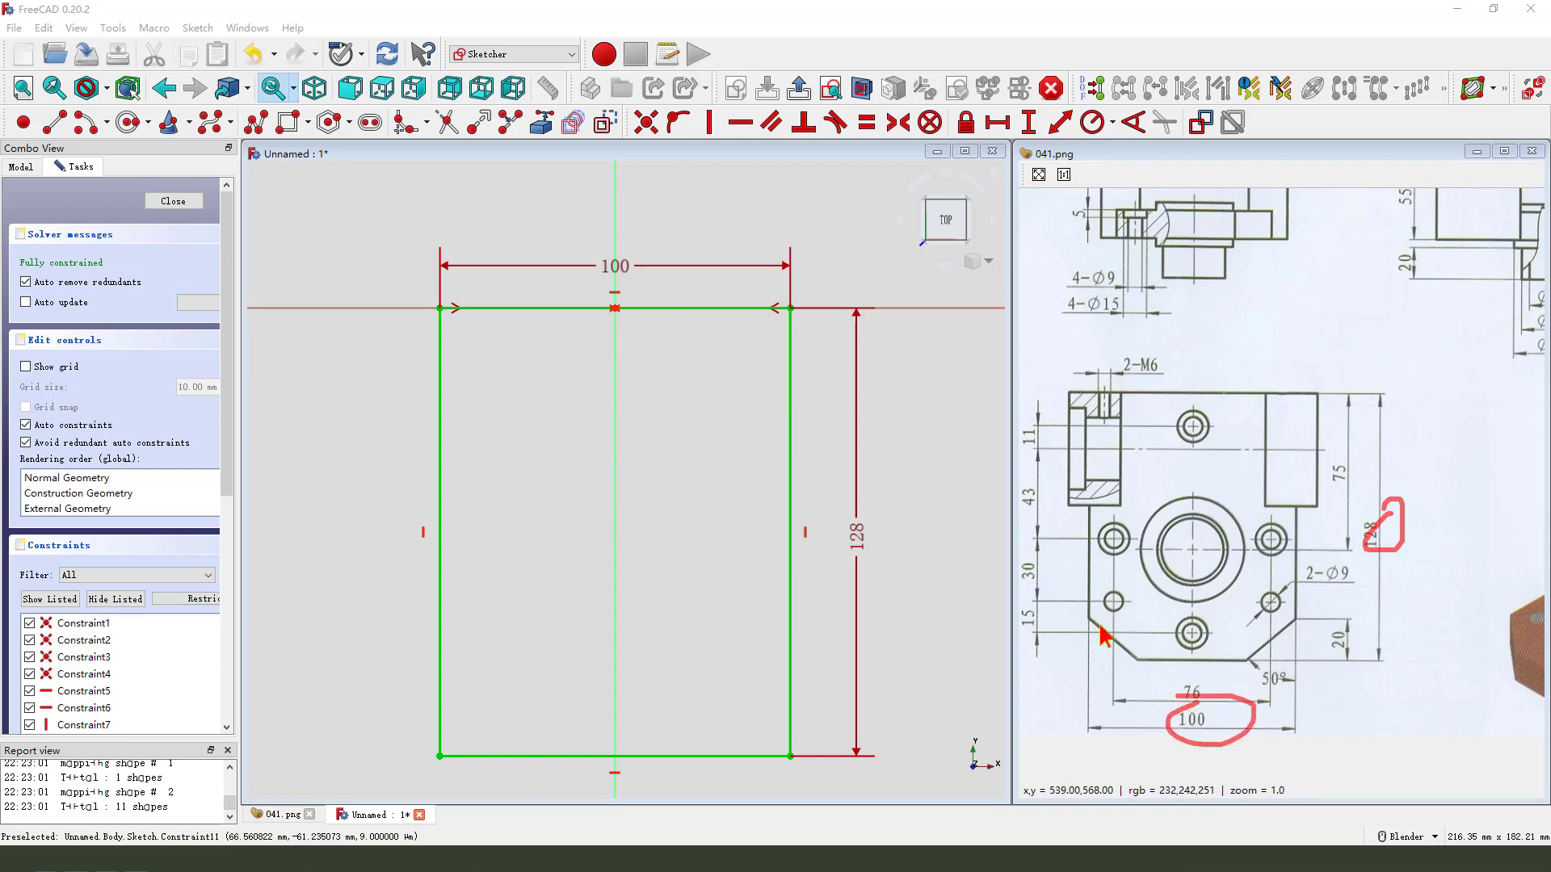
Finish the sketch and pad the rectangle 18 mm, the plate thickness given in the reference drawing.
left_click(799, 89)
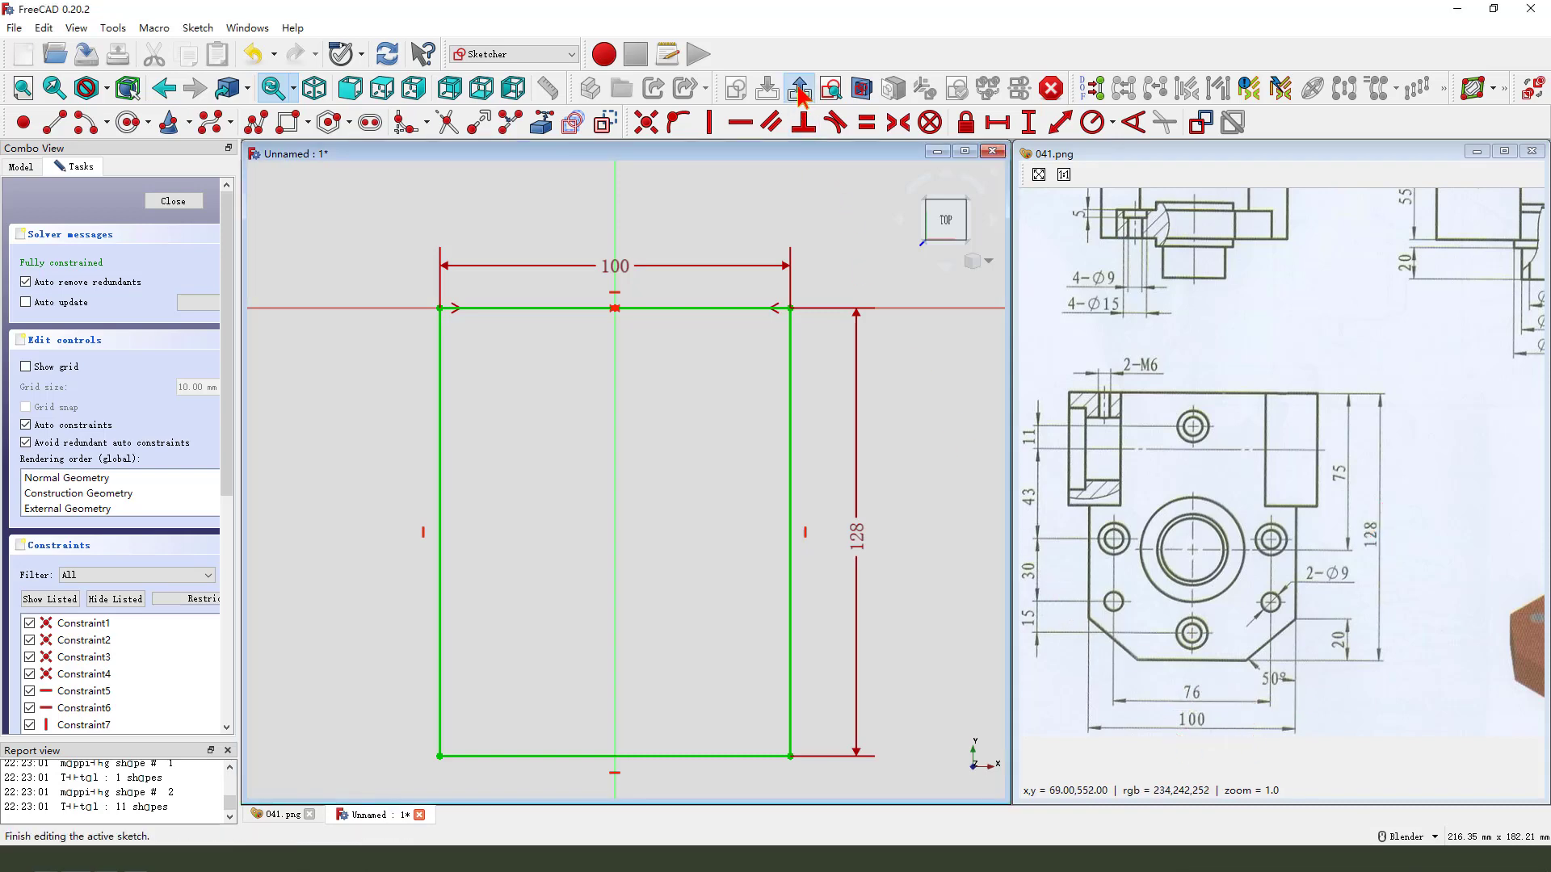
middle_click_drag(647, 534, 628, 519)
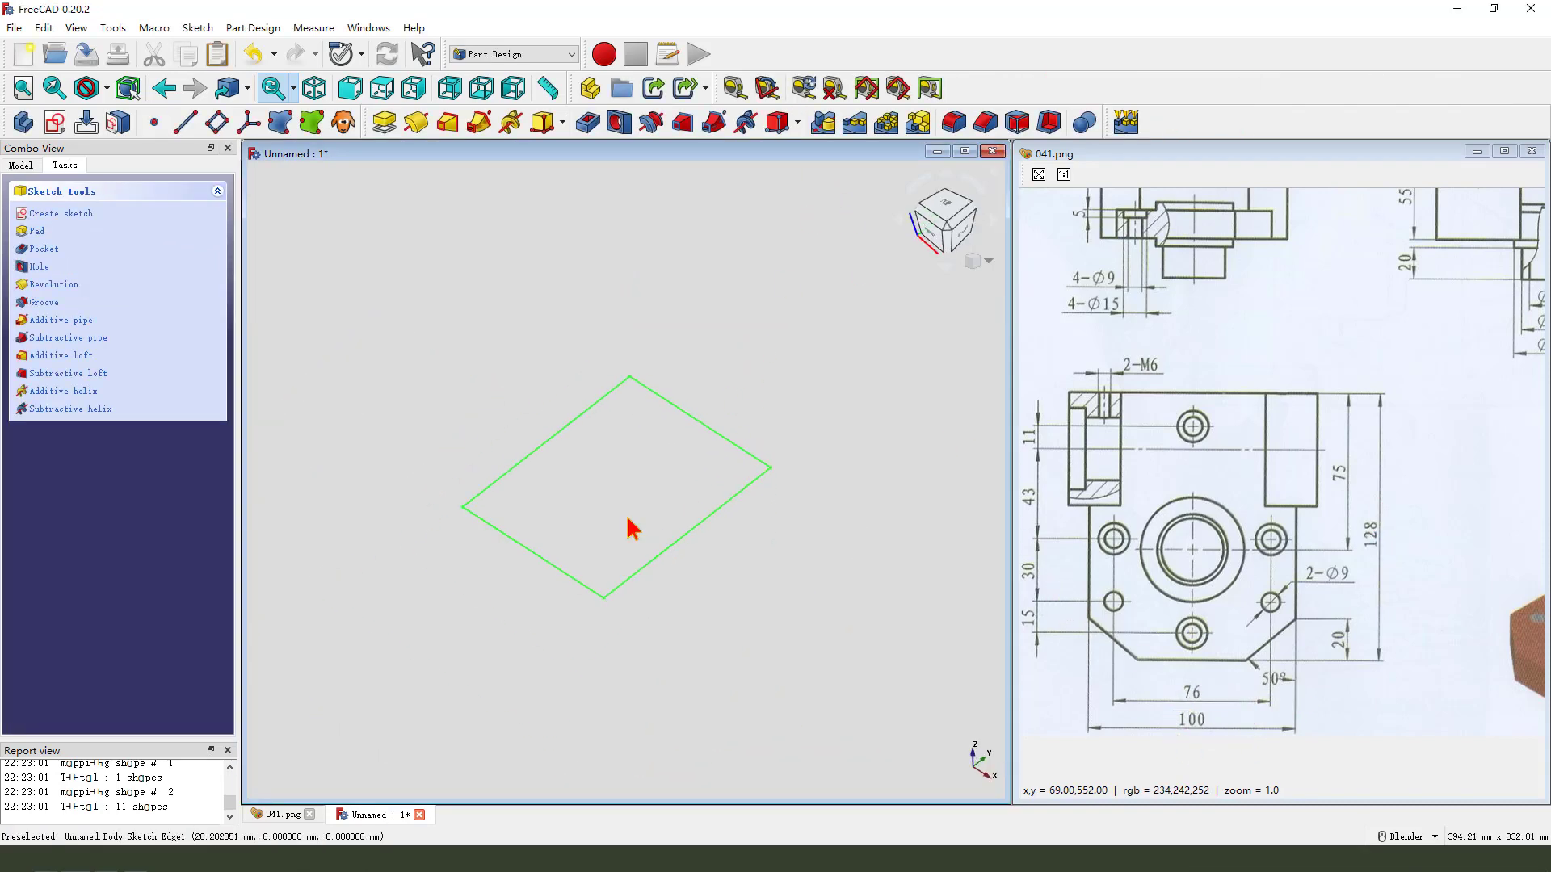
left_click(388, 128)
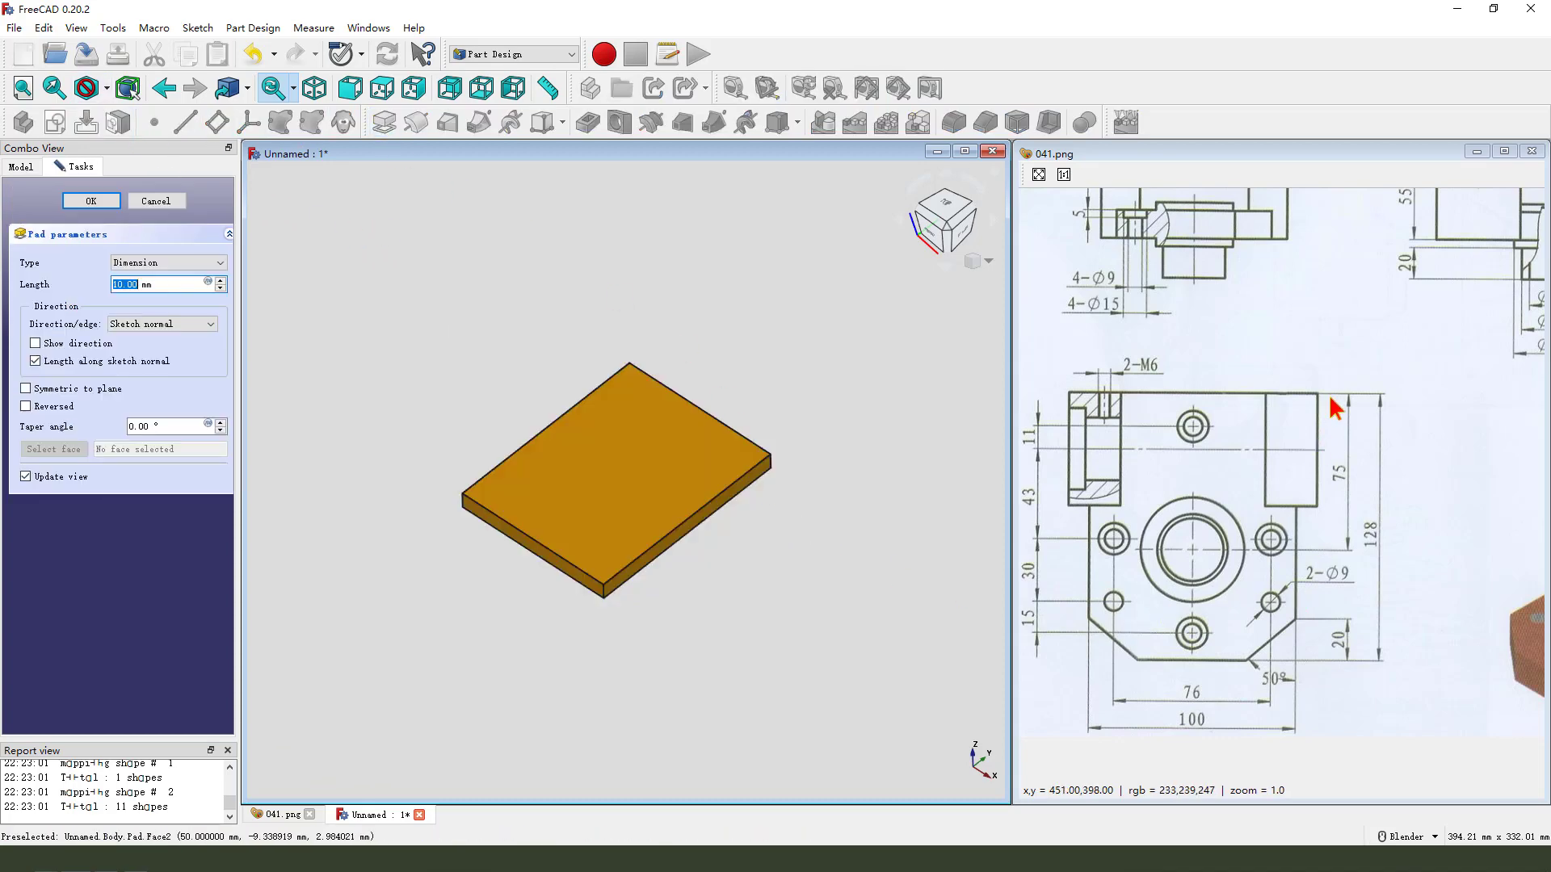
left_click_drag(1329, 402, 1122, 496)
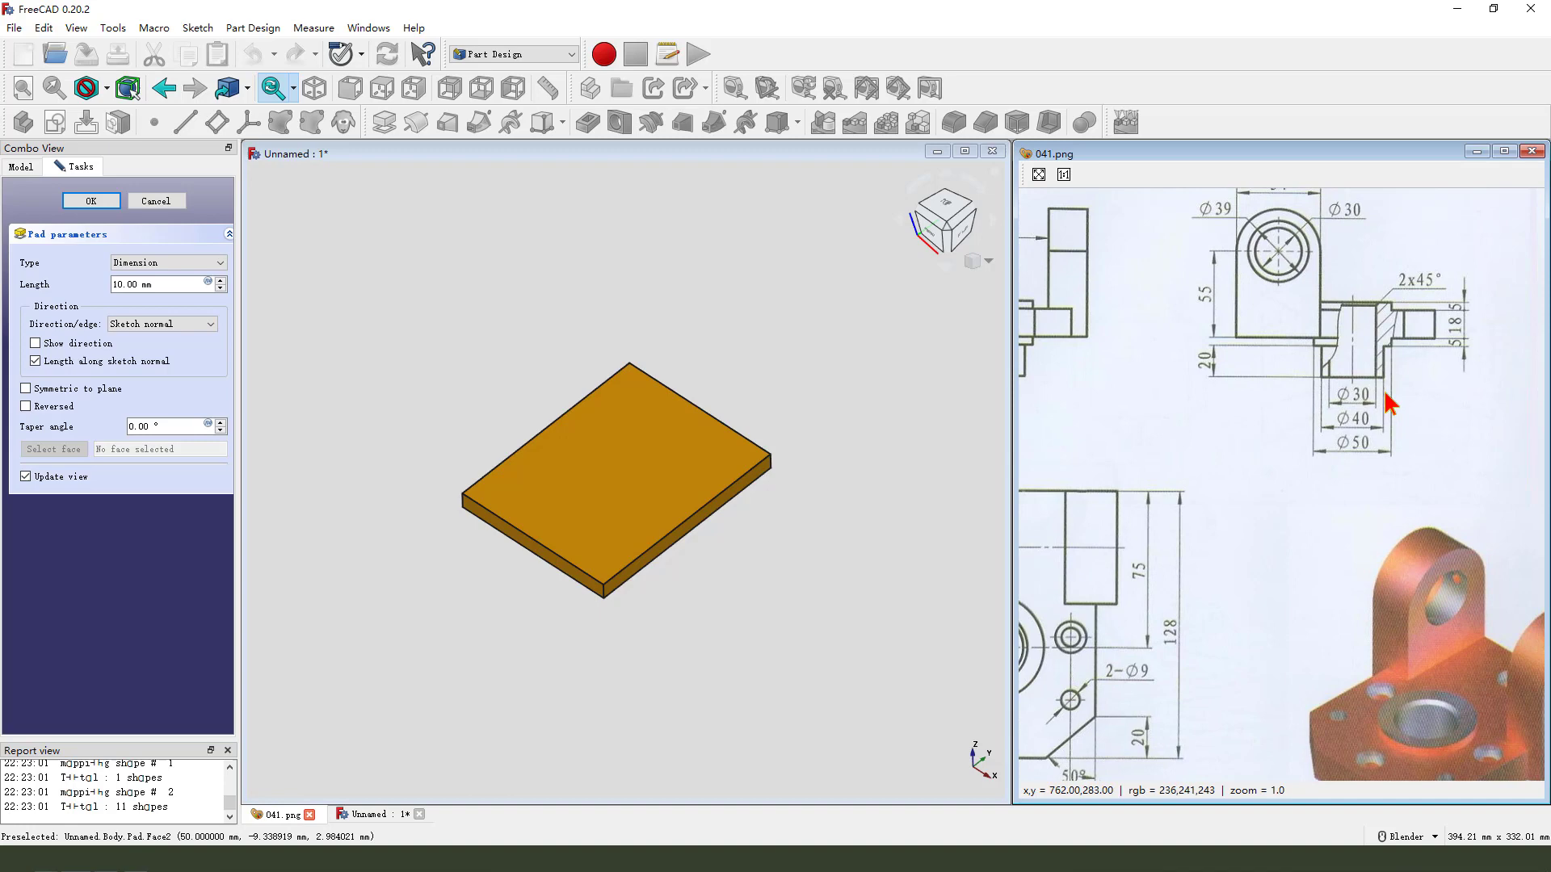
left_click(1462, 327)
key("Escape")
mouse_move(1212, 535)
left_mouse_down()
mouse_move(1312, 517)
mouse_move(1230, 545)
left_mouse_up()
left_click(160, 304)
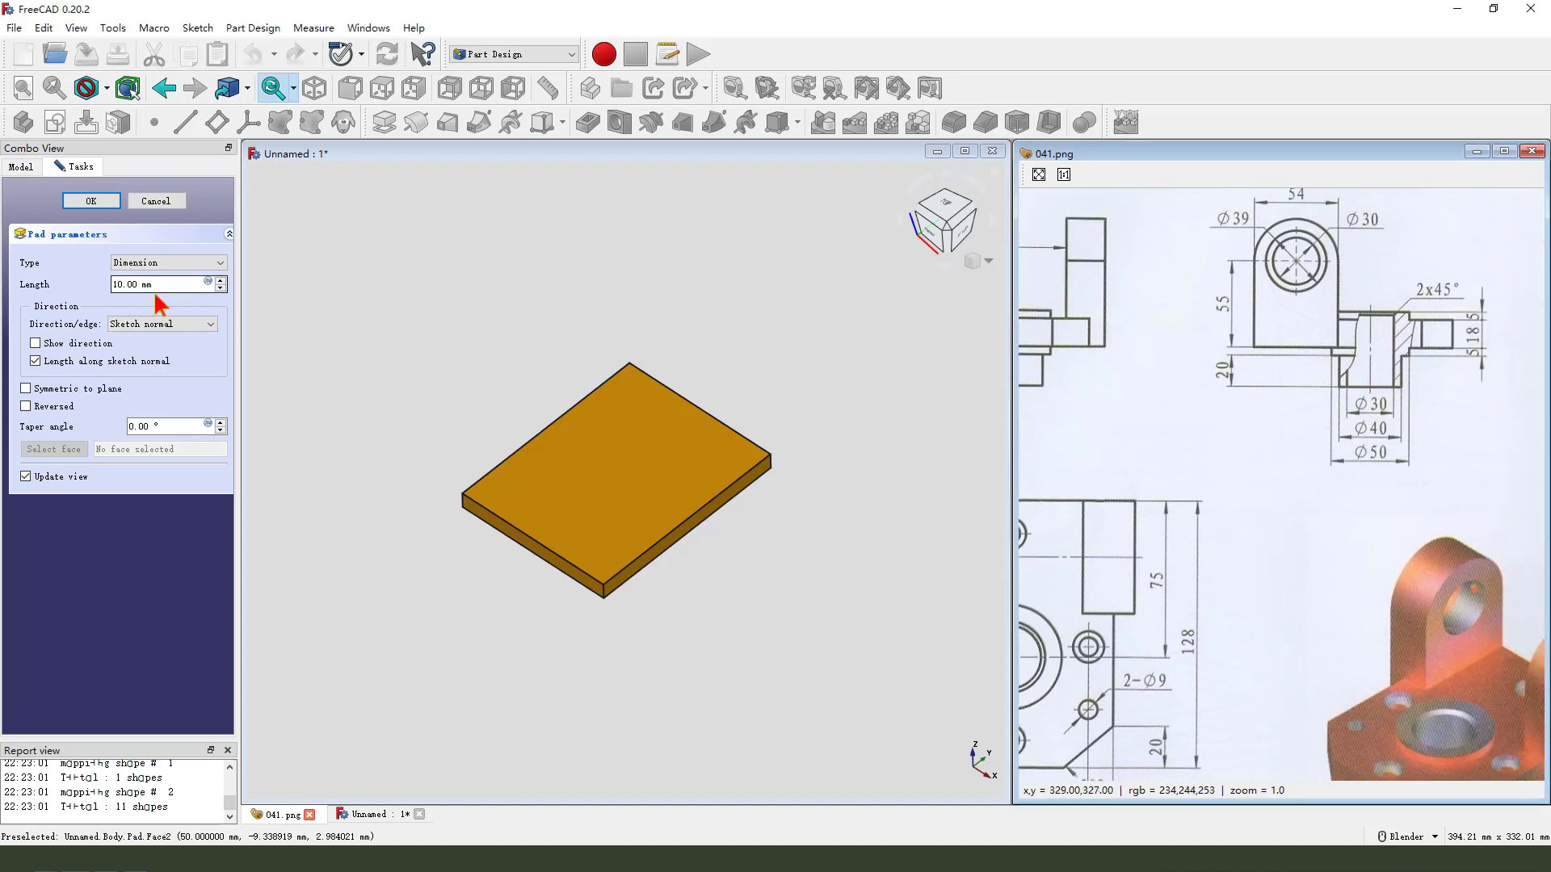
left_click_drag(150, 286, 100, 287)
middle_click_drag(648, 483, 694, 469)
left_click(91, 200)
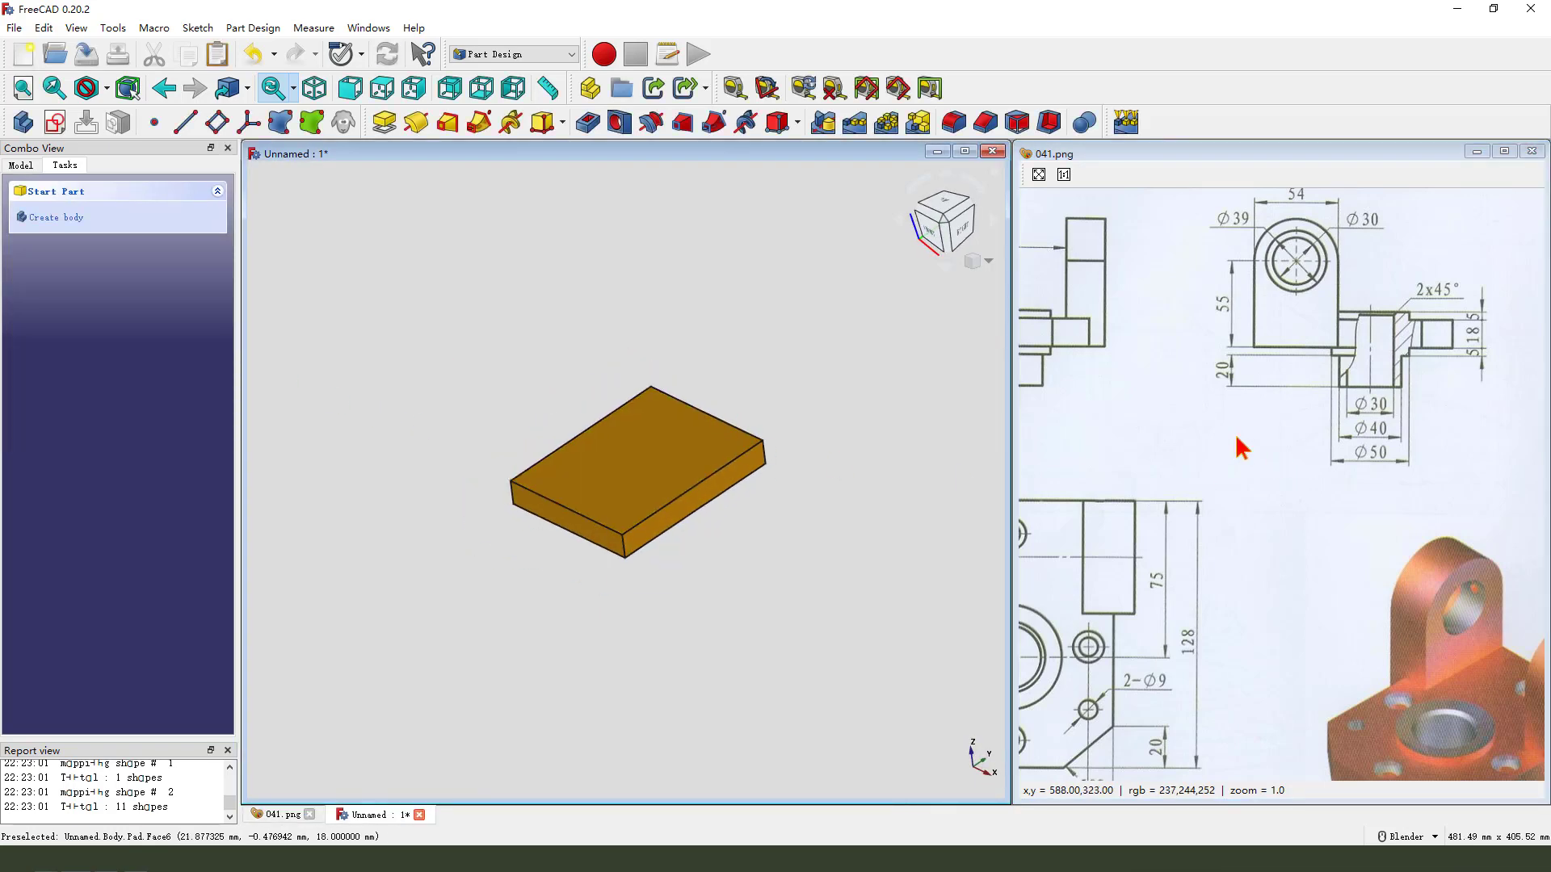
Examine the upright lug's profile and width in the side view of the 041.png reference drawing.
mouse_move(1236, 439)
middle_mouse_down()
mouse_move(1402, 418)
mouse_move(1193, 412)
mouse_move(1247, 412)
mouse_move(1269, 567)
middle_mouse_up()
mouse_move(1148, 295)
left_mouse_down()
mouse_move(1261, 282)
mouse_move(1304, 446)
mouse_move(1130, 321)
mouse_move(1143, 296)
mouse_move(1204, 373)
left_mouse_up()
left_click_drag(1191, 347, 1168, 382)
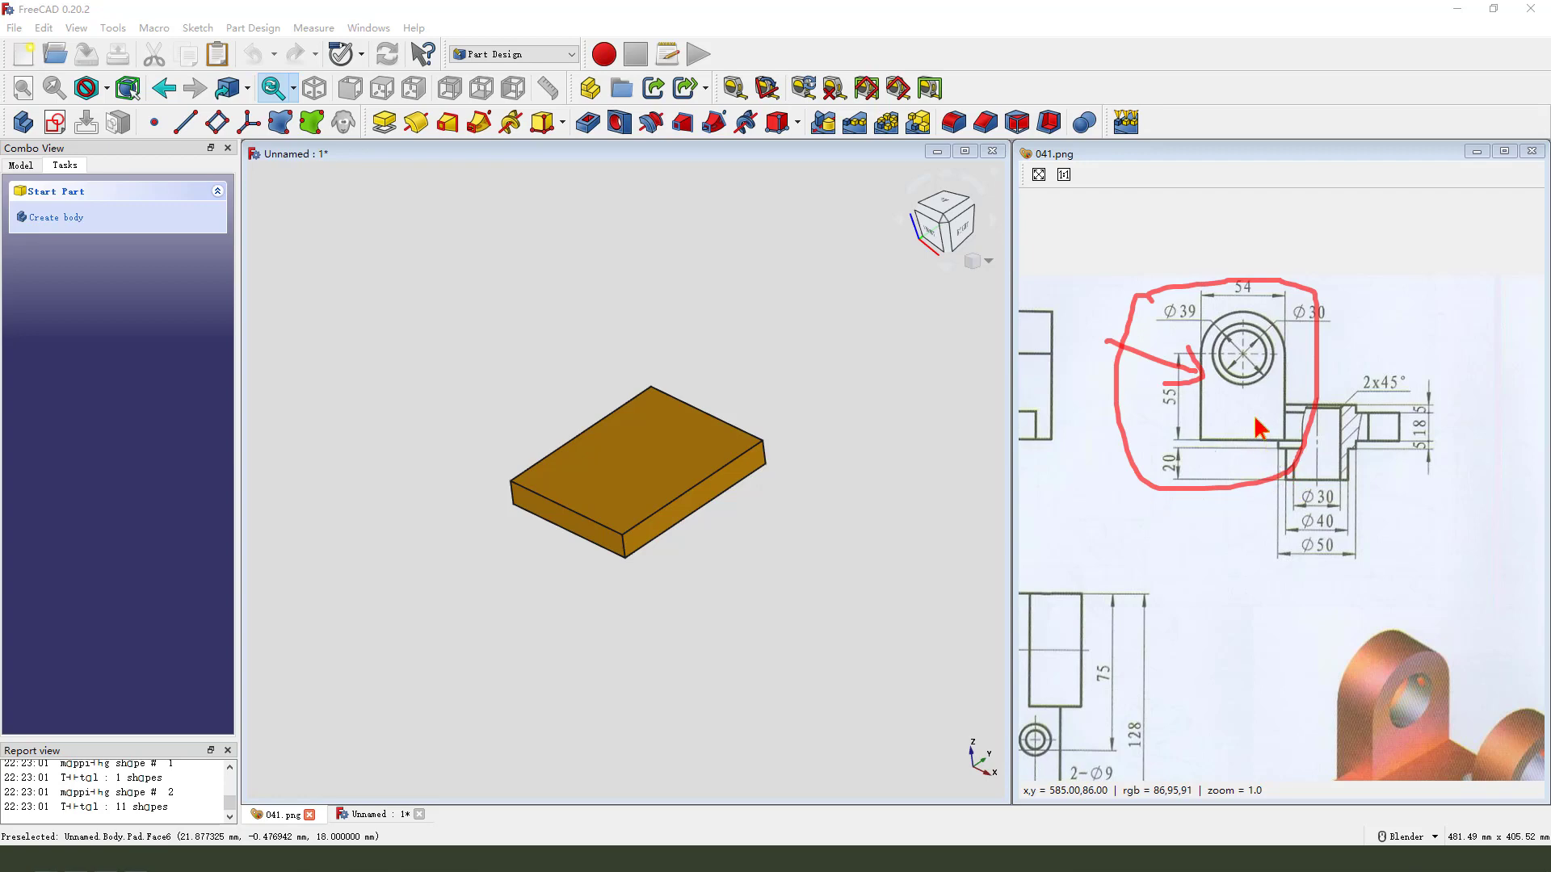
key("Escape")
key("ctrl+2")
left_click_drag(1242, 261, 1262, 265)
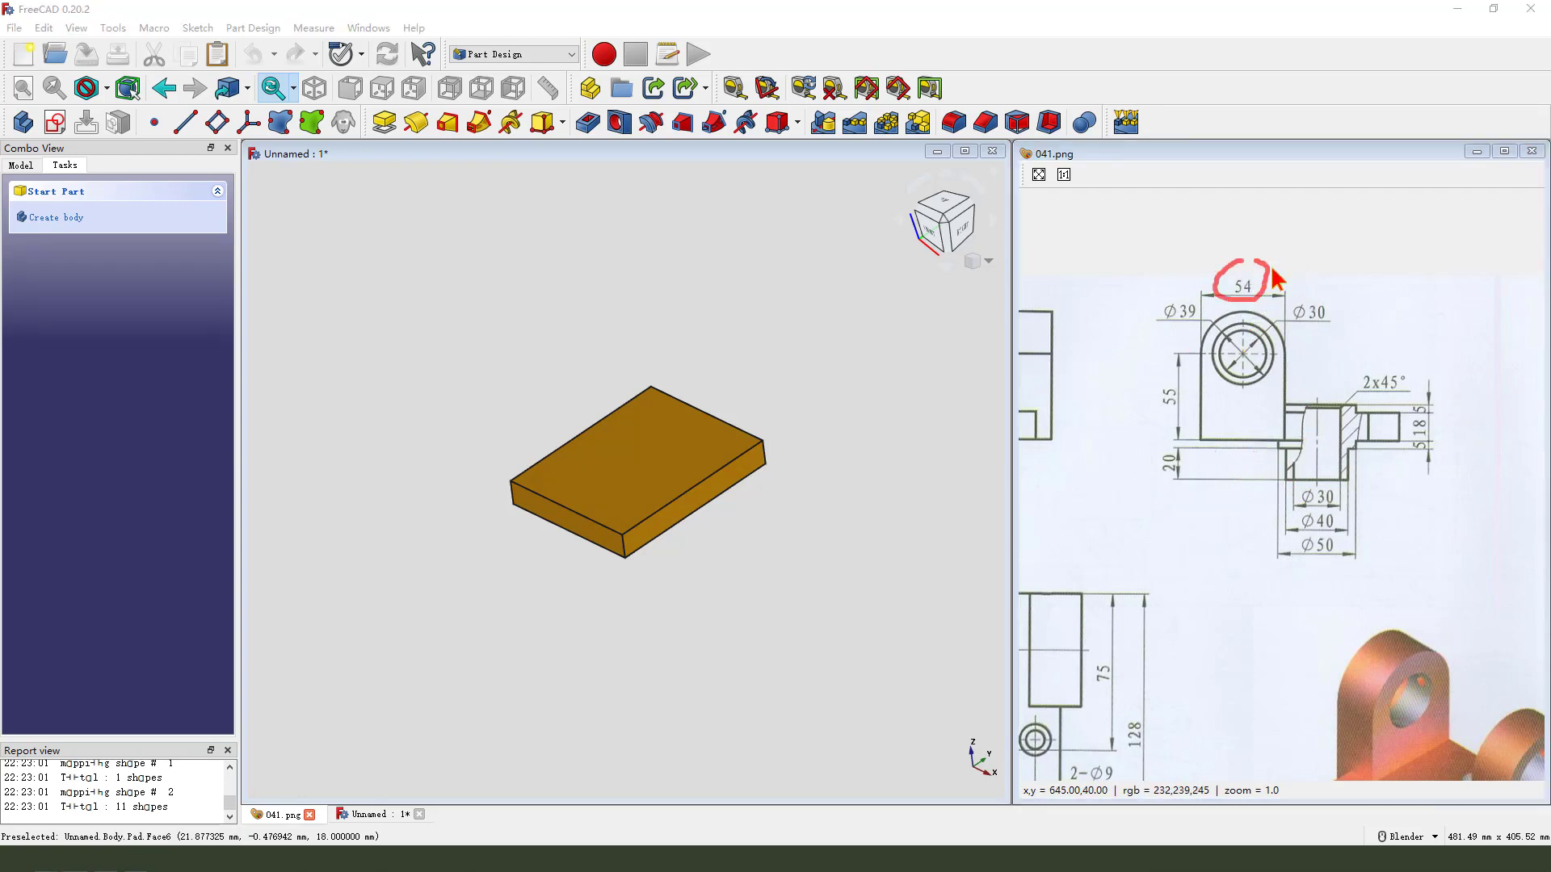
key("e")
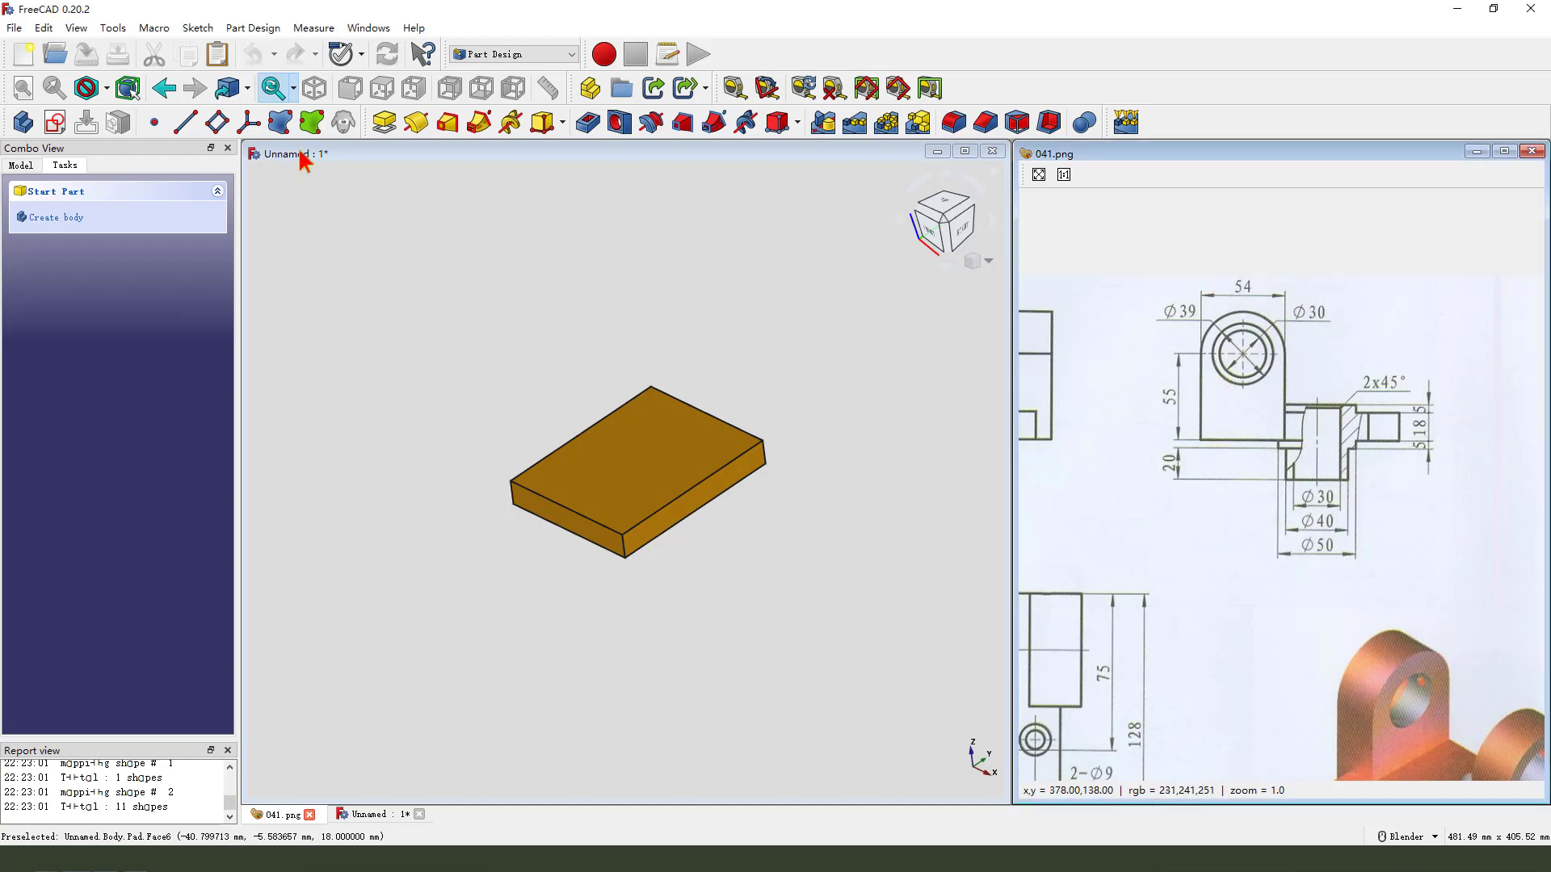
Start a new sketch on the YZ plane of the body.
left_click(68, 126)
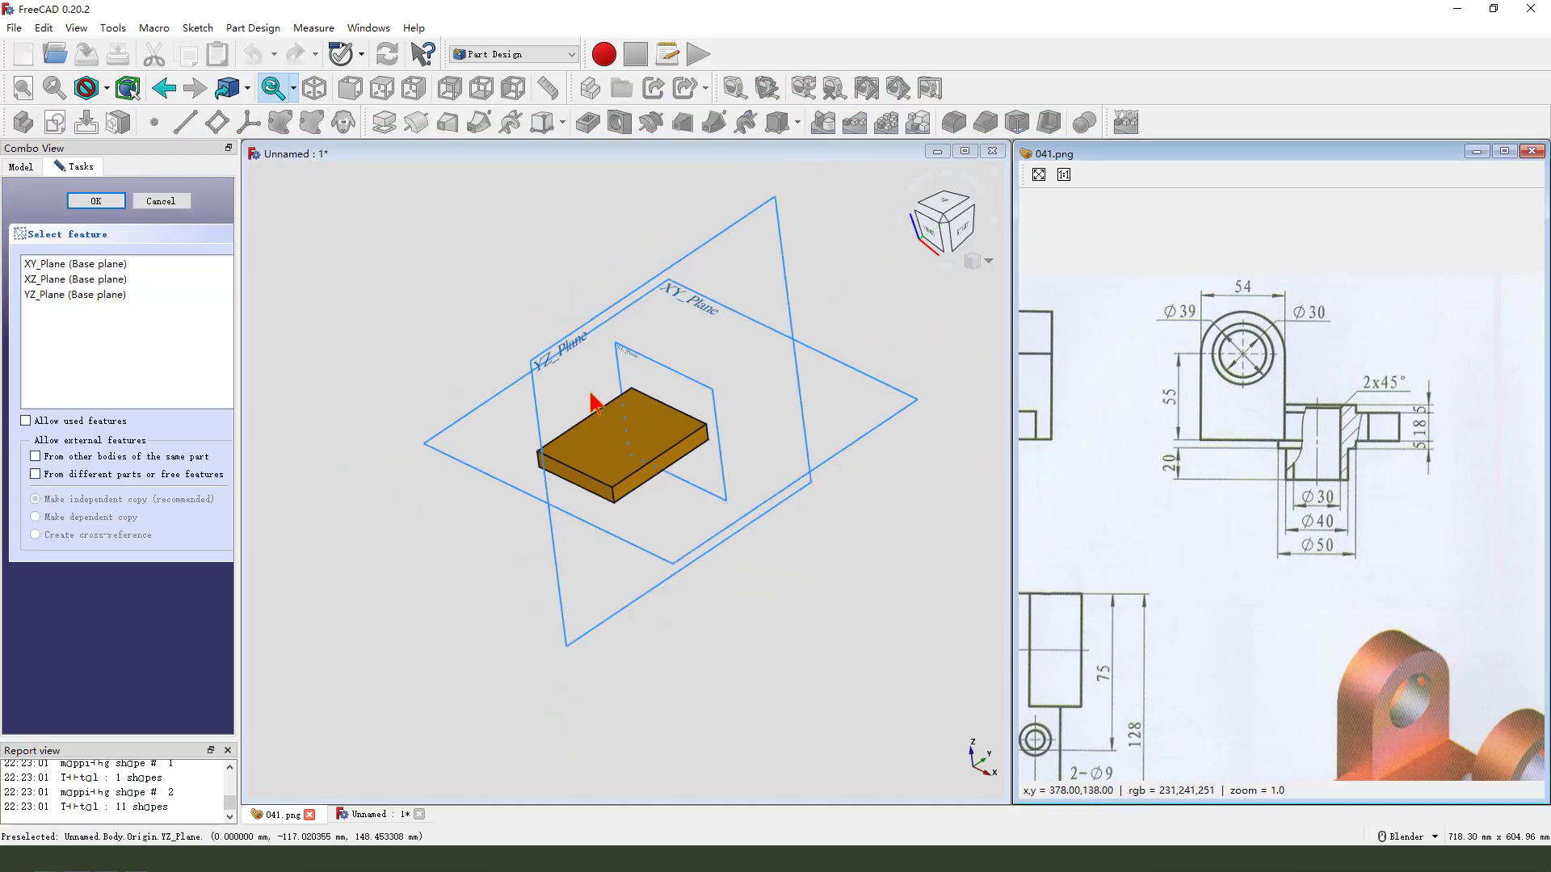
mouse_move(762, 371)
middle_mouse_down()
mouse_move(792, 332)
mouse_move(781, 354)
middle_mouse_up()
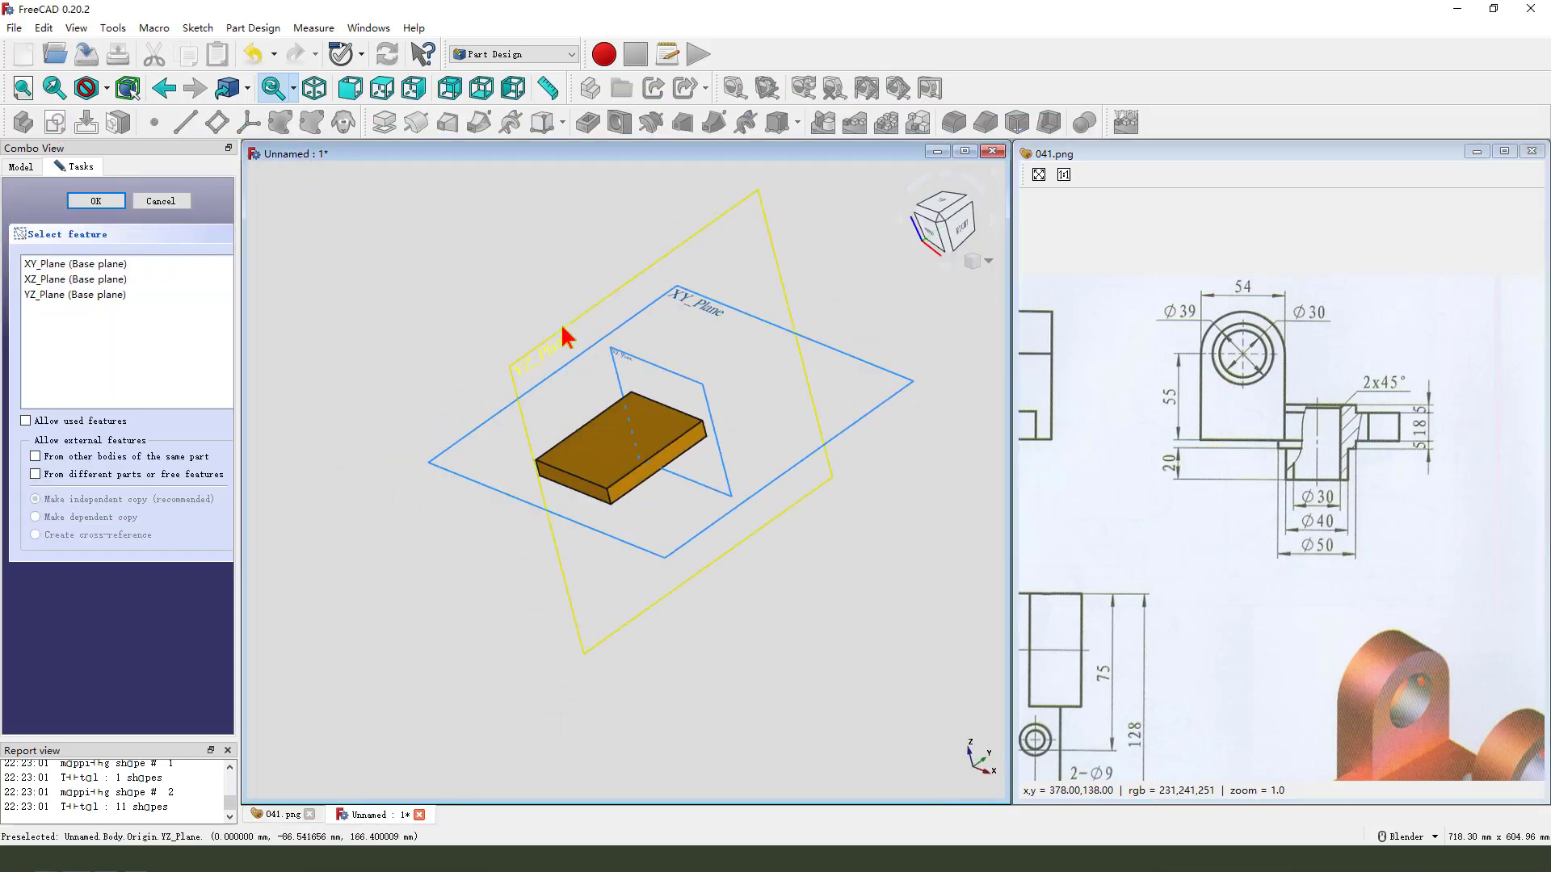
left_click(542, 361)
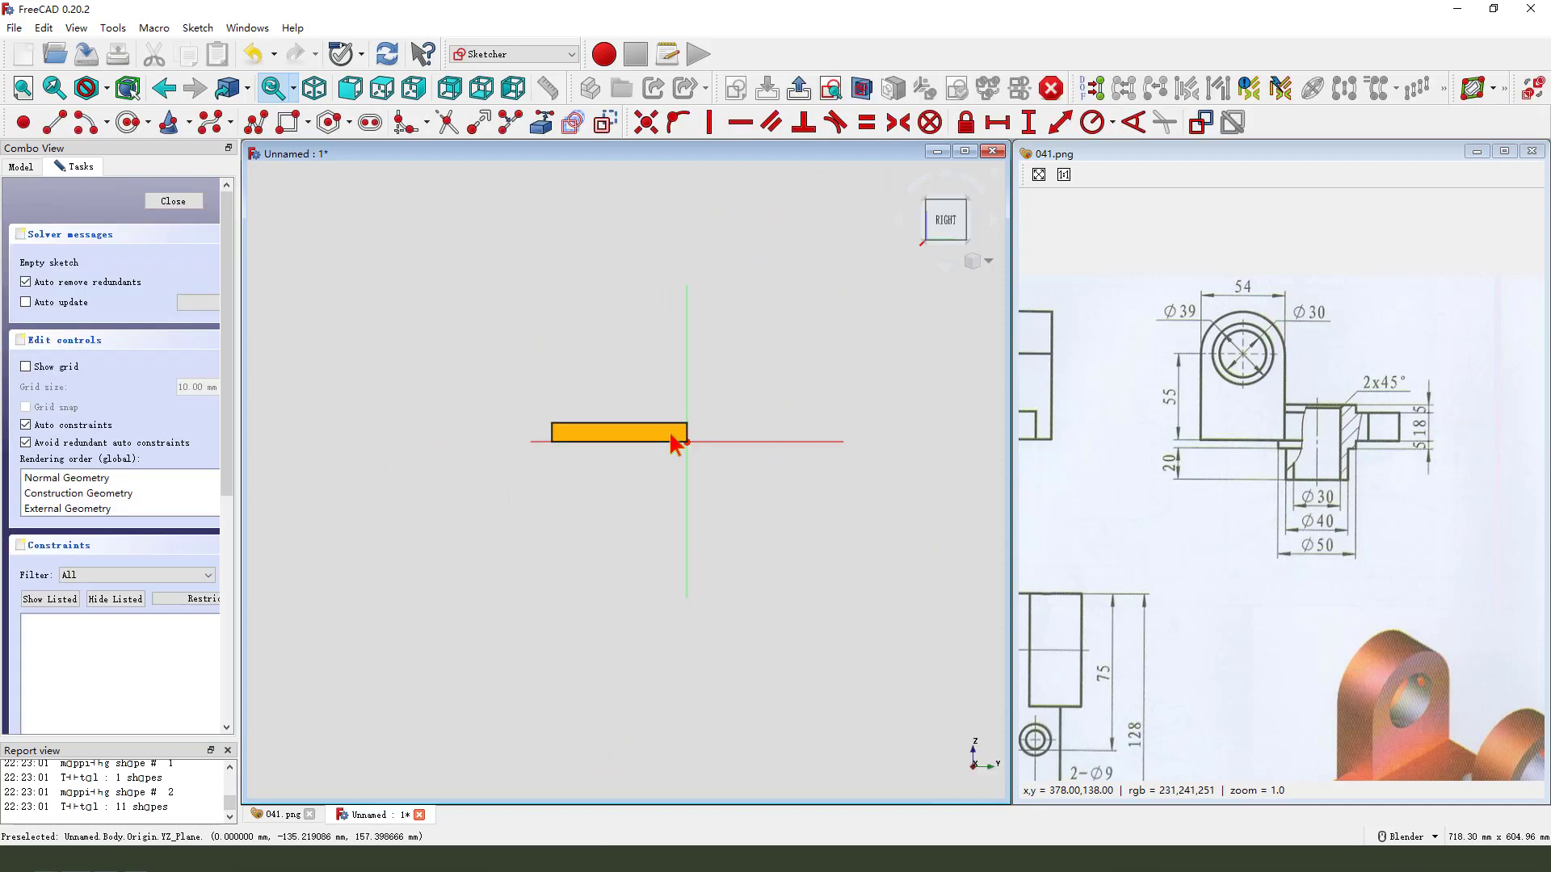
Sketch a nearly vertical slot with a radius of about 29 mm crossing the plate near the vertical axis.
left_click(369, 123)
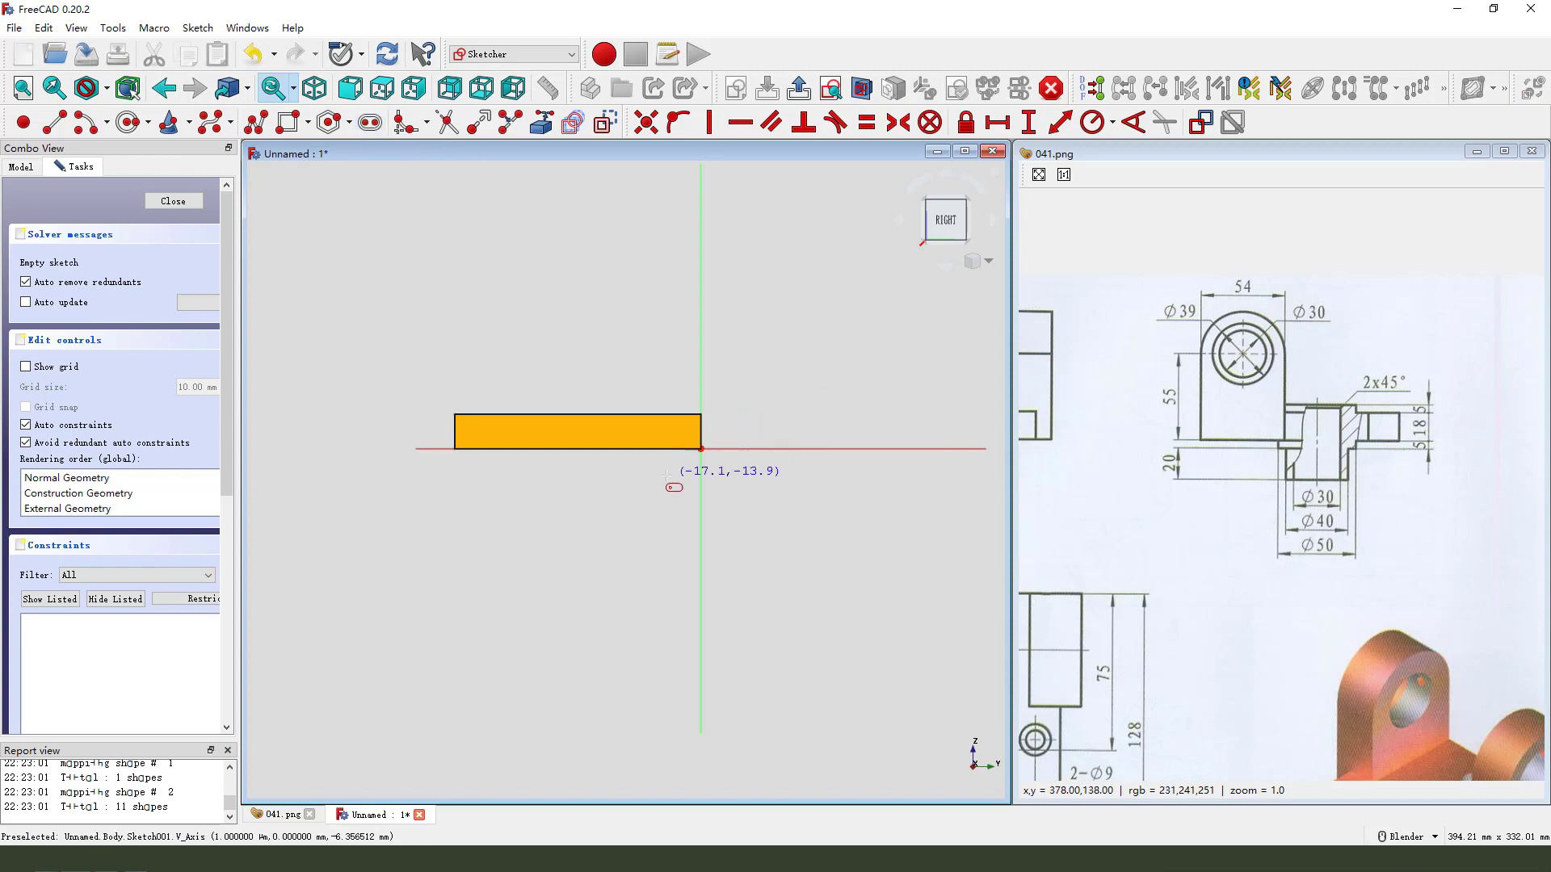
left_click(668, 520)
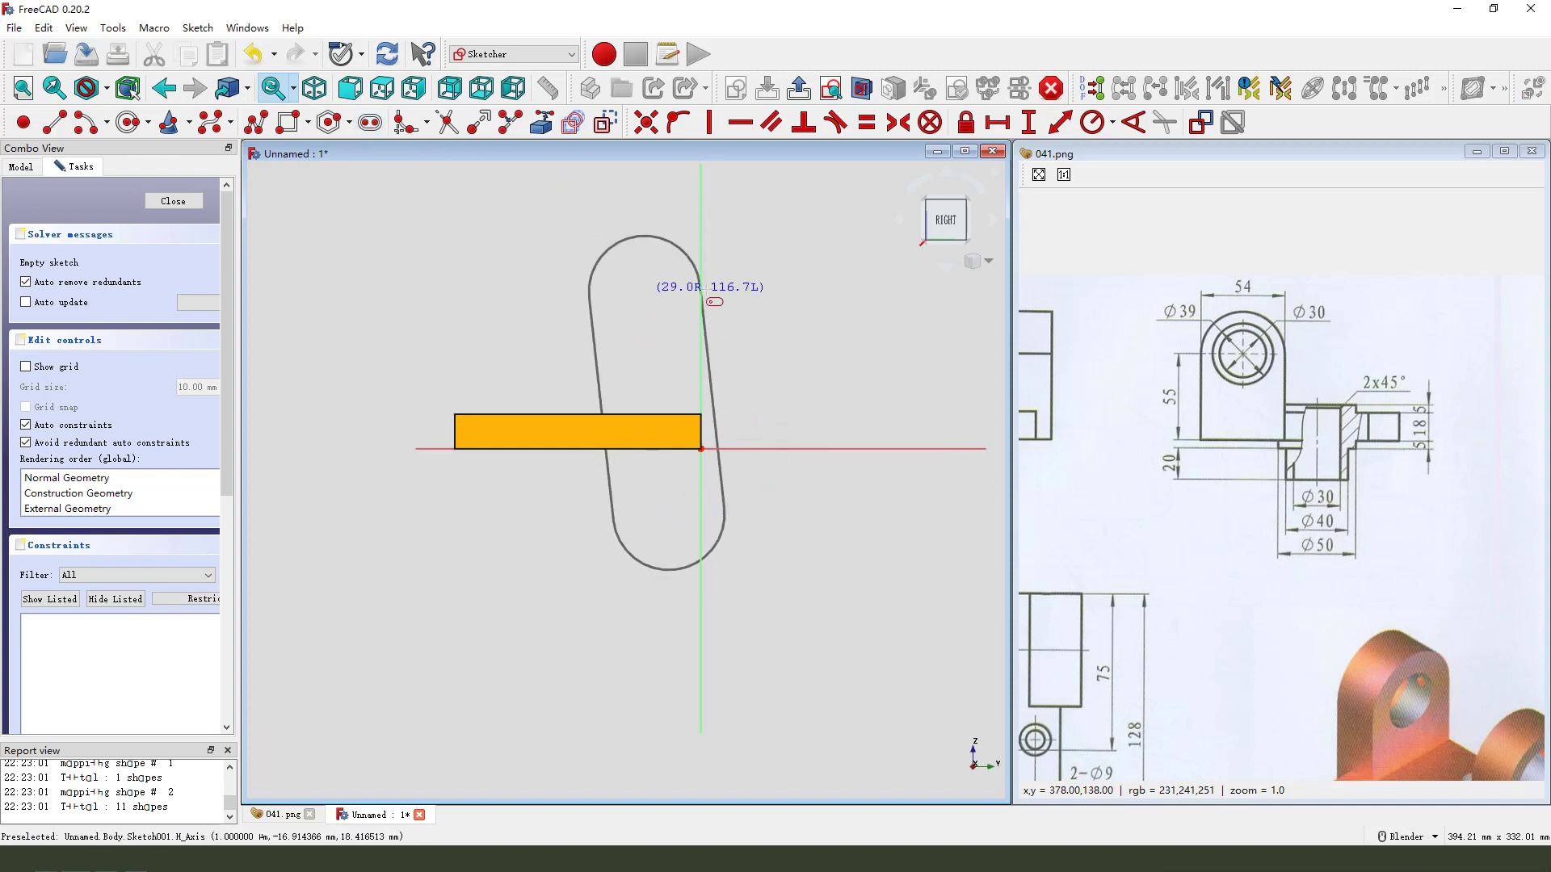
left_click(644, 285)
right_click(798, 279)
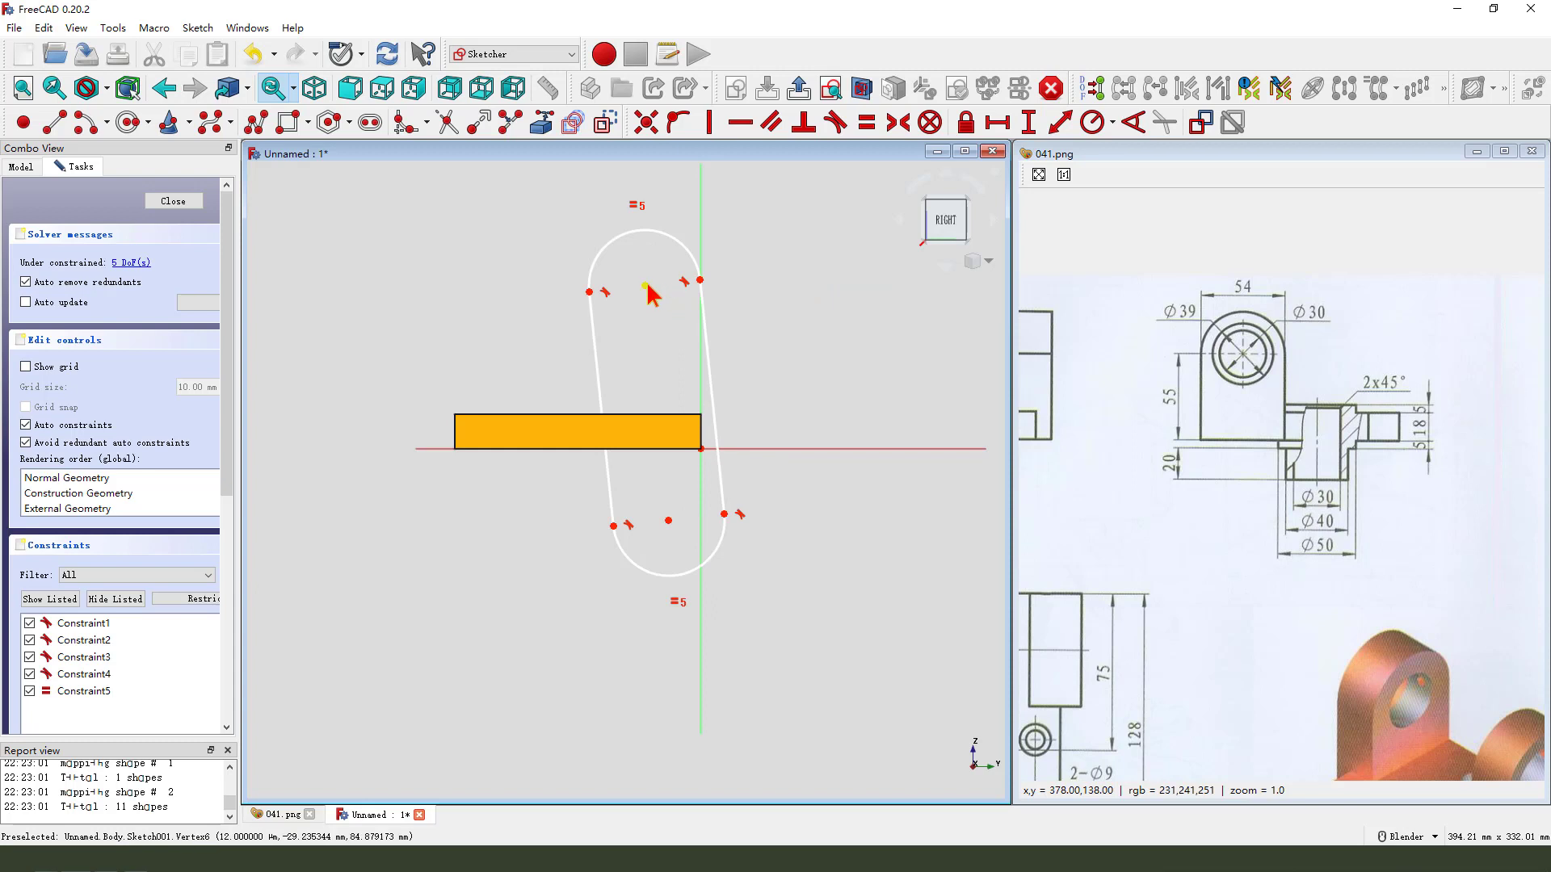
Constrain the right endpoint of the slot's lower arc to lie on the vertical axis.
left_click(646, 287)
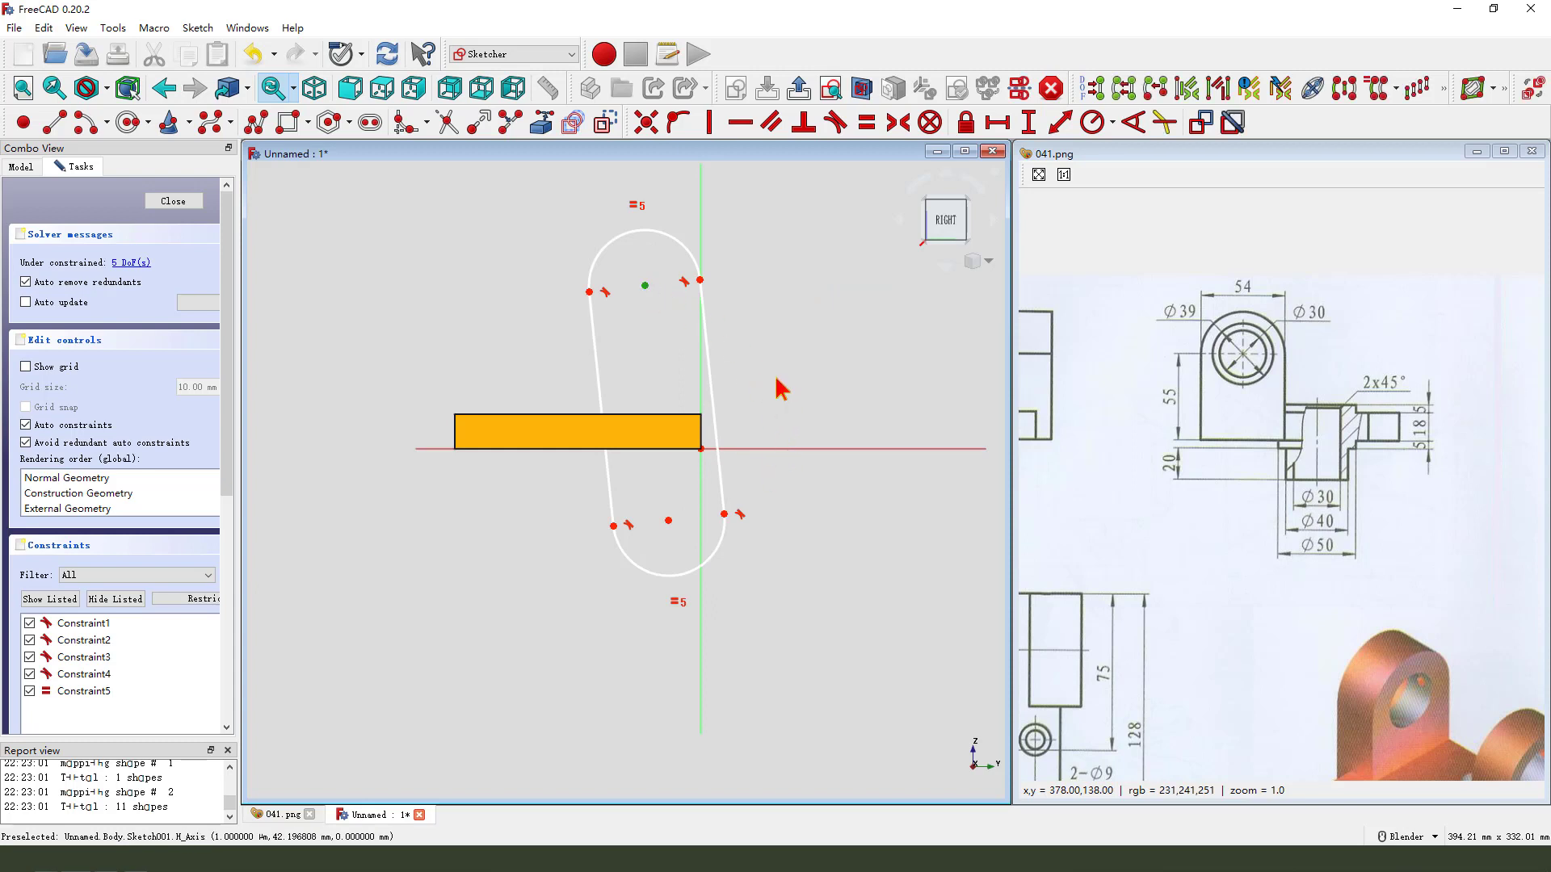
left_click(780, 434)
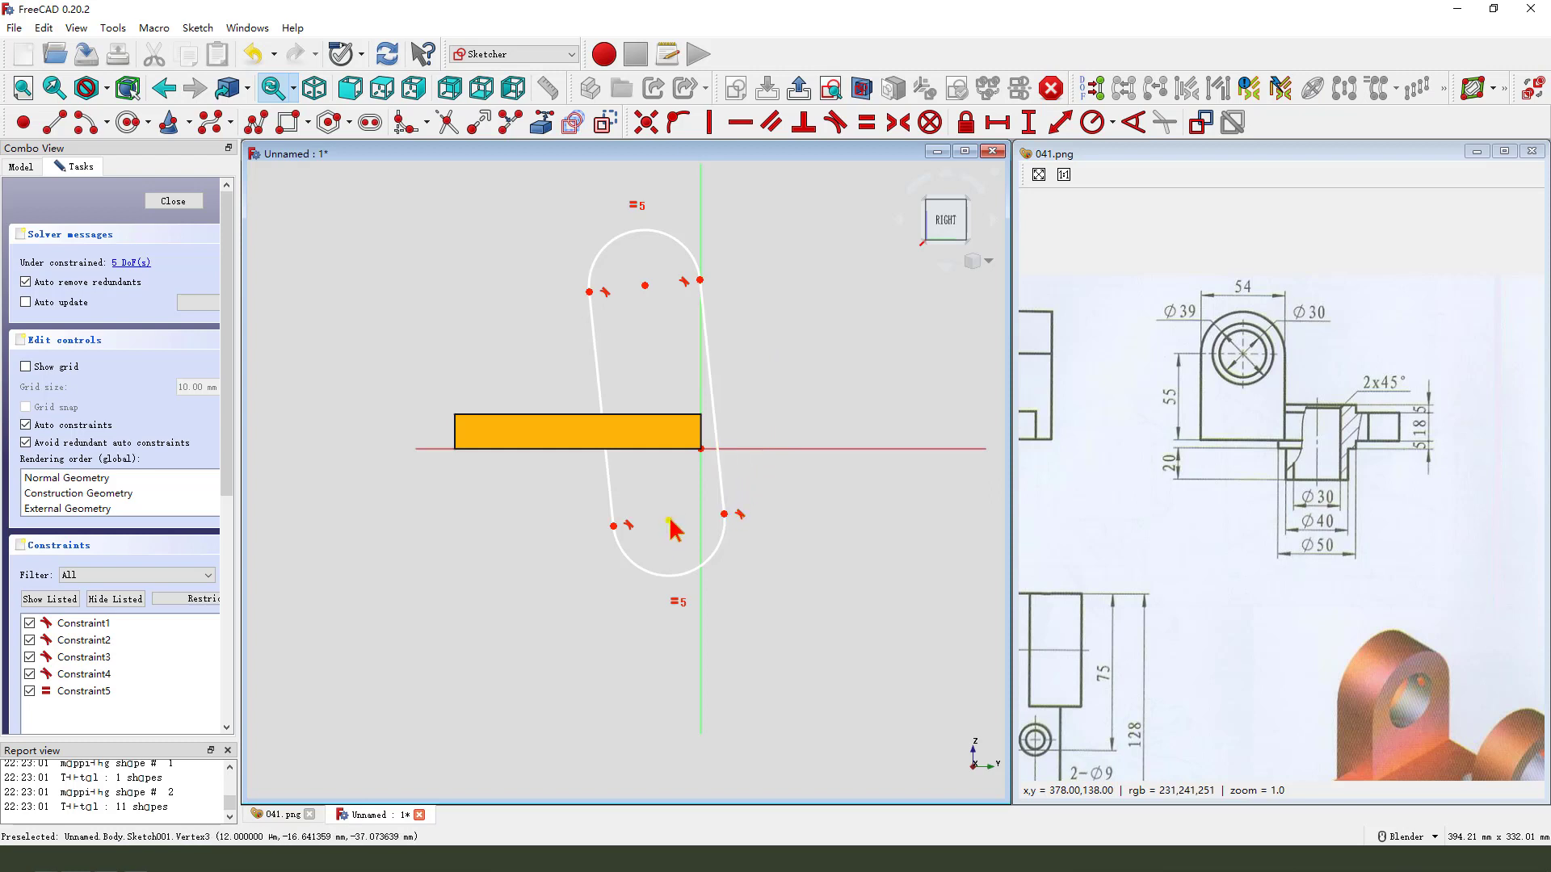
left_click(724, 513)
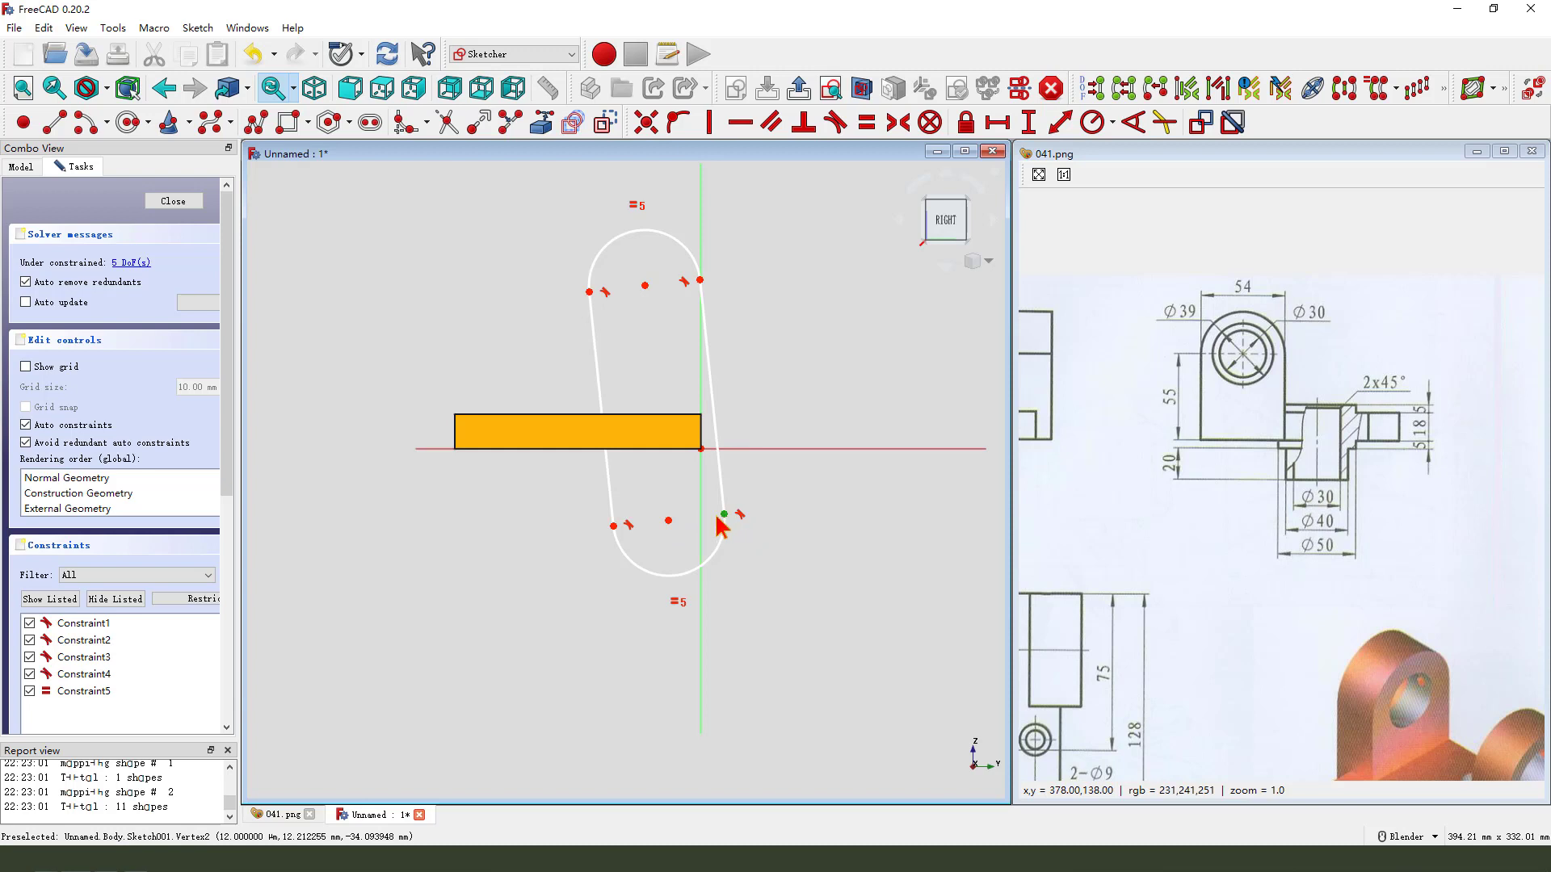
left_click(701, 510)
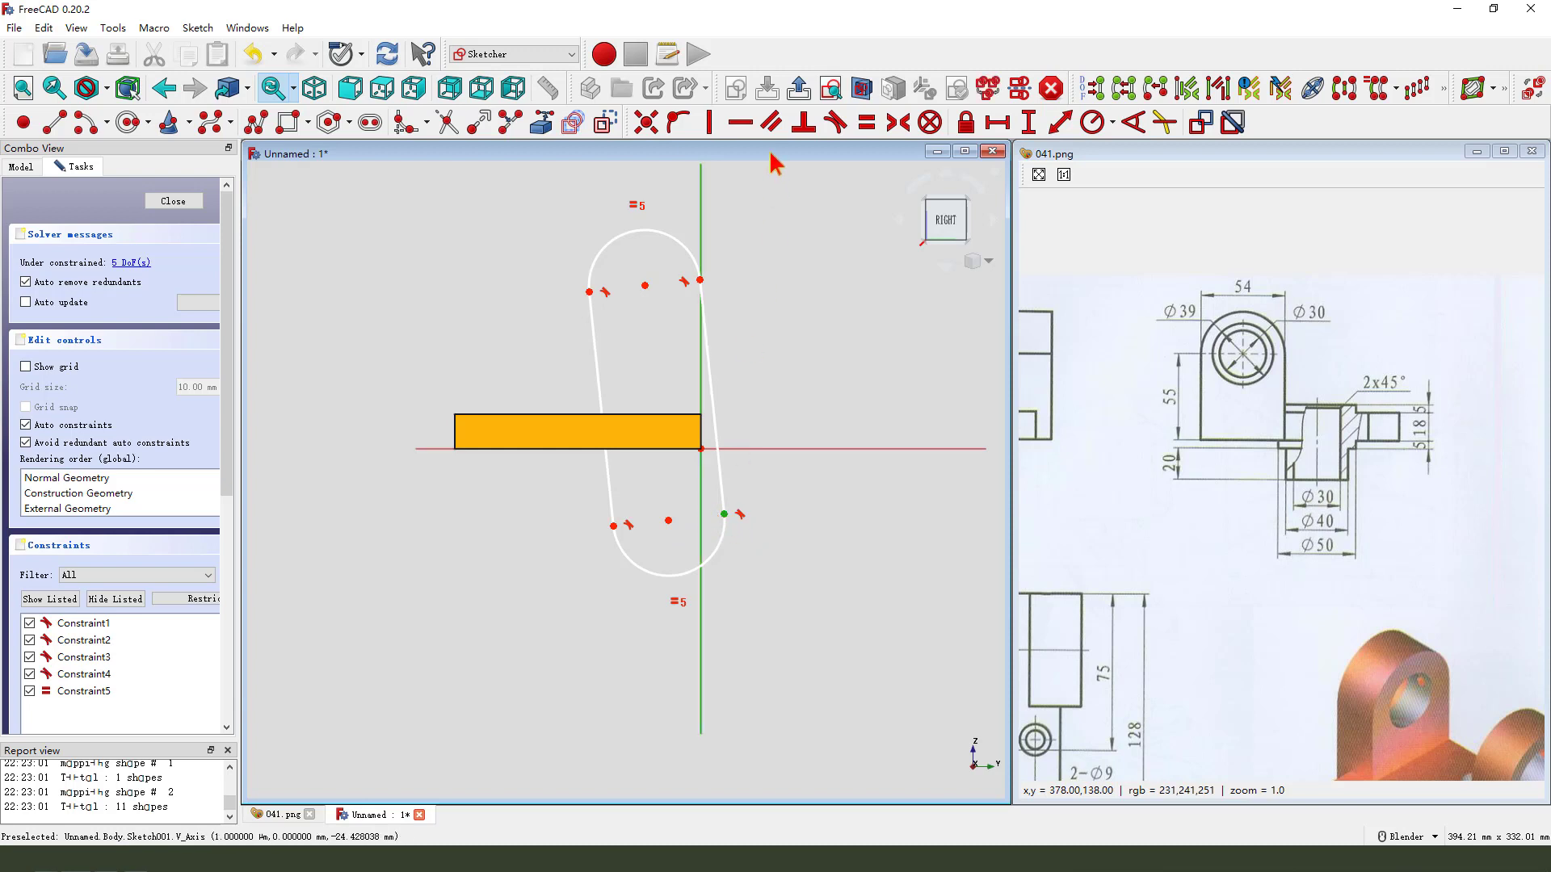
left_click(677, 122)
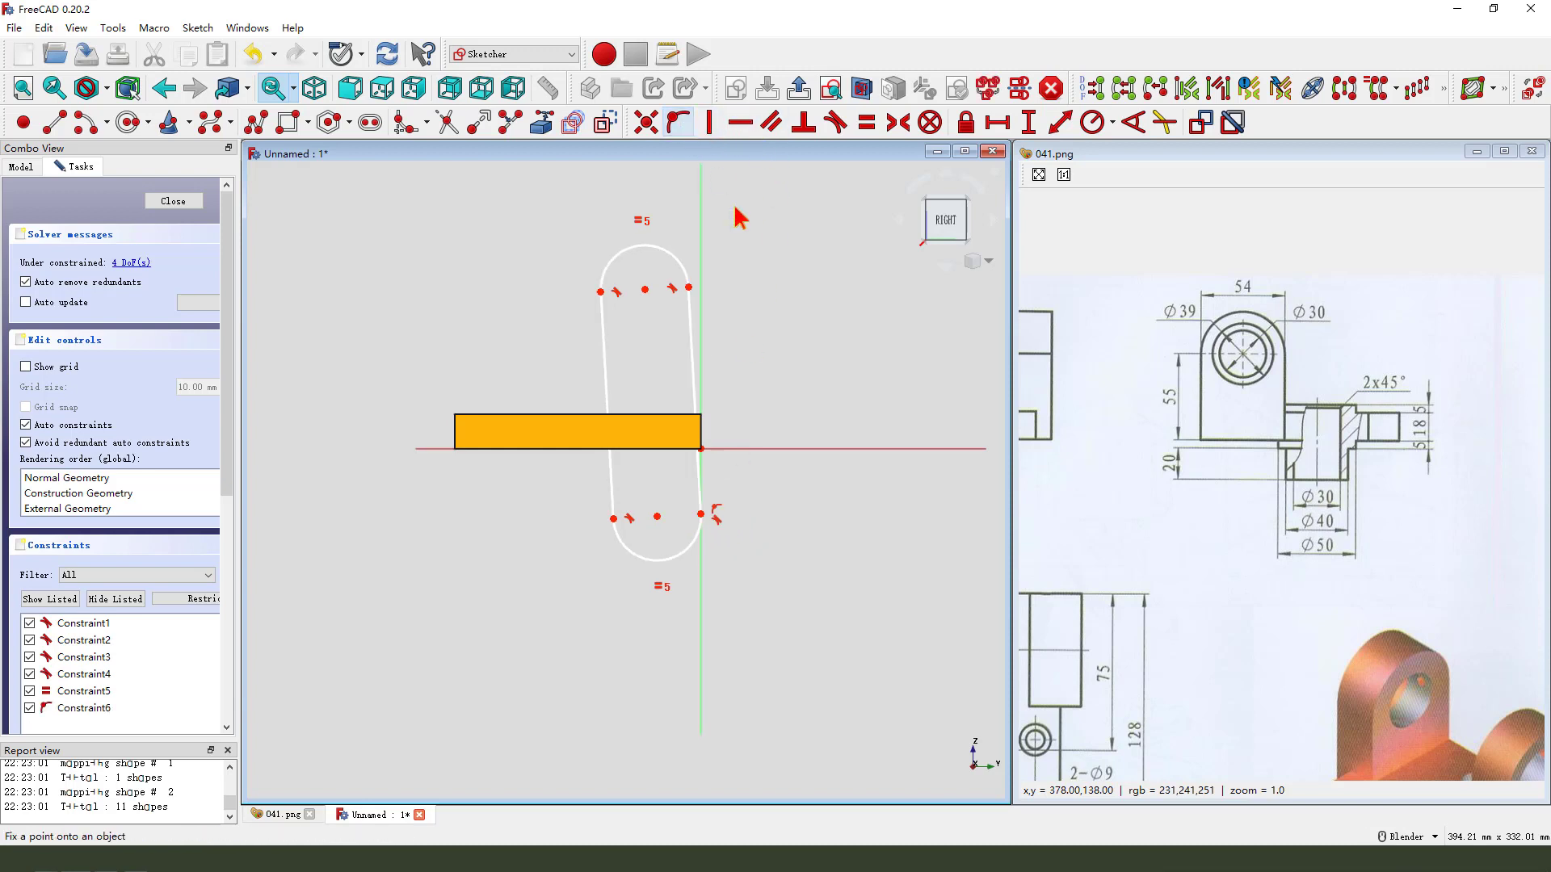
Constrain the upper arc's right endpoint to the vertical axis and the lower arc's centre to the horizontal axis.
left_click(689, 288)
left_click(703, 279)
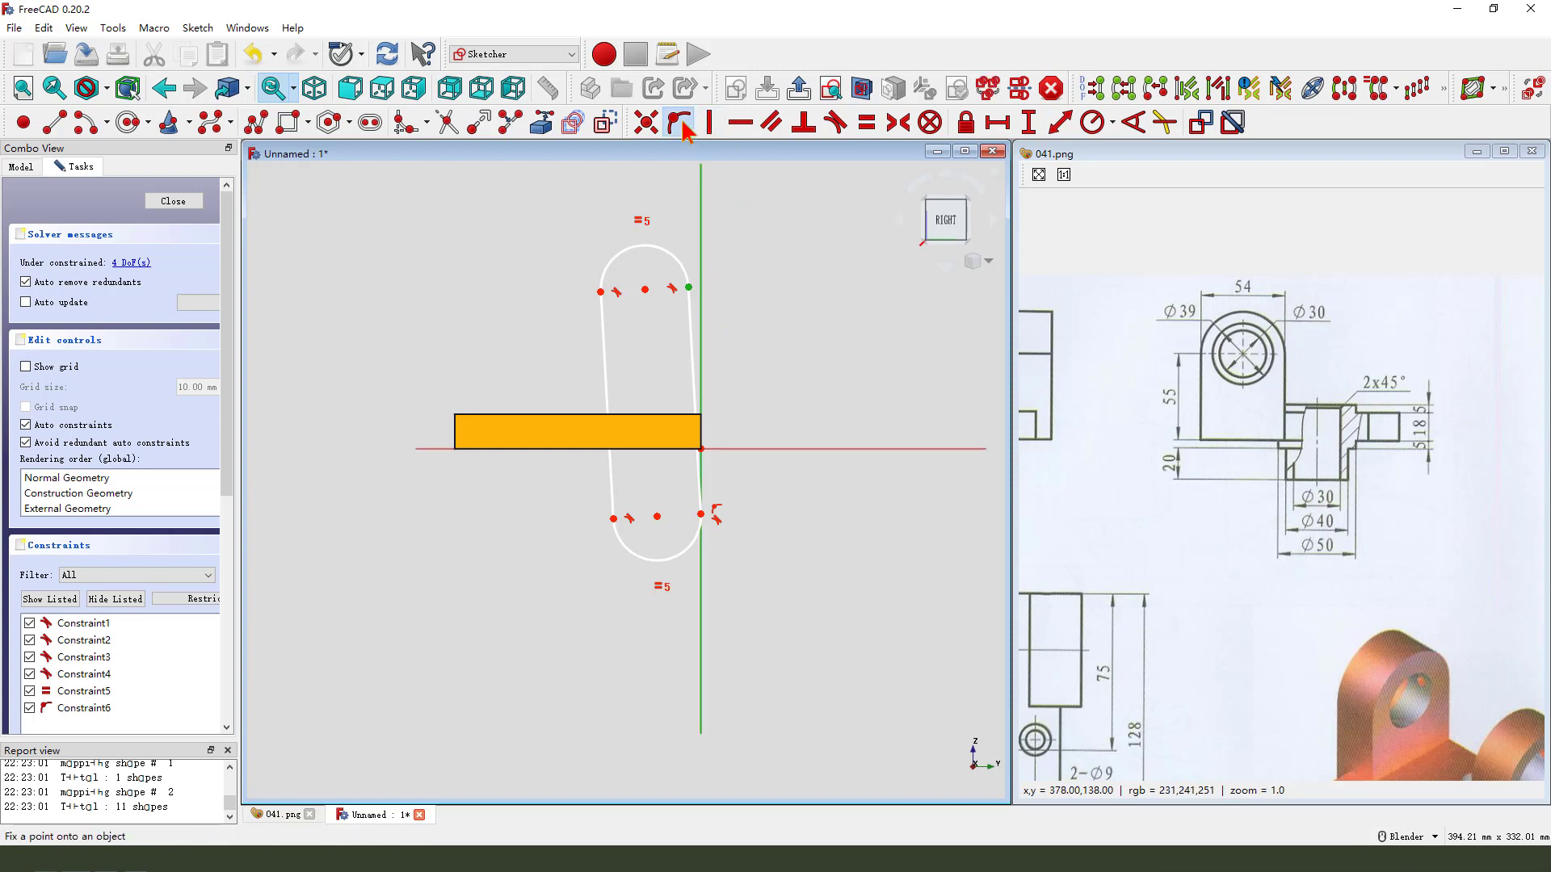
left_click(677, 122)
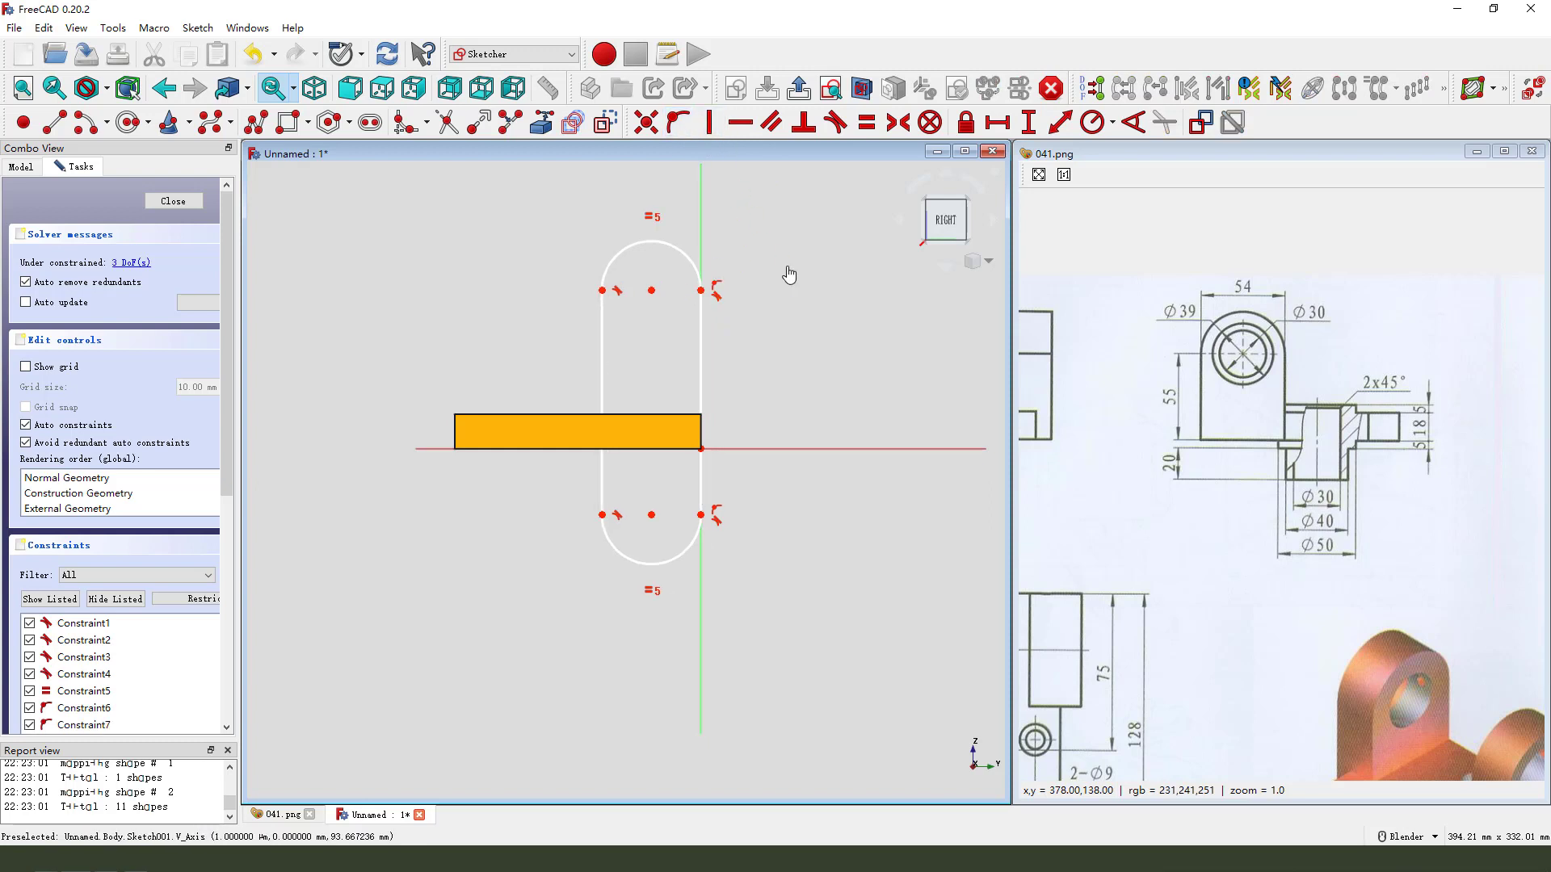
left_click(653, 515)
left_click(775, 449)
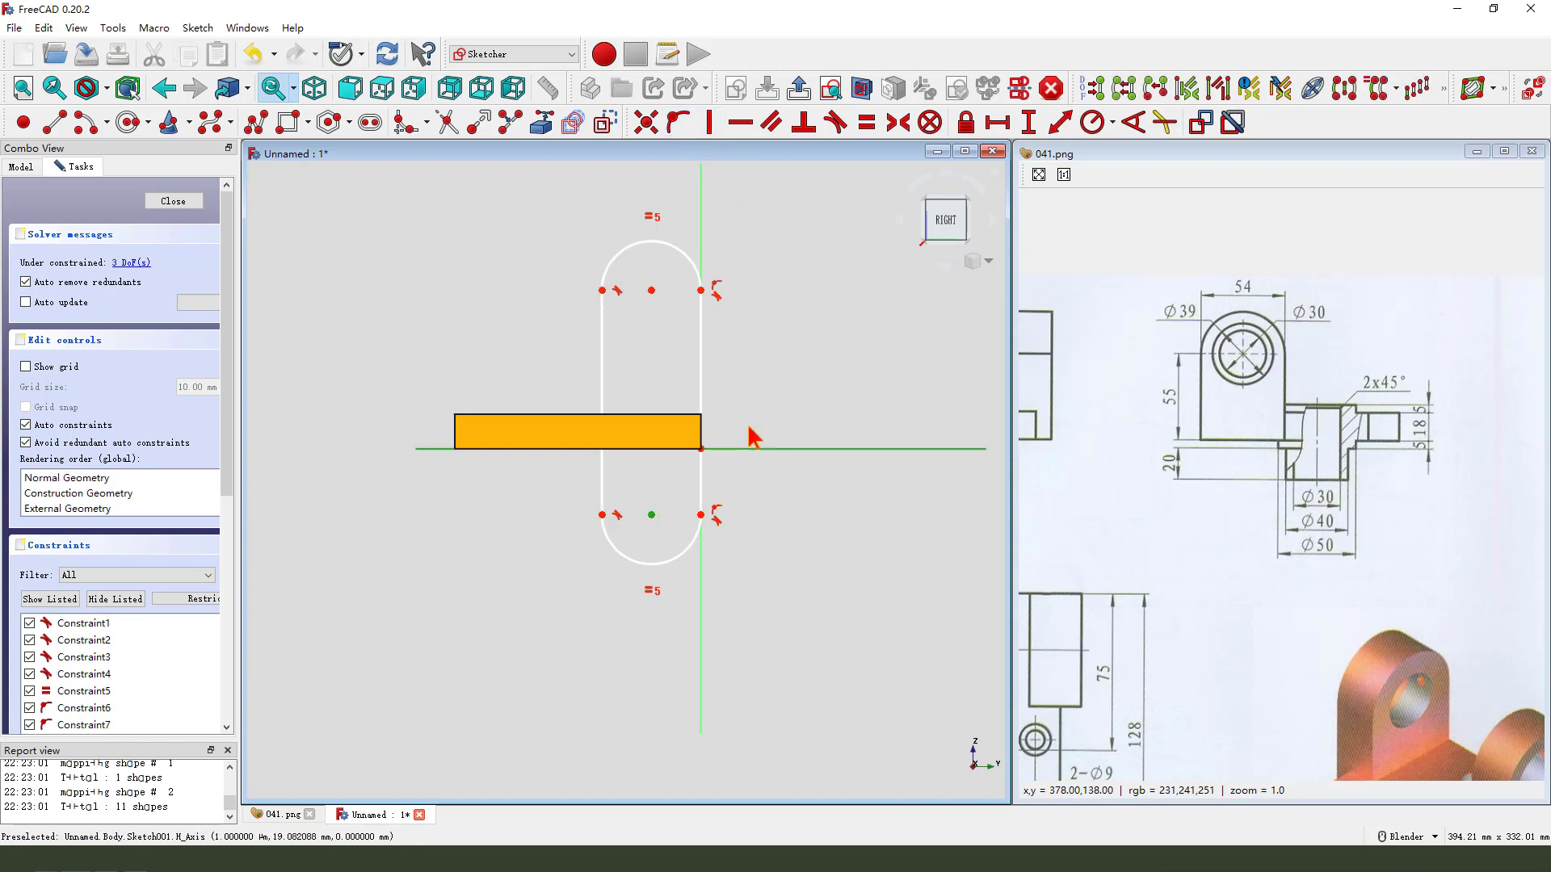
left_click(677, 123)
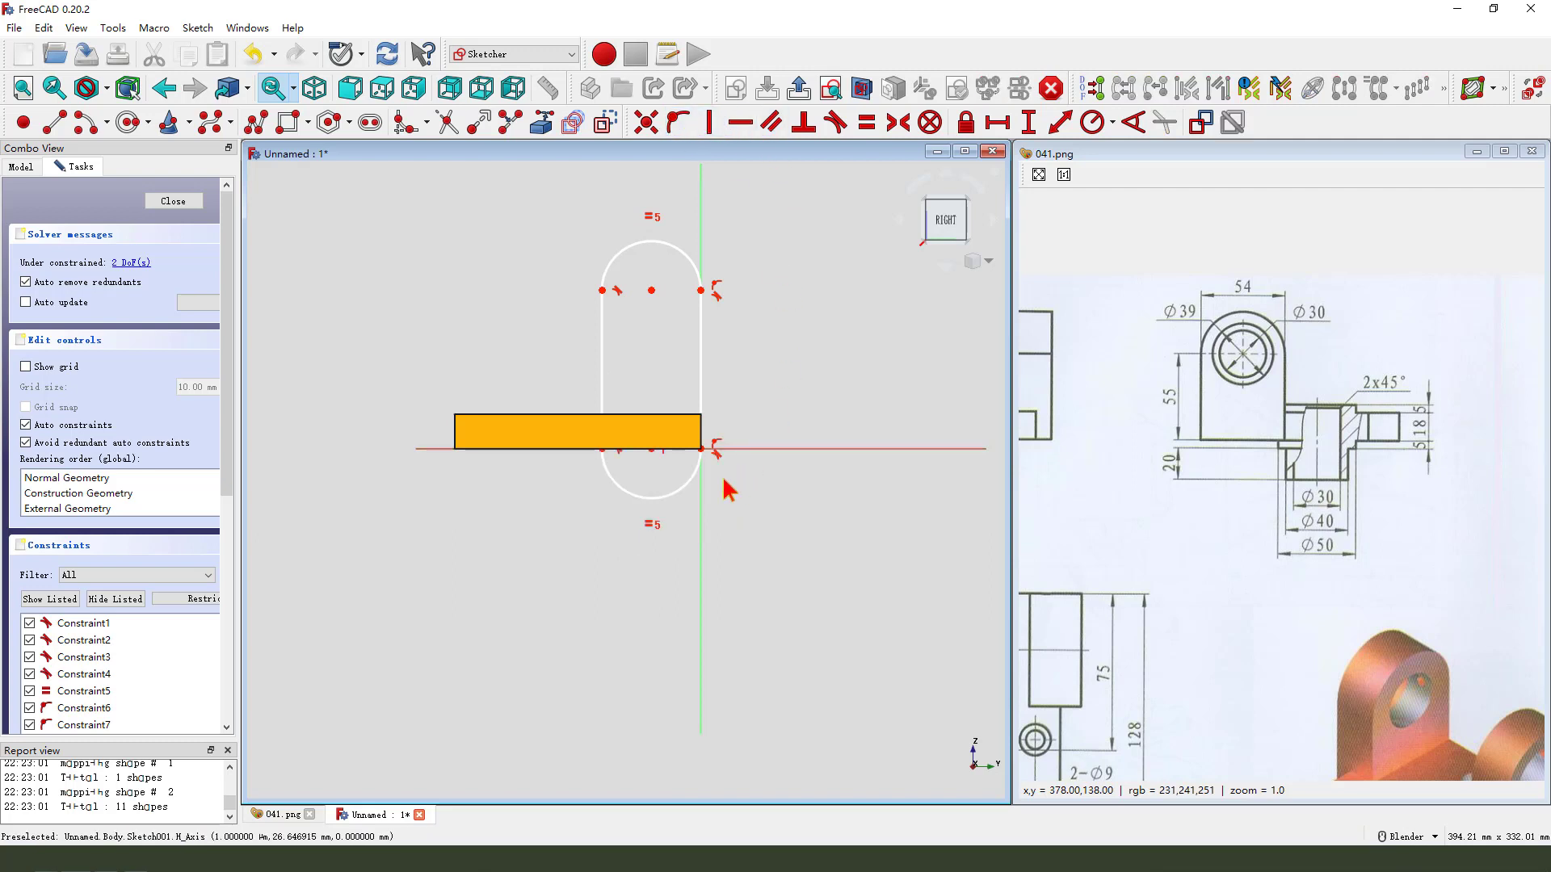
Convert the slot's lower arc to construction geometry.
scroll(730, 490, "up", 1)
left_click(668, 492)
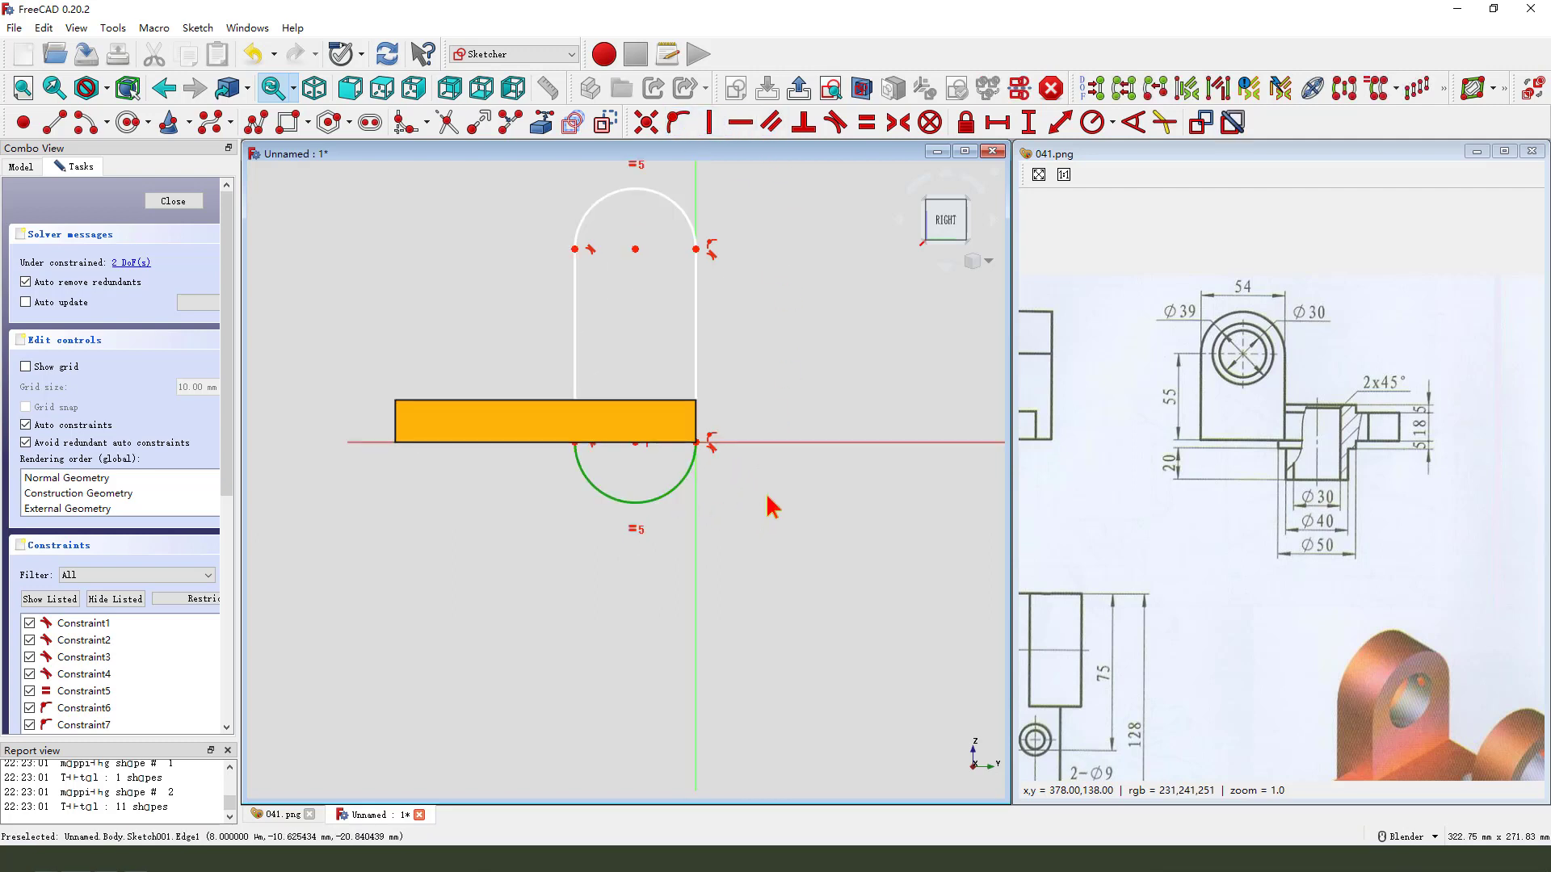
left_click(607, 124)
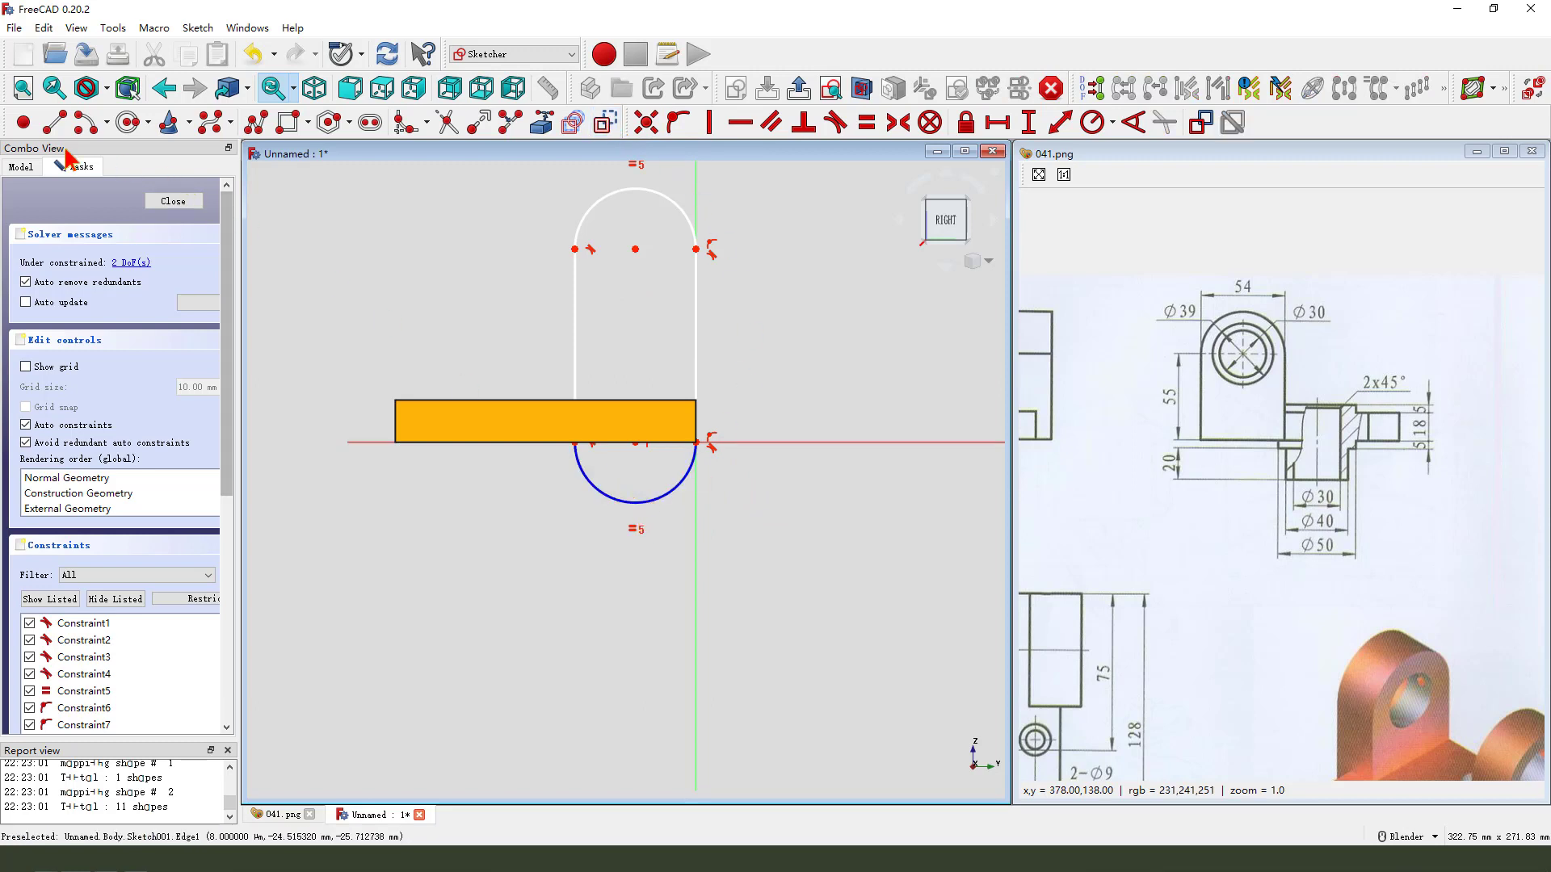
Close the lug profile with a straight line joining the two endpoints of the lower construction arc.
left_click(54, 124)
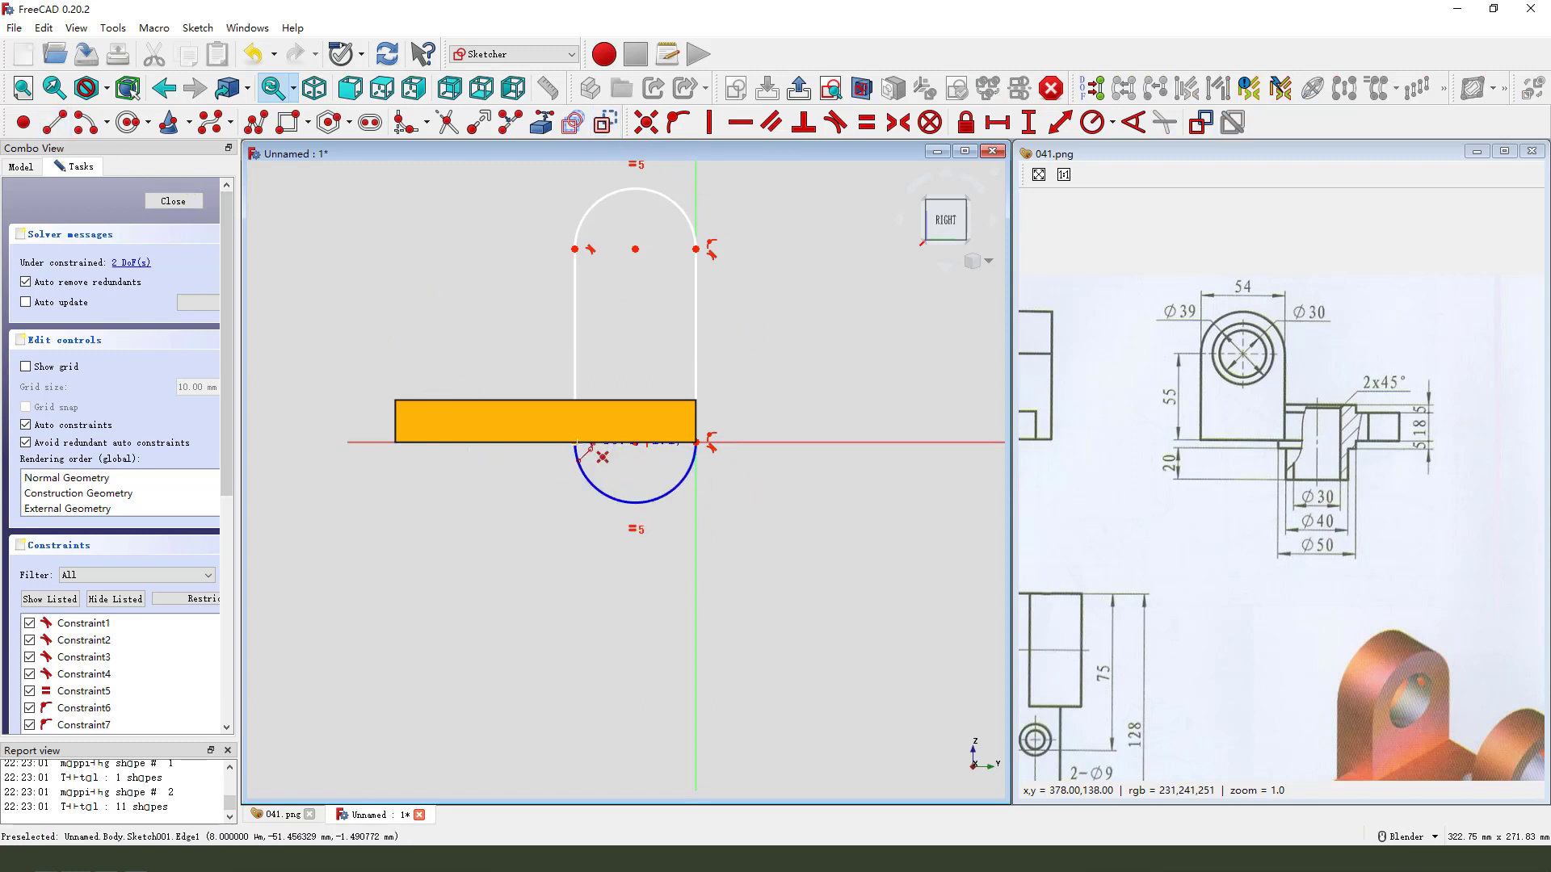
left_click(577, 443)
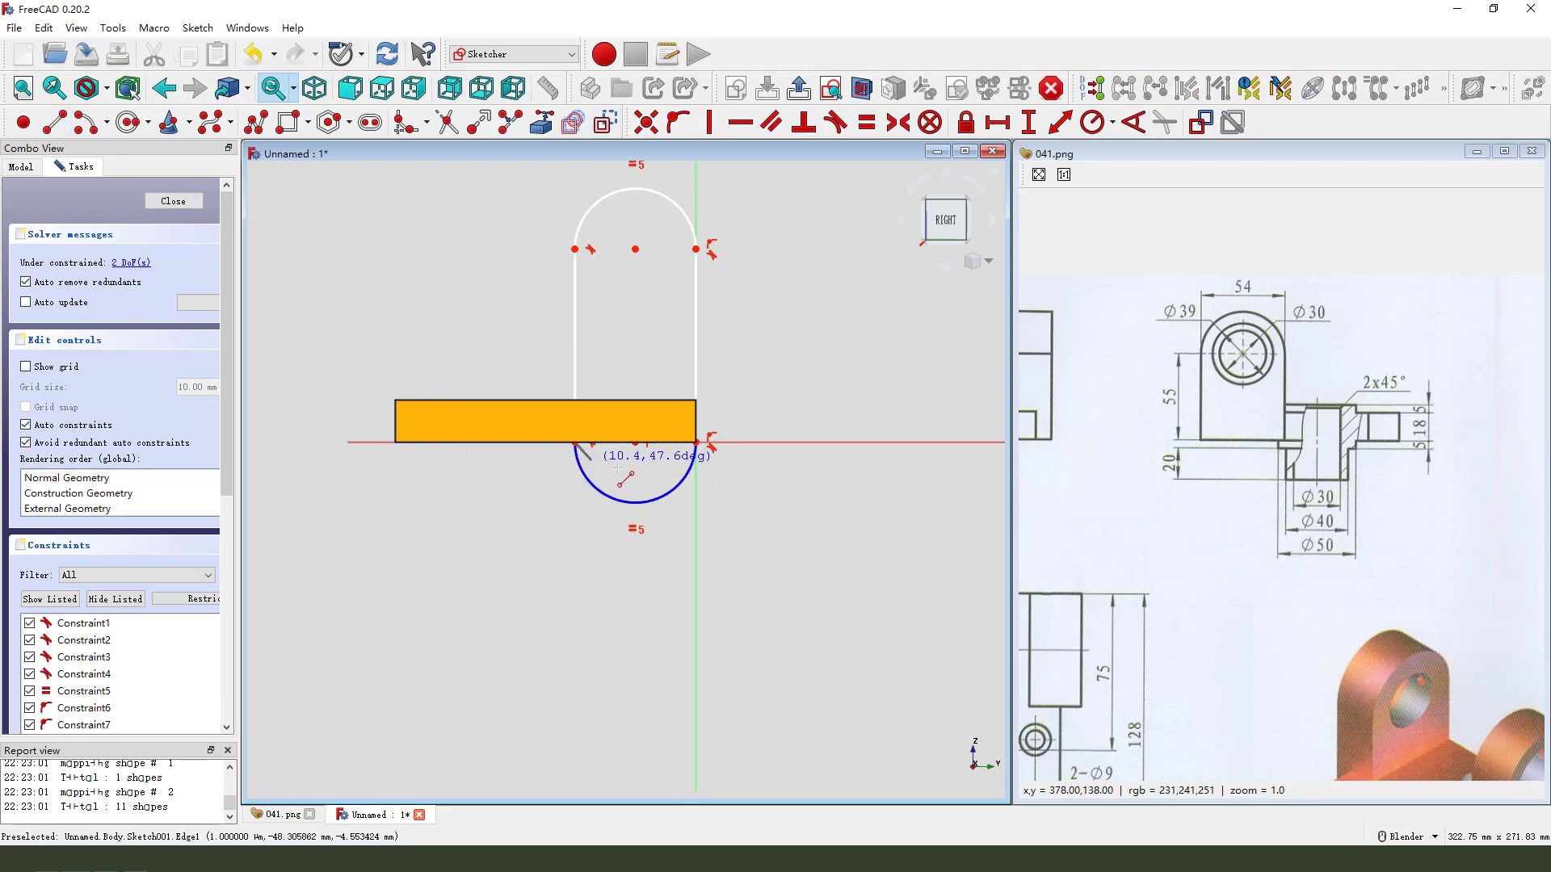
left_click(697, 443)
right_click(810, 342)
Constrain the horizontal distance between the upper arc's endpoints to 54 mm and place the dimension above the profile.
scroll(726, 395, "down", 1)
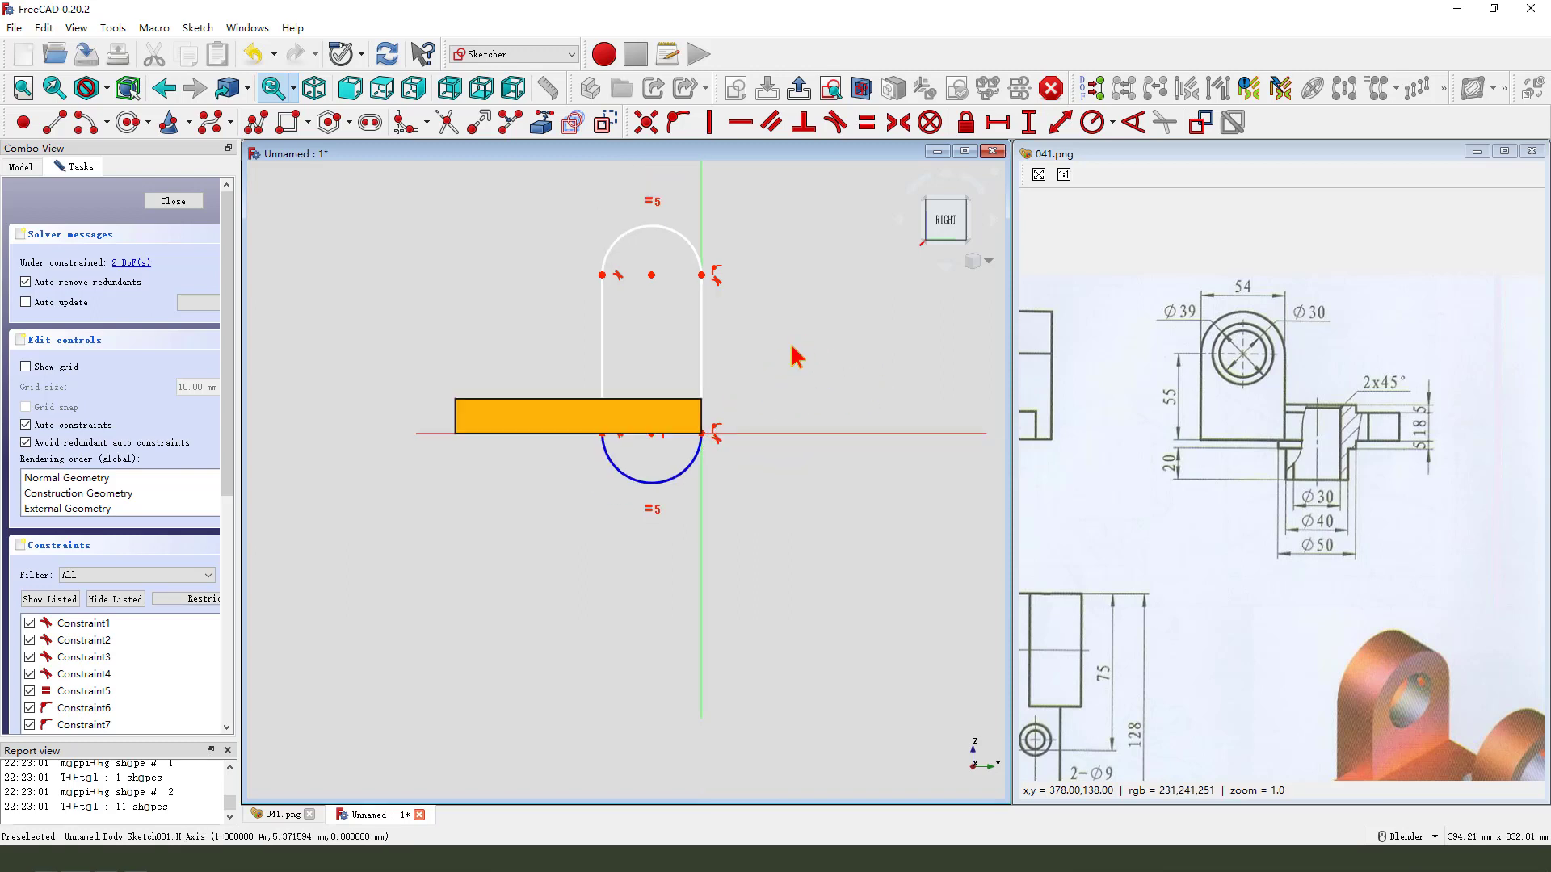
scroll(646, 433, "down", 1)
scroll(741, 268, "up", 1)
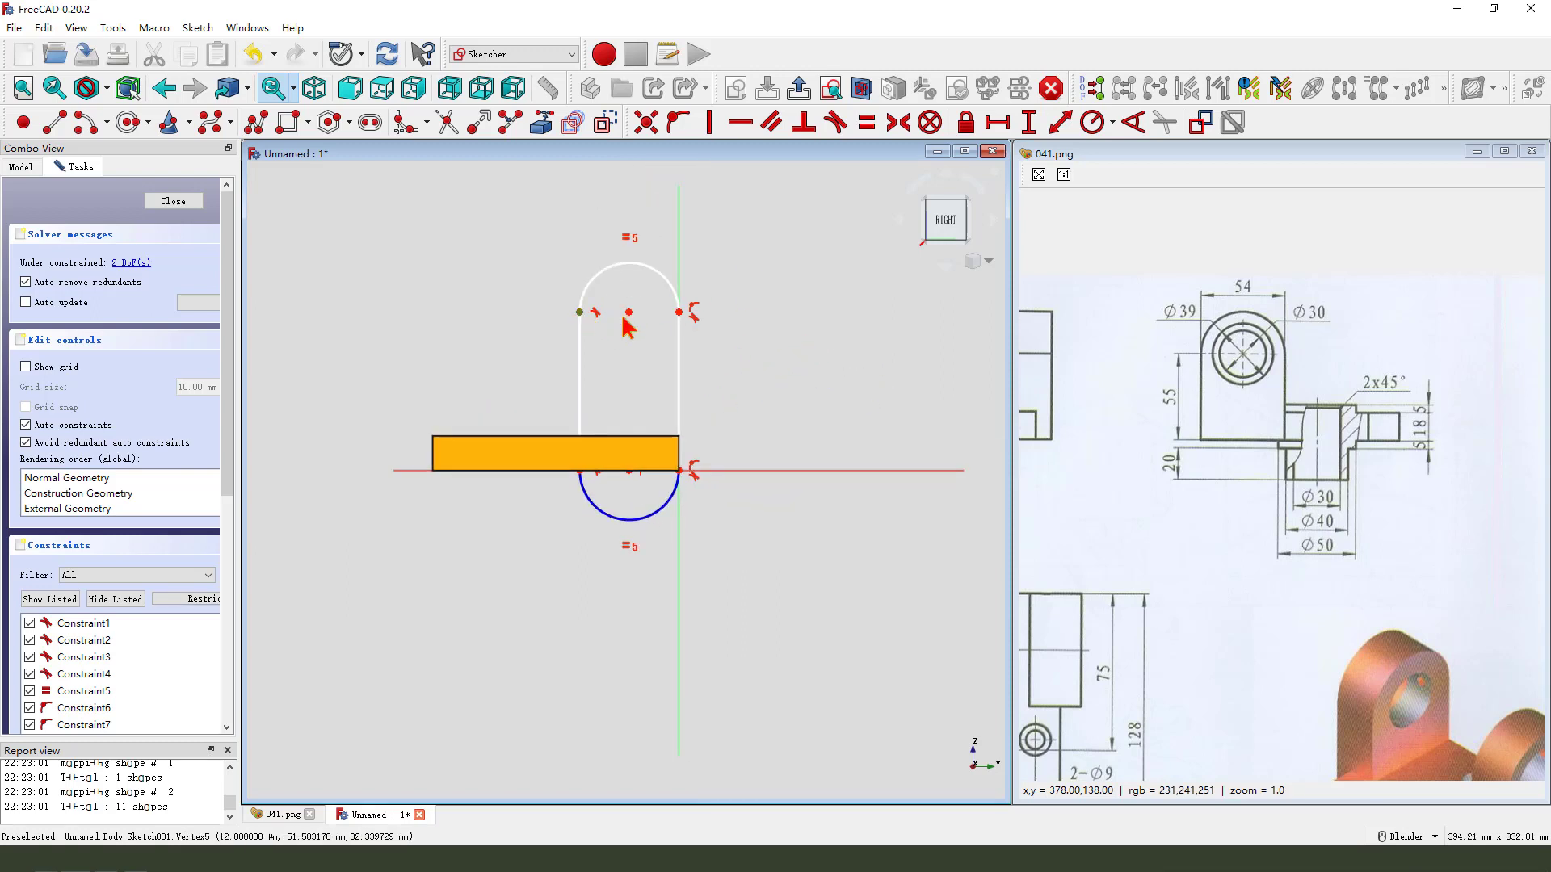
left_click(679, 312)
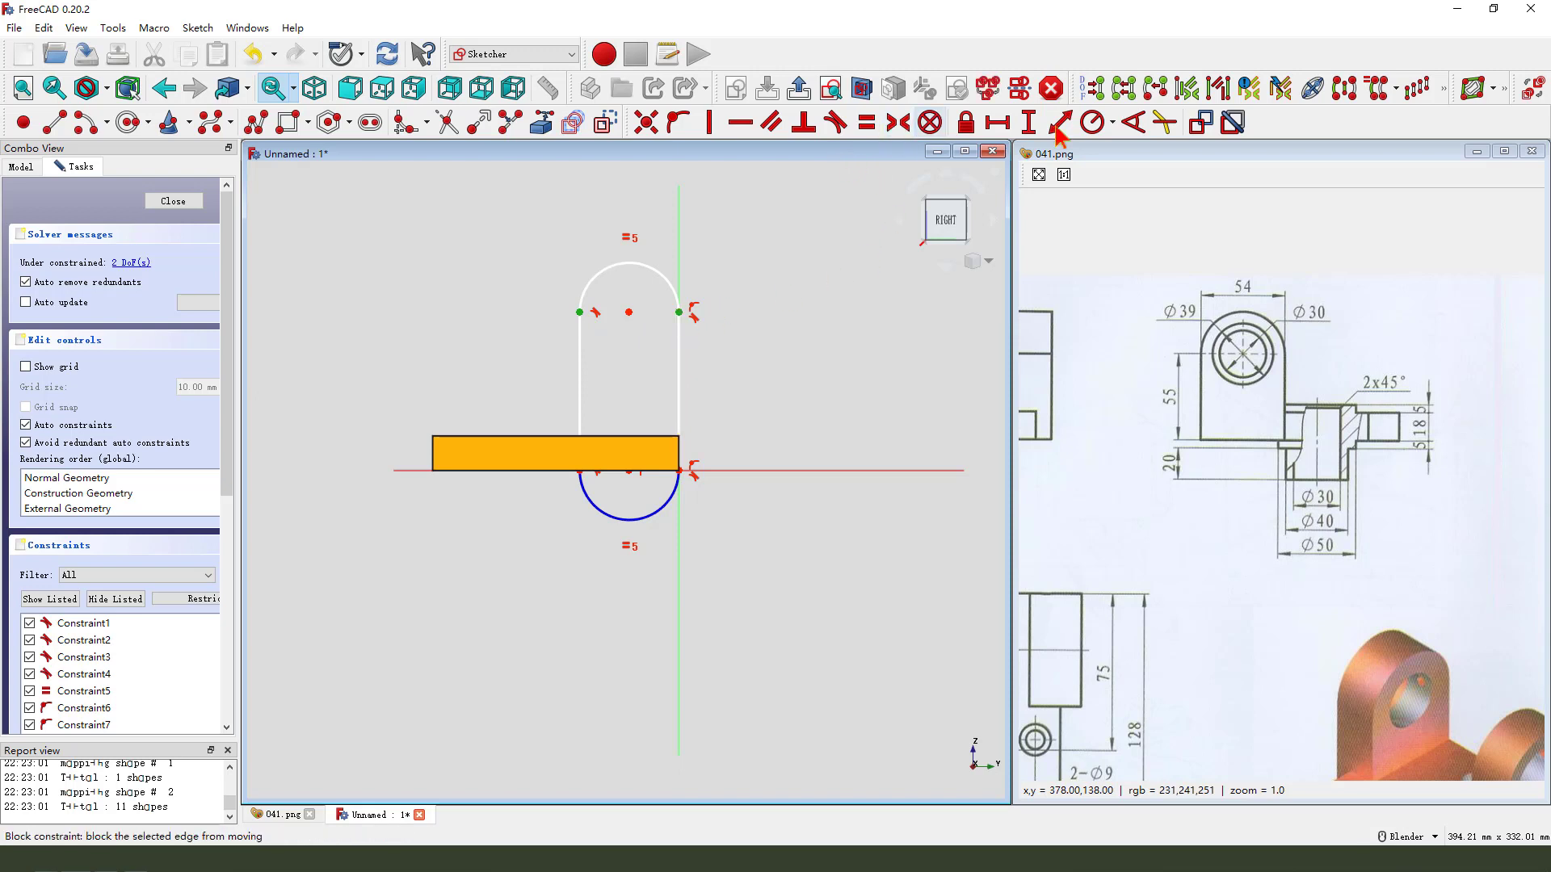
left_click(997, 124)
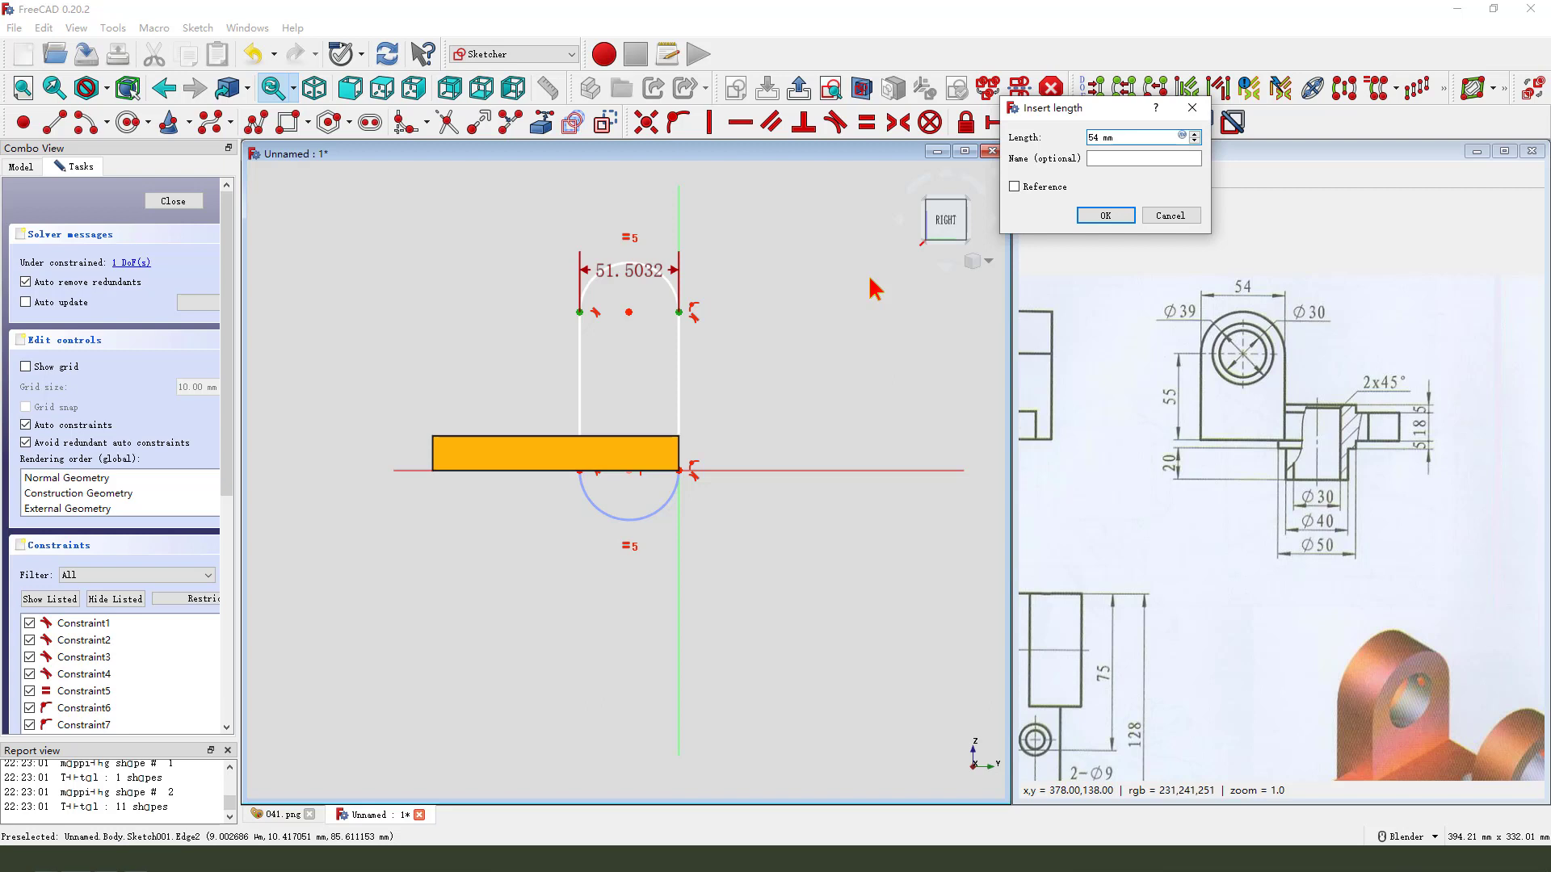
key("Return")
left_click_drag(628, 273, 628, 205)
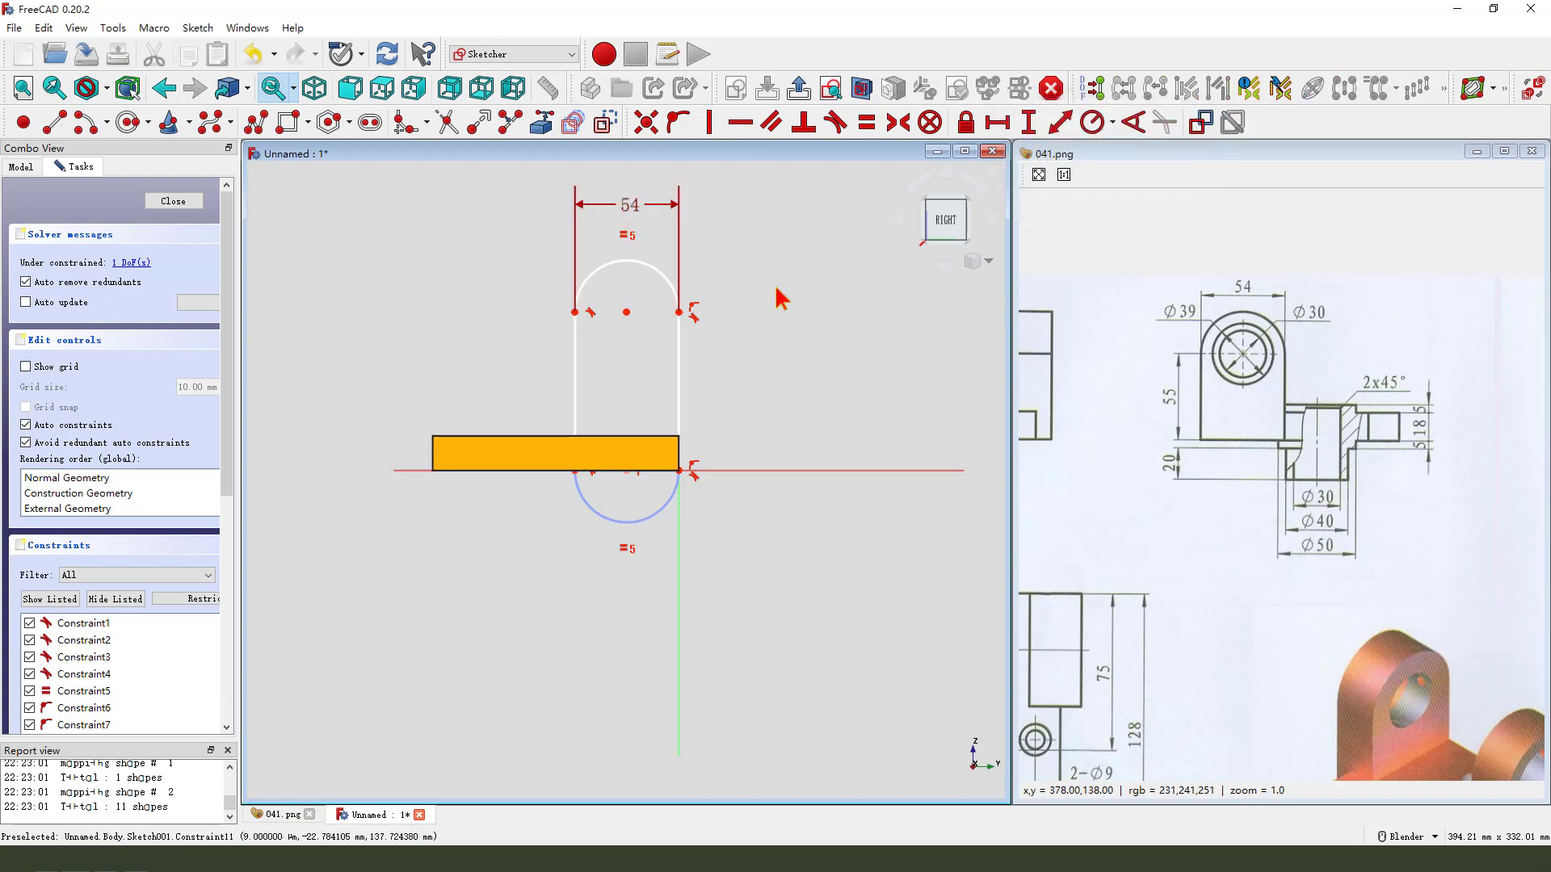
Constrain the vertical distance from the origin to the upper arc's centre to 55 mm and place the dimension outside the profile.
left_click(626, 312)
left_click(678, 470)
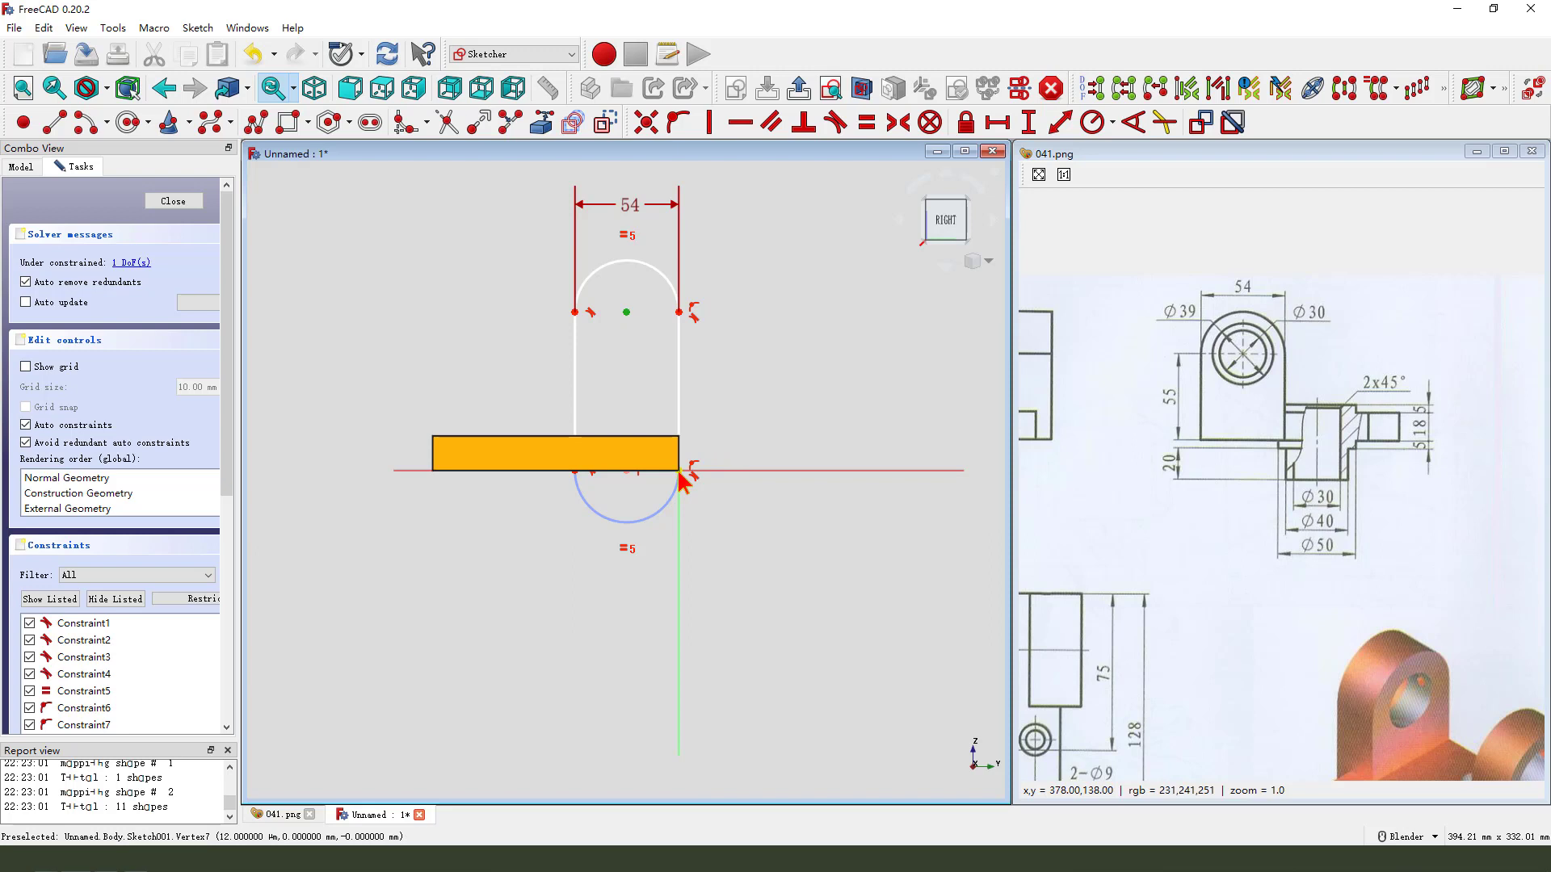
left_click(1028, 122)
key("Return")
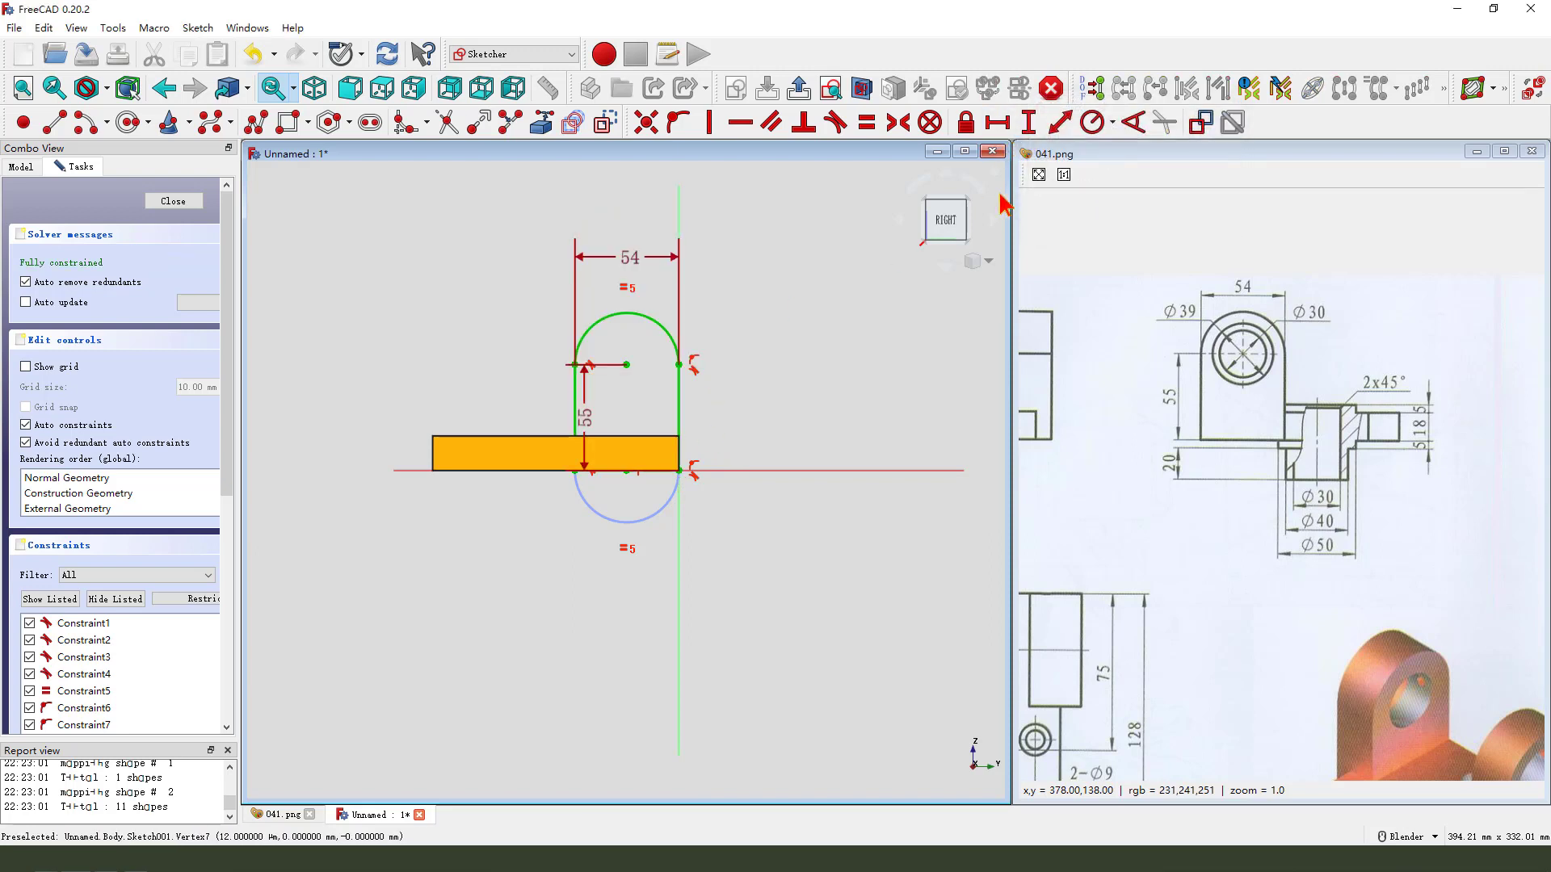
left_click_drag(589, 419, 759, 421)
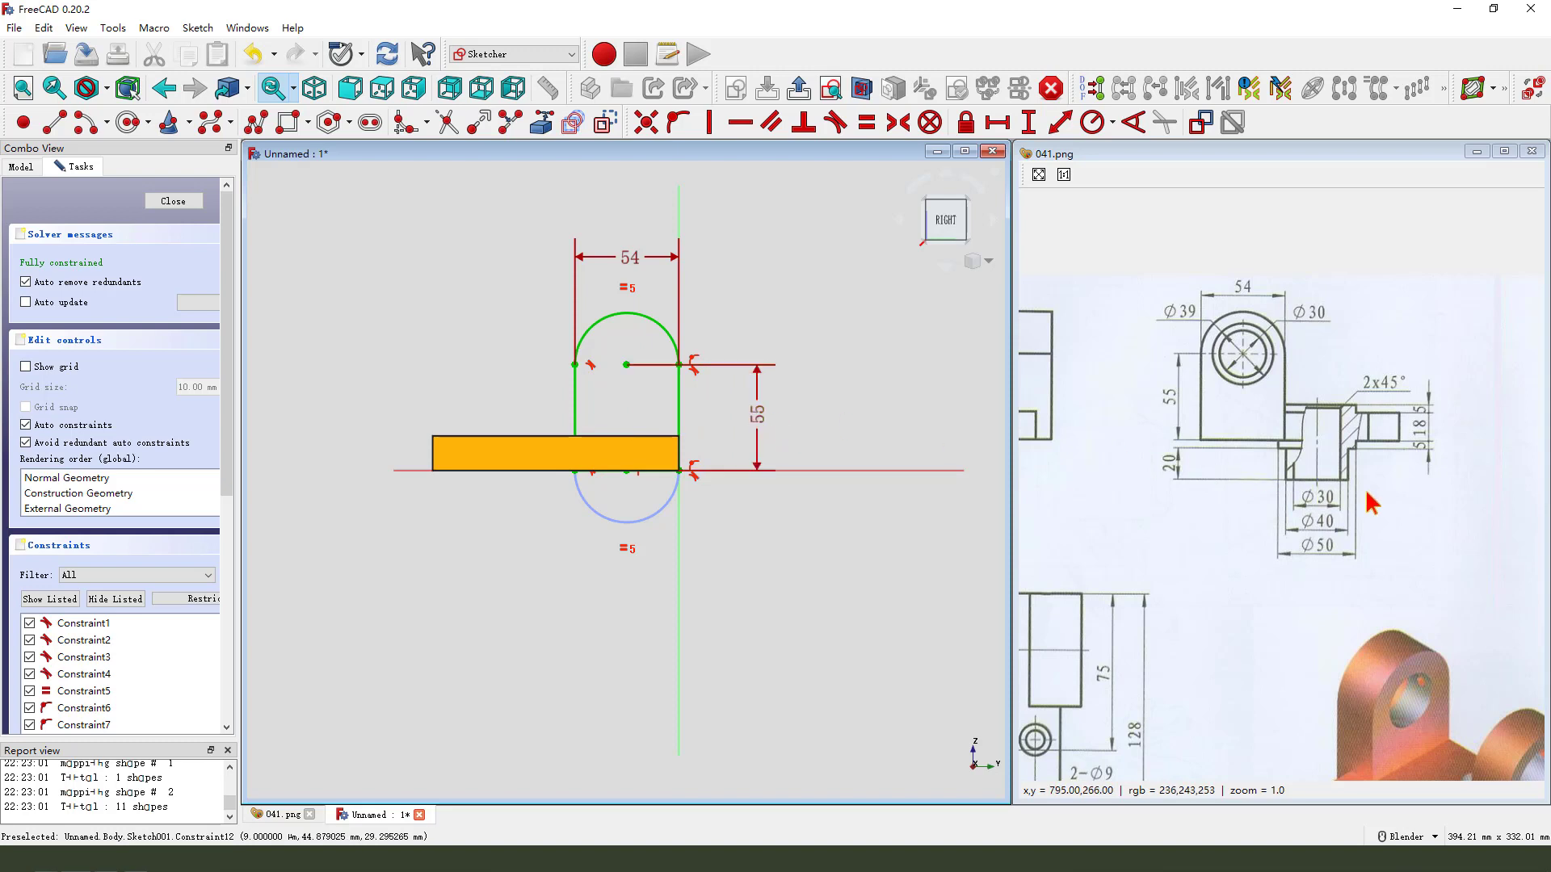
Sketch a circle centred on the lug's upper arc centre and constrain its diameter to 30 mm.
middle_click_drag(1316, 392, 1285, 391)
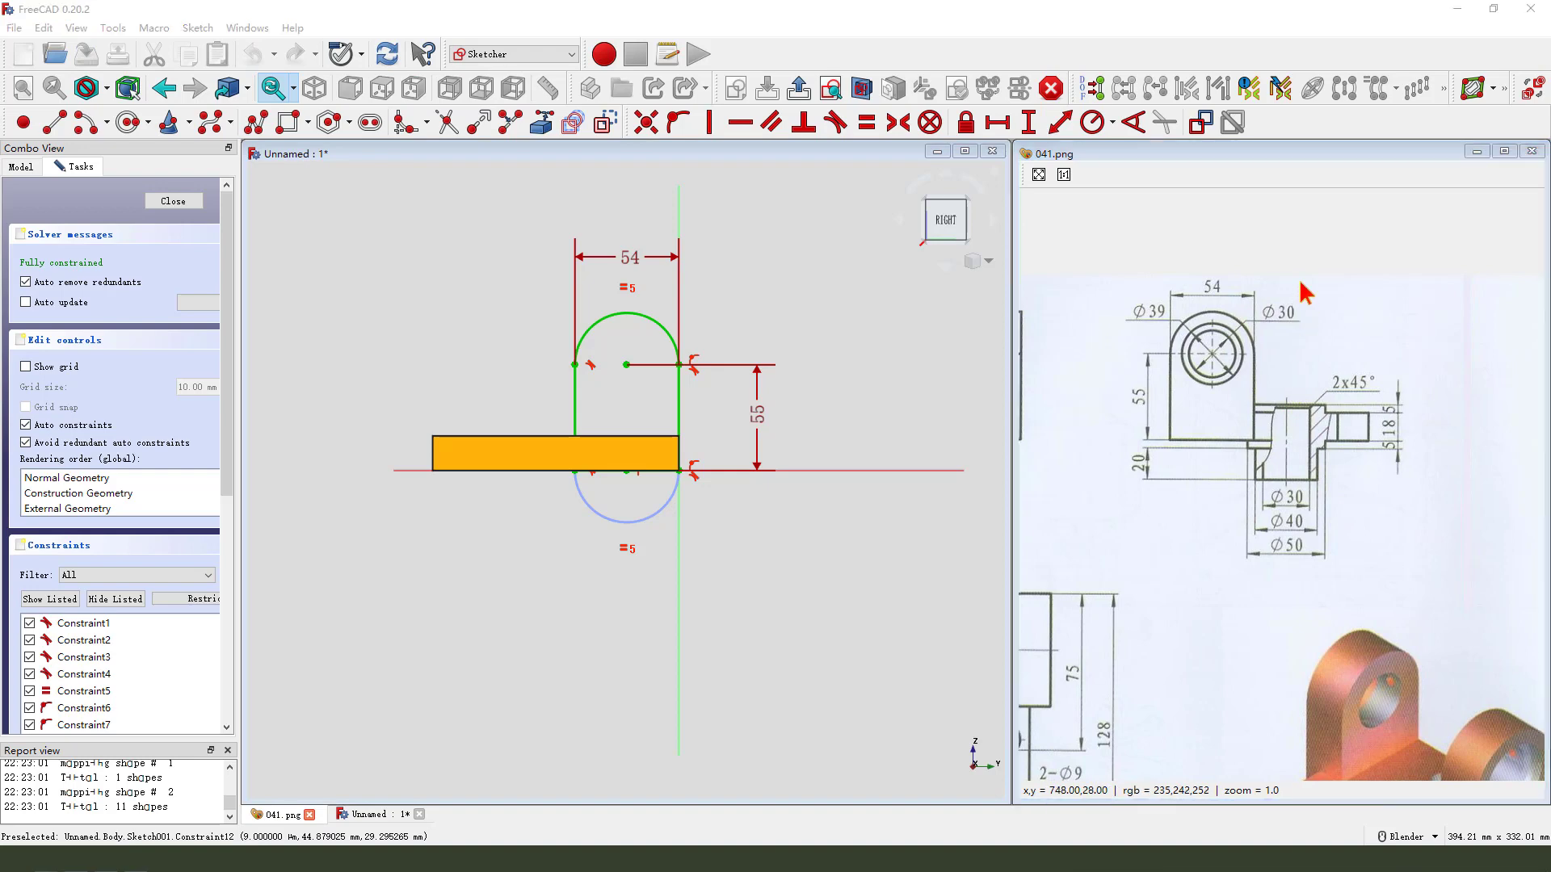
mouse_move(1297, 281)
left_mouse_down()
mouse_move(1277, 327)
mouse_move(1310, 291)
mouse_move(1310, 318)
left_mouse_up()
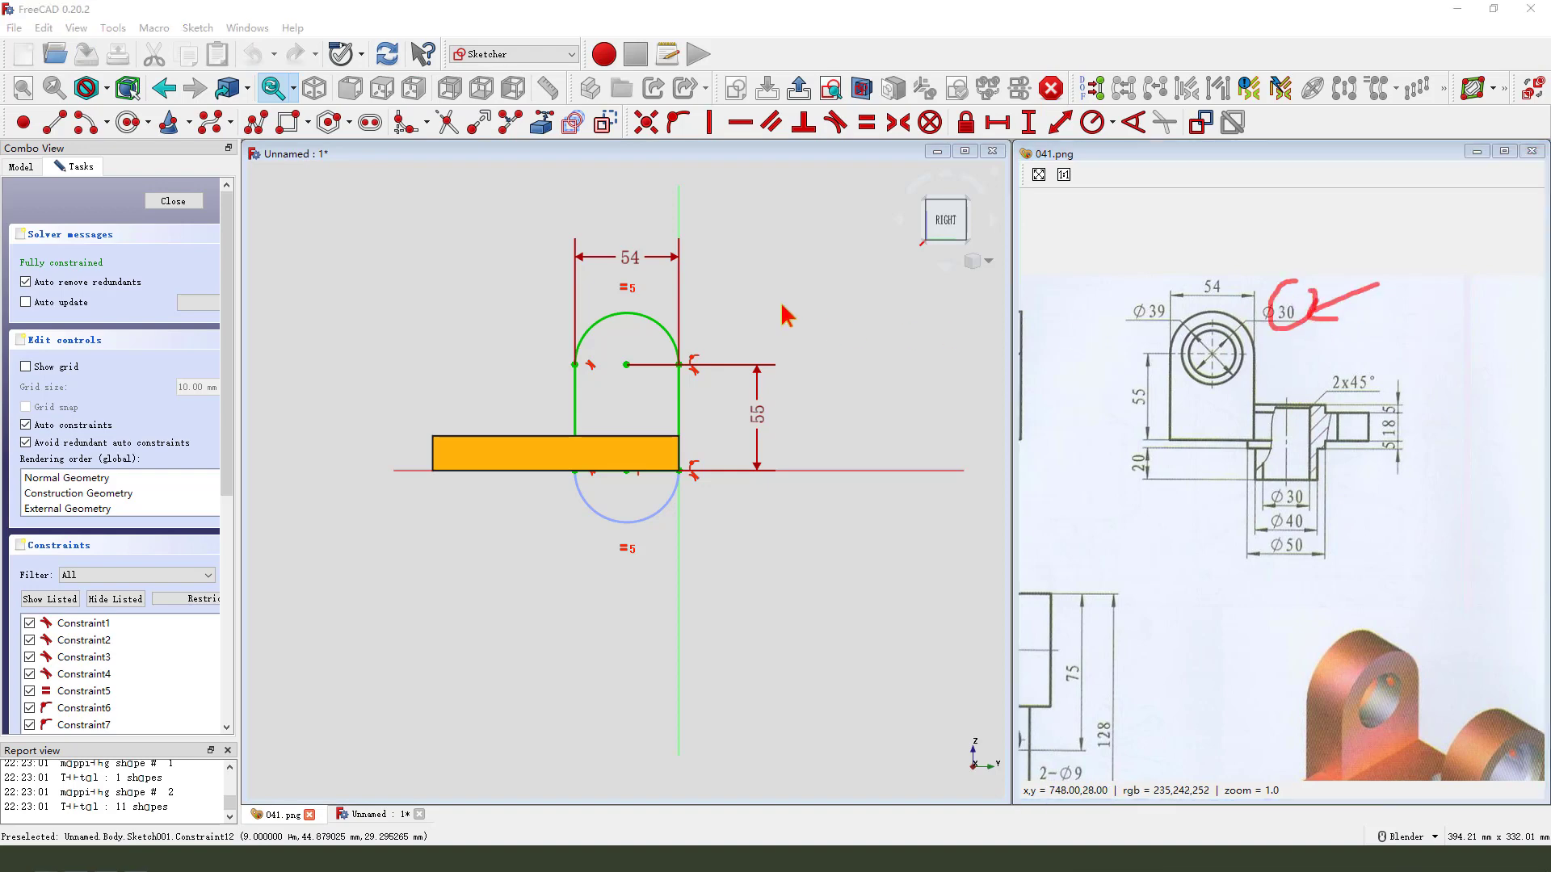
key("Escape")
left_click(131, 126)
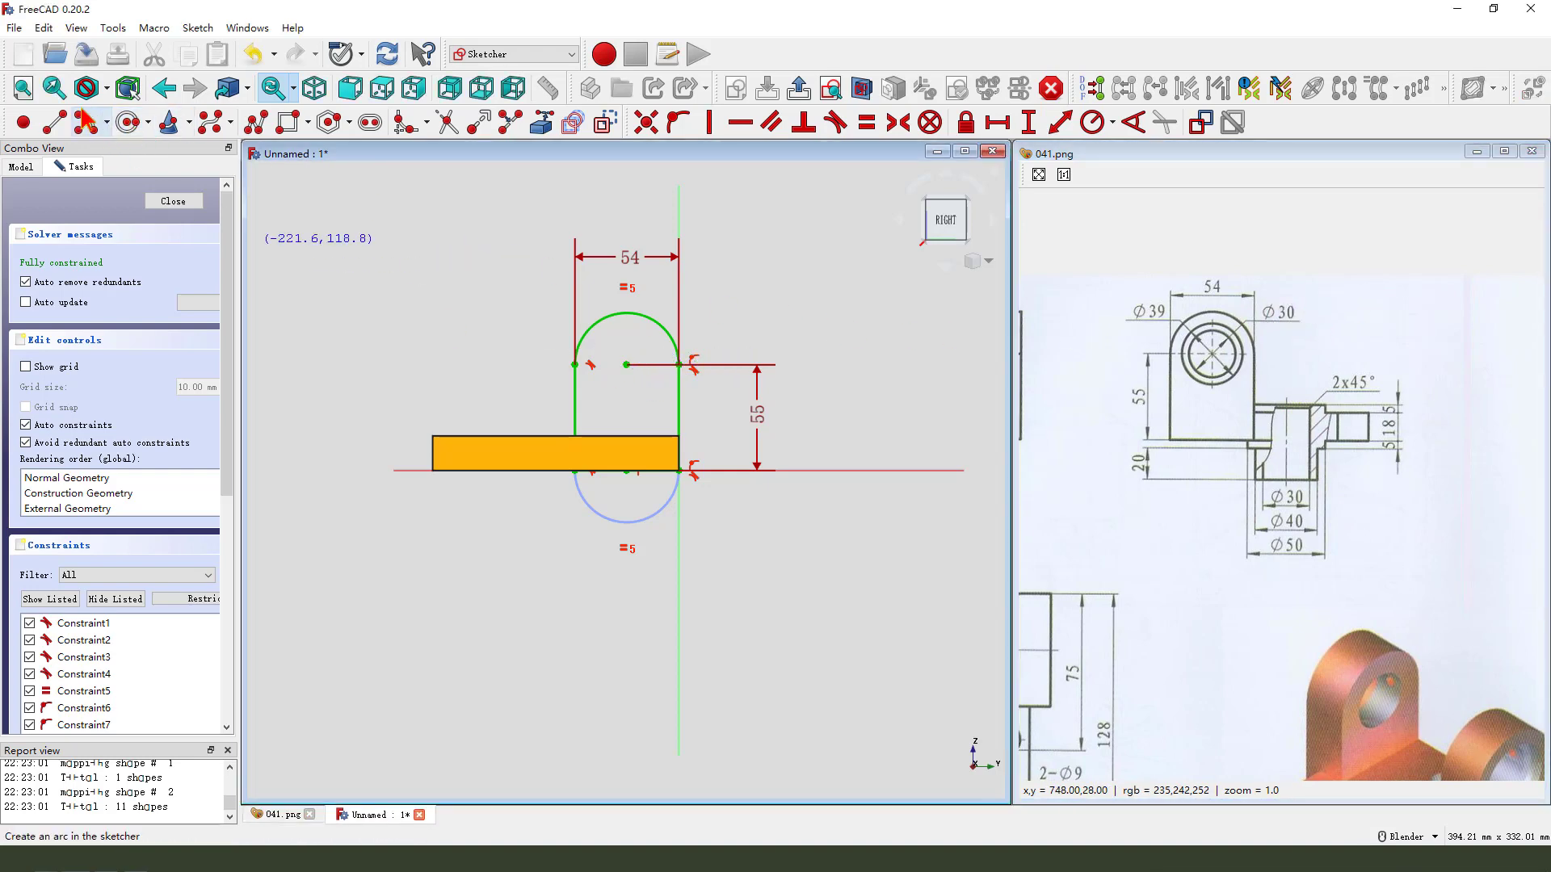
left_click(626, 364)
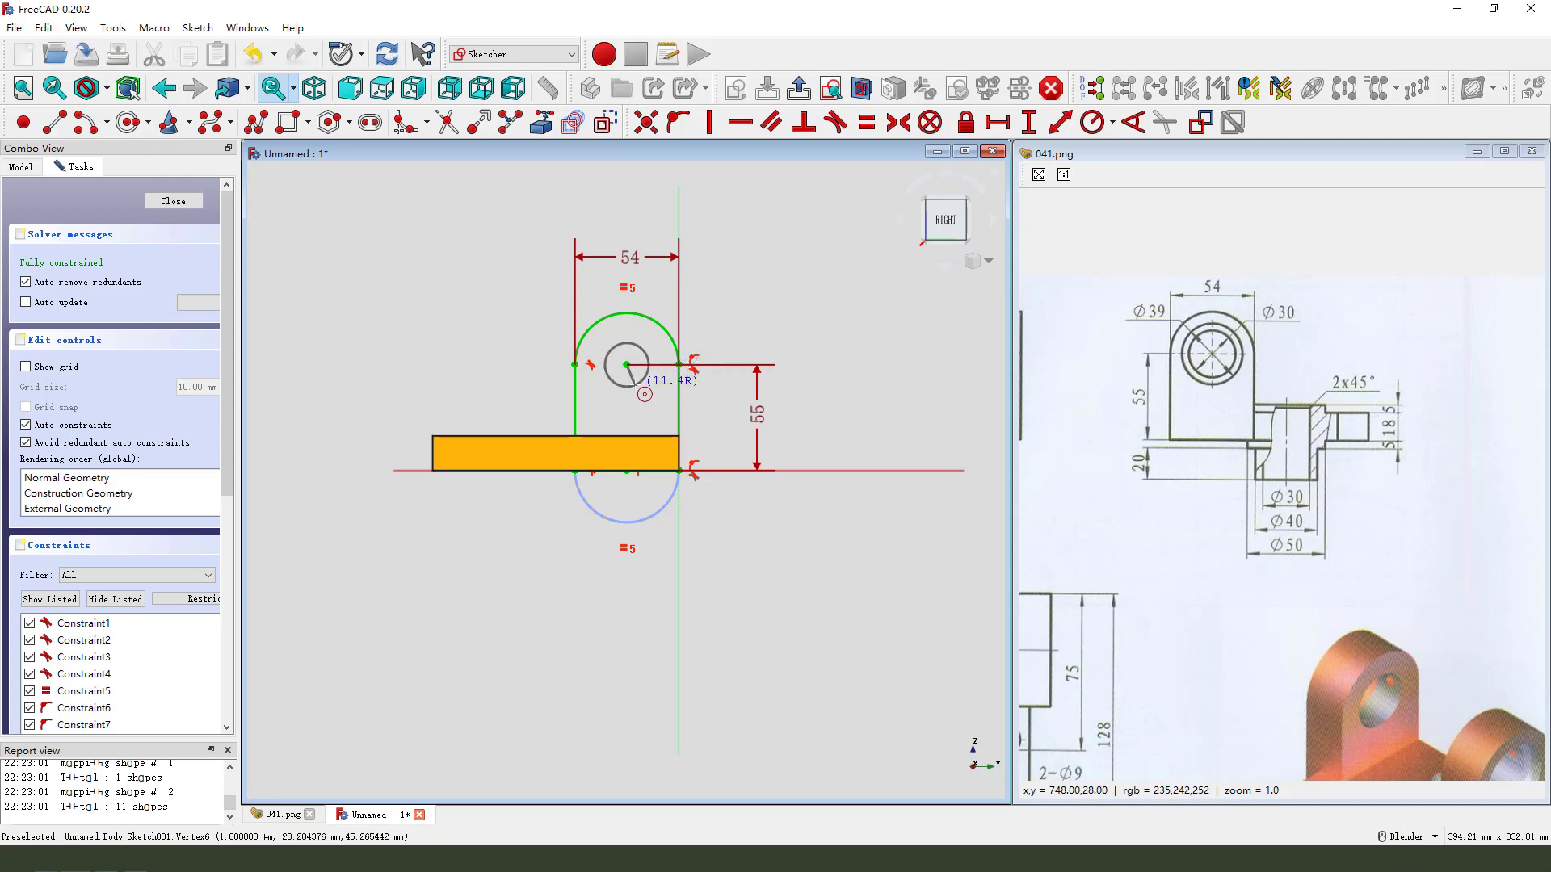
left_click(635, 385)
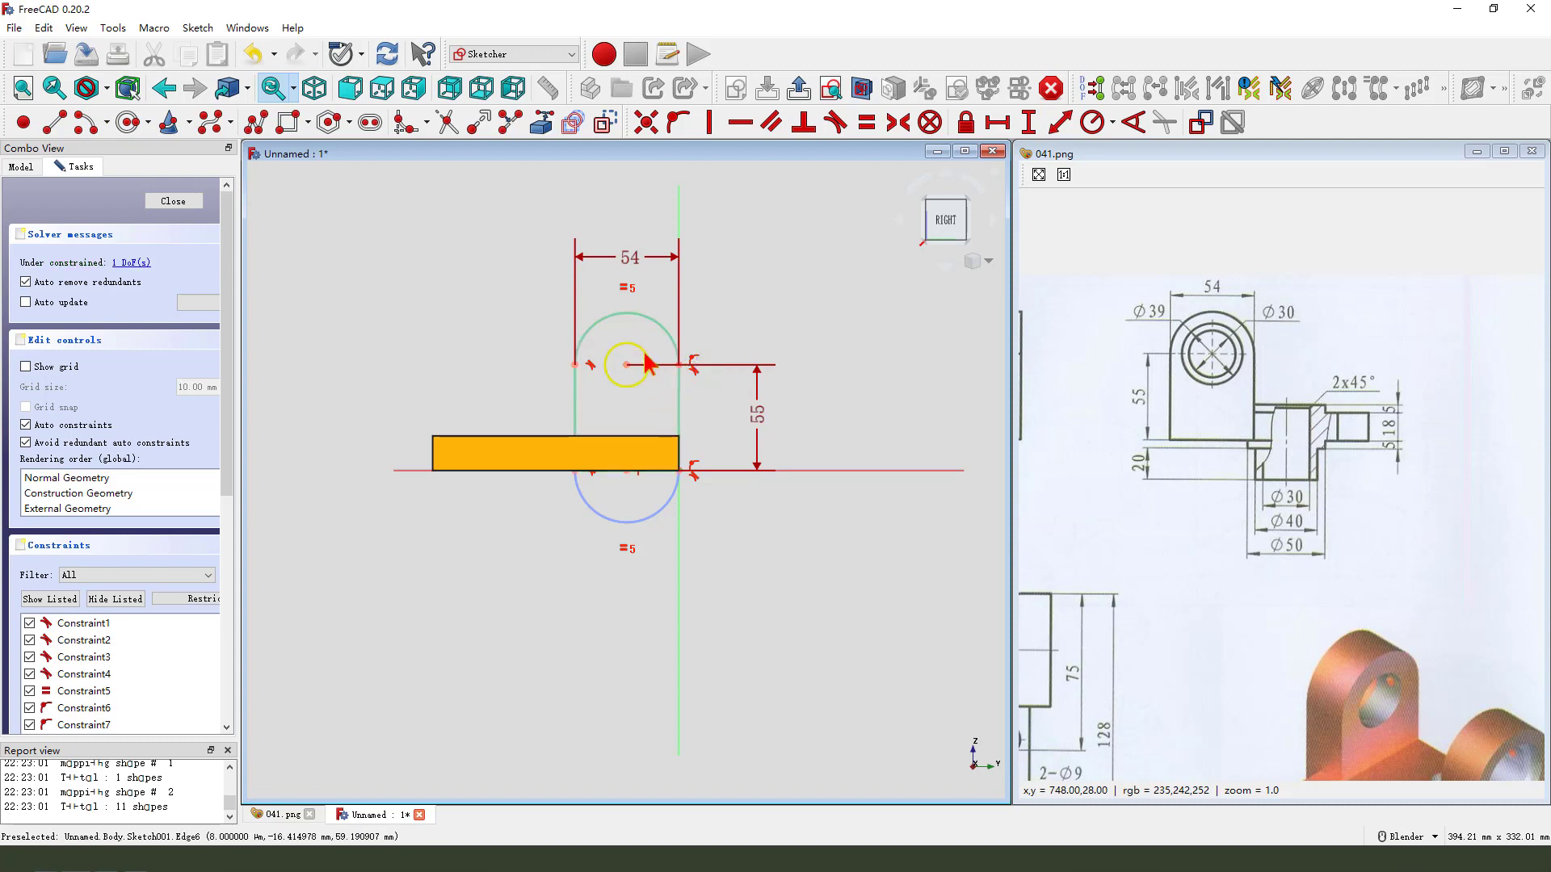
left_click(1113, 122)
left_click(1139, 167)
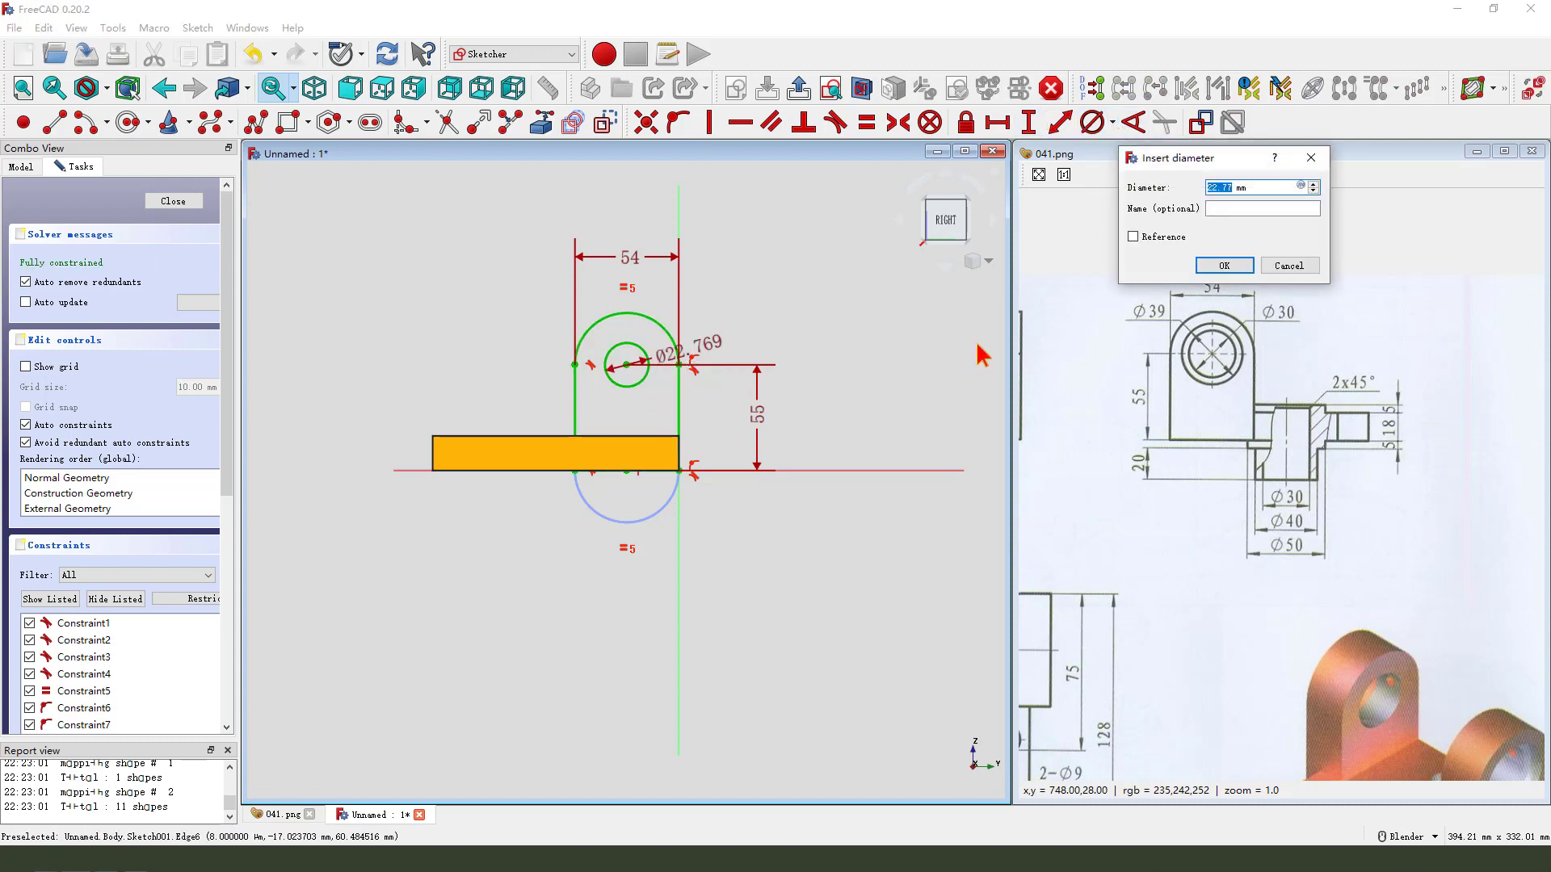
key("Return")
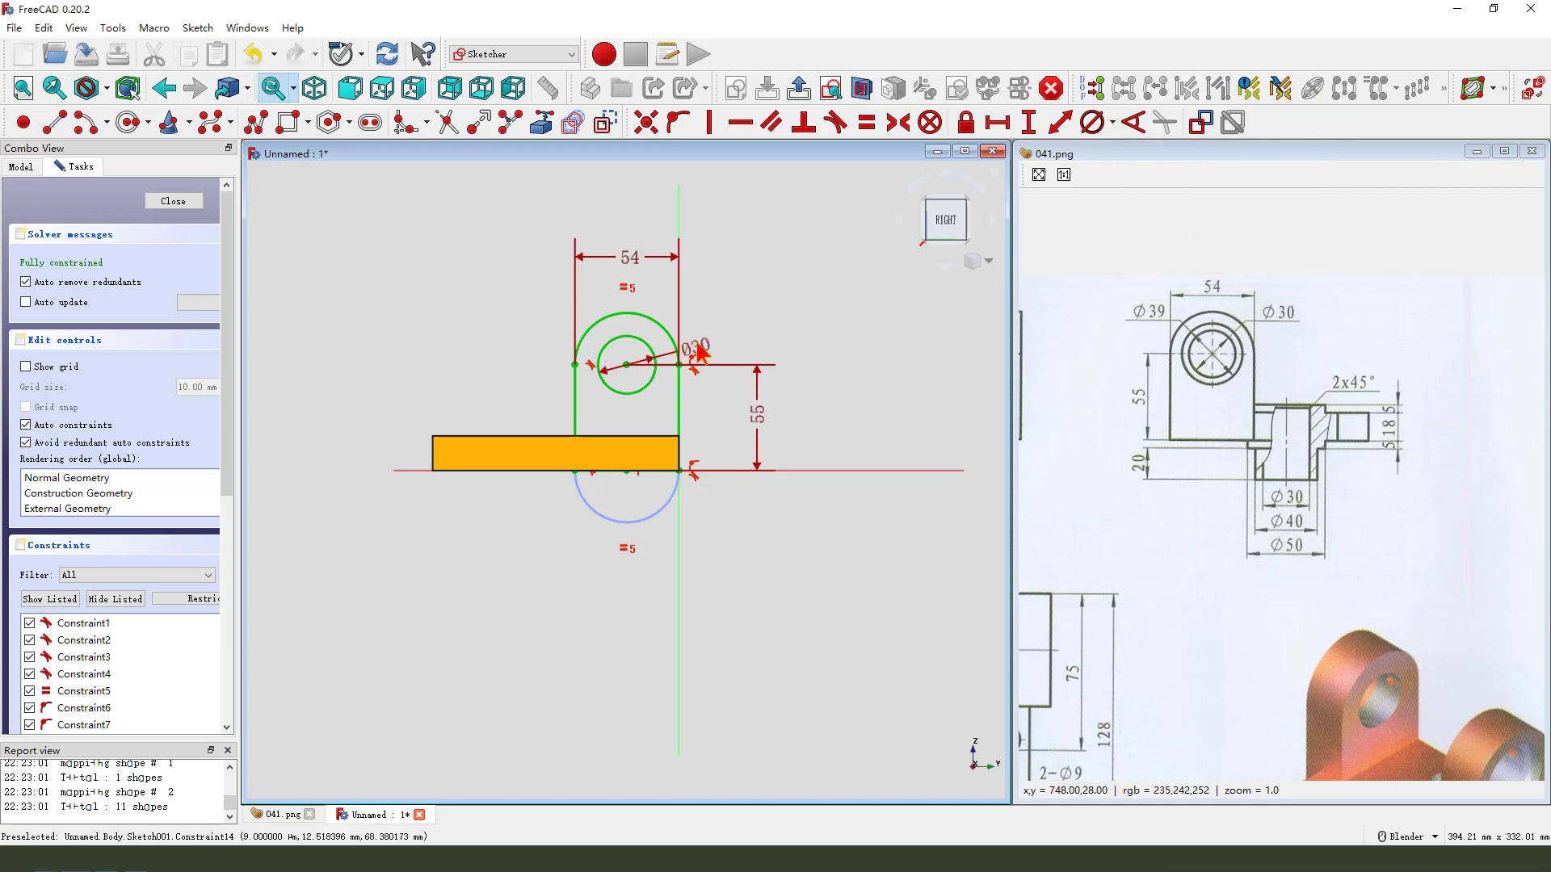
Finish the lug sketch and pad it to a length of 70+50 mm, symmetric to the sketch plane.
left_click(799, 87)
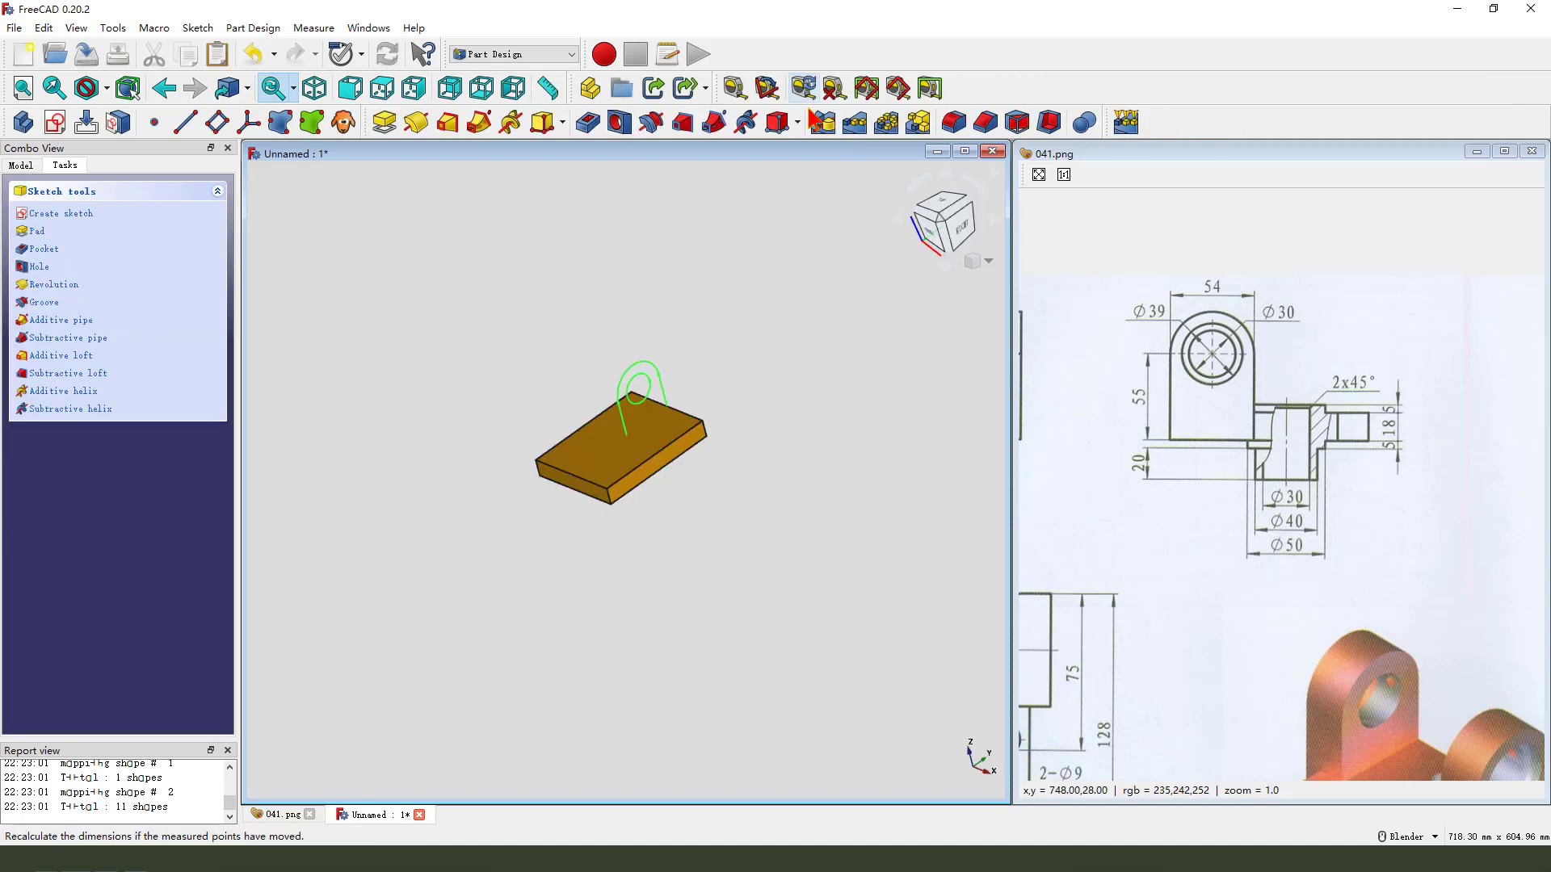
left_click(384, 122)
middle_click_drag(760, 460, 749, 461)
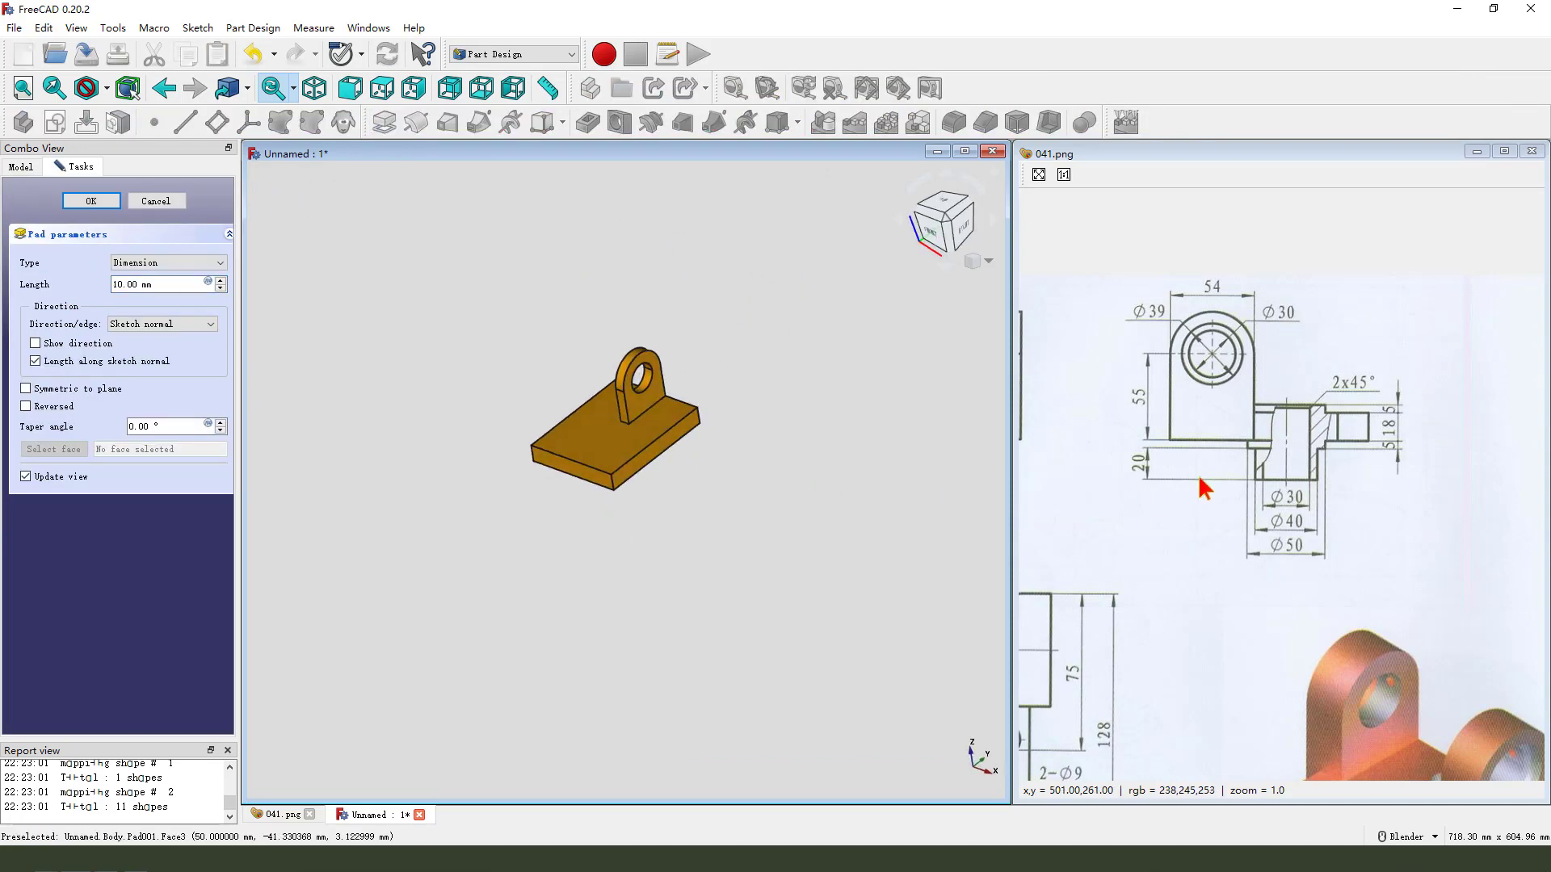
middle_click_drag(1135, 458, 1374, 460)
middle_click_drag(1187, 419, 1193, 440)
key("ctrl+alt+g")
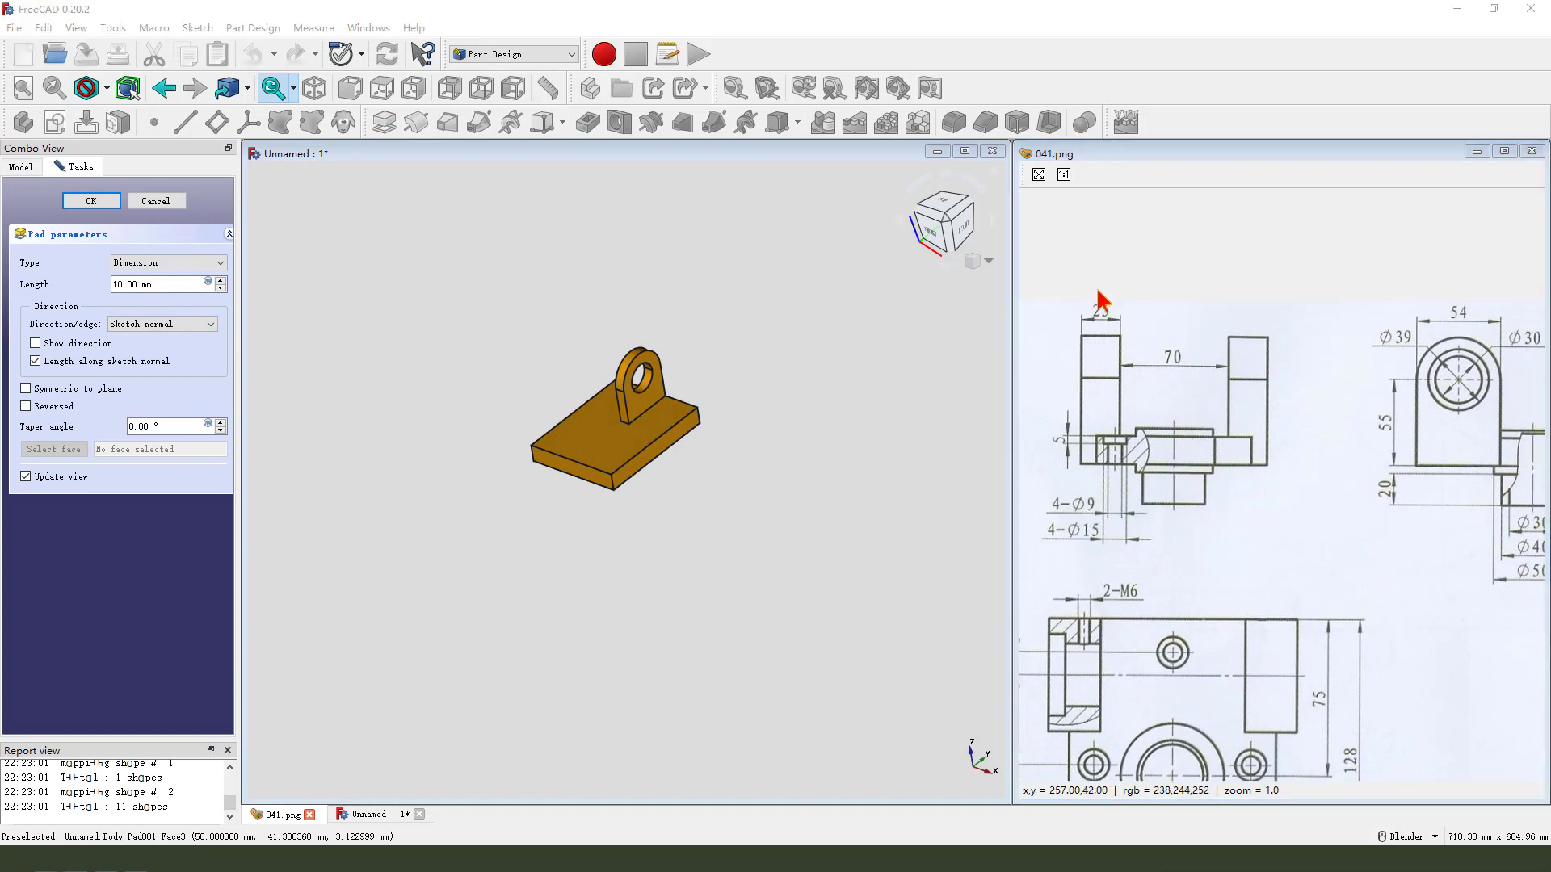
left_click_drag(1115, 282, 1101, 288)
mouse_move(1162, 332)
left_mouse_down()
mouse_move(1161, 383)
mouse_move(1160, 338)
left_mouse_up()
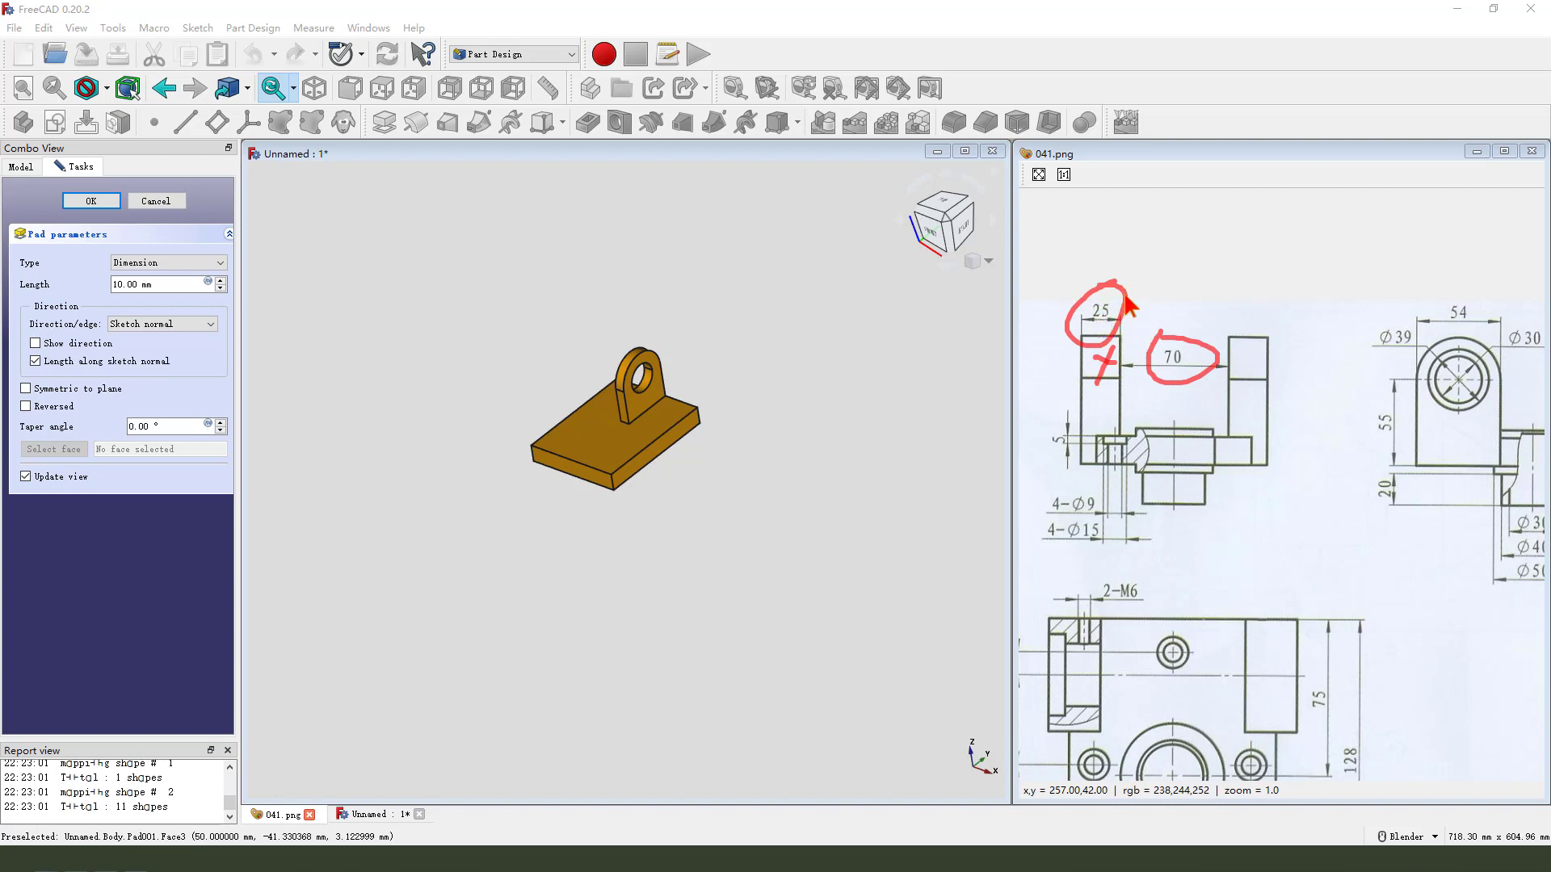
mouse_move(1236, 317)
left_mouse_down()
mouse_move(1243, 339)
mouse_move(1229, 321)
left_mouse_up()
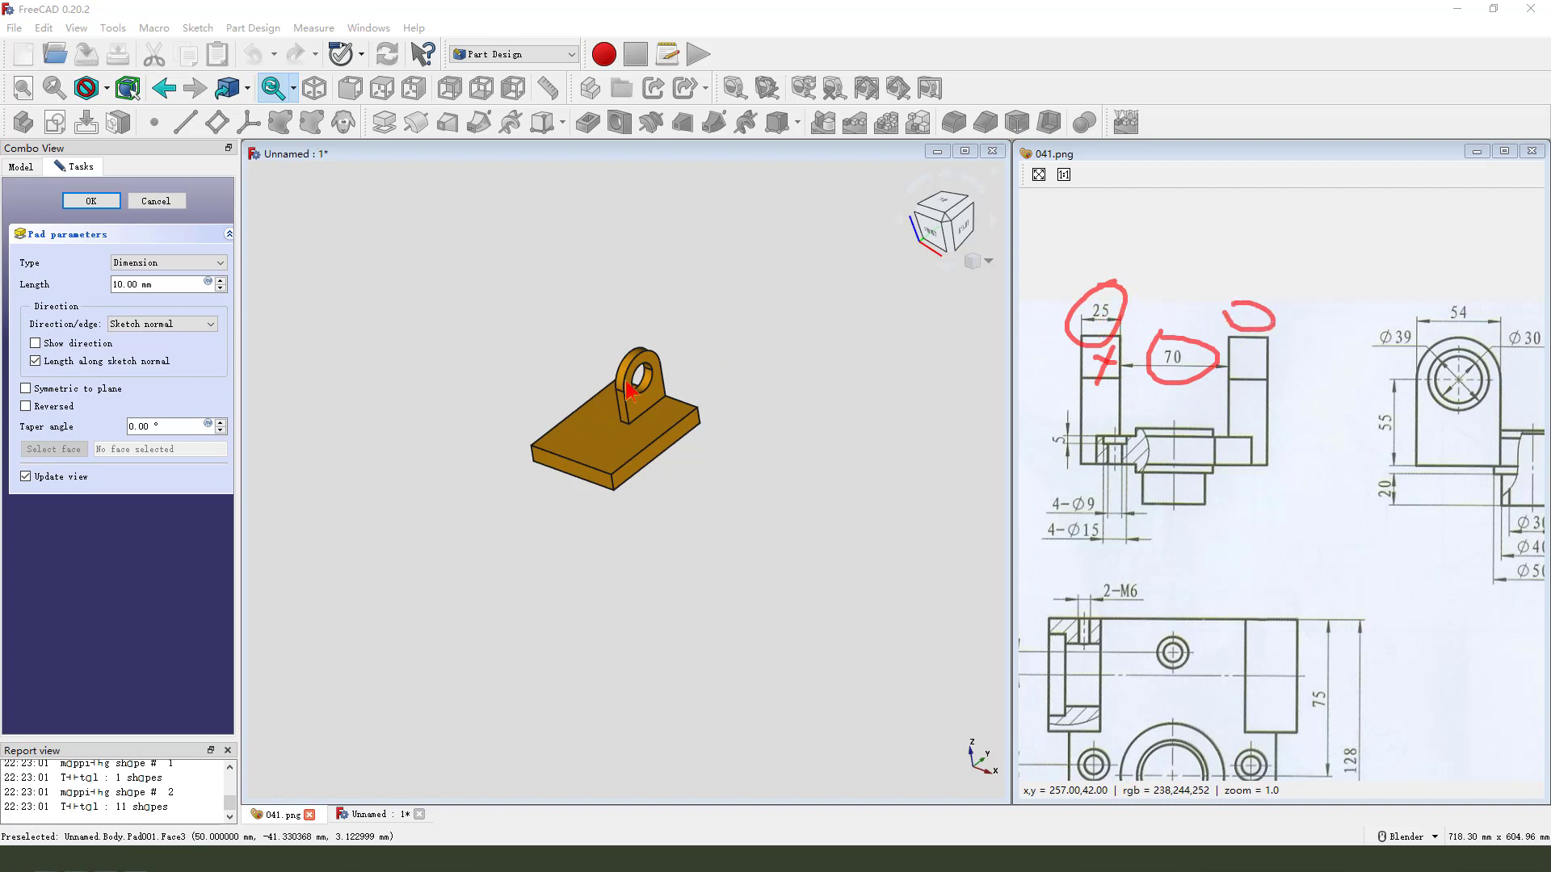
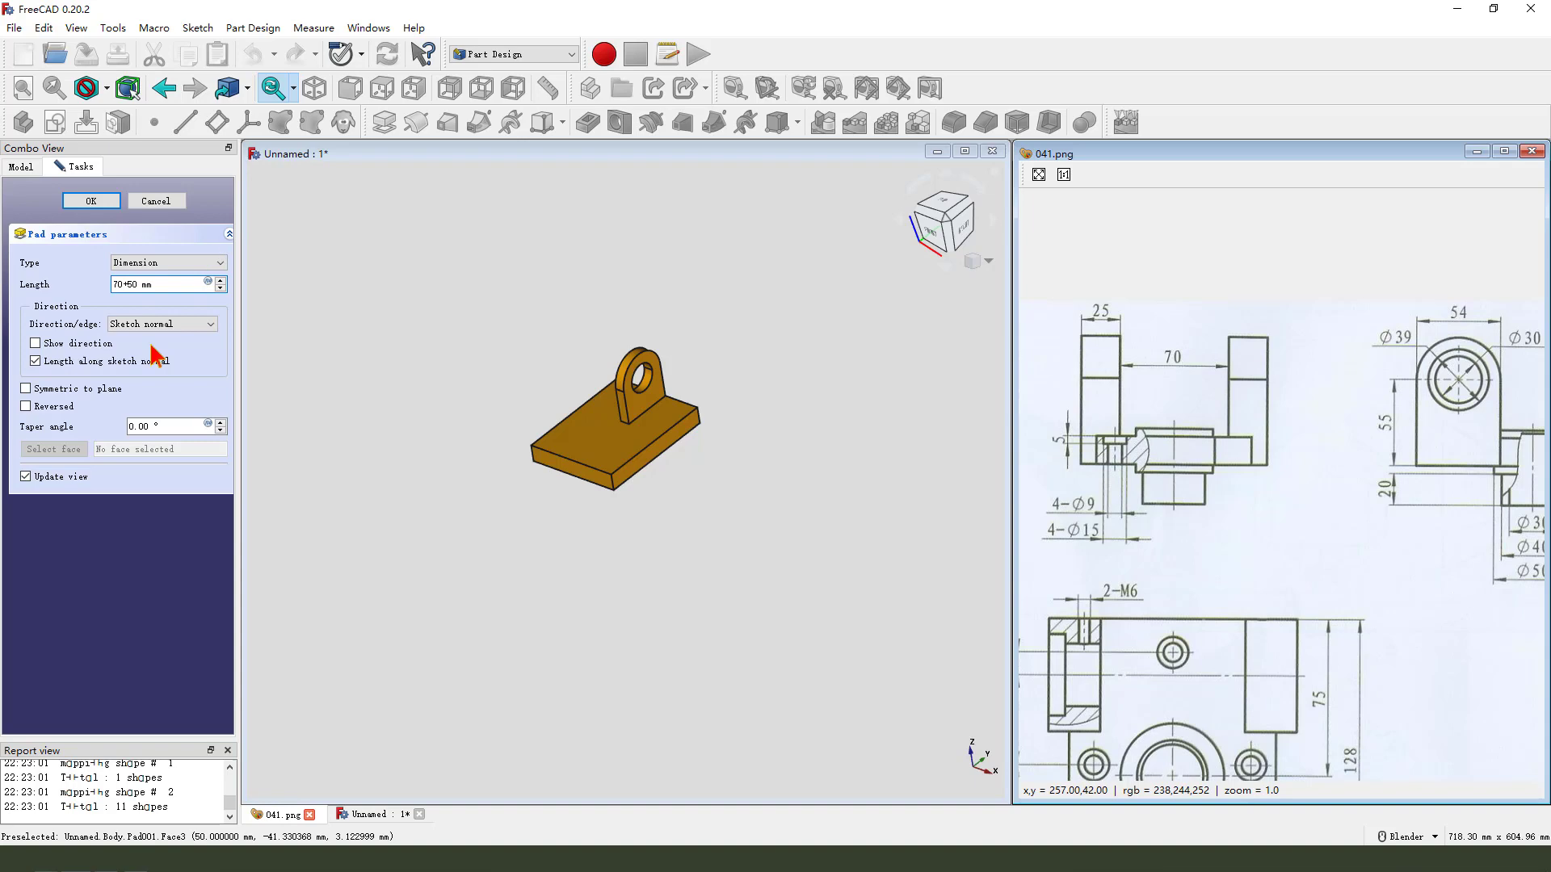
left_click(26, 390)
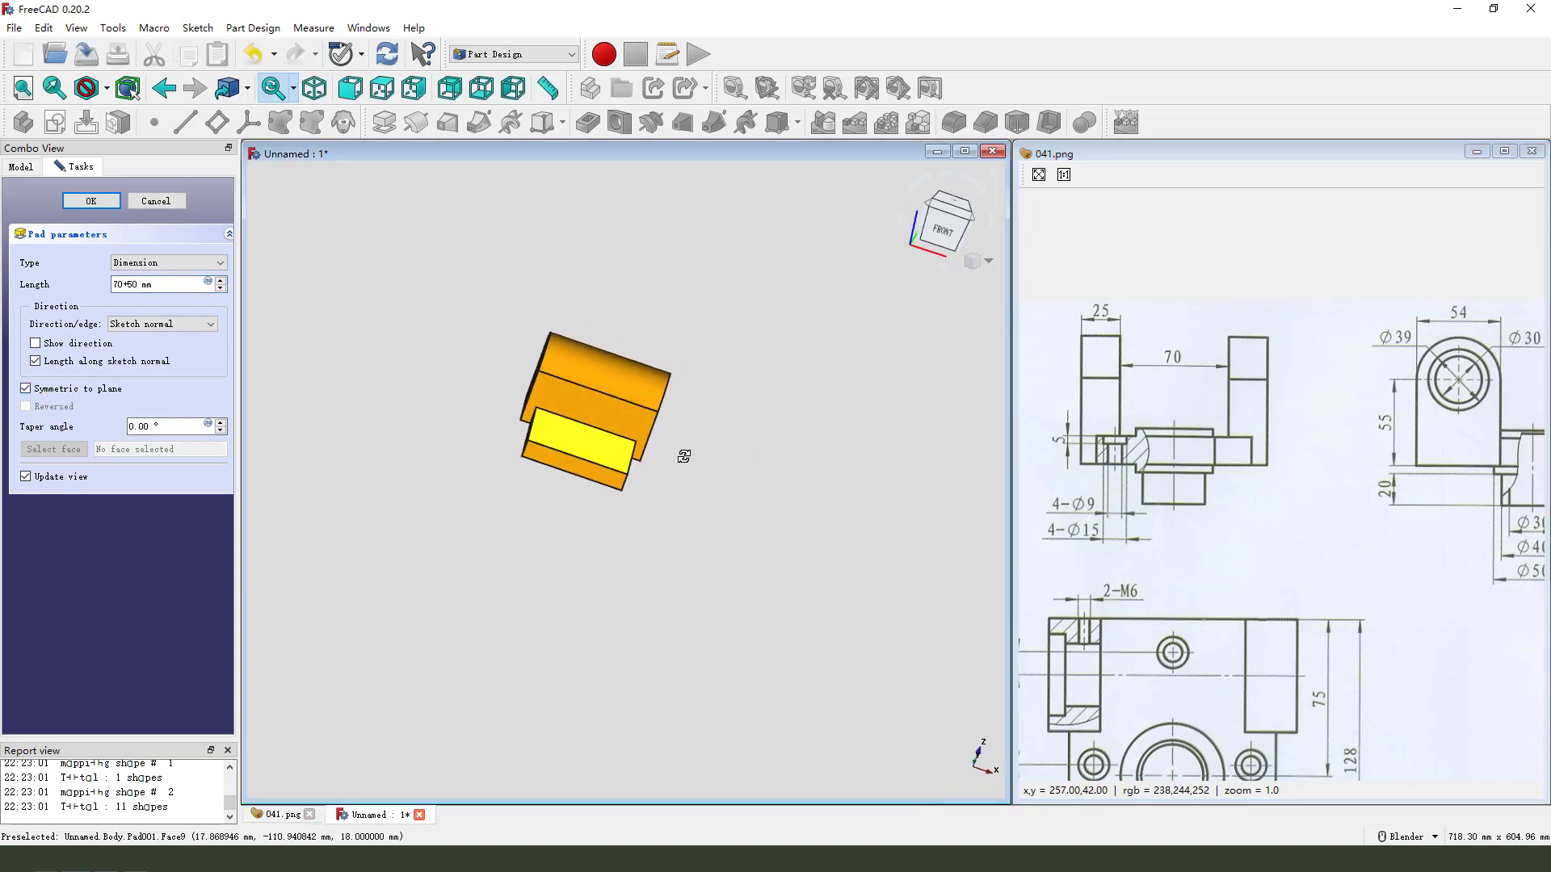
left_click(98, 203)
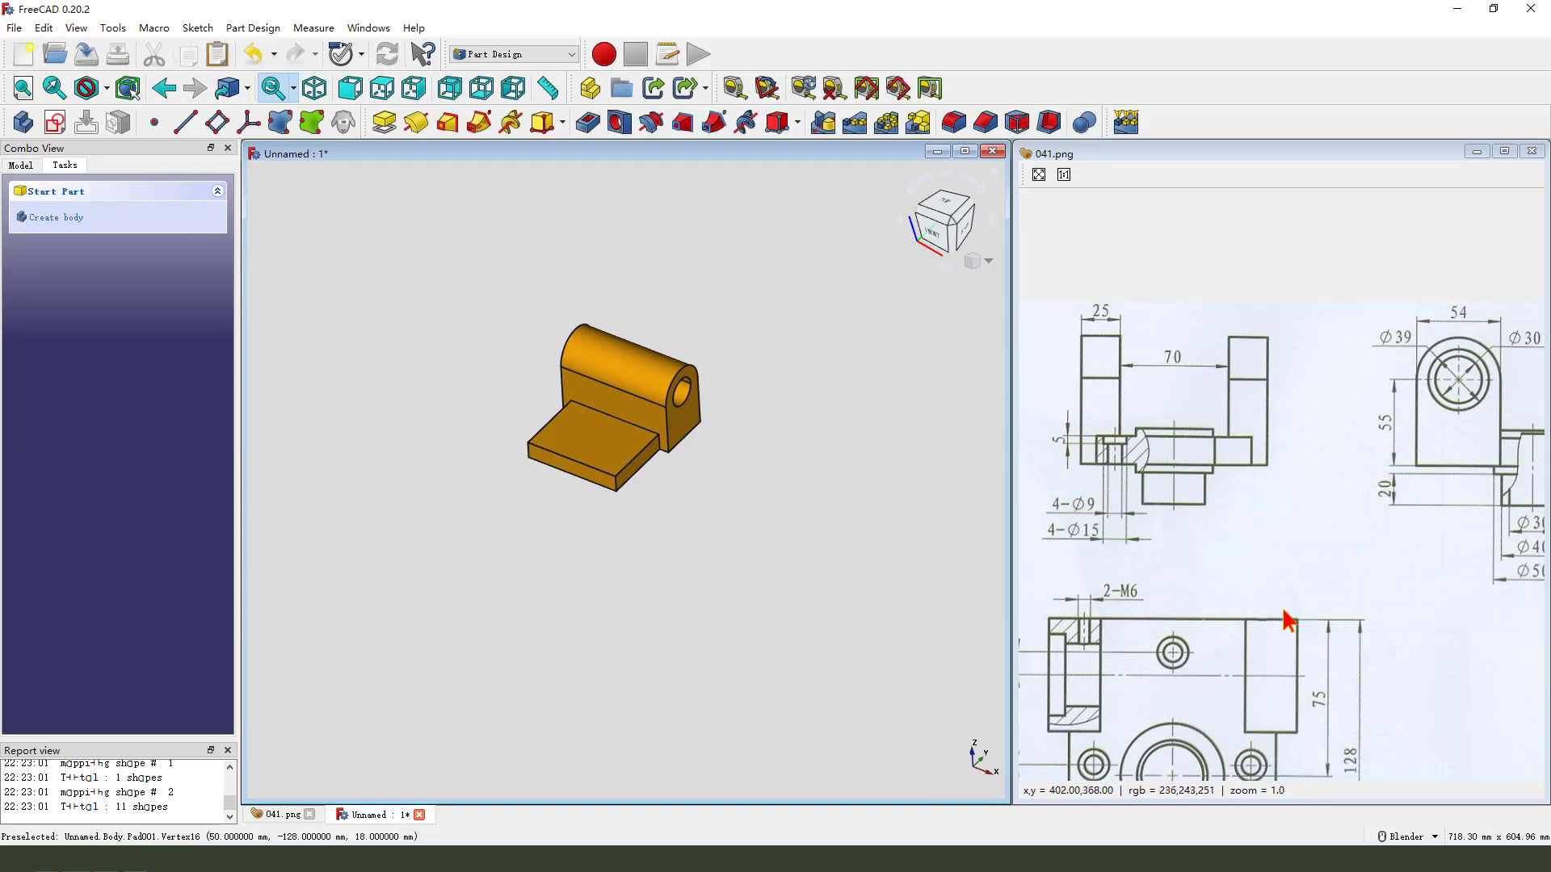
Check the top view in the 041.png drawing and start a new sketch on the base plate's top face.
scroll(1373, 525, "down", 3)
mouse_move(1392, 481)
left_mouse_down()
mouse_move(1201, 520)
mouse_move(1274, 488)
mouse_move(1178, 469)
mouse_move(1399, 510)
mouse_move(1409, 526)
left_mouse_up()
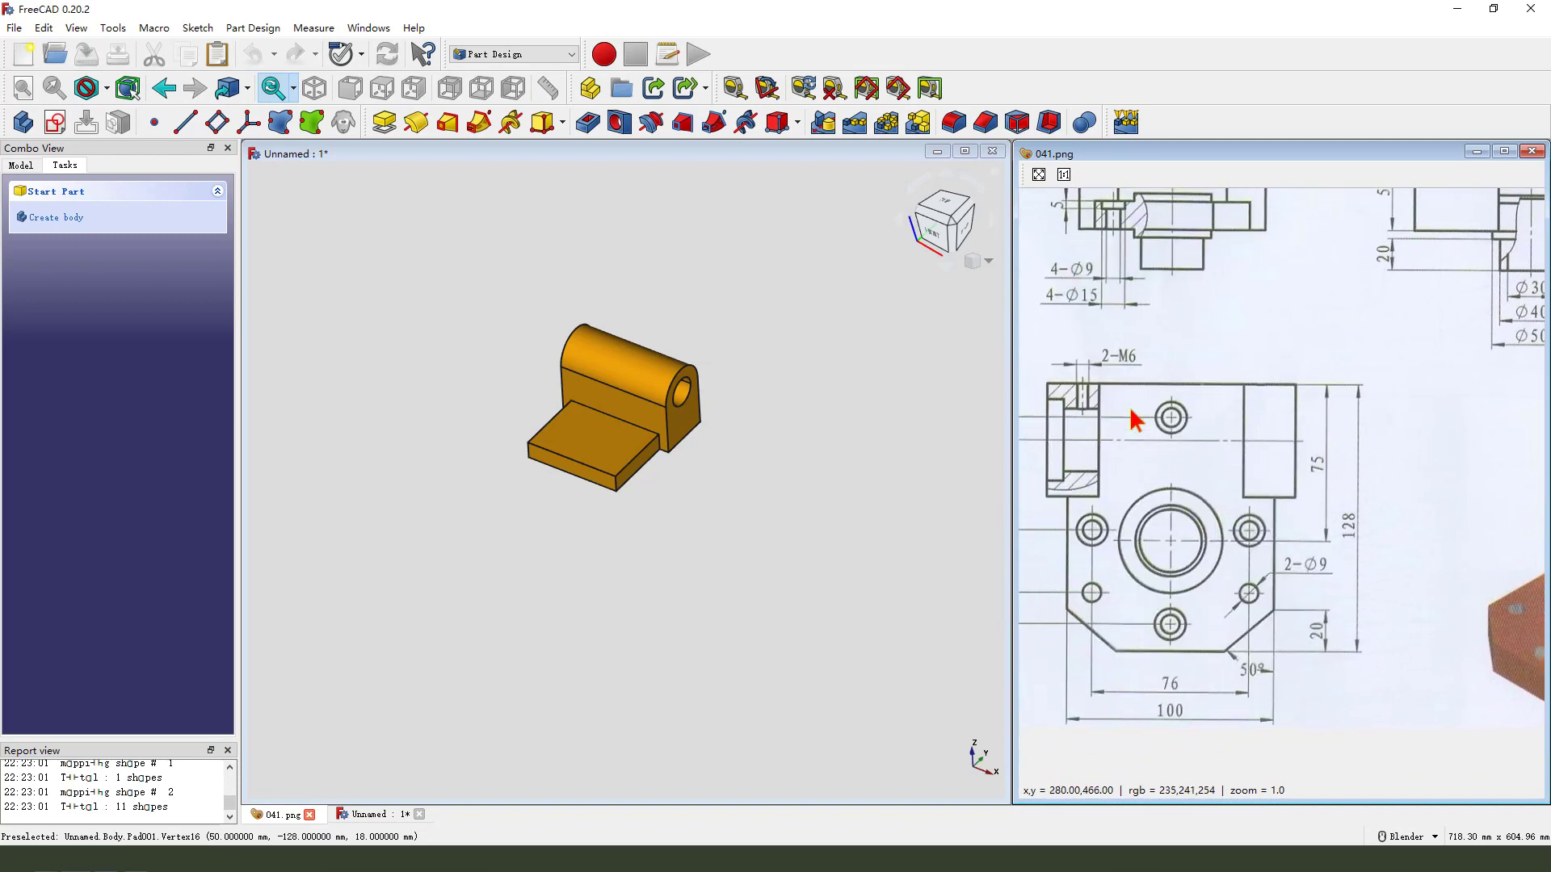
mouse_move(1237, 483)
left_mouse_down()
mouse_move(1184, 616)
mouse_move(1104, 407)
mouse_move(1102, 358)
left_mouse_up()
key("Escape")
left_click(759, 416)
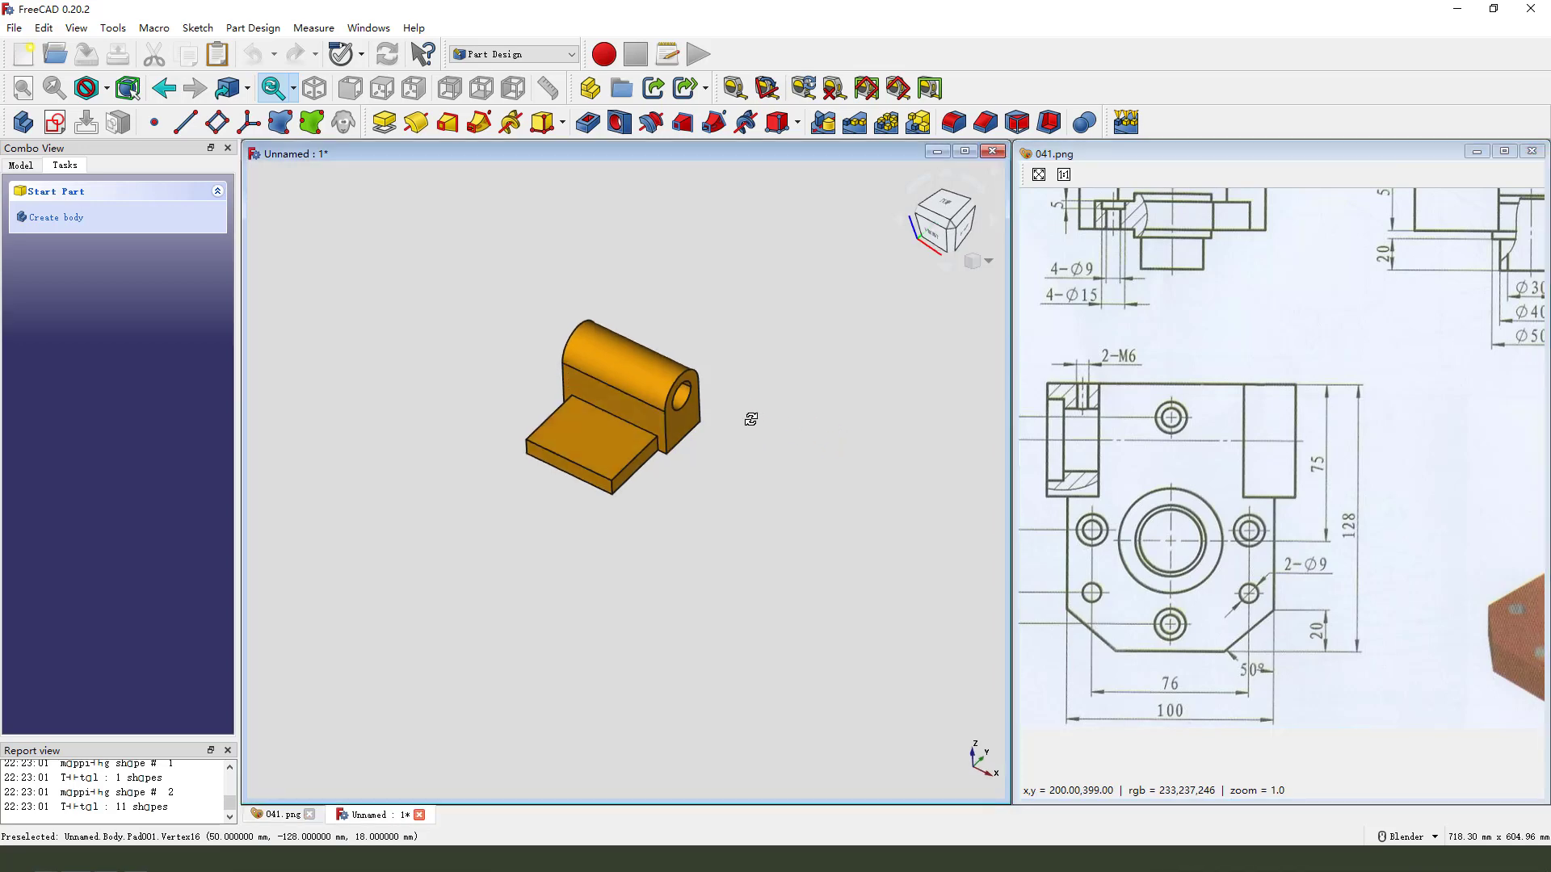
left_click(588, 443)
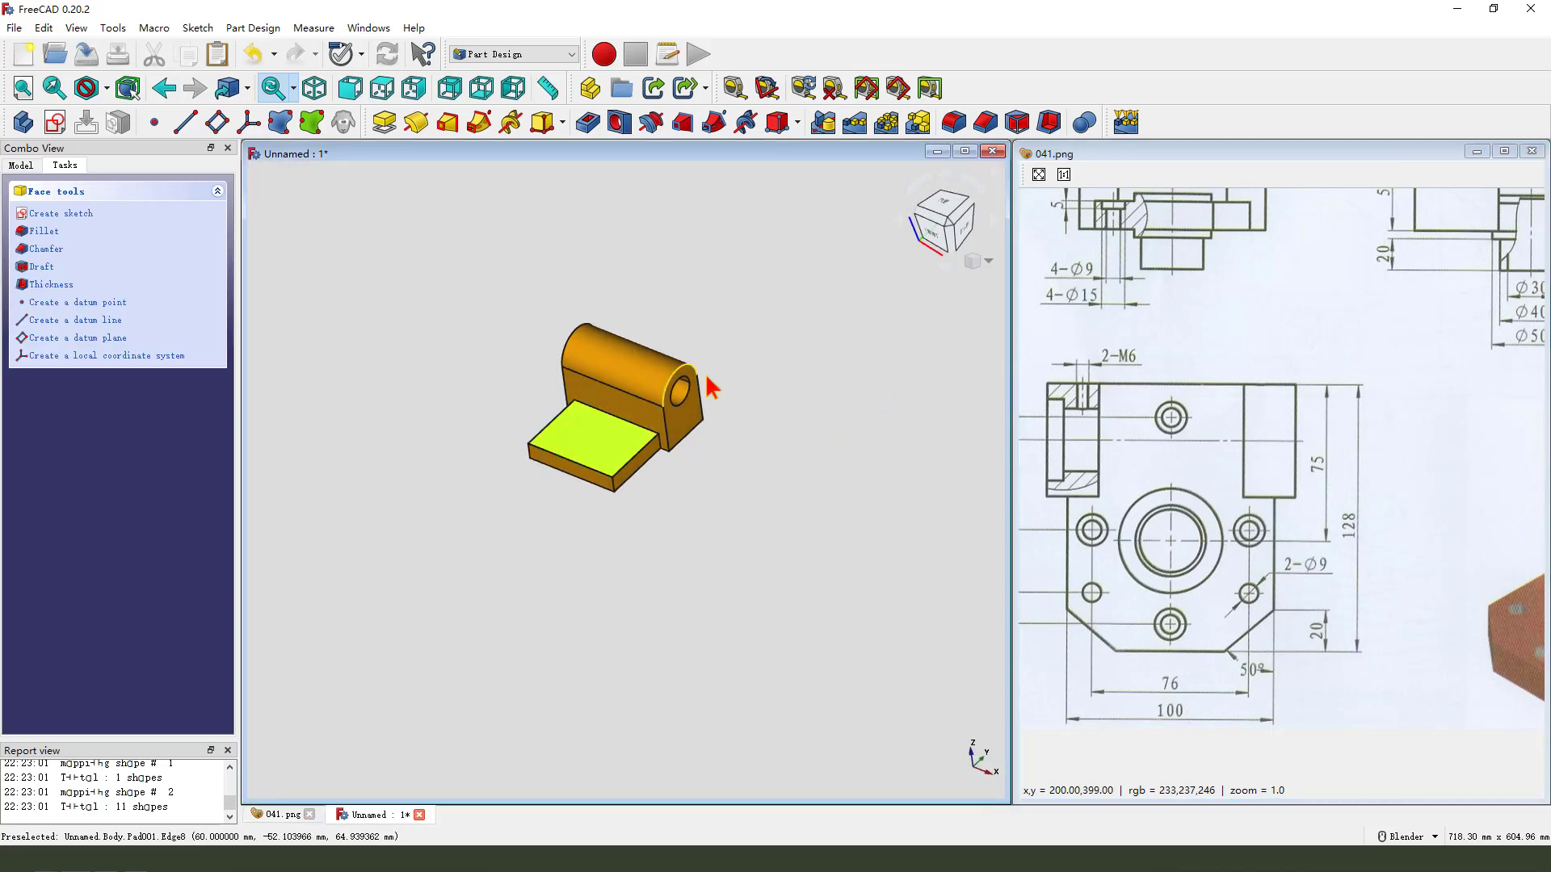
left_click(55, 123)
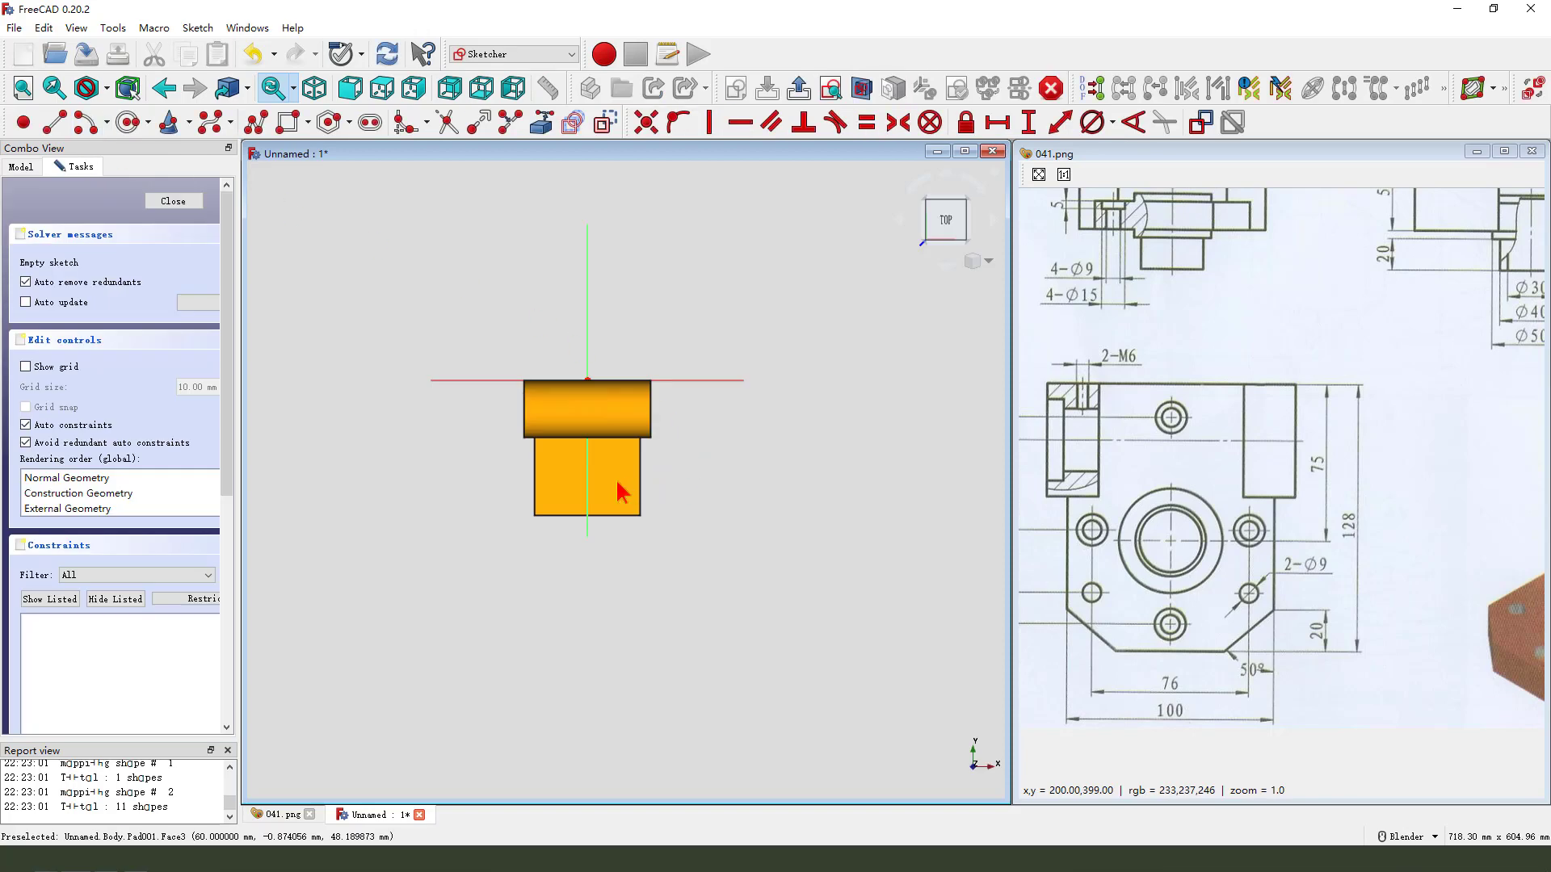
Sketch a rectangle about 205 mm tall extending below the horizontal axis and make it symmetric about the vertical axis.
scroll(619, 490, "up", 1)
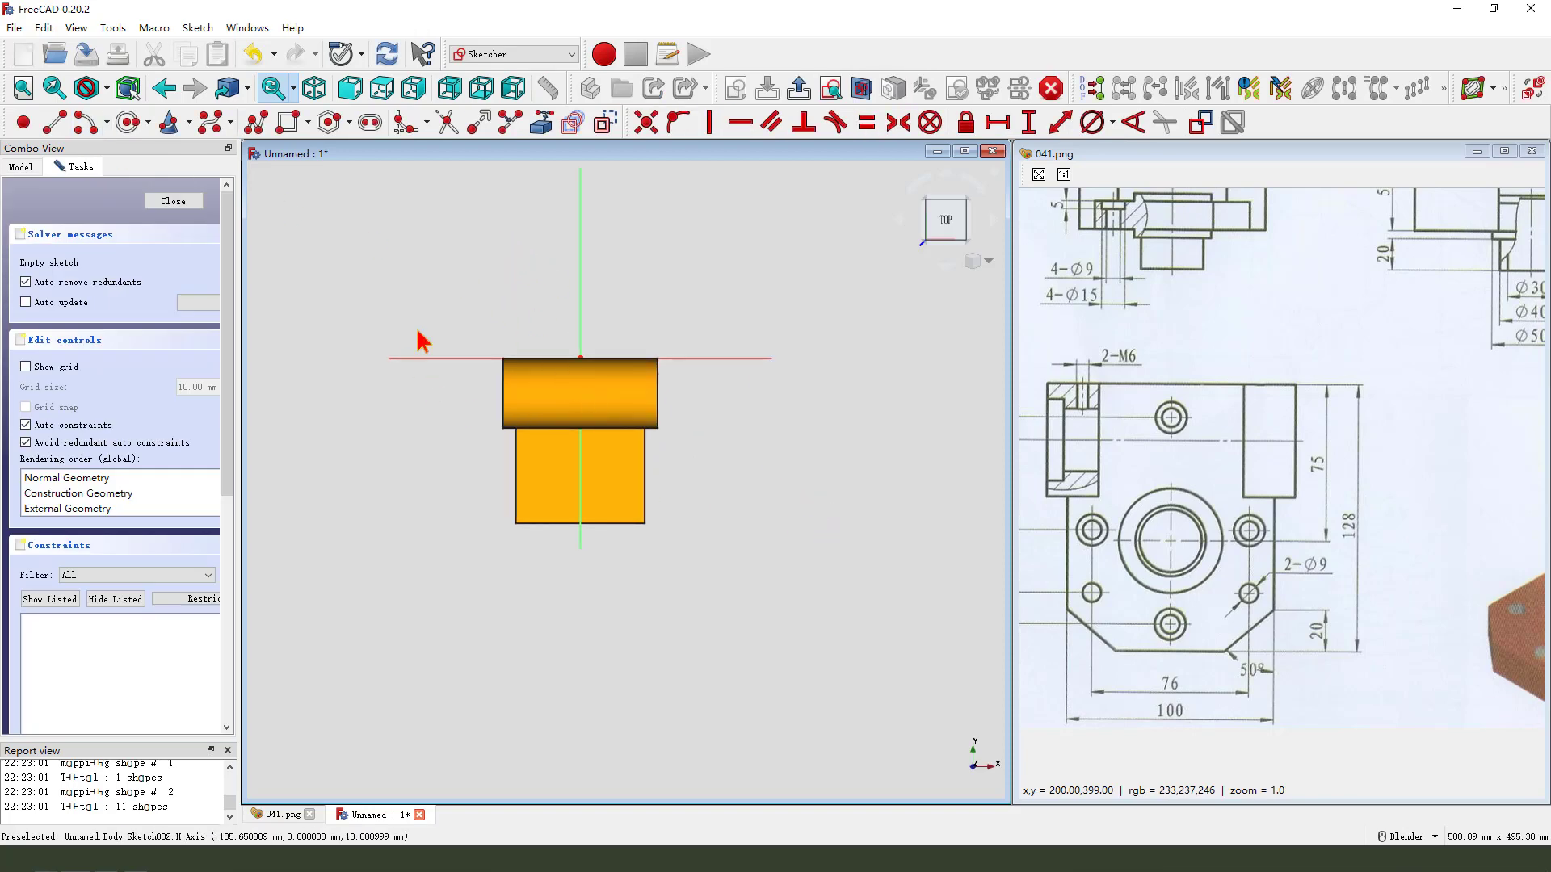
left_click(293, 123)
left_click(468, 358)
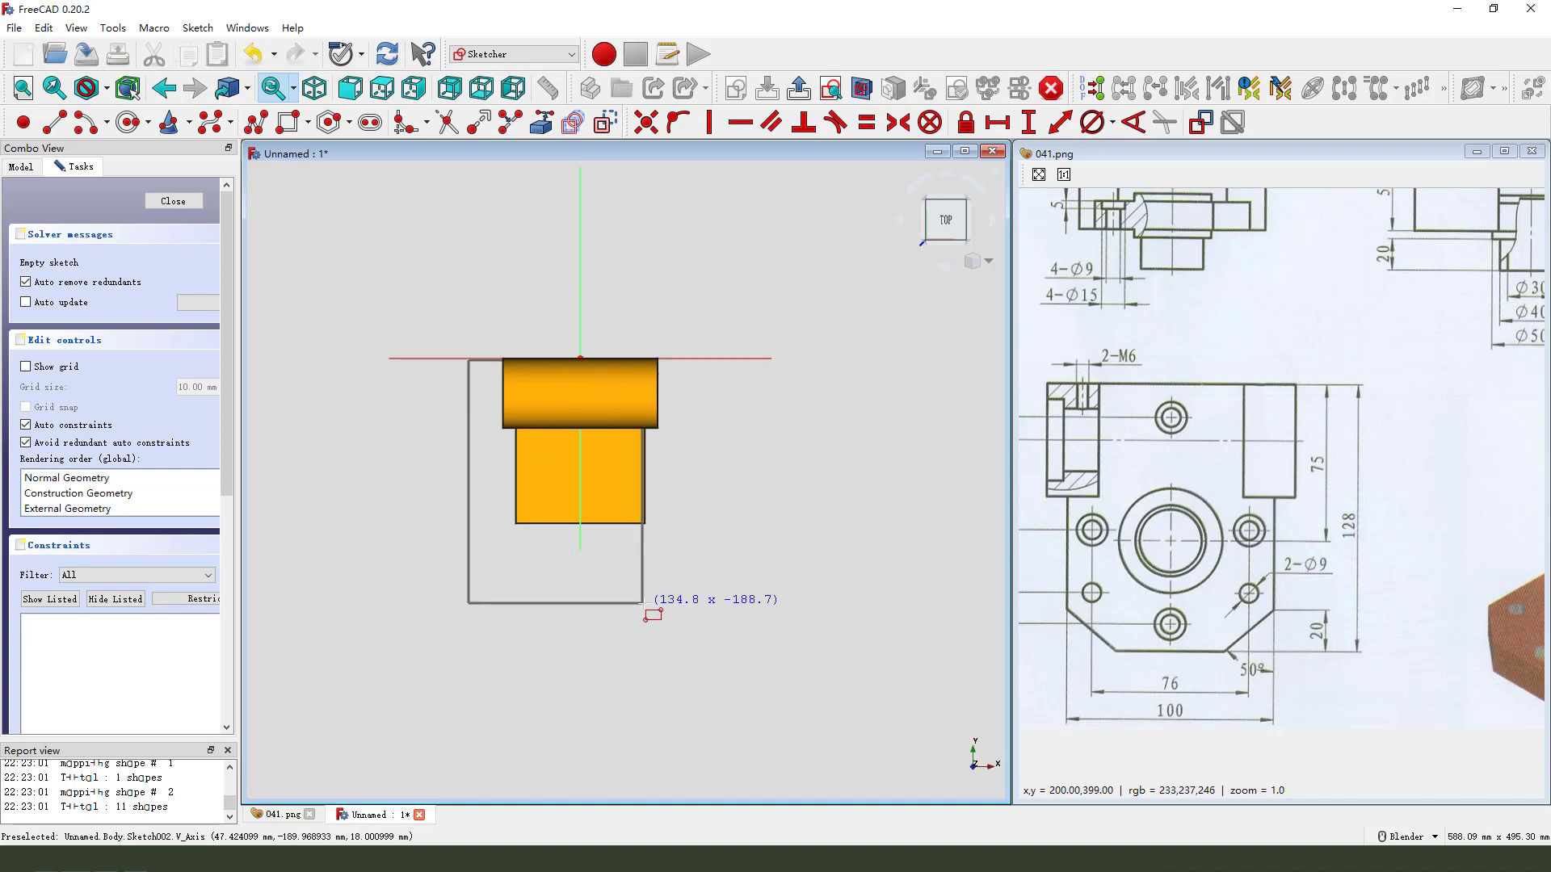
left_click(627, 622)
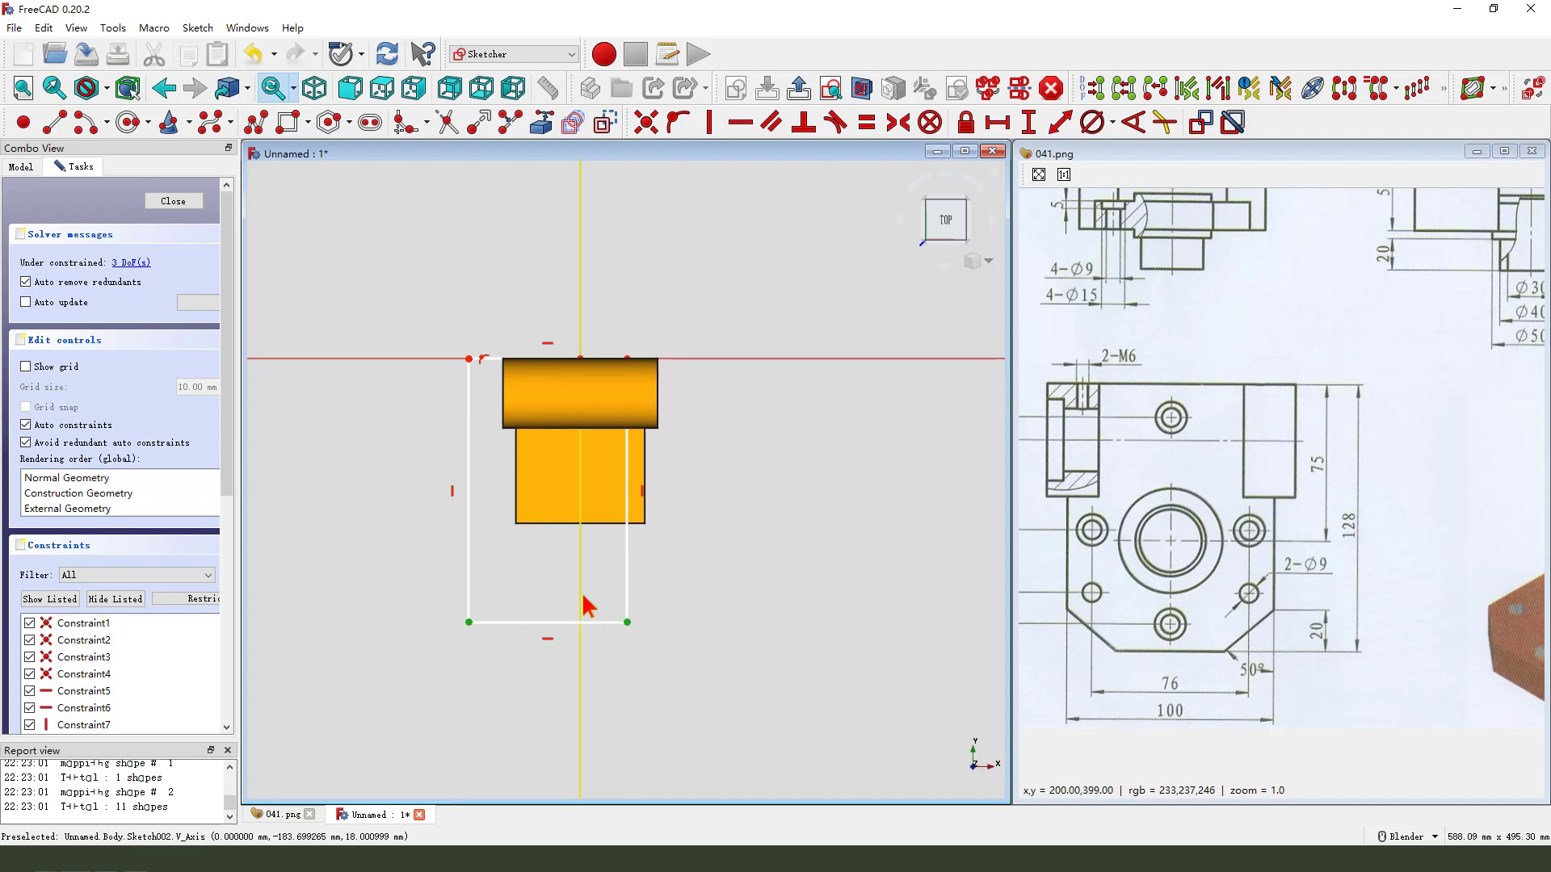
left_click(898, 122)
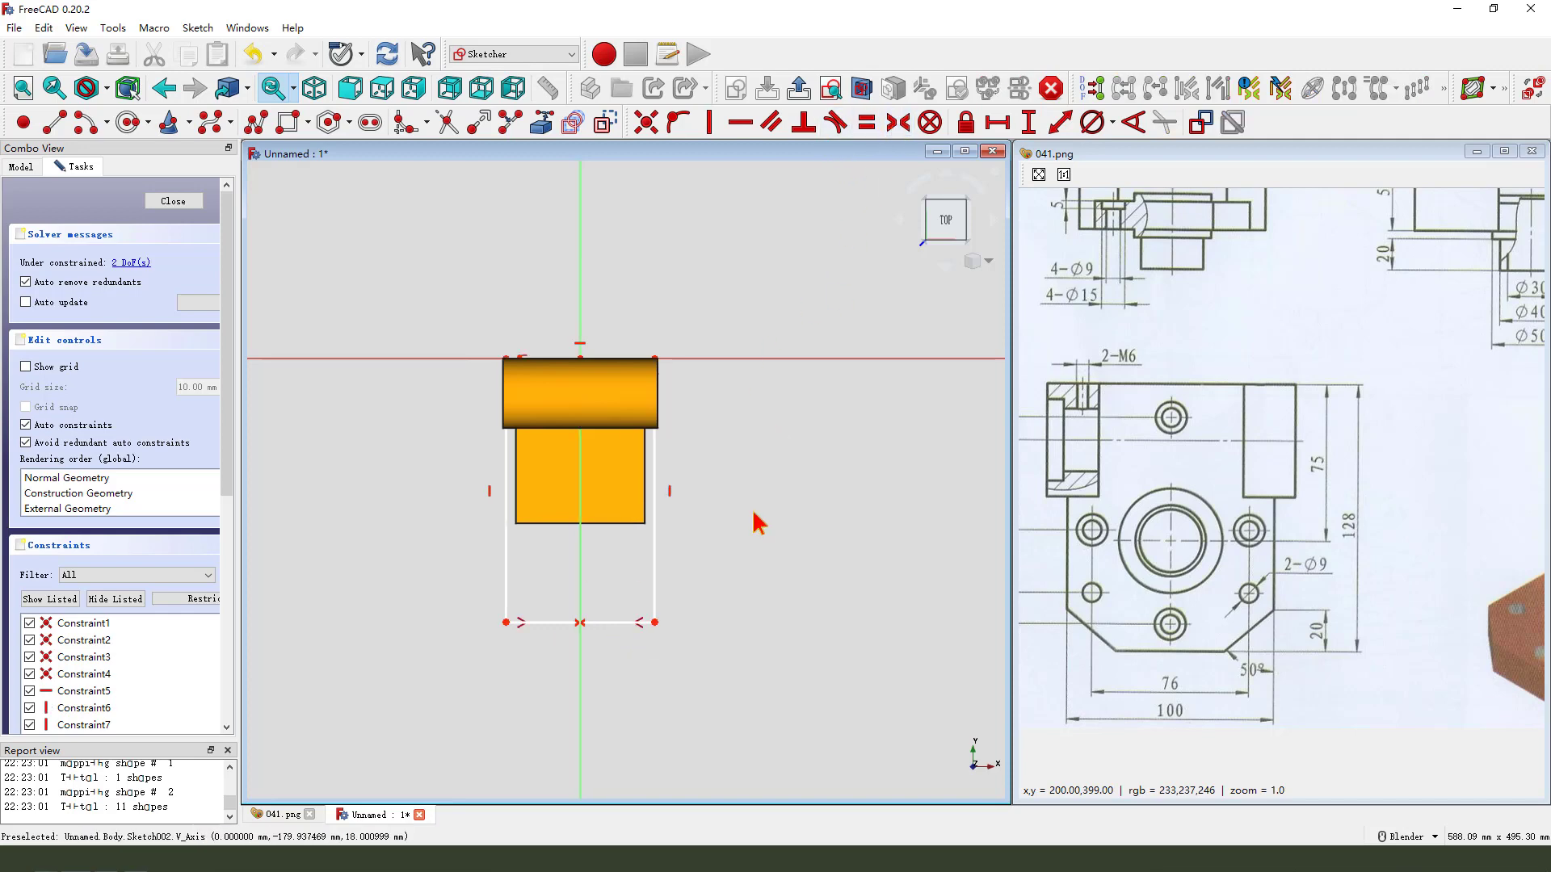
Constrain the rectangle's horizontal width to 70 mm.
left_click(607, 623)
left_click(998, 122)
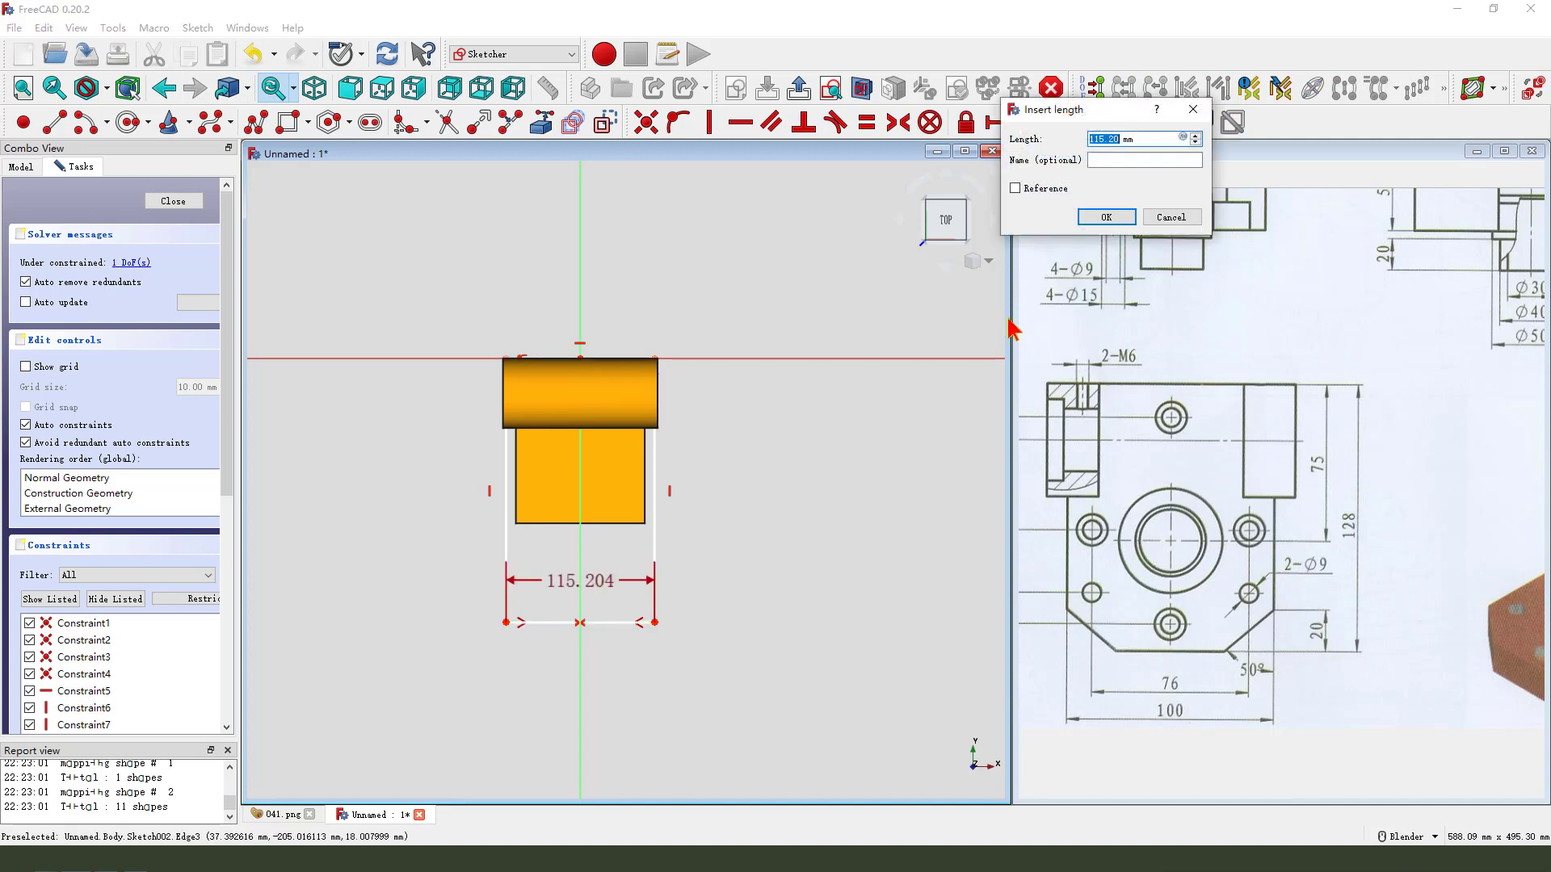
type("70")
key("Return")
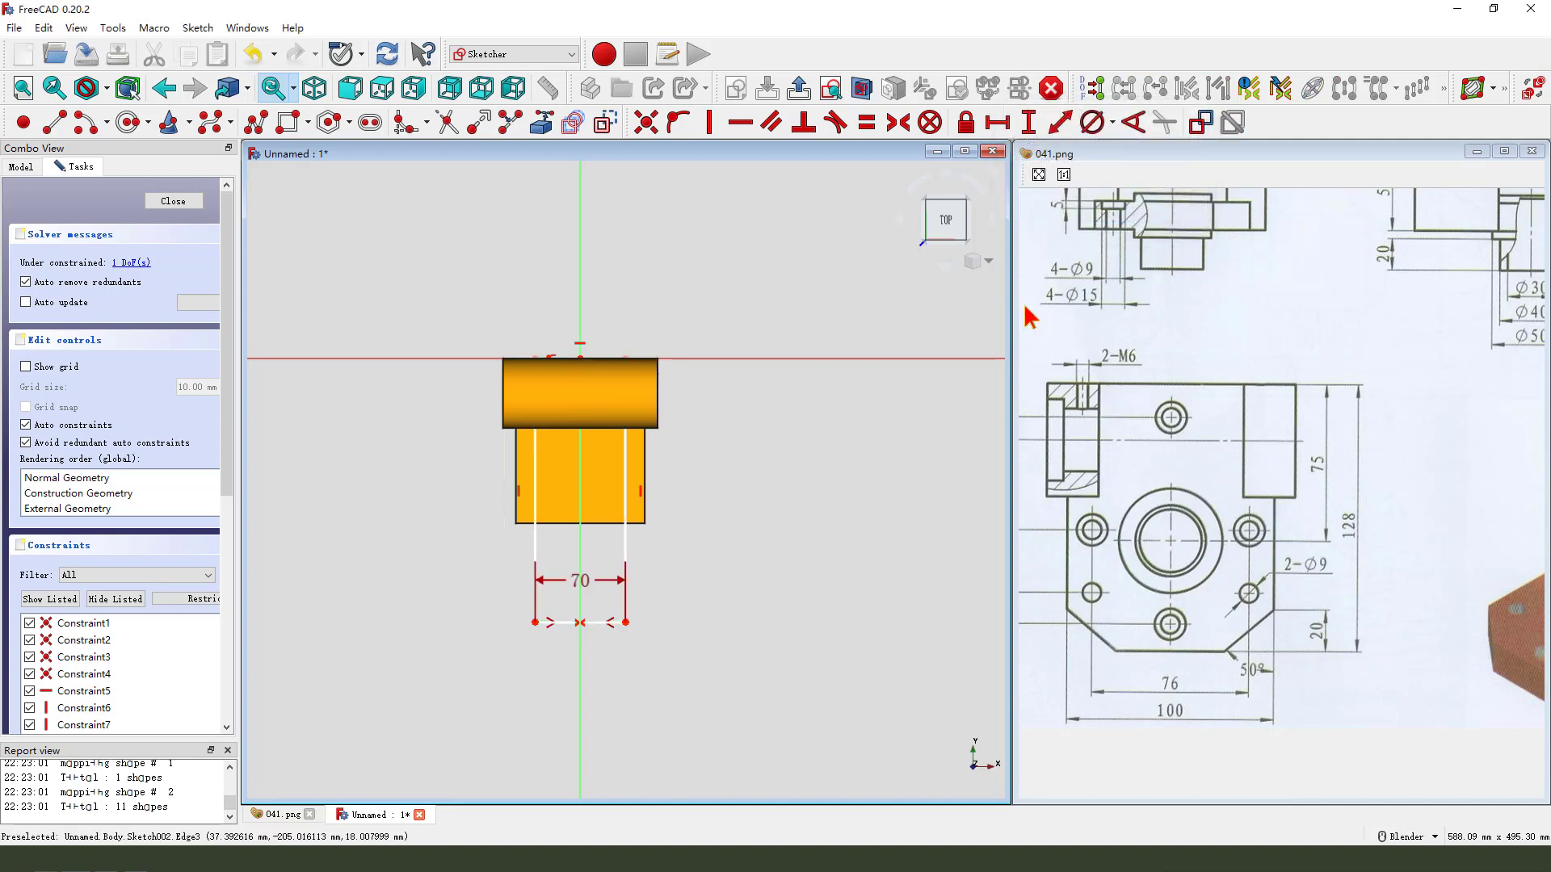
Constrain the rectangle's height at its drawn length of about 205 mm and place the dimension outside the profile.
left_click(626, 549)
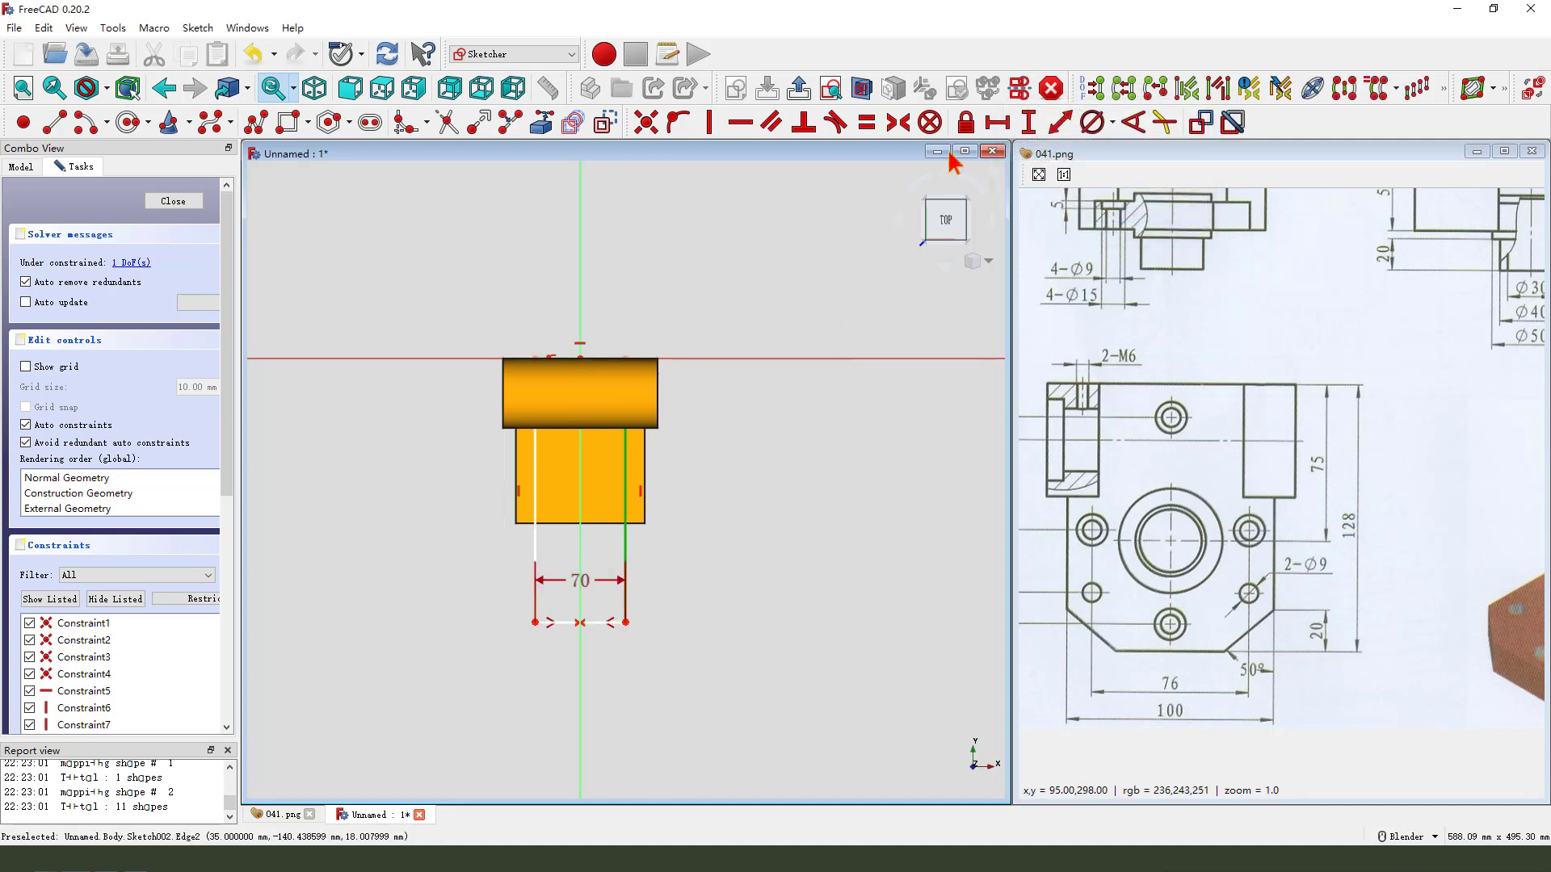
left_click(1029, 123)
left_click(1132, 215)
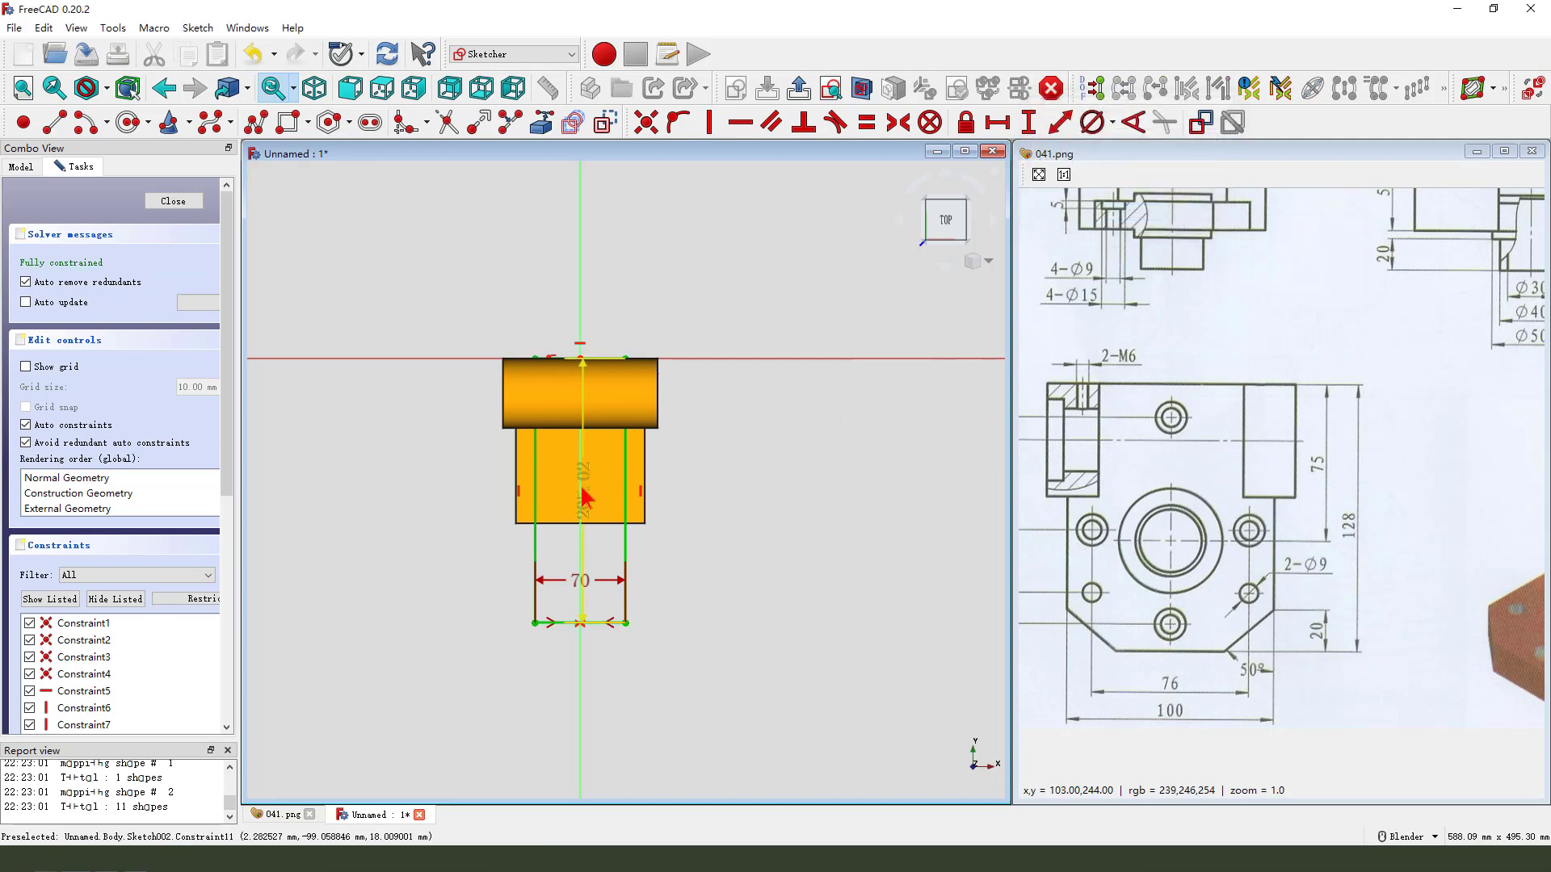
left_click_drag(606, 492, 749, 492)
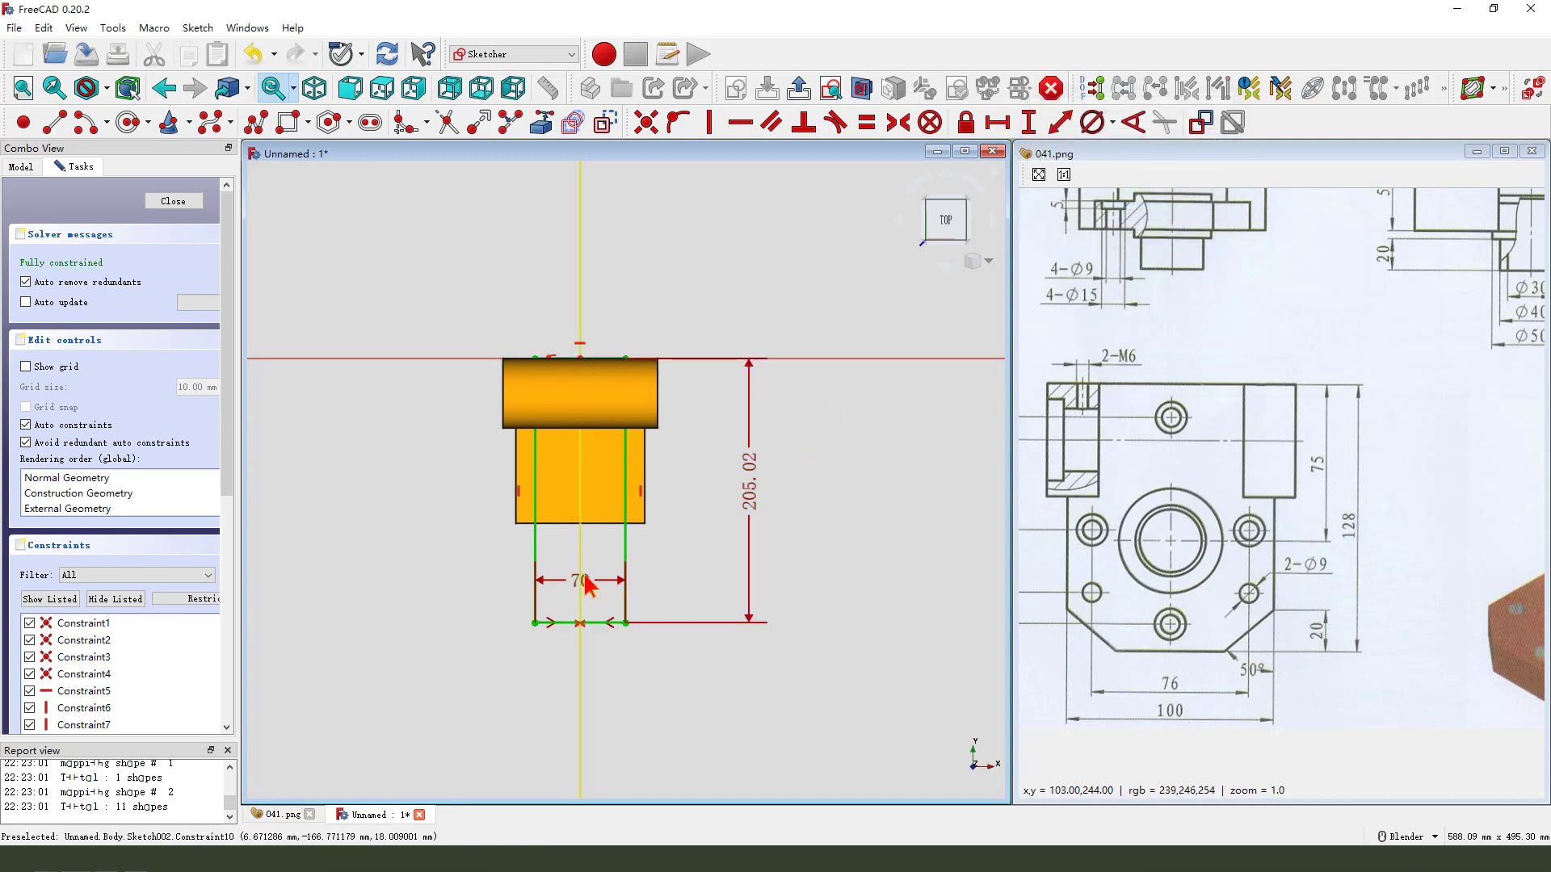
Finish the rectangle sketch and pocket it through all in the reversed direction to split the lug block.
left_click(799, 87)
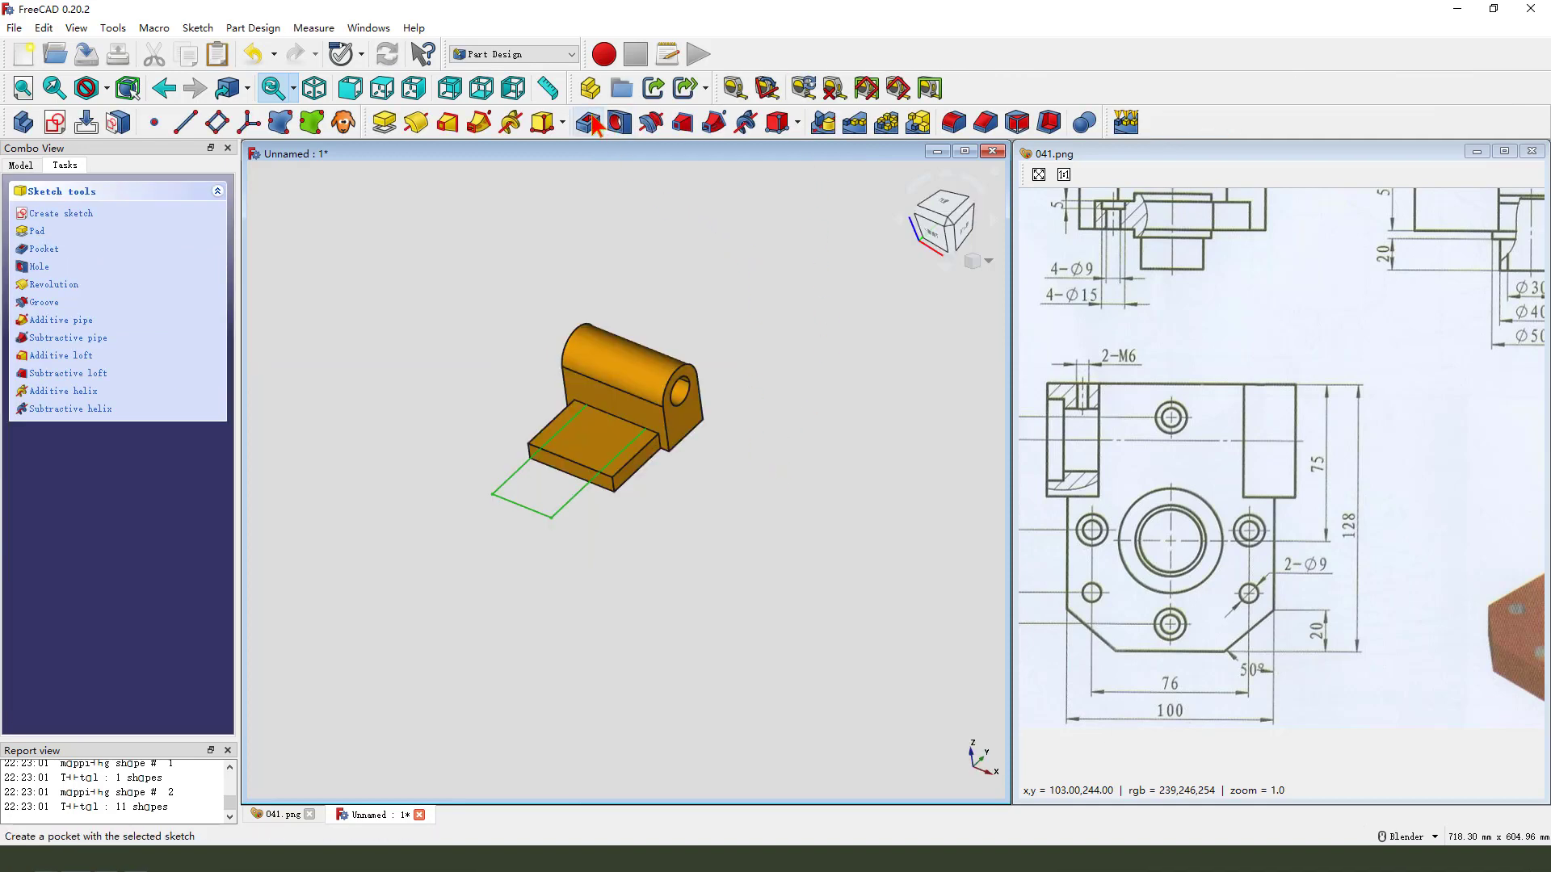
left_click(618, 123)
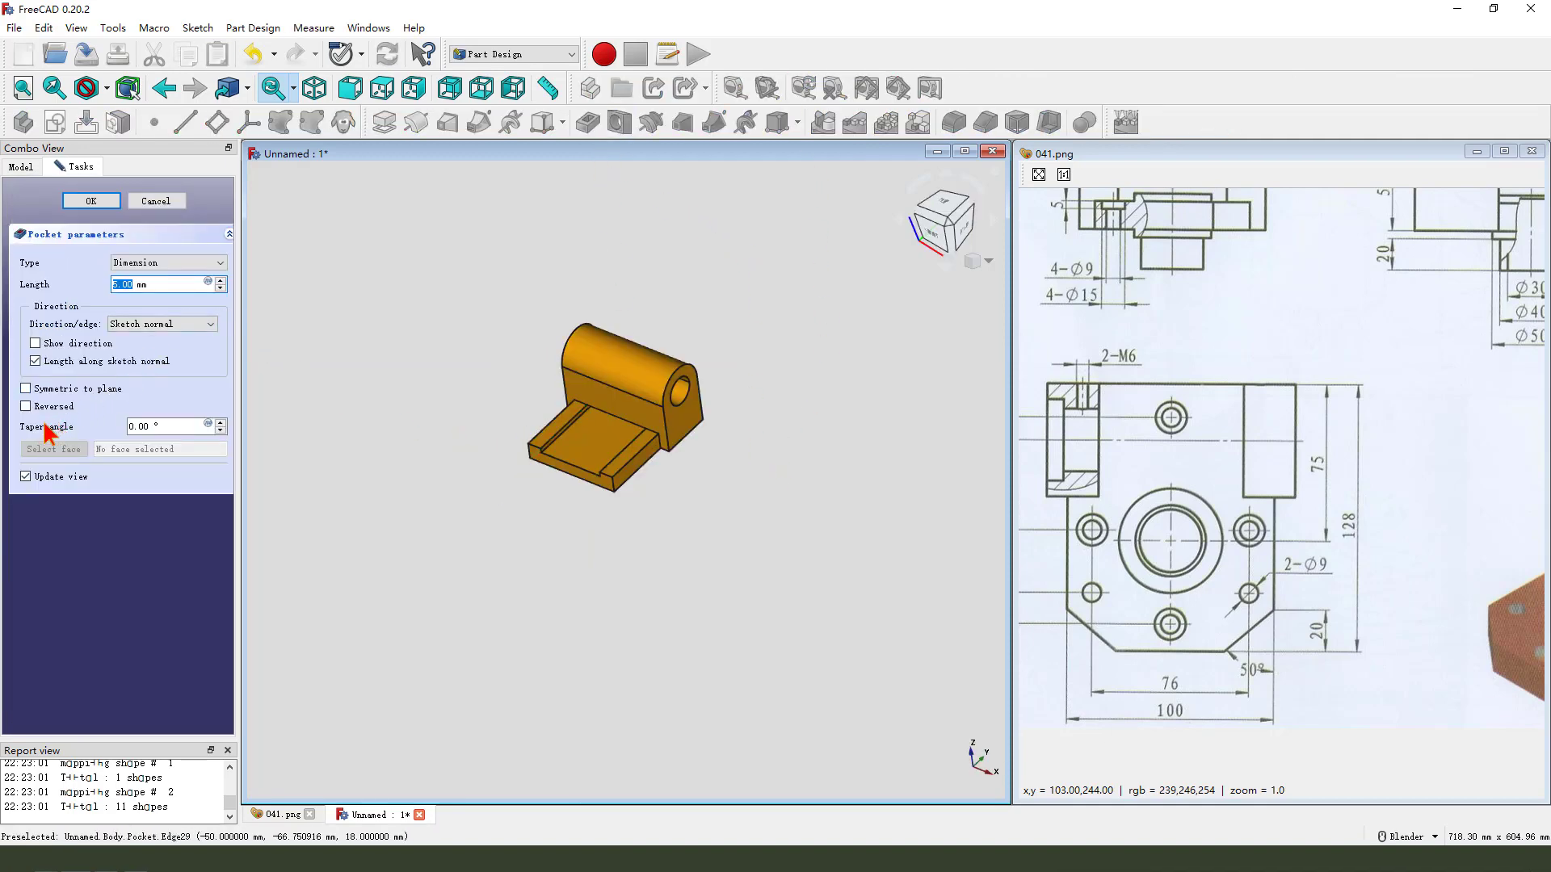
left_click(27, 407)
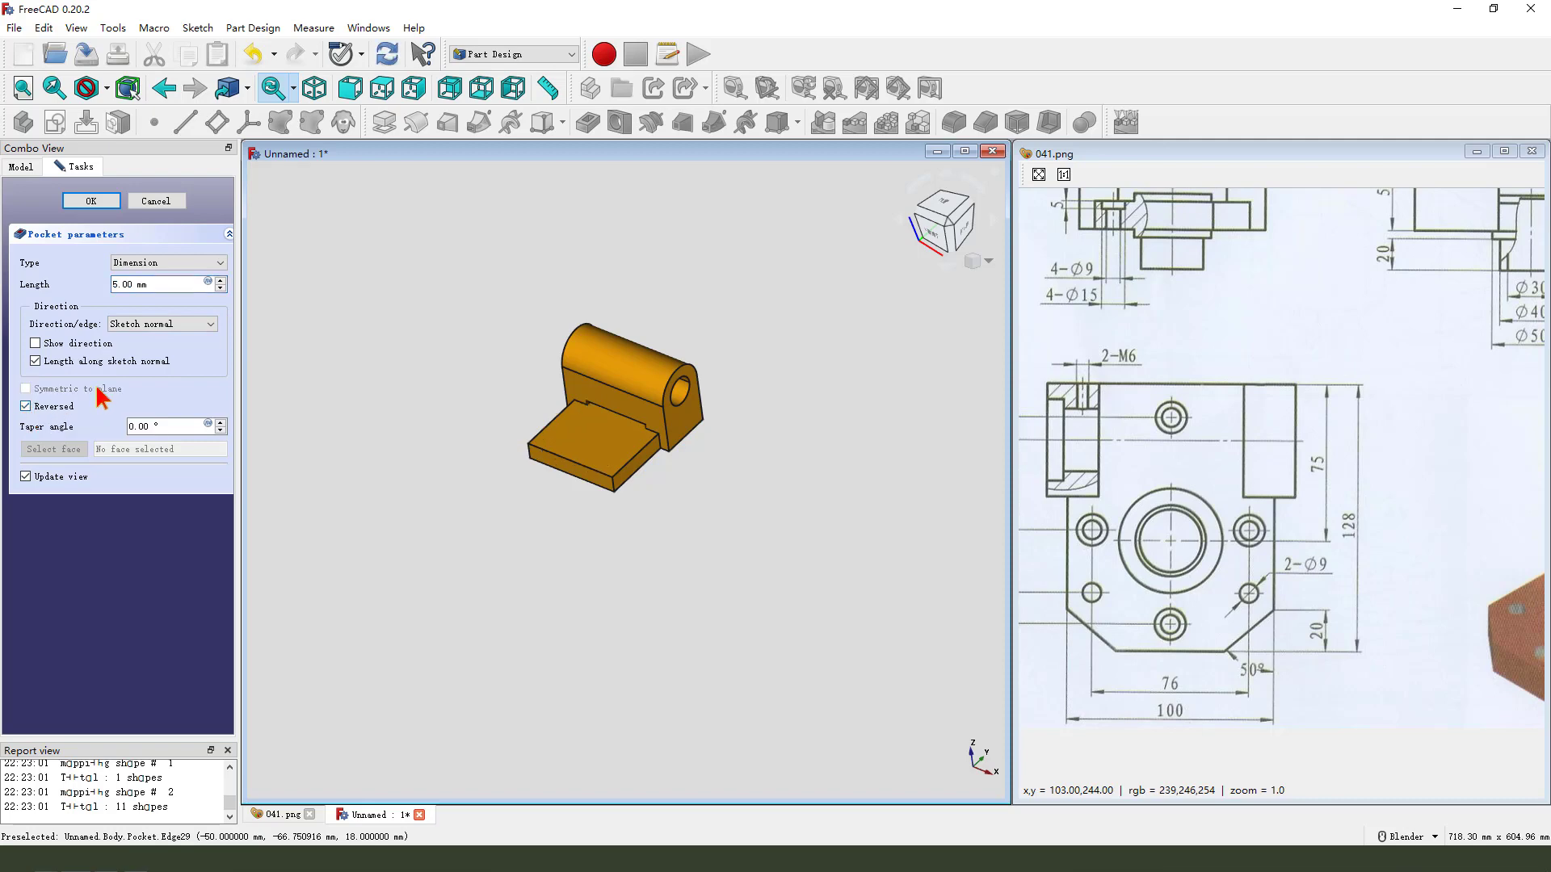
left_click(164, 264)
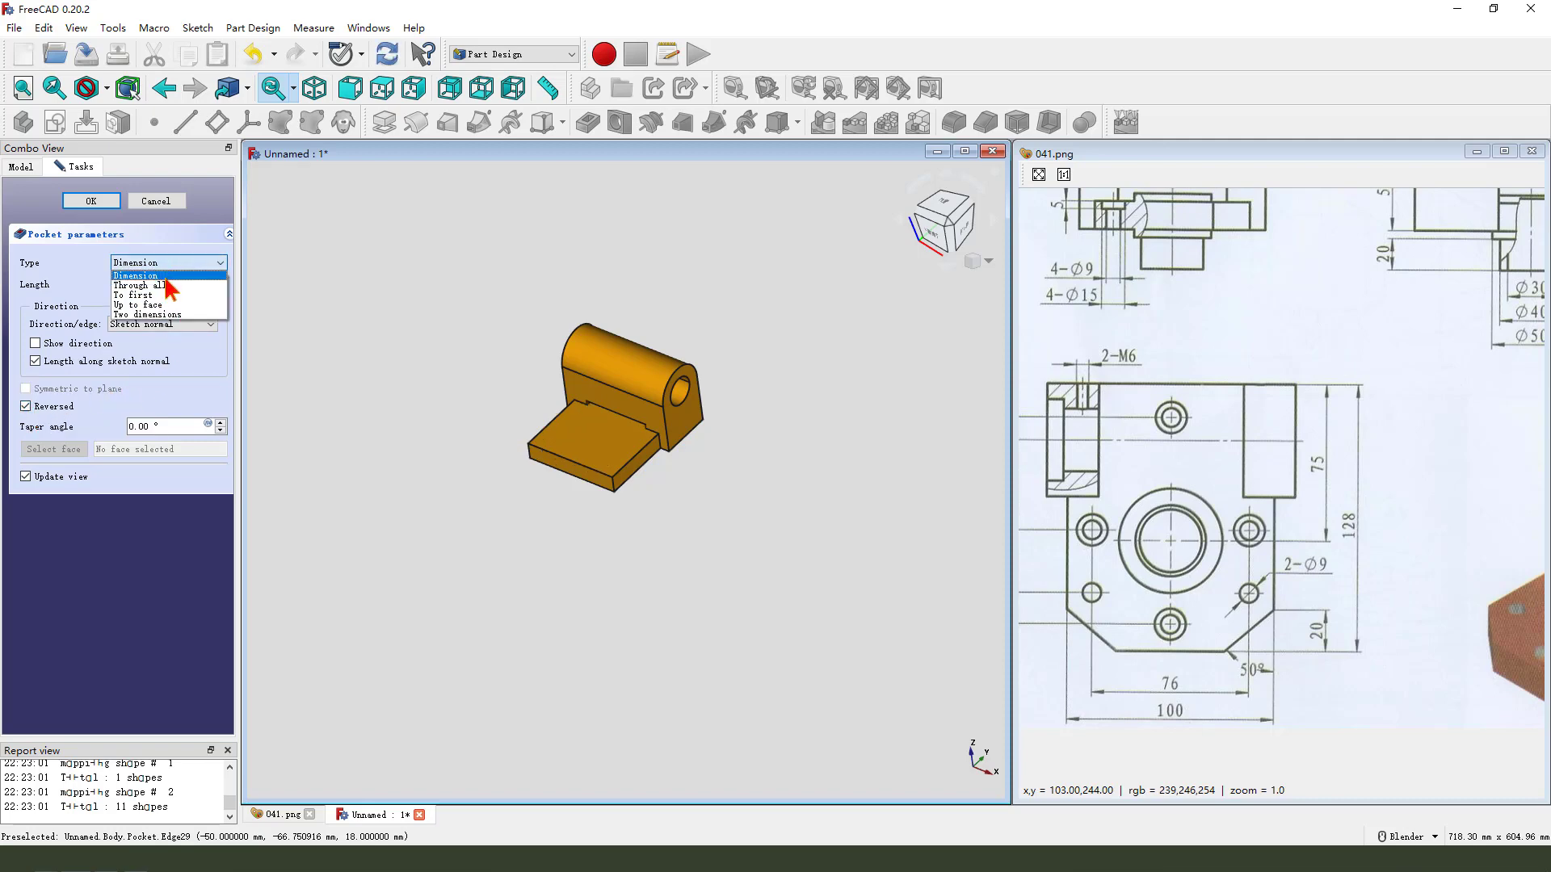
left_click(166, 286)
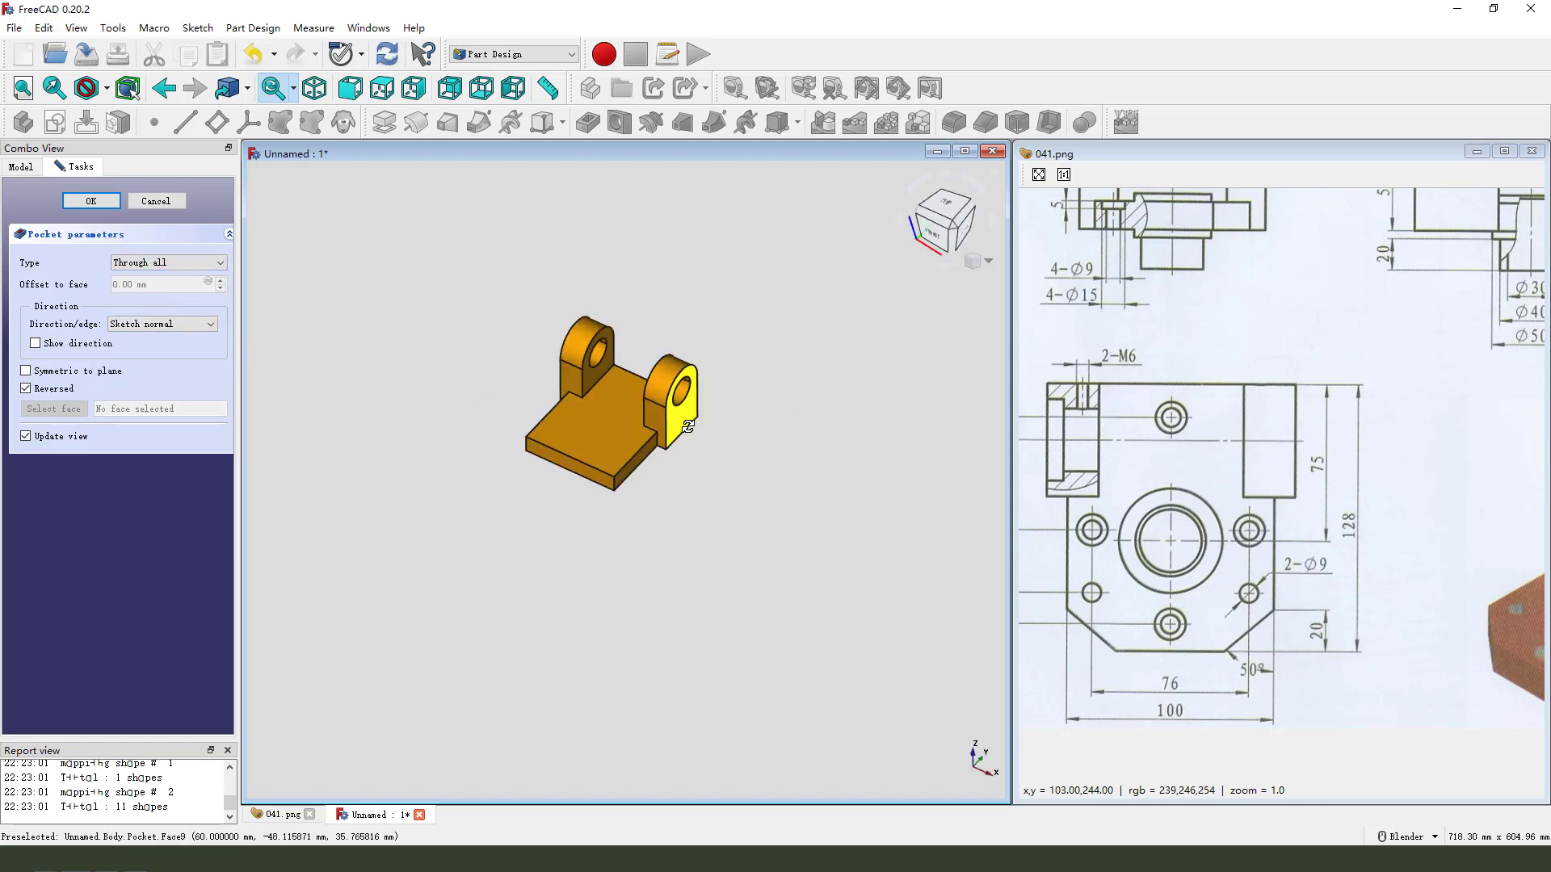
left_click(80, 202)
Examine the 041.png drawing for the round boss's position, diameters and heights relative to the plate.
mouse_move(1227, 592)
left_mouse_down()
mouse_move(1244, 568)
mouse_move(1225, 629)
mouse_move(1225, 605)
mouse_move(1208, 625)
left_mouse_up()
mouse_move(1261, 529)
middle_mouse_down()
mouse_move(1211, 583)
mouse_move(1245, 527)
middle_mouse_up()
key("ctrl+alt+g")
mouse_move(1084, 540)
left_mouse_down()
mouse_move(1181, 529)
mouse_move(1131, 623)
mouse_move(1101, 512)
left_mouse_up()
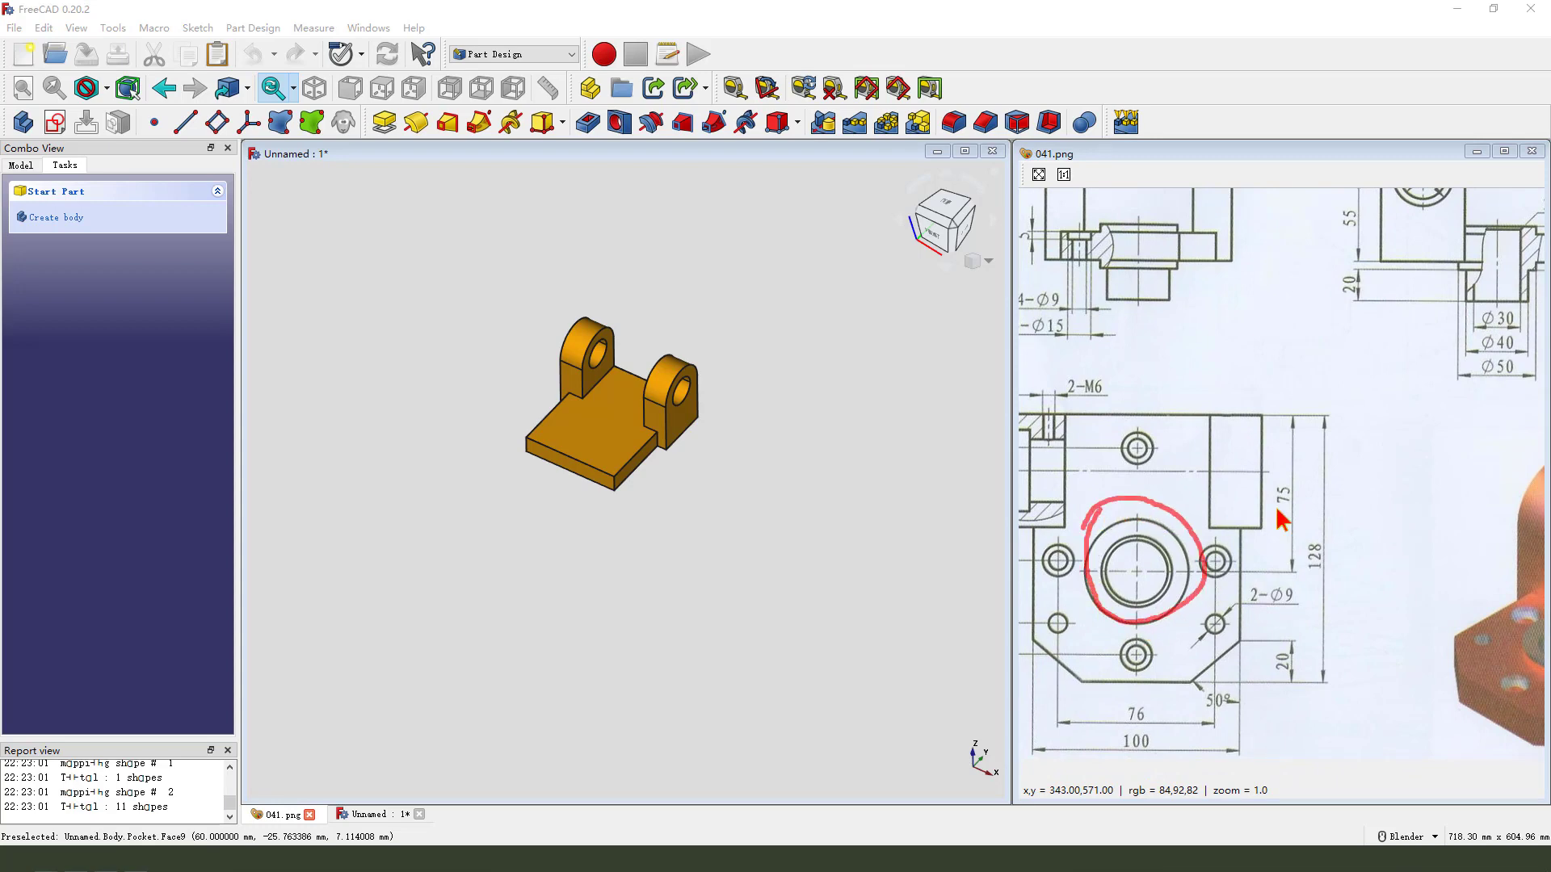
key("Escape")
mouse_move(1342, 454)
middle_mouse_down()
mouse_move(1254, 523)
mouse_move(1125, 579)
middle_mouse_up()
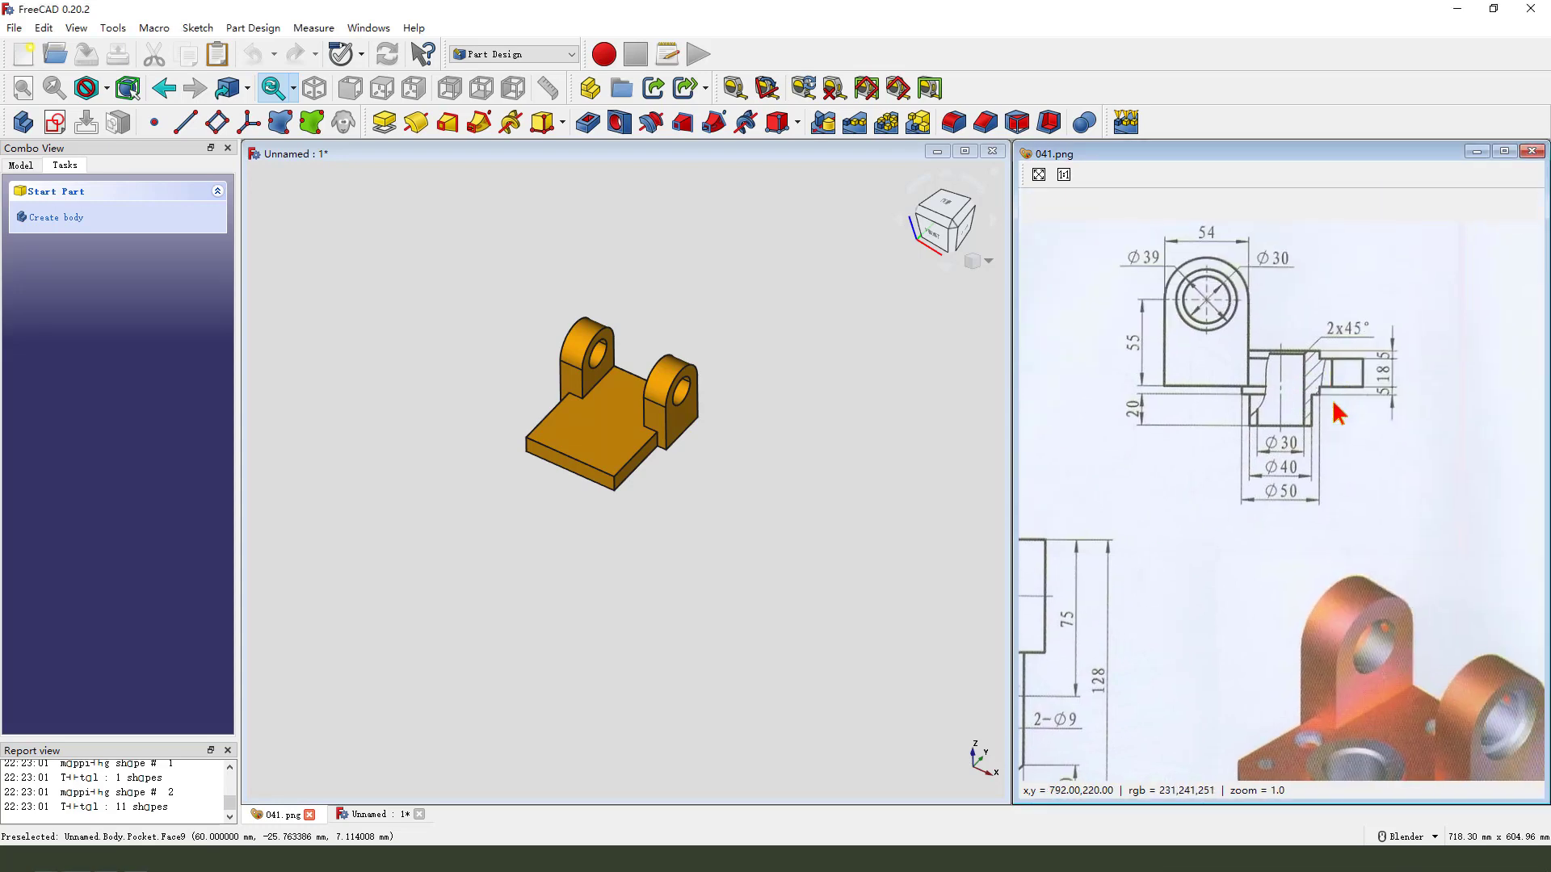
left_click_drag(1389, 337, 1398, 346)
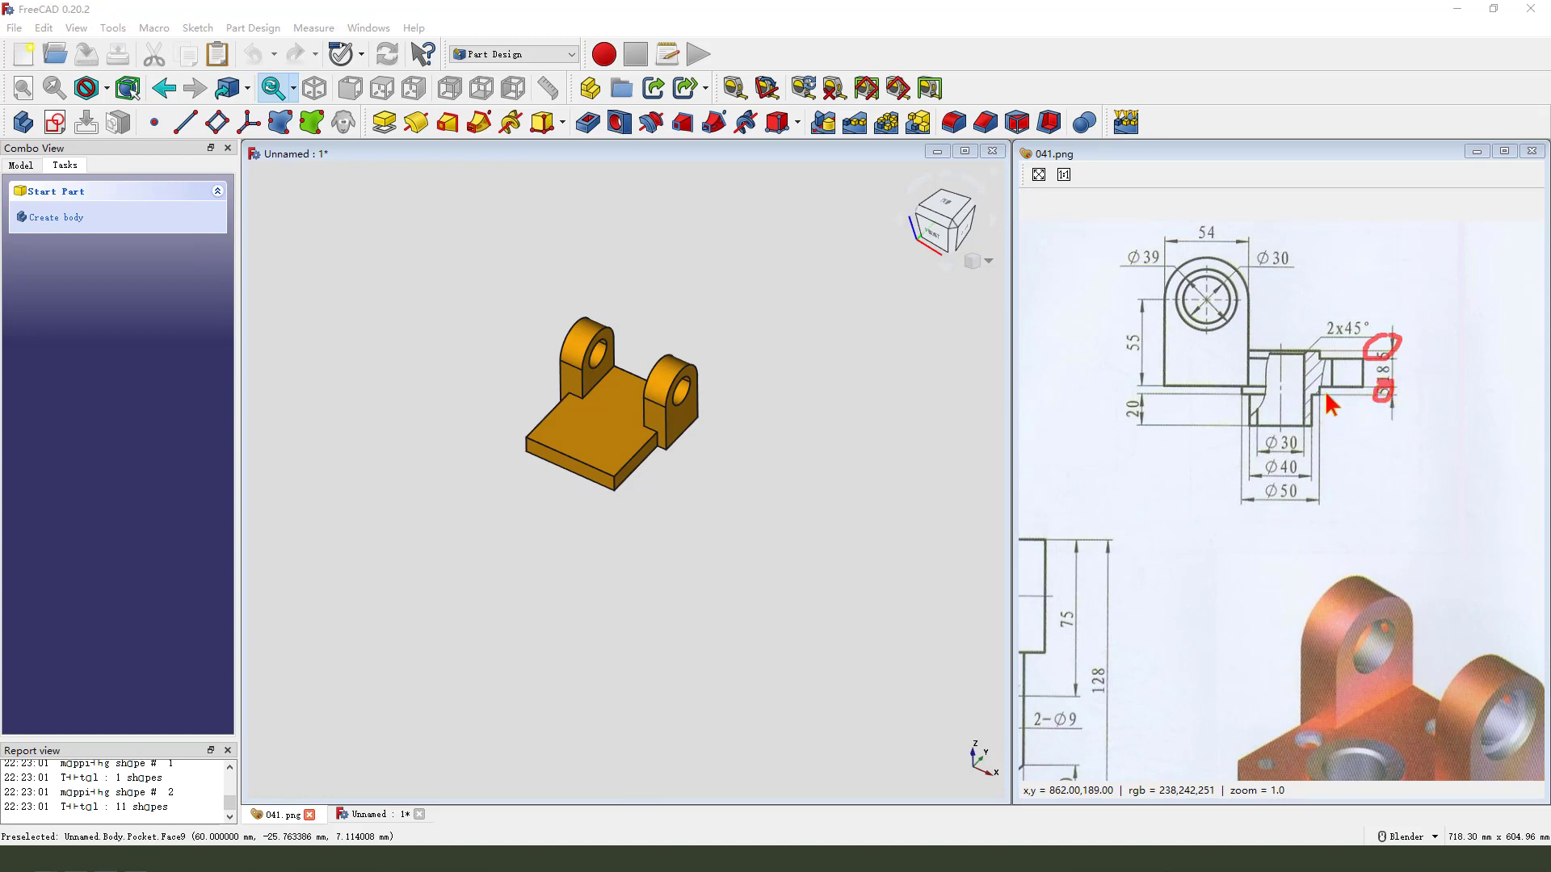
mouse_move(1308, 483)
left_mouse_down()
mouse_move(1264, 495)
mouse_move(1318, 485)
left_mouse_up()
left_click_drag(1132, 520, 1382, 398)
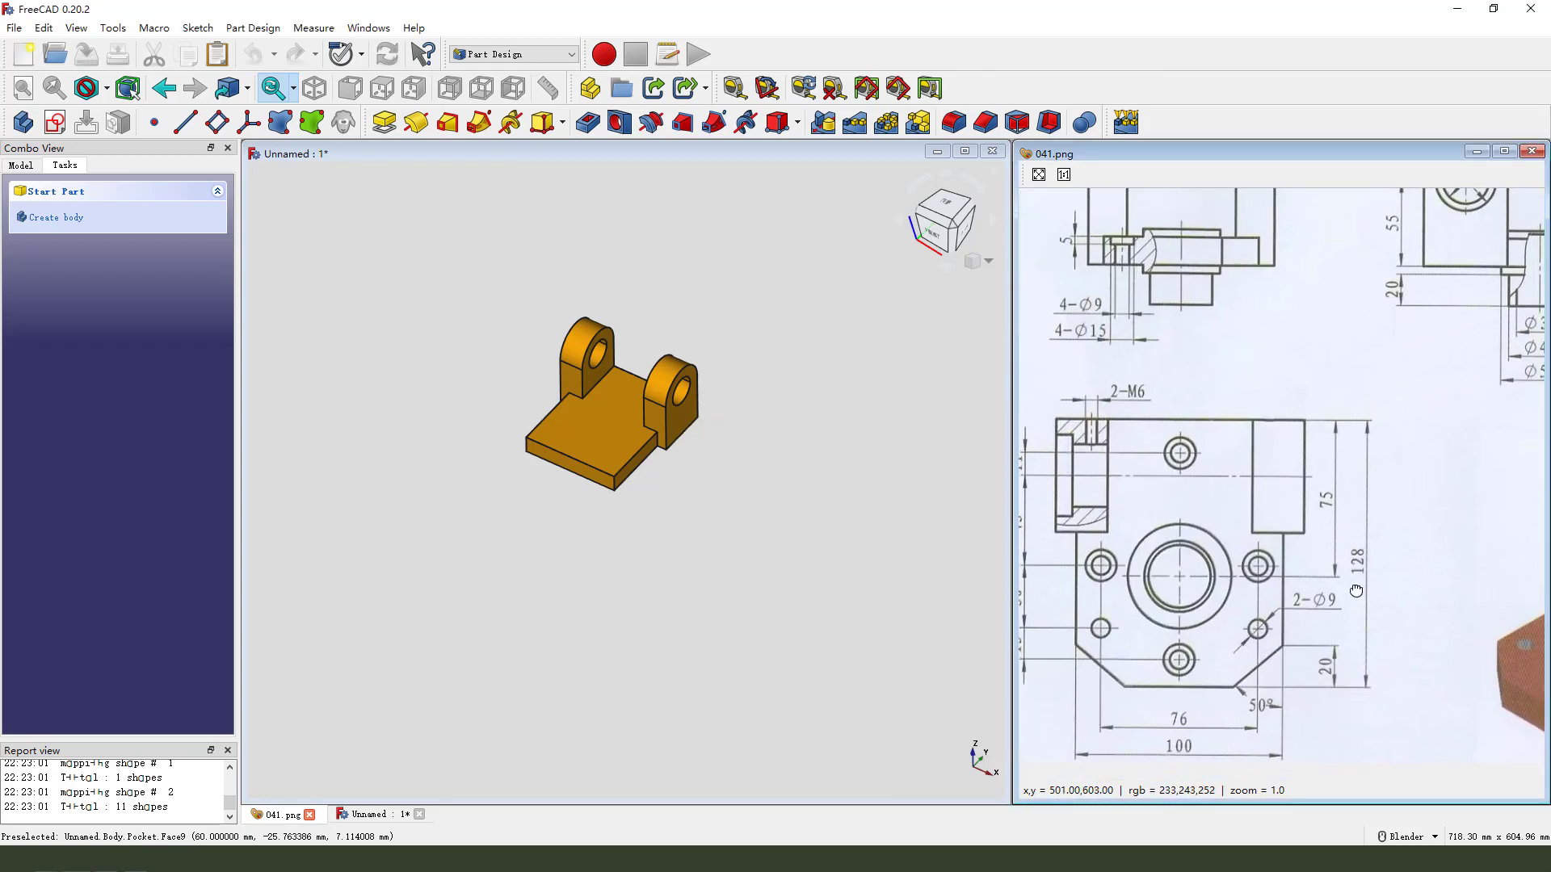
mouse_move(1343, 475)
left_mouse_down()
mouse_move(1312, 499)
mouse_move(1341, 470)
left_mouse_up()
Start a new sketch on the XY plane and hide the pocketed solid.
left_click(55, 122)
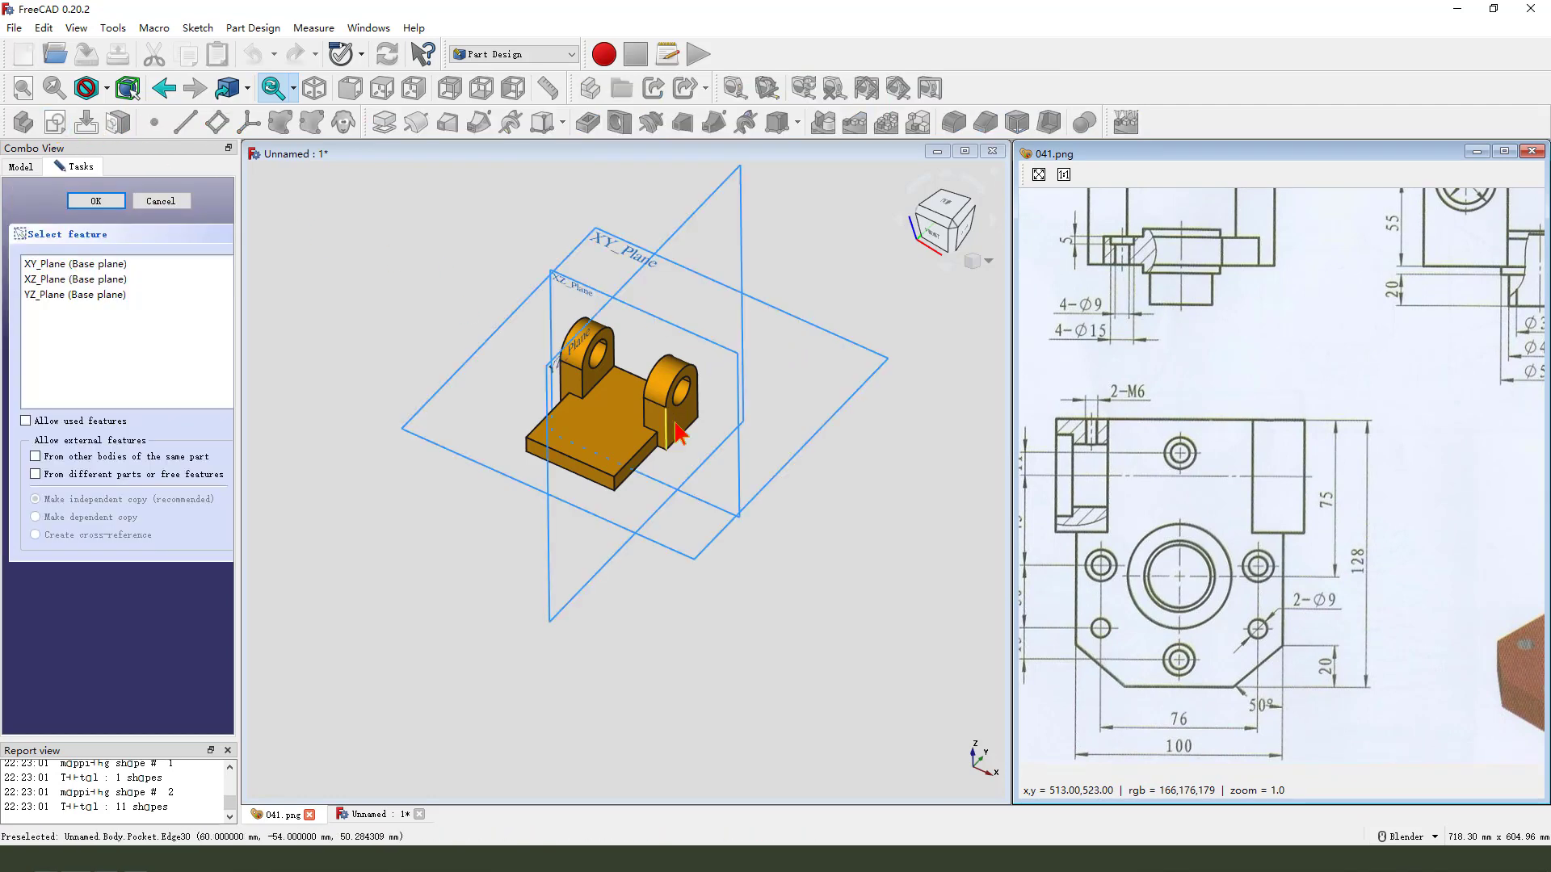
left_click(682, 302)
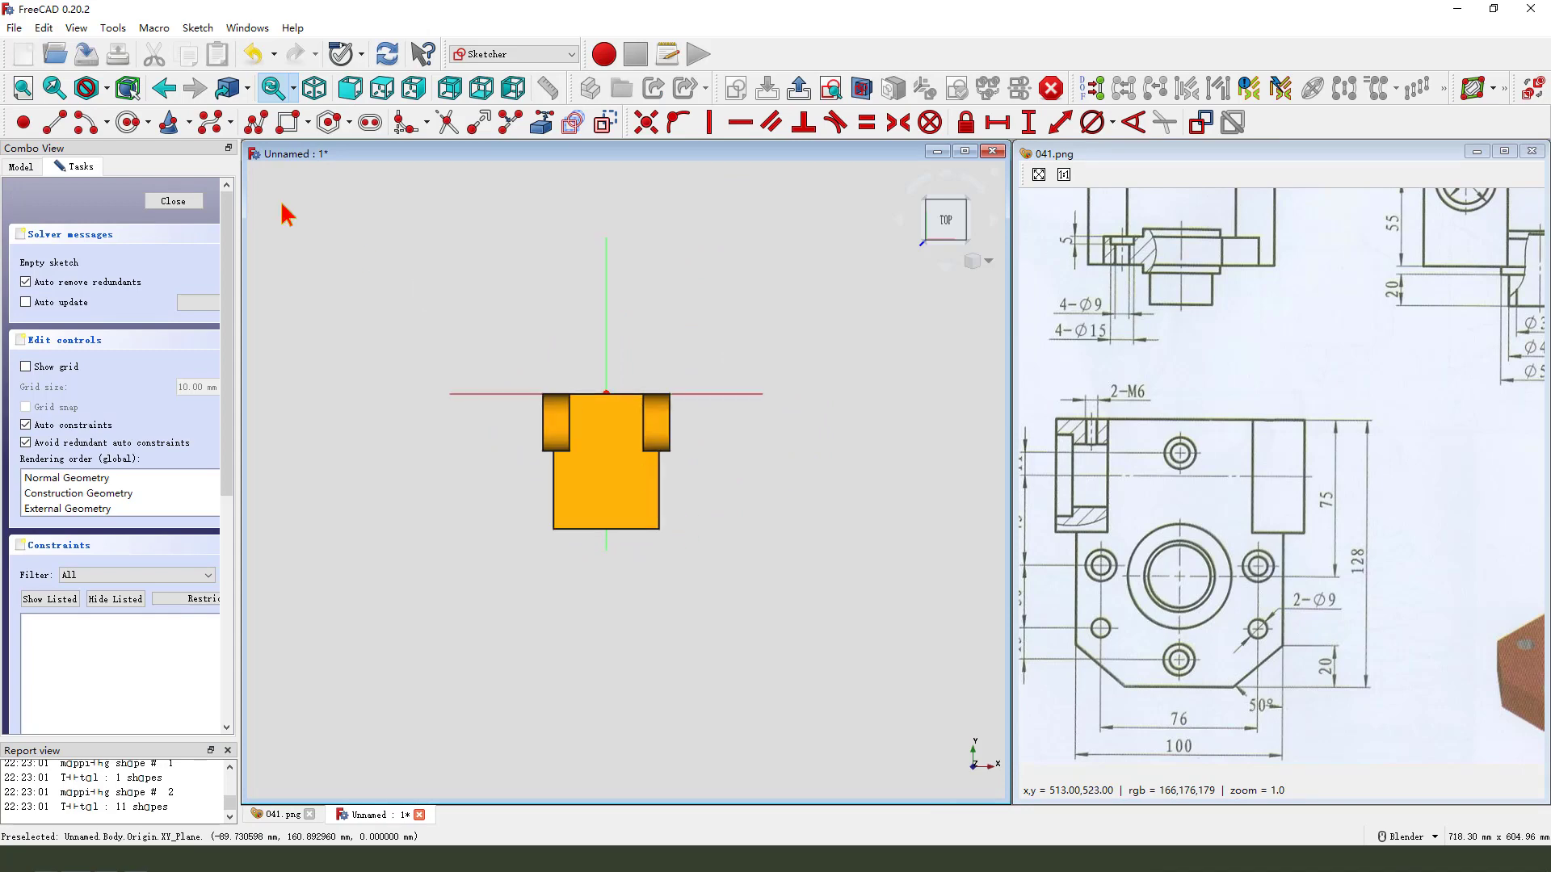
left_click(25, 166)
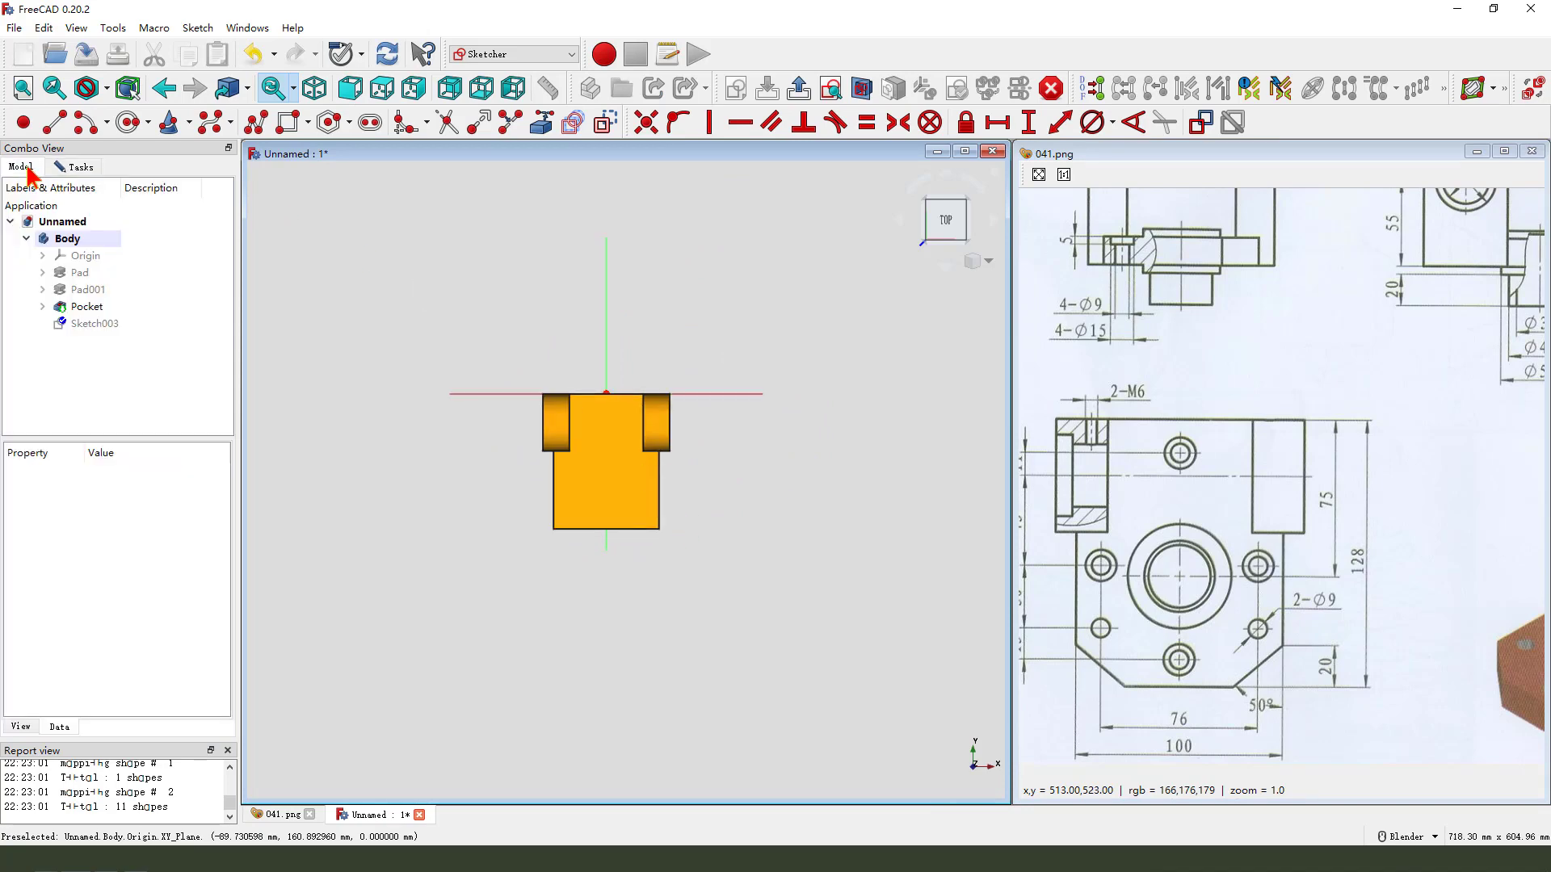
left_click(87, 306)
key("space")
Sketch a circle about 68 mm in diameter centred on the vertical axis and constrain its centre 75 mm below the origin.
left_click(129, 122)
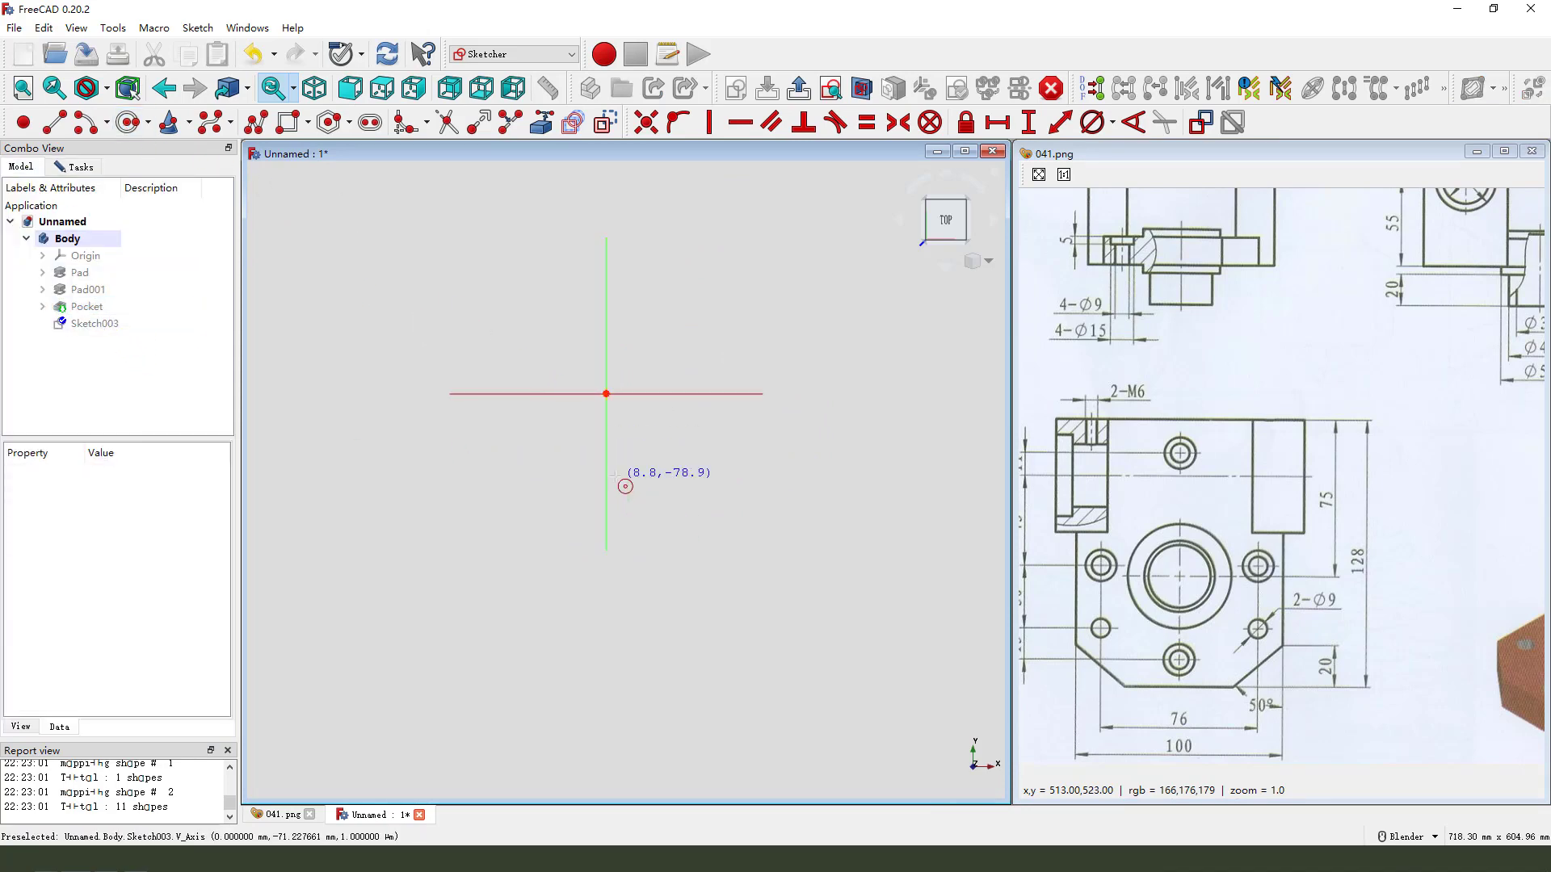
left_click(604, 474)
left_click(641, 484)
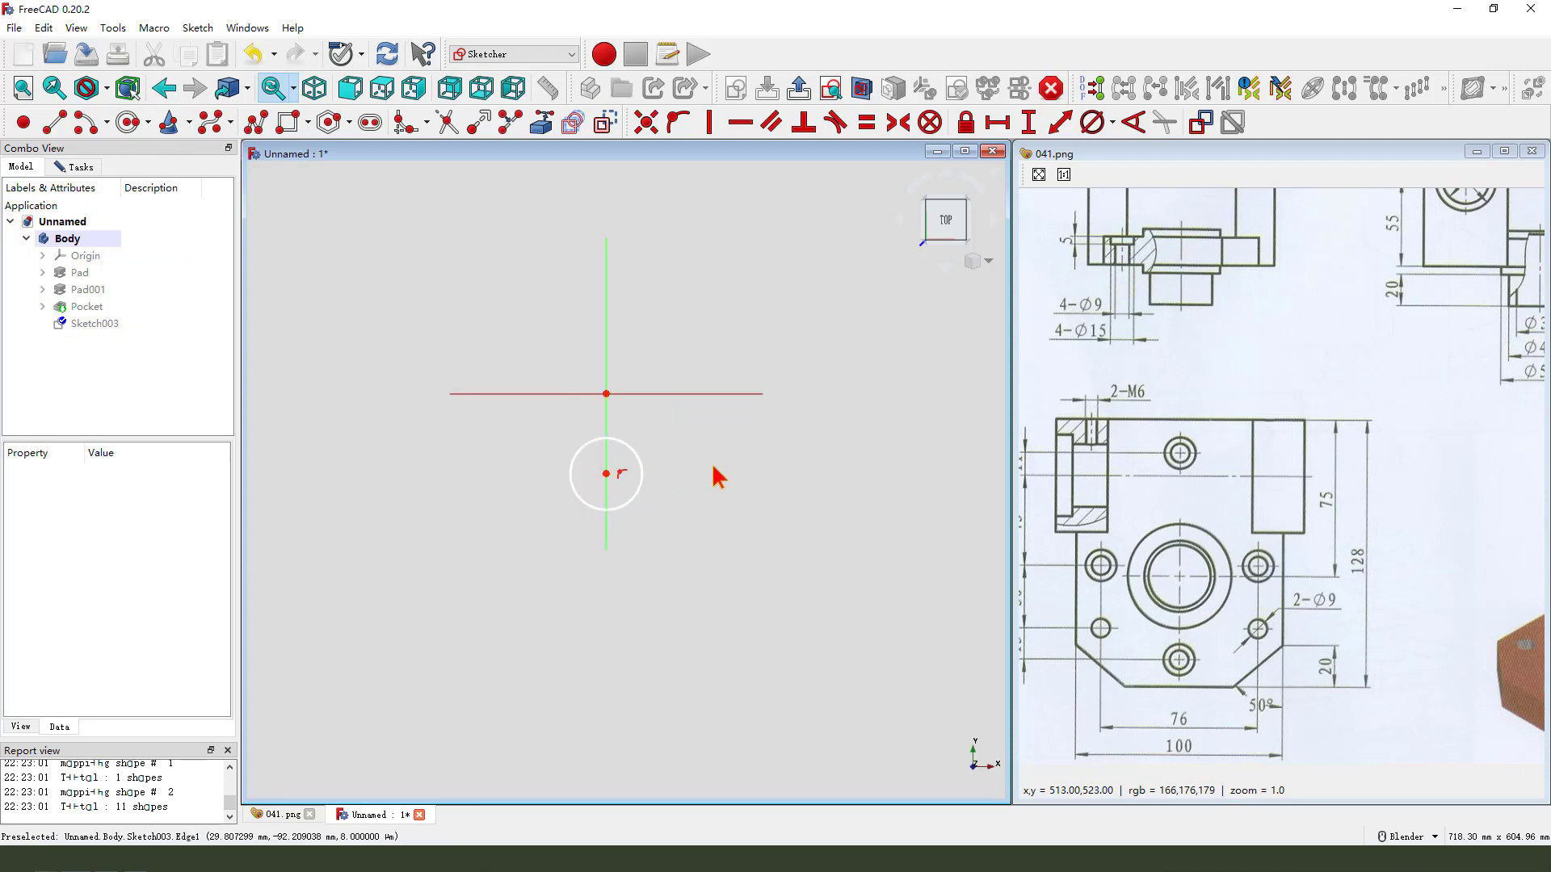
left_click(606, 474)
left_click(605, 394)
left_click(606, 474)
key("i")
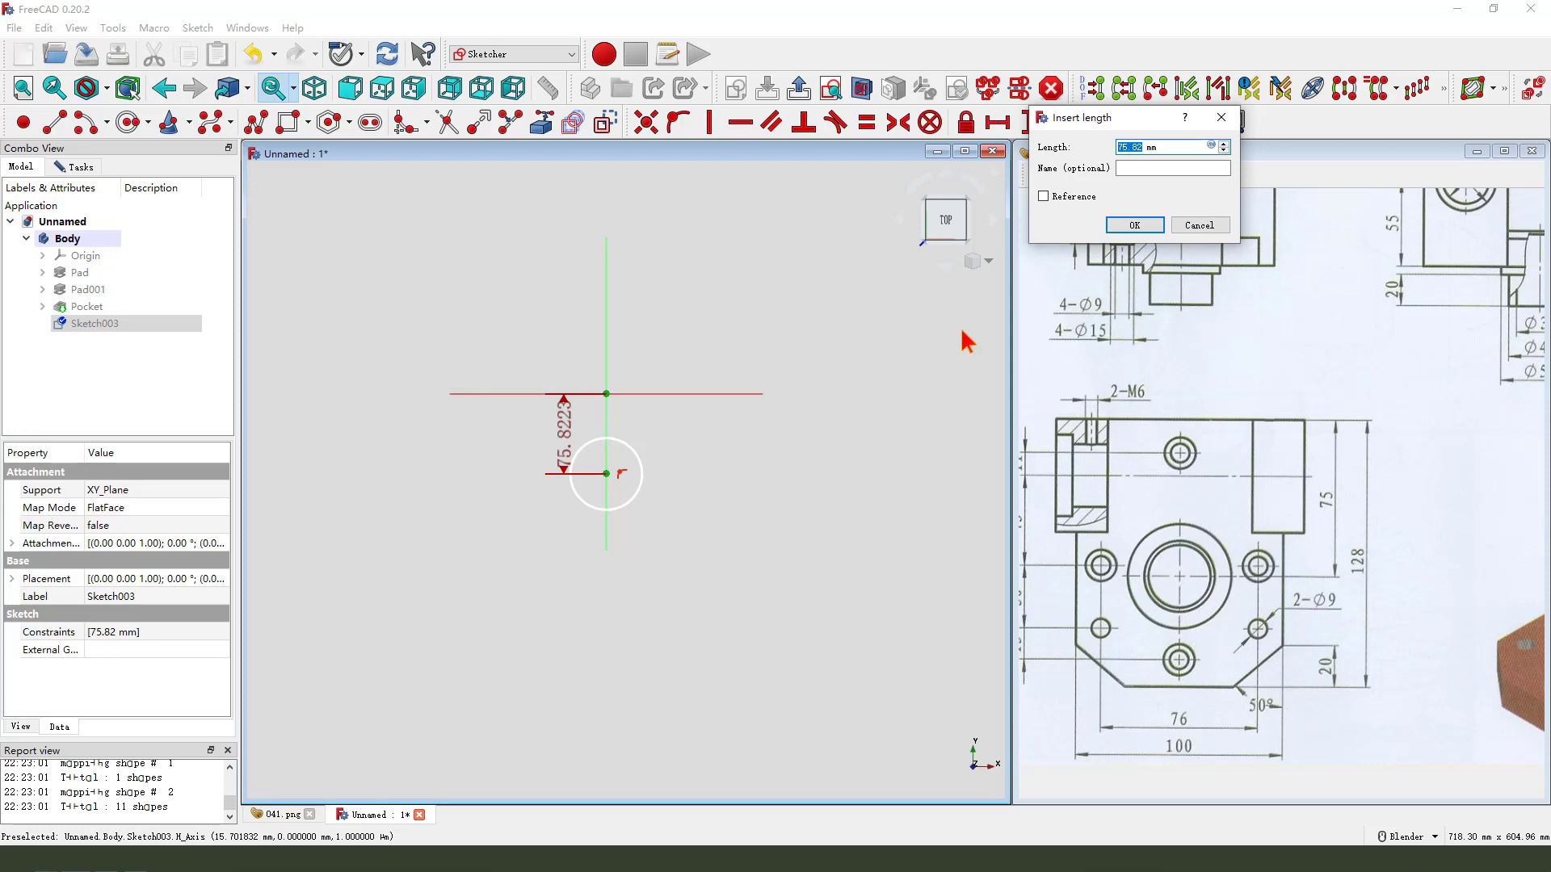
key("Return")
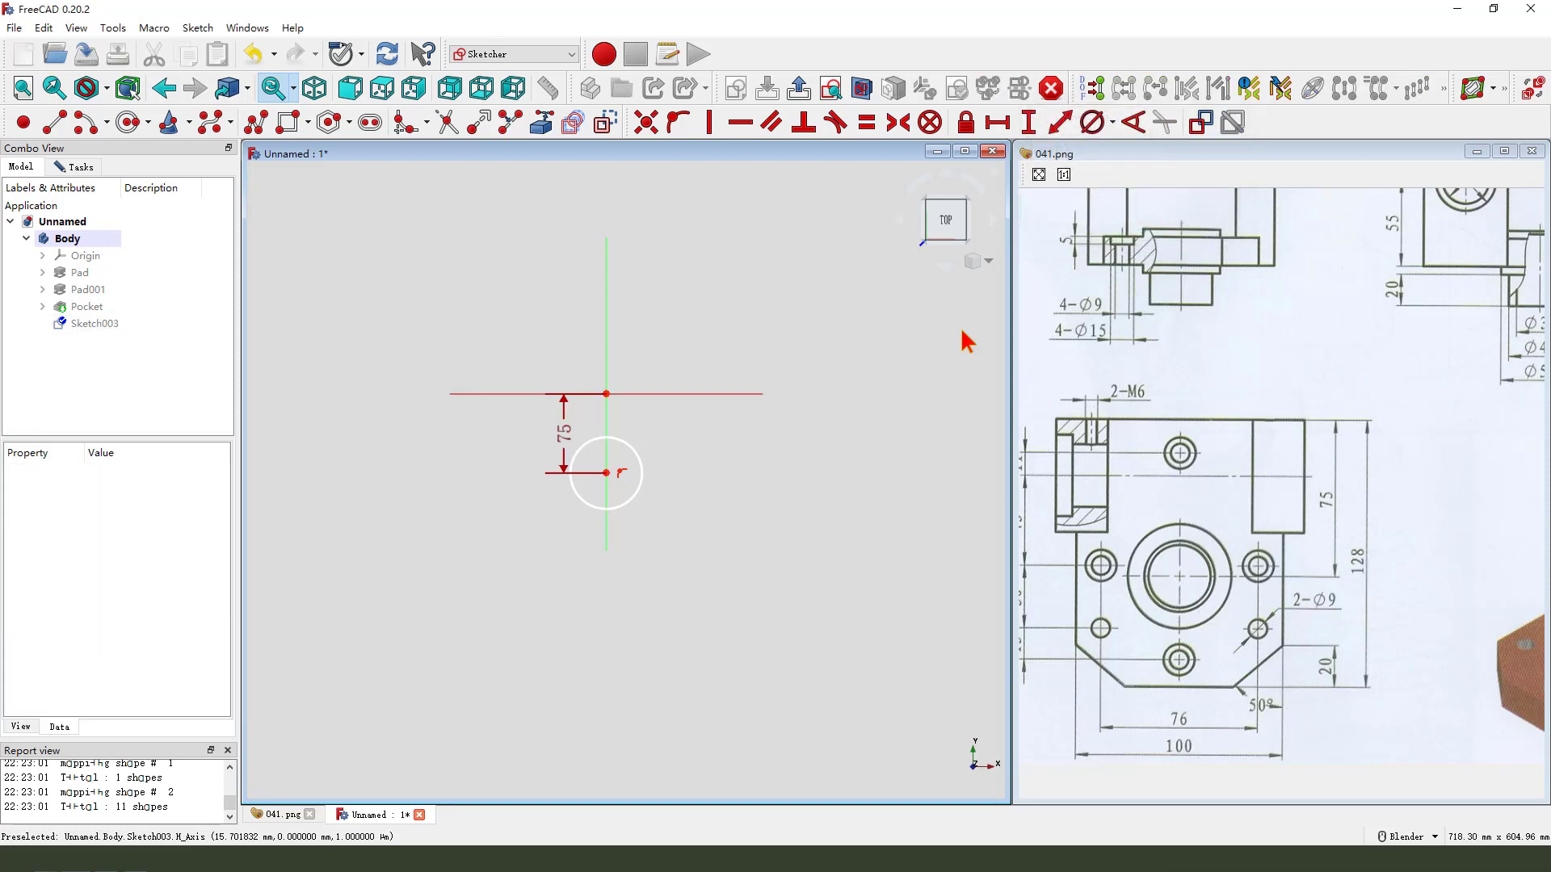
Constrain the circle's diameter to 50 mm and move the 75 mm dimension away from the circle.
left_click(636, 491)
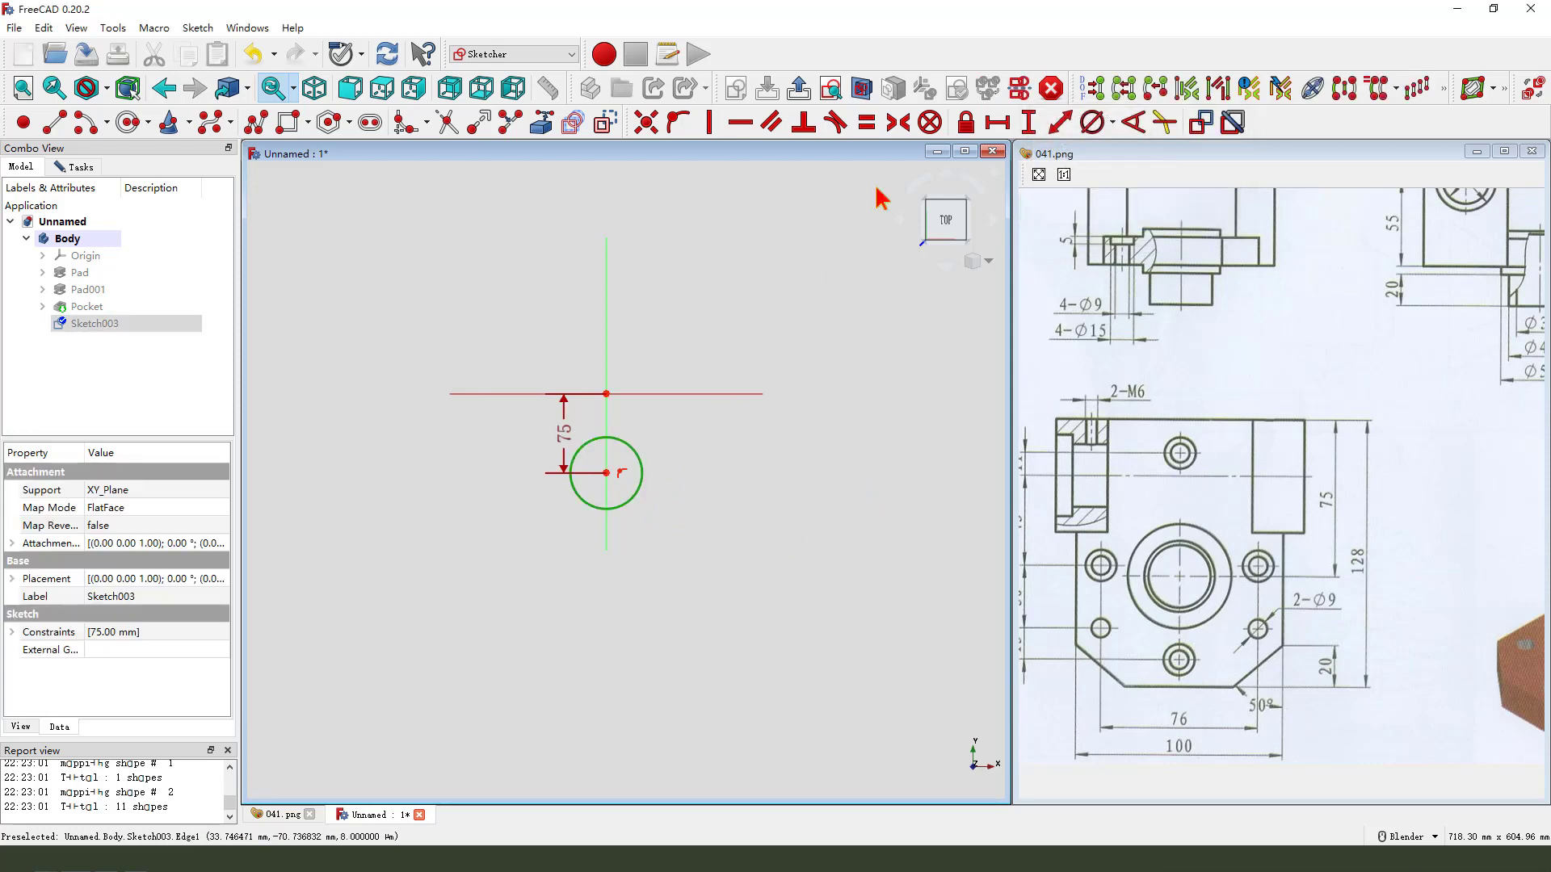
left_click(1091, 124)
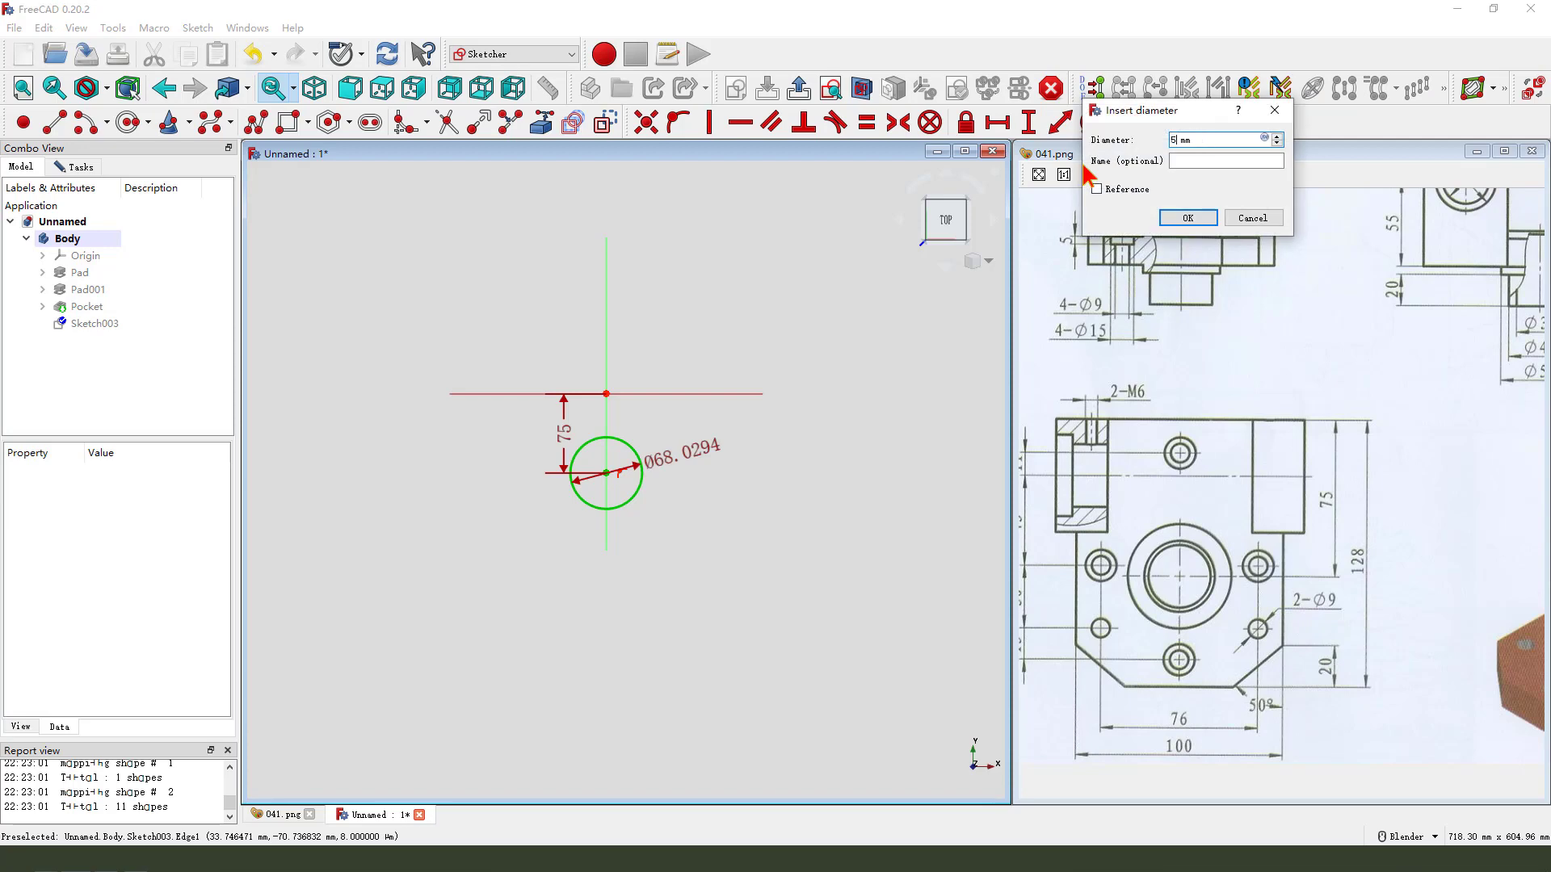
type("50")
key("Return")
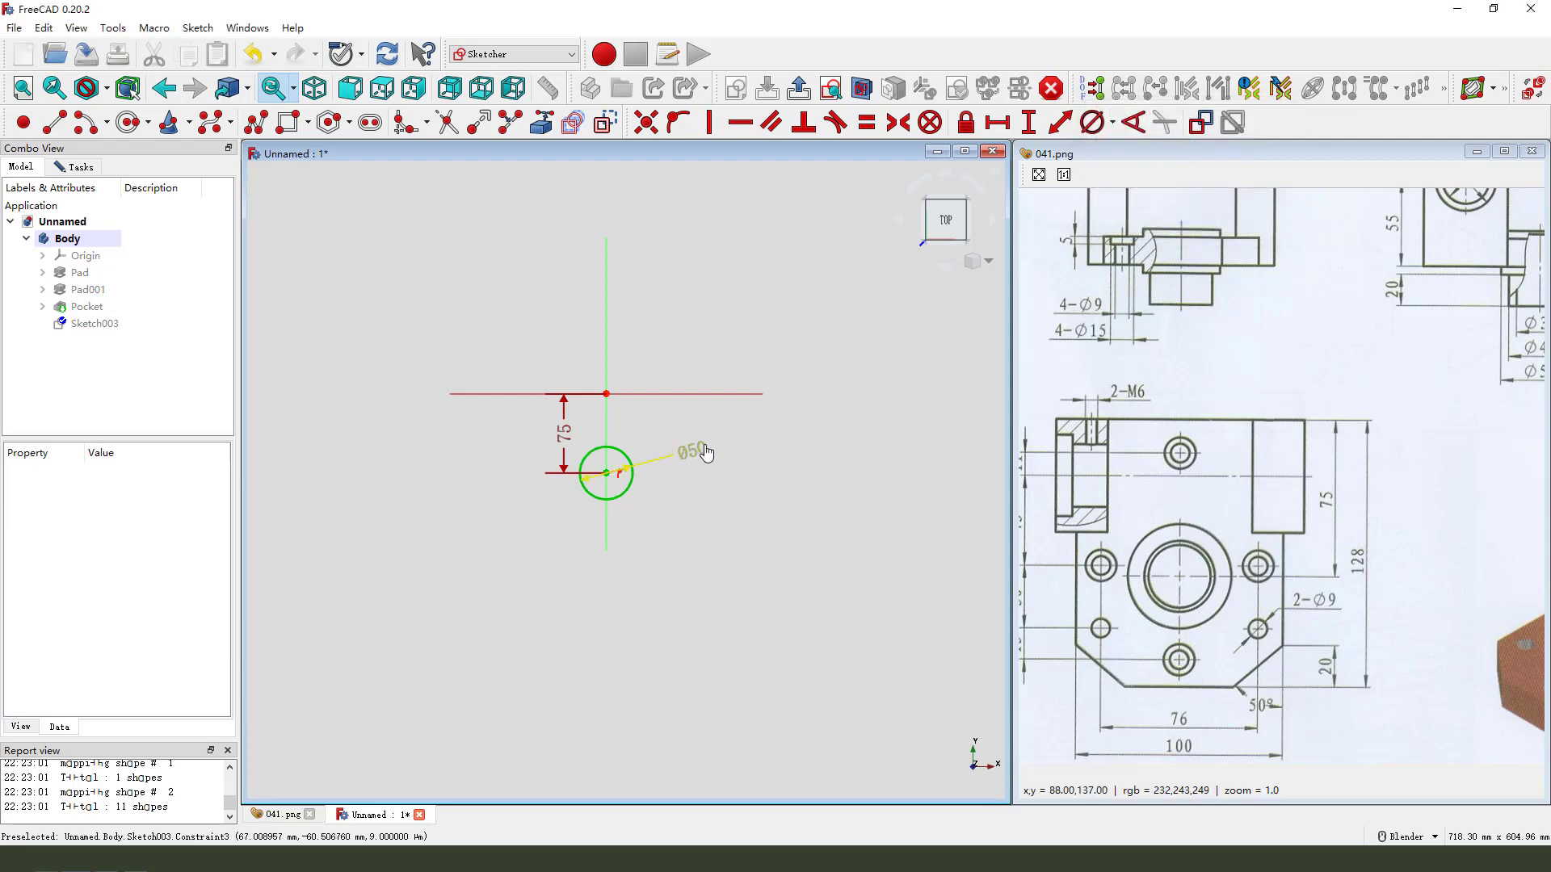
left_click_drag(585, 448, 549, 448)
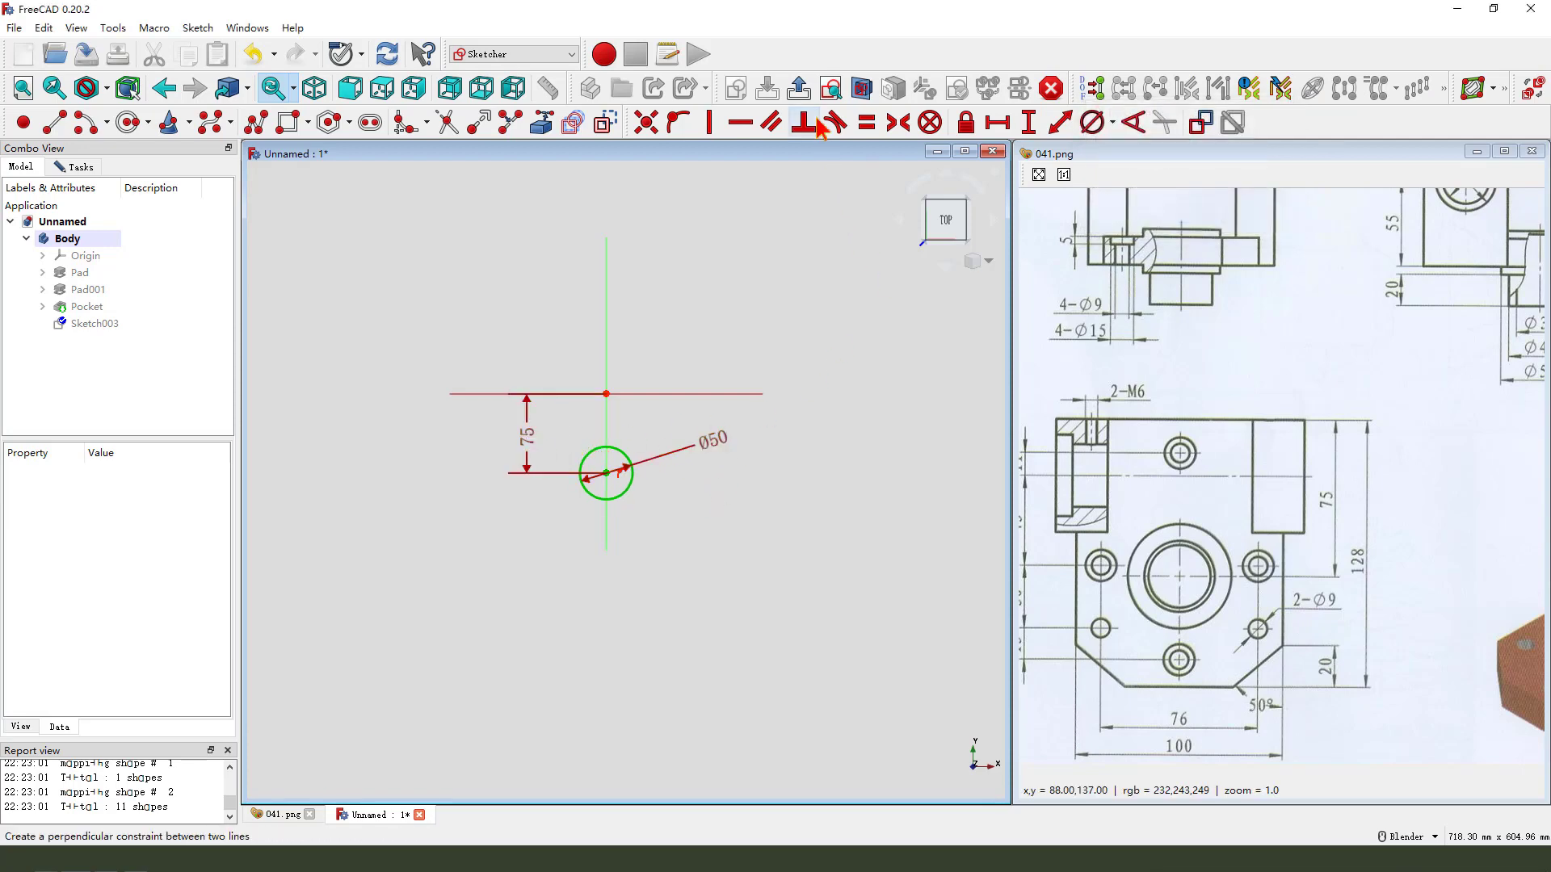
Finish the circle sketch and start padding it with the Two dimensions type.
left_click(800, 89)
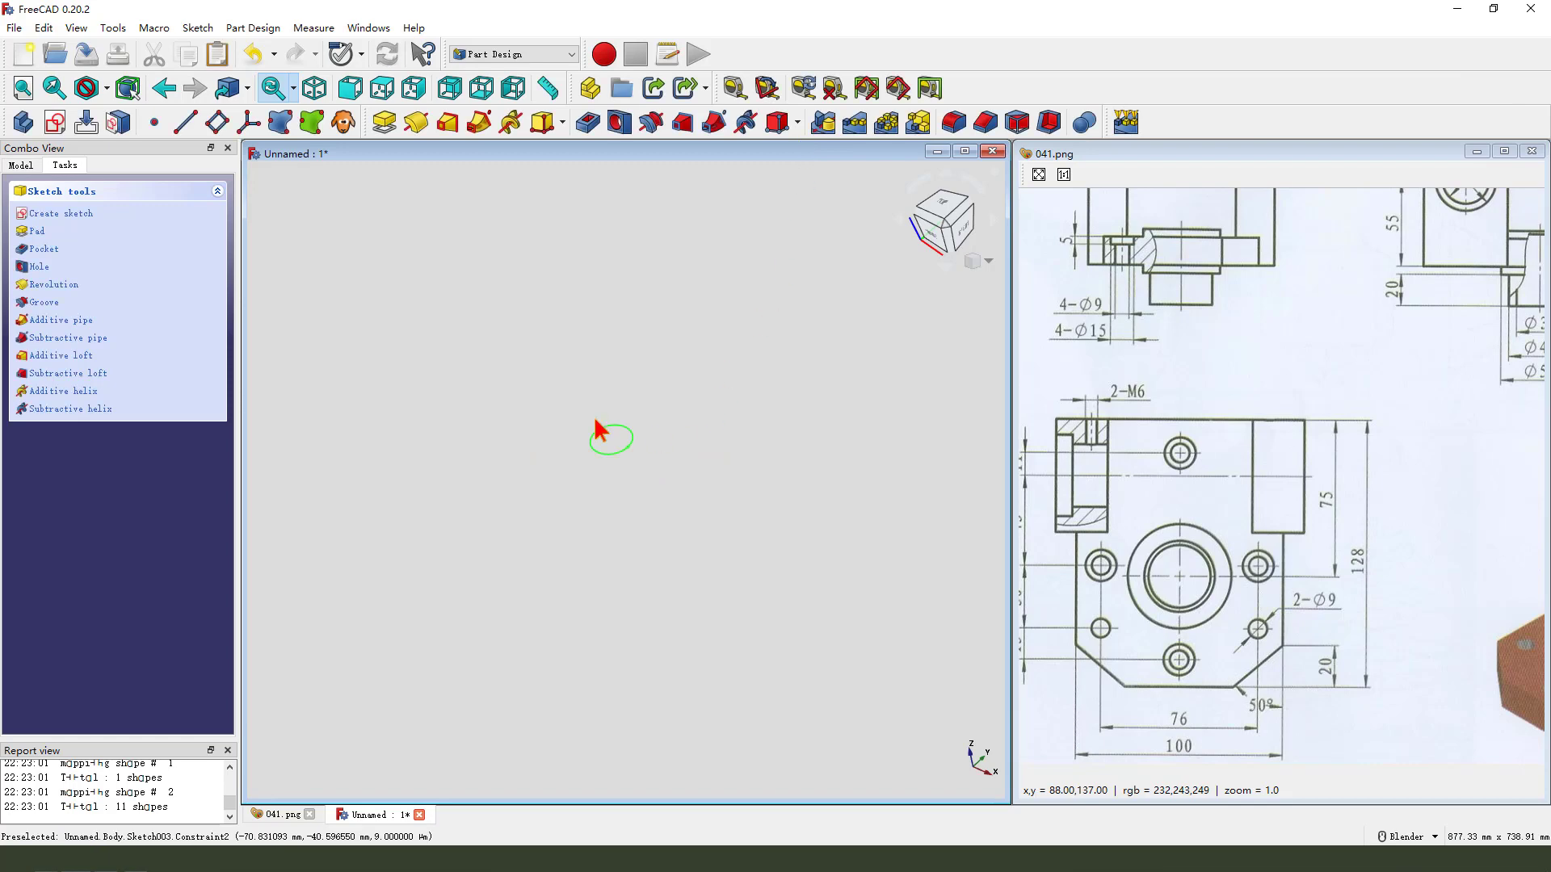
left_click(384, 122)
middle_click_drag(630, 376, 710, 347)
left_click(206, 283)
left_click(202, 263)
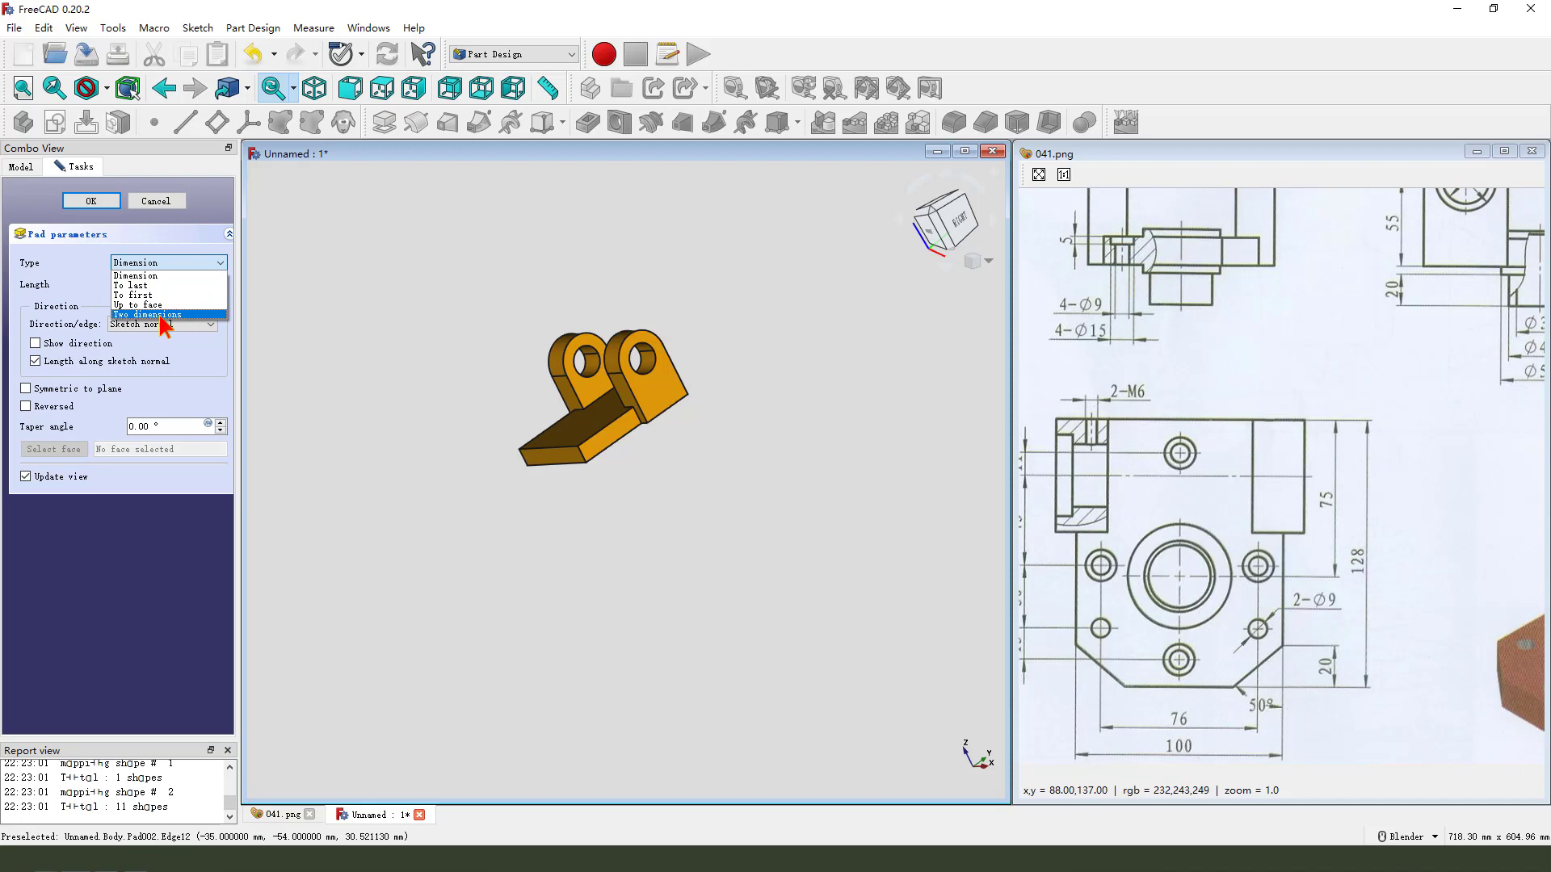
left_click(159, 315)
middle_click_drag(578, 490, 607, 428)
Check the boss's projection below the plate in the 041.png side view and set the pad's first length to 5 mm.
middle_click_drag(1410, 412, 1172, 476)
key("ctrl+2")
left_click_drag(1404, 327, 1427, 336)
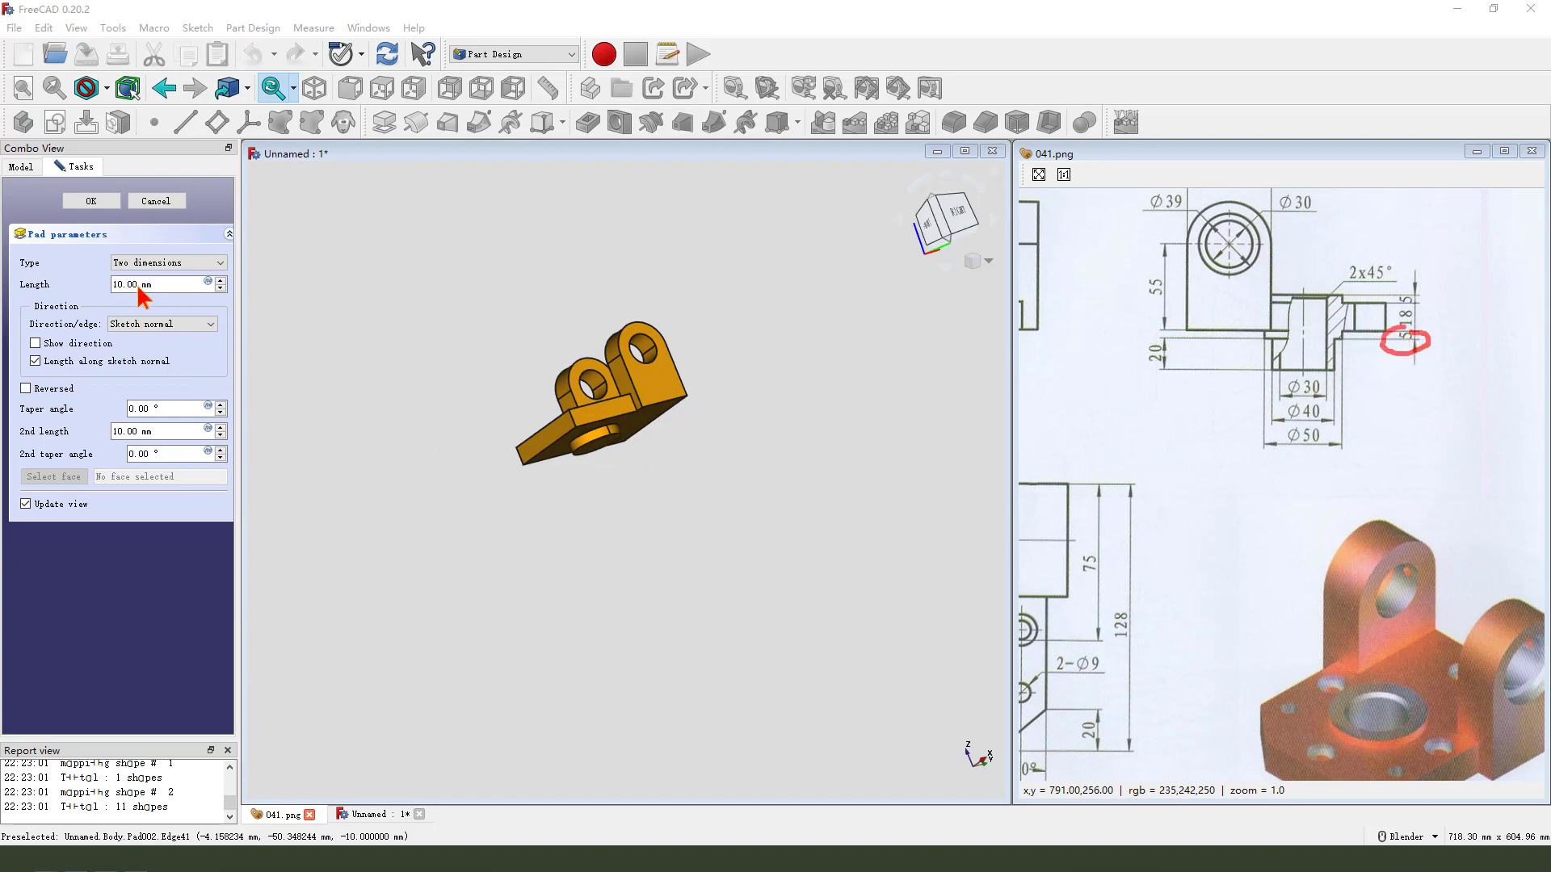
key("Escape")
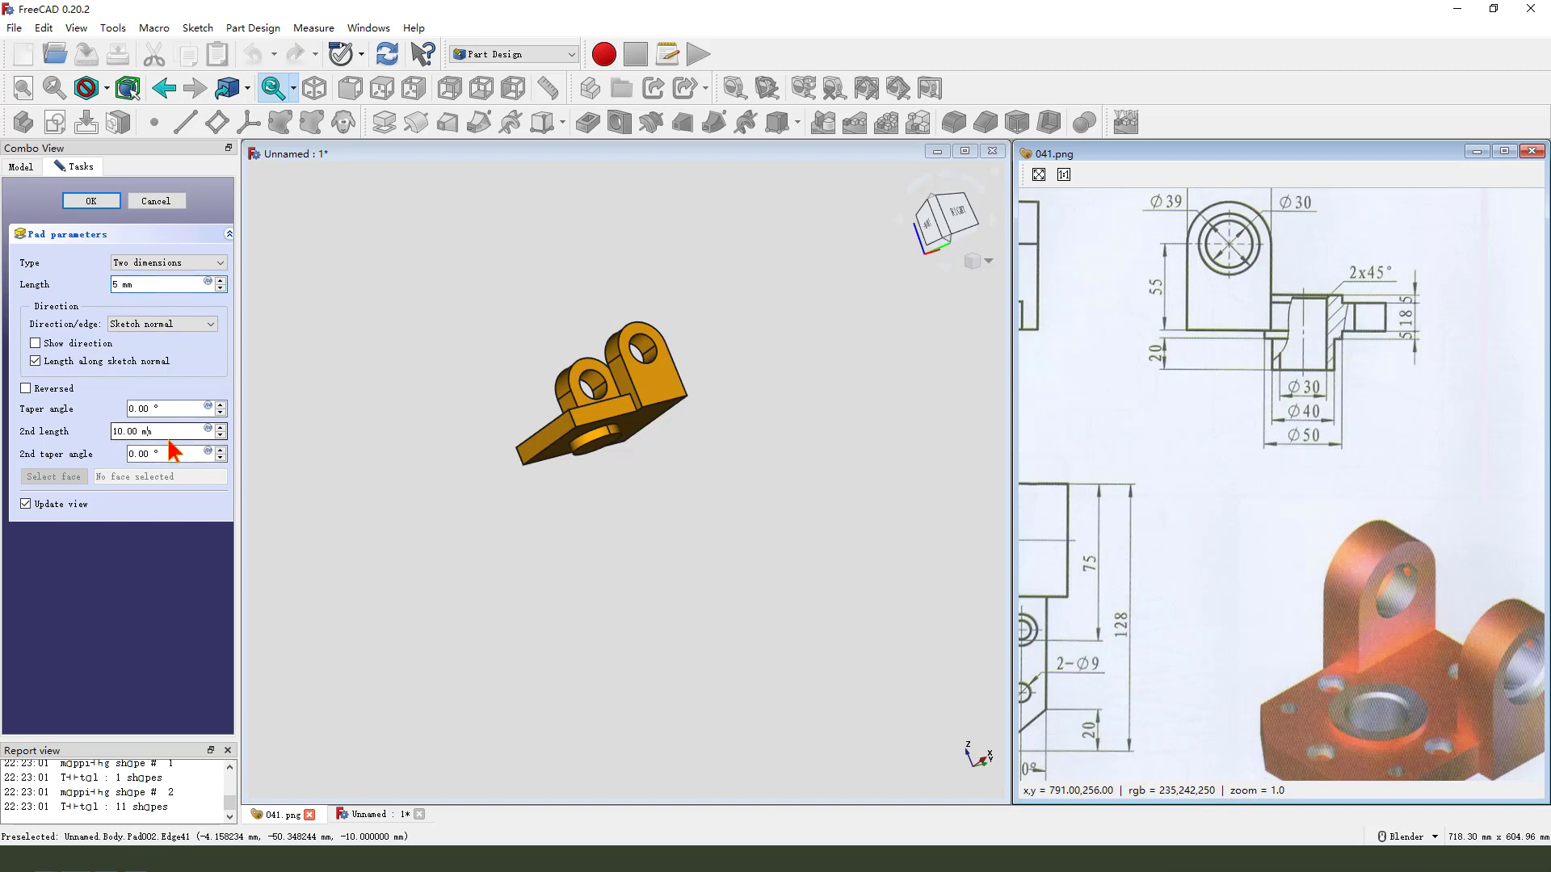
Try a second length of -18-5 mm for the boss's pad, based on the plate and boss heights in 041.png.
left_click_drag(122, 432, 108, 434)
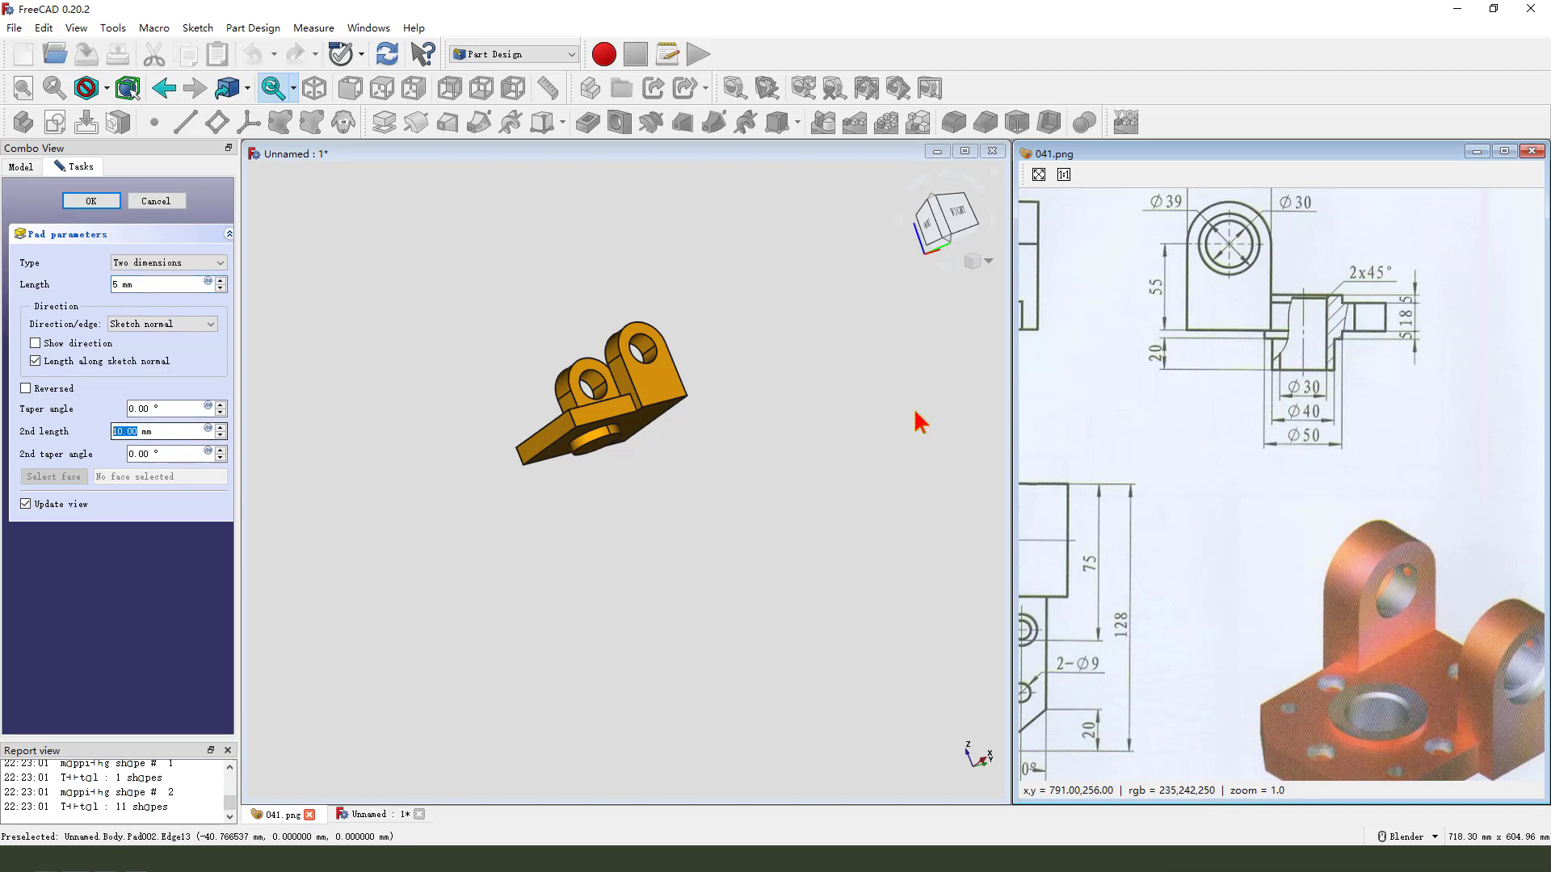
key("ctrl+2")
left_click_drag(1404, 309, 1423, 318)
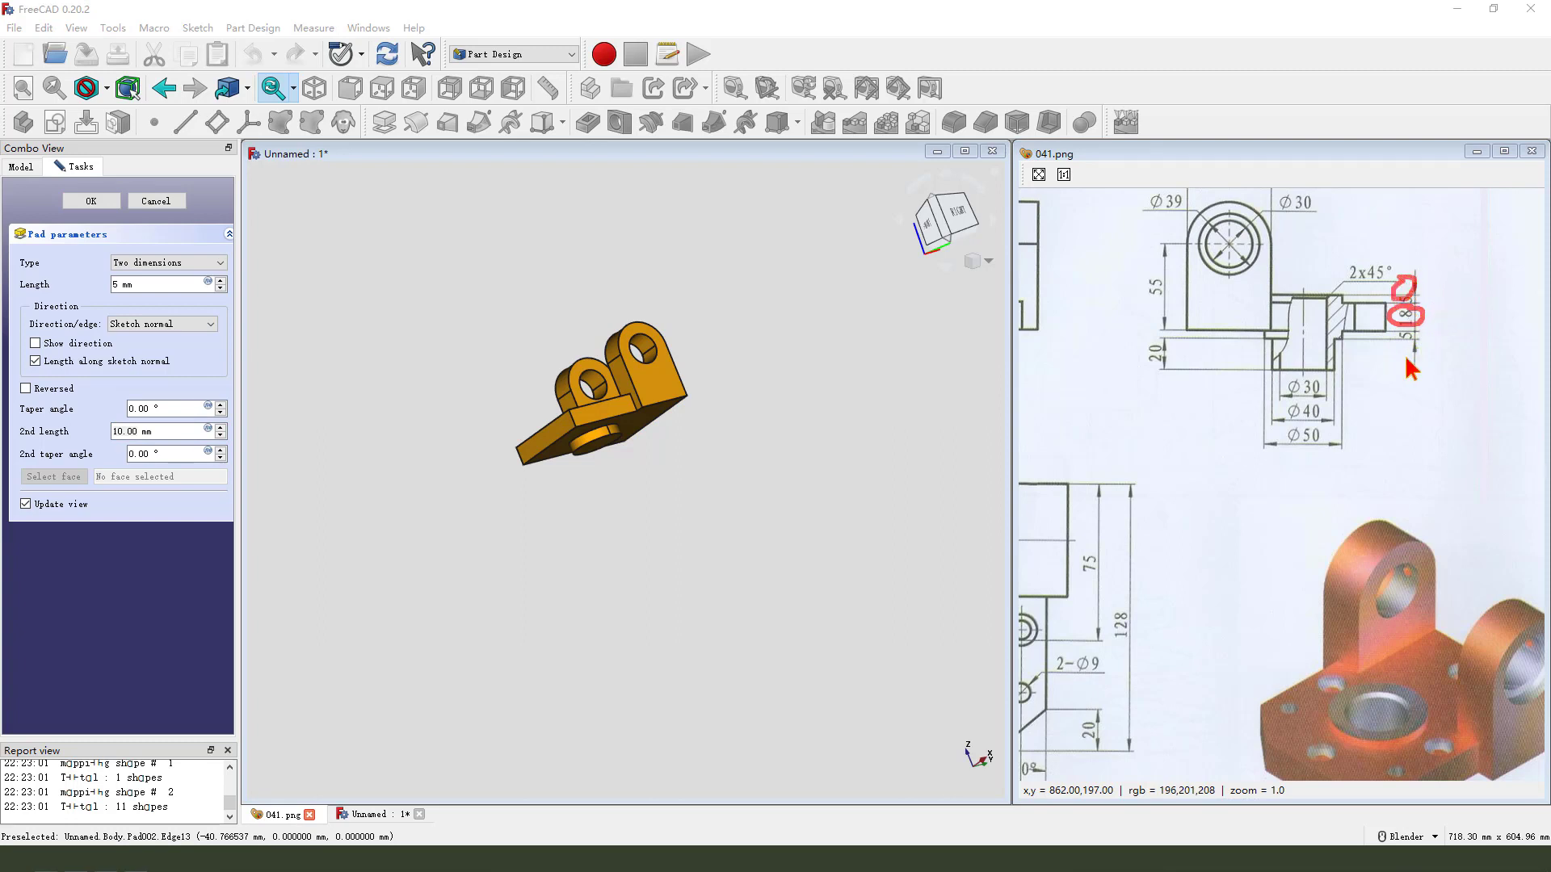
key("Escape")
left_click(142, 434)
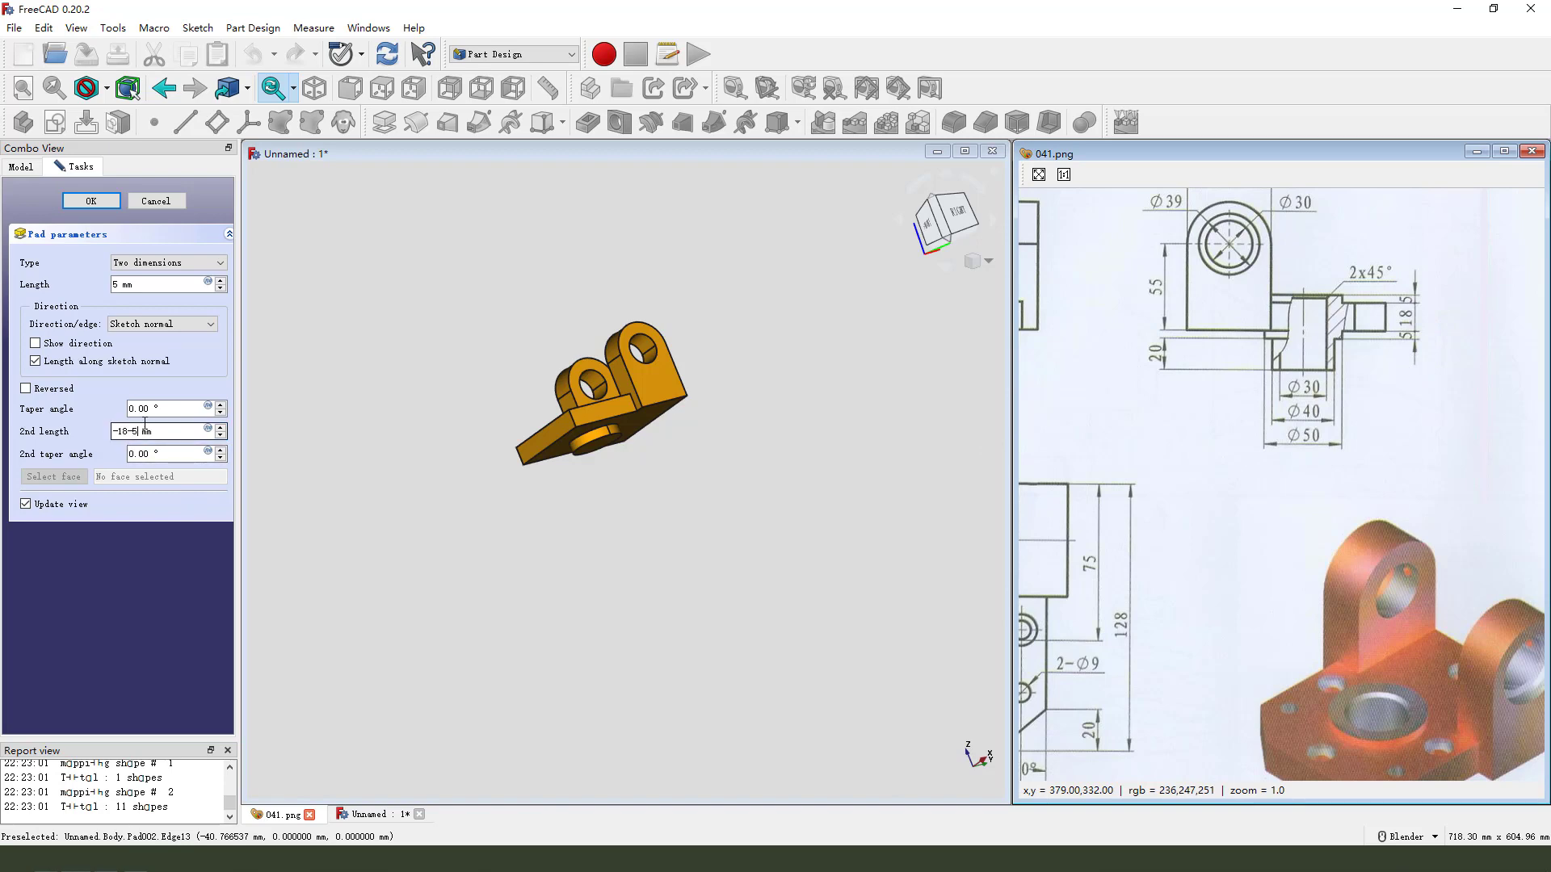
middle_click_drag(679, 477, 620, 429)
scroll(582, 468, "up", 1)
scroll(658, 457, "up", 2)
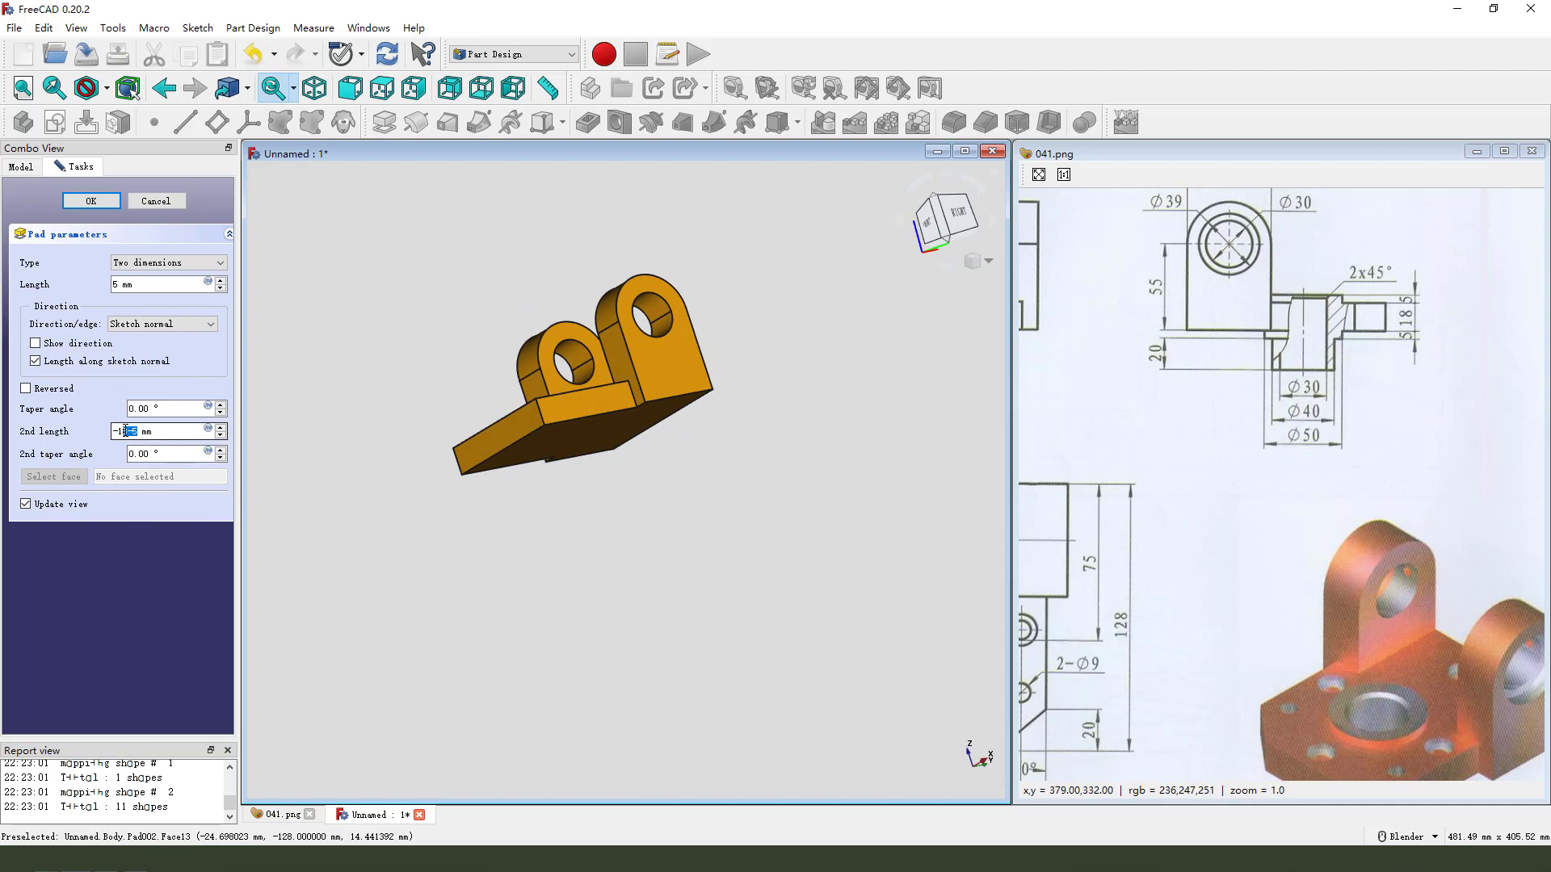
Set the boss pad's second length to 18+5 mm and reverse the pad direction.
left_click(25, 388)
left_click(25, 388)
left_click(26, 389)
left_click(134, 432)
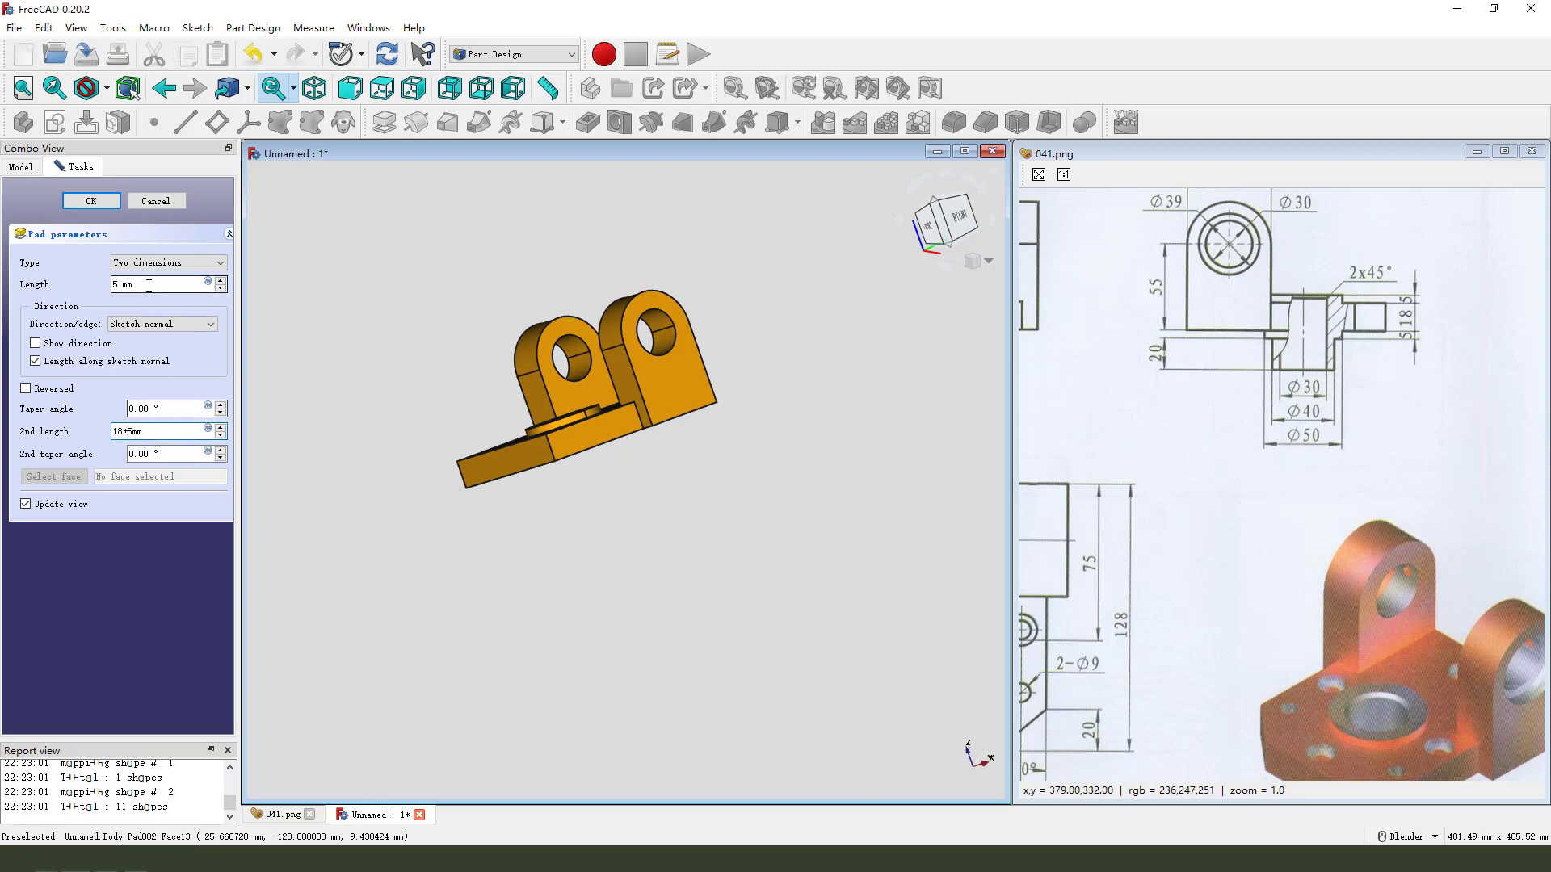
middle_click_drag(627, 444, 700, 437)
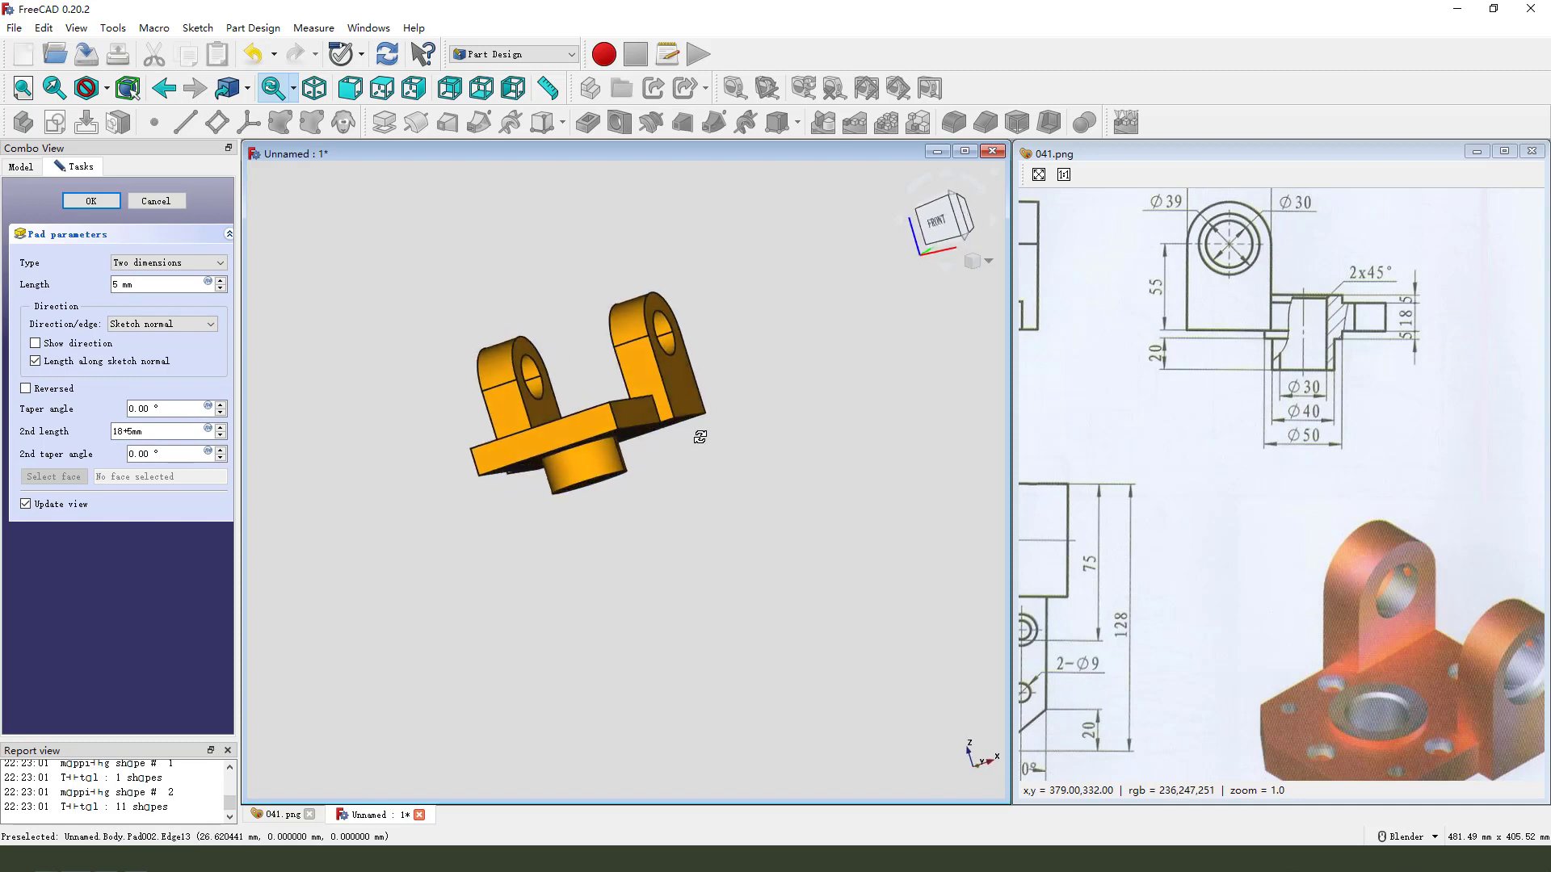
left_click(25, 388)
middle_click_drag(570, 517, 594, 526)
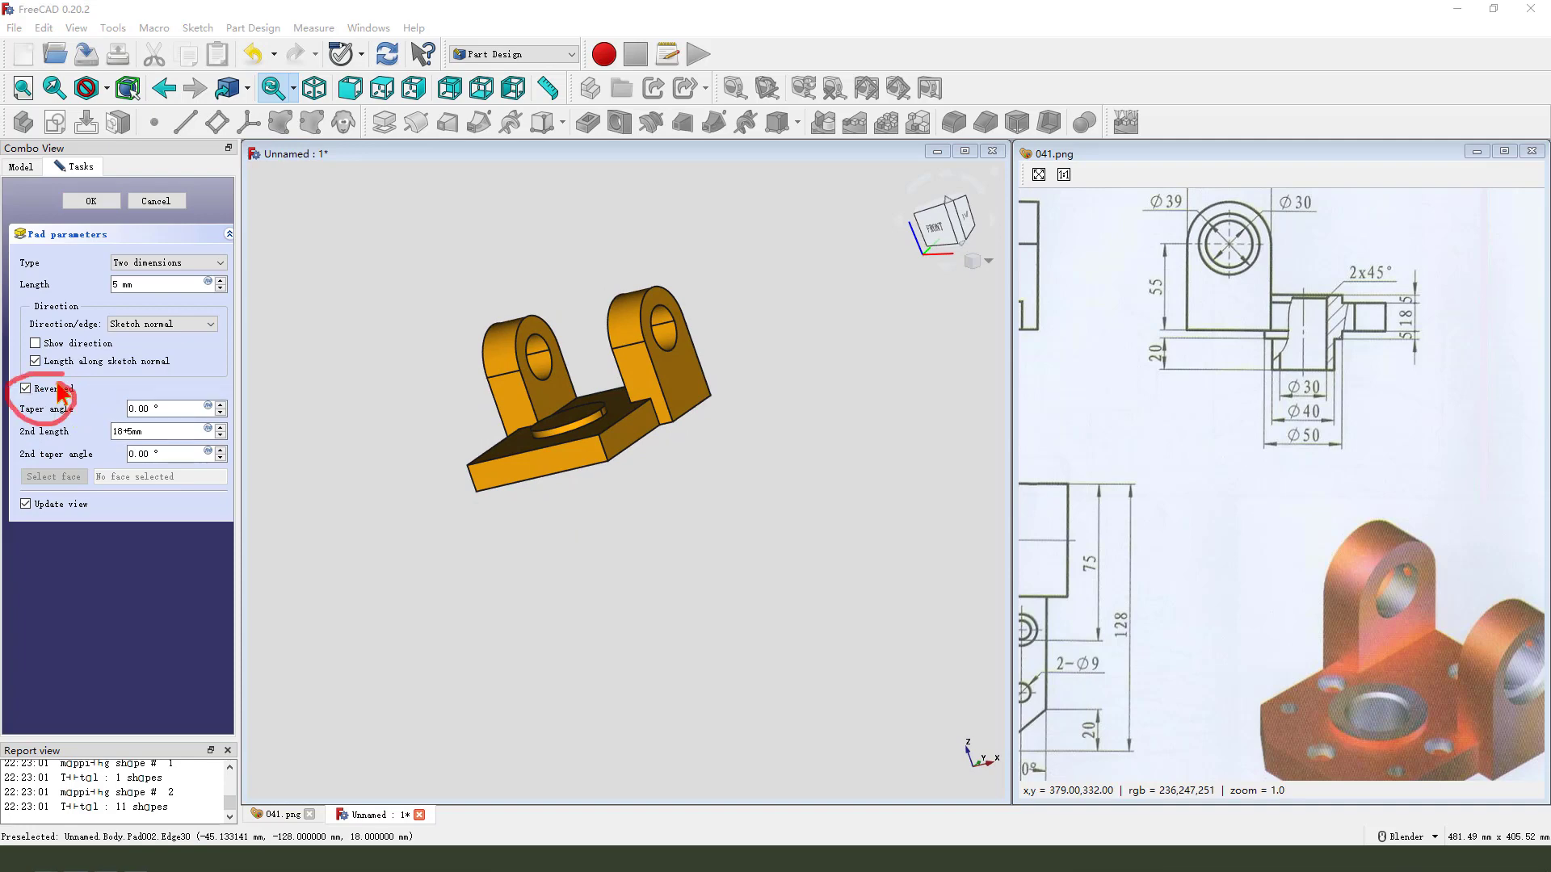
Inspect the boss's projections above and below the plate and accept the pad.
mouse_move(72, 395)
left_mouse_down()
mouse_move(472, 399)
mouse_move(572, 418)
left_mouse_up()
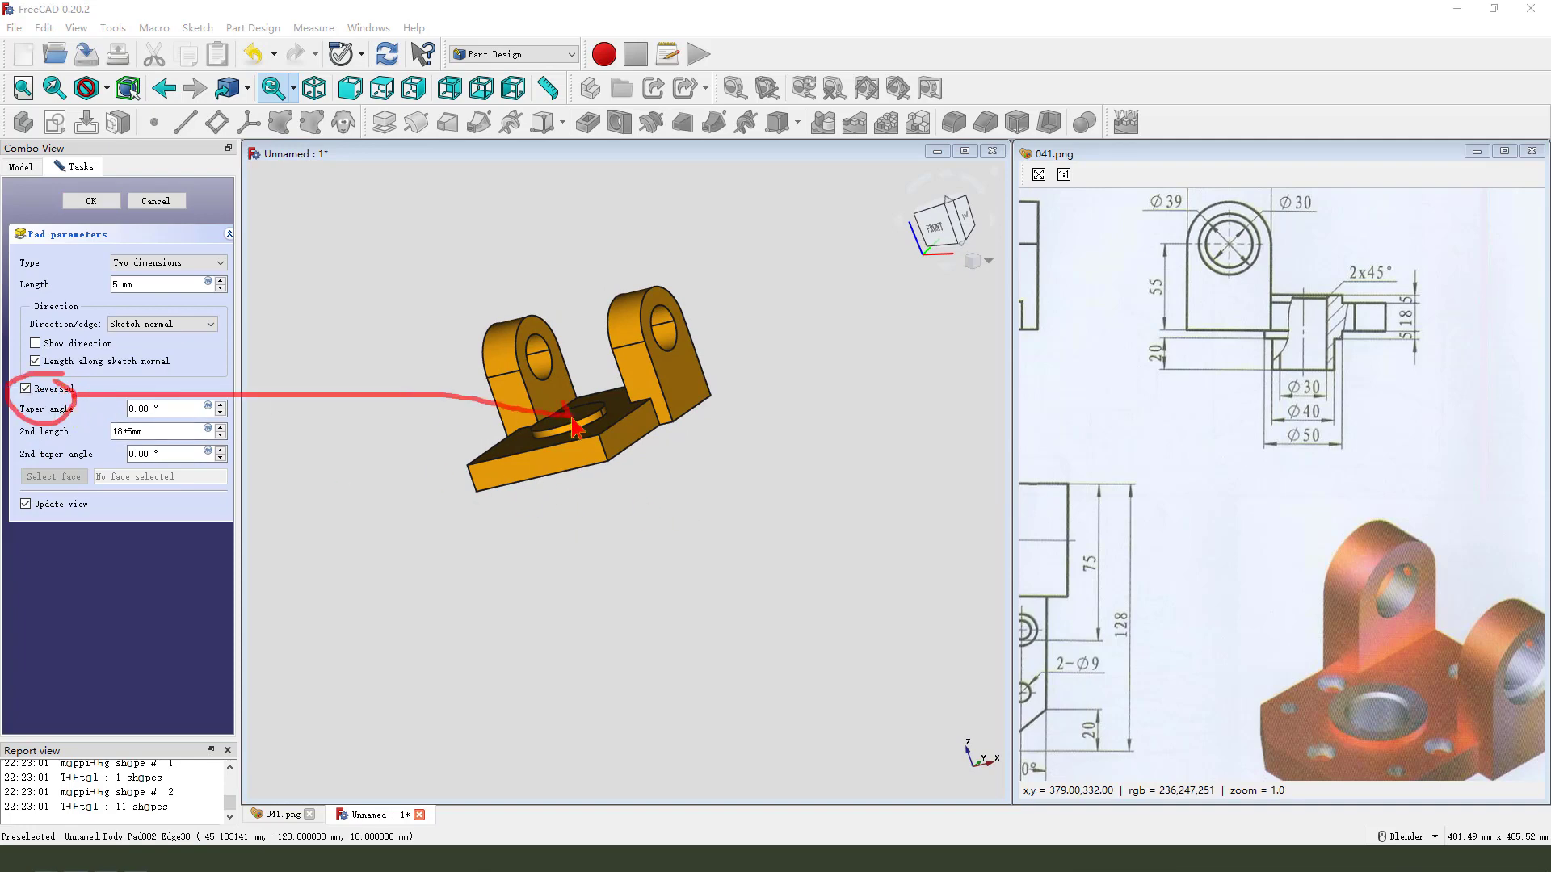
left_click_drag(118, 275, 110, 295)
left_click_drag(164, 339, 592, 459)
key("Escape")
mouse_move(641, 512)
middle_mouse_down()
mouse_move(606, 496)
mouse_move(619, 534)
middle_mouse_up()
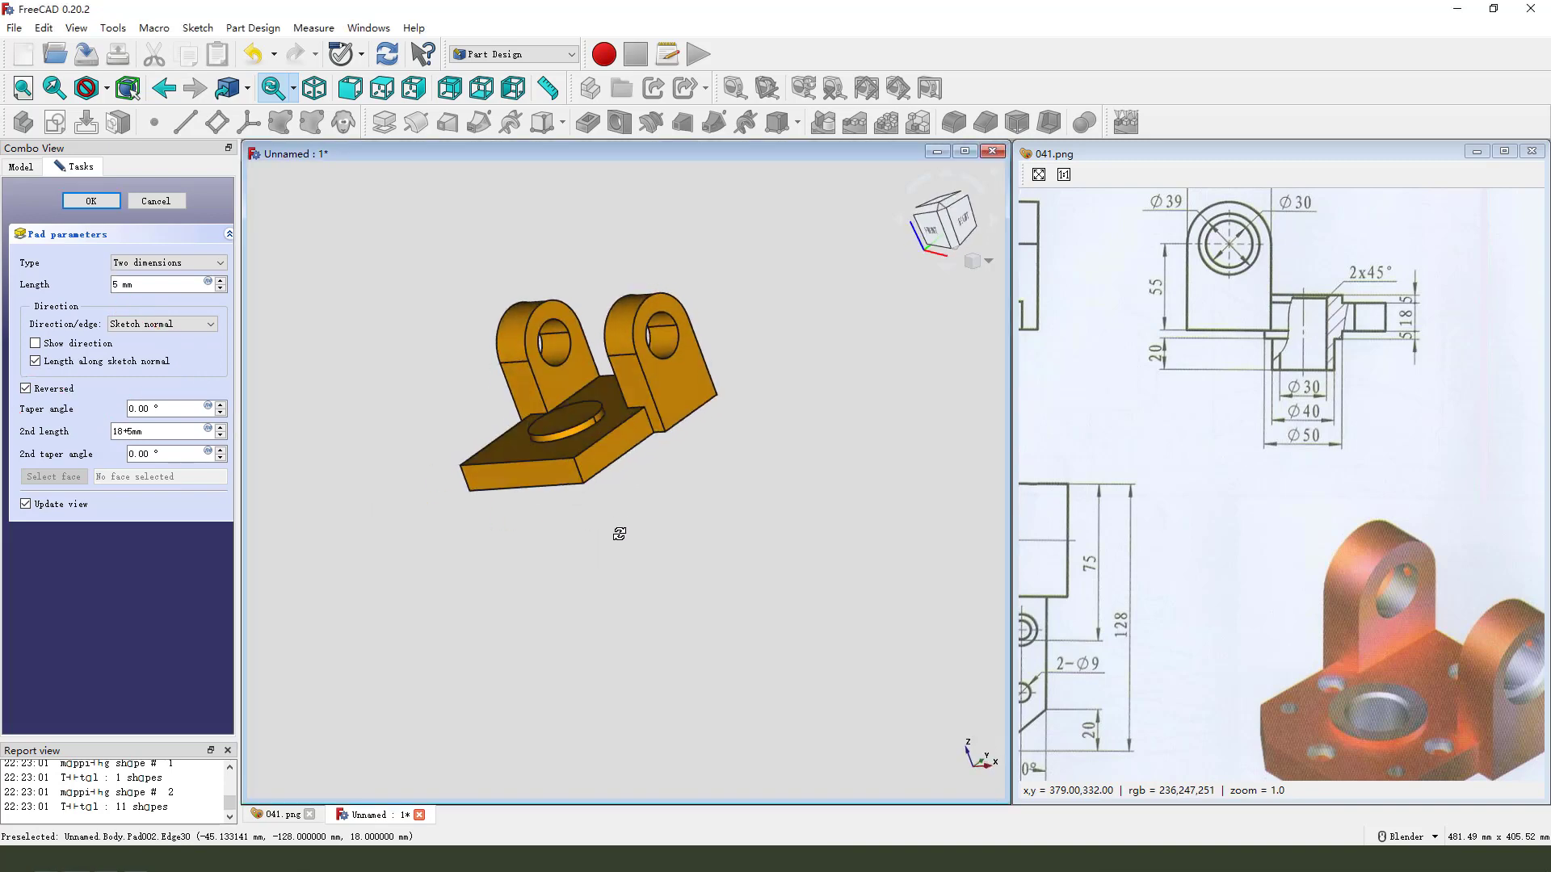
middle_click_drag(685, 457, 616, 354)
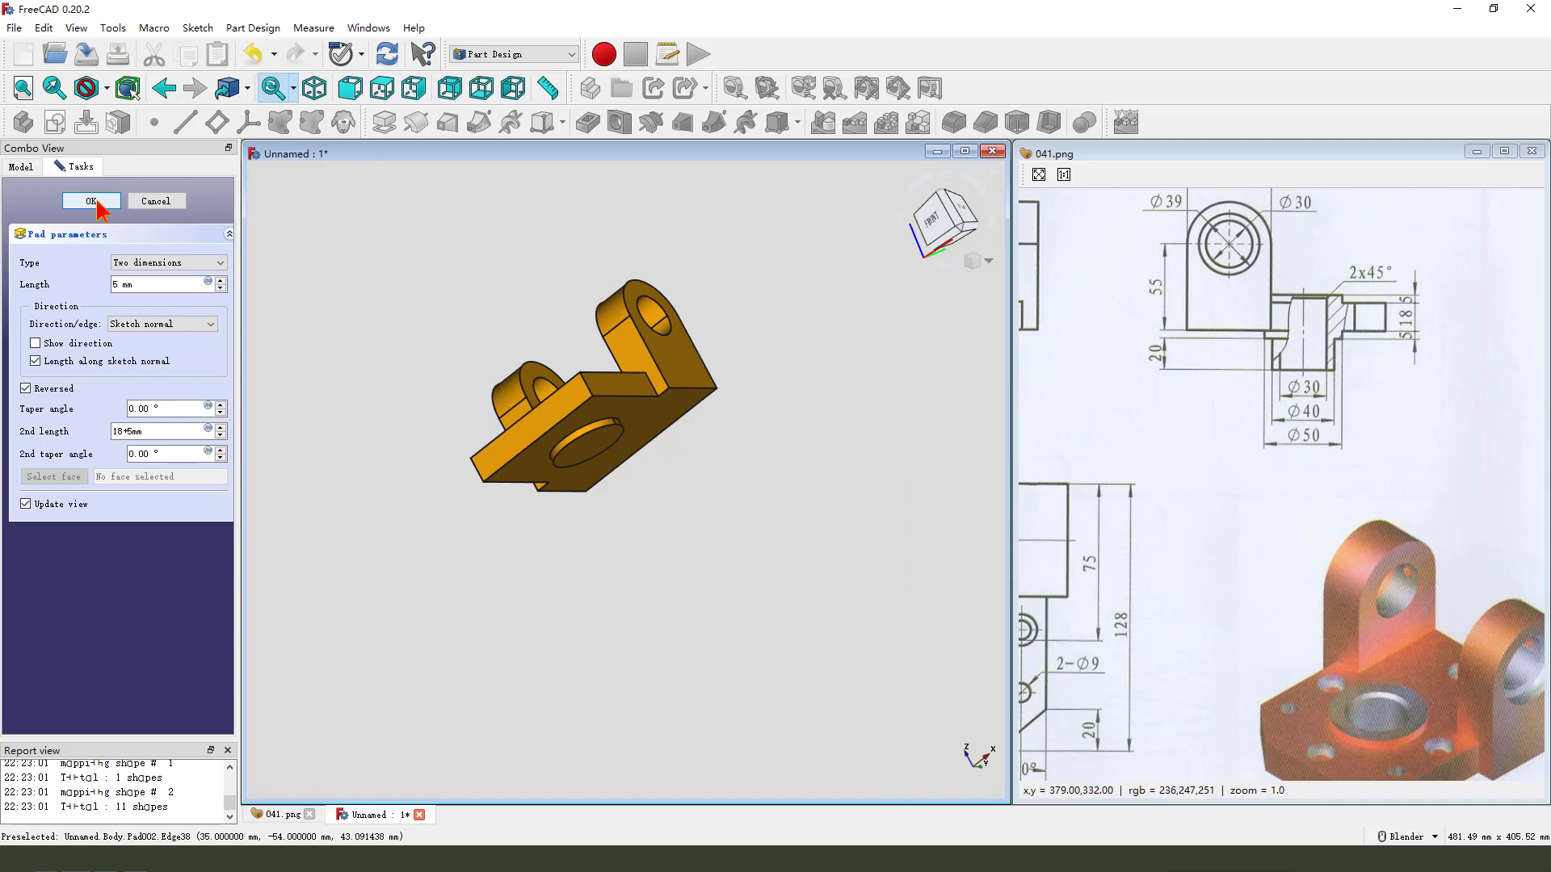
left_click(91, 201)
middle_click_drag(841, 555, 819, 547)
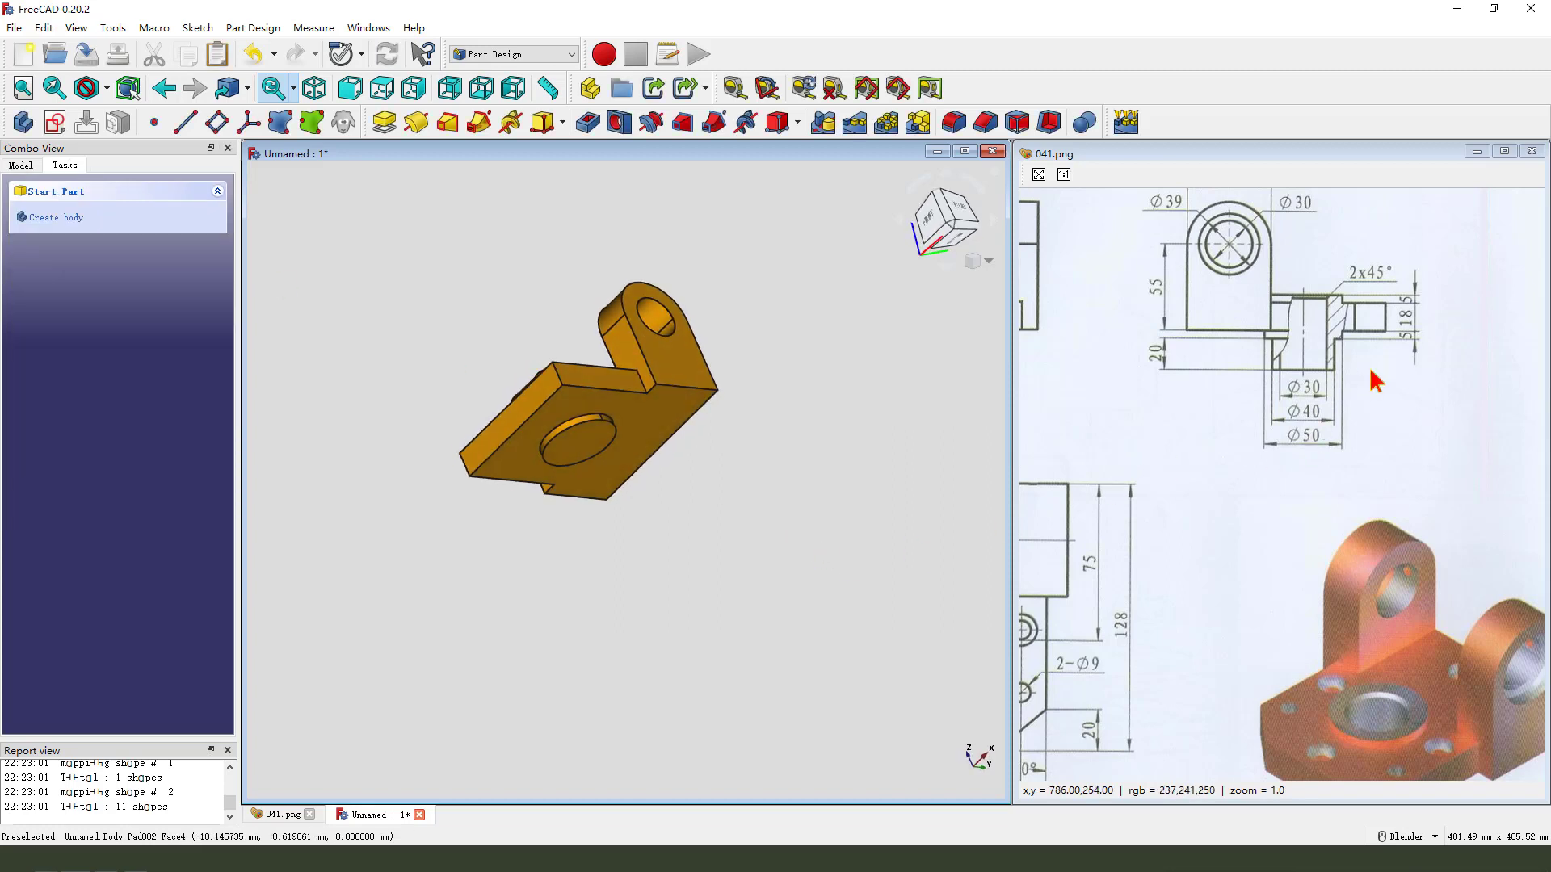
Start a sketch on the boss's underside face and import its circular edge as external geometry.
mouse_move(1315, 407)
left_mouse_down()
mouse_move(1329, 424)
mouse_move(1275, 357)
left_mouse_up()
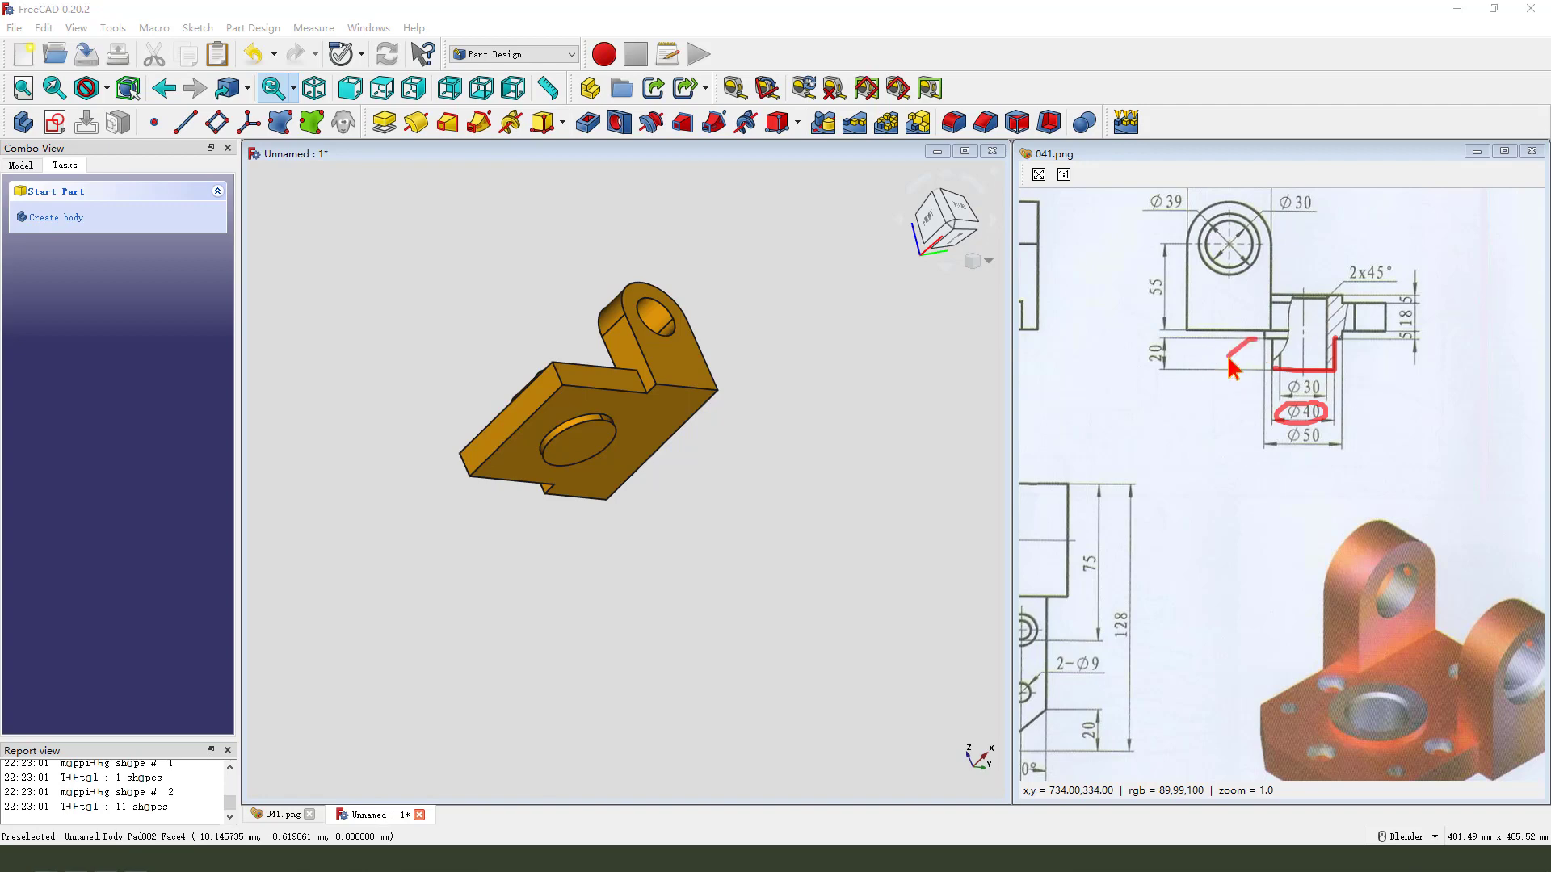
left_click(586, 445)
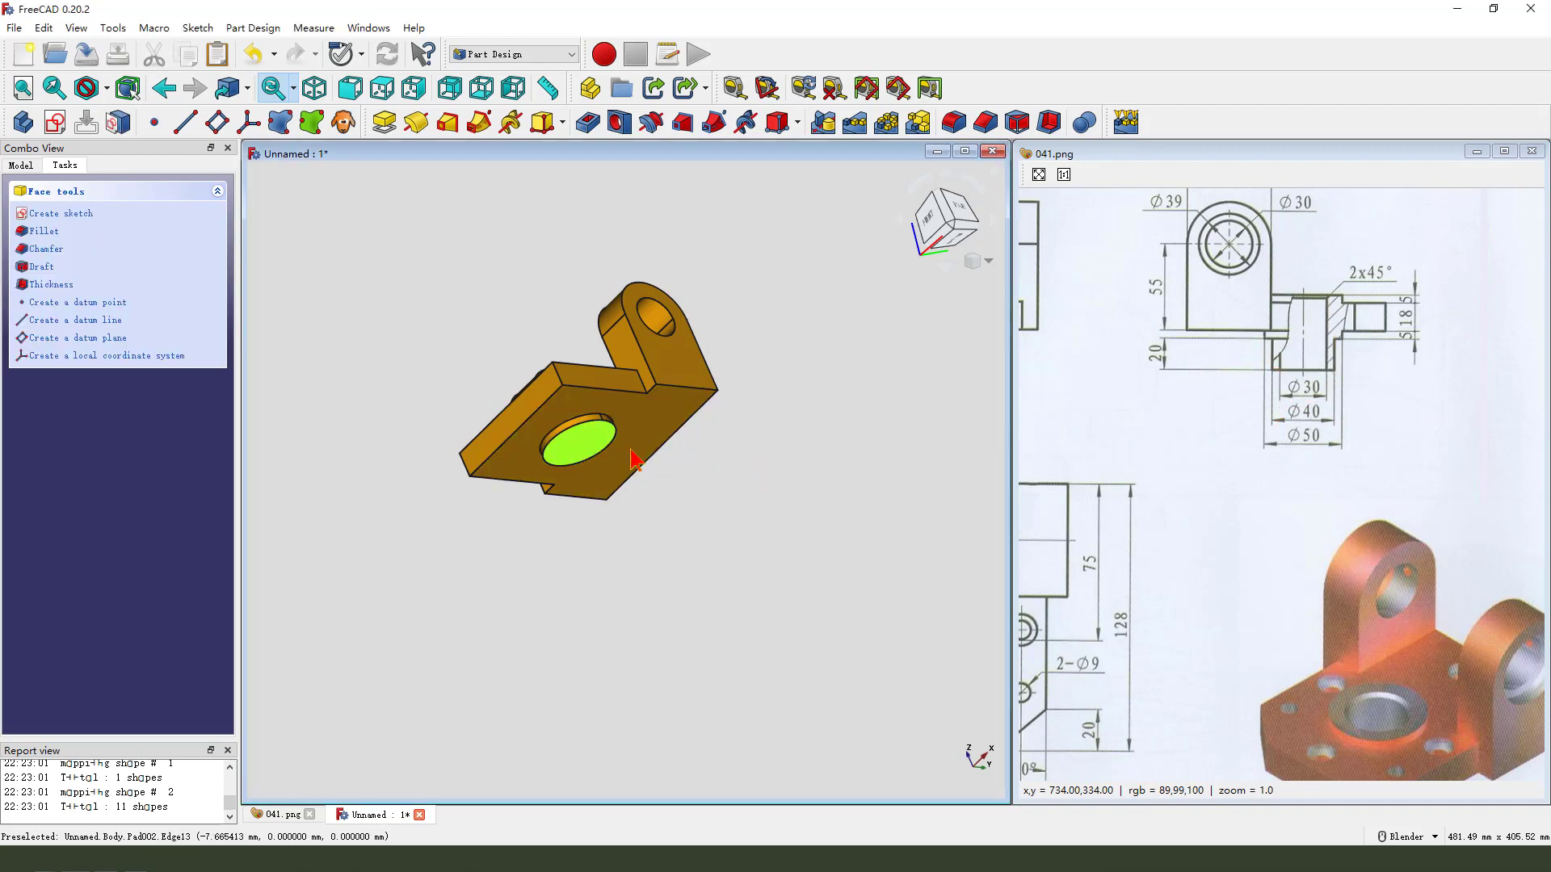
left_click(53, 121)
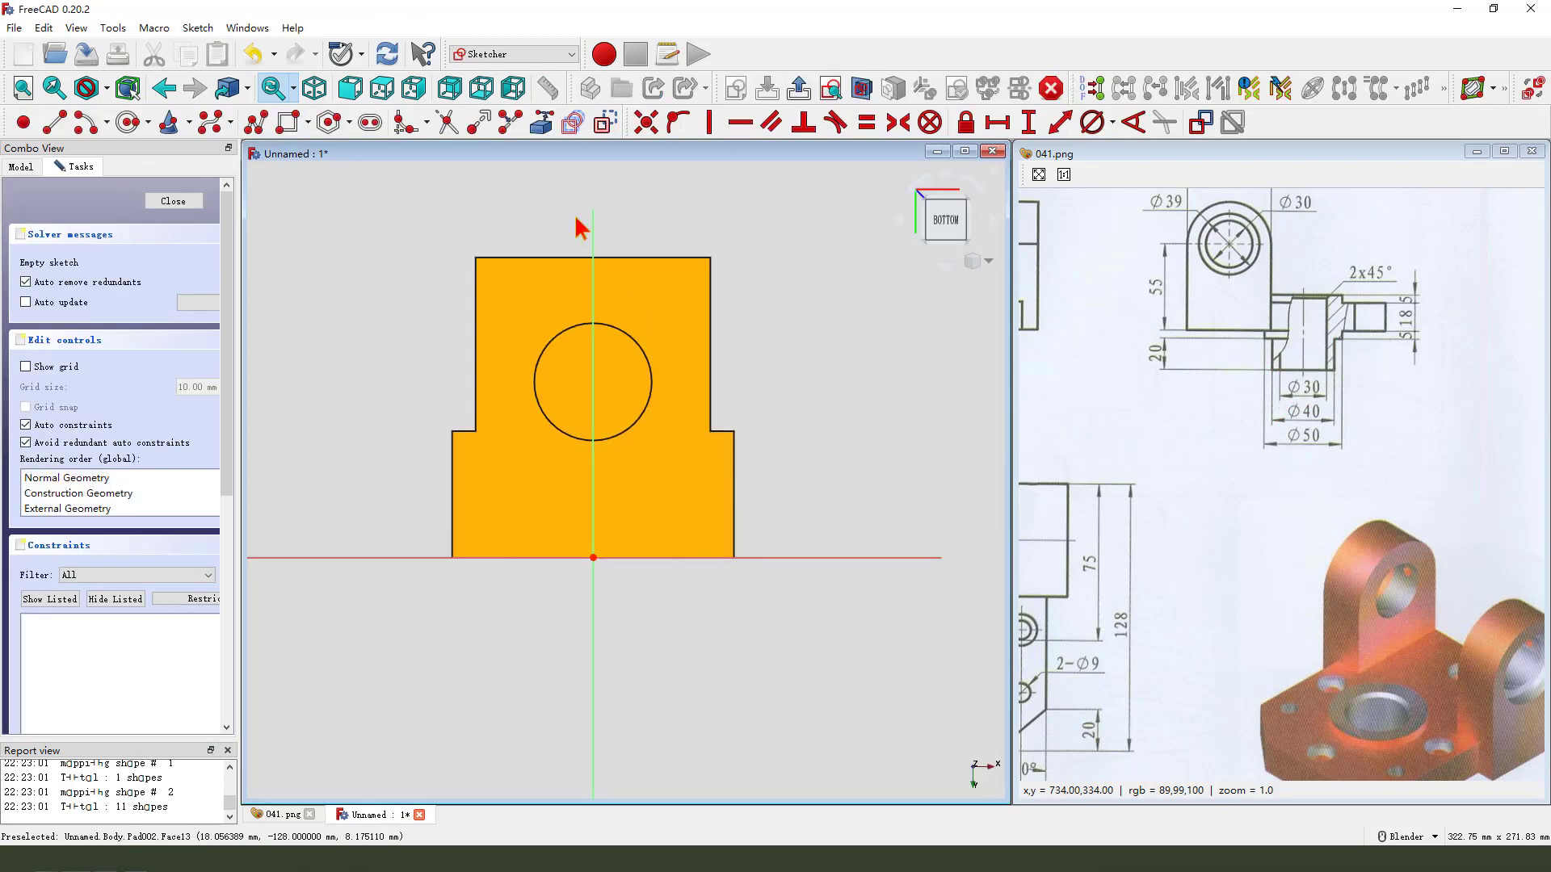
left_click(541, 123)
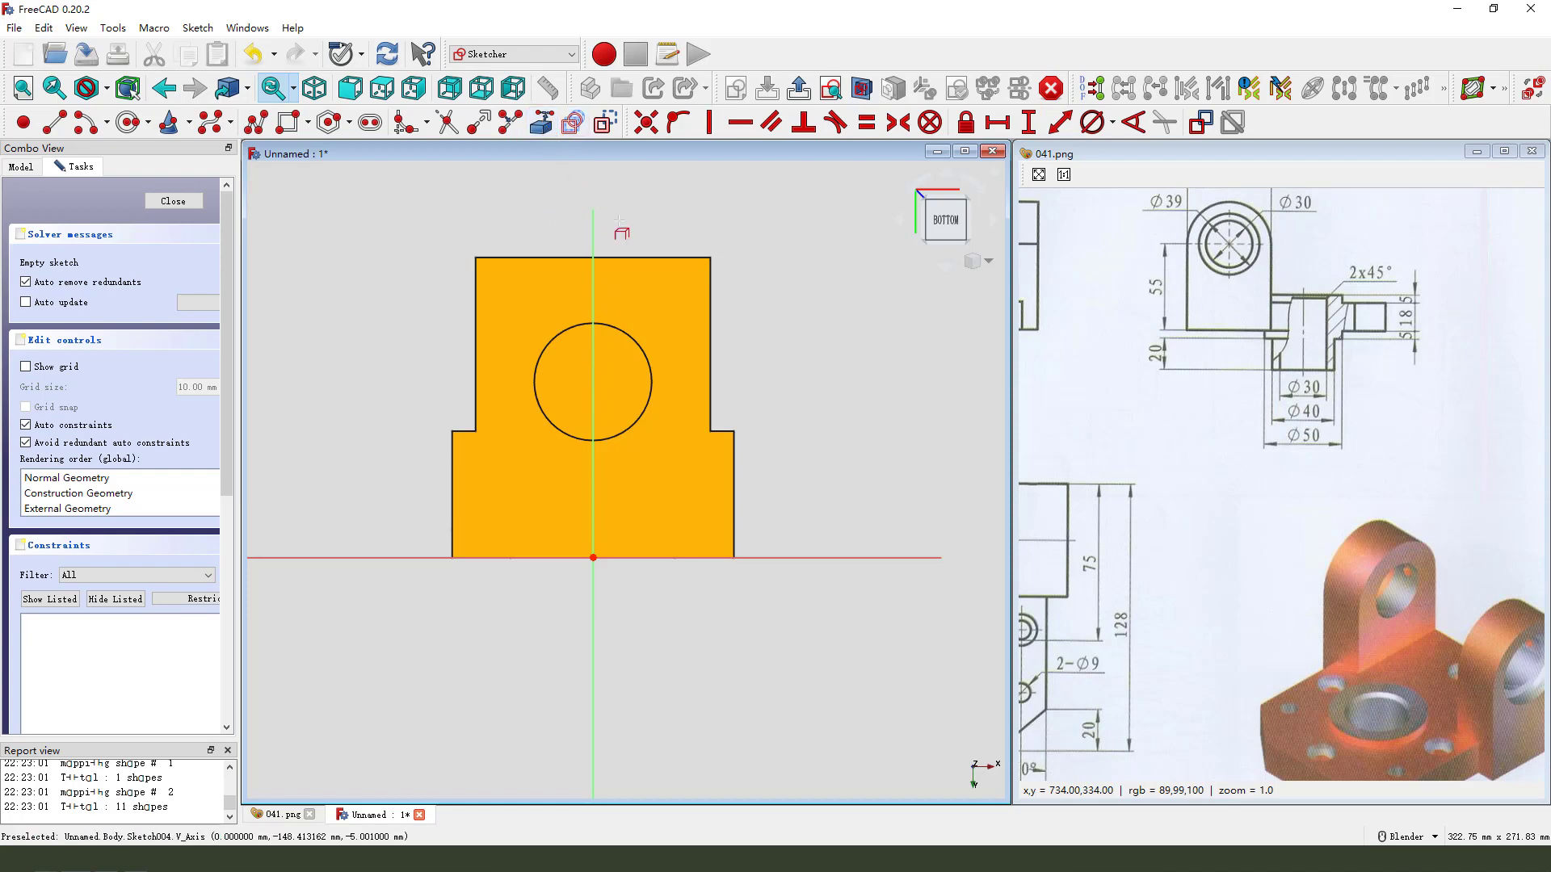
left_click(647, 354)
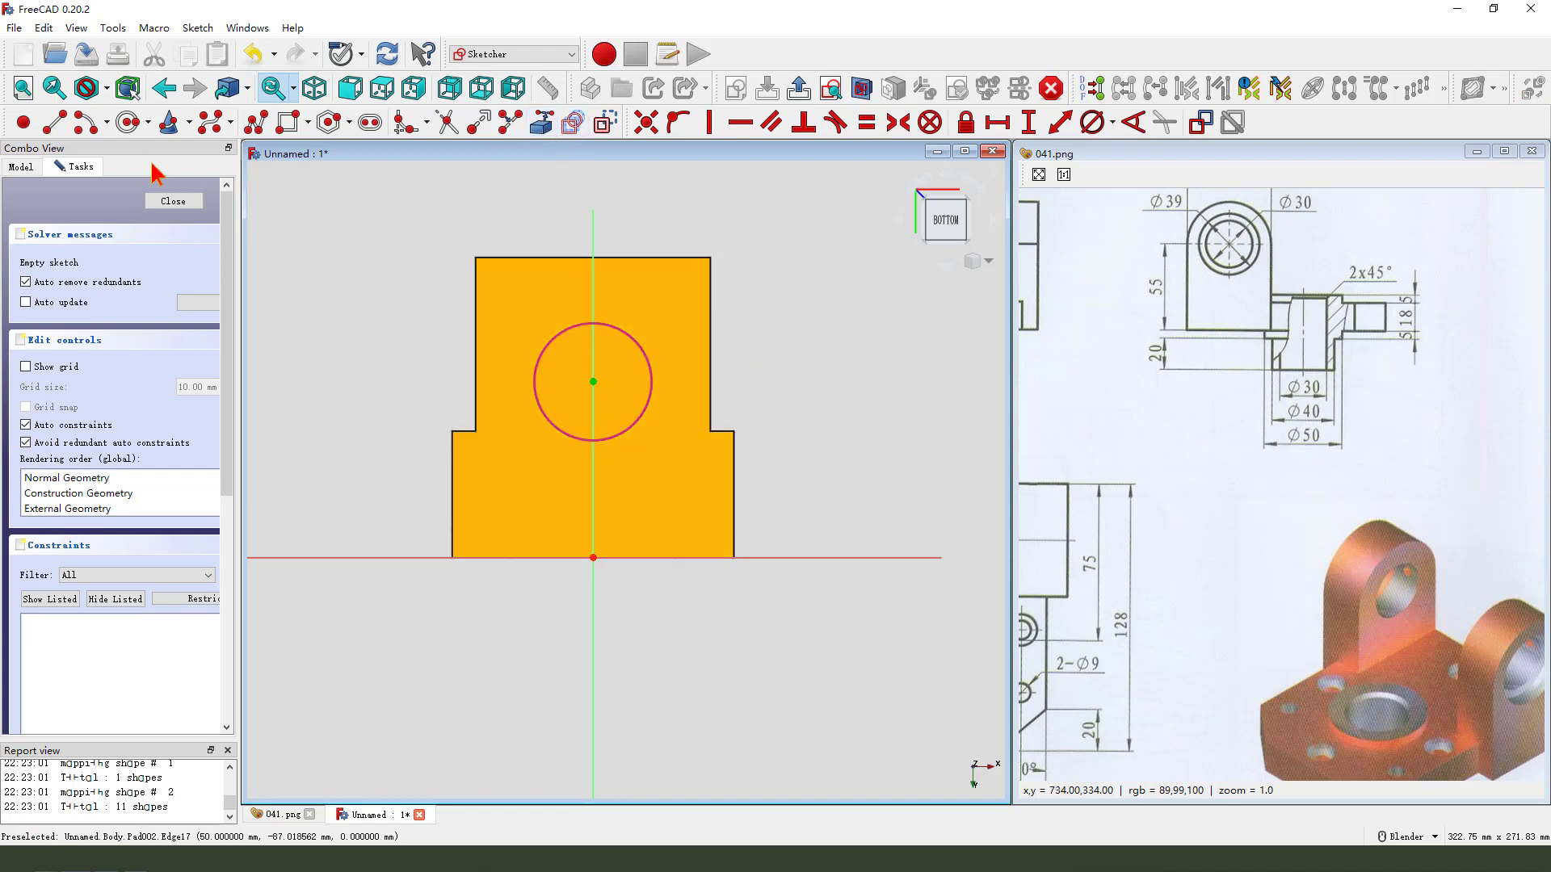
Sketch a circle concentric with the boss's imported edge and constrain its diameter to 40 mm.
left_click(125, 122)
left_click(593, 382)
left_click(620, 368)
right_click(628, 371)
left_click(620, 370)
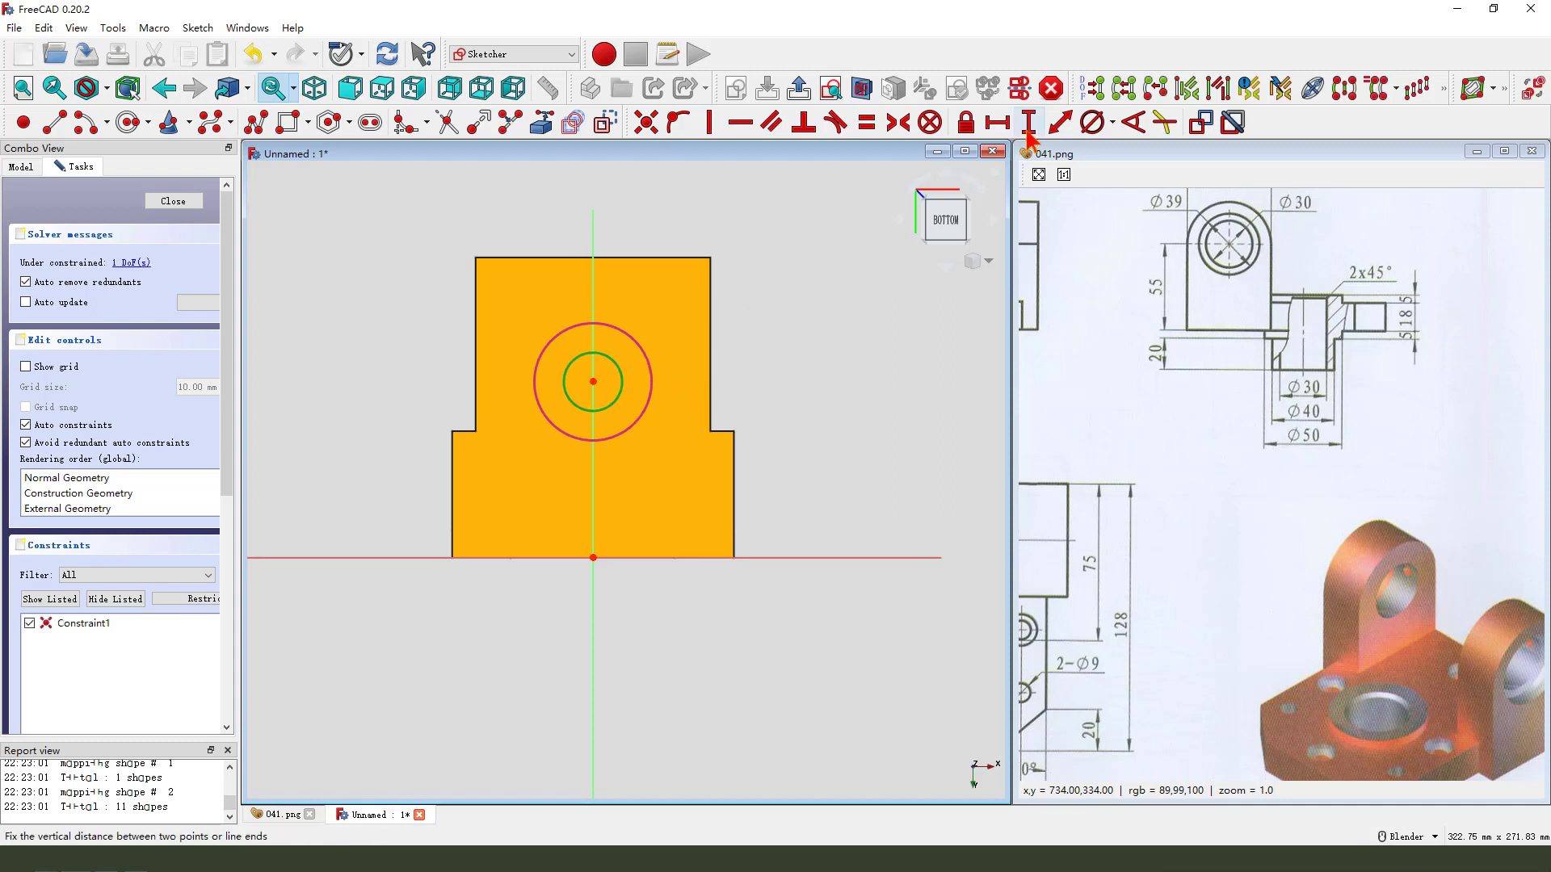
left_click(1092, 122)
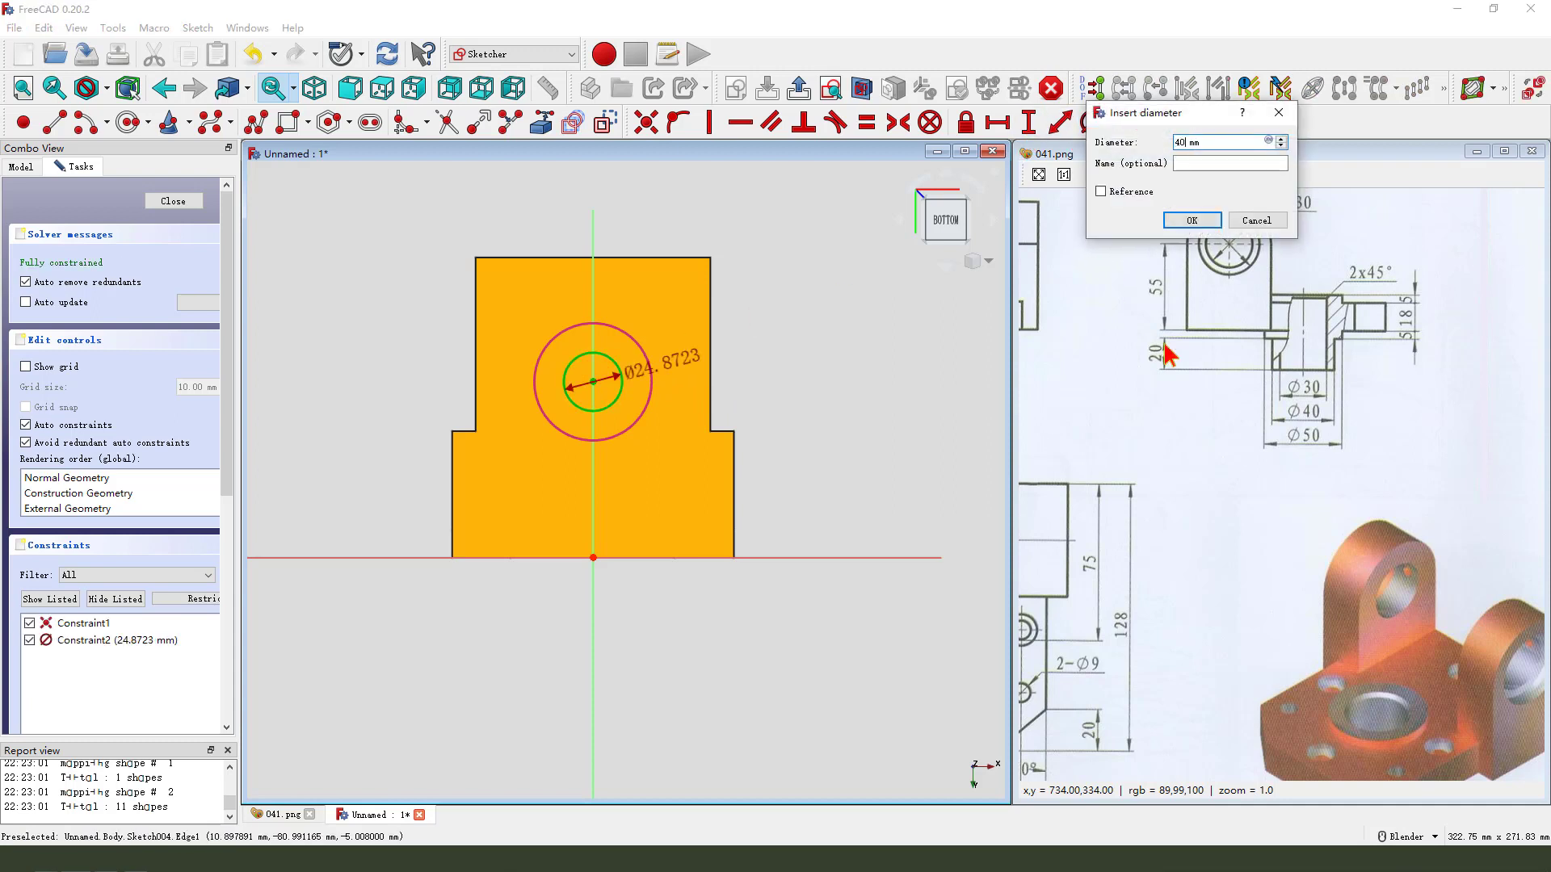
type("0")
key("Return")
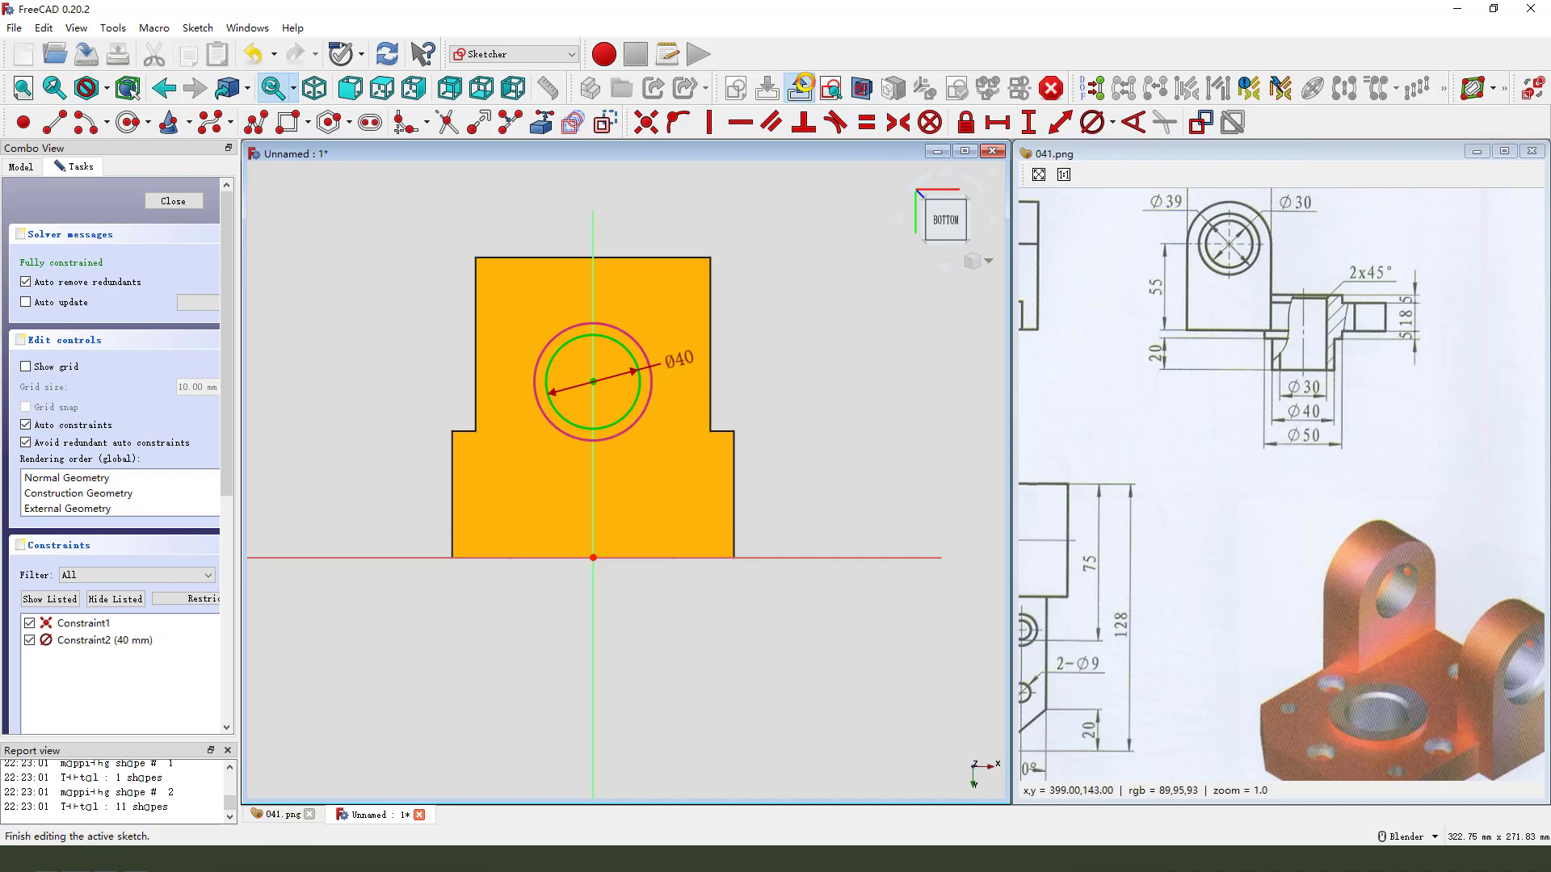
Finish the sketch and pad the 40 mm circle 20 mm downward from the boss's underside.
left_click(803, 84)
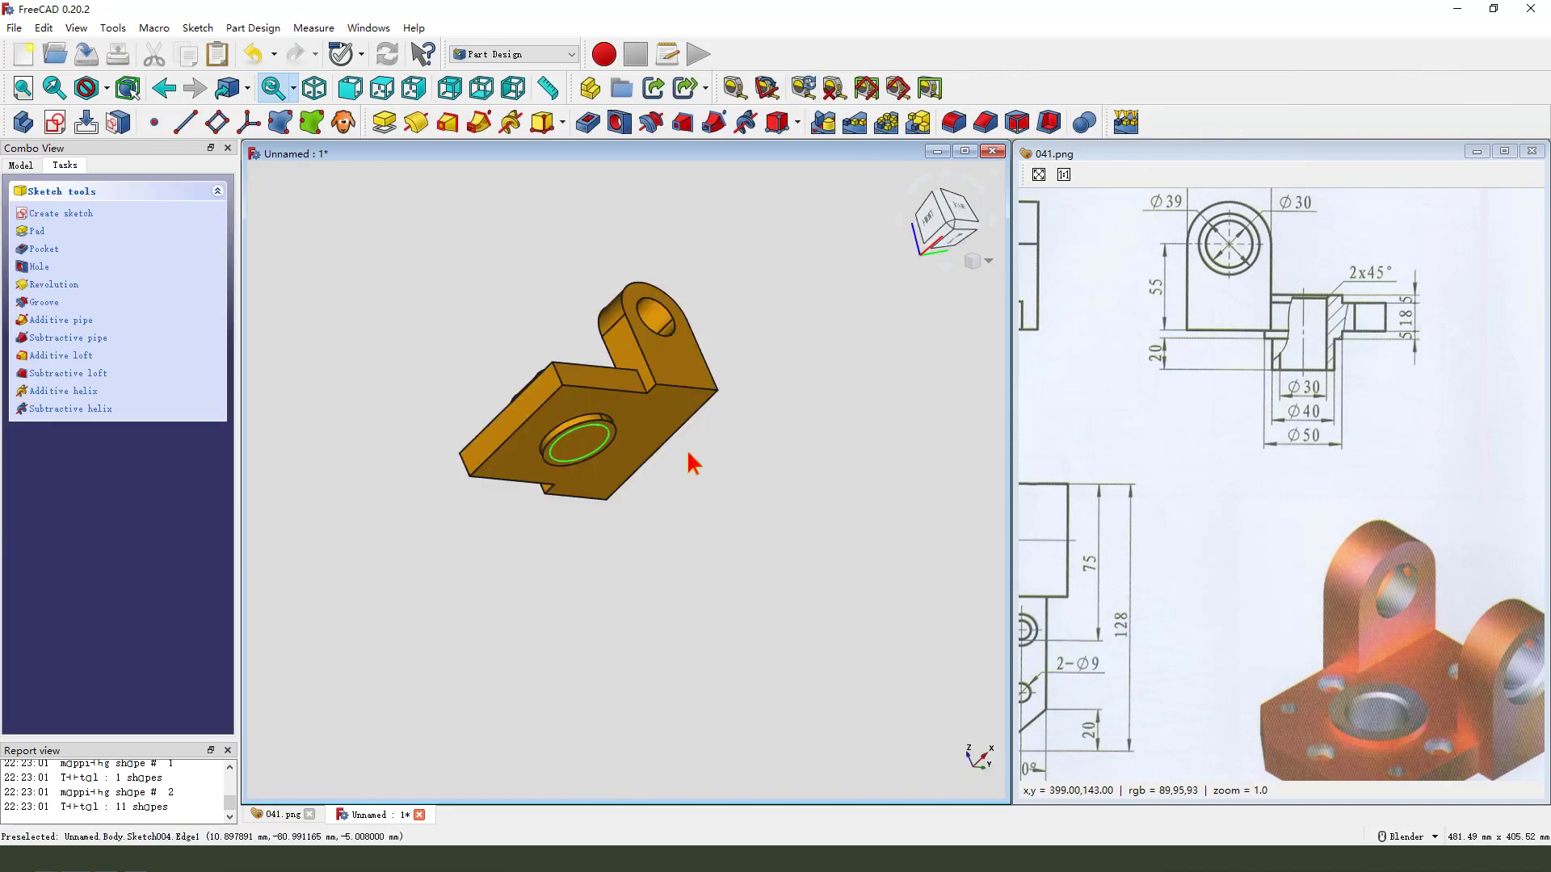
left_click(385, 124)
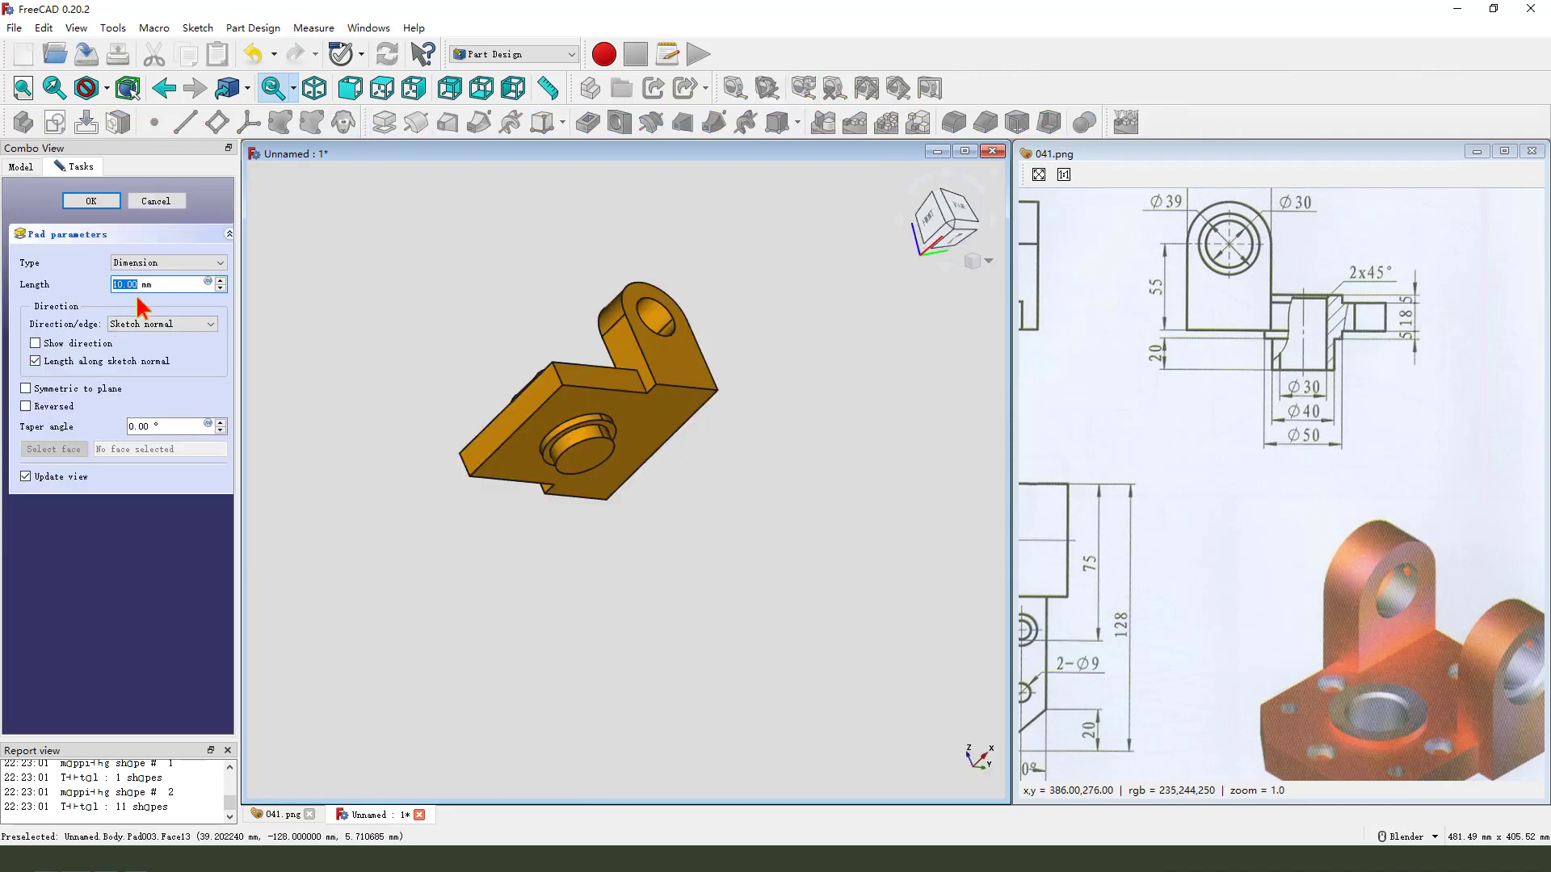
left_click(91, 201)
middle_click_drag(743, 526, 700, 488)
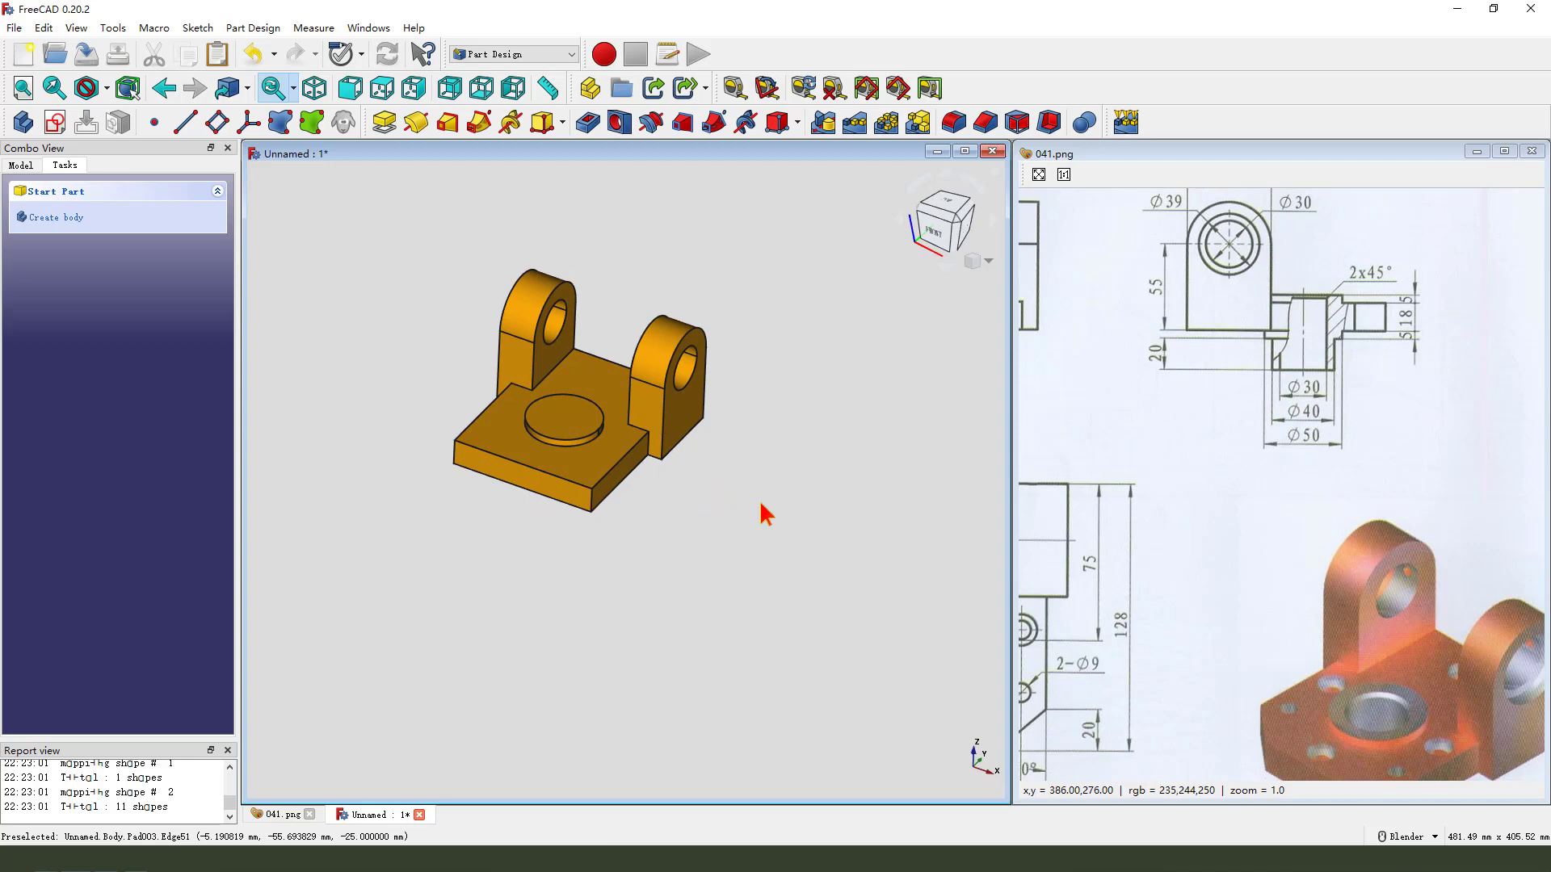
Examine the boss's central bore in the plan and side views of 041.png to find its diameter.
middle_click_drag(1135, 599, 1319, 562)
middle_click_drag(1215, 591, 1246, 565)
key("ctrl+alt+g")
left_click_drag(1170, 555, 1169, 575)
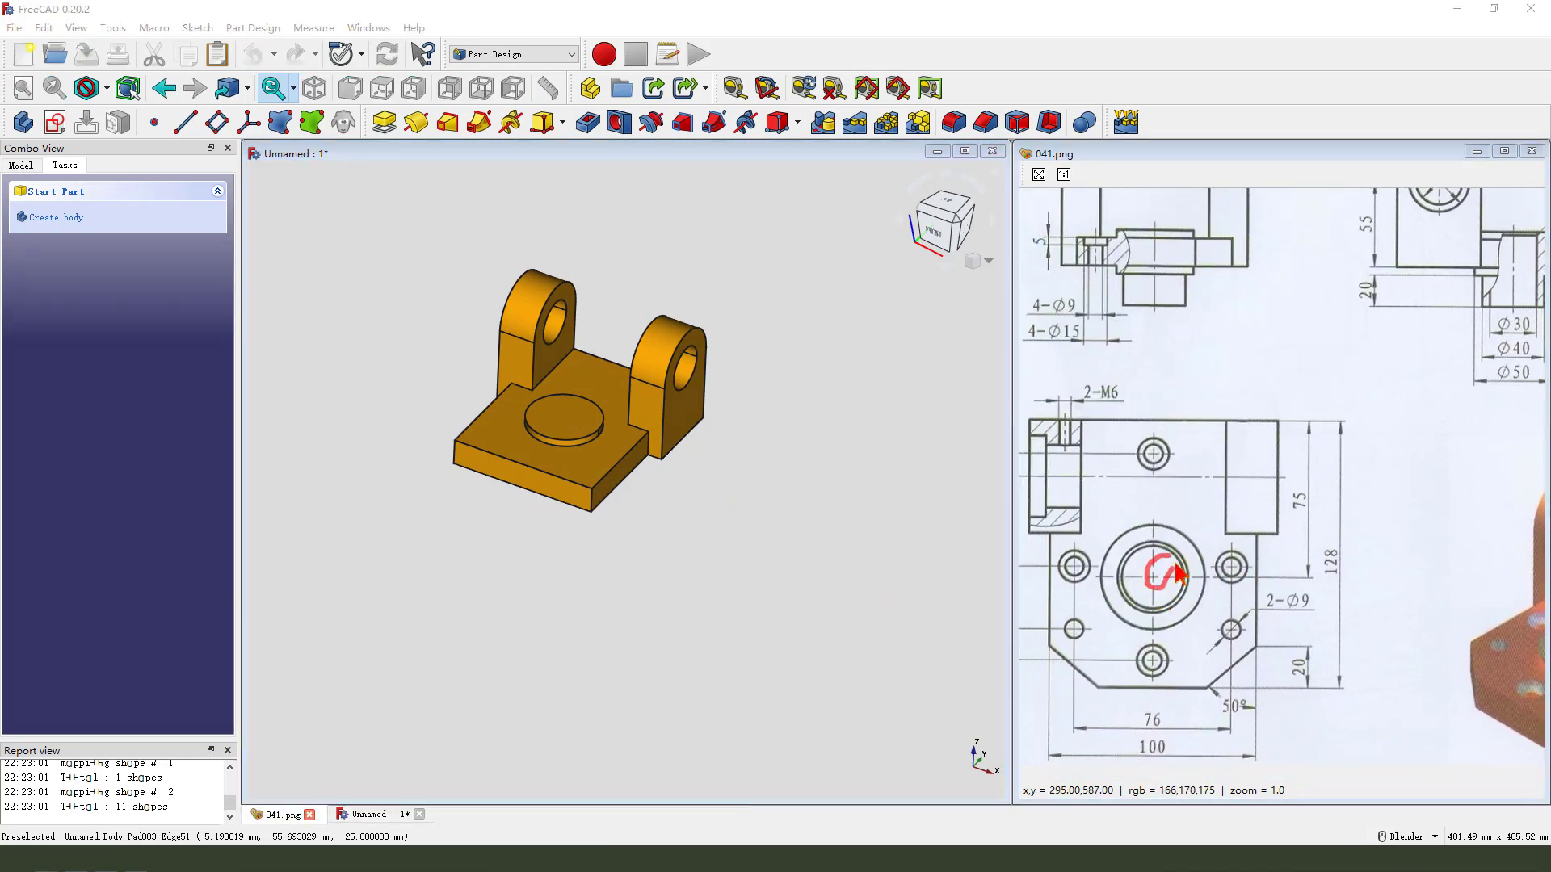
key("Escape")
middle_click_drag(1365, 435, 1226, 521)
key("ctrl+alt+g")
left_click_drag(1377, 396, 1390, 414)
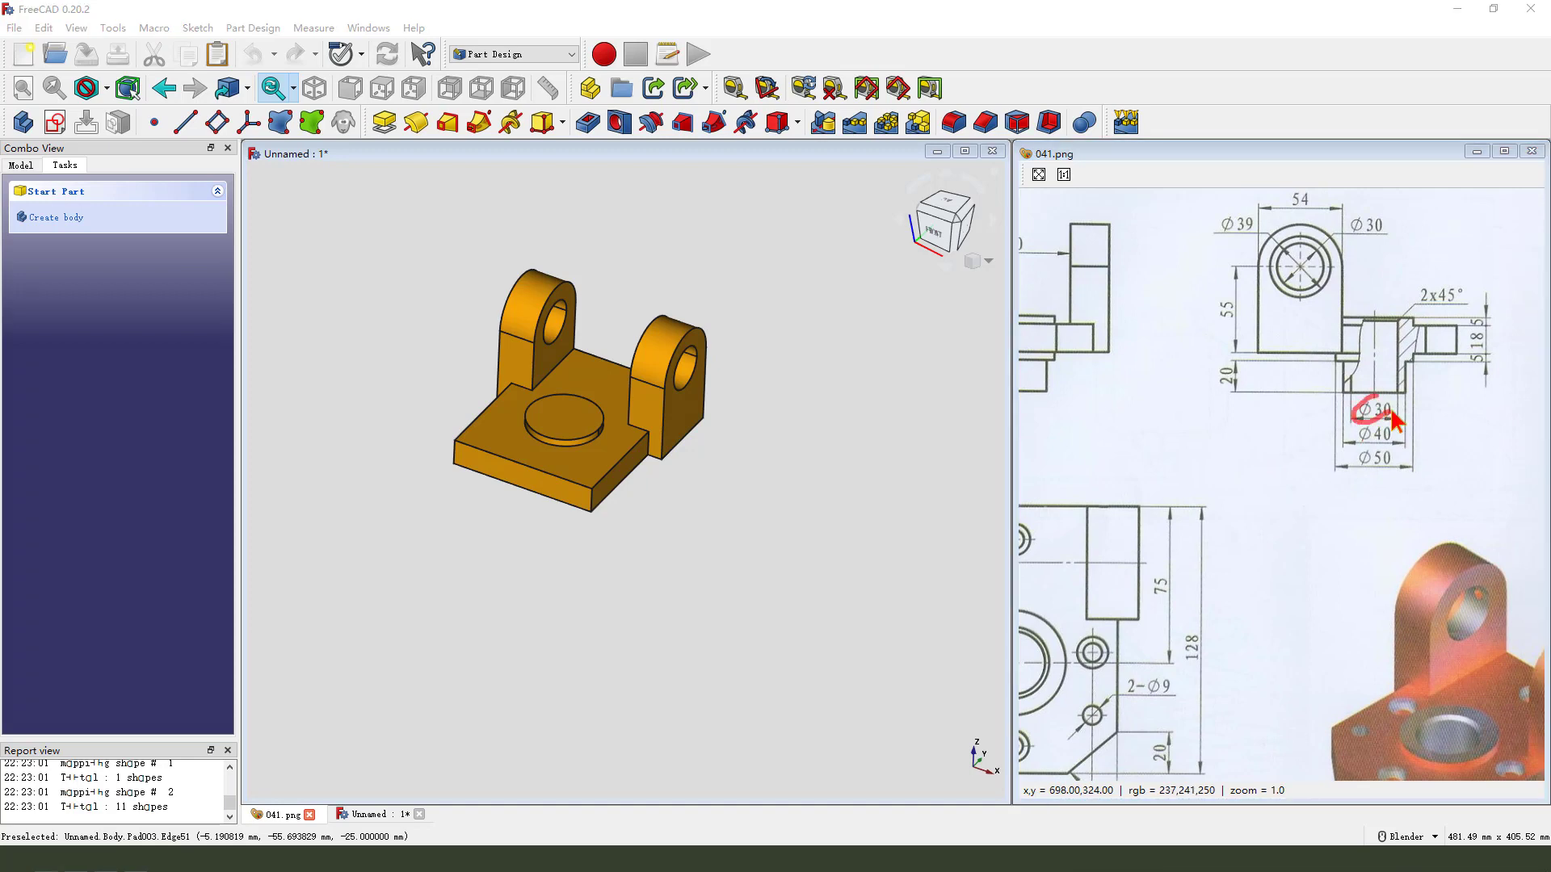
Start a sketch on the boss's top face and import its circular edge as external geometry.
left_click(563, 425)
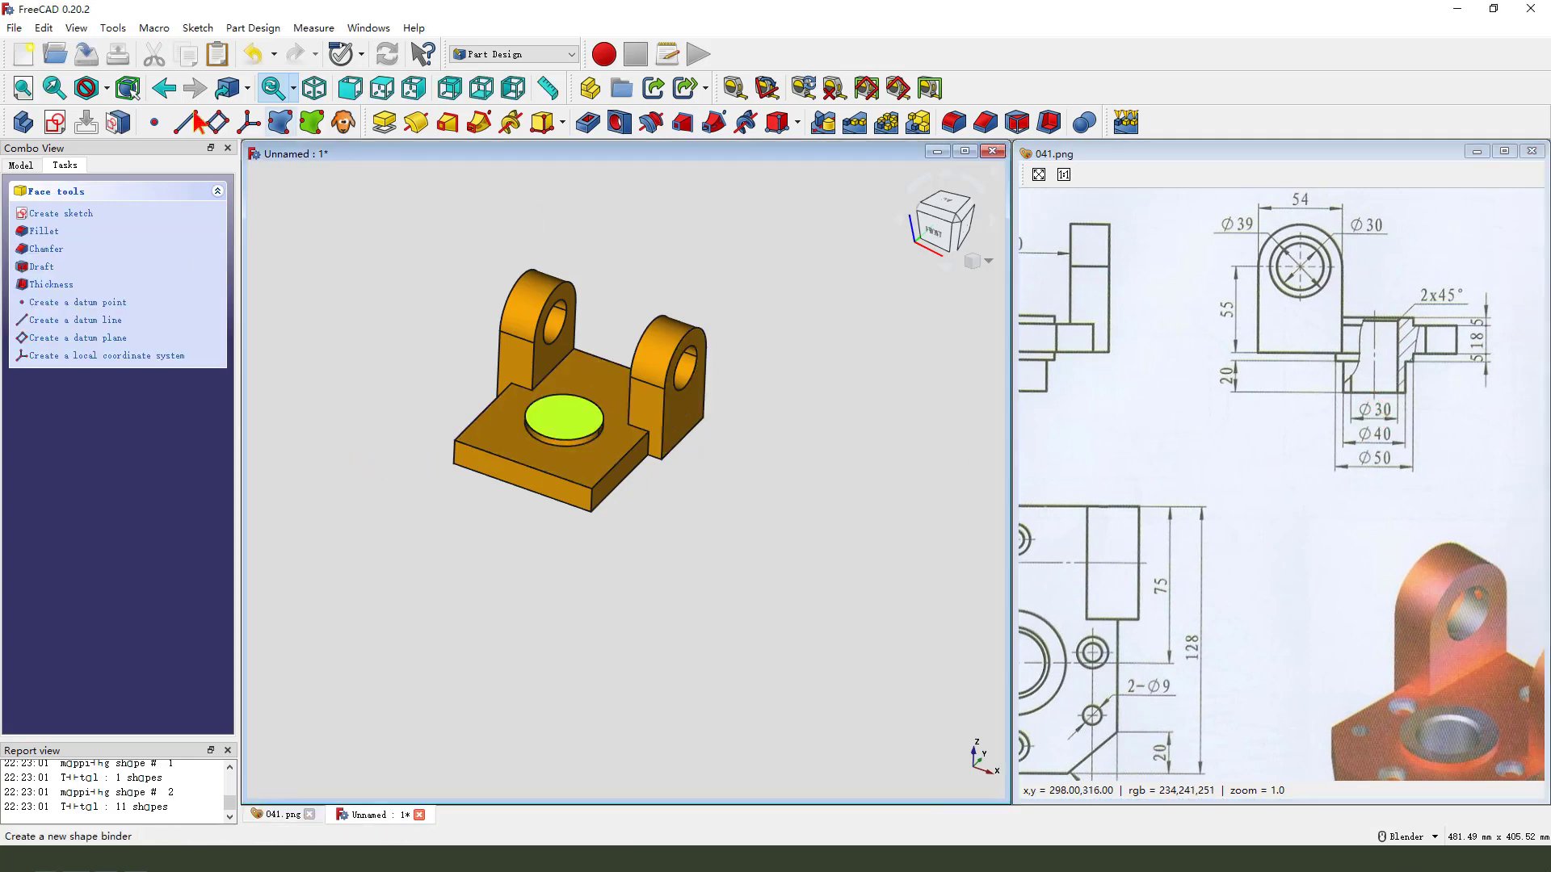
left_click(55, 122)
scroll(627, 475, "up", 1)
left_click(541, 122)
left_click(578, 428)
Sketch a circle at the centre of the boss's top face and constrain its diameter to 30 mm.
left_click(127, 122)
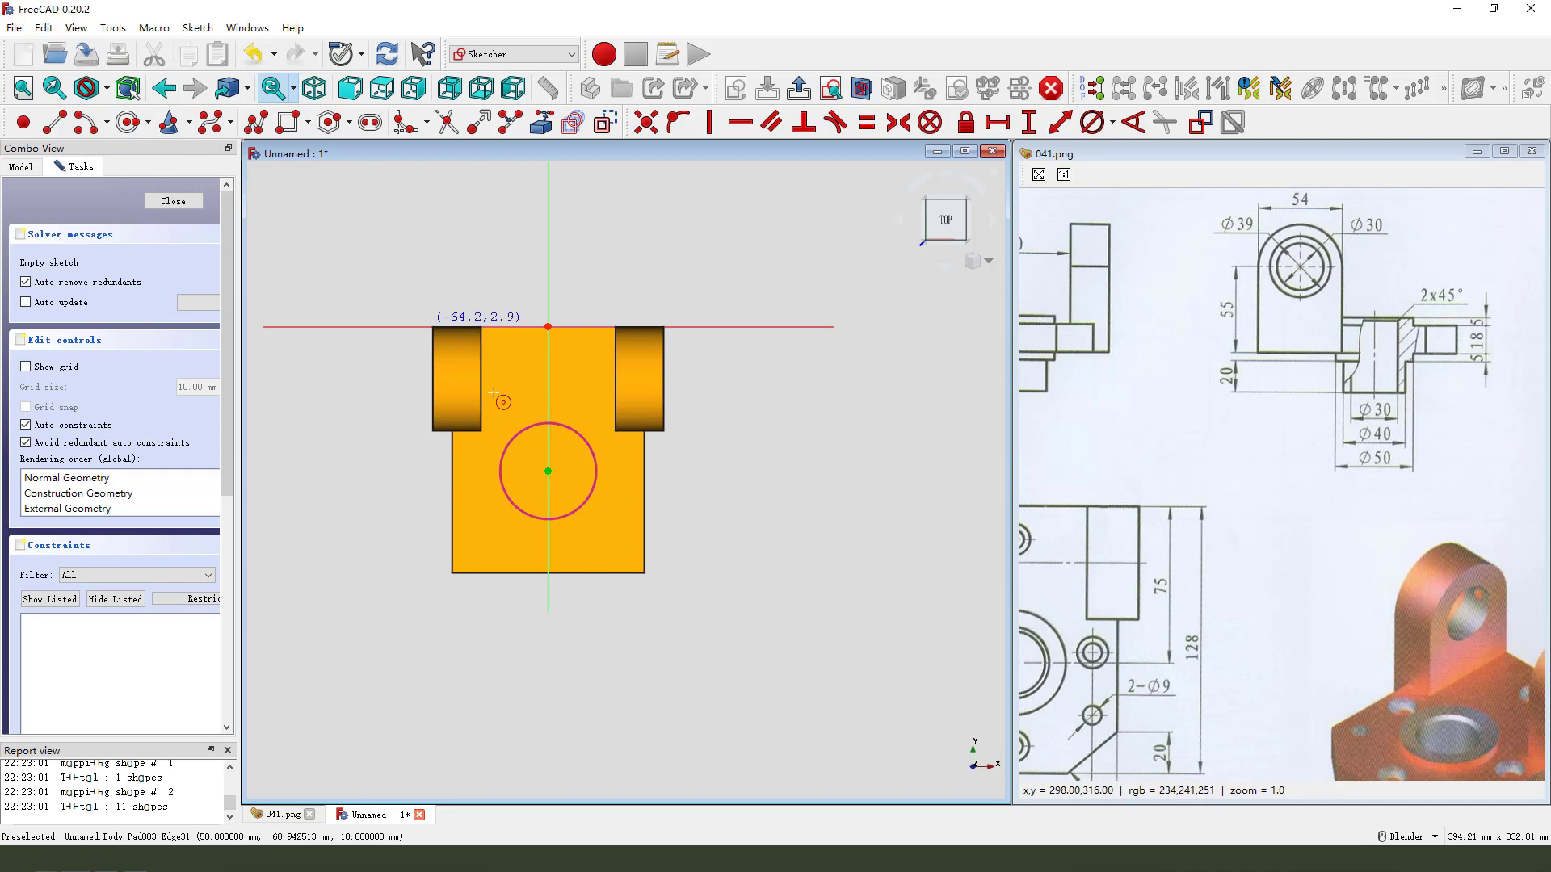
left_click(549, 472)
left_click(566, 490)
right_click(594, 474)
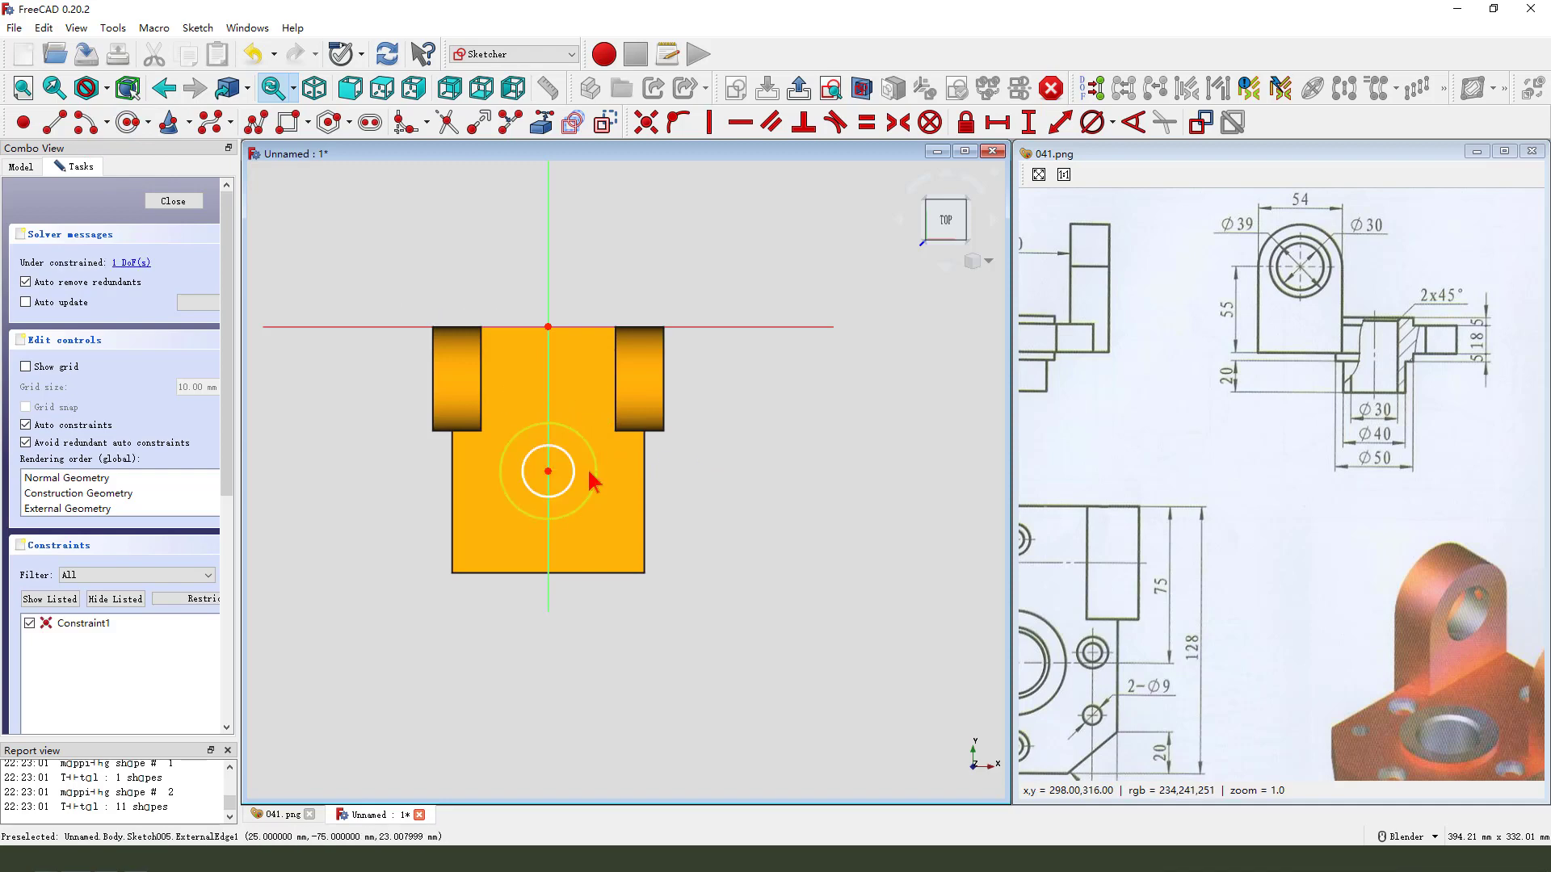
left_click(574, 466)
left_click(1092, 123)
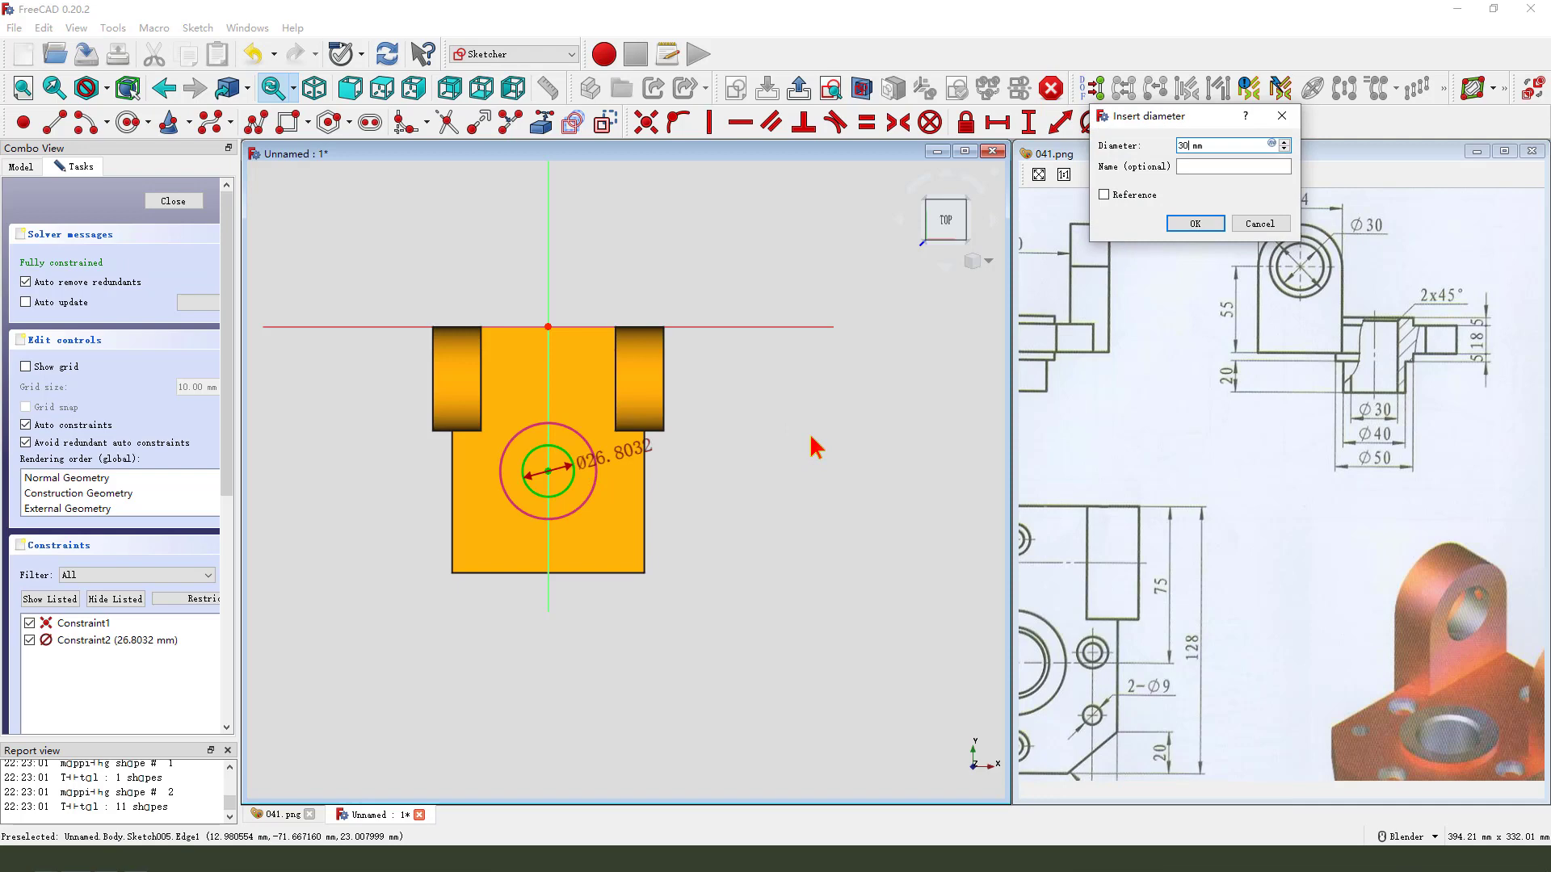
type("30")
key("Return")
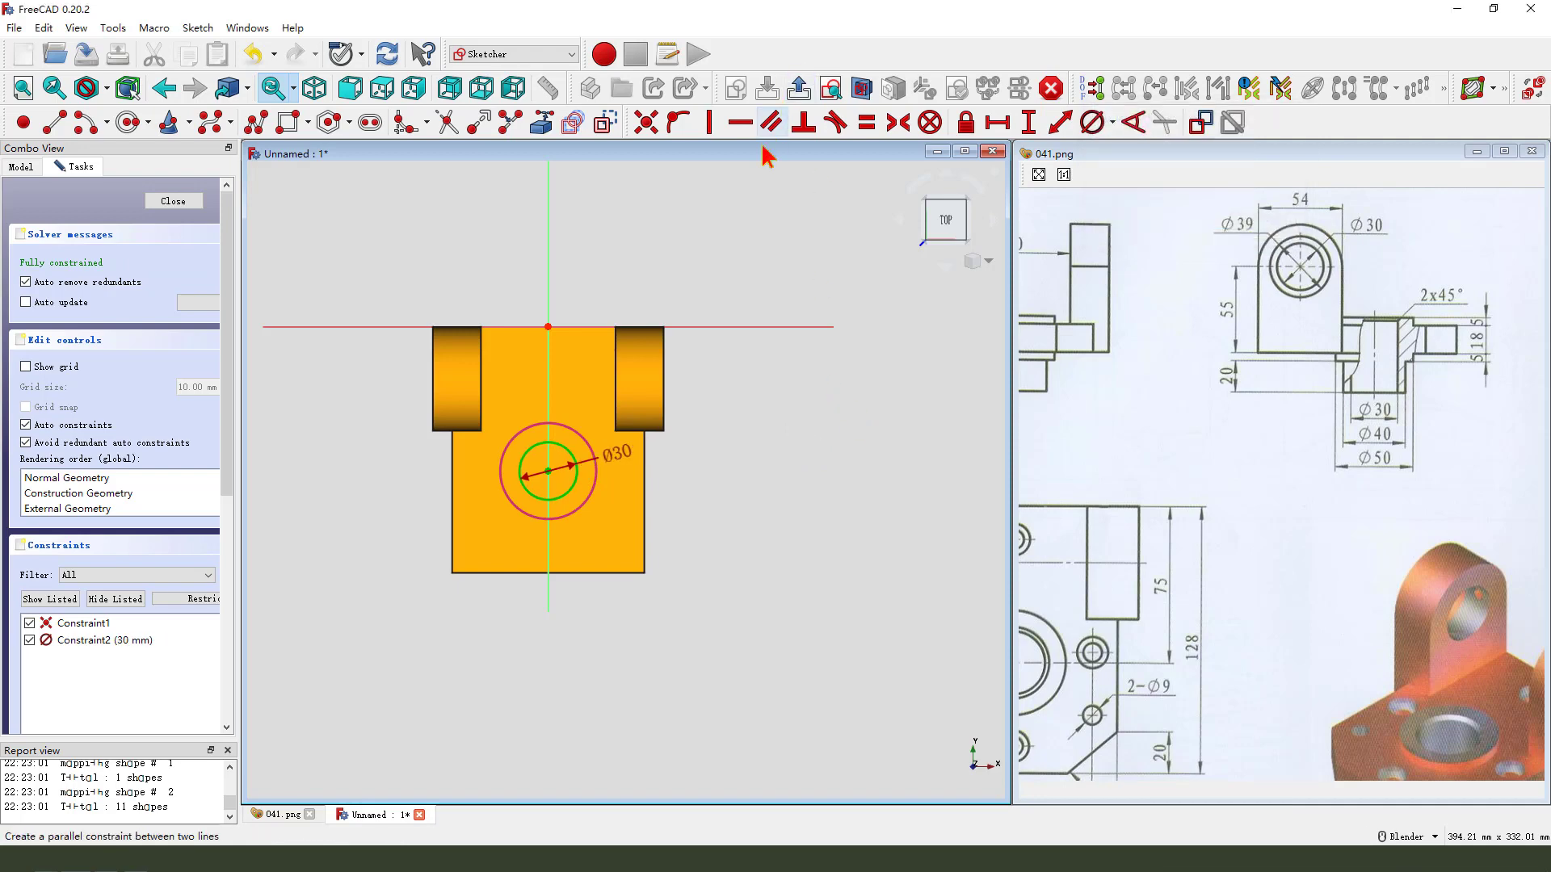
Finish the sketch and cut the 30 mm circle as a Through all pocket down the boss.
left_click(192, 203)
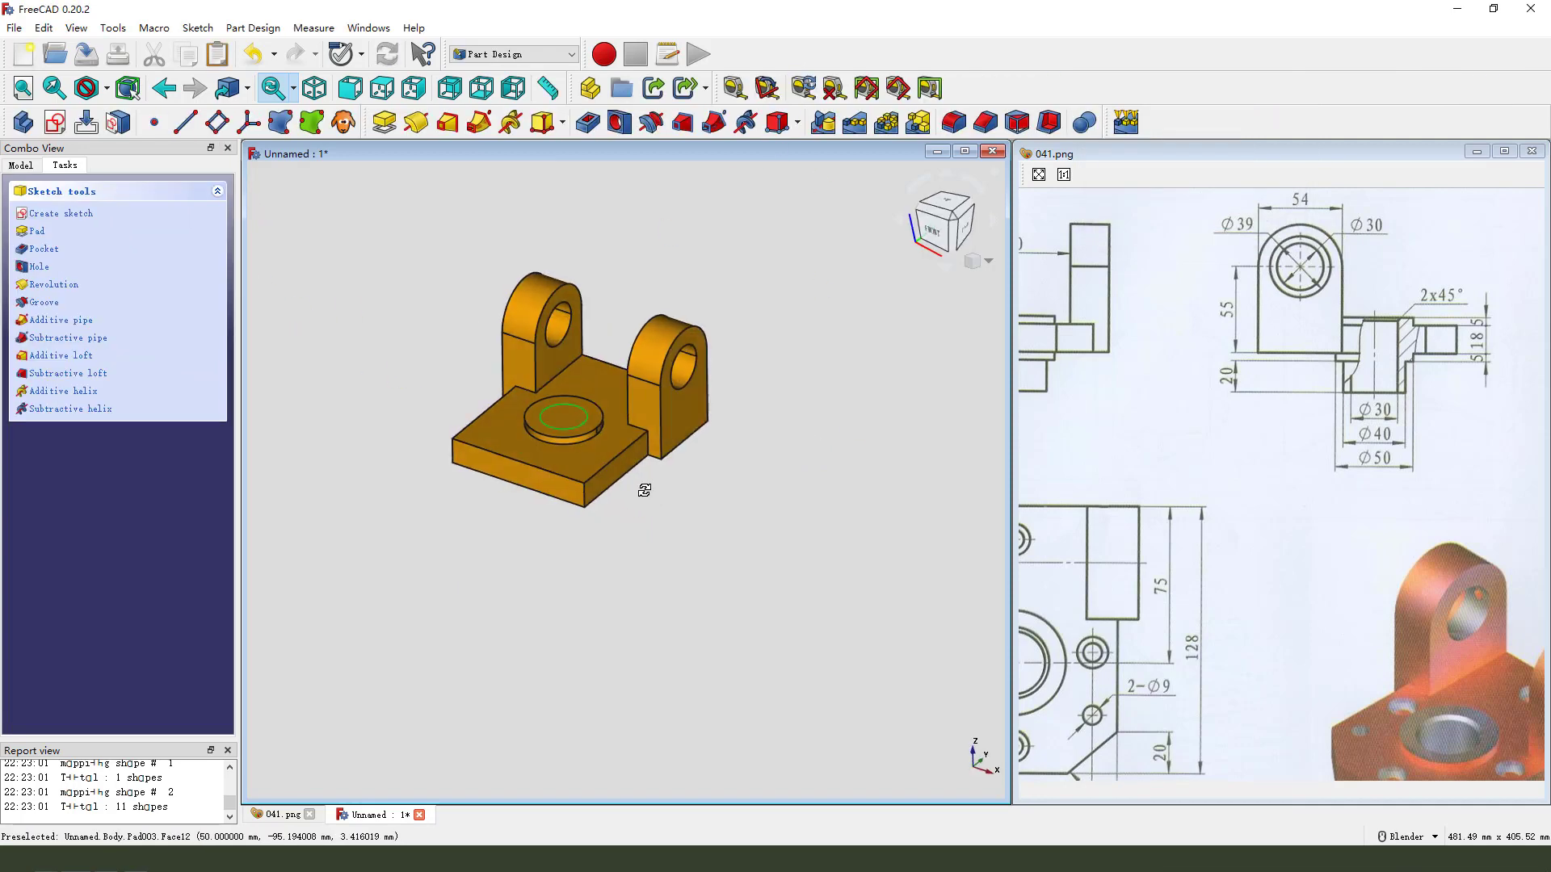
left_click(589, 124)
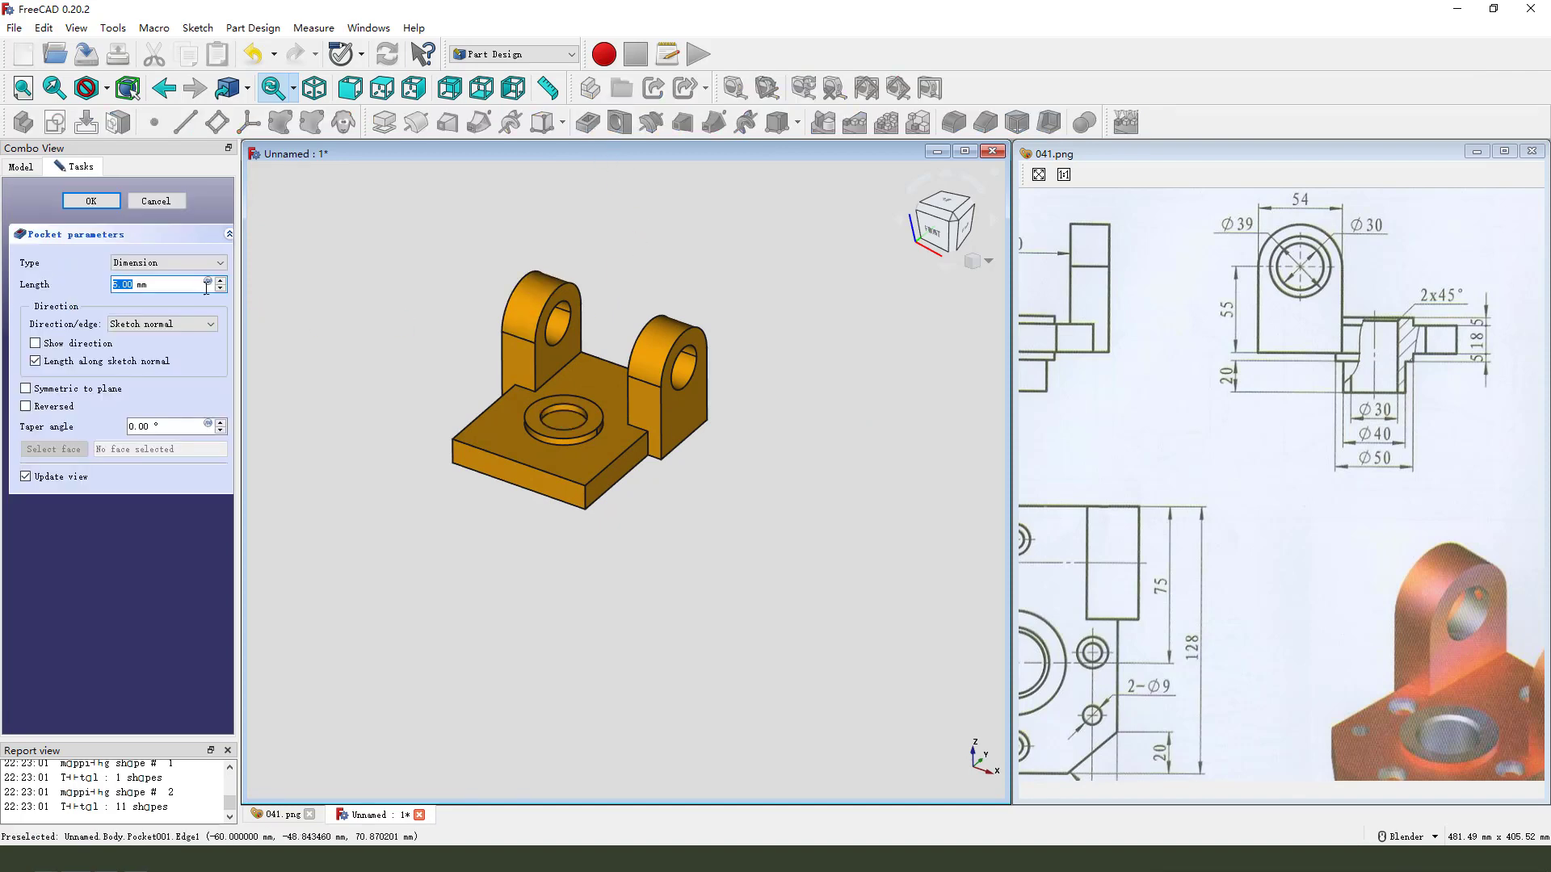
left_click(162, 265)
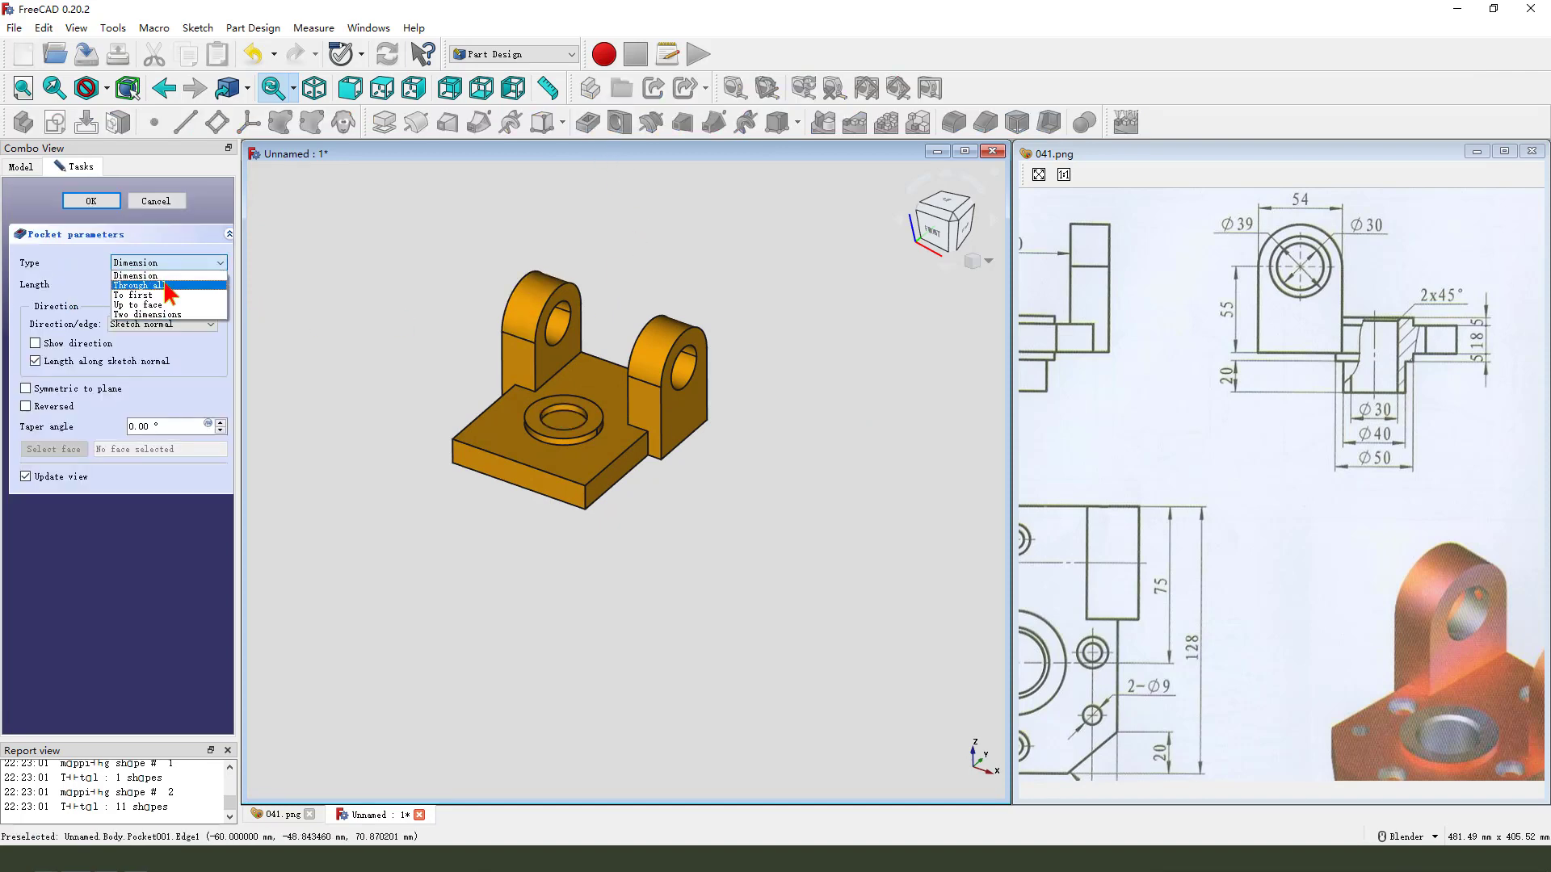
left_click(161, 285)
mouse_move(555, 509)
middle_mouse_down()
mouse_move(584, 502)
mouse_move(512, 514)
mouse_move(647, 312)
mouse_move(565, 404)
mouse_move(534, 491)
middle_mouse_up()
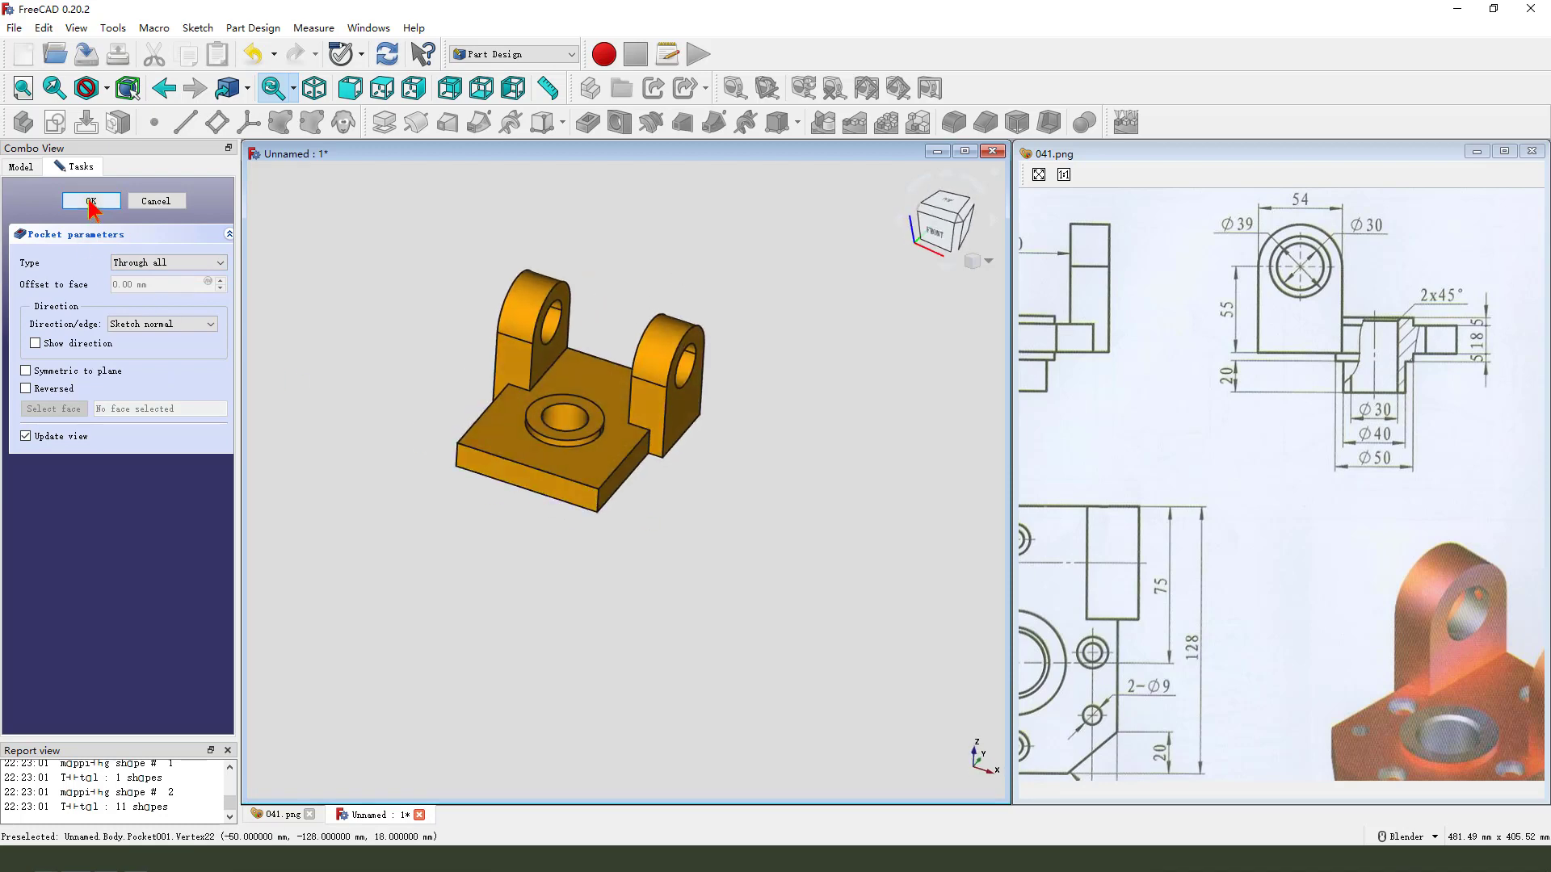
left_click(90, 200)
mouse_move(790, 520)
middle_mouse_down()
mouse_move(751, 505)
mouse_move(832, 546)
middle_mouse_up()
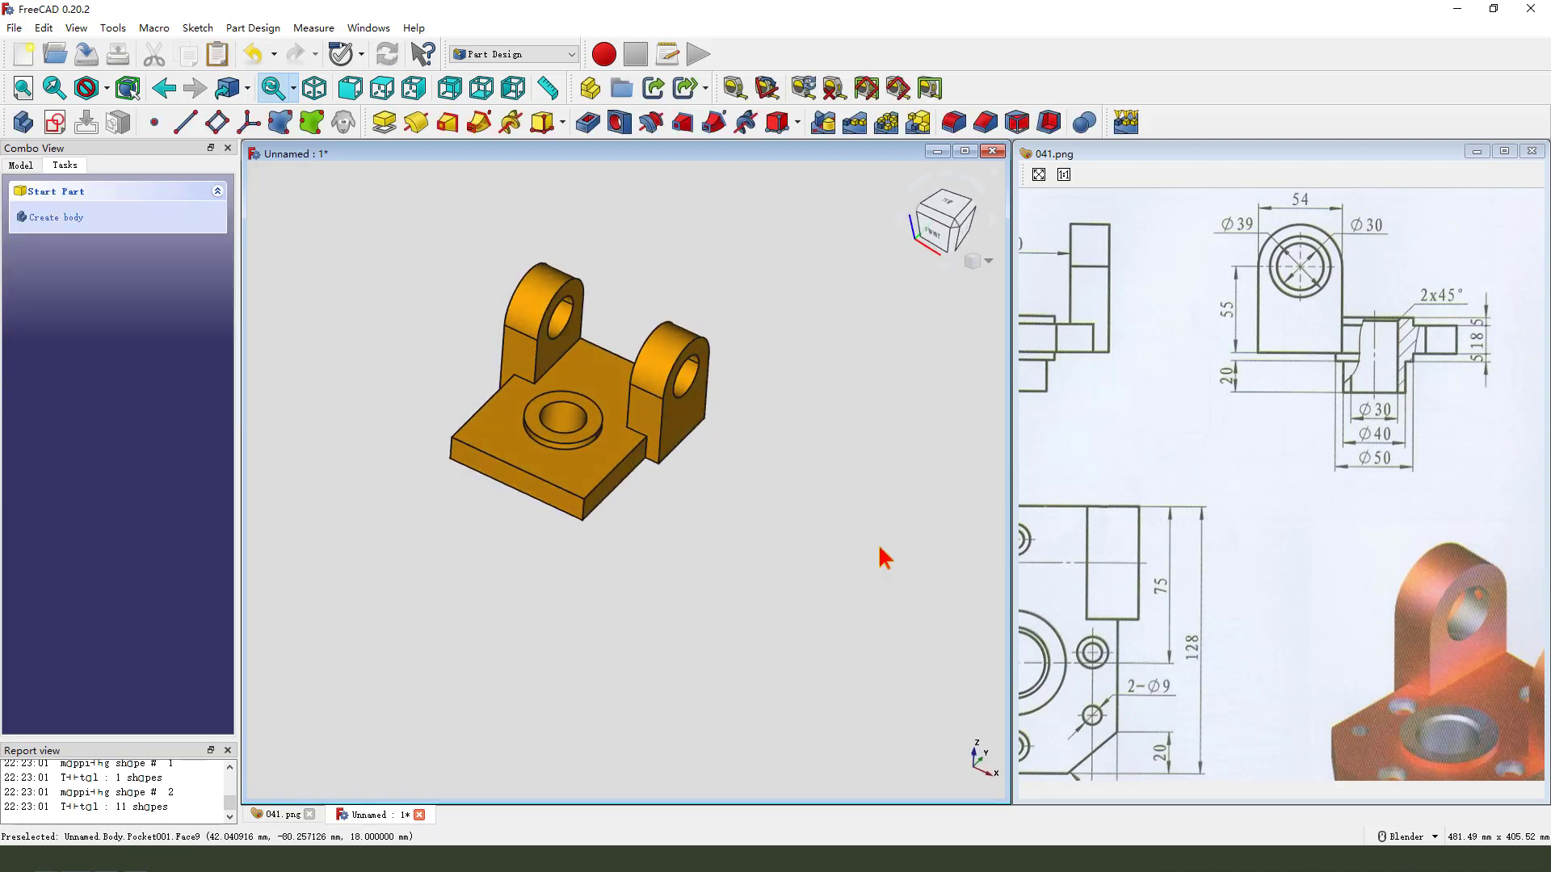
Chamfer the base plate's two front vertical corner edges by distance and angle, with a size of 20 mm and an angle of 50°.
mouse_move(1171, 571)
left_mouse_down()
mouse_move(1103, 522)
mouse_move(1264, 491)
left_mouse_up()
middle_click_drag(1264, 491, 1325, 450)
mouse_move(1302, 601)
left_mouse_down()
mouse_move(1226, 656)
mouse_move(1302, 602)
left_mouse_up()
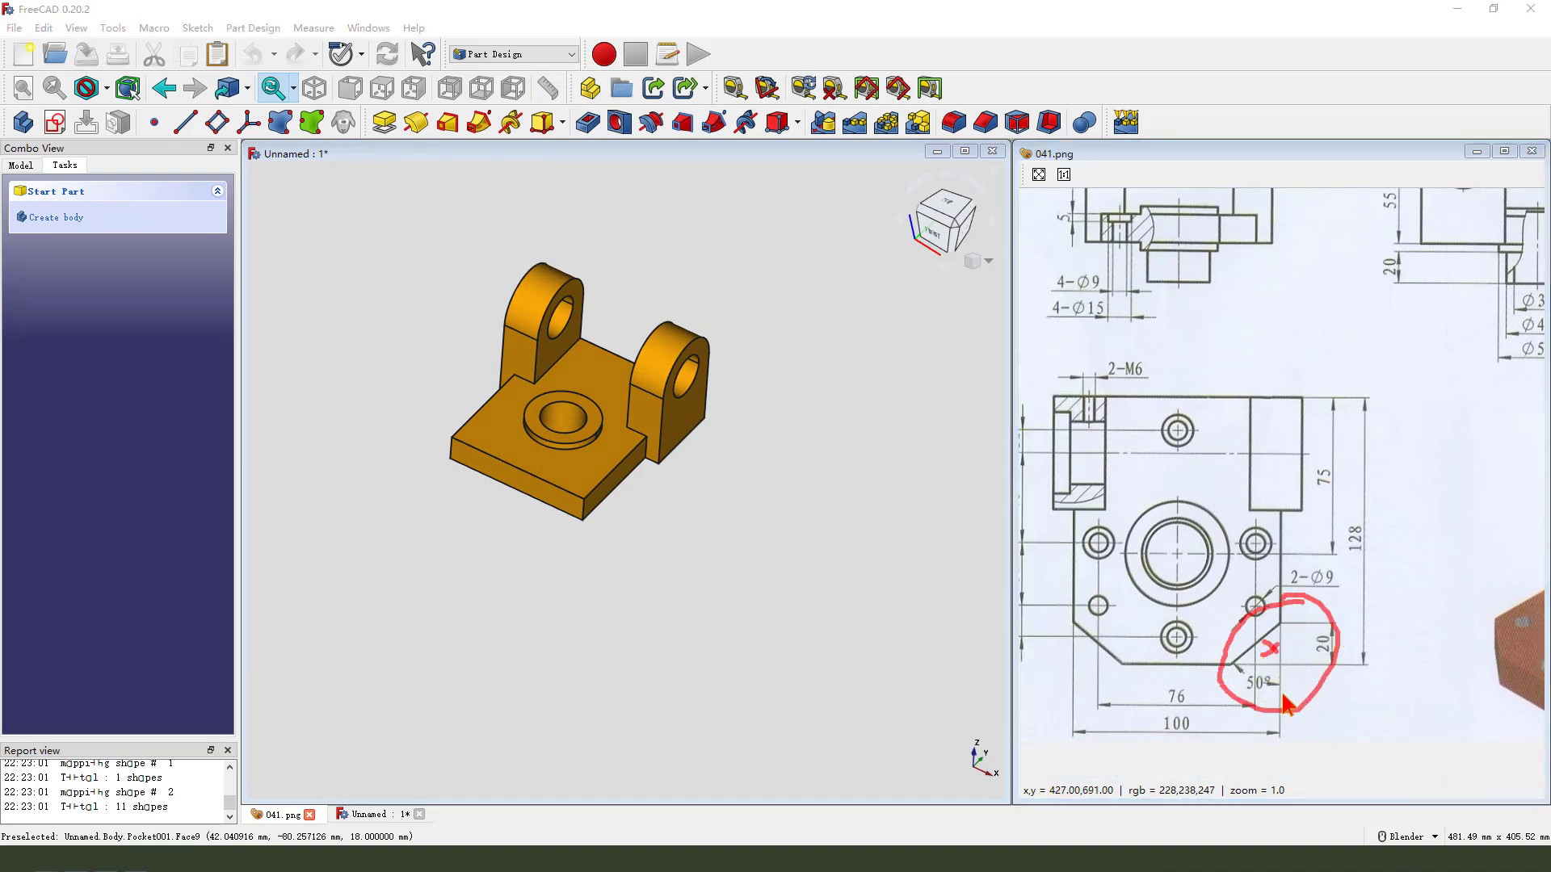
key("Escape")
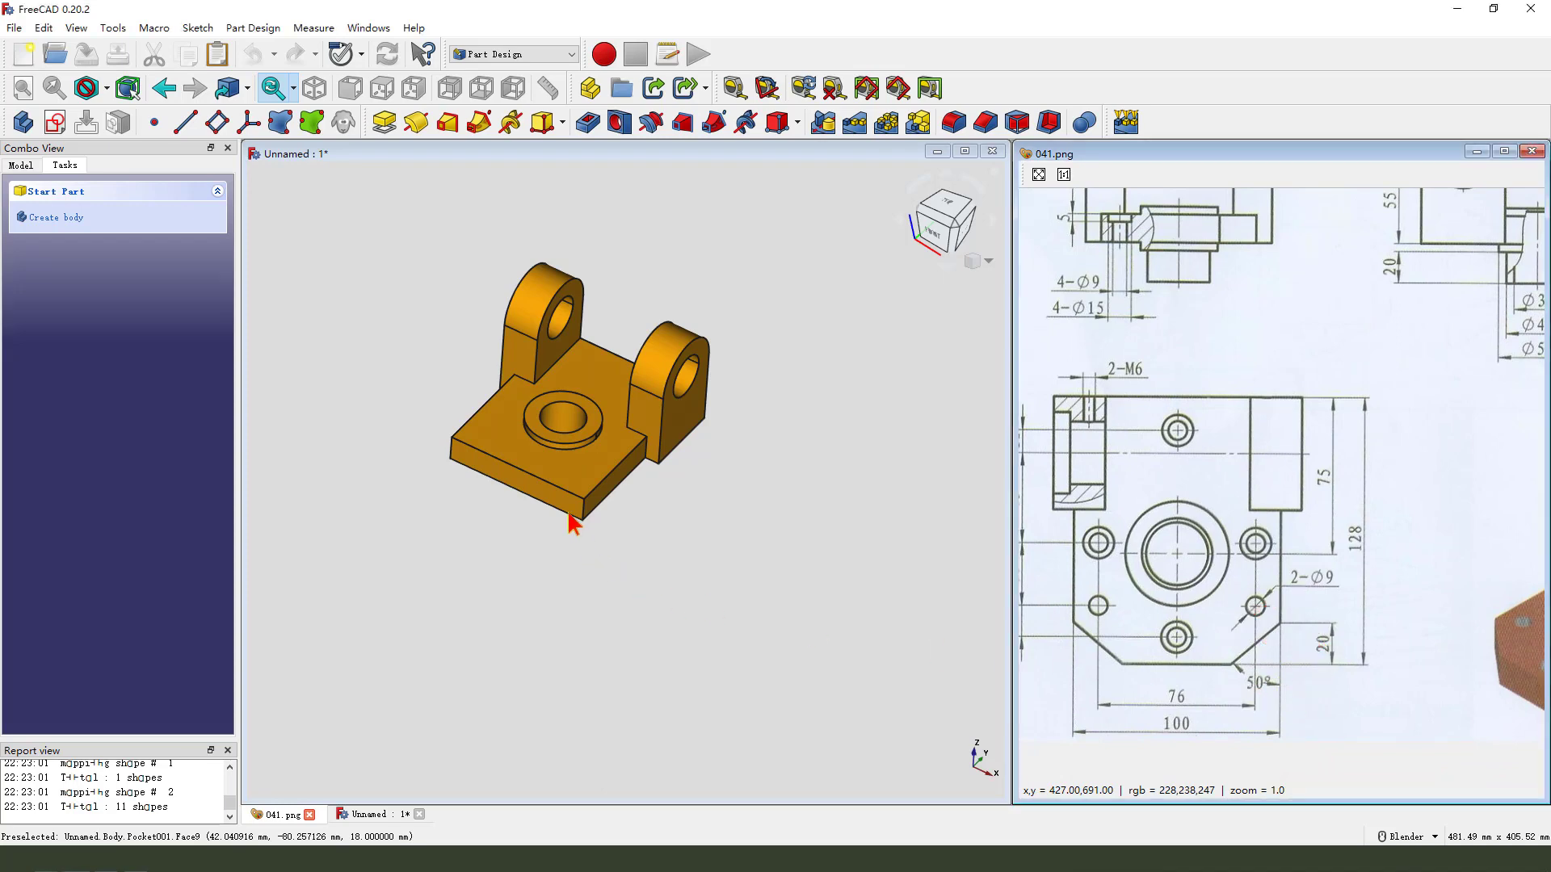
left_click(581, 509)
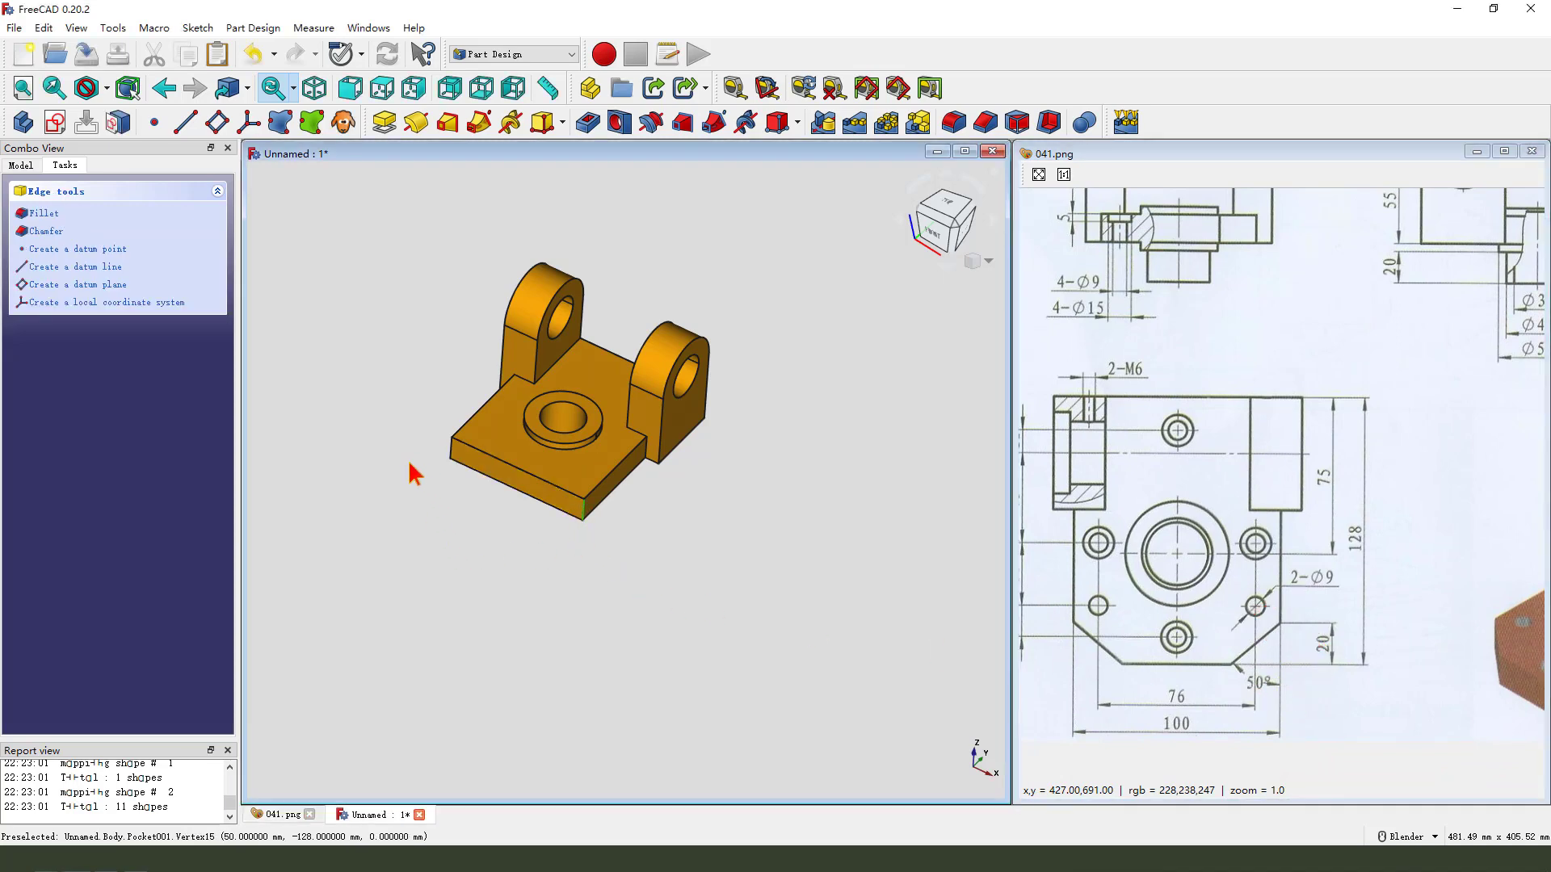
left_click(450, 447, "ctrl")
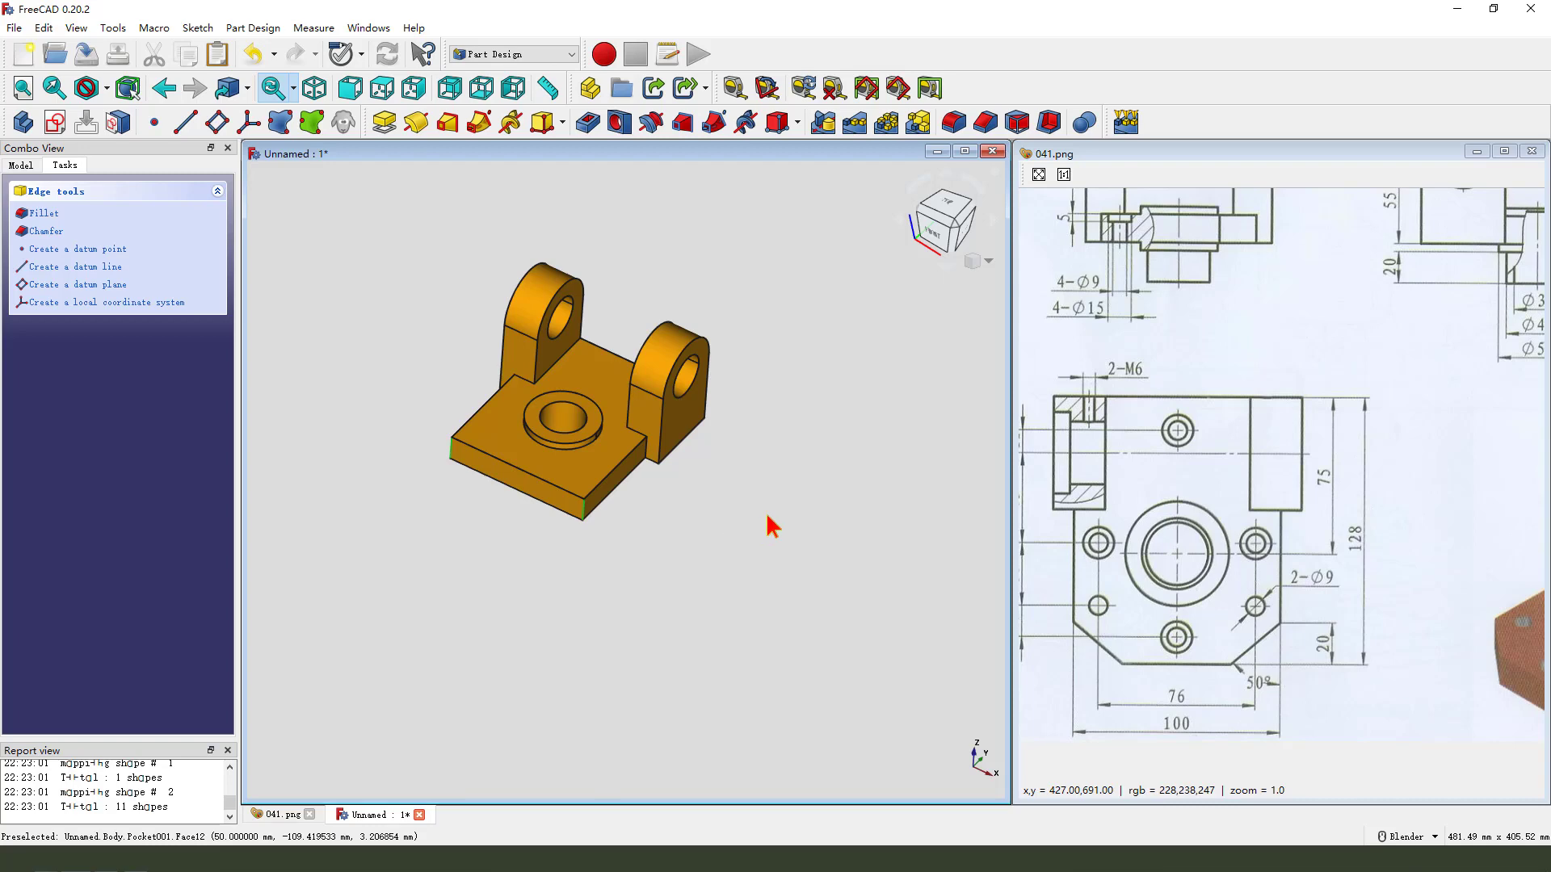
left_click(984, 122)
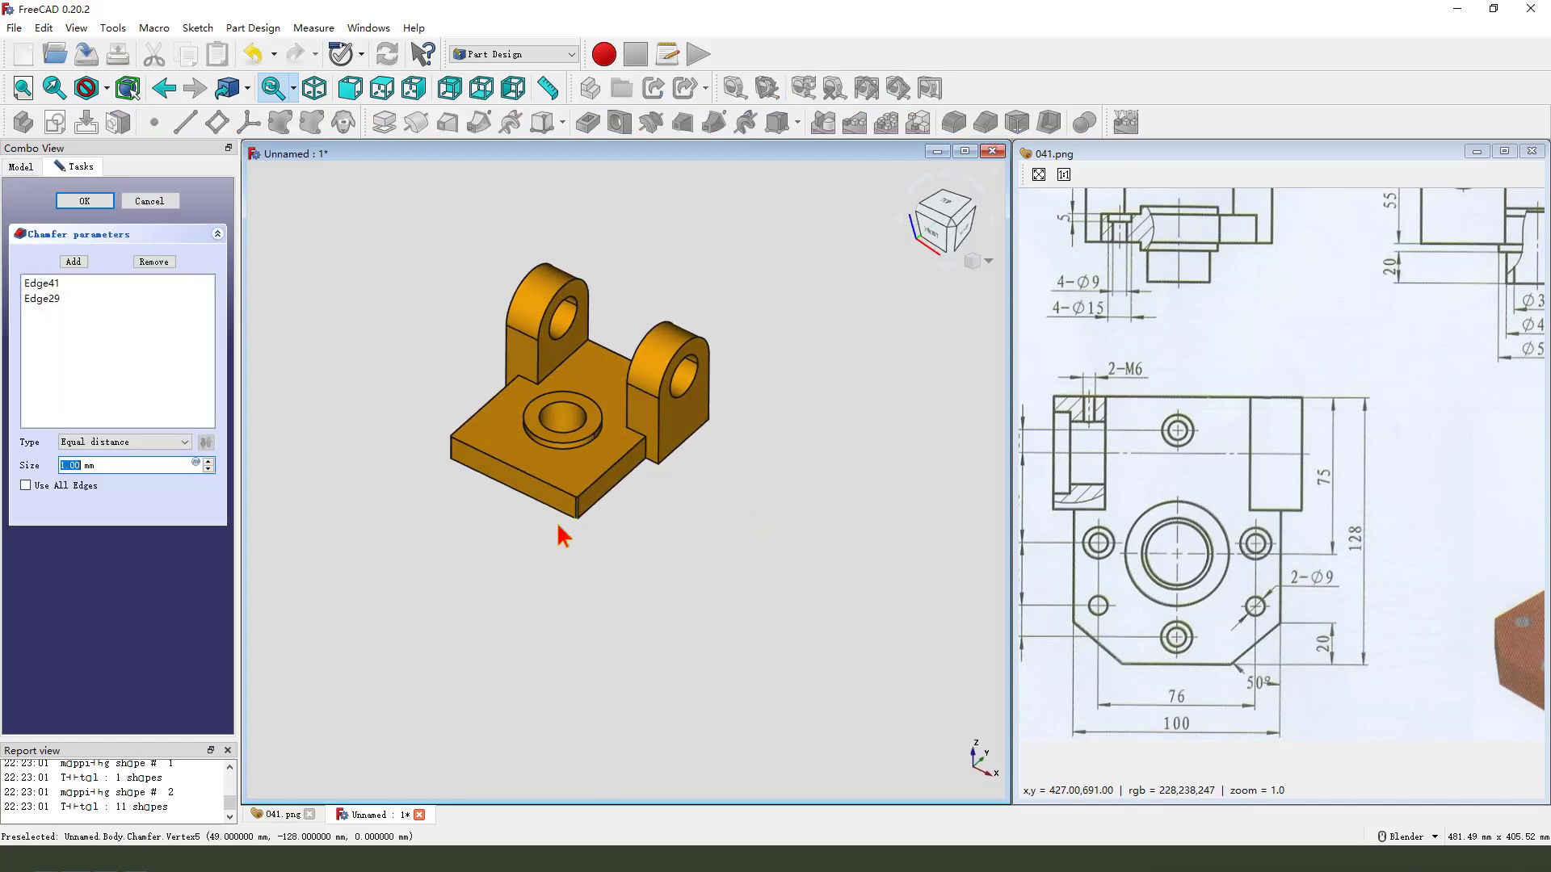
left_click(129, 444)
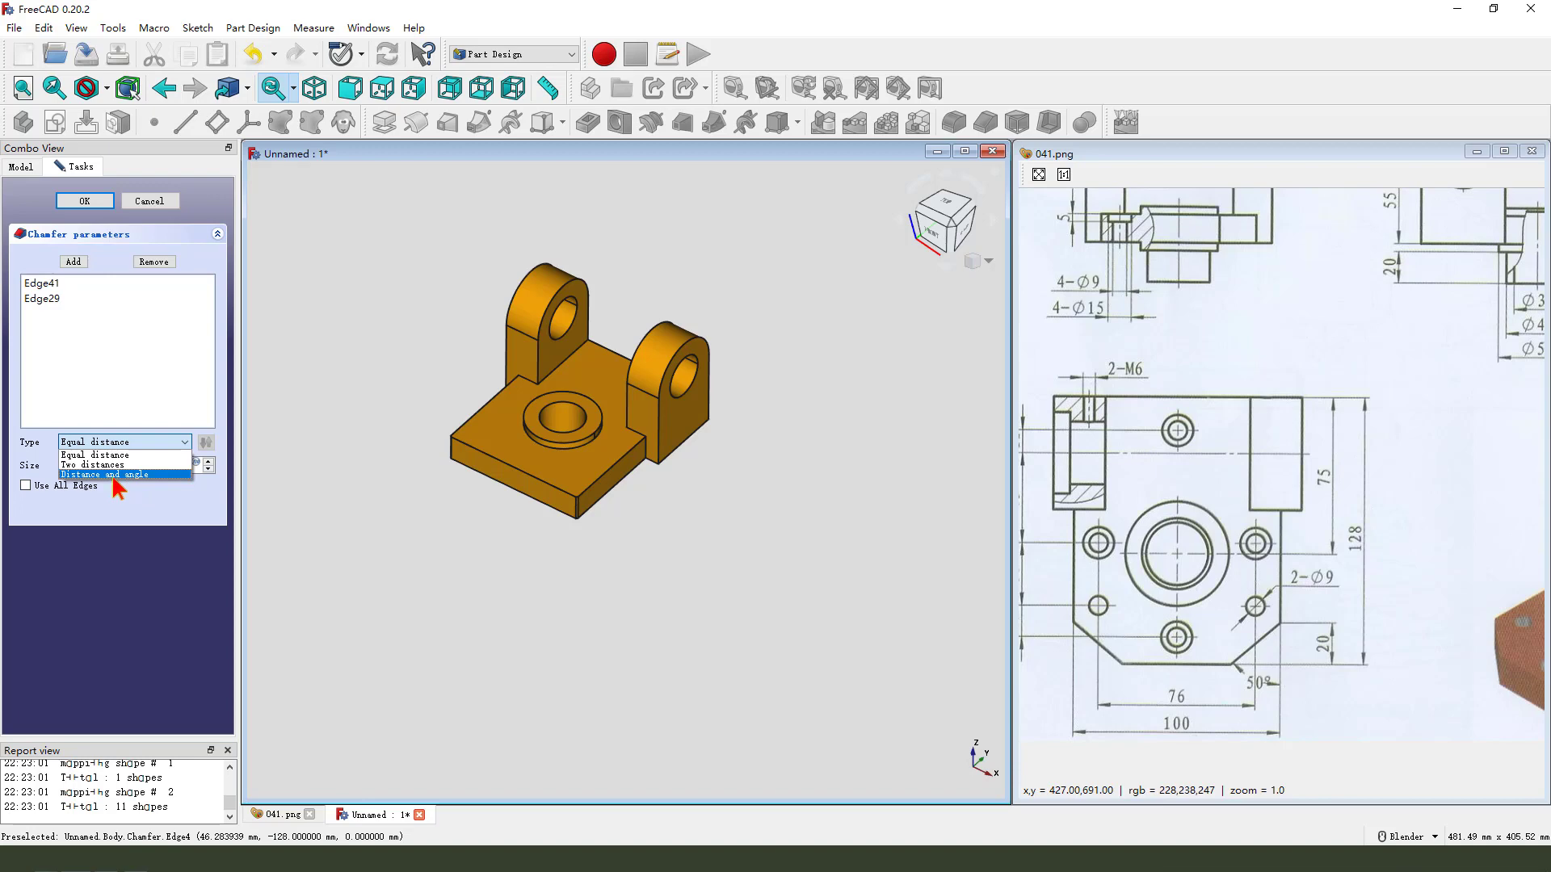
left_click(112, 474)
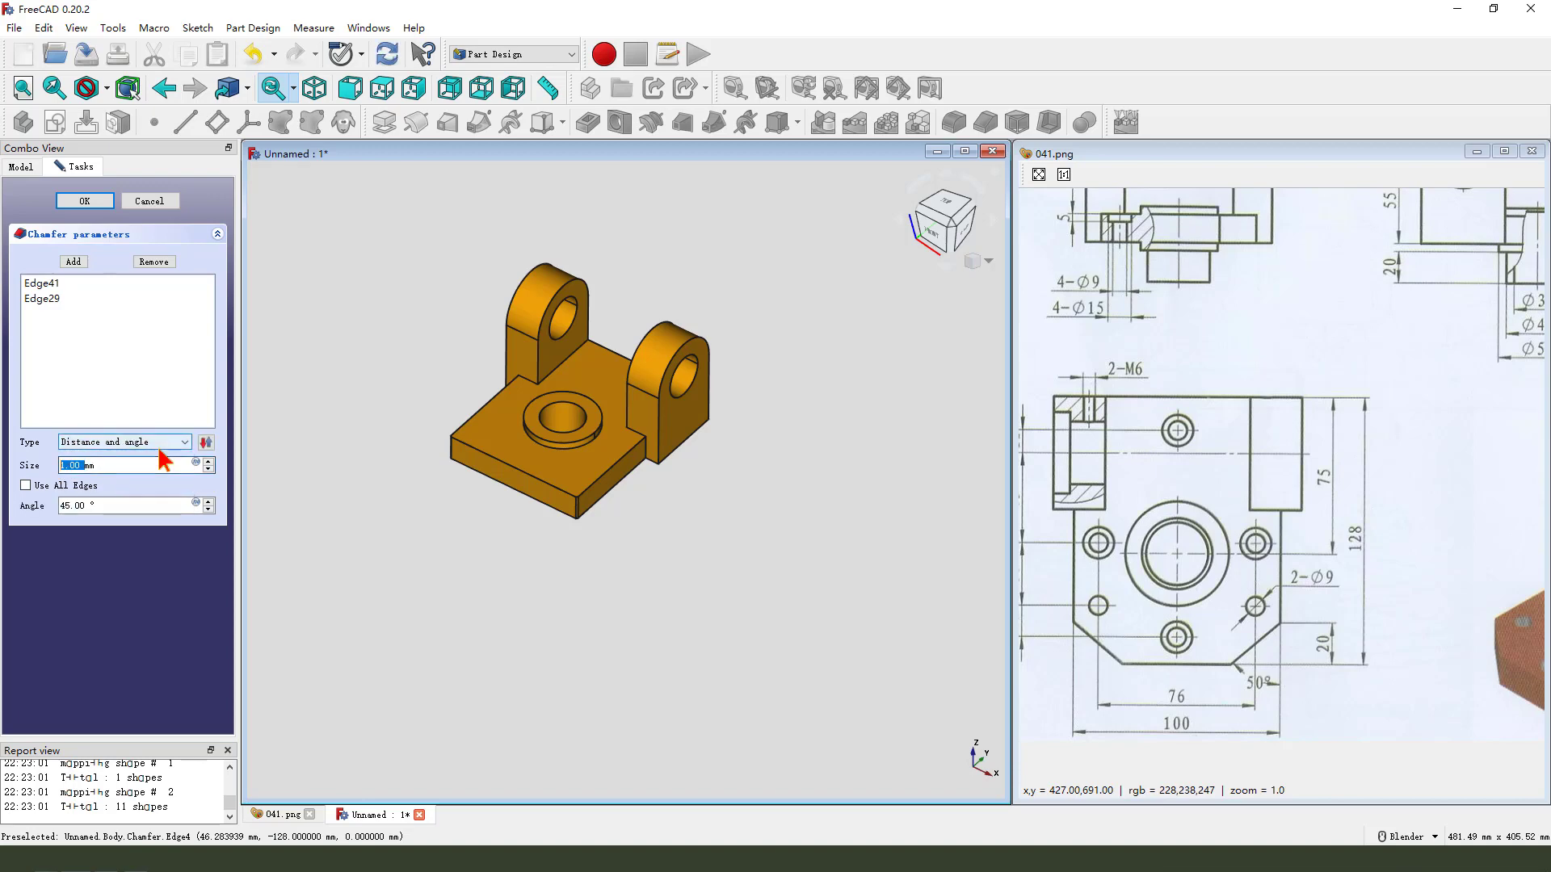
left_click(128, 506)
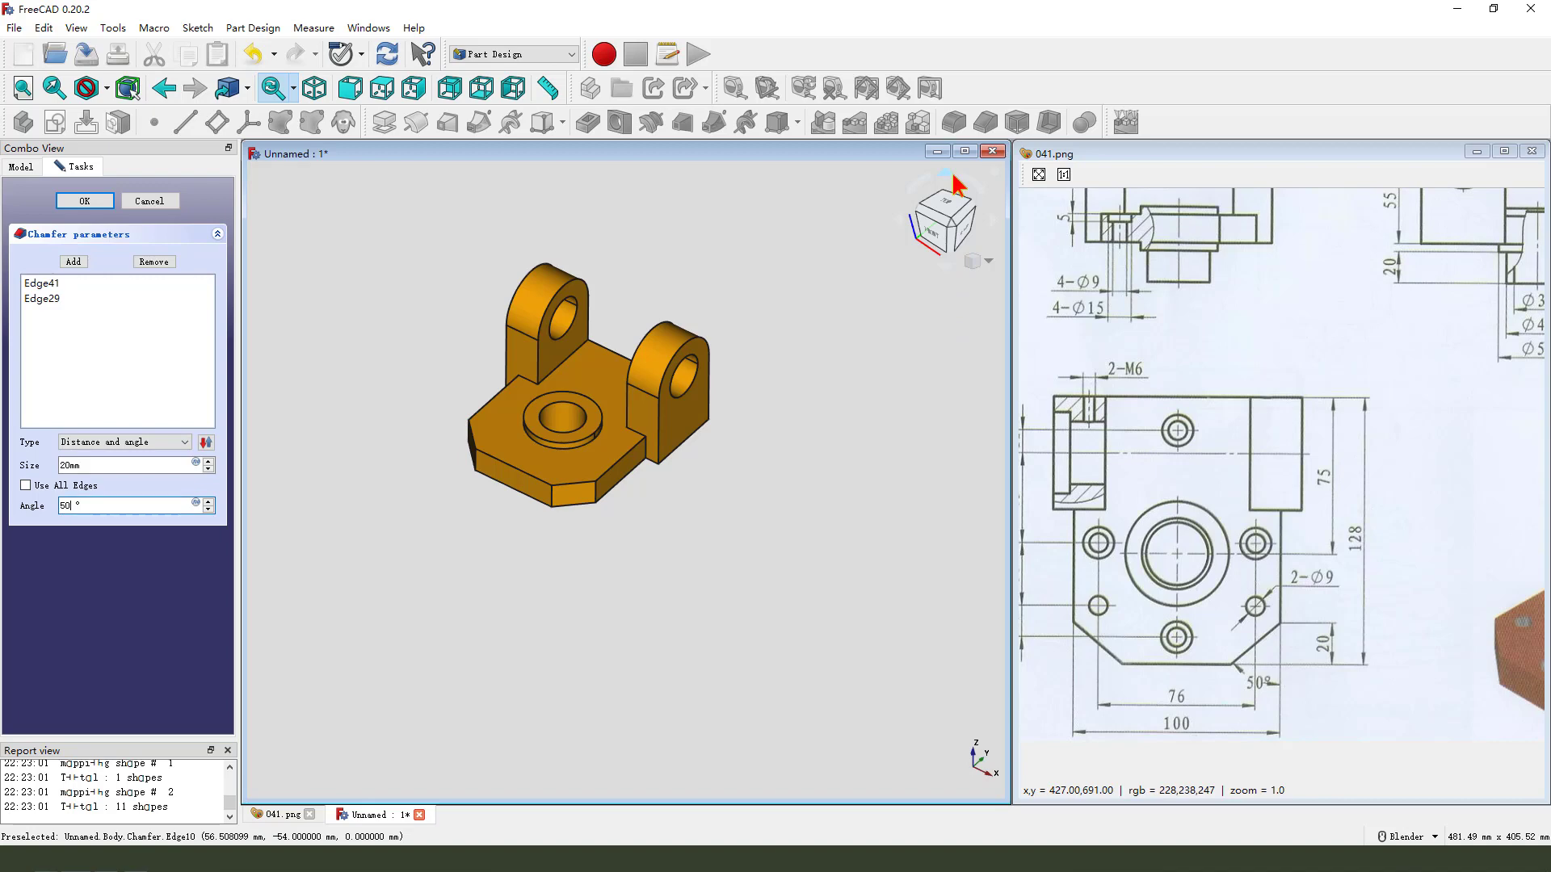
In the top view, flip the chamfer direction so the 20 mm size runs along the plate's front edge, and accept the chamfer.
middle_click_drag(742, 357, 674, 443)
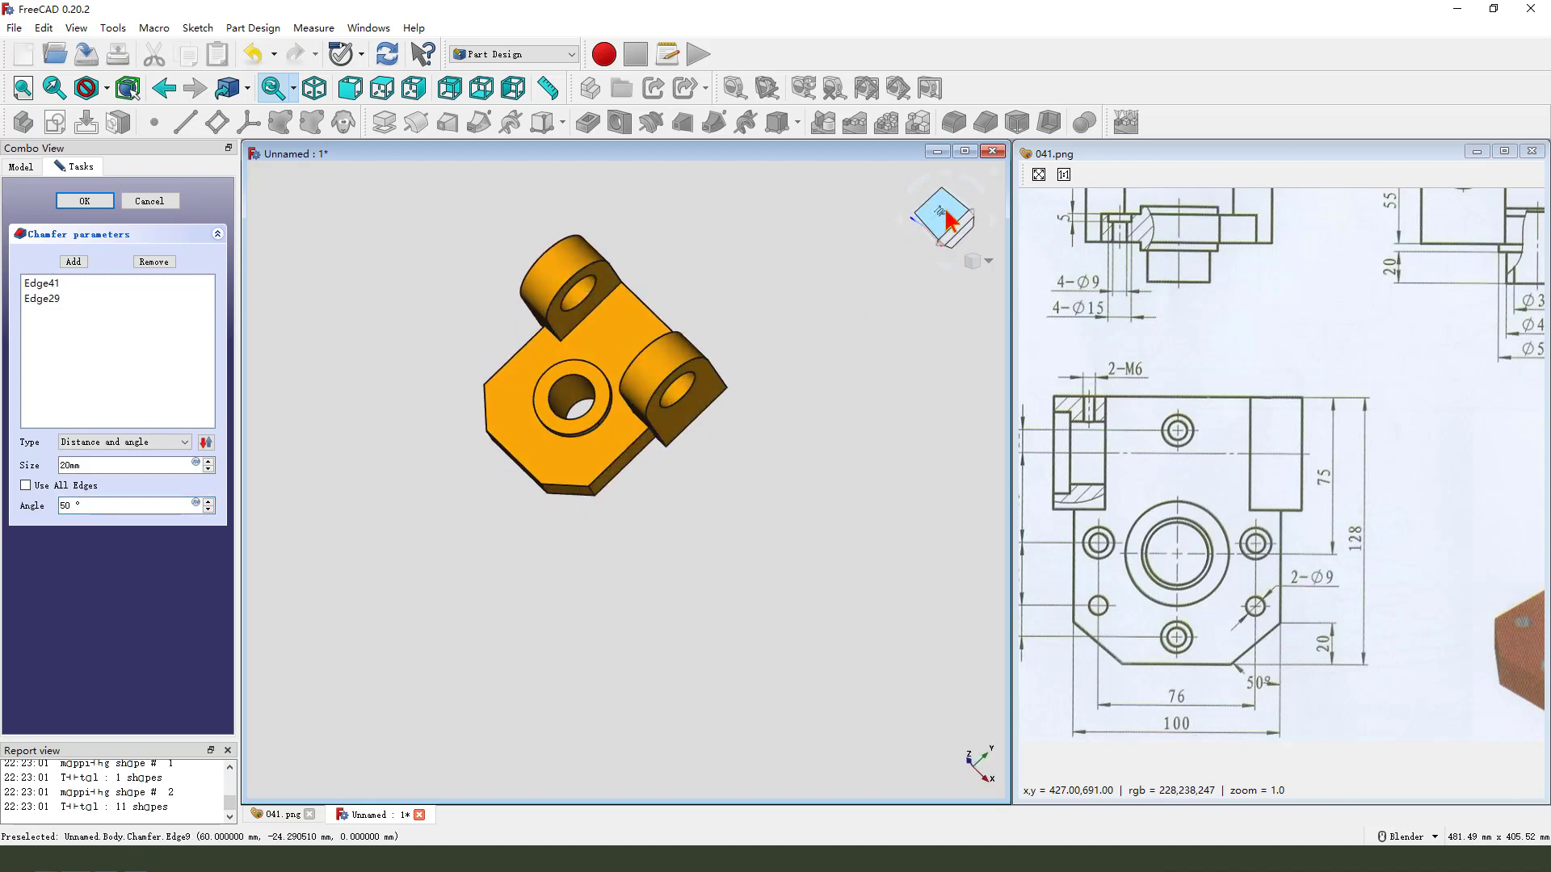
middle_click_drag(845, 353, 864, 348)
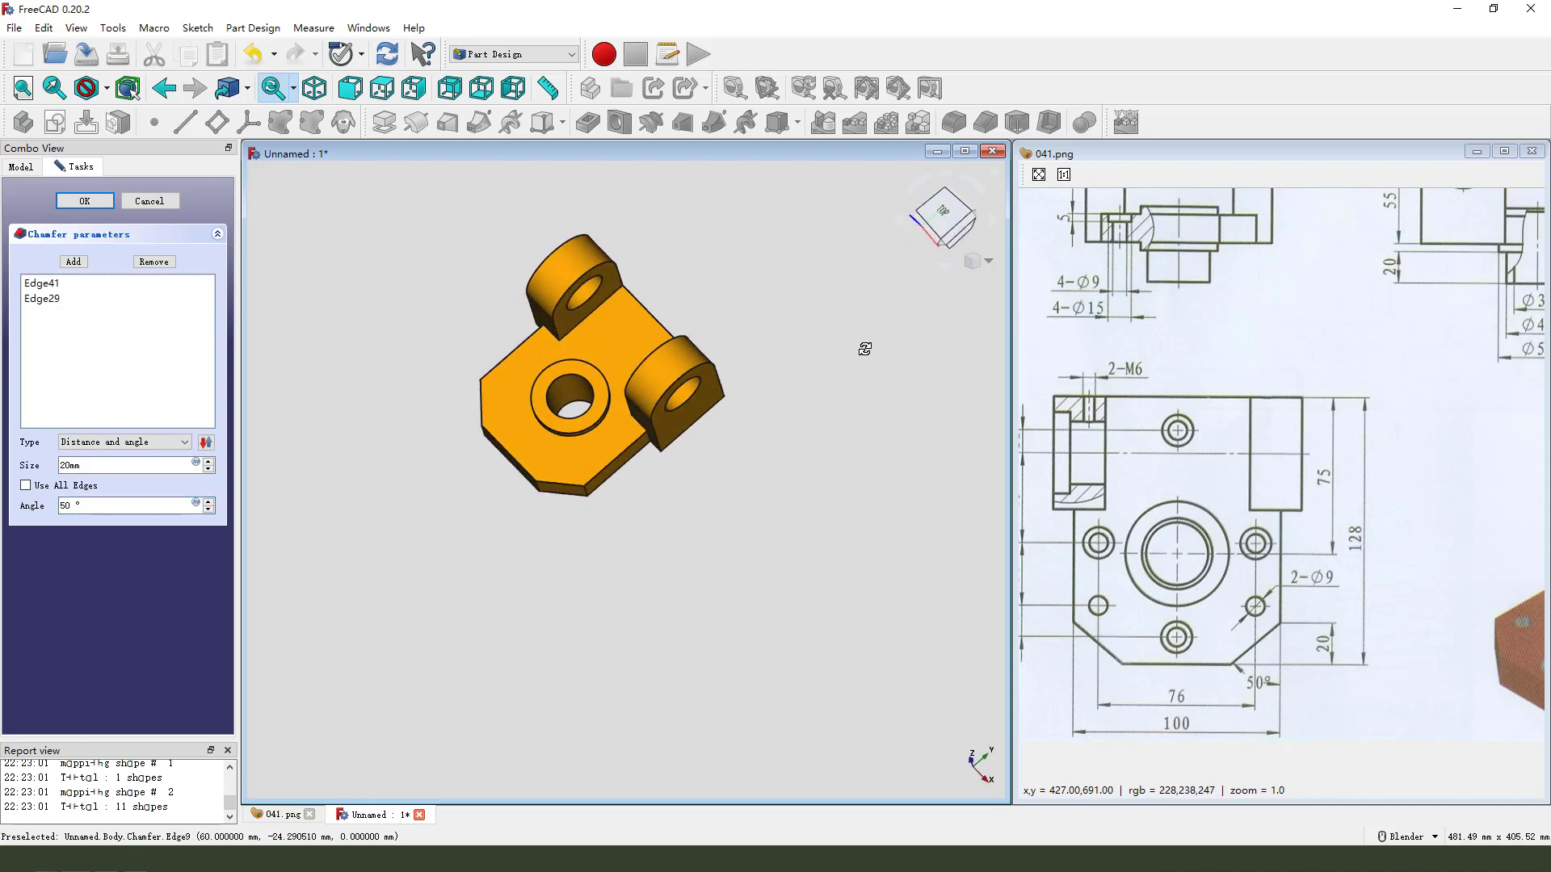
left_click(956, 221)
left_click(206, 444)
left_click(206, 444)
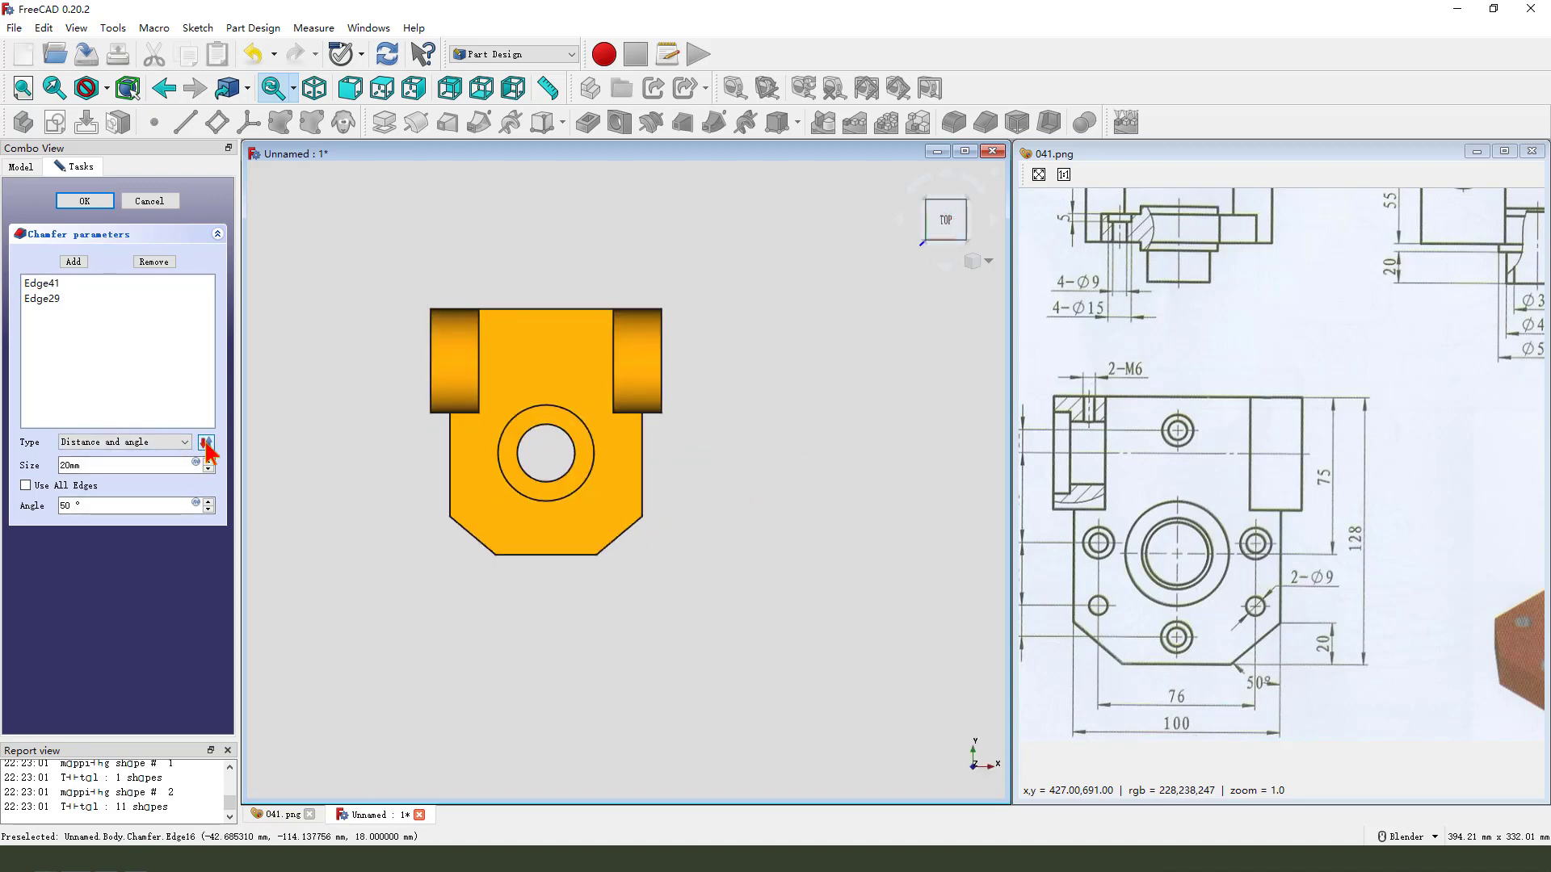
left_click(206, 444)
left_click(206, 444)
left_click(206, 444)
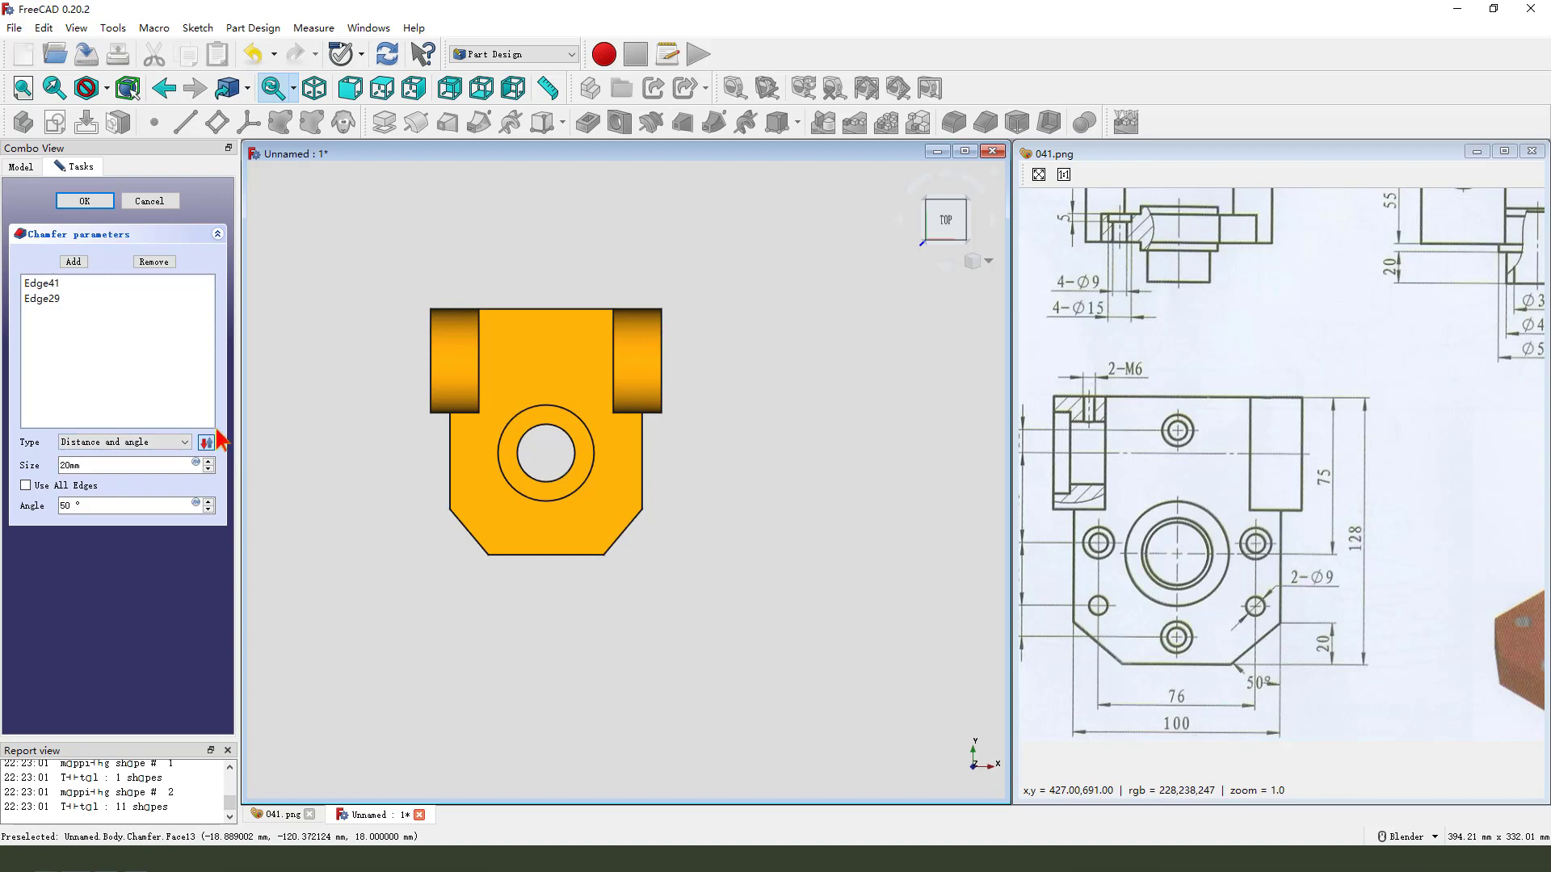
left_click(209, 443)
left_click_drag(314, 501, 577, 558)
mouse_move(575, 543)
left_mouse_down()
mouse_move(598, 558)
mouse_move(582, 570)
left_mouse_up()
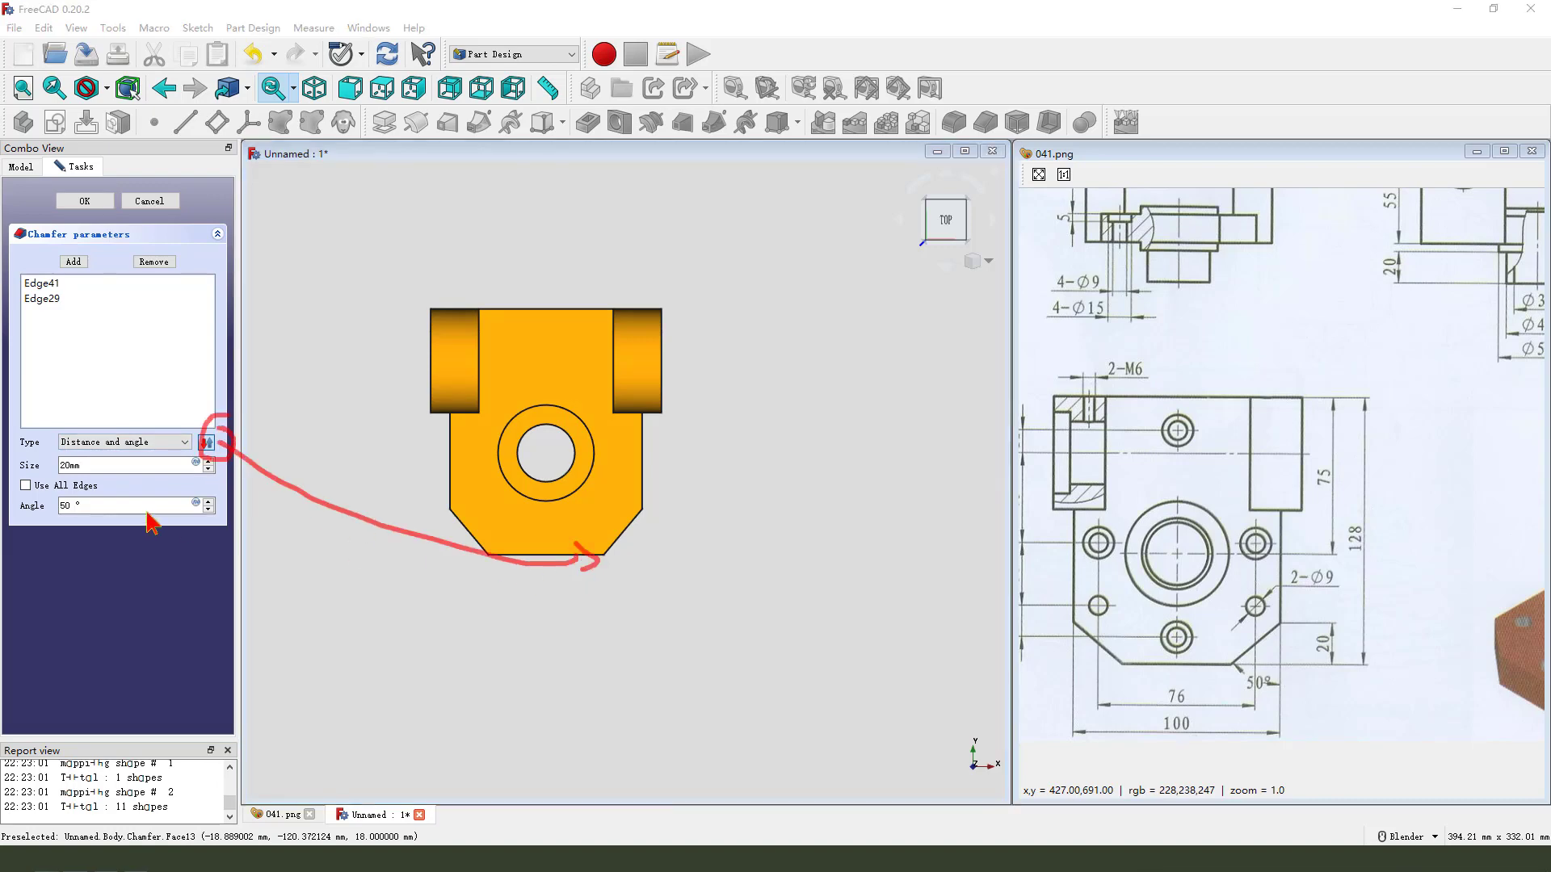
mouse_move(659, 507)
left_mouse_down()
mouse_move(648, 565)
mouse_move(629, 556)
left_mouse_up()
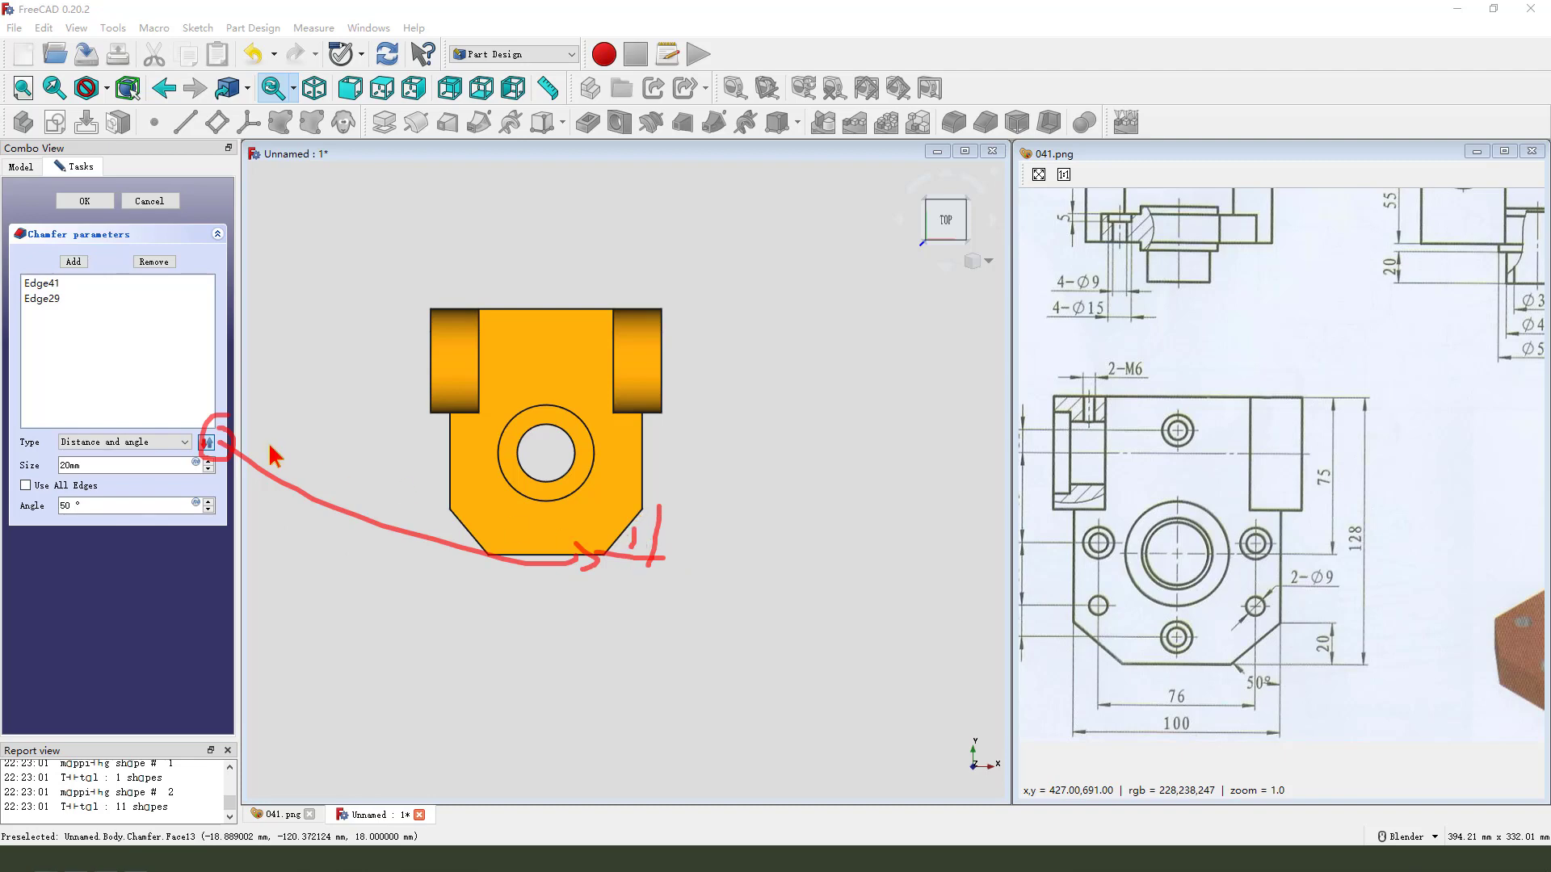
mouse_move(595, 536)
middle_mouse_down()
mouse_move(565, 509)
mouse_move(573, 498)
mouse_move(625, 533)
mouse_move(608, 517)
middle_mouse_up()
left_click(93, 207)
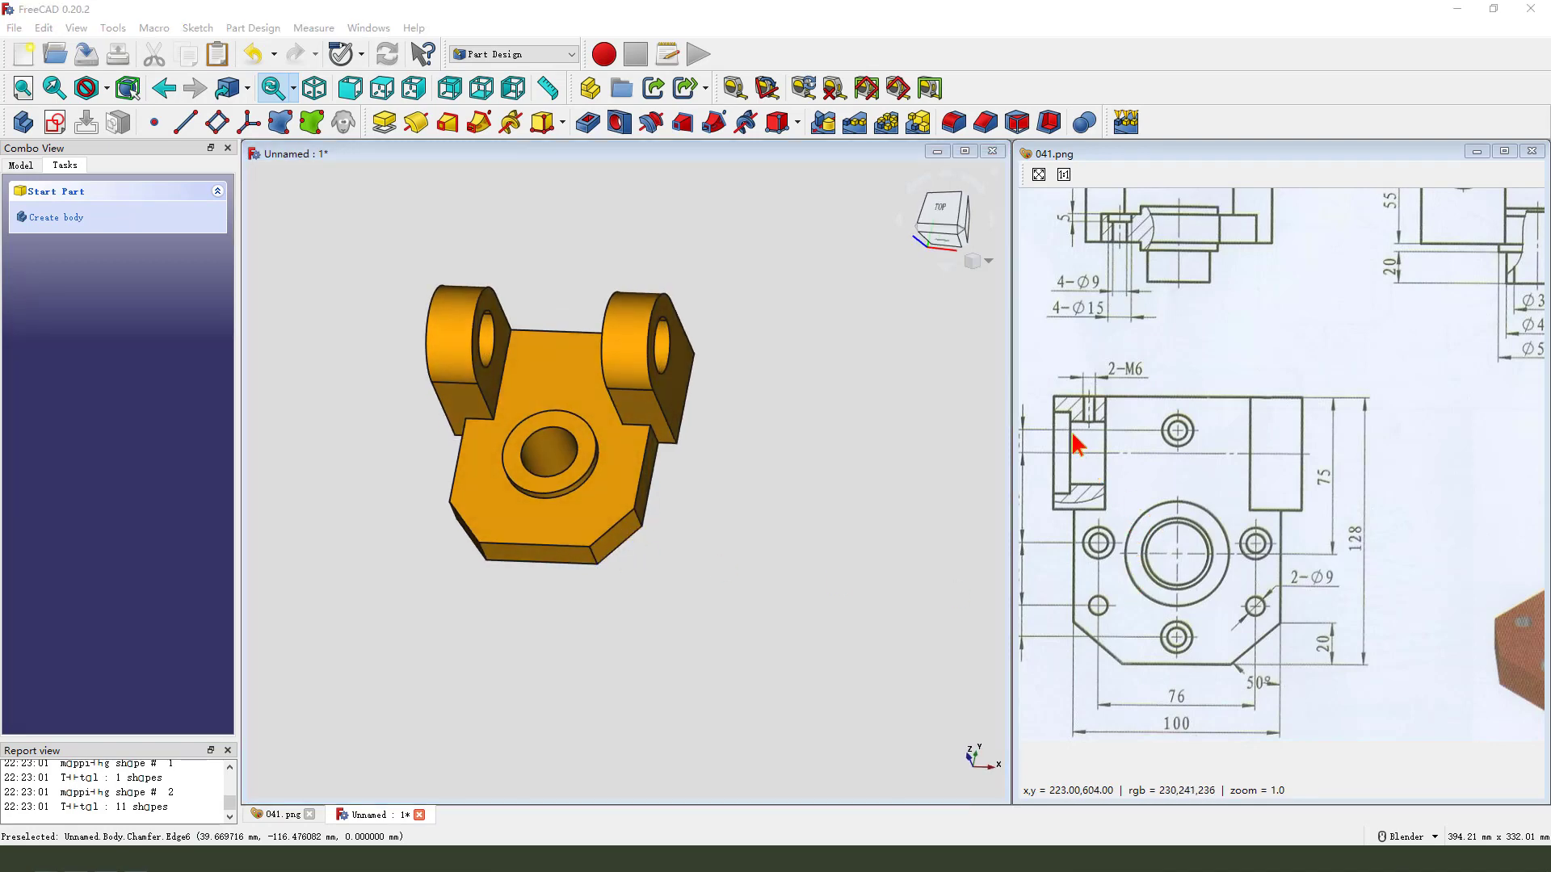
Examine the lug's counterbore in the plan and side views of 041.png to find its diameter.
mouse_move(1059, 416)
left_mouse_down()
mouse_move(1085, 491)
mouse_move(1066, 424)
left_mouse_up()
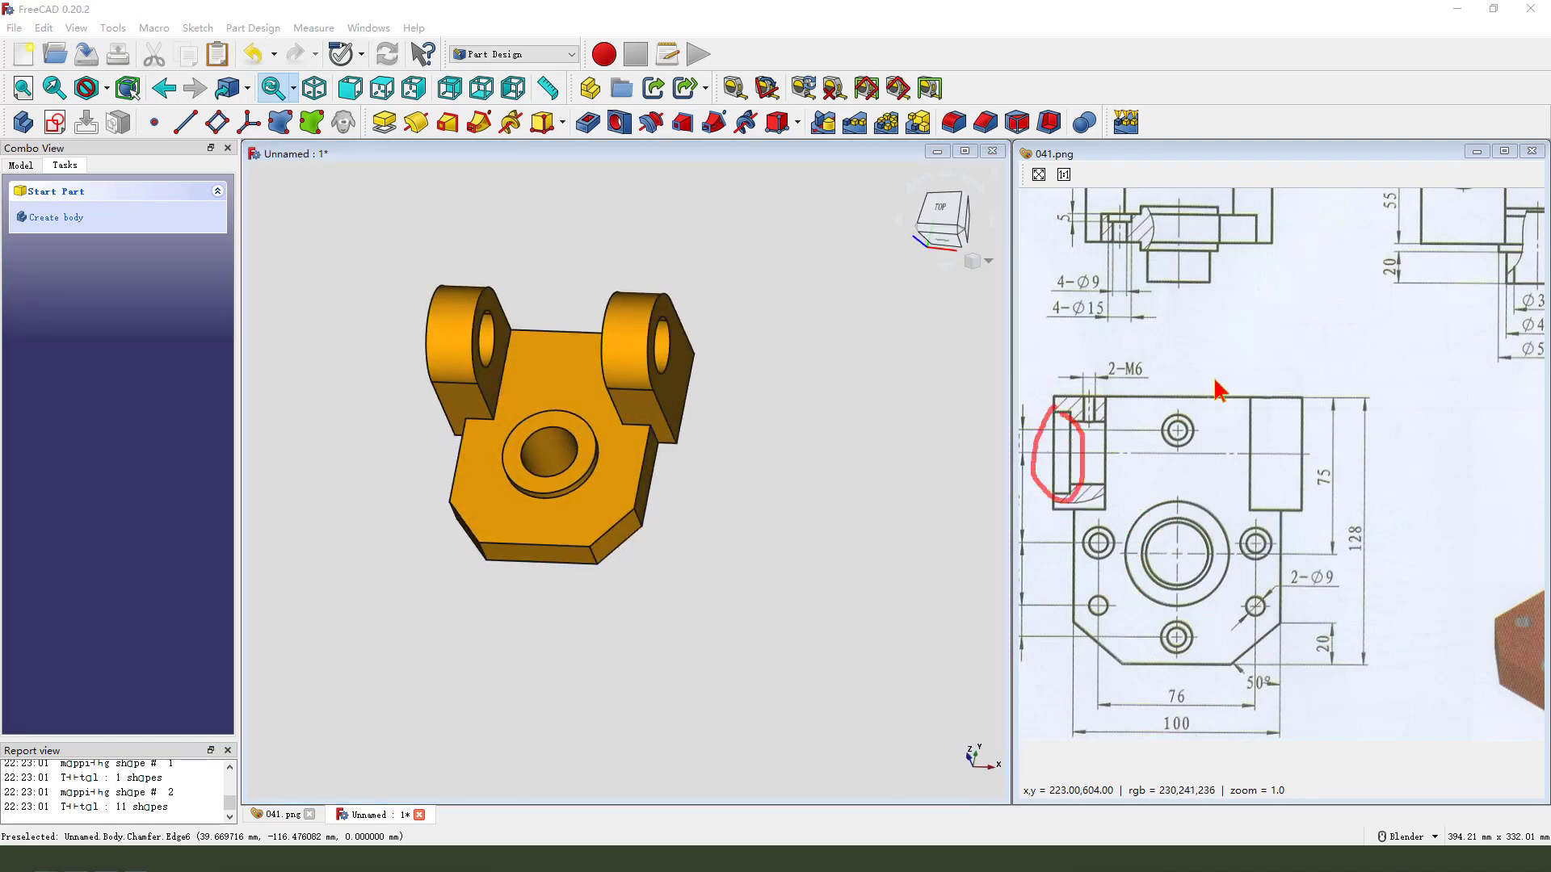
key("Escape")
middle_click_drag(1316, 335, 1193, 525)
mouse_move(1300, 295)
left_mouse_down()
mouse_move(1241, 332)
mouse_move(1245, 287)
left_mouse_up()
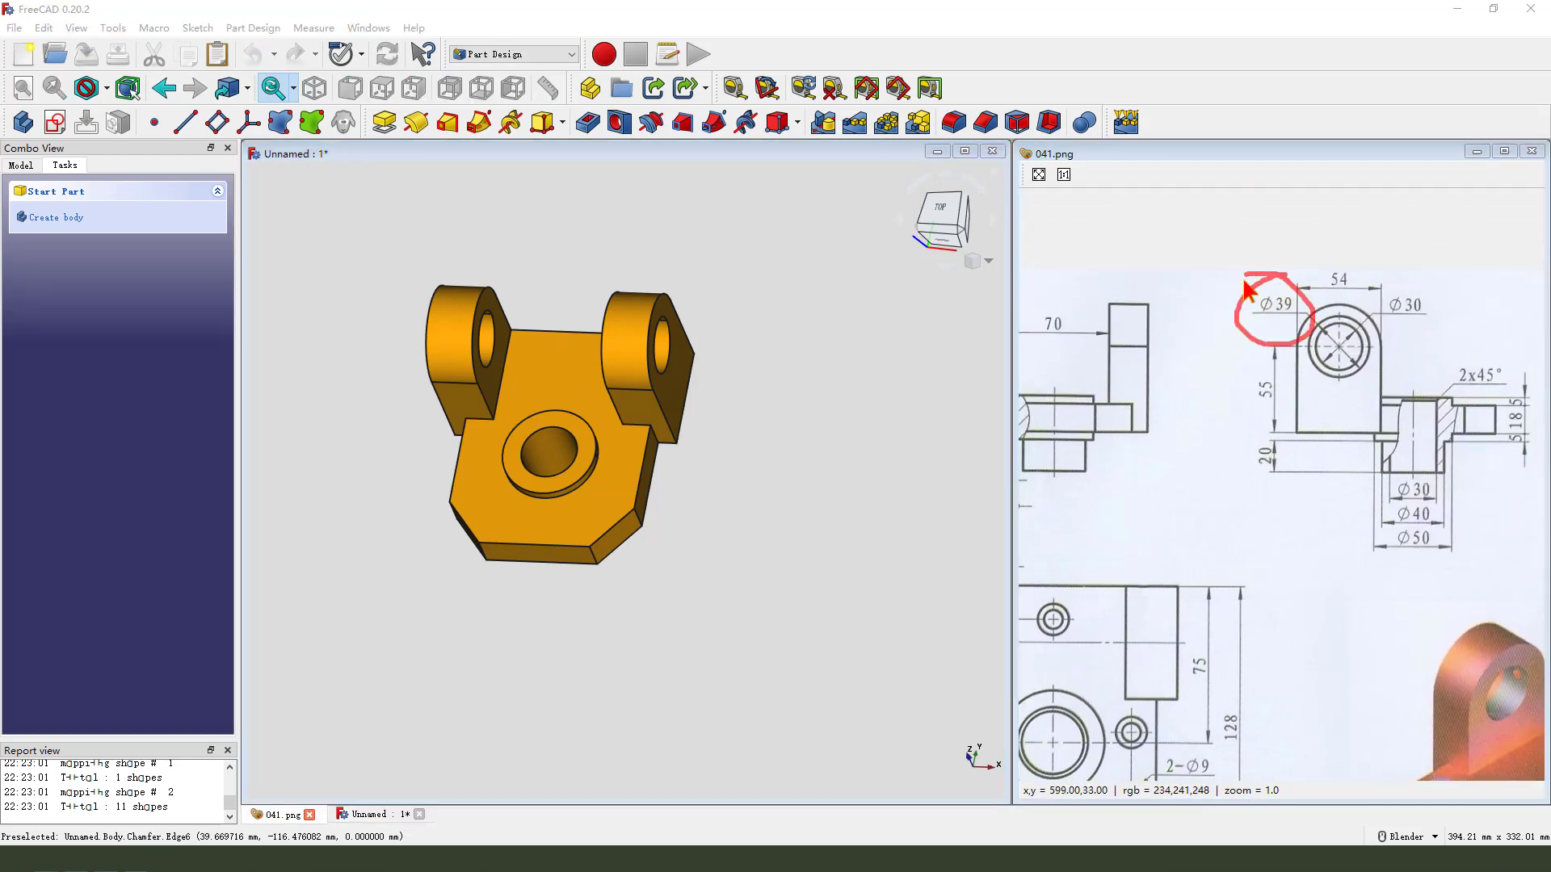
scroll(1170, 498, "down", 1)
scroll(1272, 436, "up", 2)
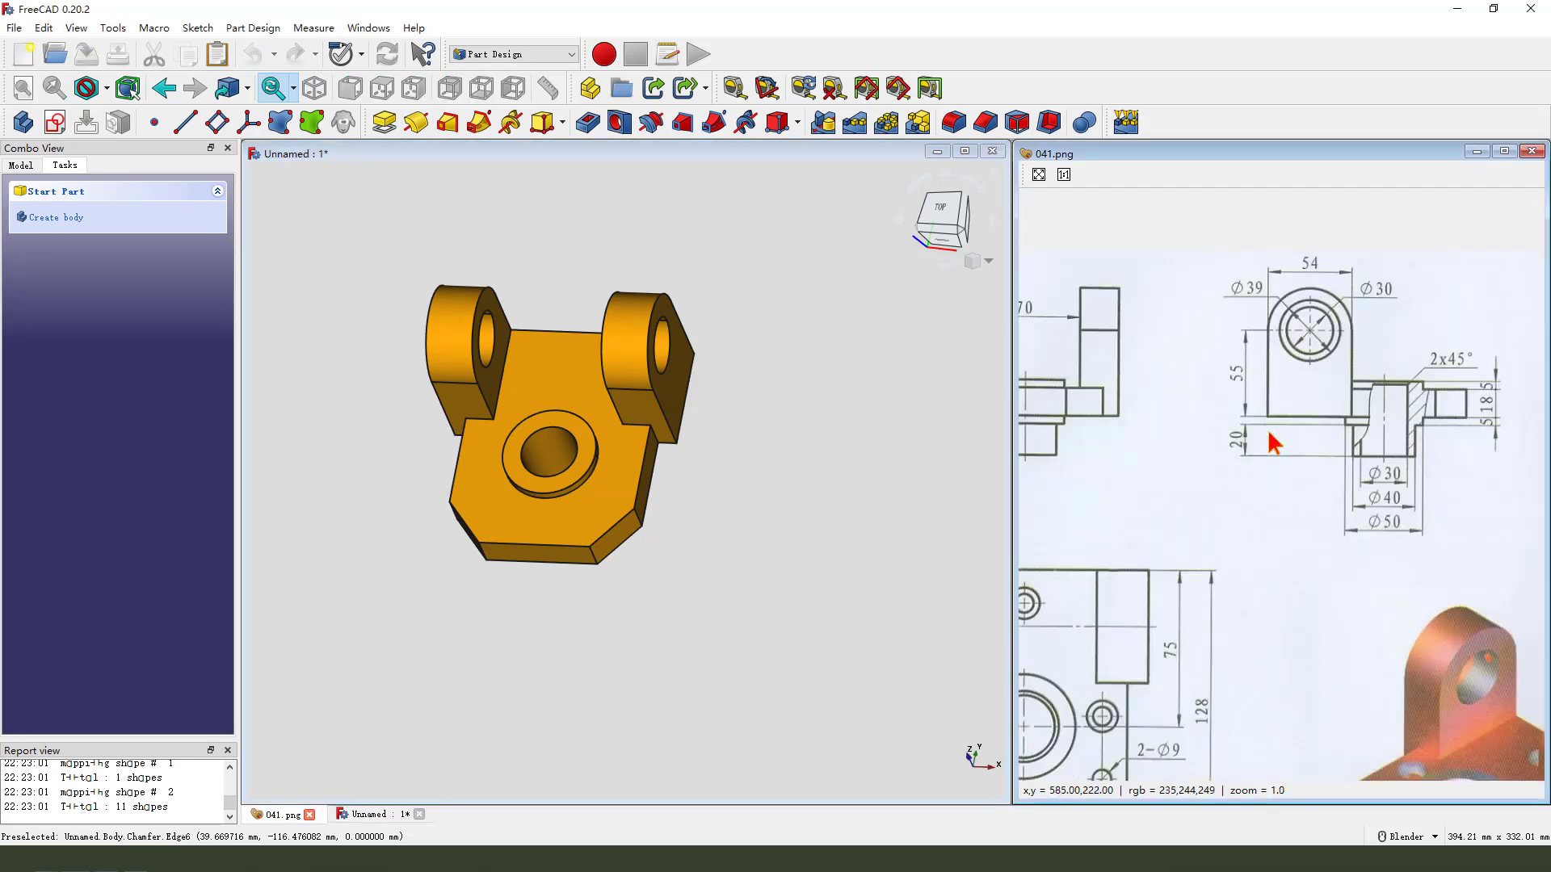
left_click_drag(1274, 440, 1270, 602)
Start a sketch on the right lug's outer face and import the hole's circular edge as external geometry.
middle_click_drag(543, 453, 670, 330)
left_click(675, 333)
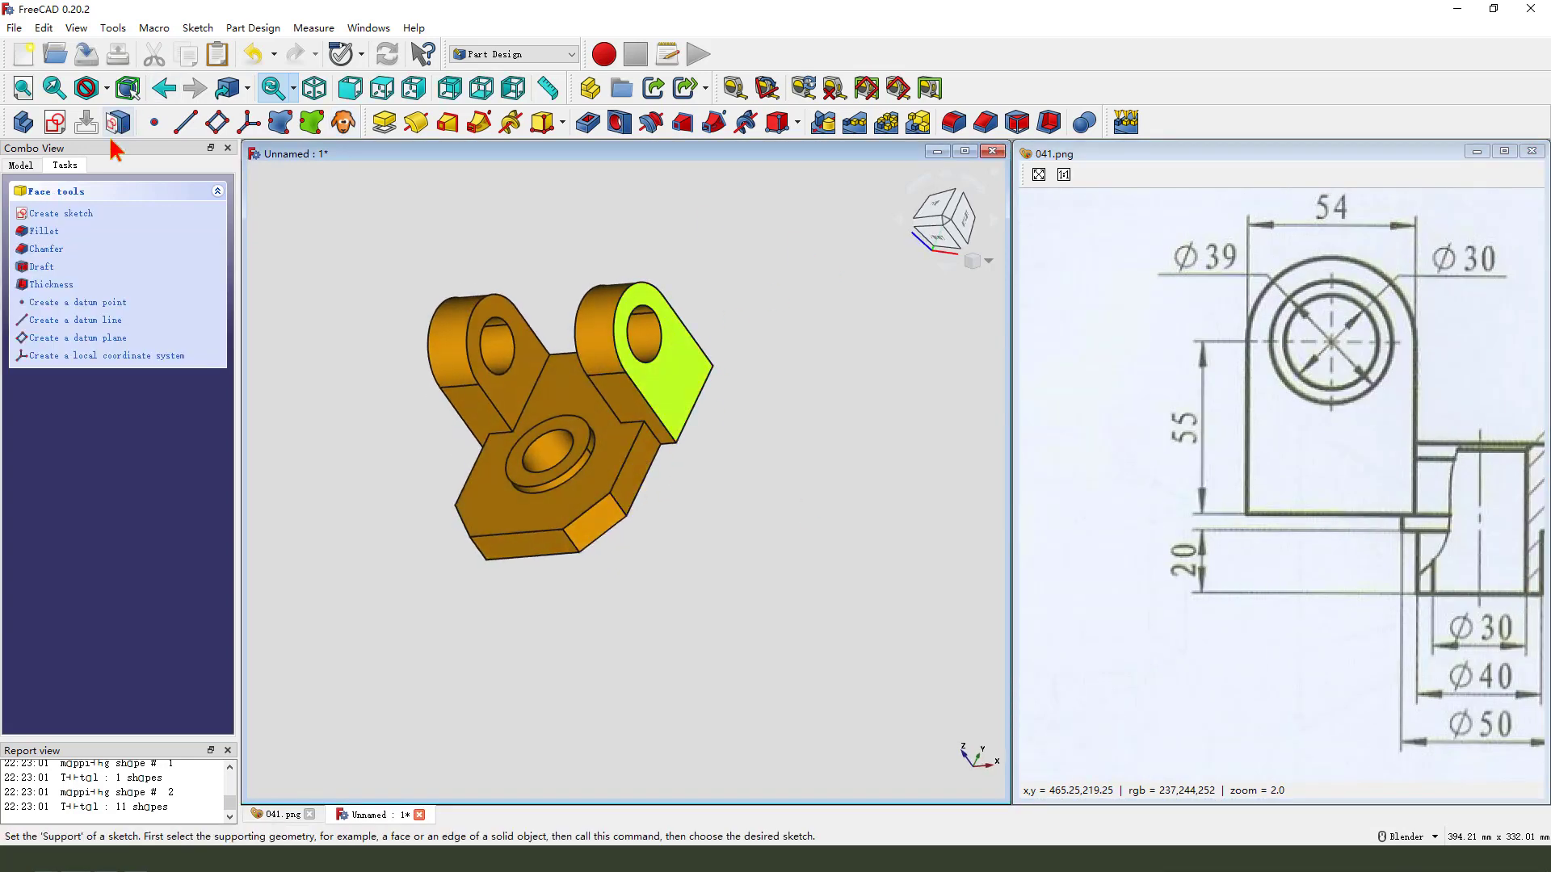
left_click(54, 125)
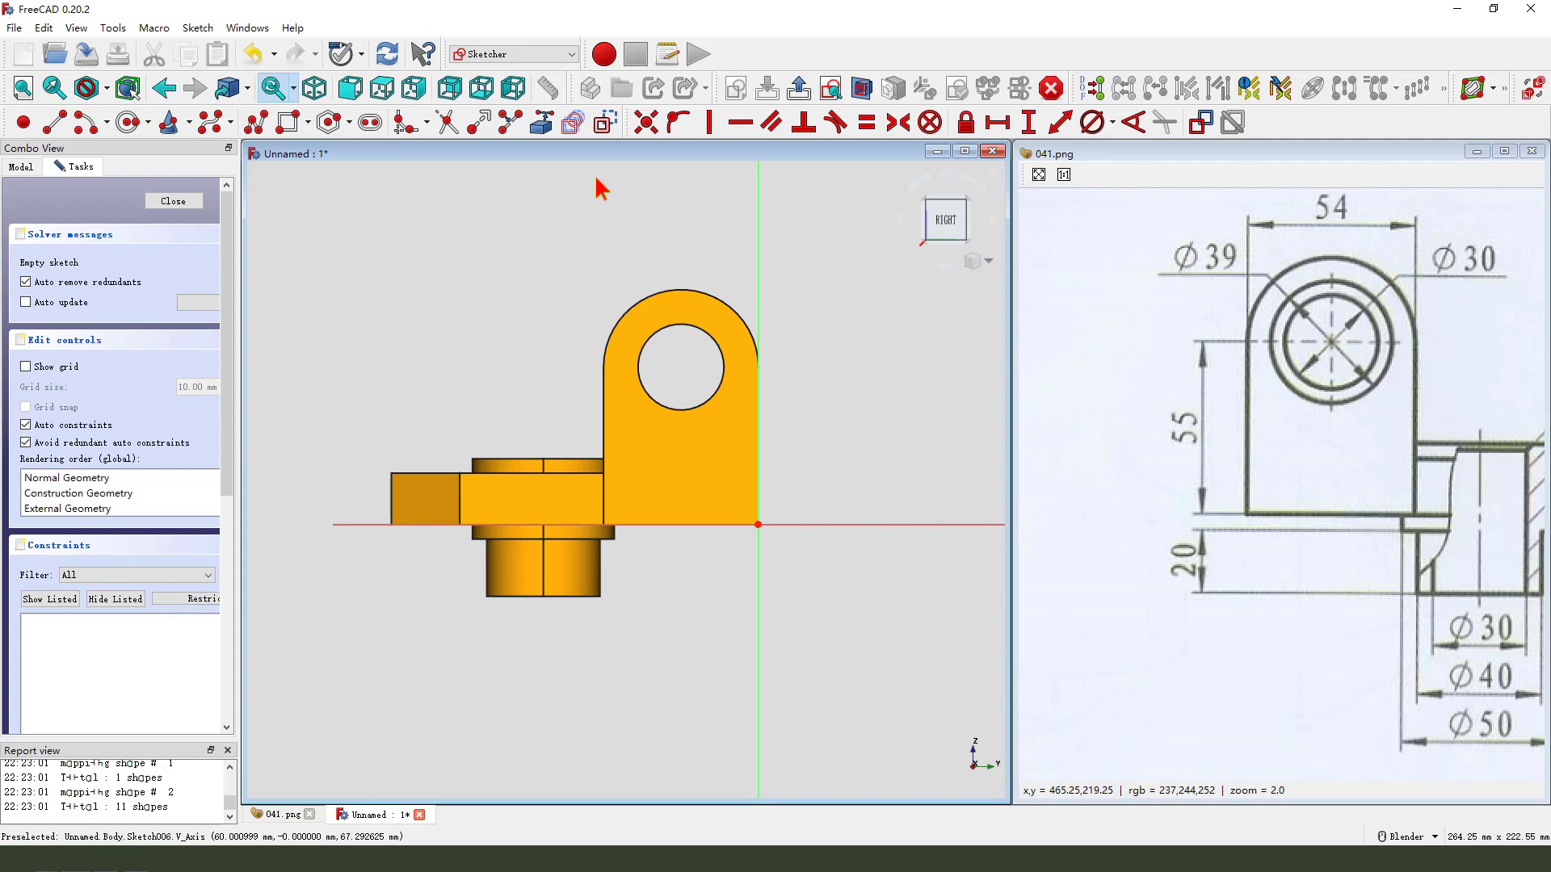
left_click(539, 123)
left_click(721, 349)
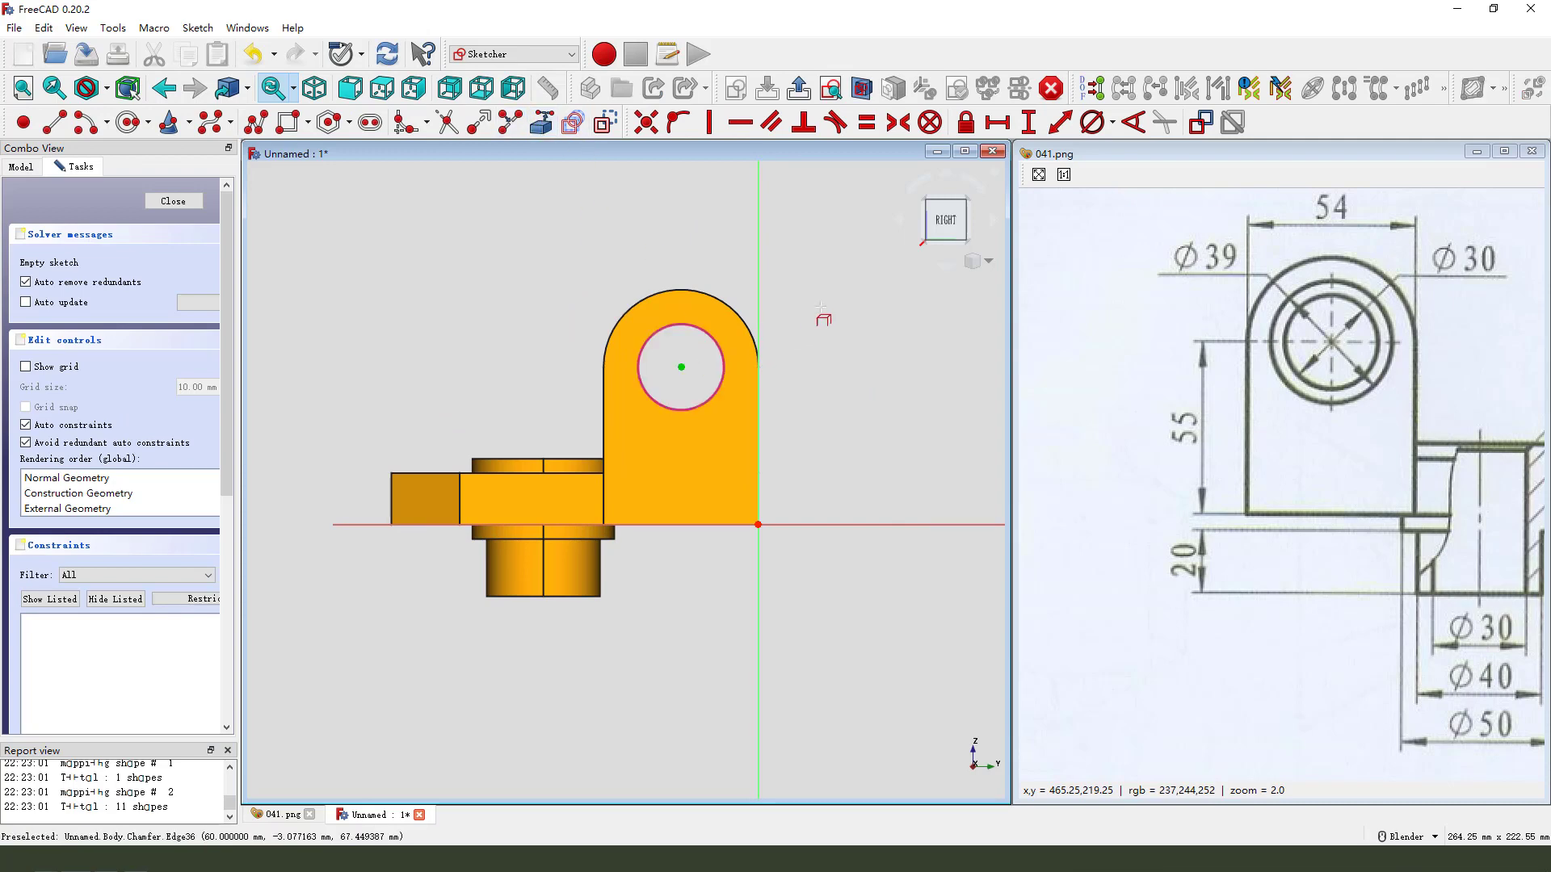
Sketch a circle concentric with the lug hole, constrained to a 39 mm diameter, and finish the sketch.
left_click(126, 122)
left_click(681, 366)
left_click(721, 409)
left_click(739, 365)
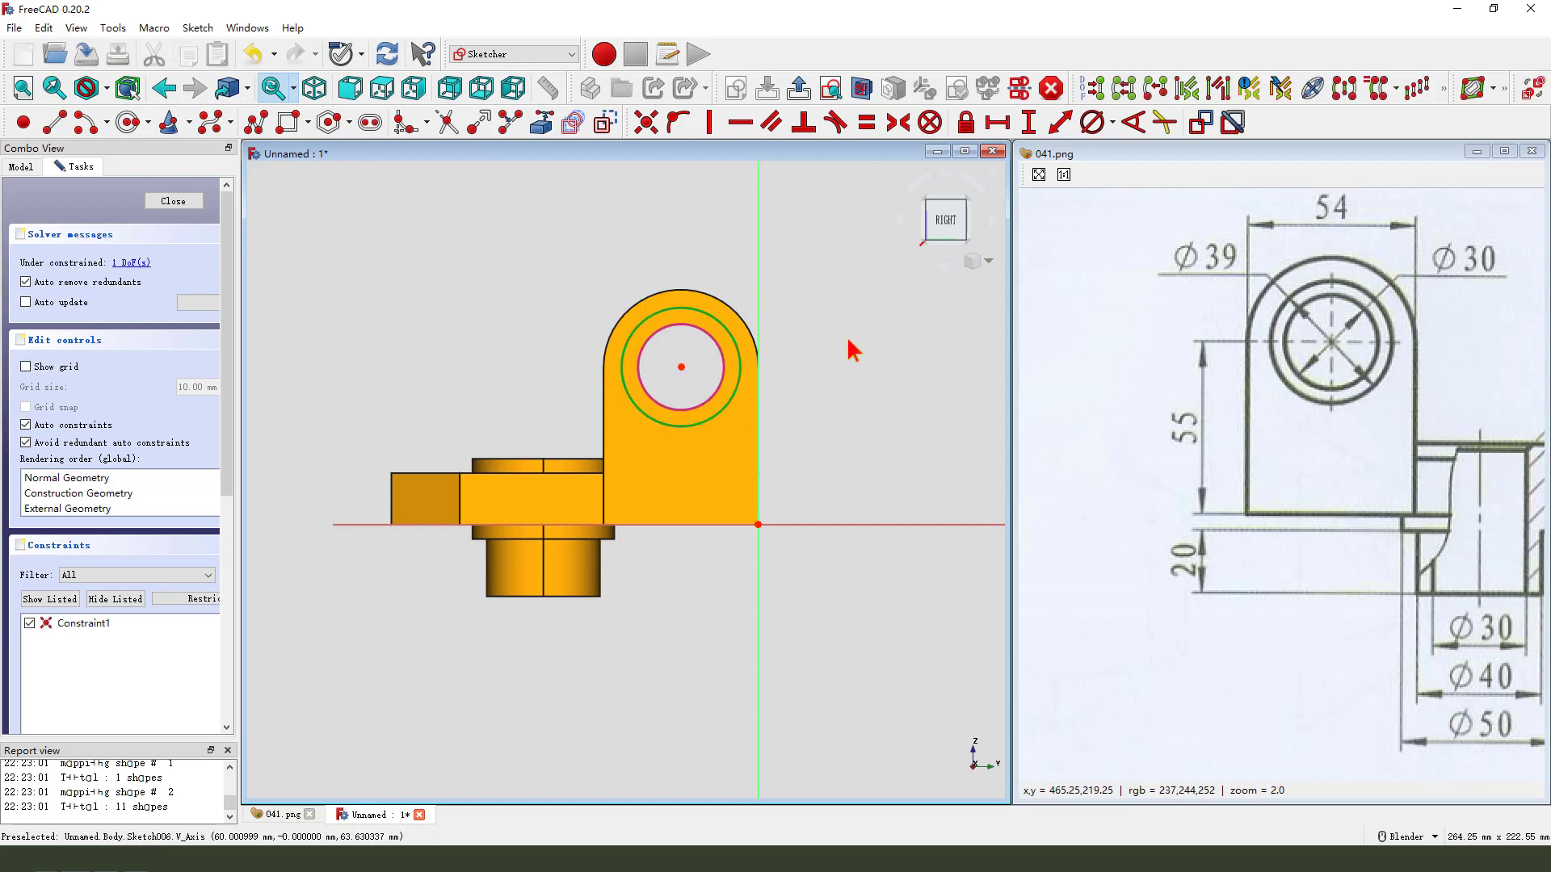
left_click(1092, 122)
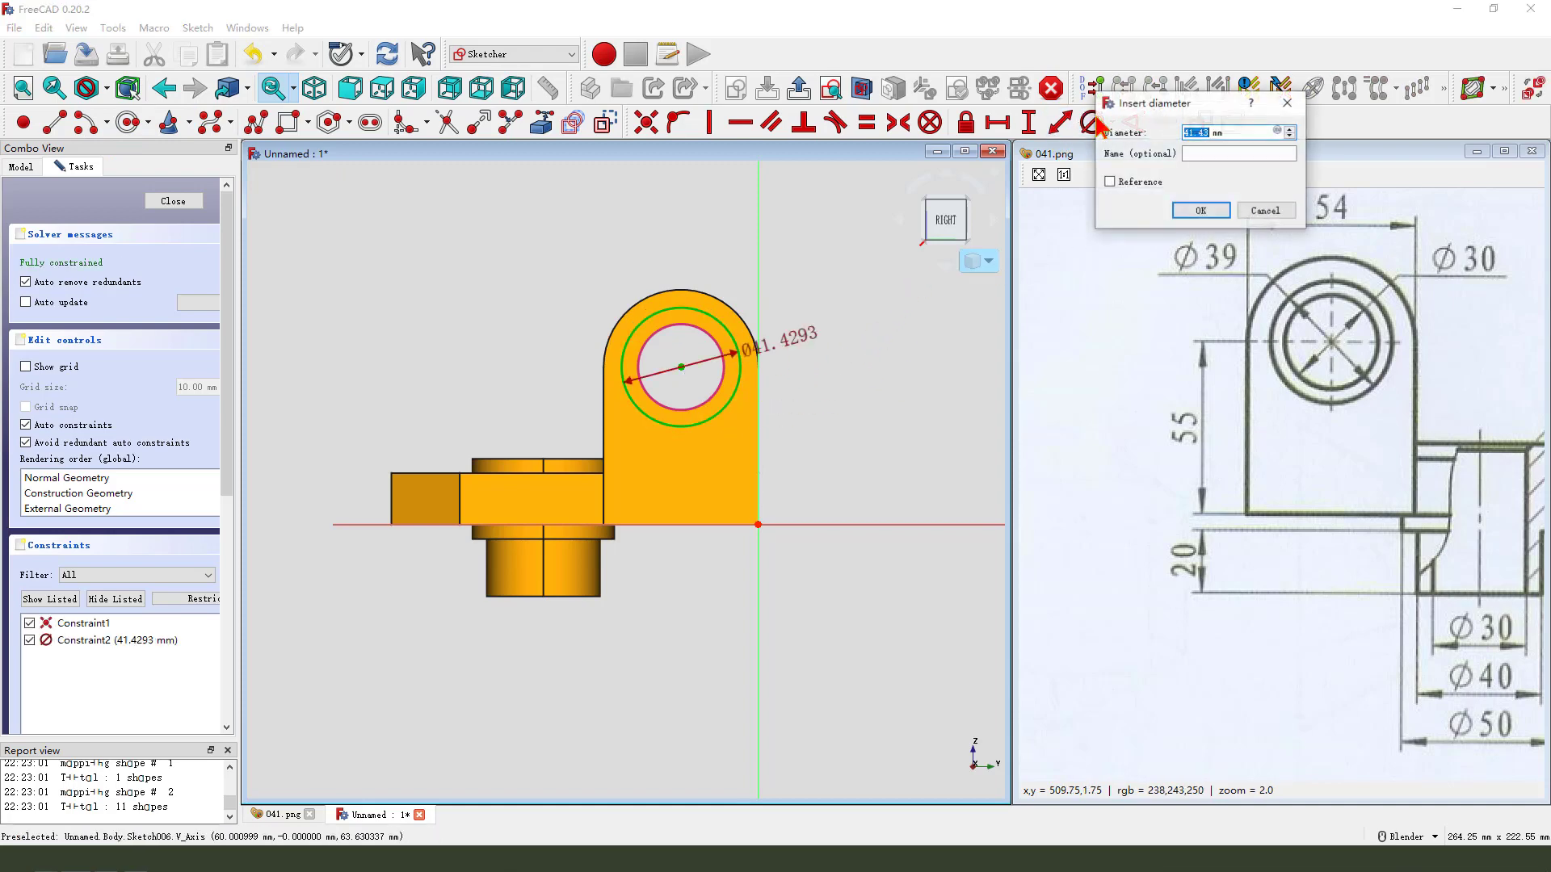
type("39")
key("Return")
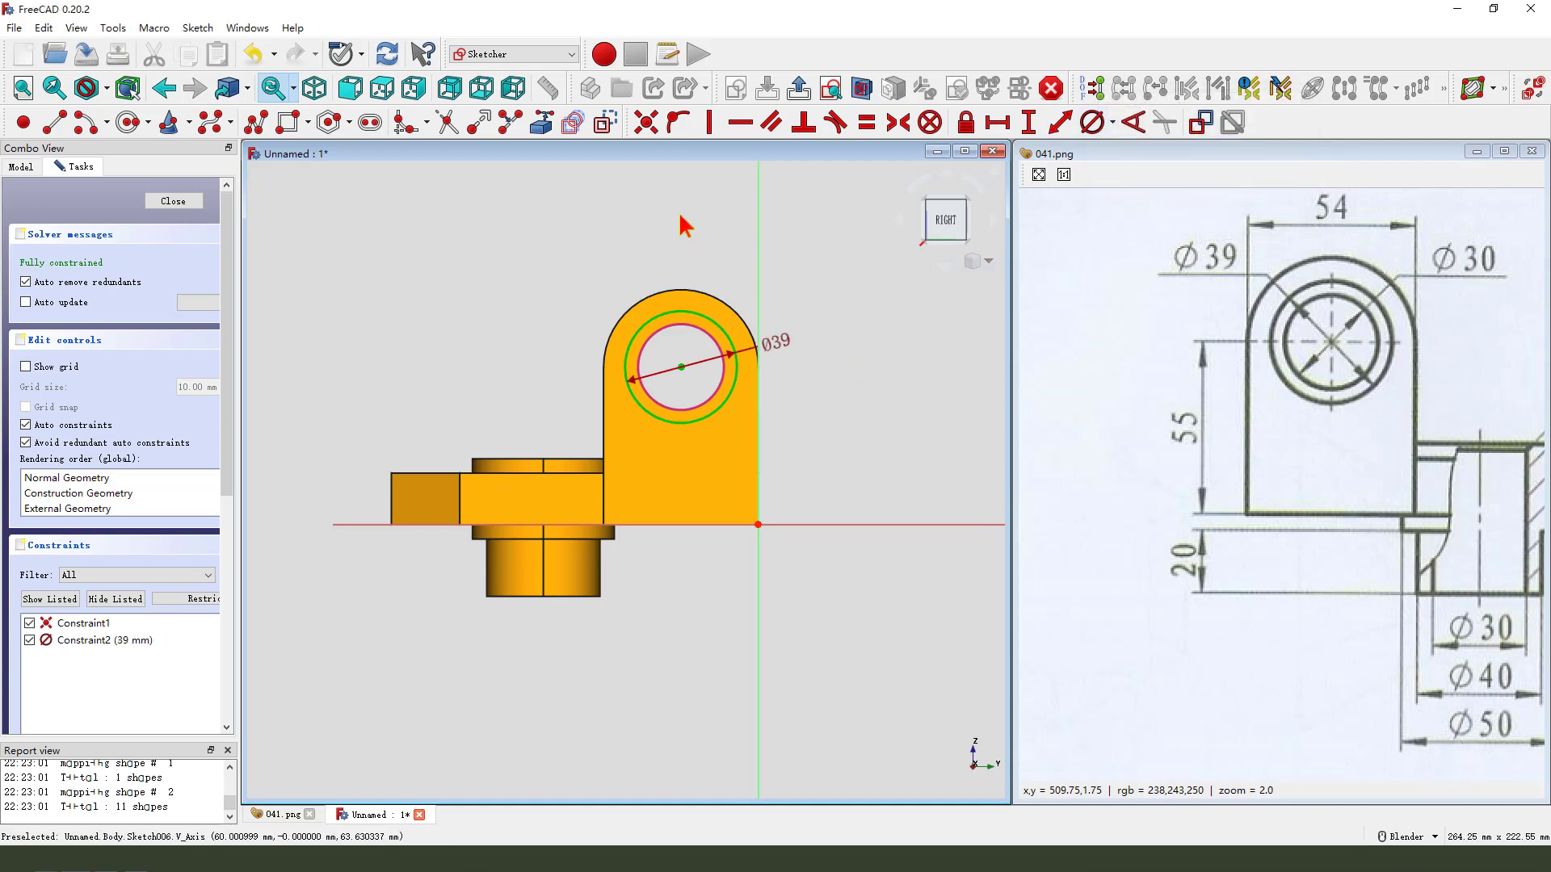
left_click(798, 88)
Examine the front and plan views of 041.png for the depth of the lug's counterbore.
scroll(1252, 428, "down", 4)
middle_click_drag(1209, 457, 1212, 408)
scroll(1170, 517, "up", 1)
mouse_move(1169, 509)
middle_mouse_down()
mouse_move(1342, 472)
mouse_move(1256, 576)
middle_mouse_up()
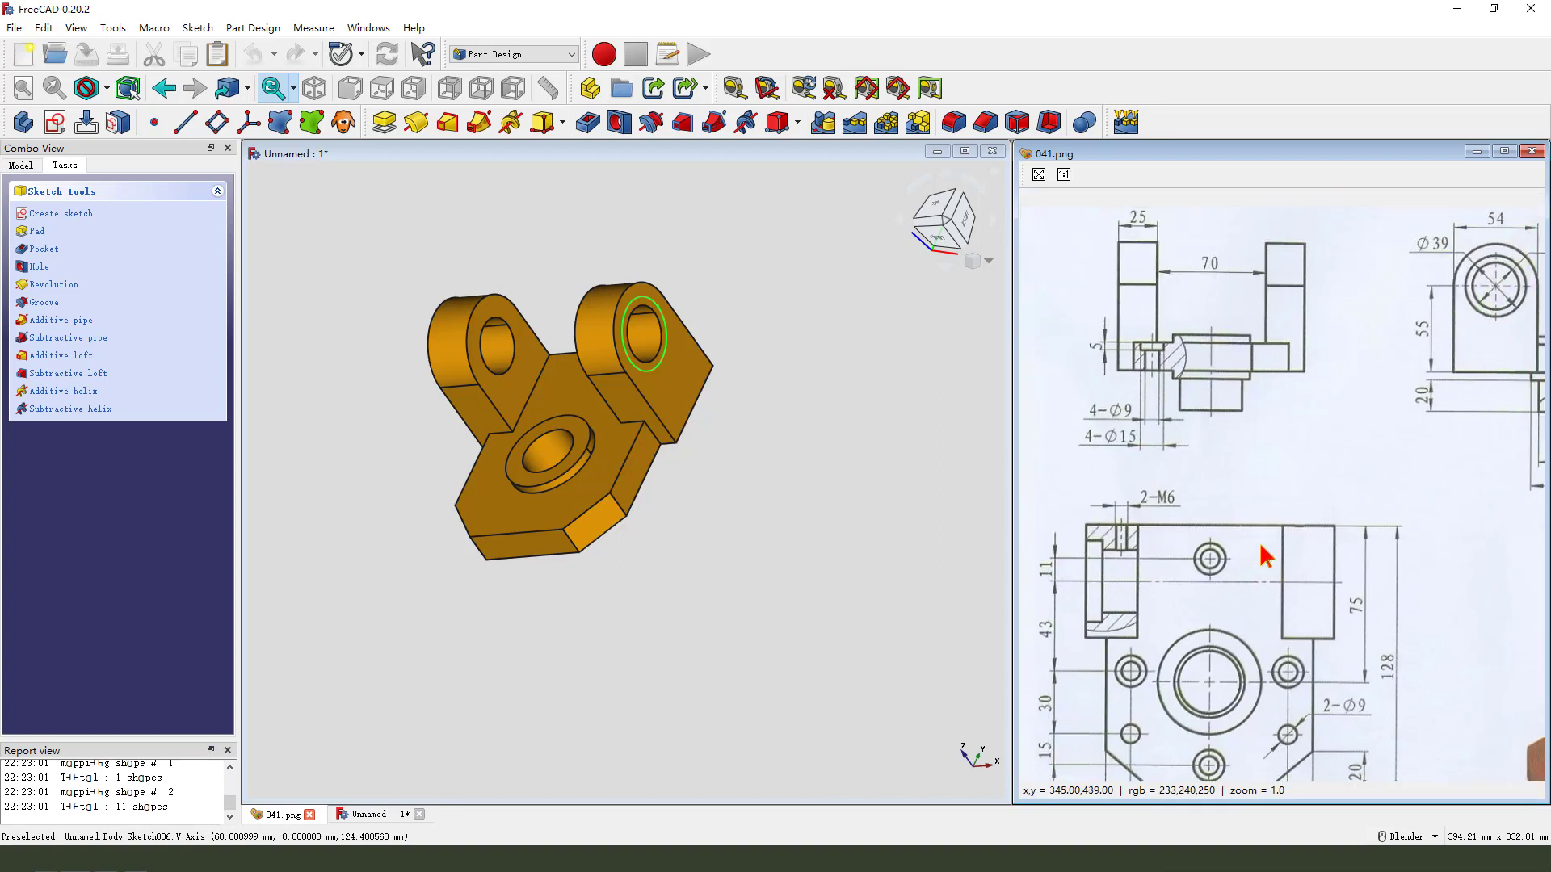
mouse_move(1299, 512)
middle_mouse_down()
mouse_move(1282, 448)
mouse_move(1111, 473)
mouse_move(1138, 486)
mouse_move(1264, 388)
mouse_move(1284, 420)
middle_mouse_up()
scroll(1195, 412, "down", 2)
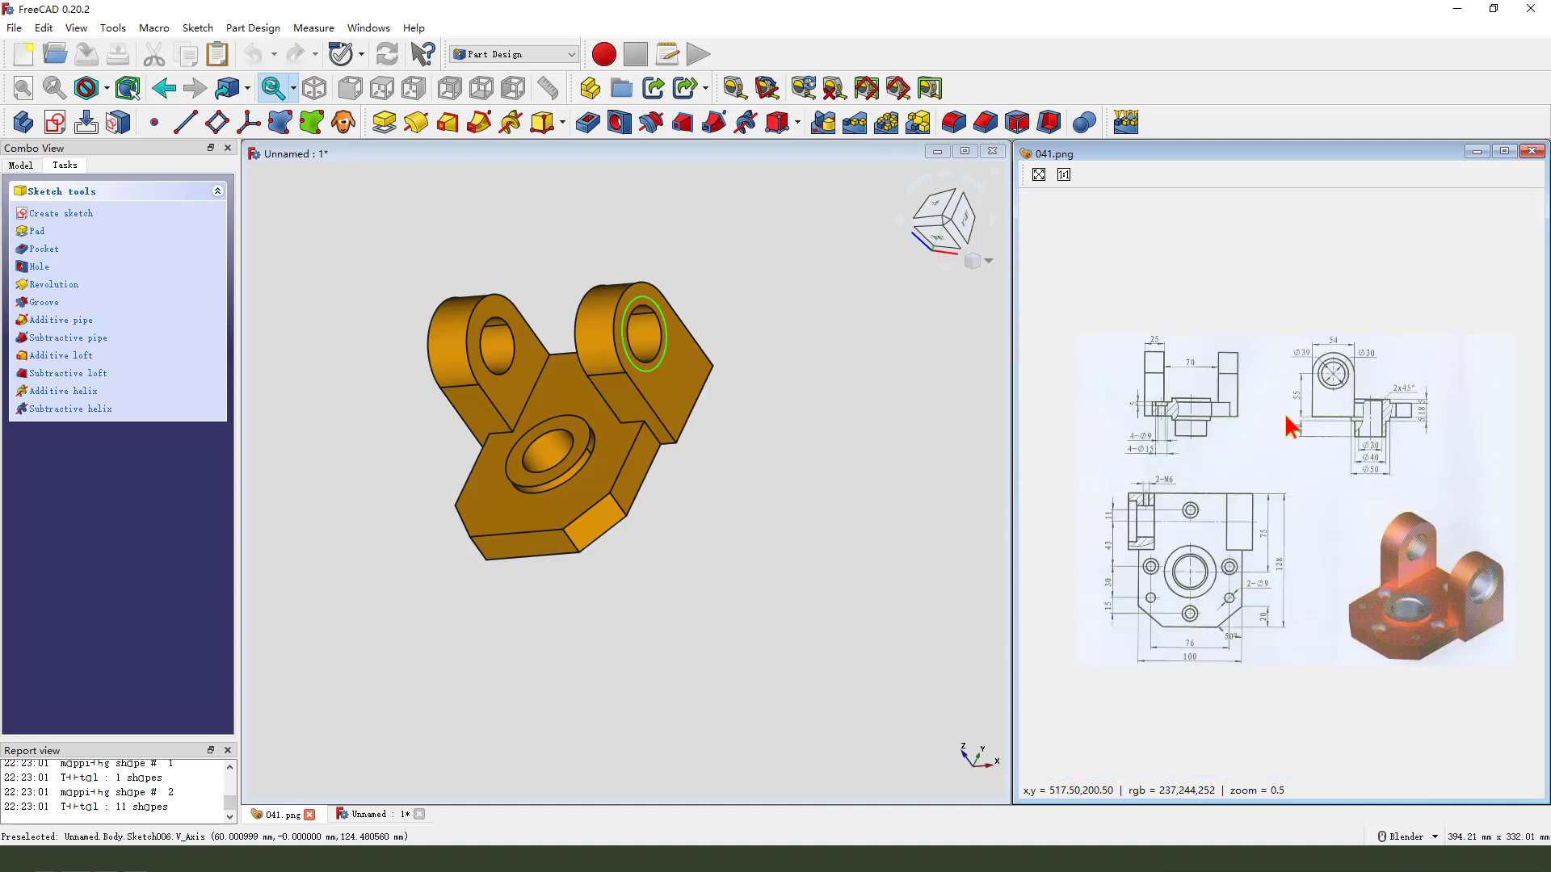
scroll(1194, 418, "up", 2)
middle_click_drag(1184, 512, 1353, 432)
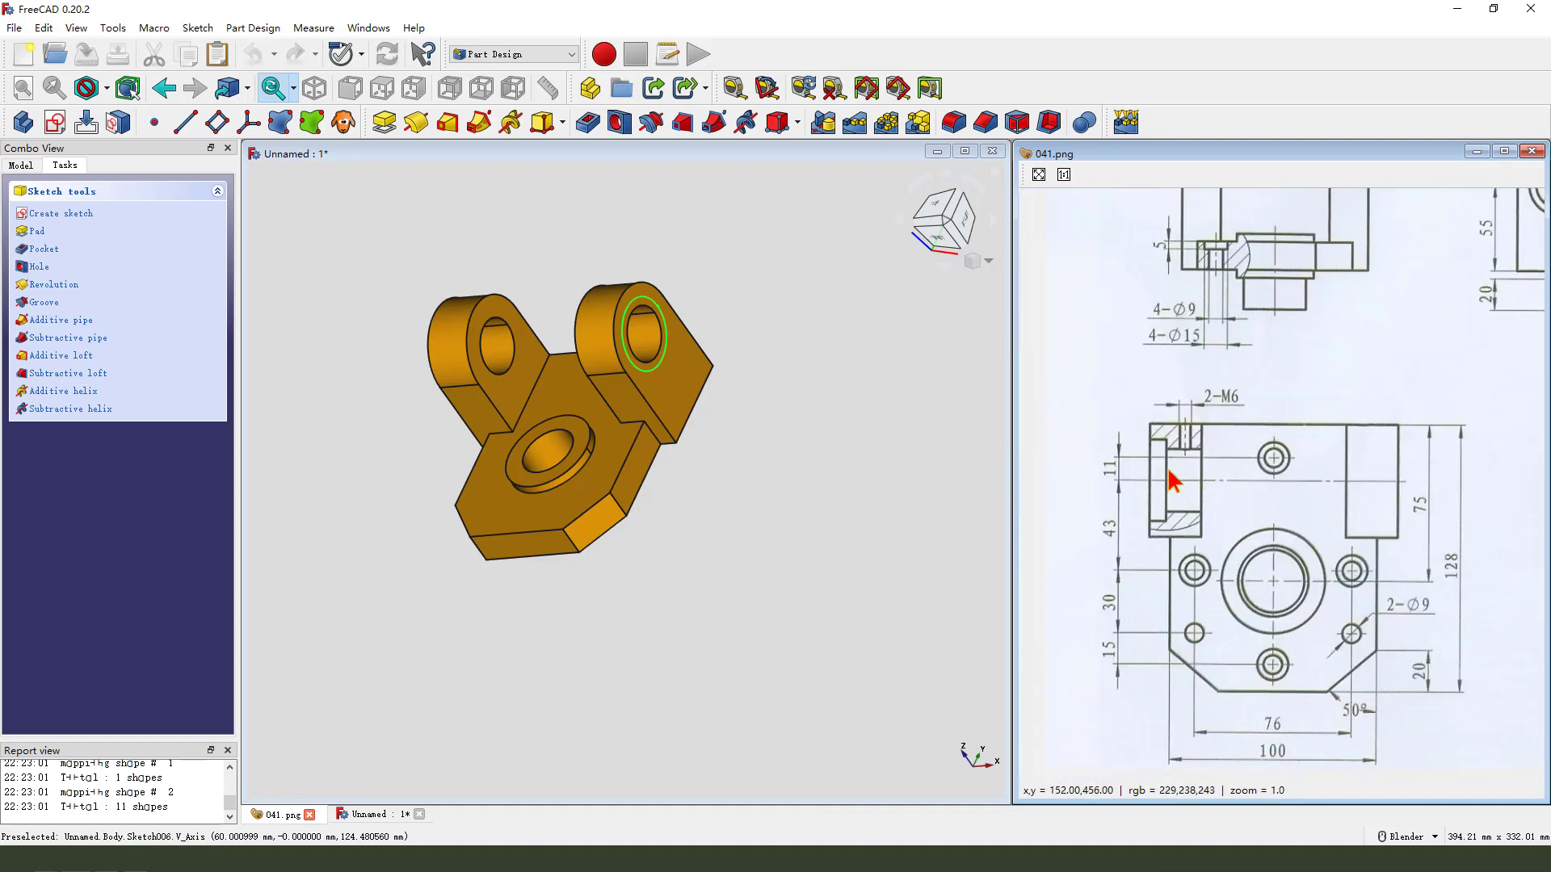
mouse_move(1093, 405)
left_mouse_down()
mouse_move(1143, 440)
mouse_move(1104, 437)
left_mouse_up()
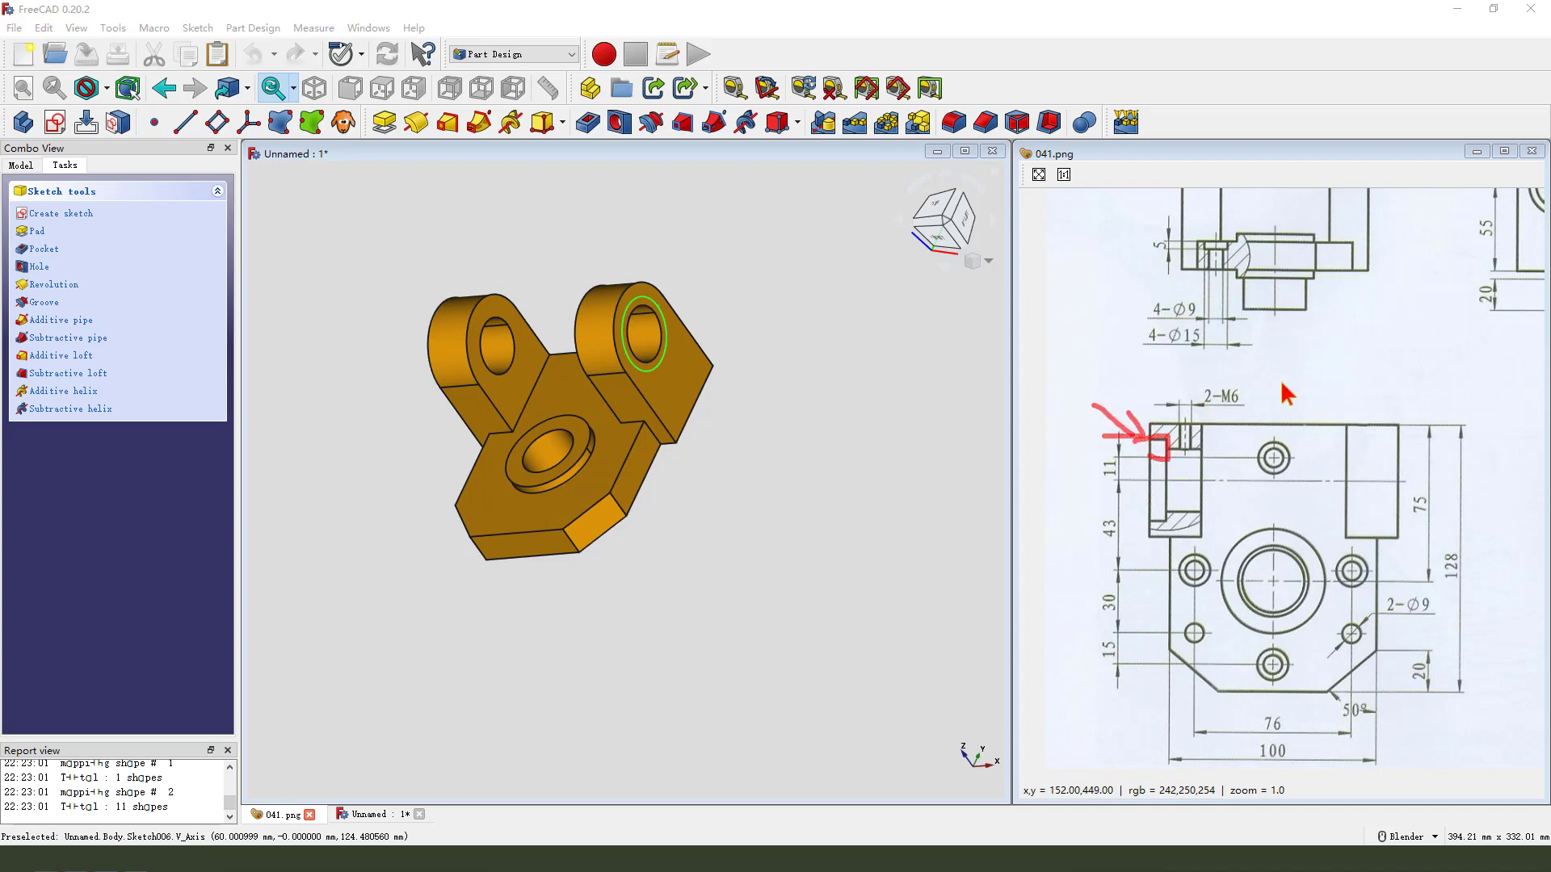
key("Escape")
mouse_move(1290, 374)
middle_mouse_down()
mouse_move(1234, 557)
mouse_move(1189, 522)
mouse_move(1137, 512)
mouse_move(1260, 470)
middle_mouse_up()
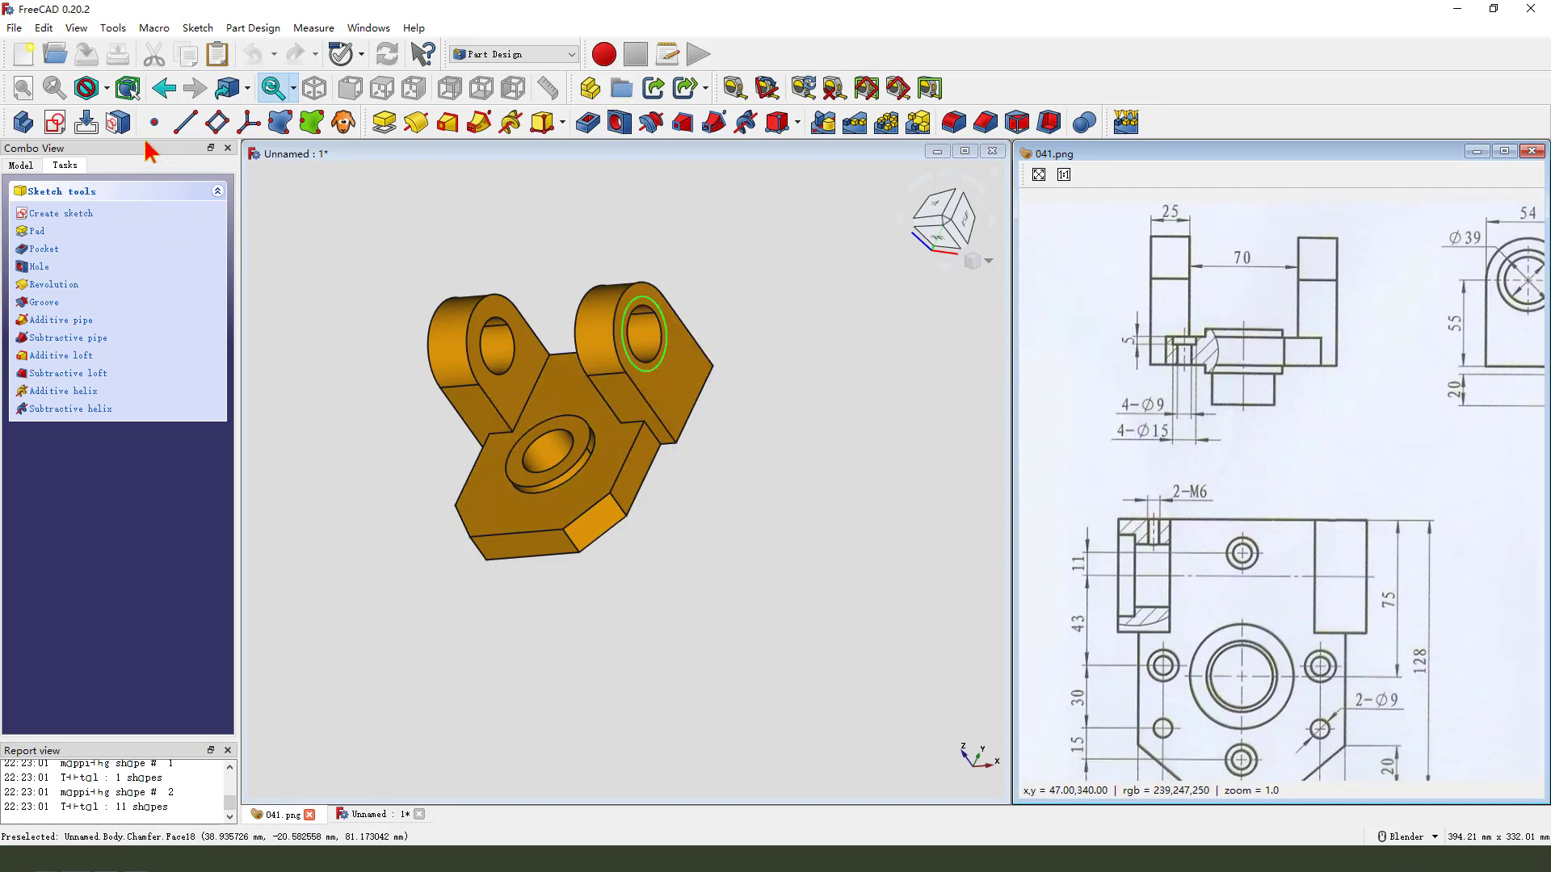
Pocket the 39 mm circle 5 mm deep into the right lug as a counterbore.
left_click(619, 122)
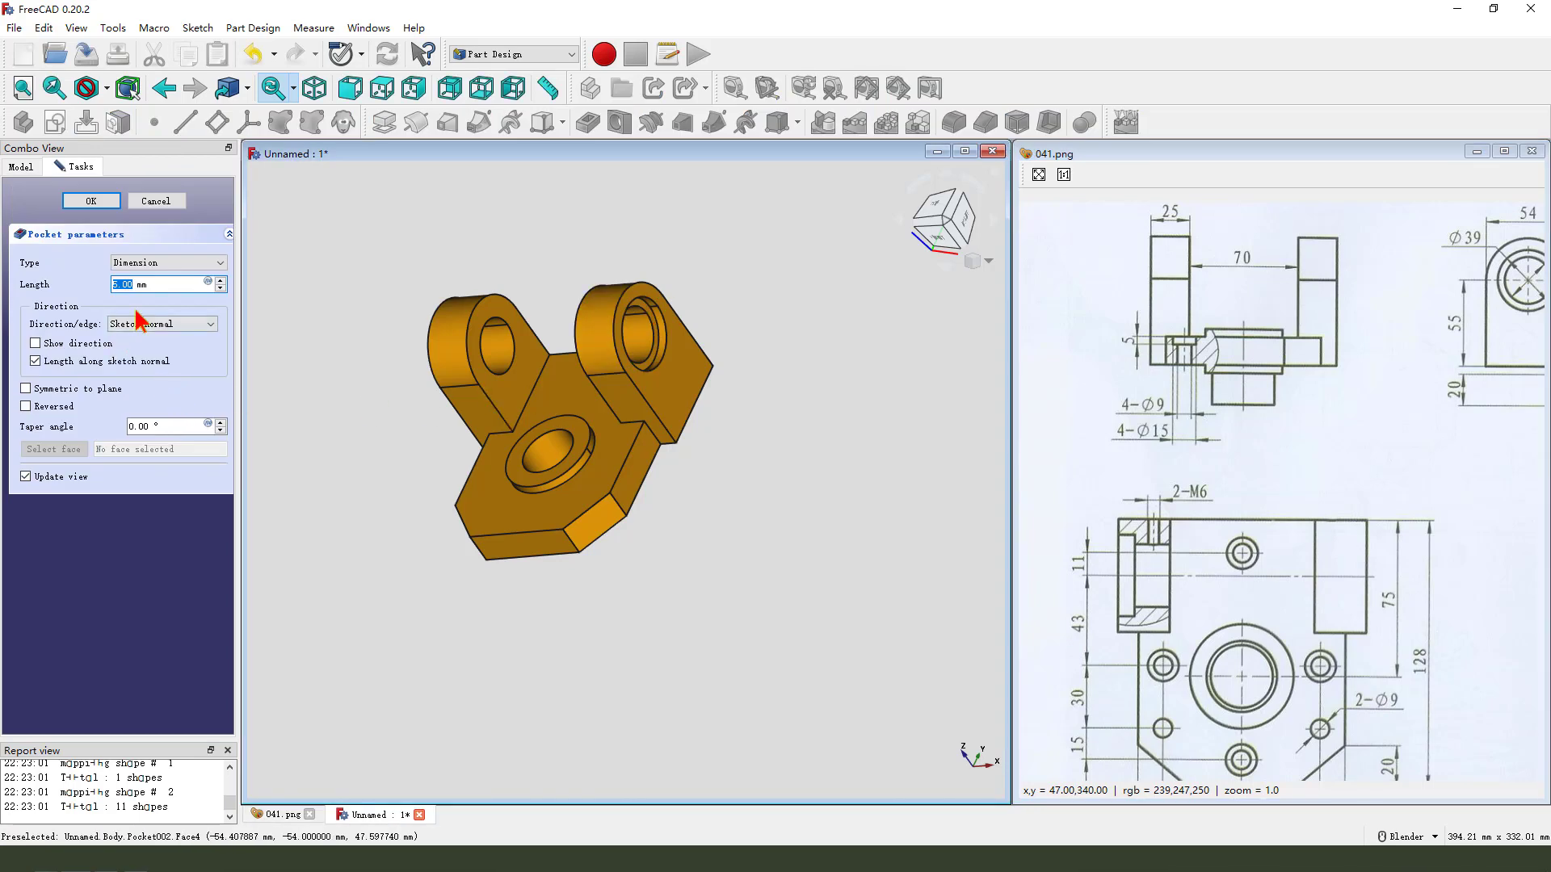
middle_click_drag(743, 460, 659, 329)
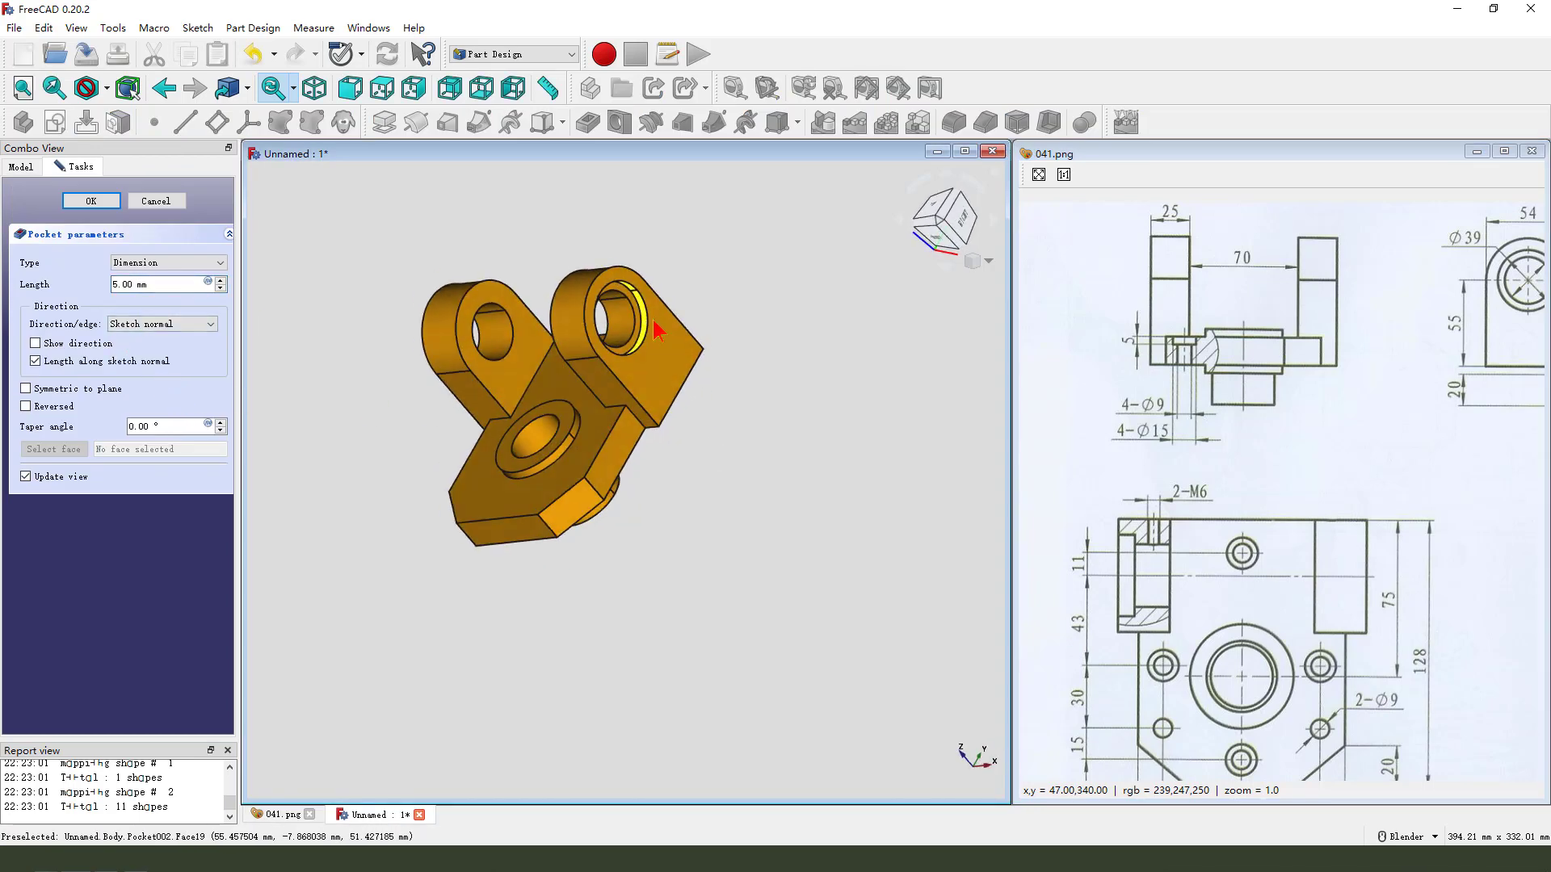
left_click(112, 203)
Start a sketch on the bracket's rear face and import the horizontal edge across the counterbored lug as external geometry.
middle_click_drag(1252, 454, 1208, 478)
left_click_drag(1134, 487, 1162, 523)
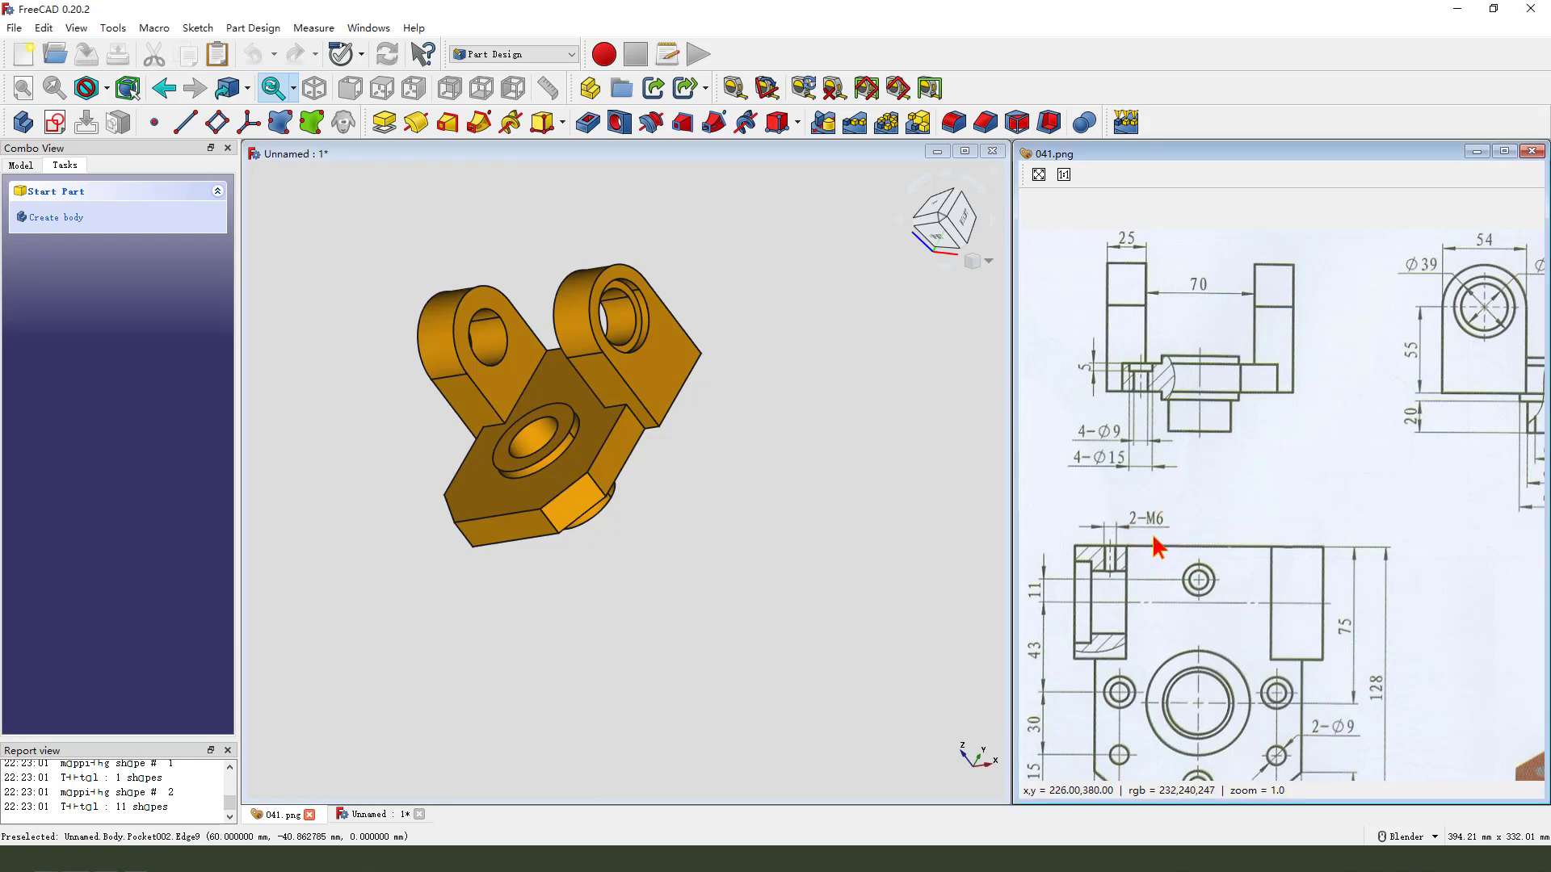
middle_click_drag(581, 374, 593, 411)
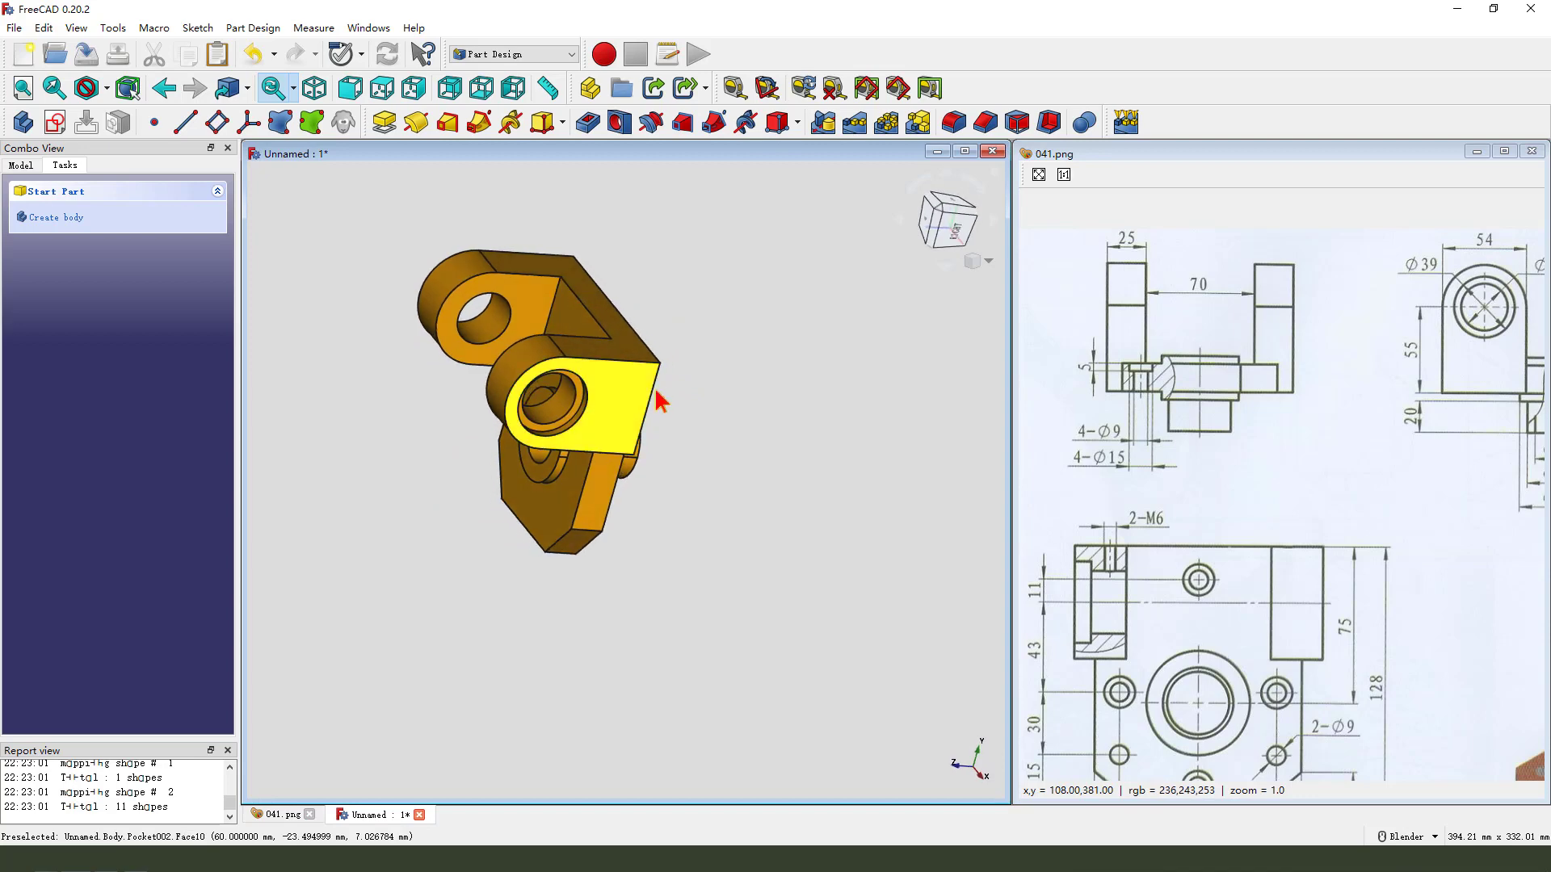
left_click(598, 359)
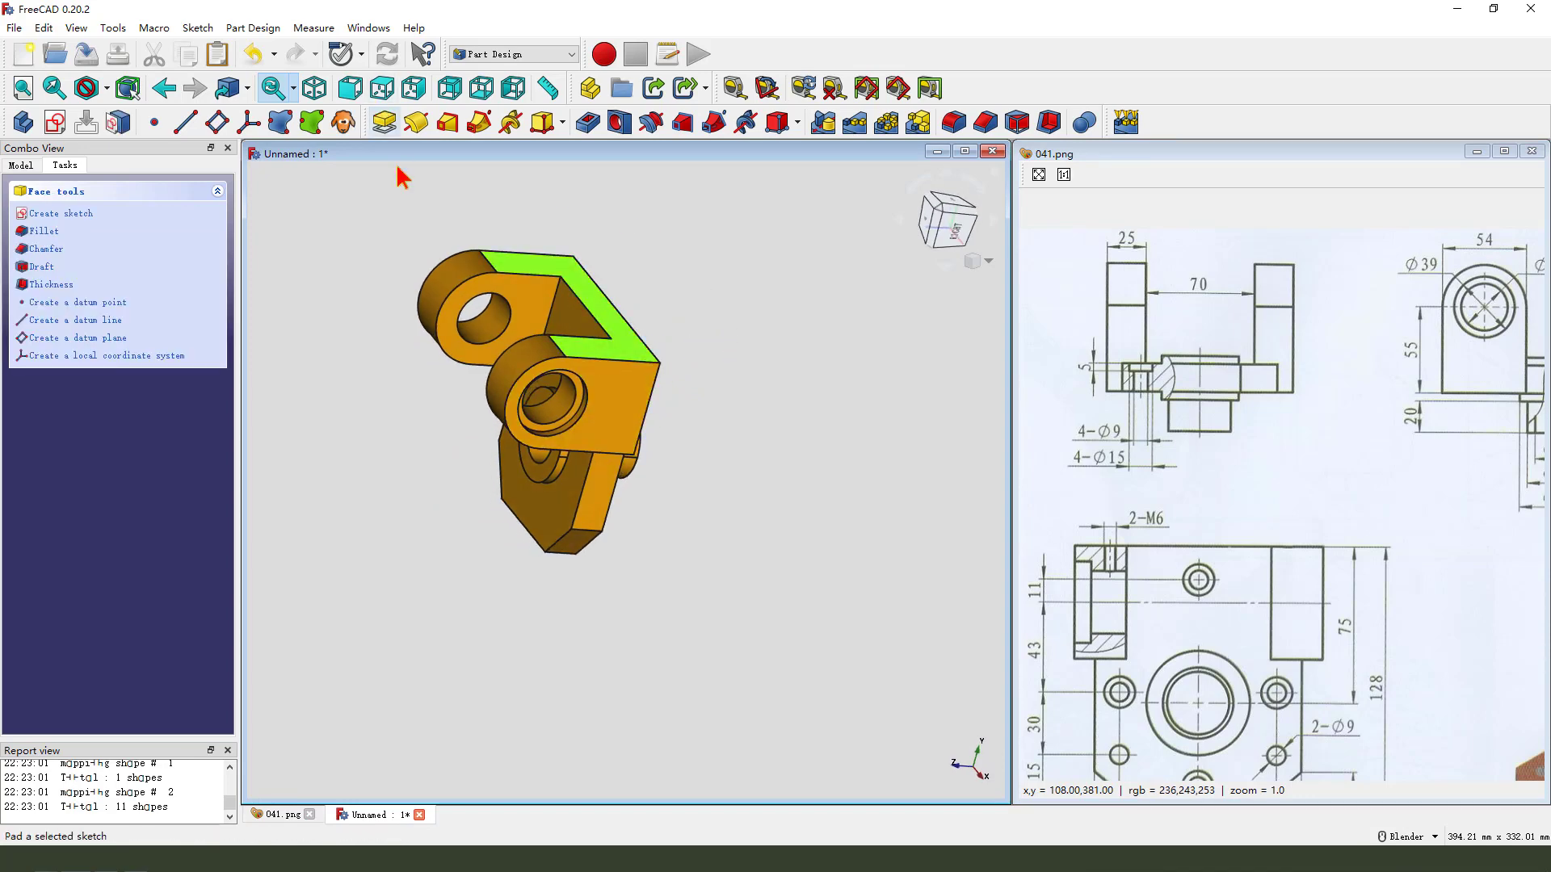
left_click(54, 122)
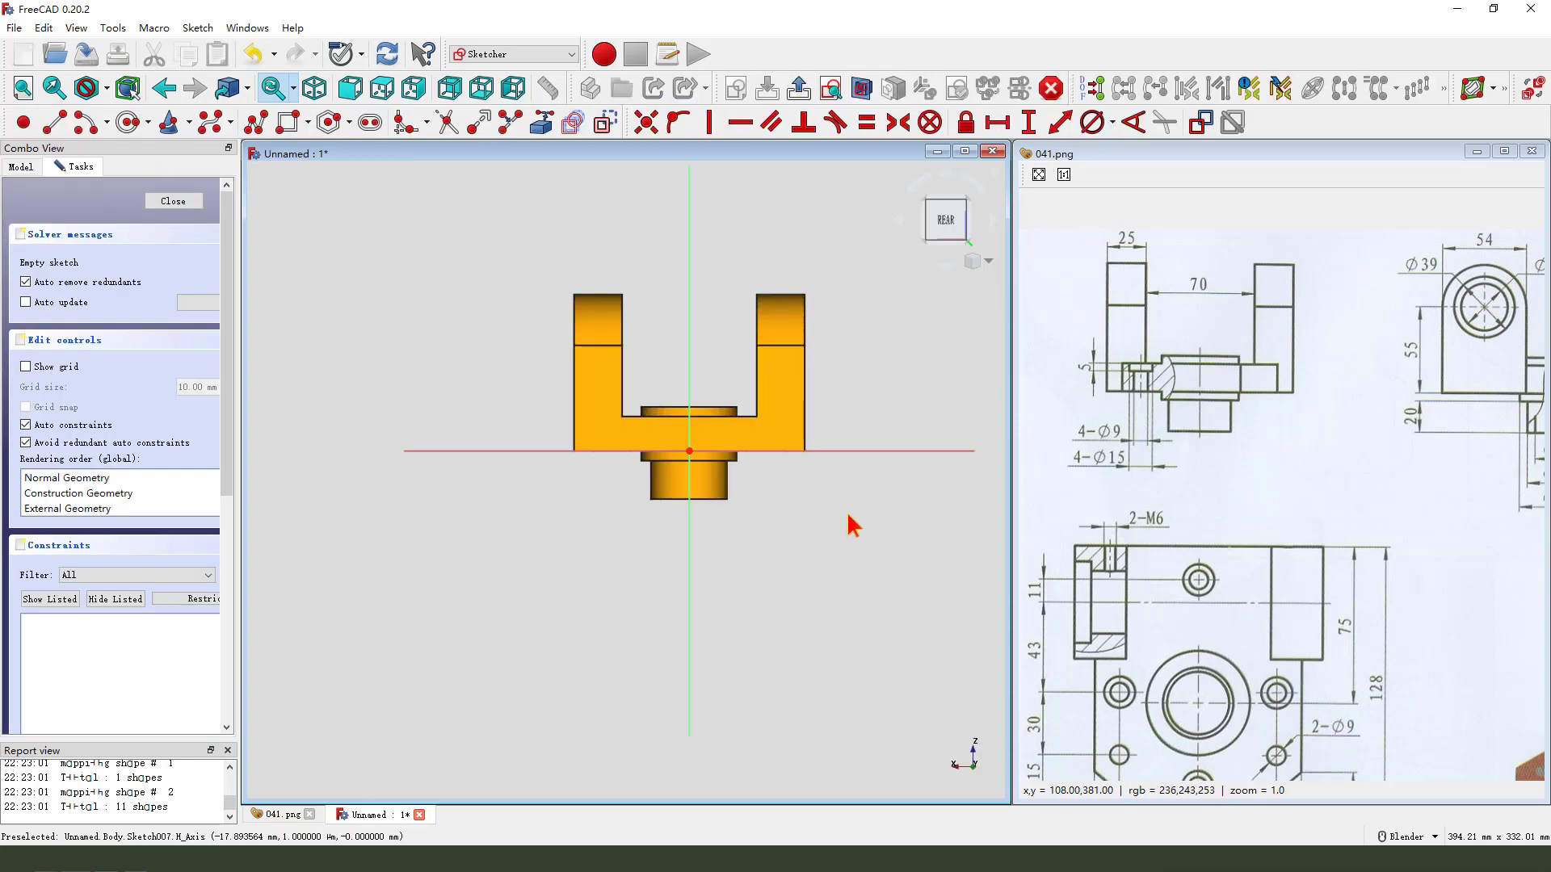
scroll(867, 501, "up", 1)
mouse_move(792, 352)
middle_mouse_down()
mouse_move(726, 388)
mouse_move(841, 356)
mouse_move(822, 343)
middle_mouse_up()
left_click(565, 128)
left_click(587, 277)
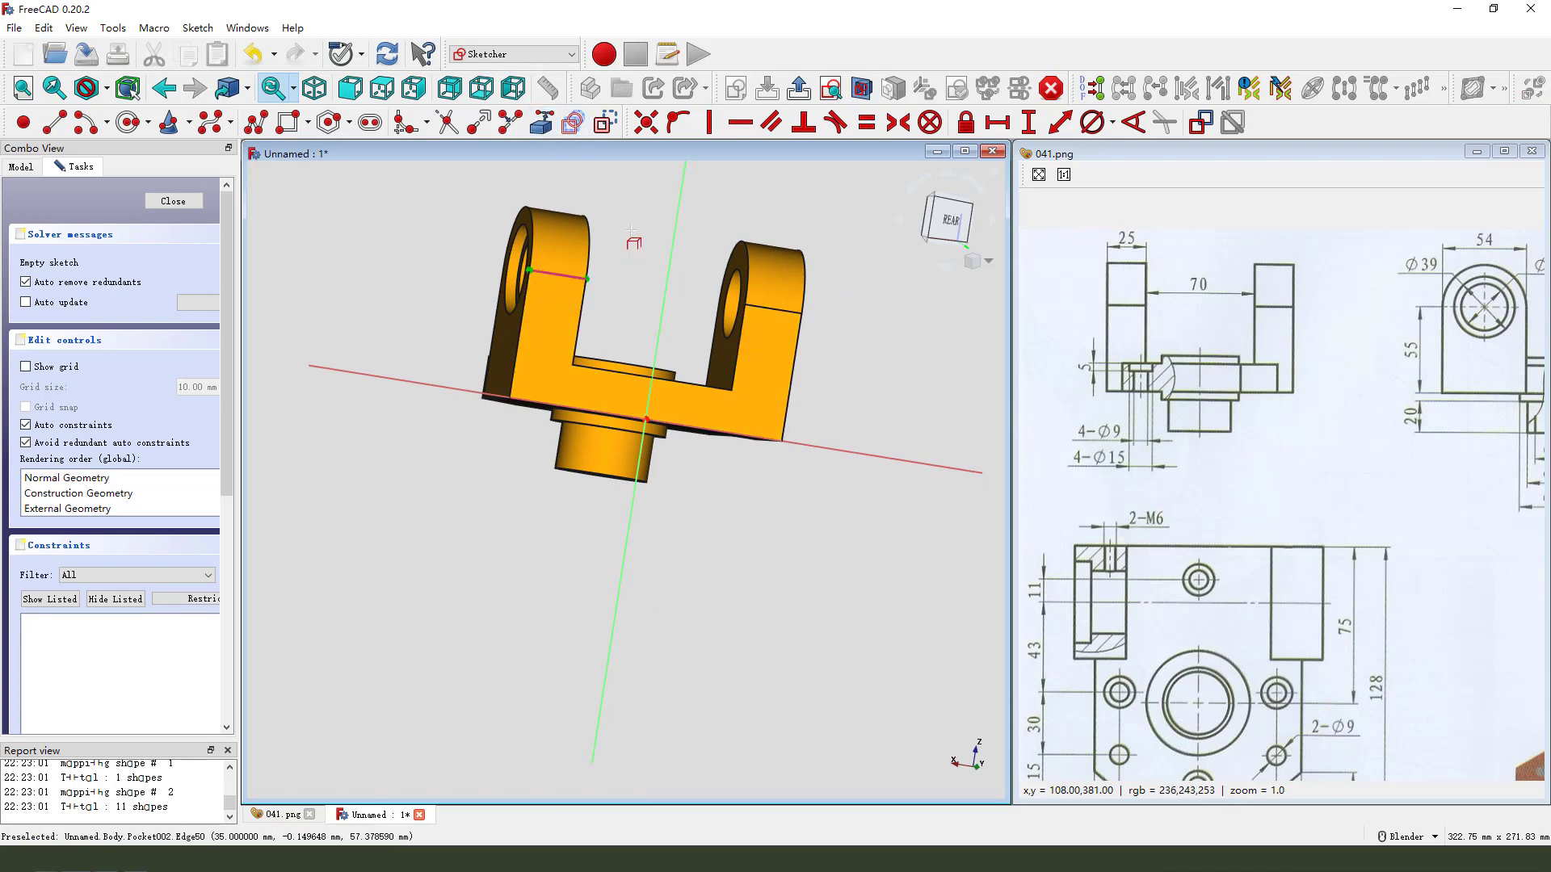
Sketch a circle on the imported lug edge, constrain its centre symmetrically between the edge's endpoints, and finish the sketch.
scroll(566, 271, "up", 2)
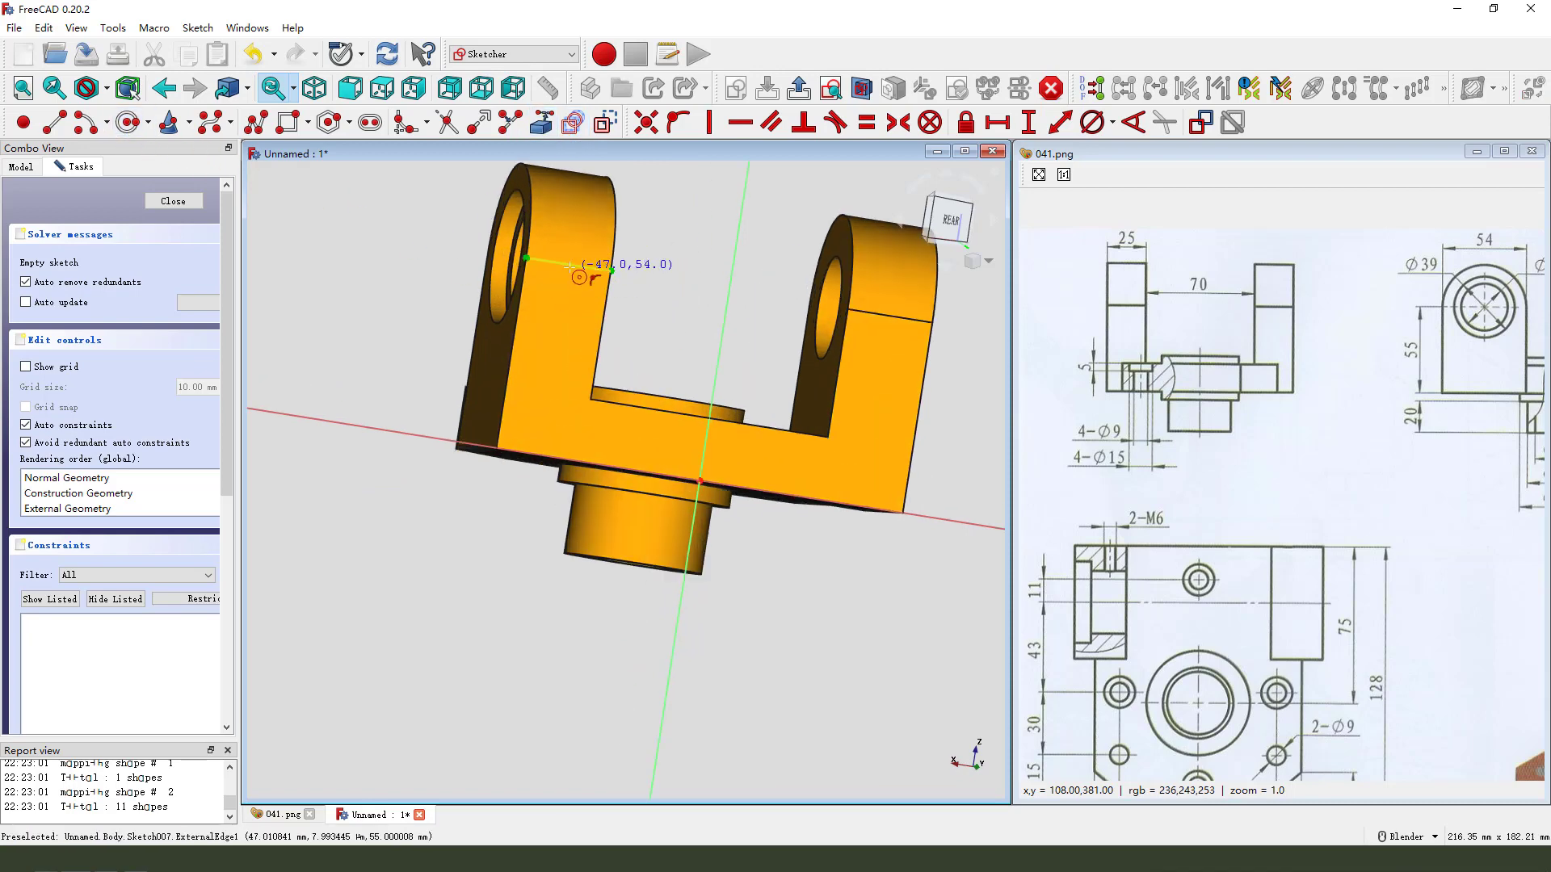
left_click(563, 263)
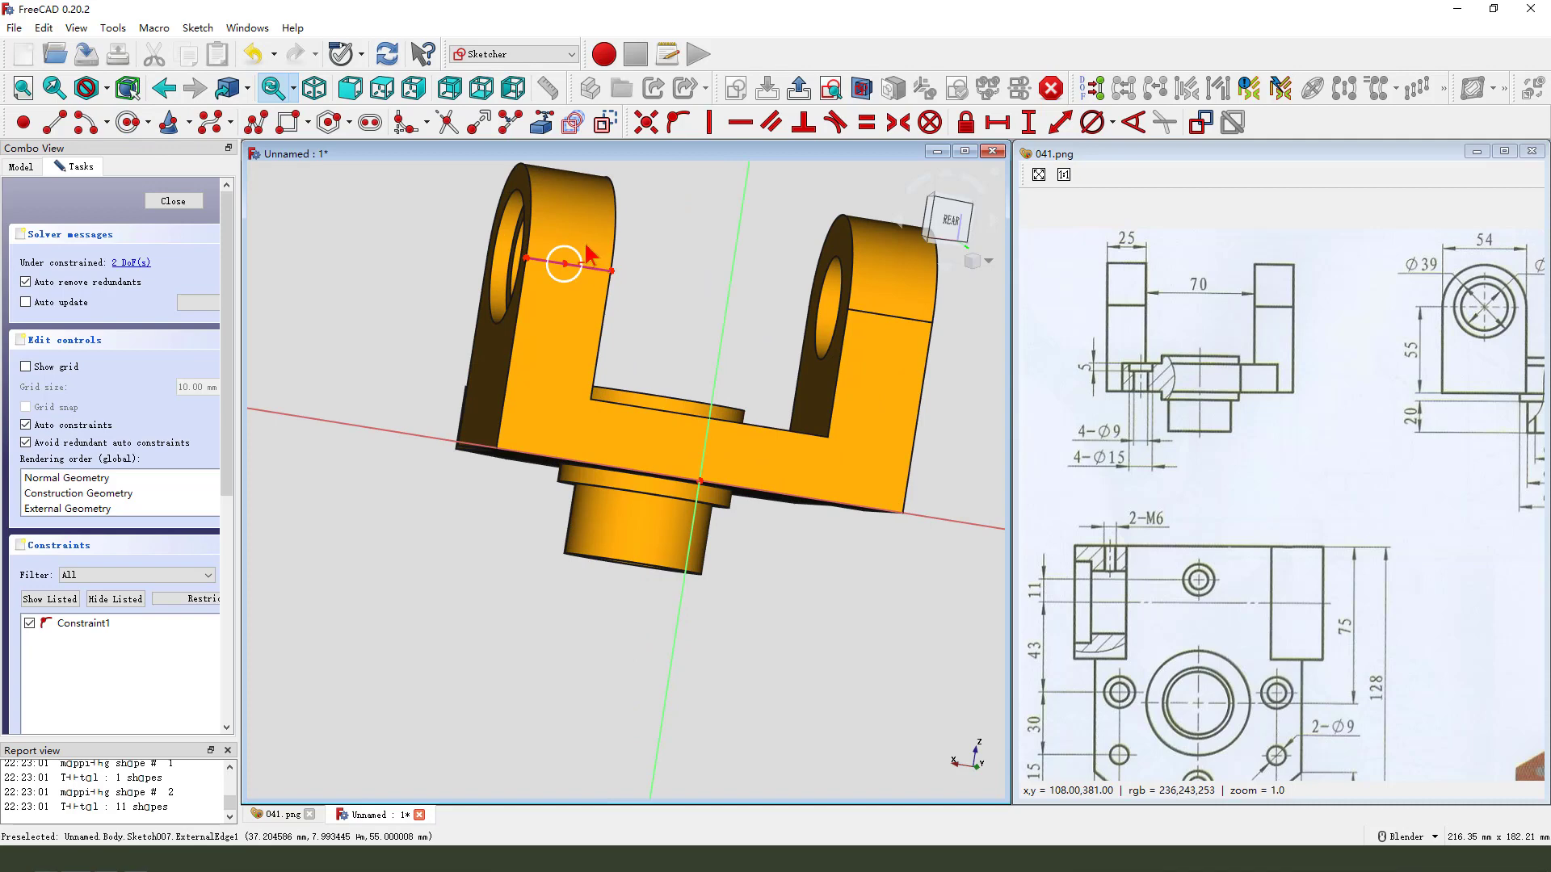
scroll(557, 271, "up", 1)
scroll(565, 242, "up", 2)
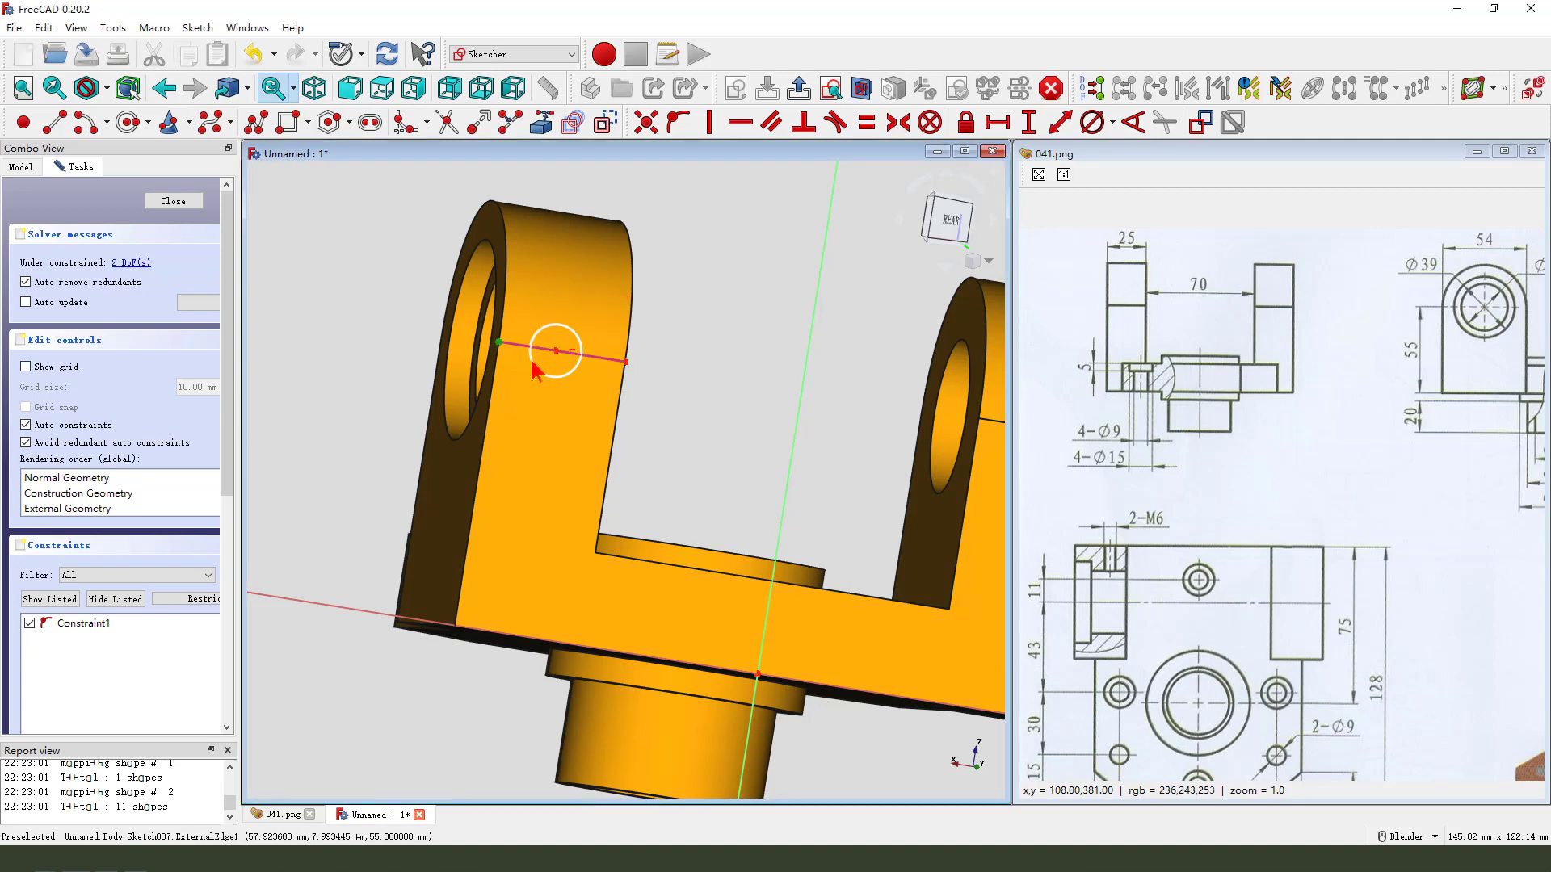
left_click(501, 344)
left_click(557, 350)
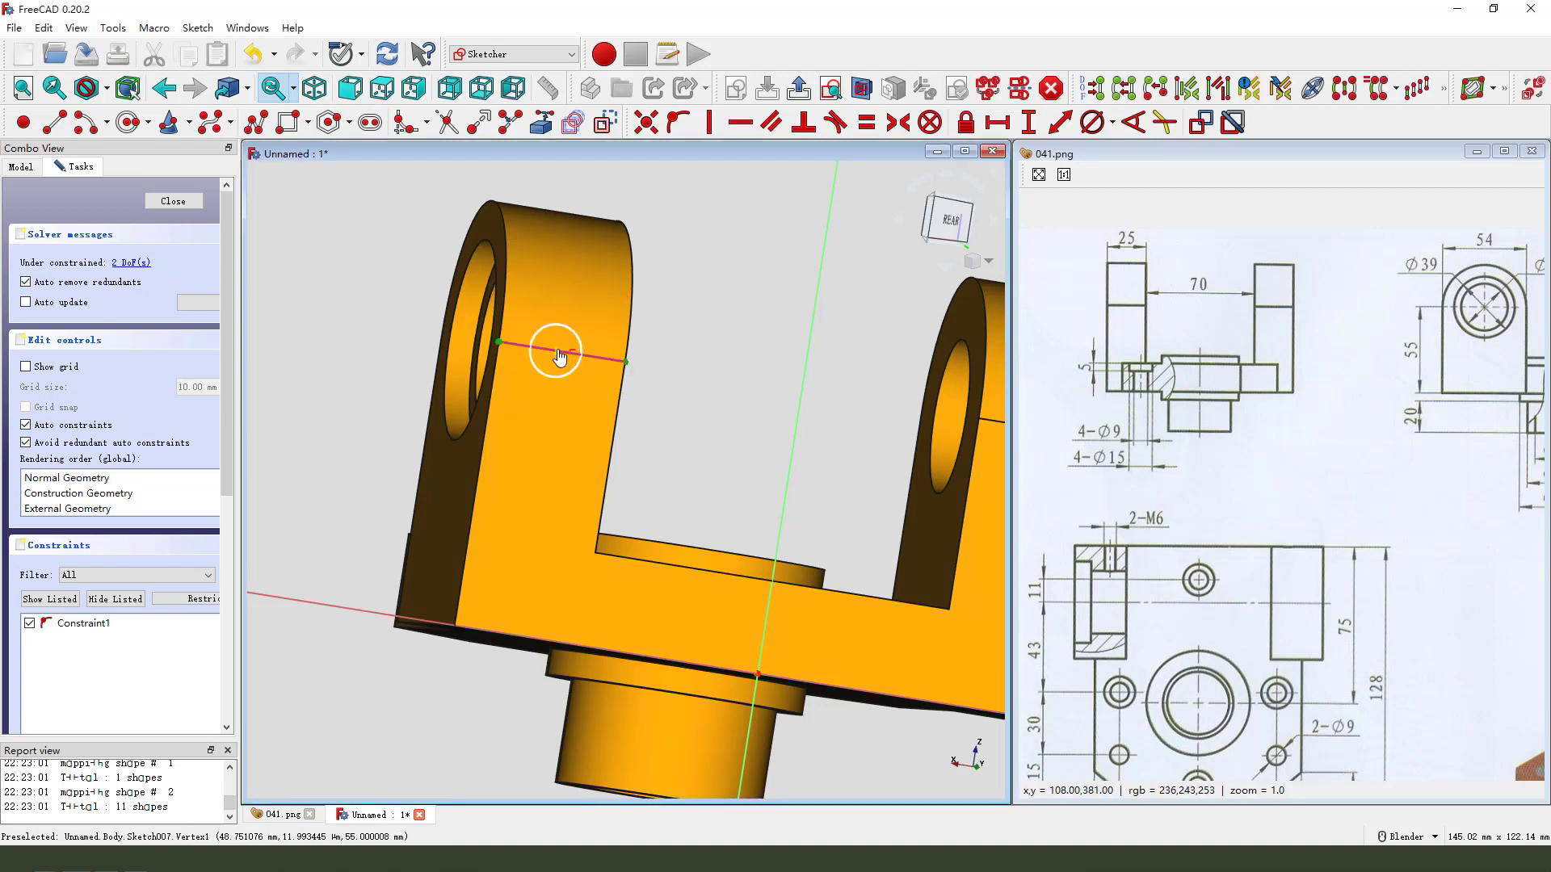
left_click(899, 125)
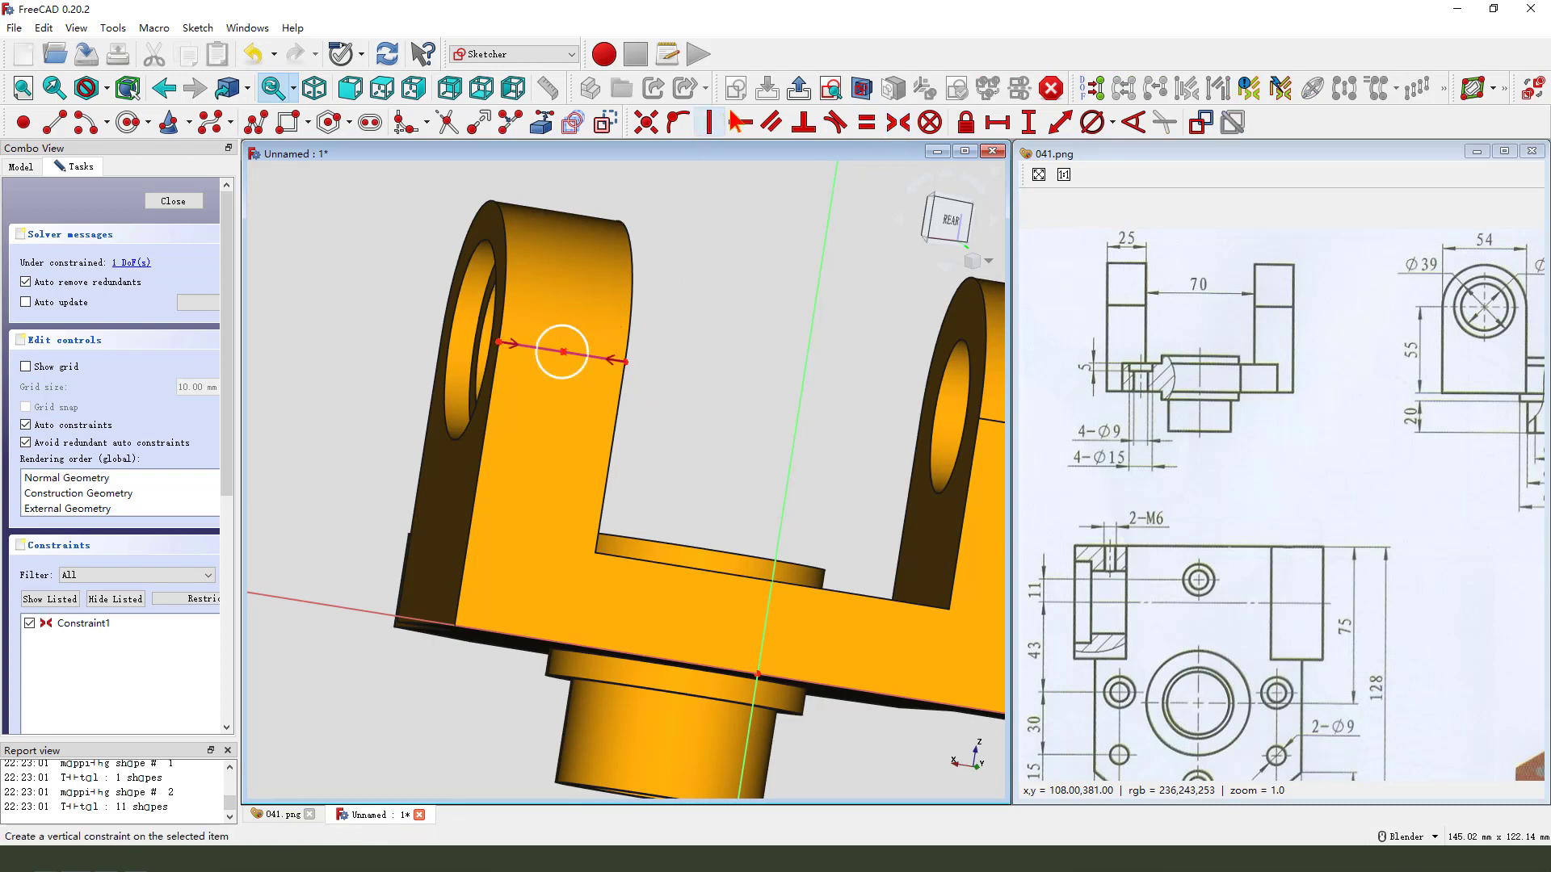
left_click(799, 88)
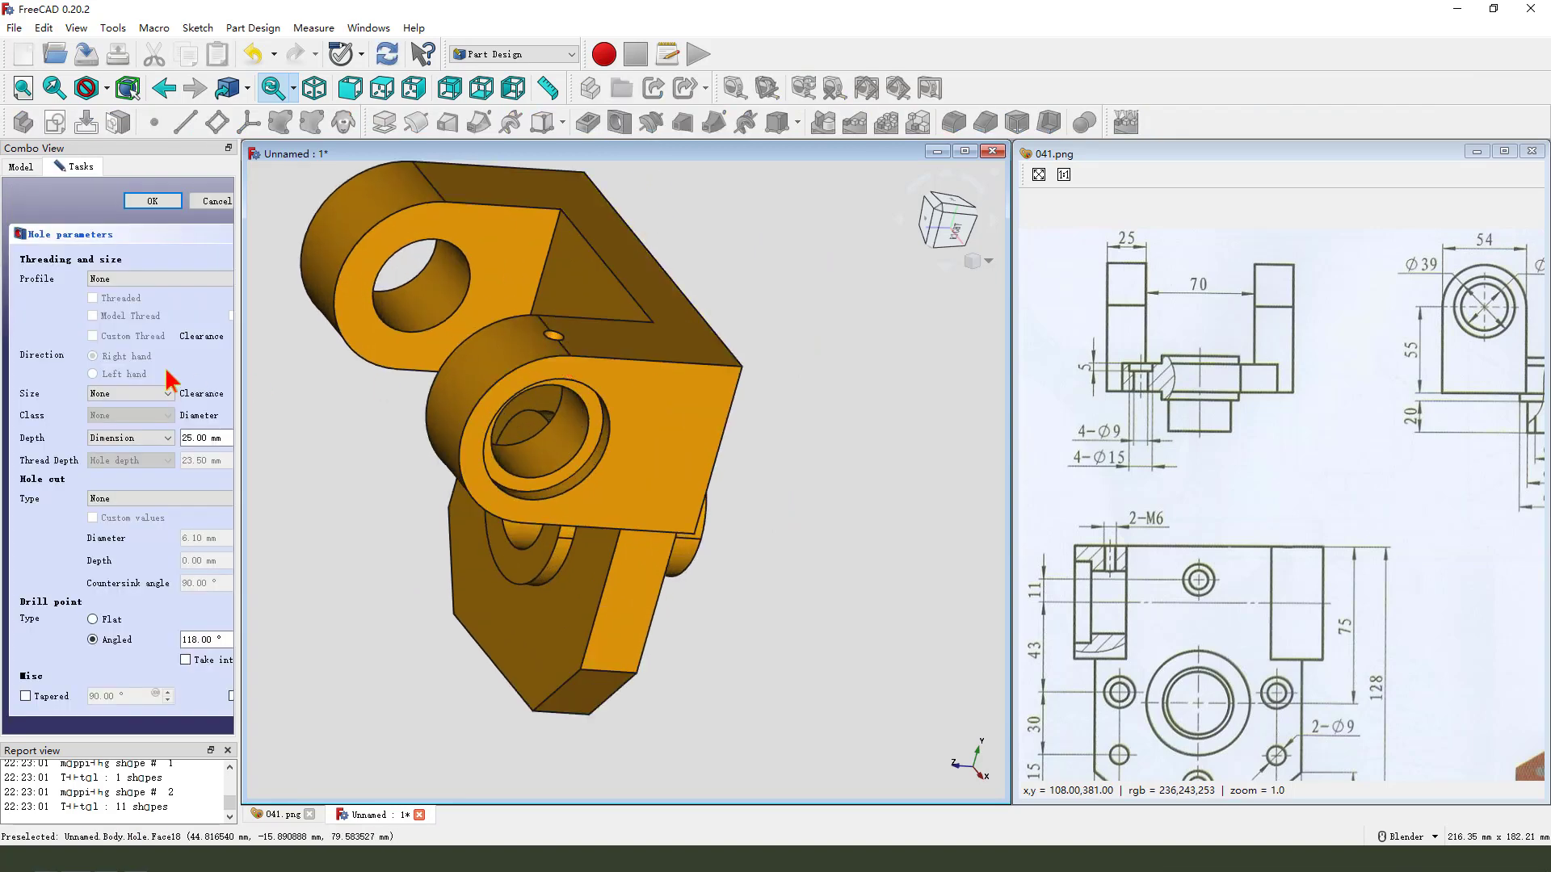
Create a 25 mm deep, unthreaded hole from the circle using the ISO metric regular profile in size M6.
left_click_drag(241, 245, 349, 251)
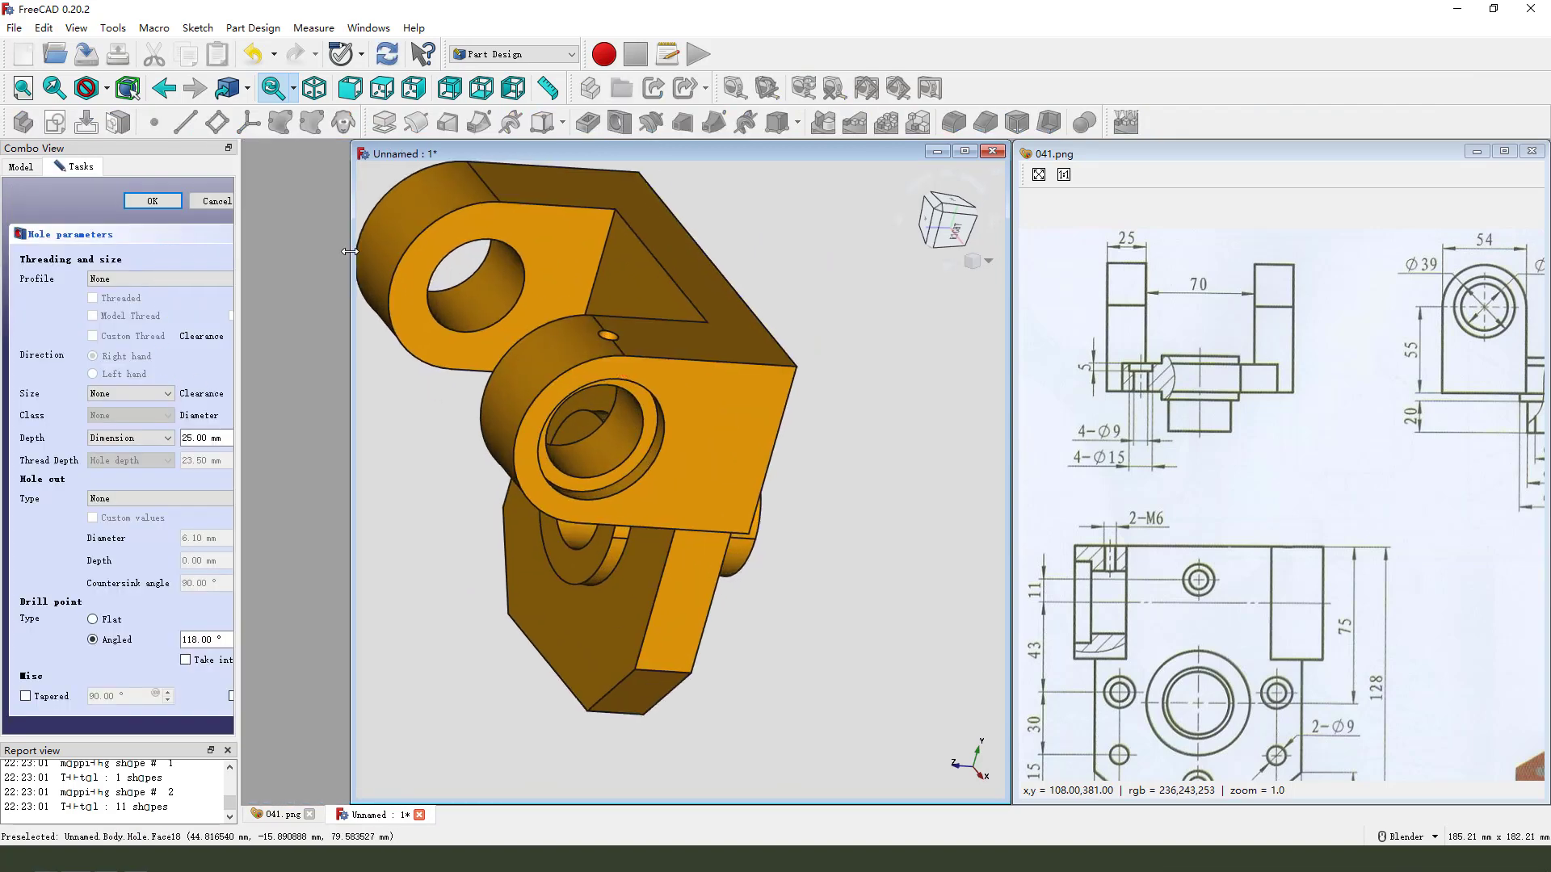
left_click(200, 282)
left_click(198, 290)
left_click_drag(356, 242, 311, 235)
left_click(144, 282)
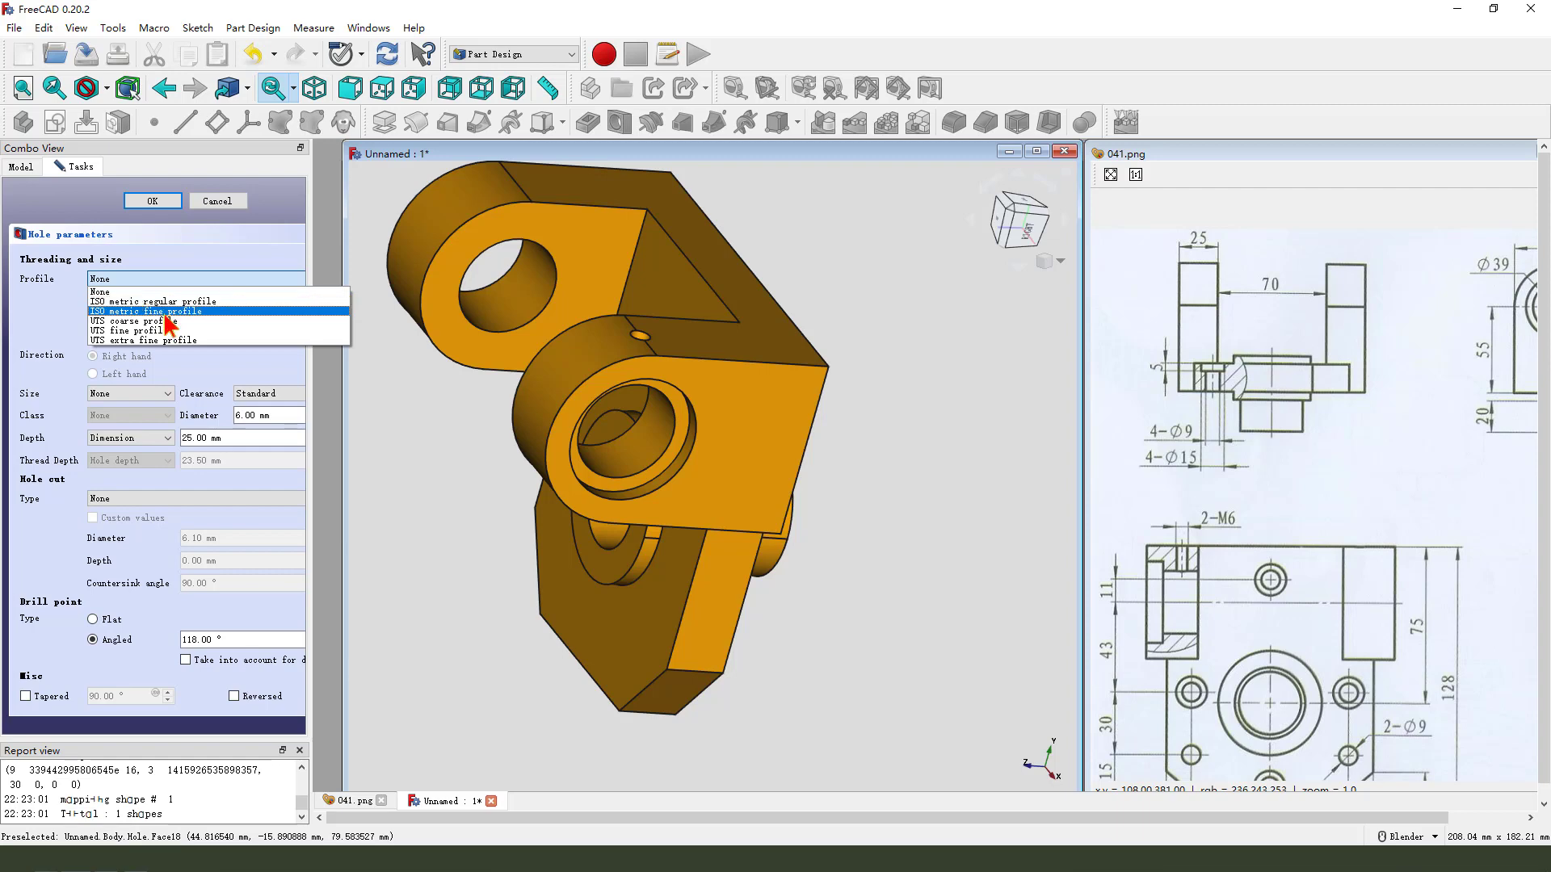
left_click(153, 302)
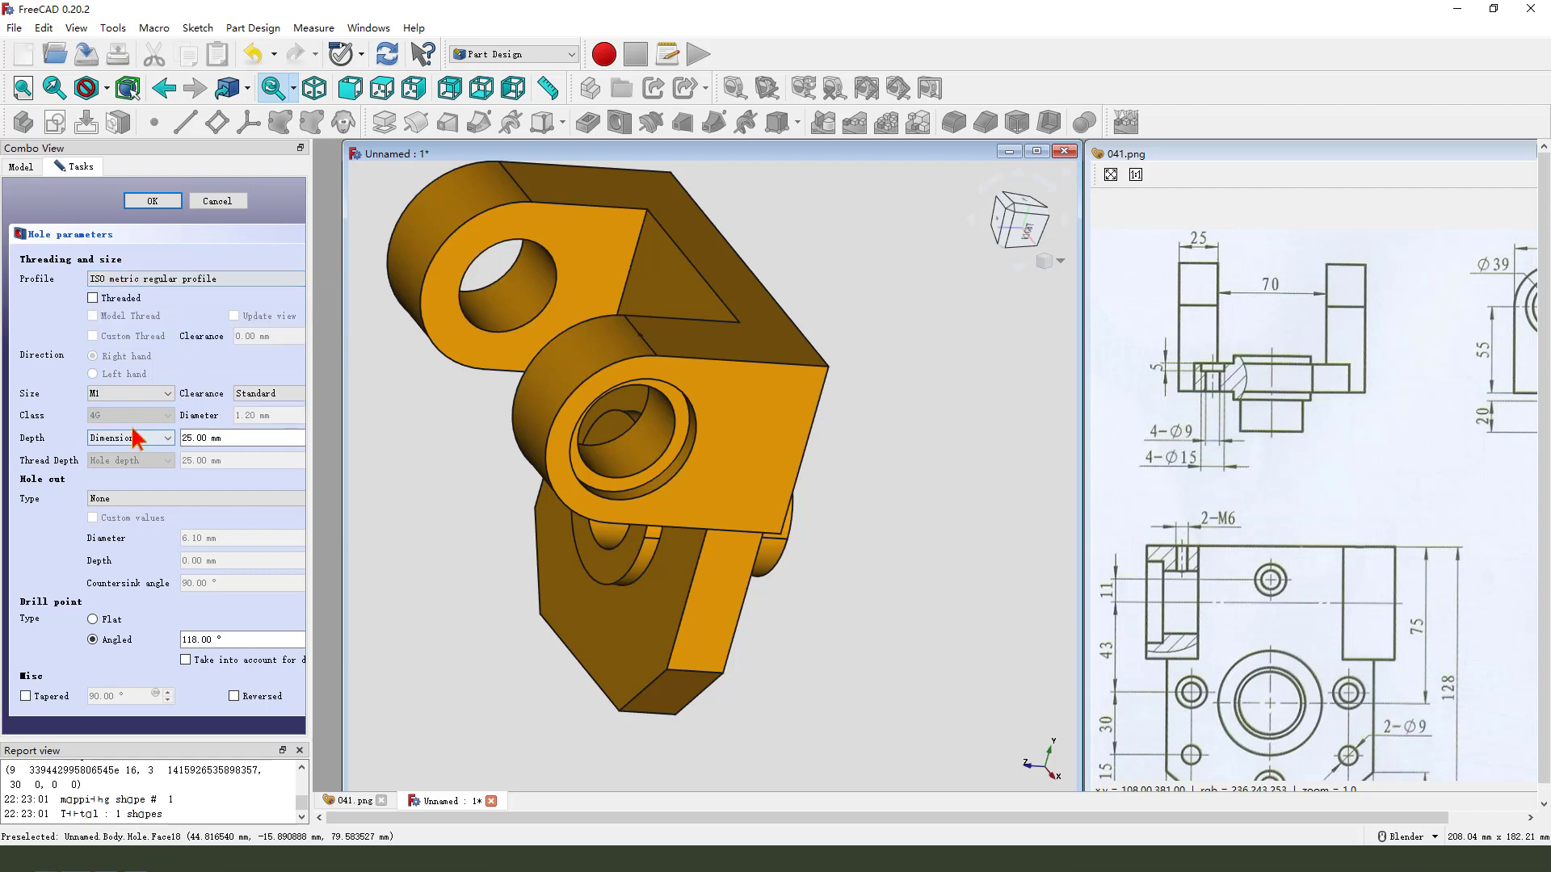
left_click(125, 393)
scroll(123, 458, "down", 3)
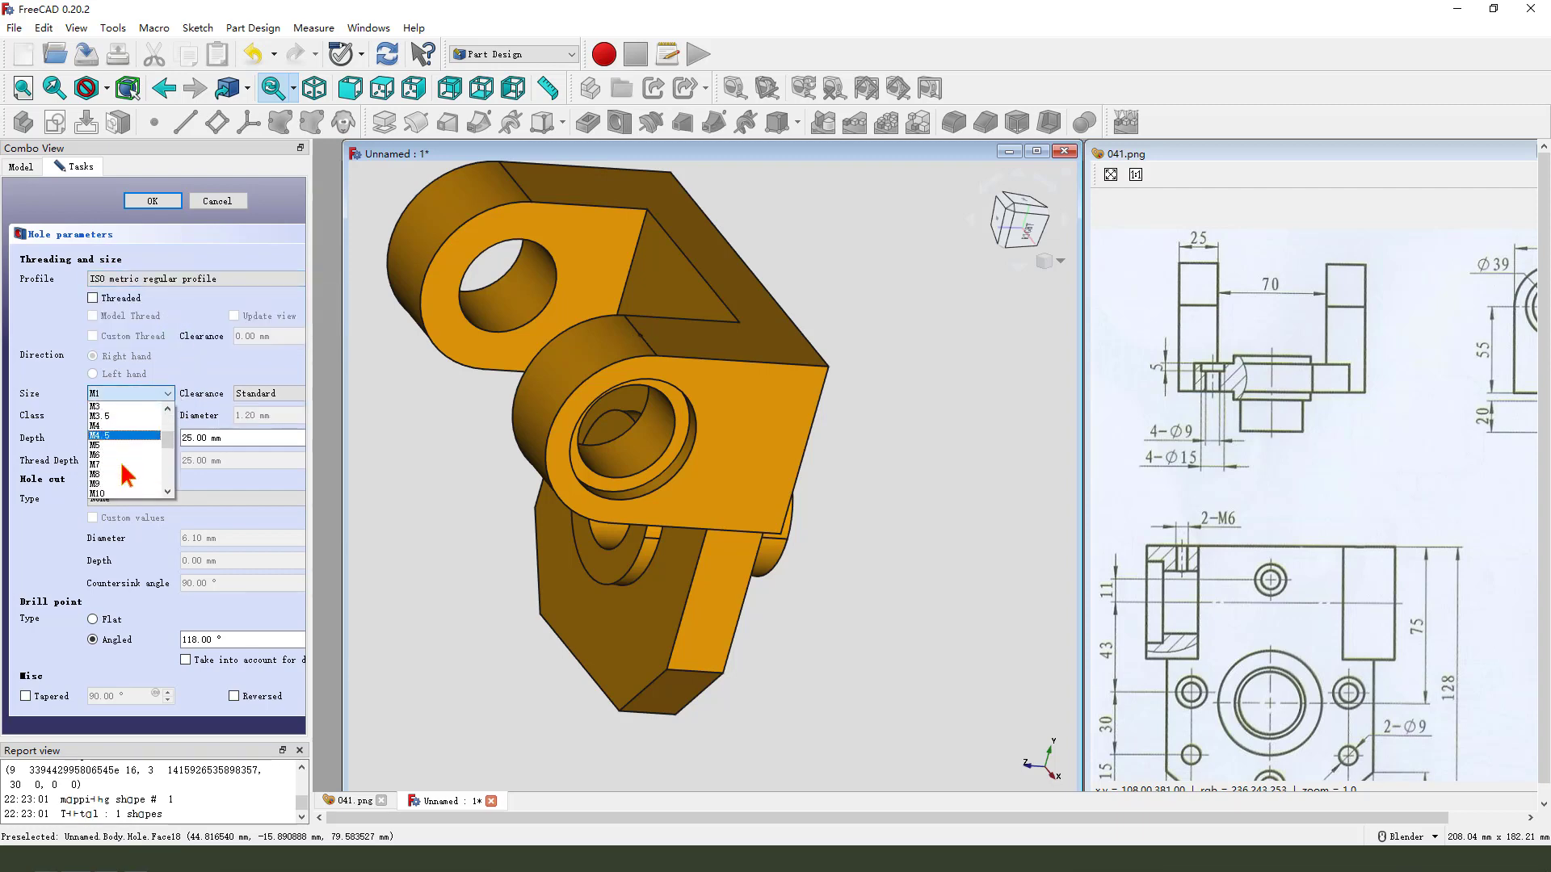
left_click(117, 456)
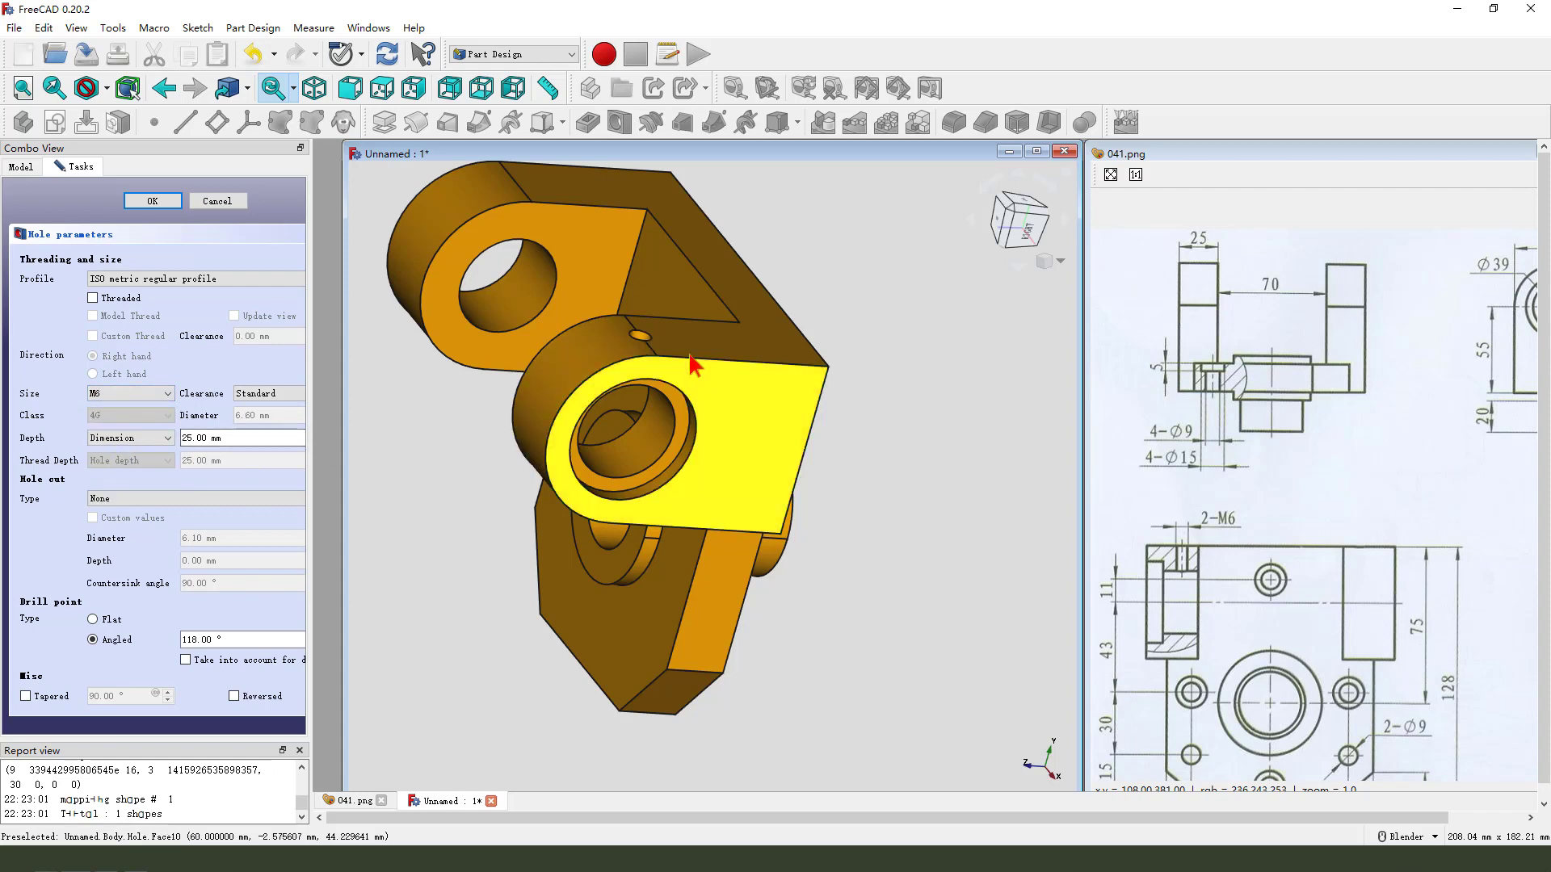
scroll(584, 452, "up", 3)
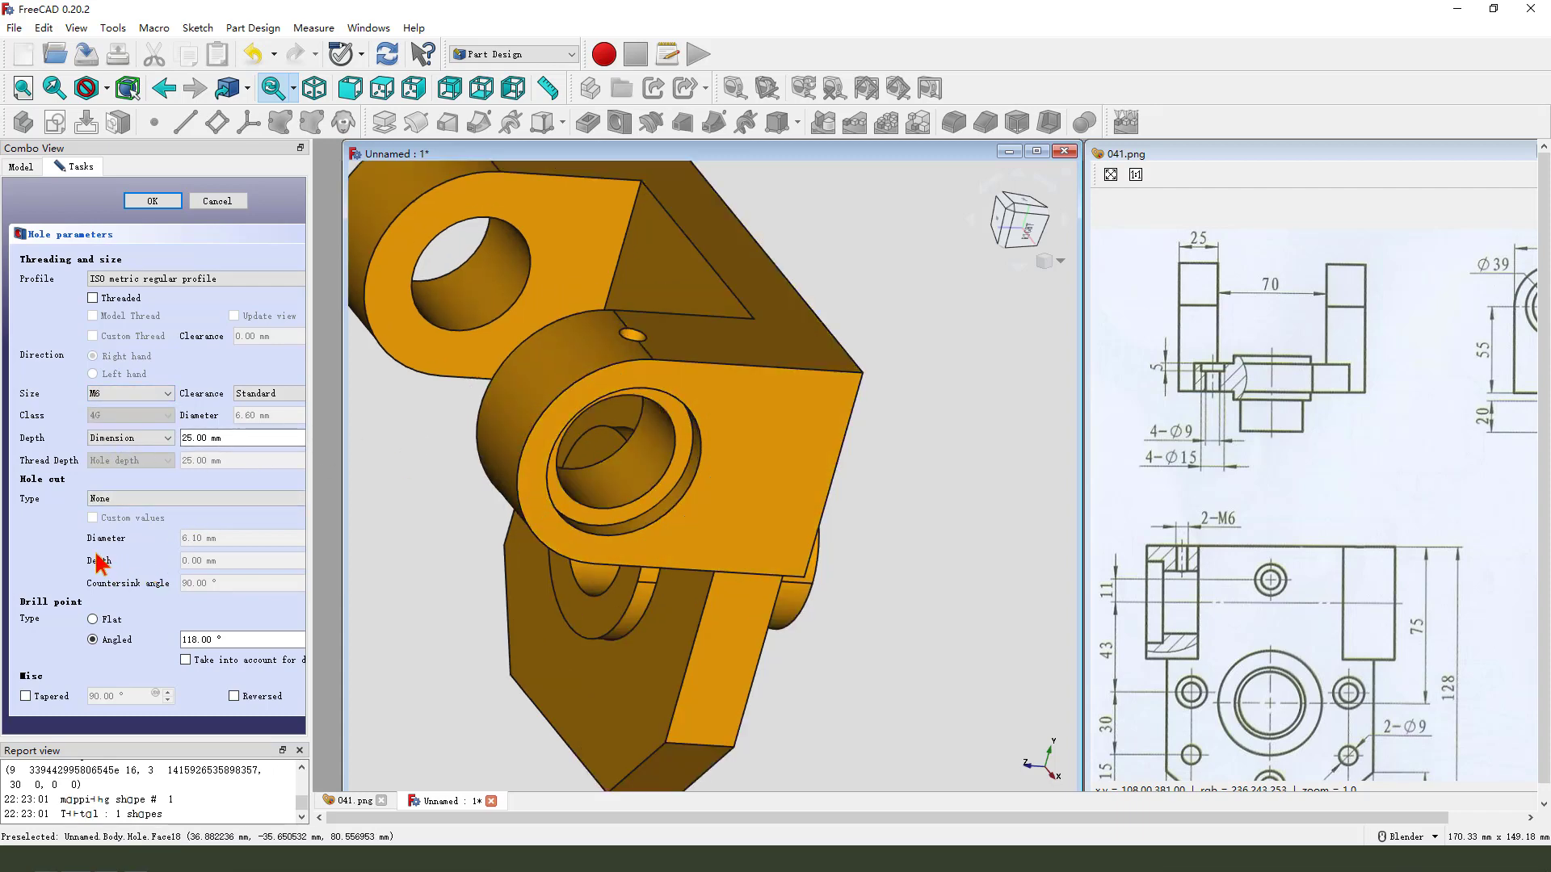
middle_click_drag(703, 440, 677, 420)
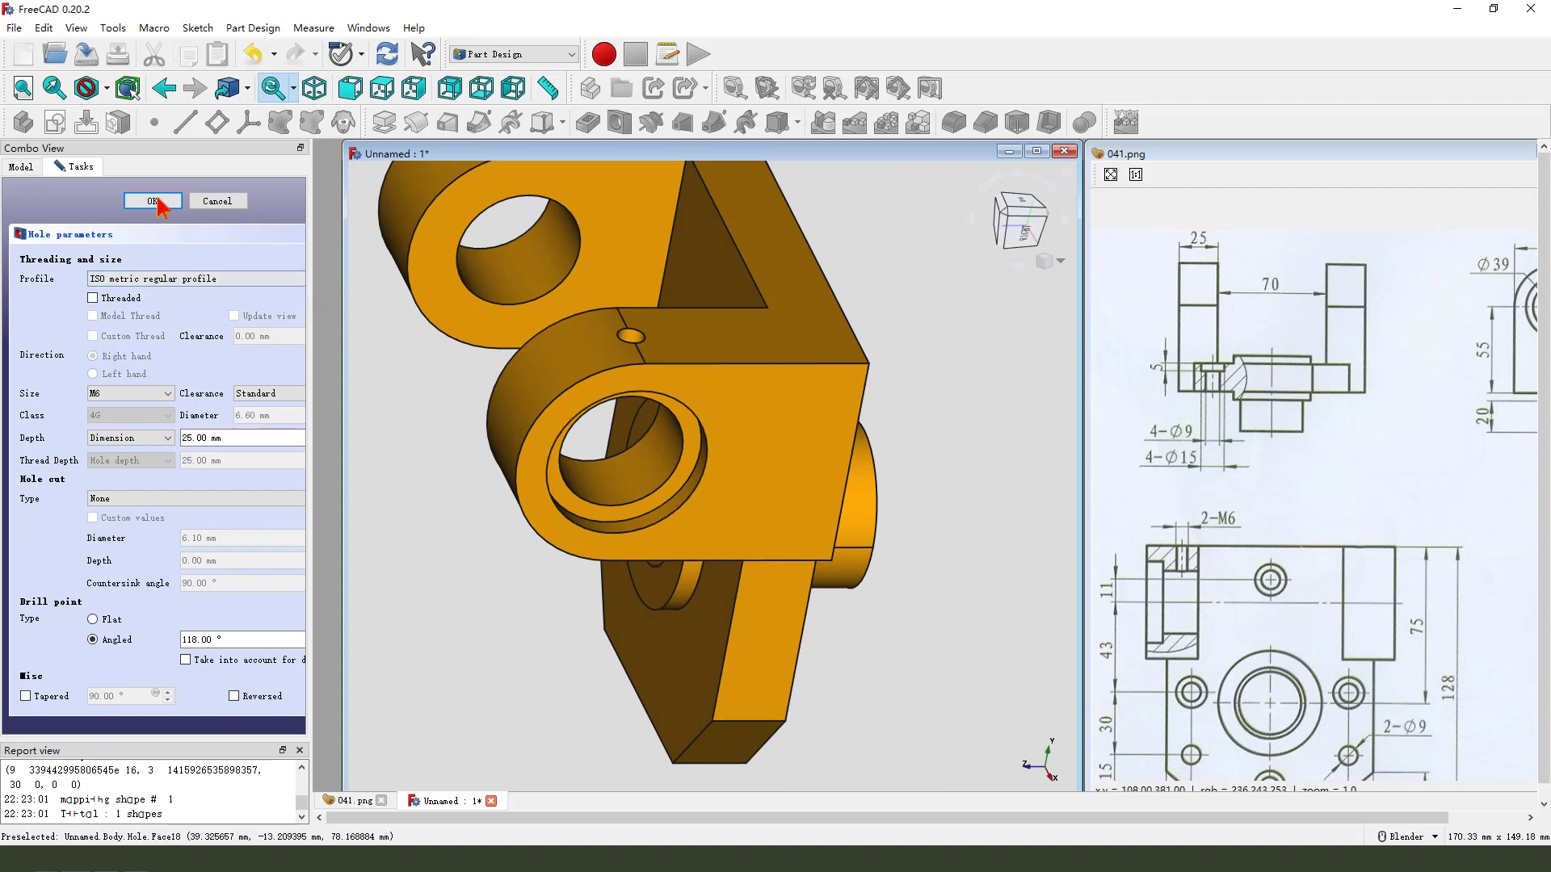
left_click(153, 202)
Mirror the 39 mm counterbore pocket and the M6 hole together across the base YZ plane.
scroll(803, 398, "down", 5)
mouse_move(803, 399)
middle_mouse_down()
mouse_move(730, 366)
mouse_move(826, 398)
middle_mouse_up()
left_click(21, 165)
middle_click_drag(740, 453, 592, 519)
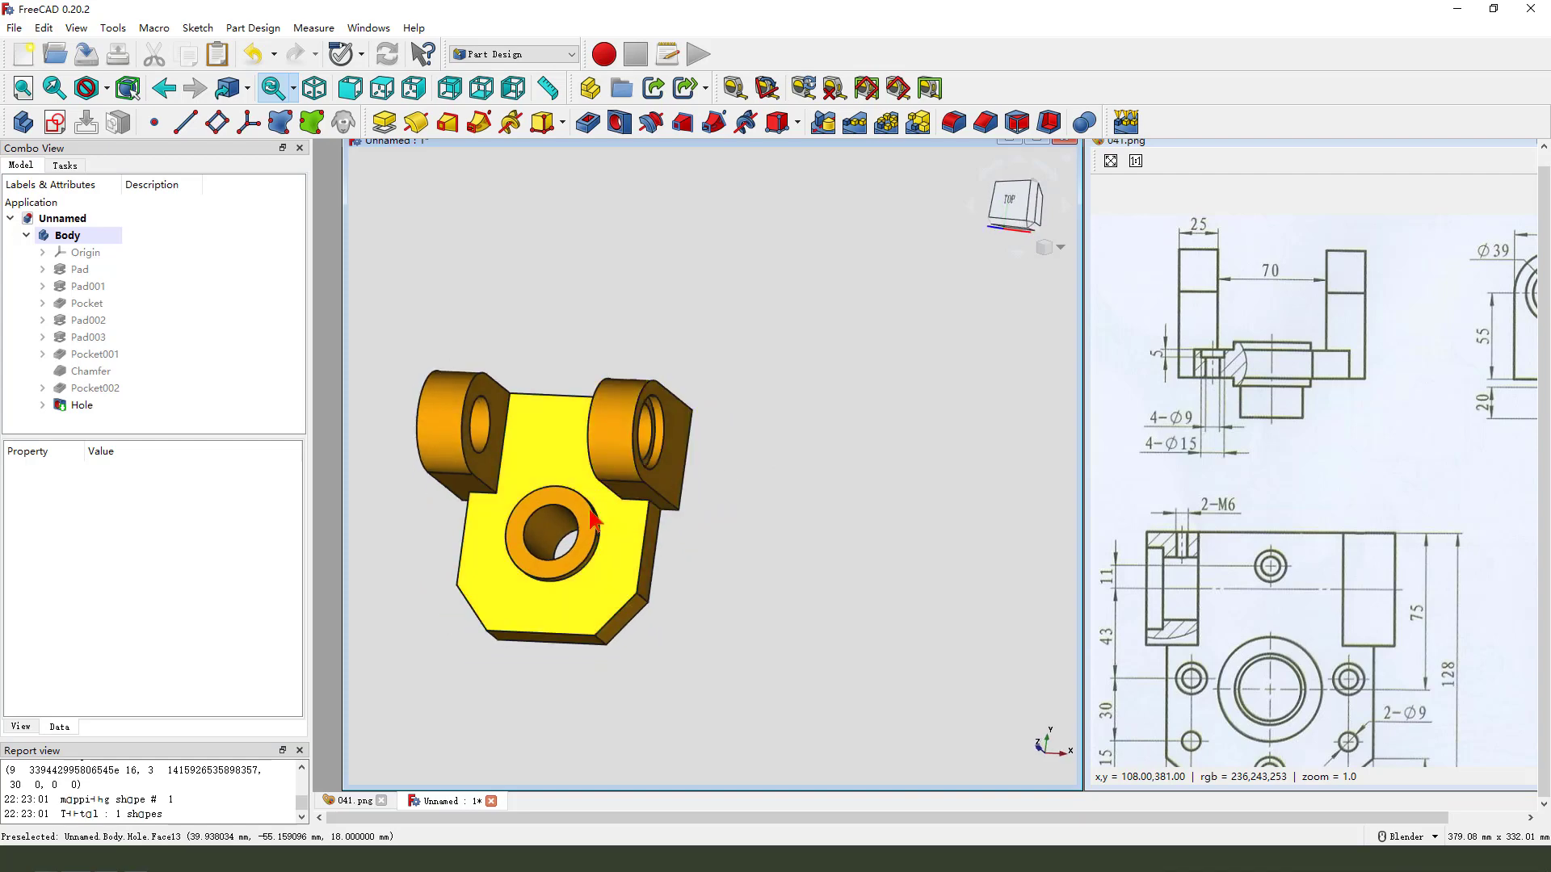
left_click(106, 389)
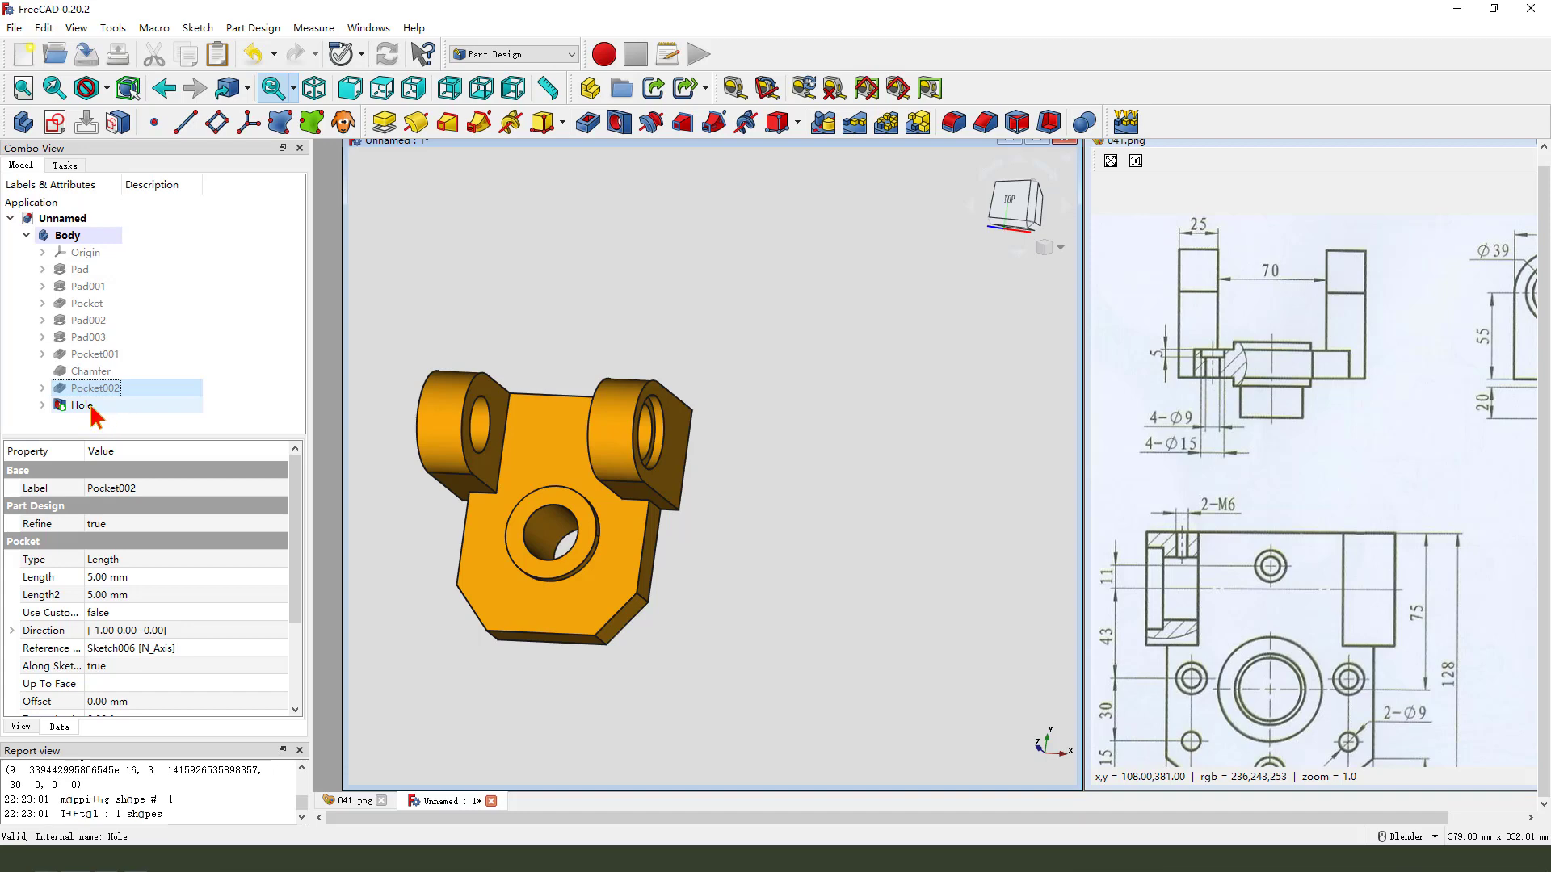
left_click(95, 413, "ctrl")
middle_click_drag(717, 484, 709, 475)
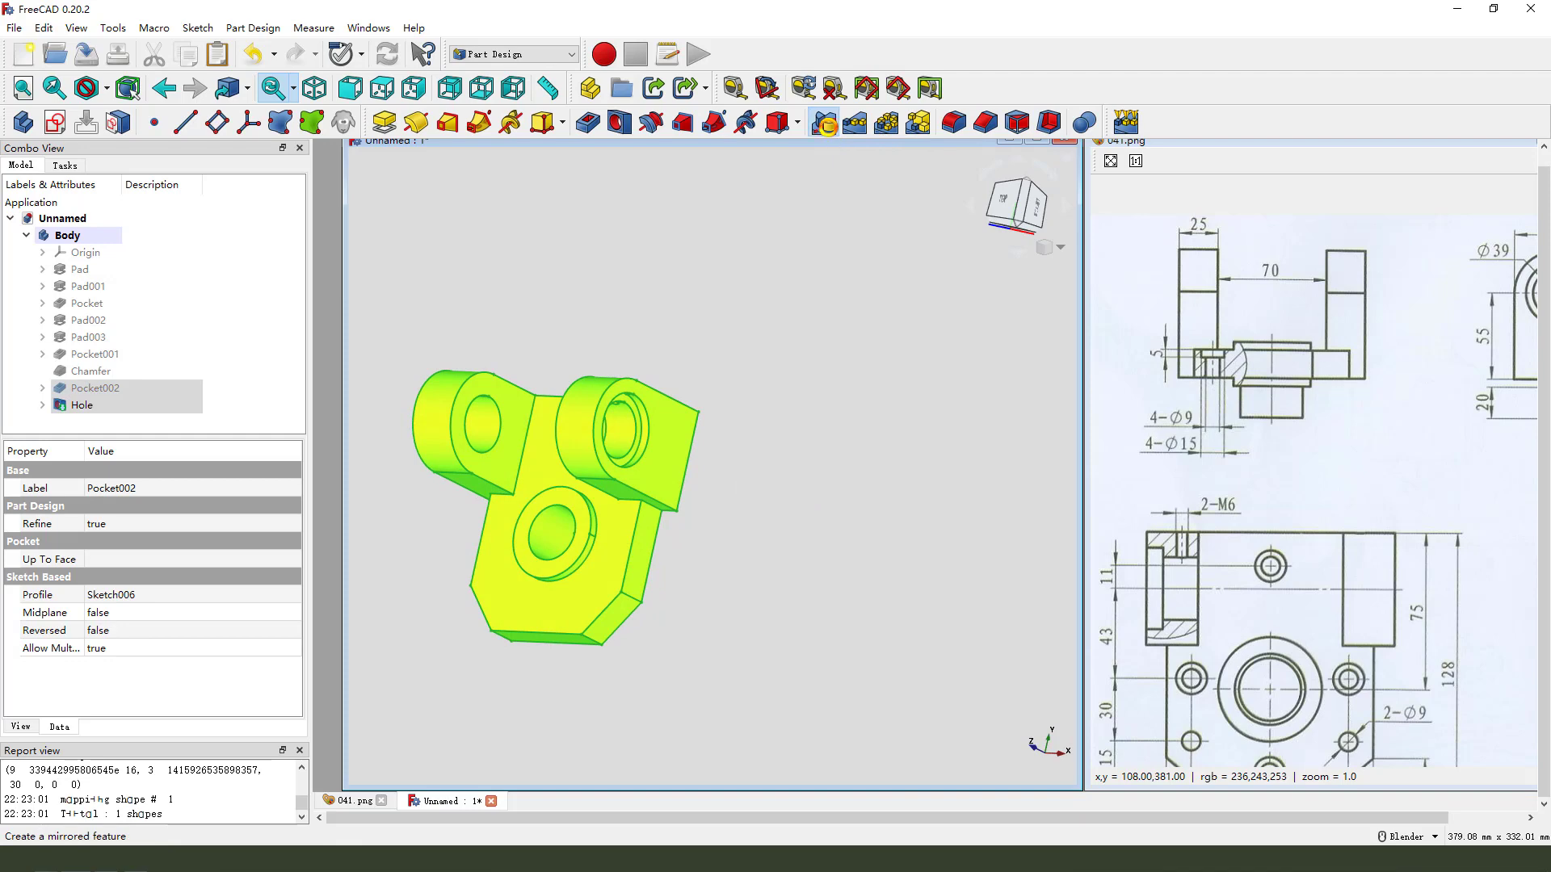
left_click(824, 123)
middle_click_drag(816, 315, 536, 526)
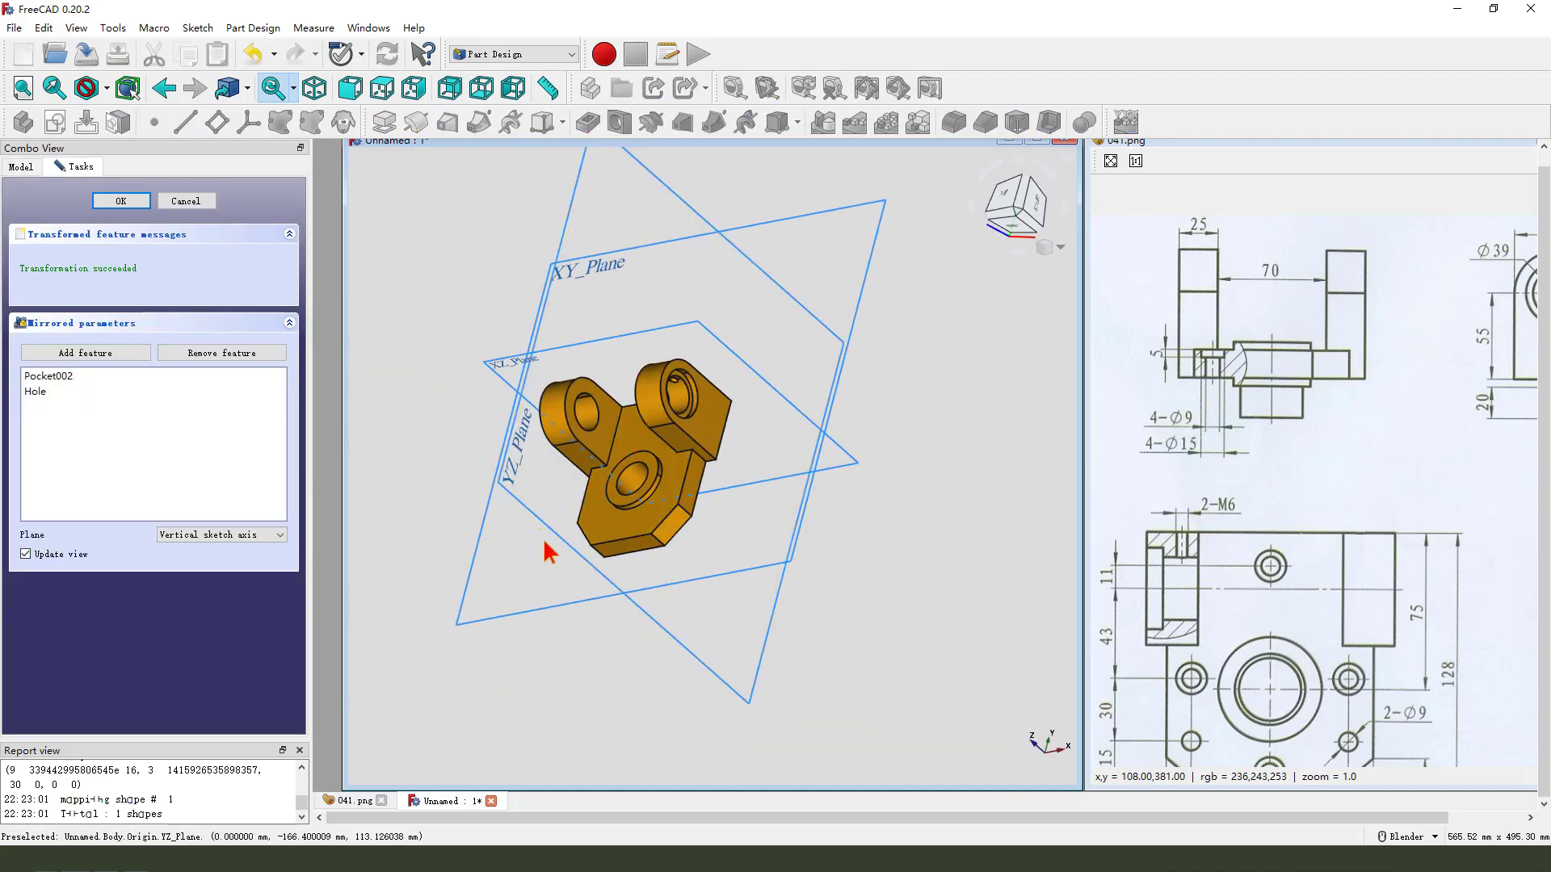
left_click_drag(501, 466, 522, 592)
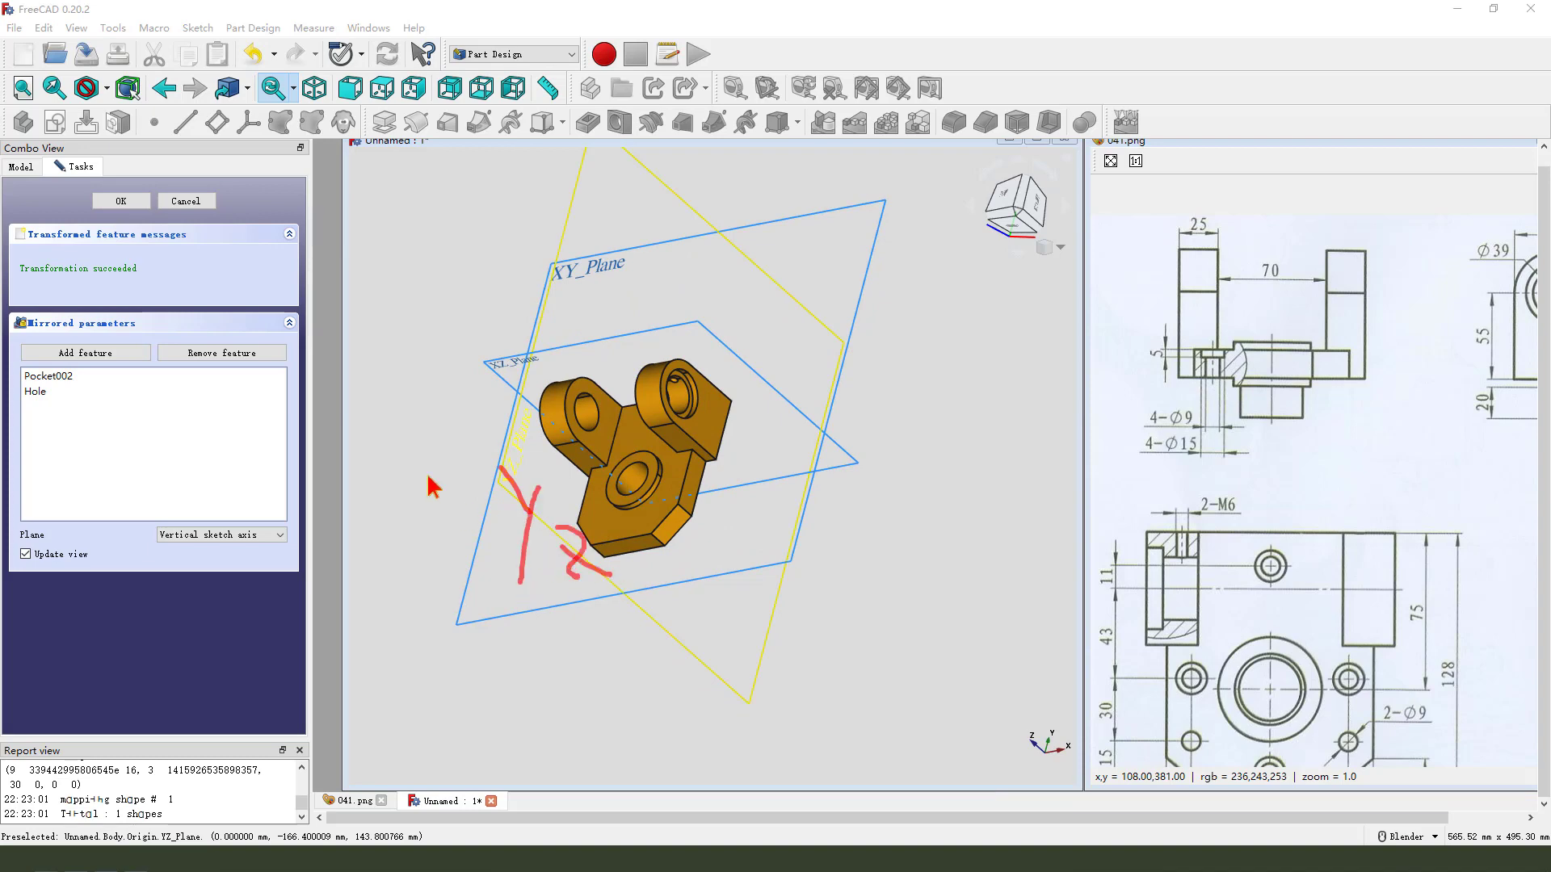
left_click(267, 536)
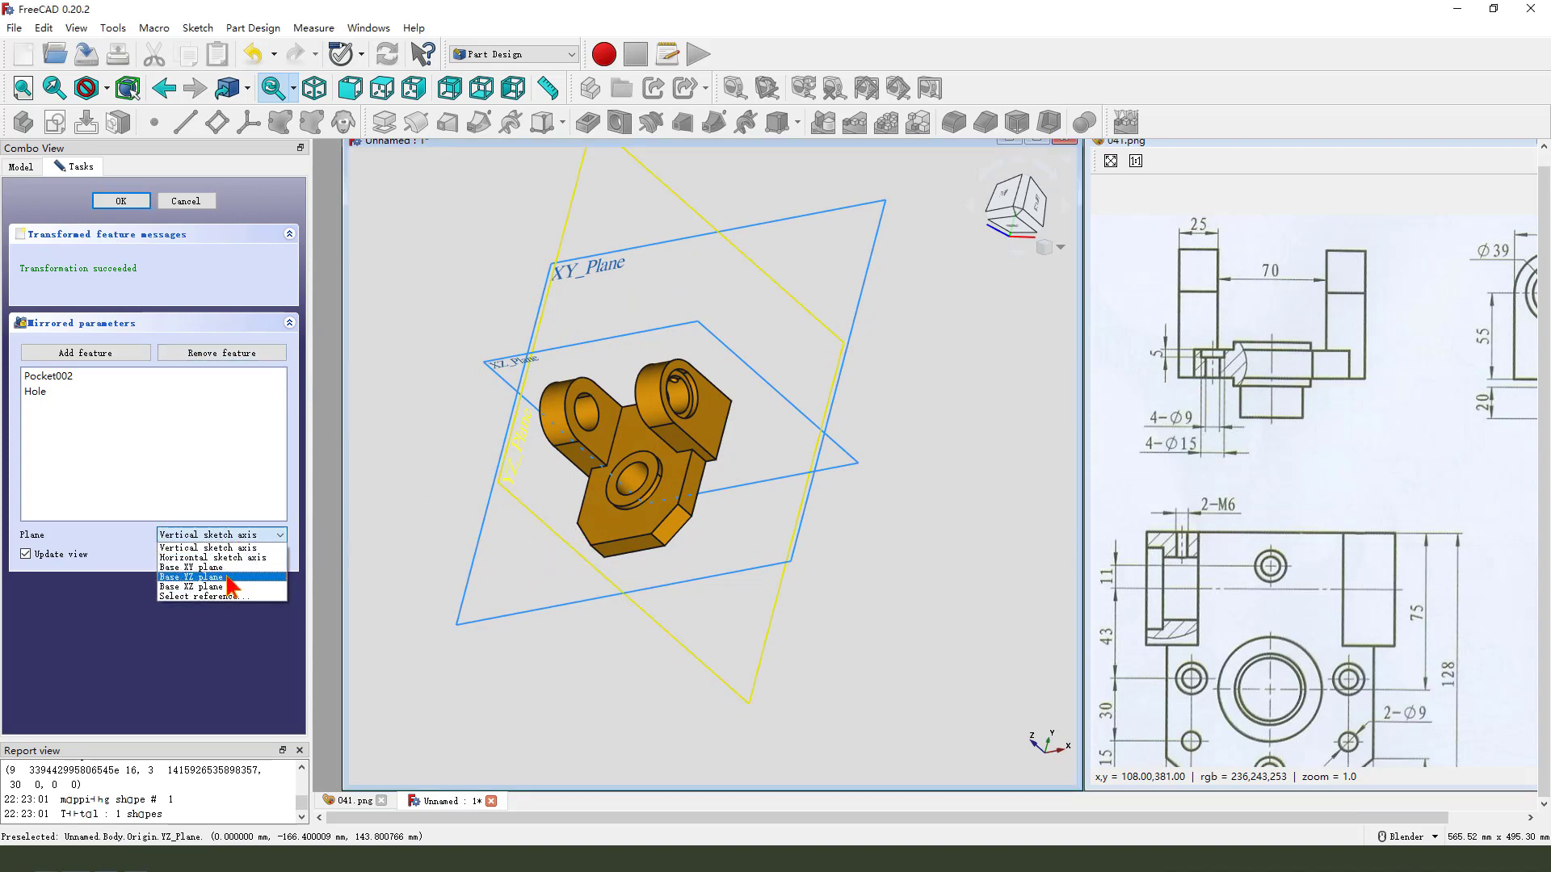
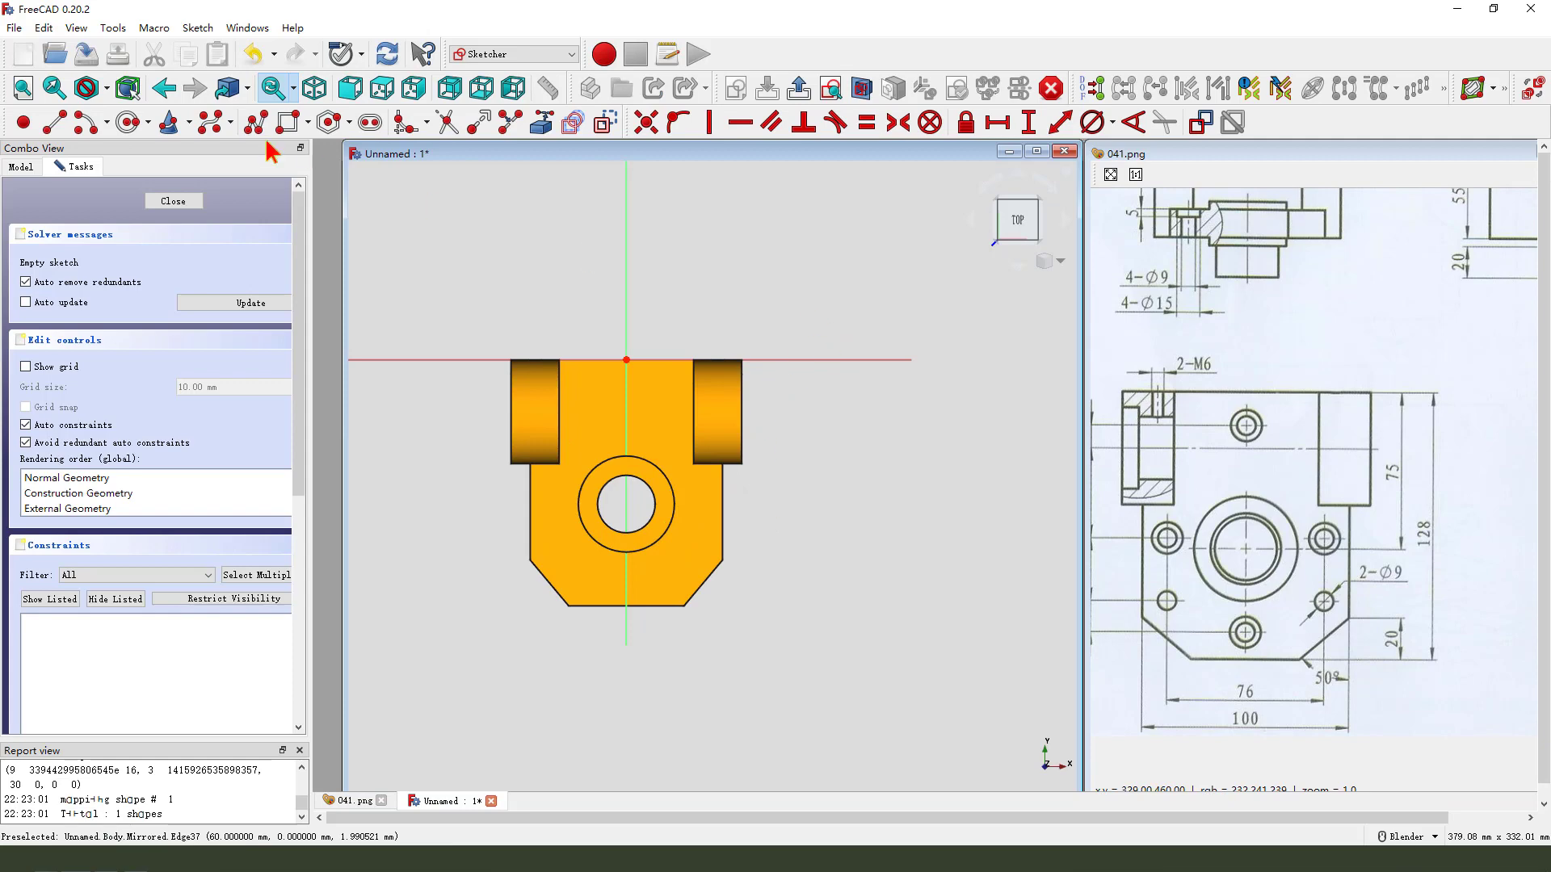
Sketch four circles on the plate's upper face: two centred on the vertical axis, and one on each side of the boss.
left_click(126, 122)
left_click(626, 402)
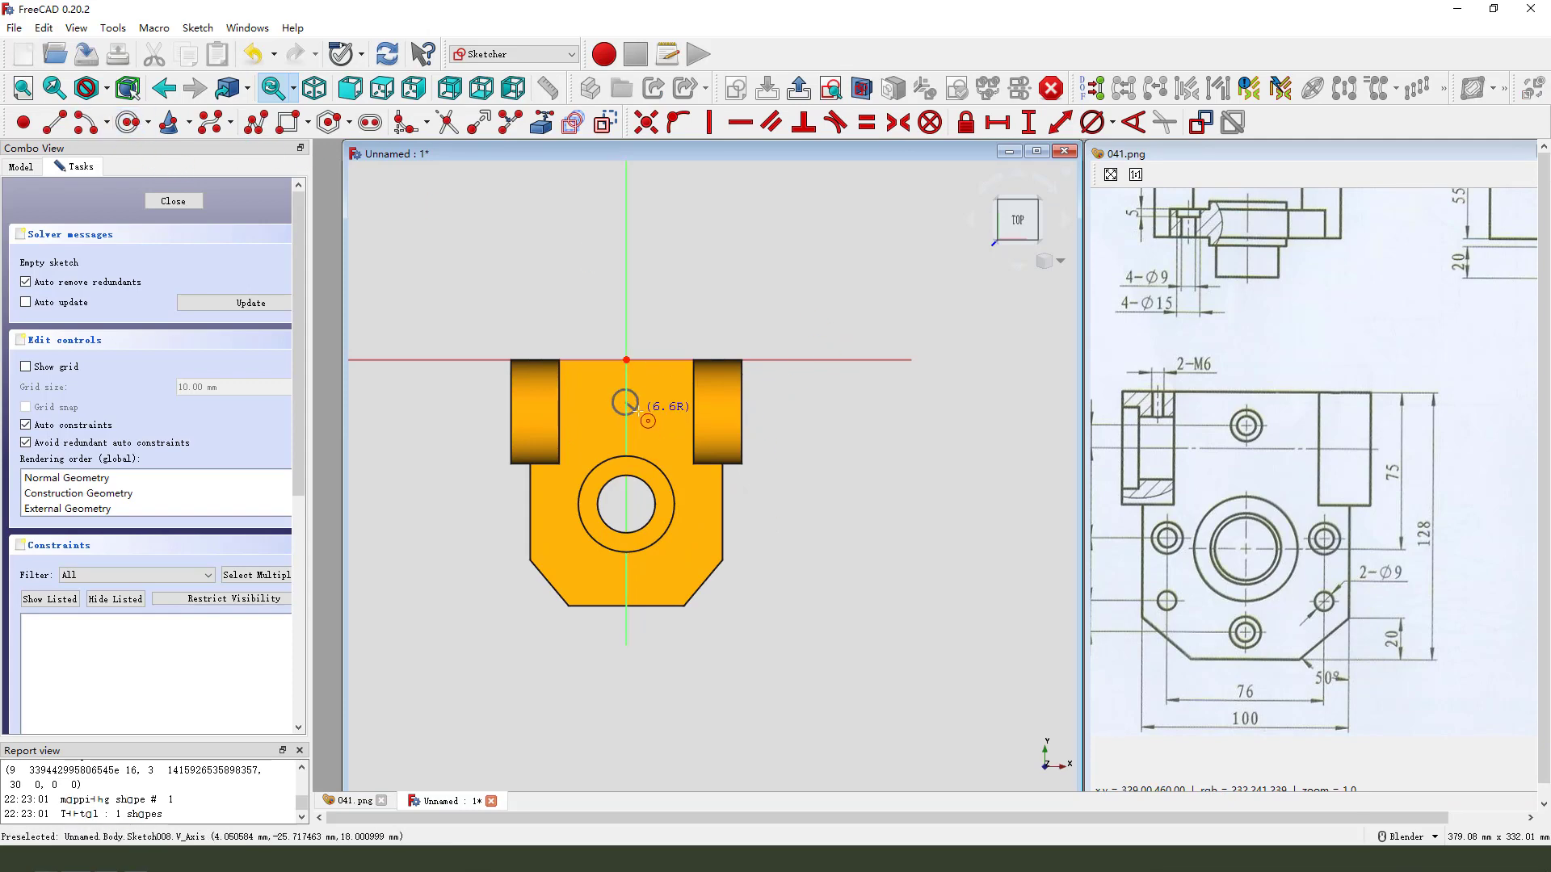
left_click(638, 412)
left_click(627, 575)
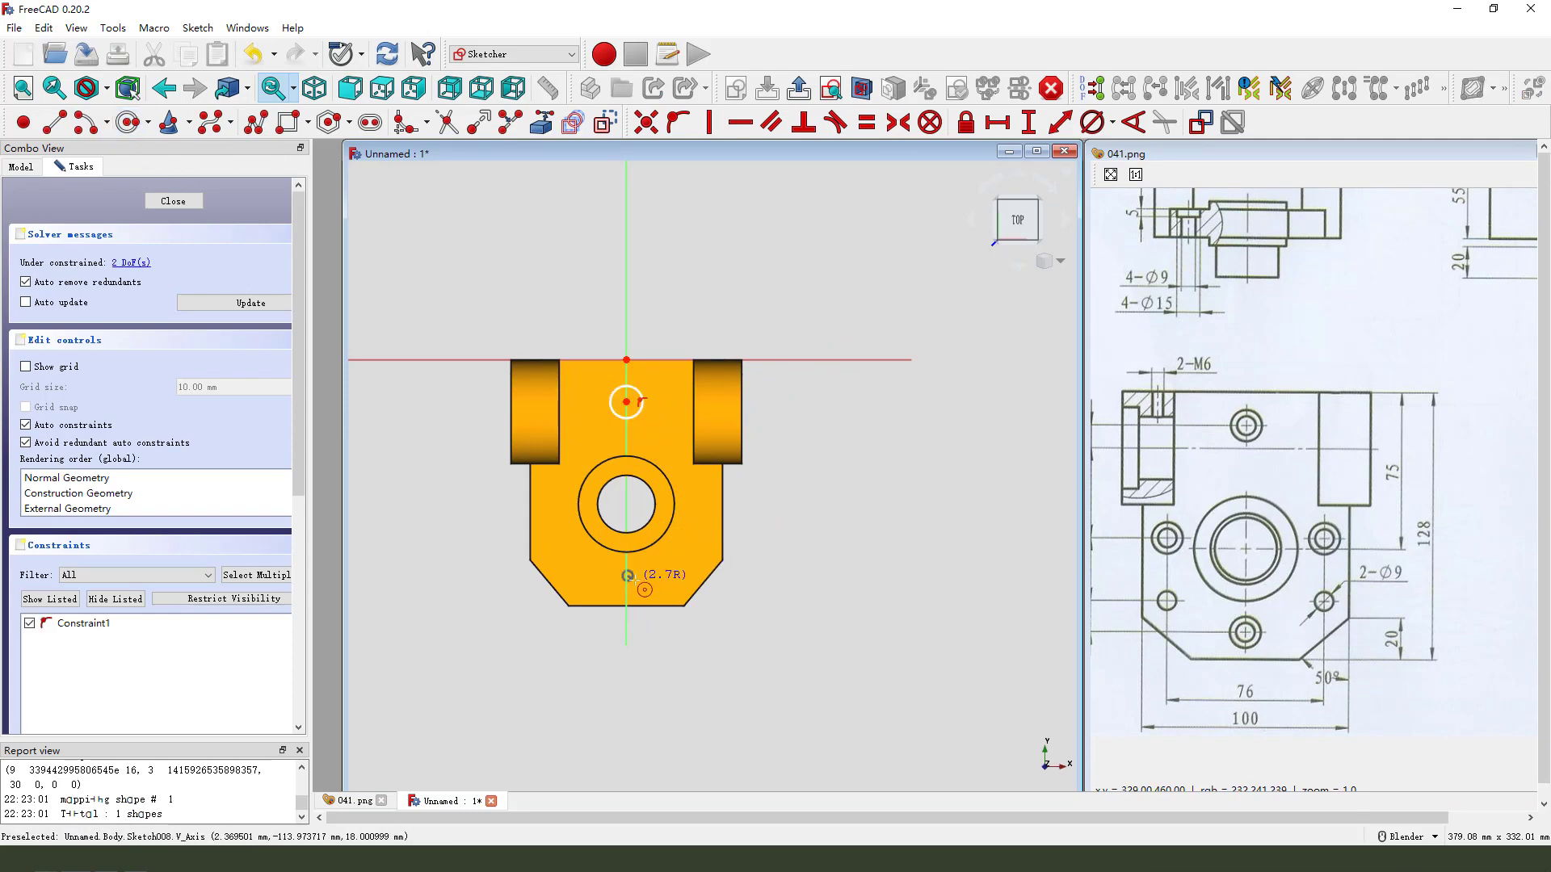
left_click(636, 581)
left_click(695, 510)
left_click(704, 523)
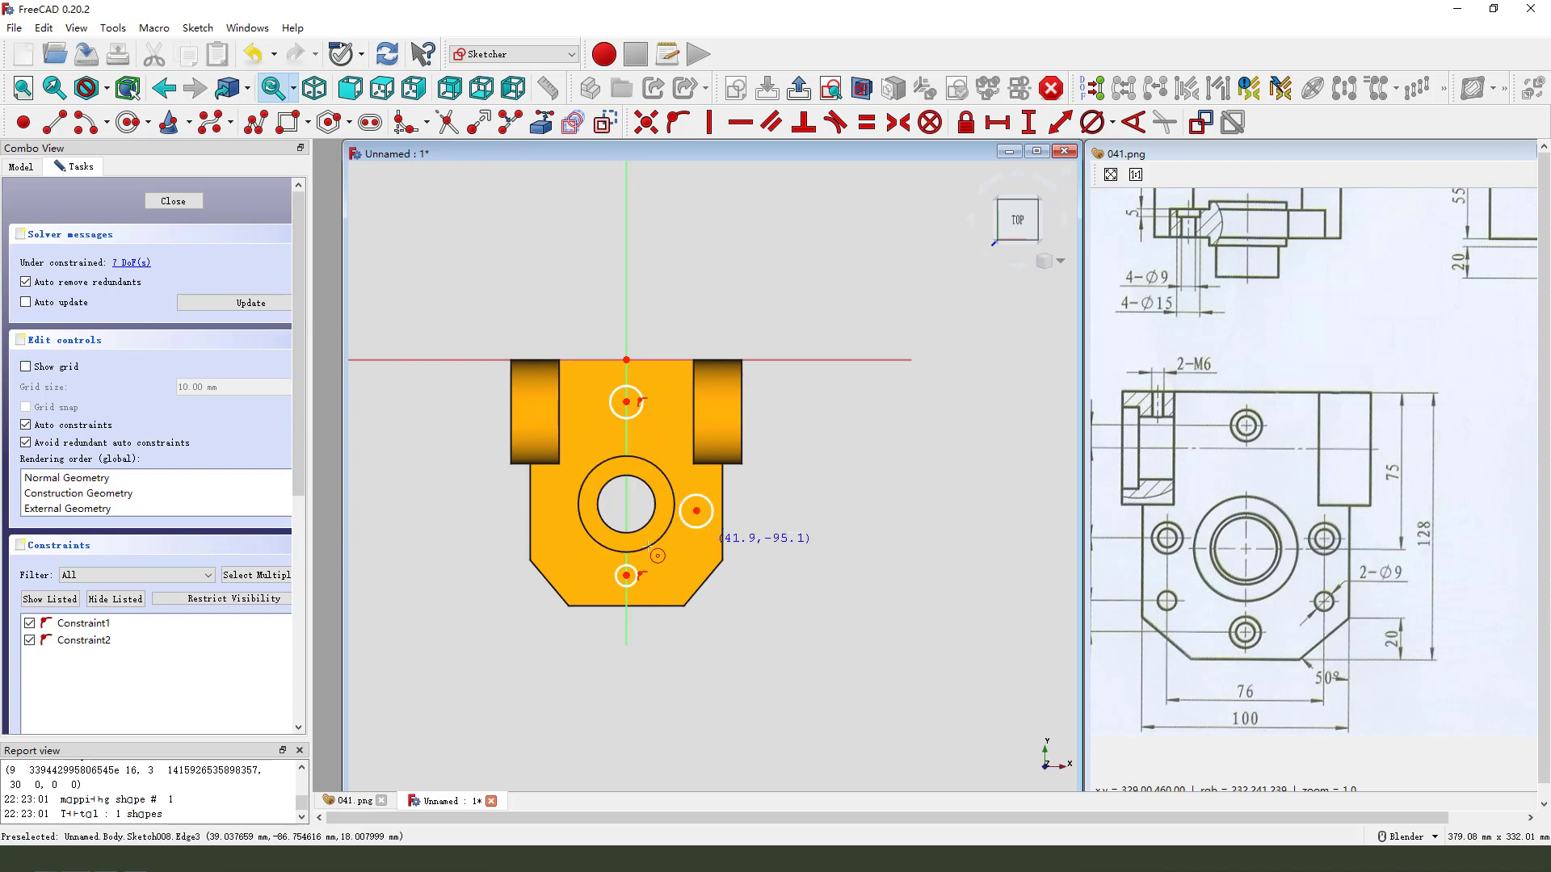
left_click(550, 508)
left_click(565, 512)
right_click(818, 520)
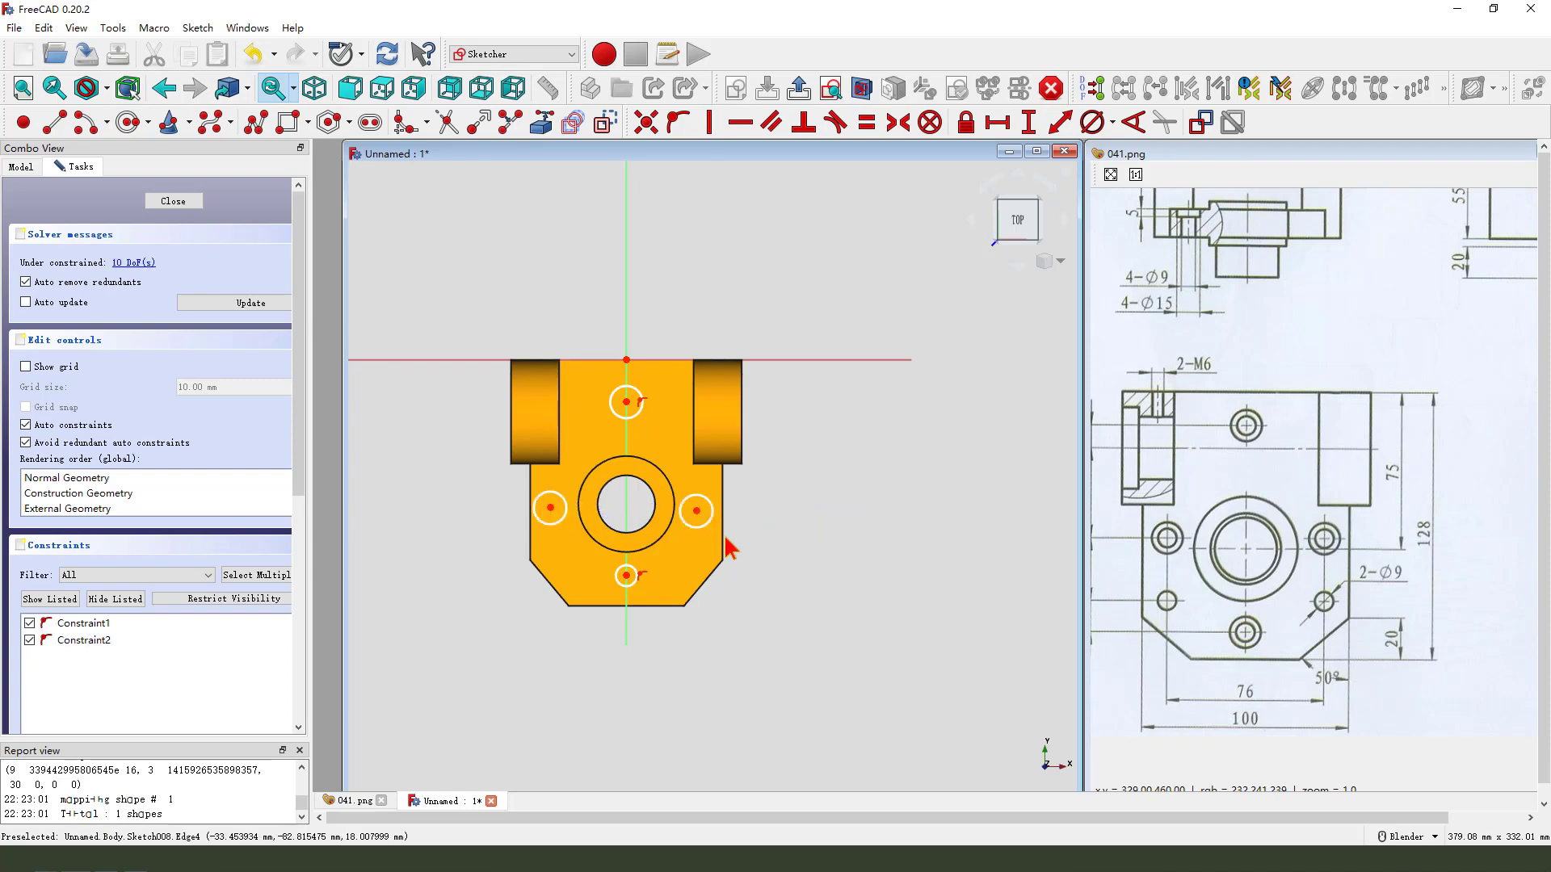
Constrain the centres of the two circles beside the boss to be symmetric about the vertical axis.
left_click(696, 510)
left_click(548, 512)
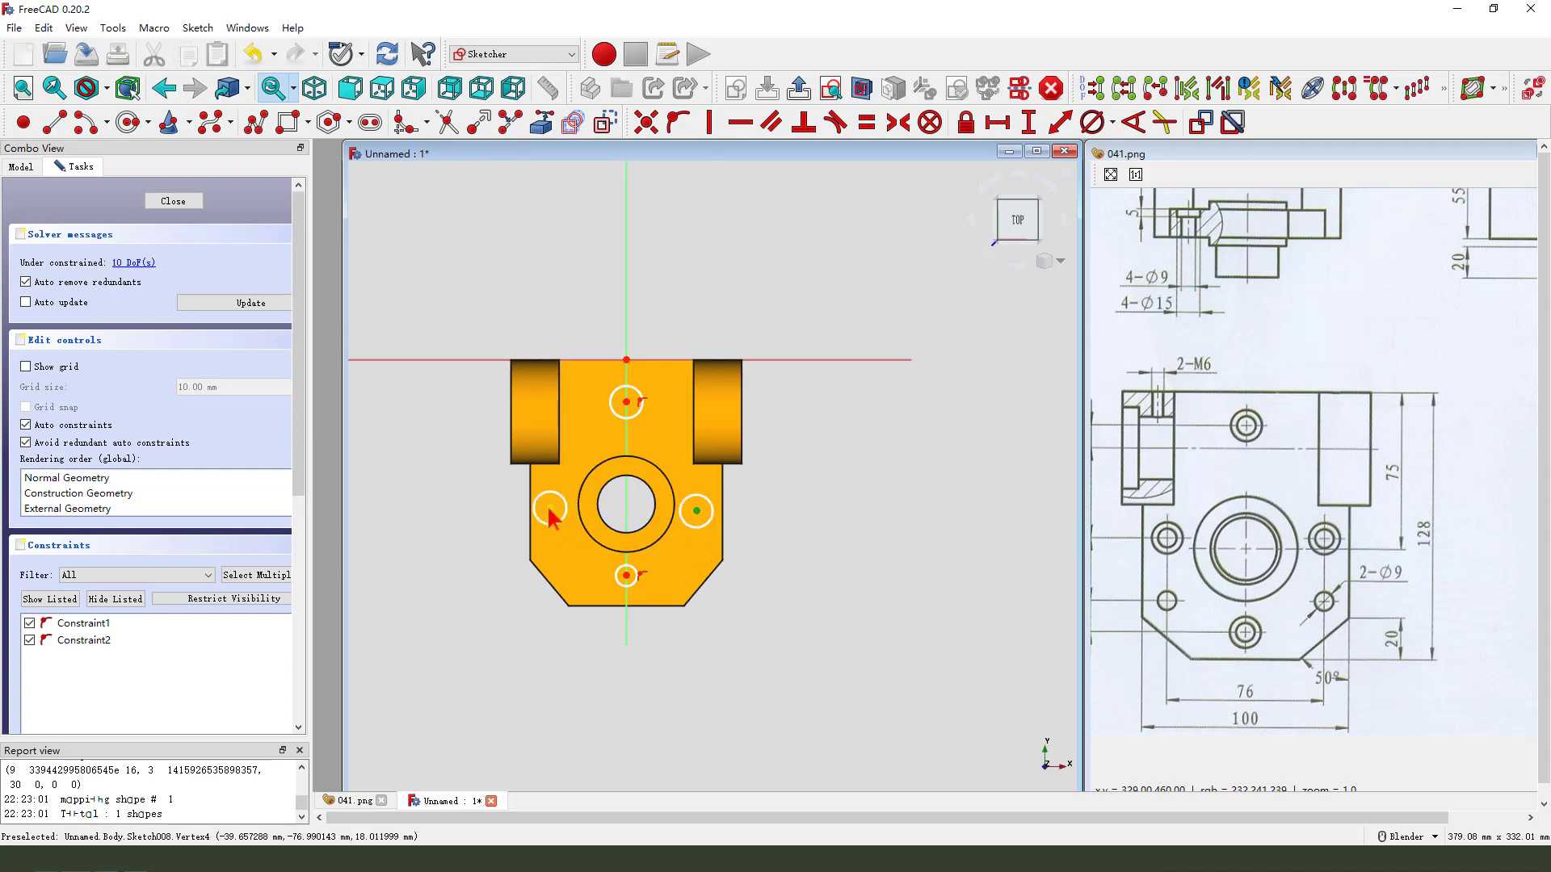
left_click(898, 121)
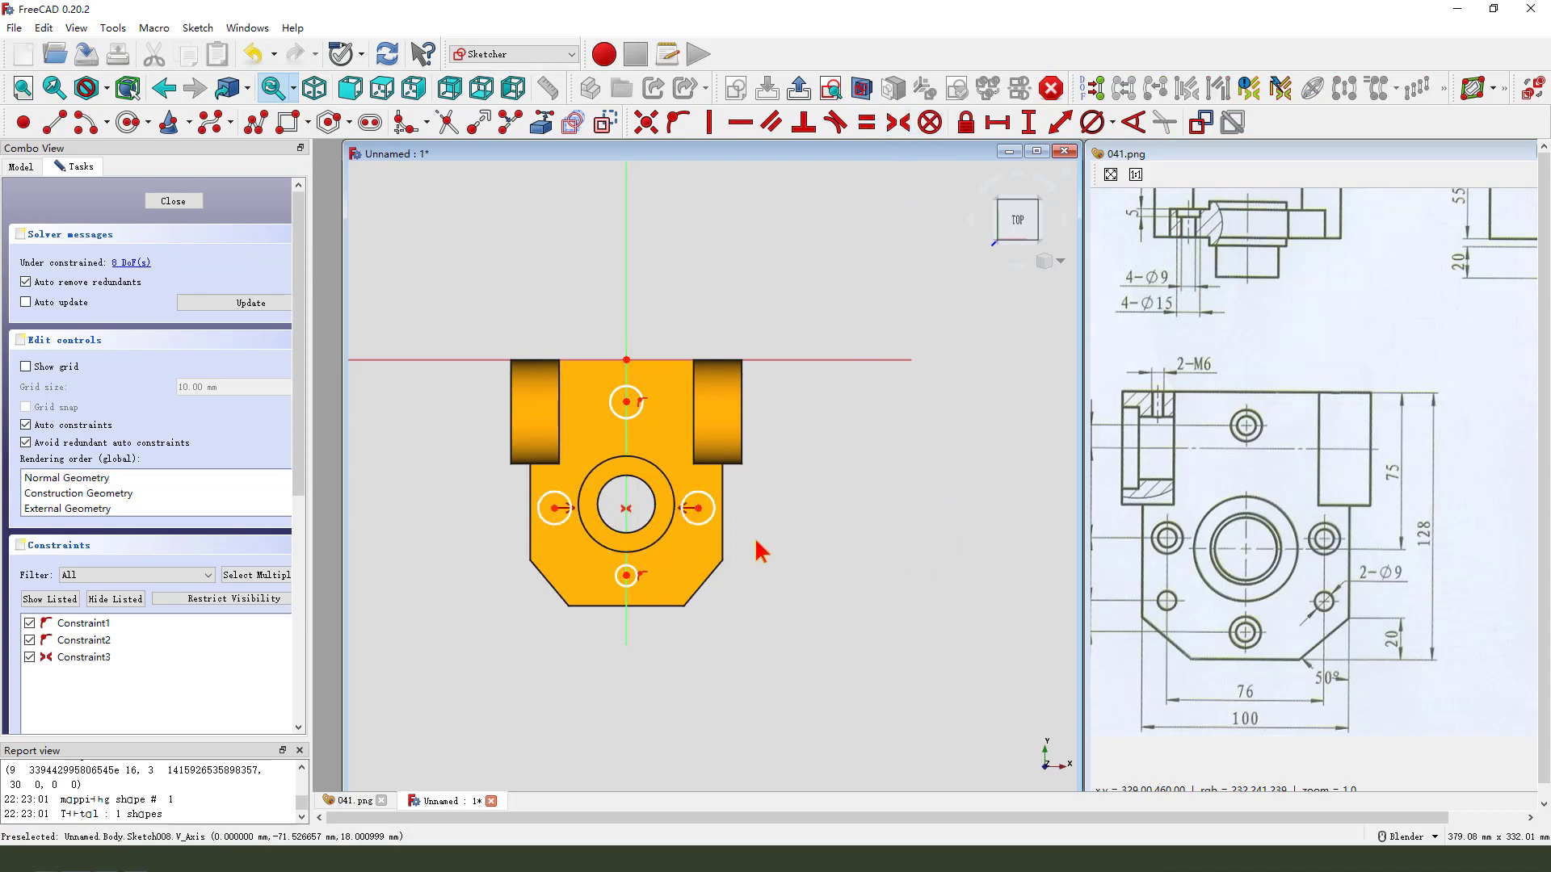
Import the lower outer edge of the right lug into the plate sketch as external geometry.
left_click_drag(1212, 594, 1256, 595)
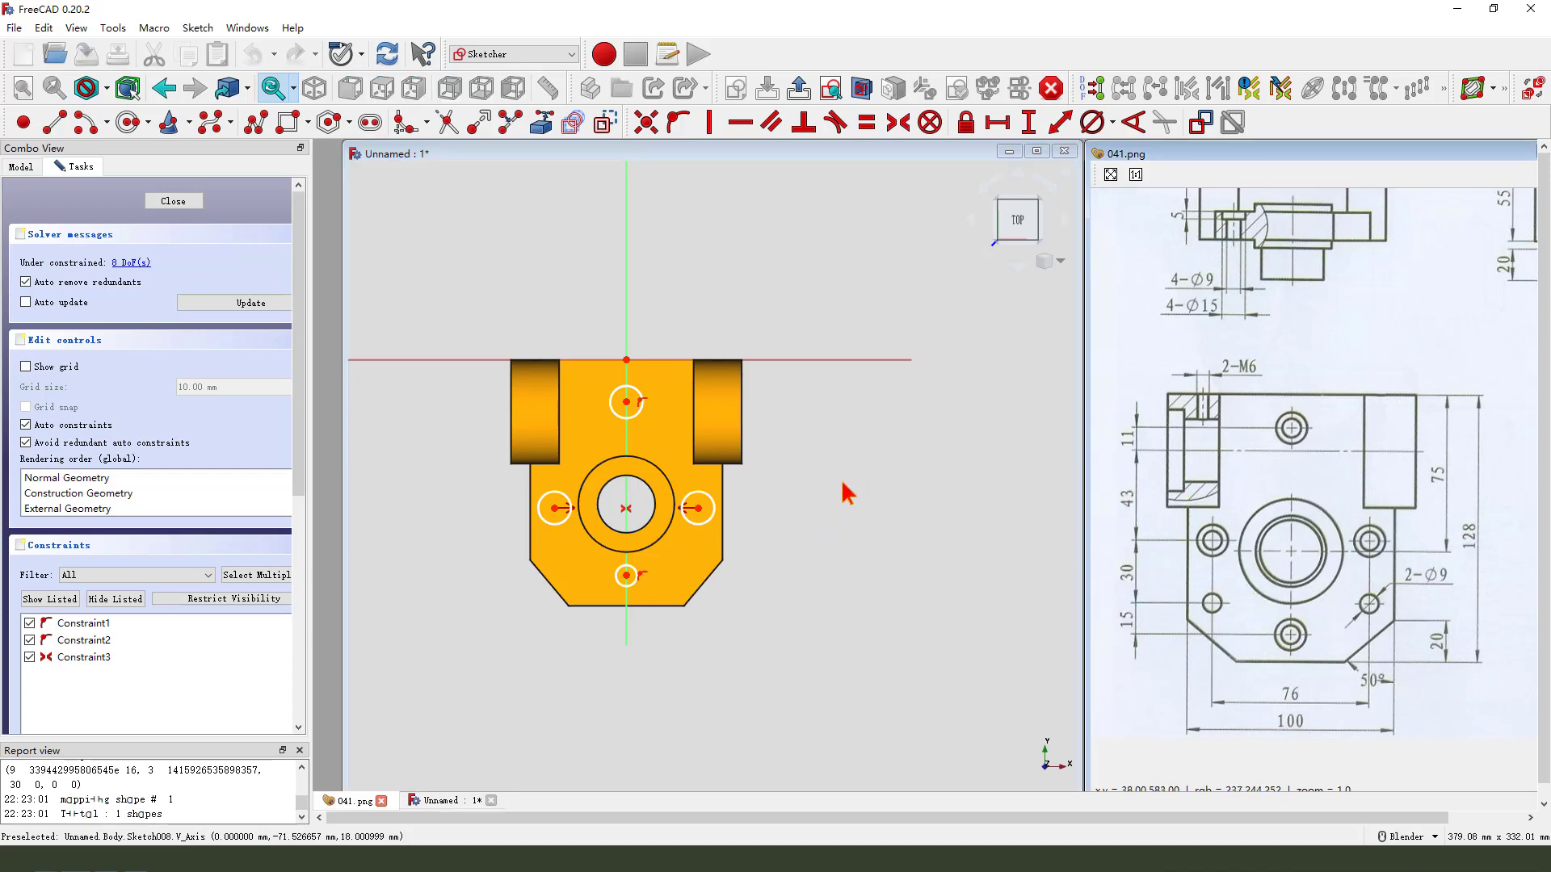
middle_click_drag(837, 498, 719, 390)
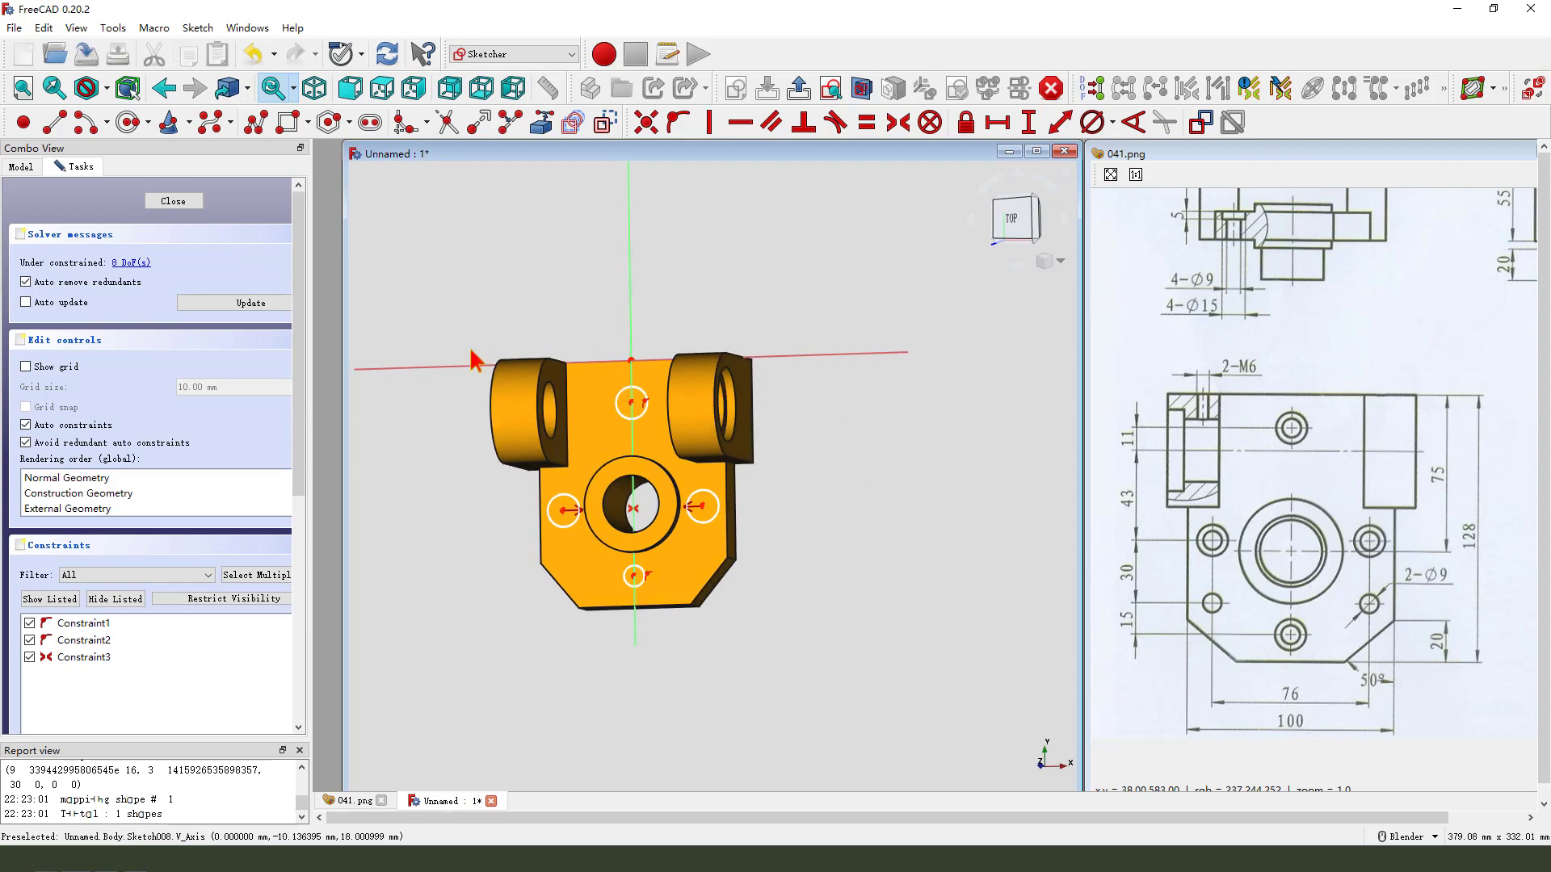
left_click(539, 122)
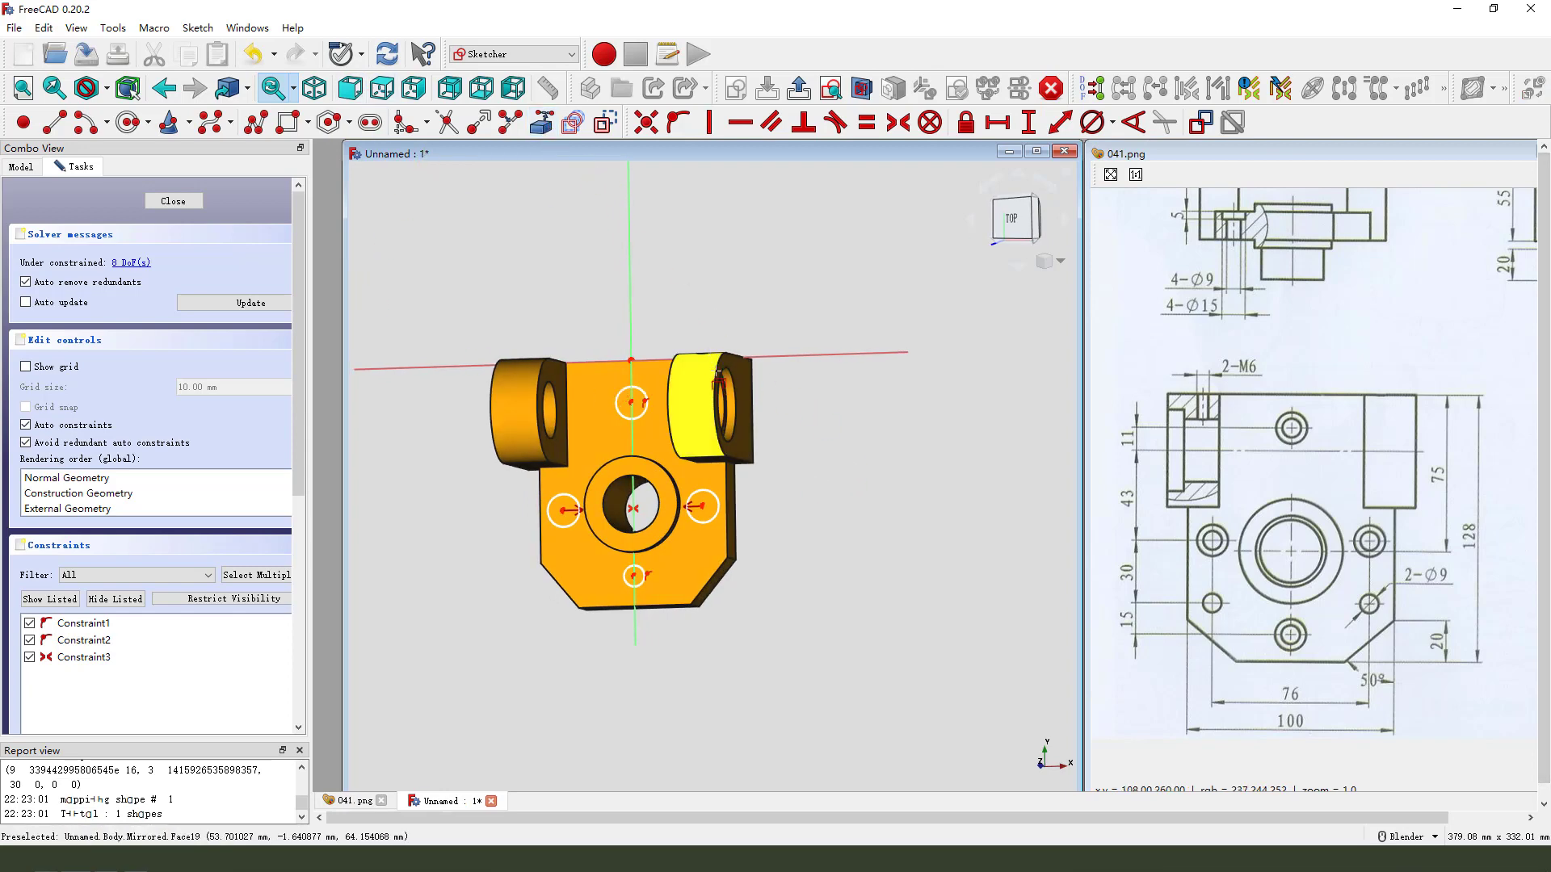
left_click(753, 384)
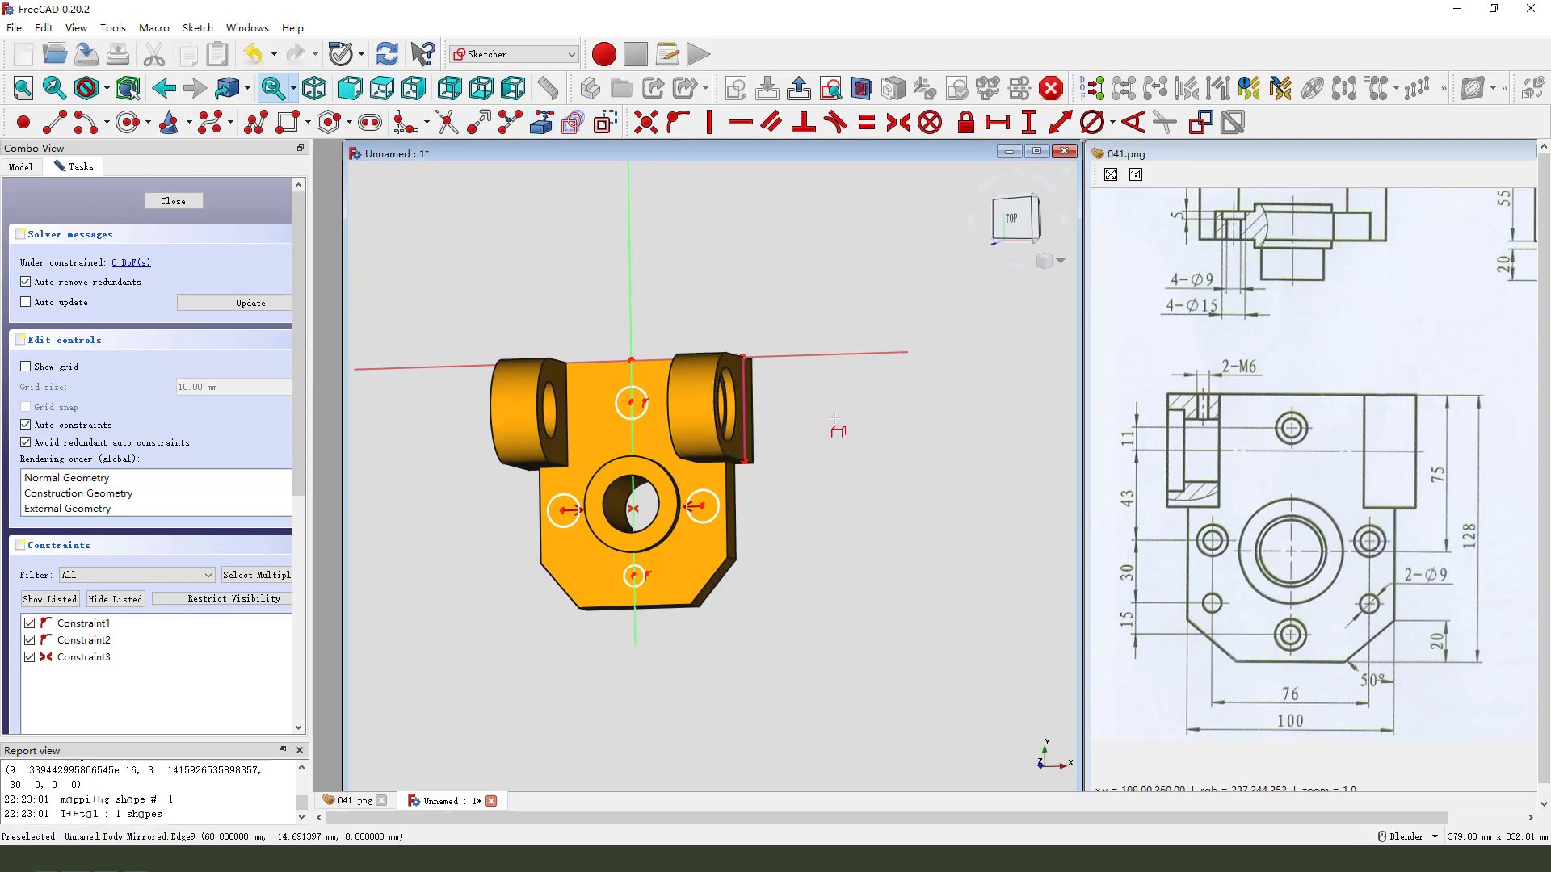
Hide the mirrored solid so that only the plate sketch's geometry is displayed.
middle_click(835, 417)
scroll(837, 278, "down", 2)
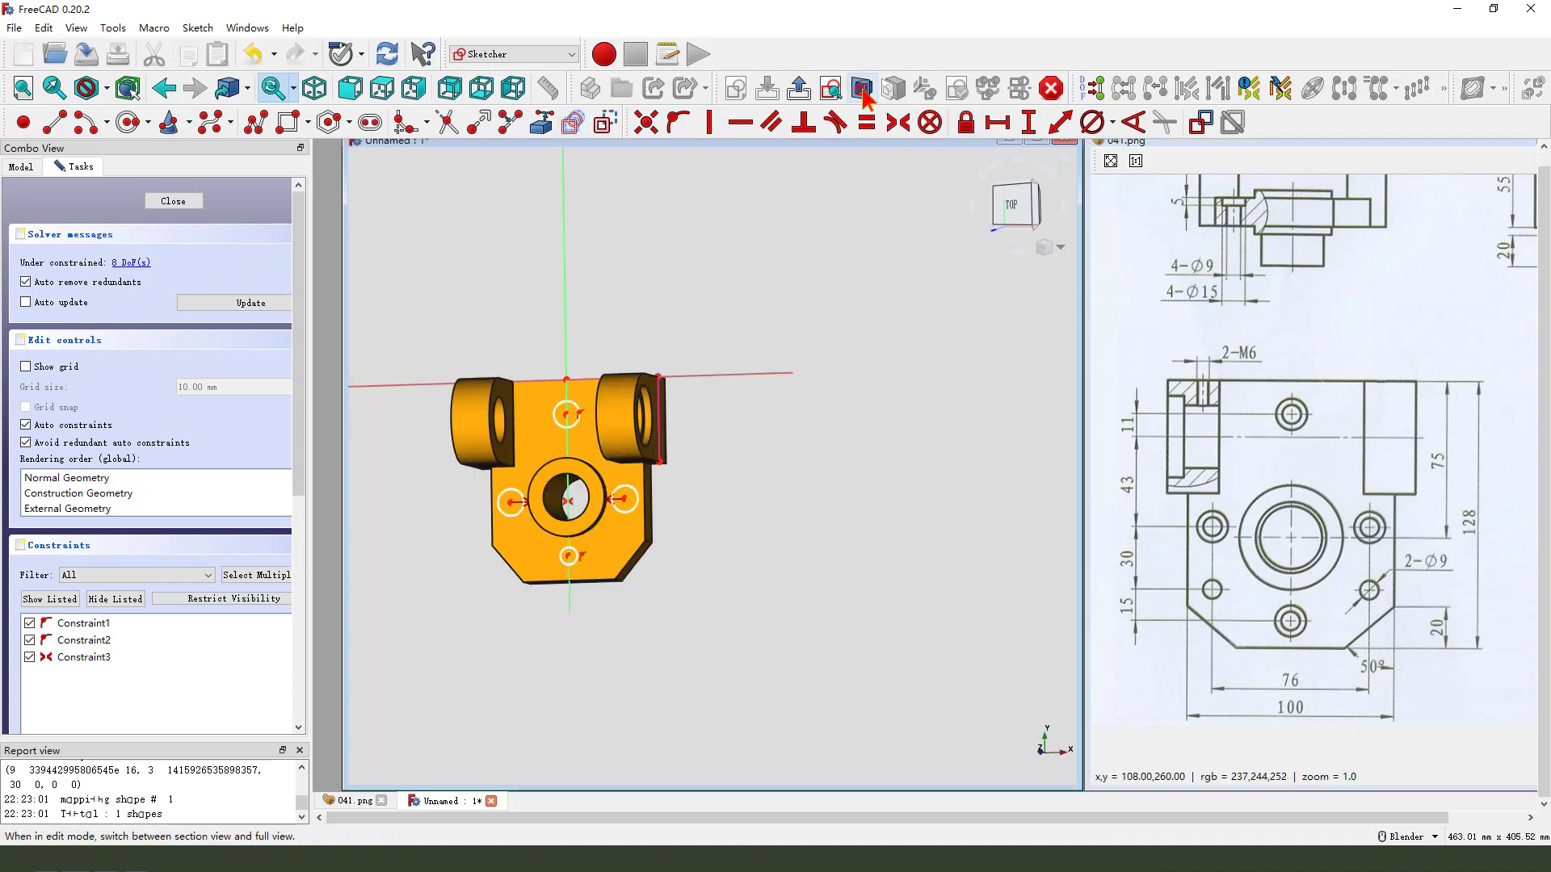
left_click(830, 87)
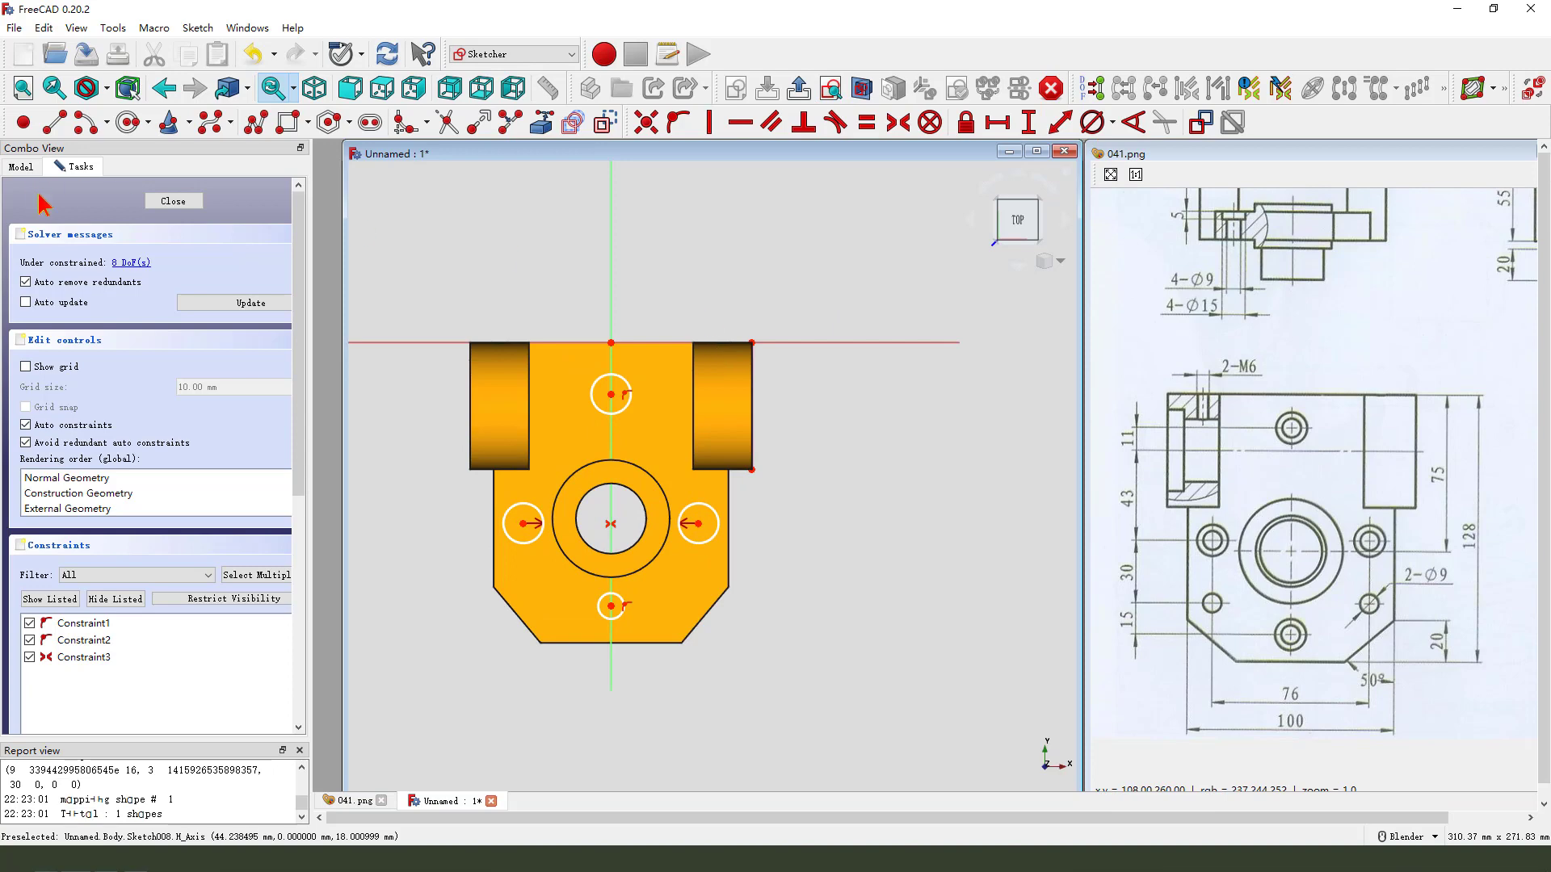
left_click(21, 166)
left_click(85, 413)
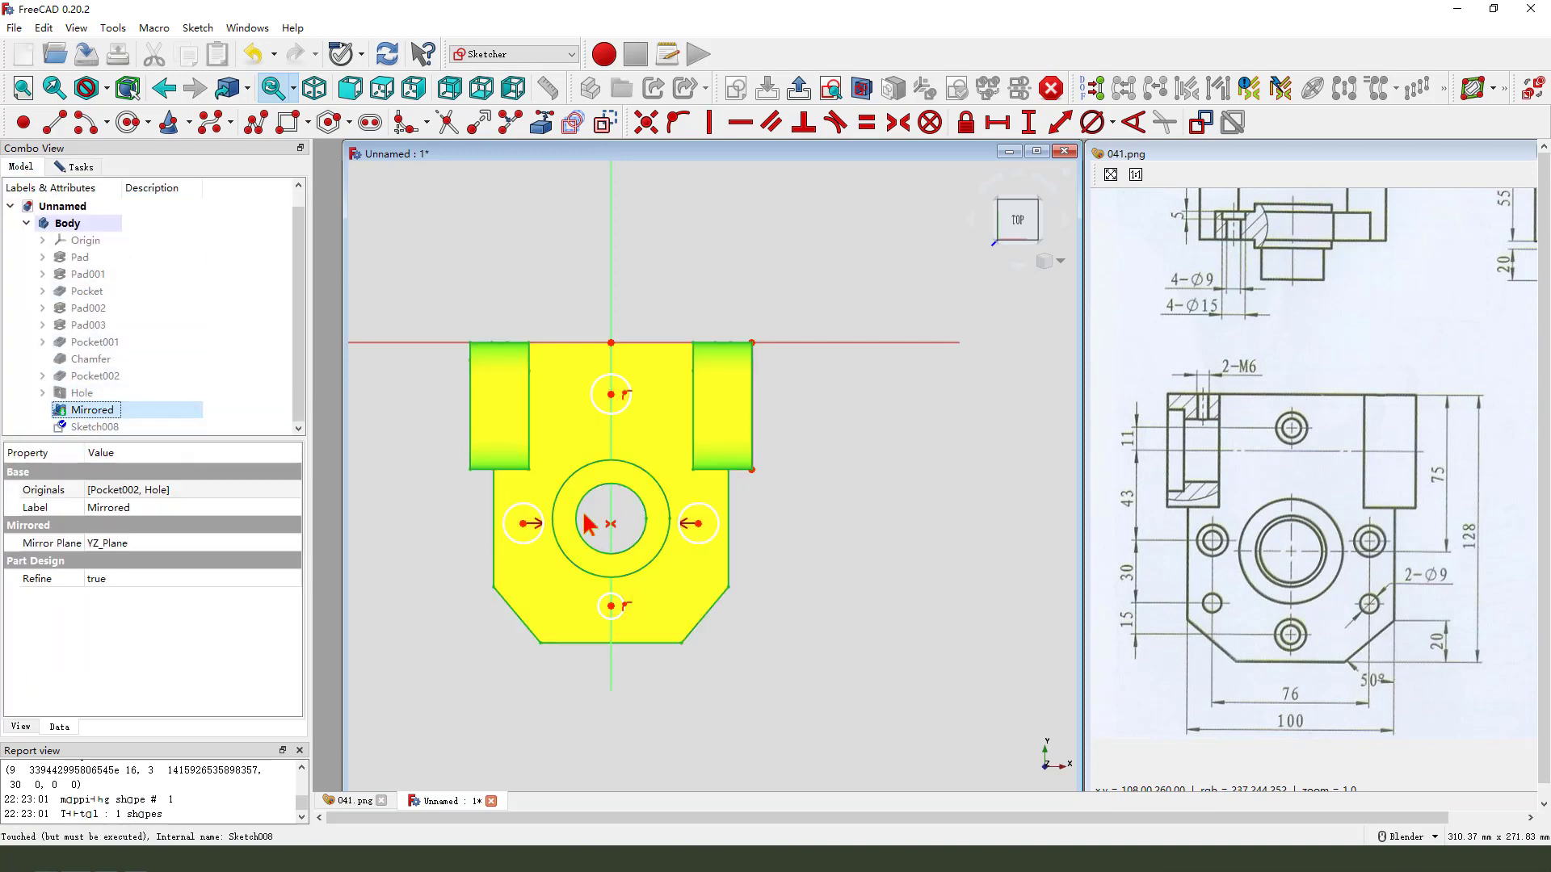
key("space")
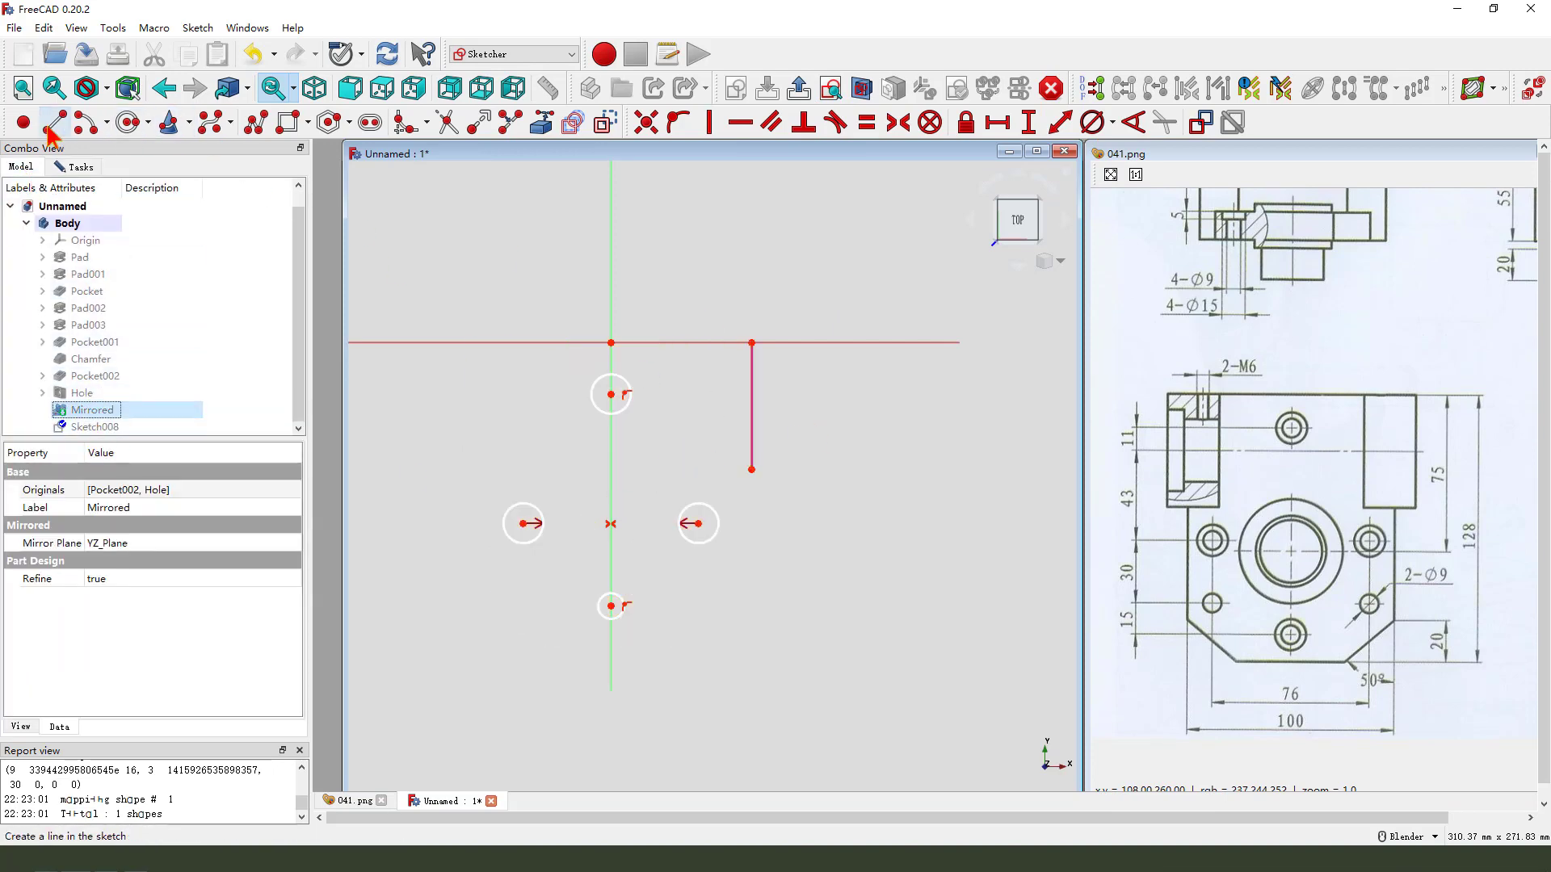
Place a point on the imported lug edge and constrain it as the midpoint, symmetric between the edge's two endpoints.
left_click(23, 122)
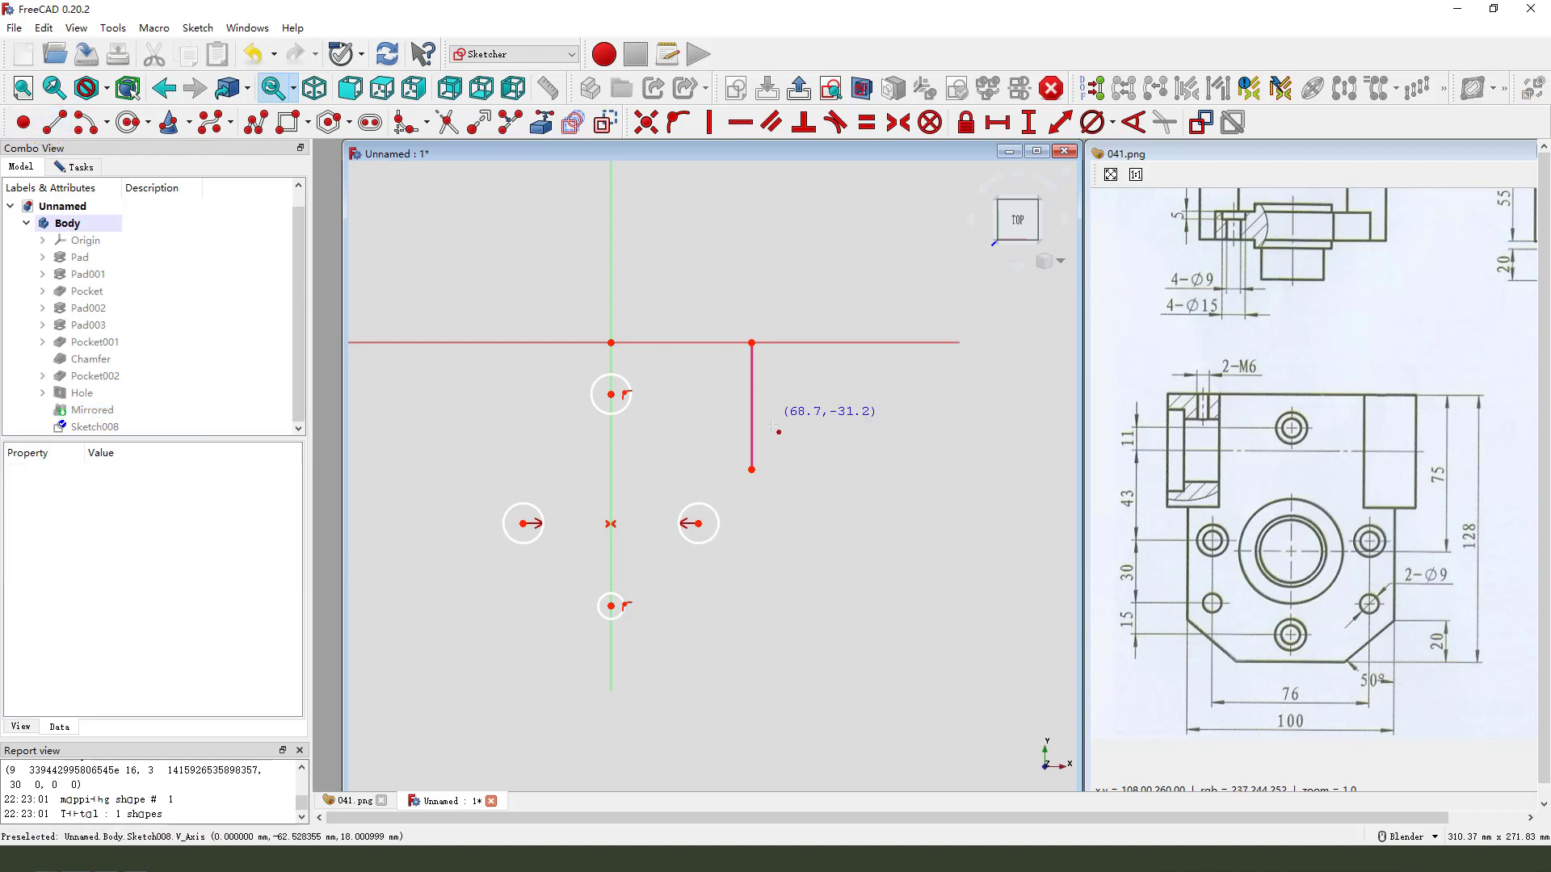
right_click(810, 415)
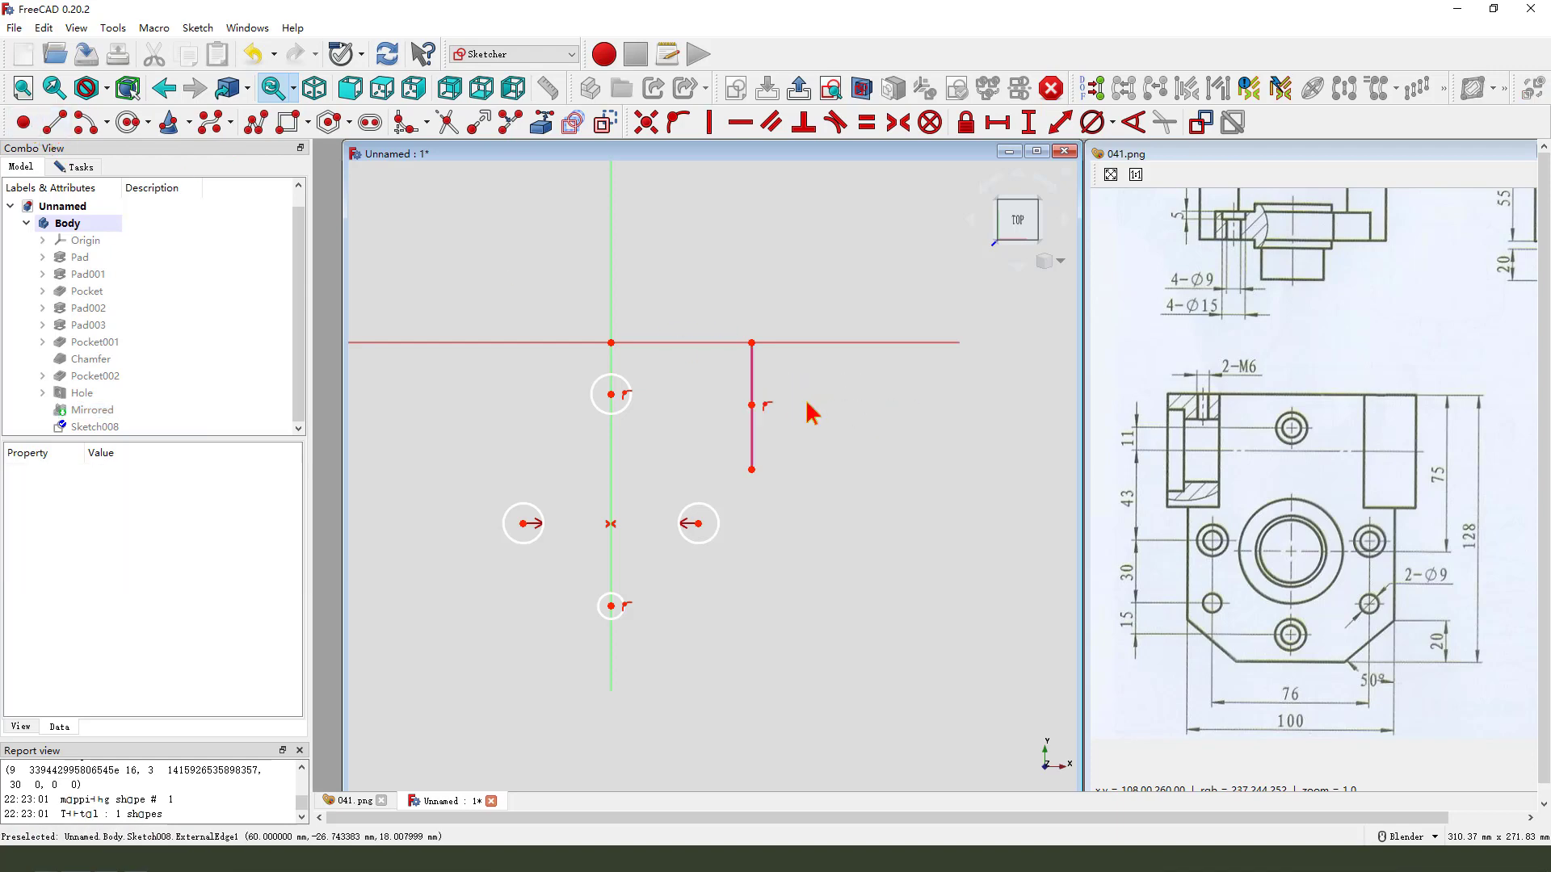
left_click(752, 344)
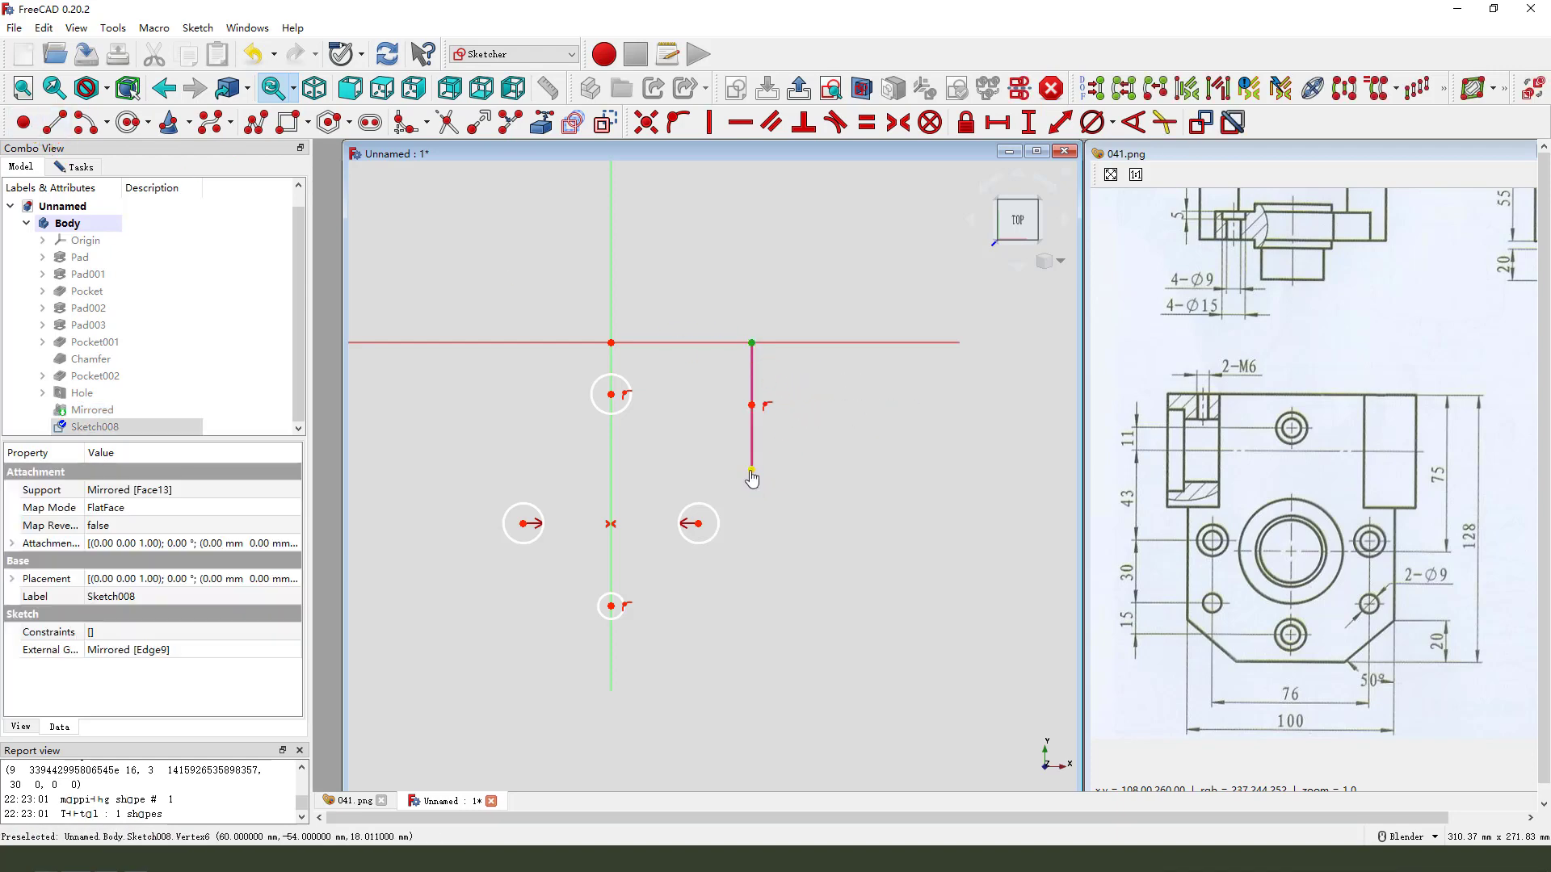
left_click(752, 471)
left_click(752, 406)
left_click(900, 127)
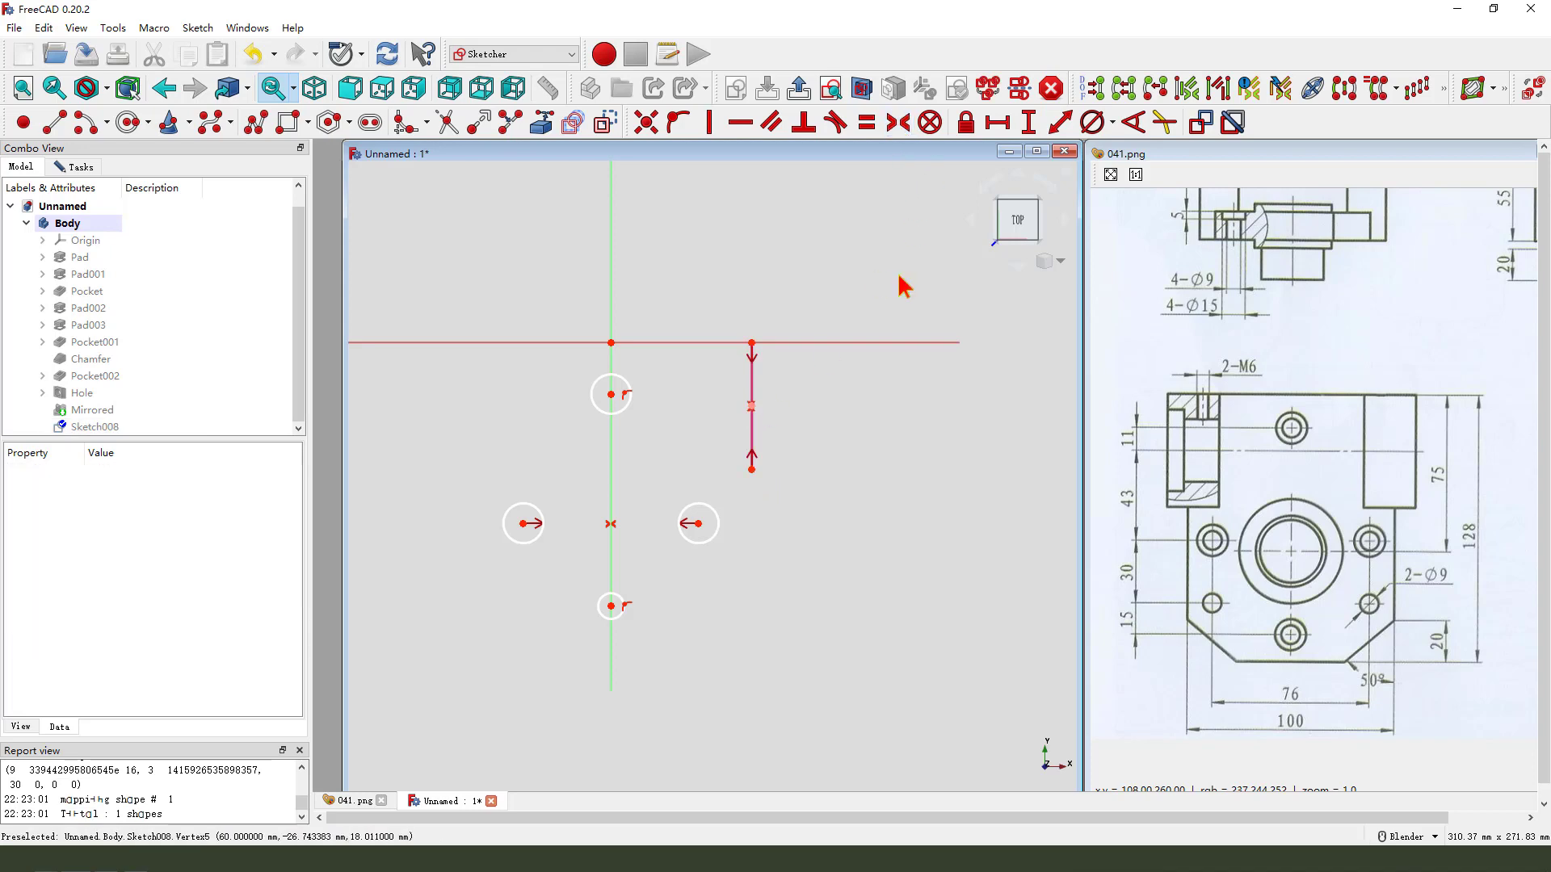
Set the vertical distance between the upper circle's centre and the lug edge's midpoint to 11 mm.
left_click(611, 395)
left_click(751, 405)
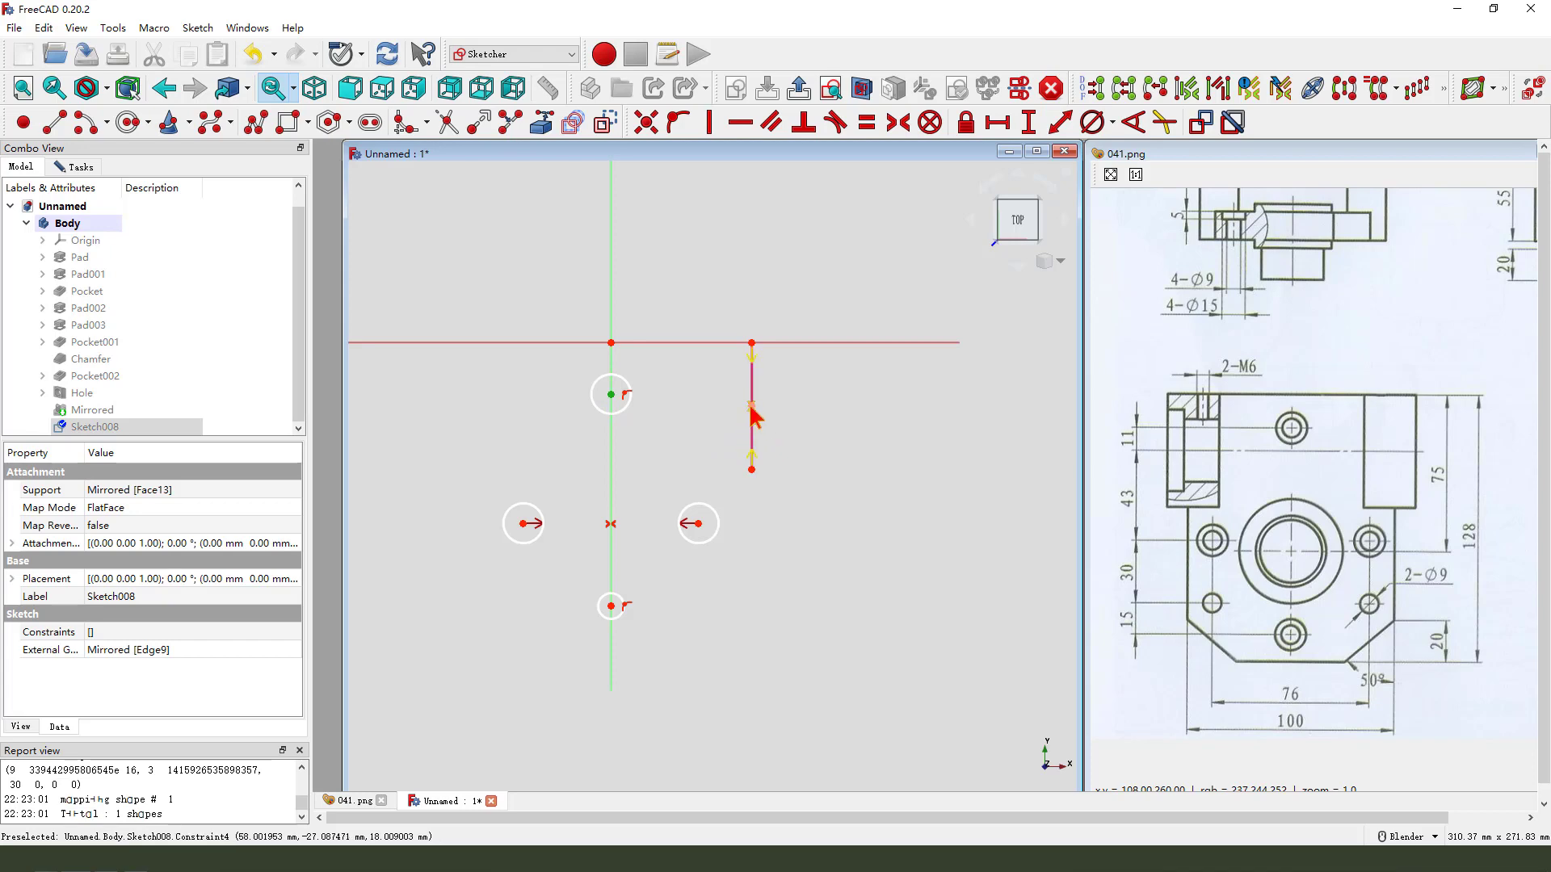
left_click(1028, 122)
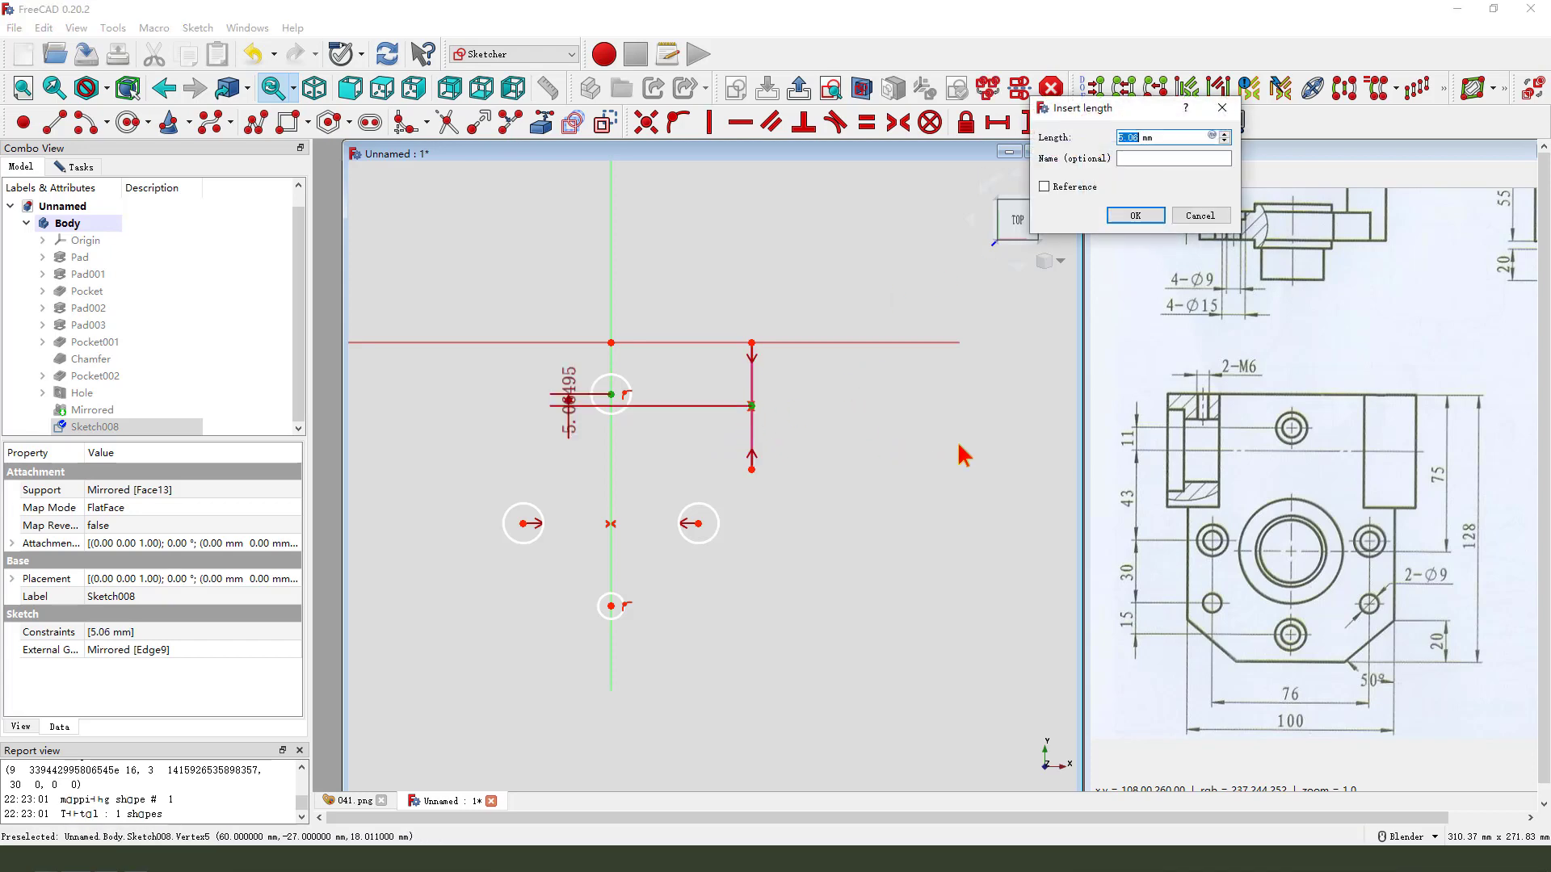
key("Return")
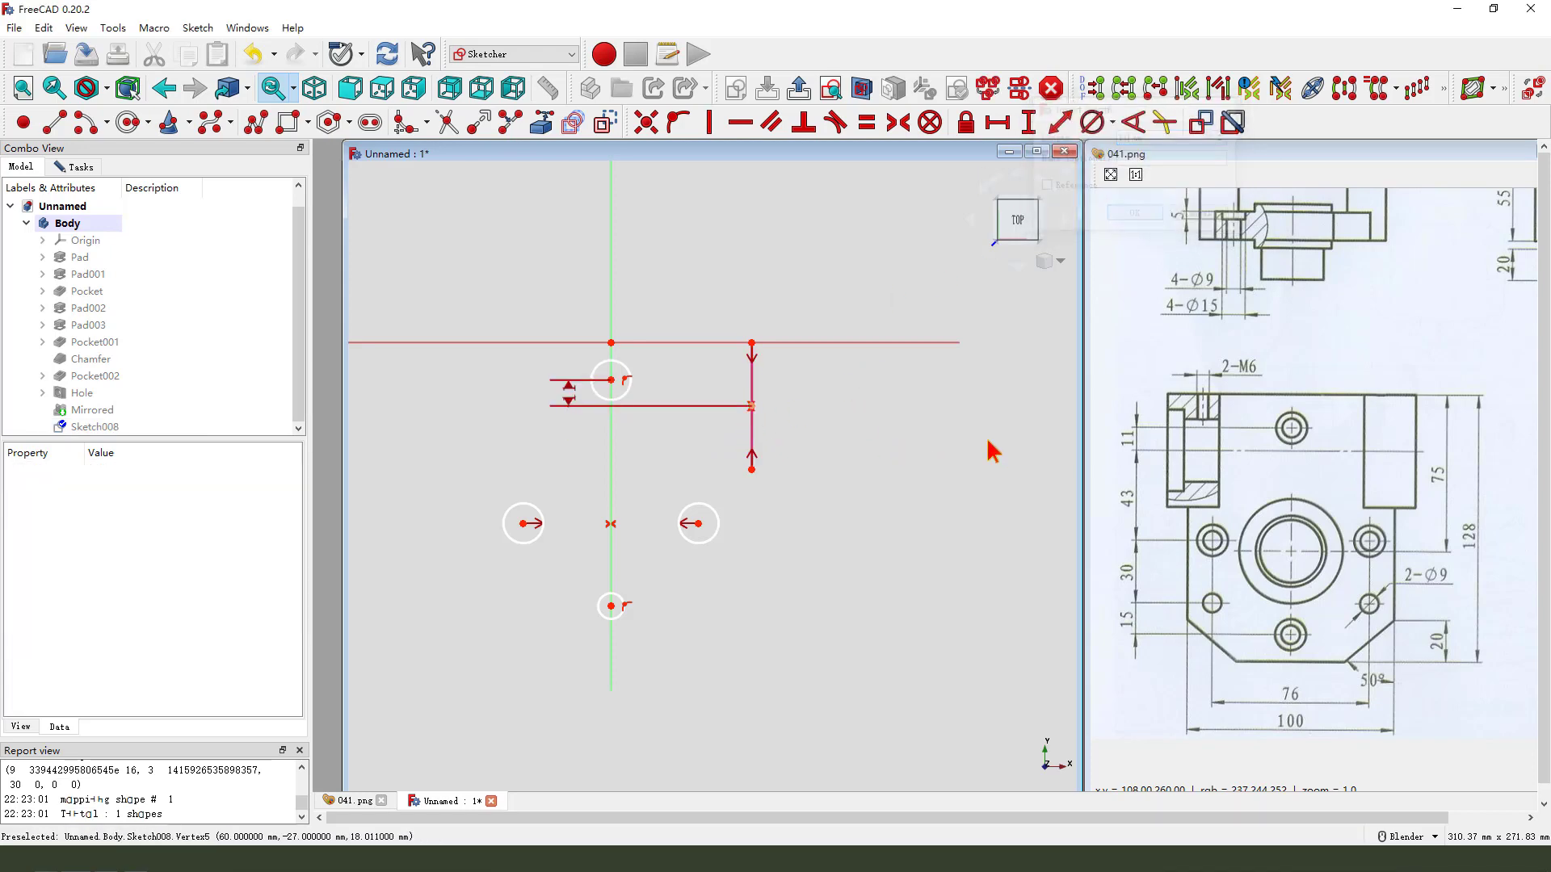
Set the vertical distance between the upper circle's centre and the right-hand circle's centre to 43 mm.
scroll(802, 358, "down", 1)
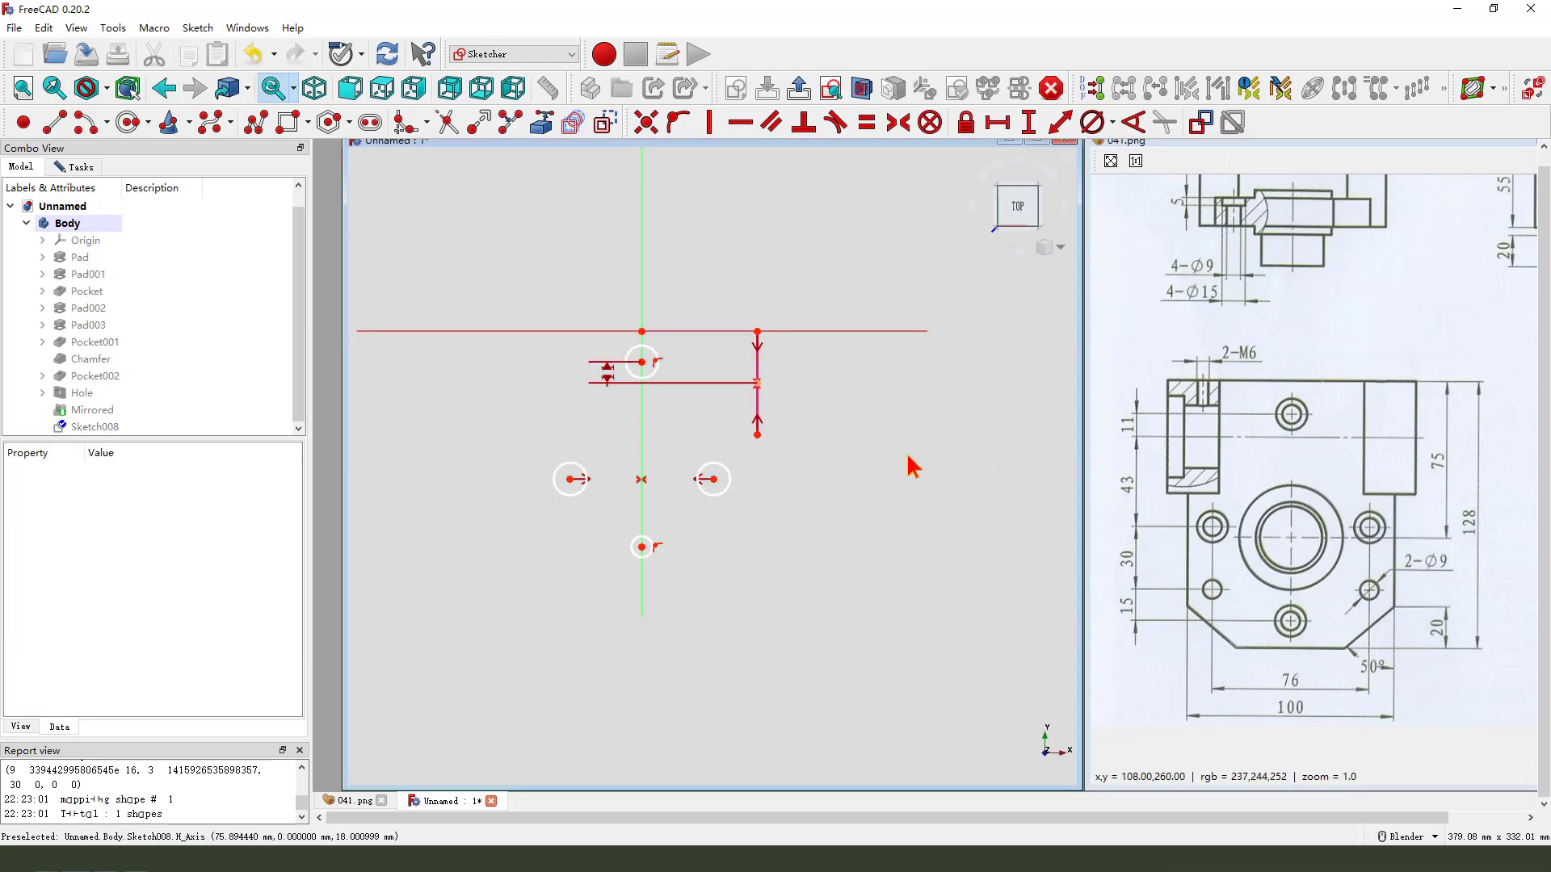
left_click(643, 365)
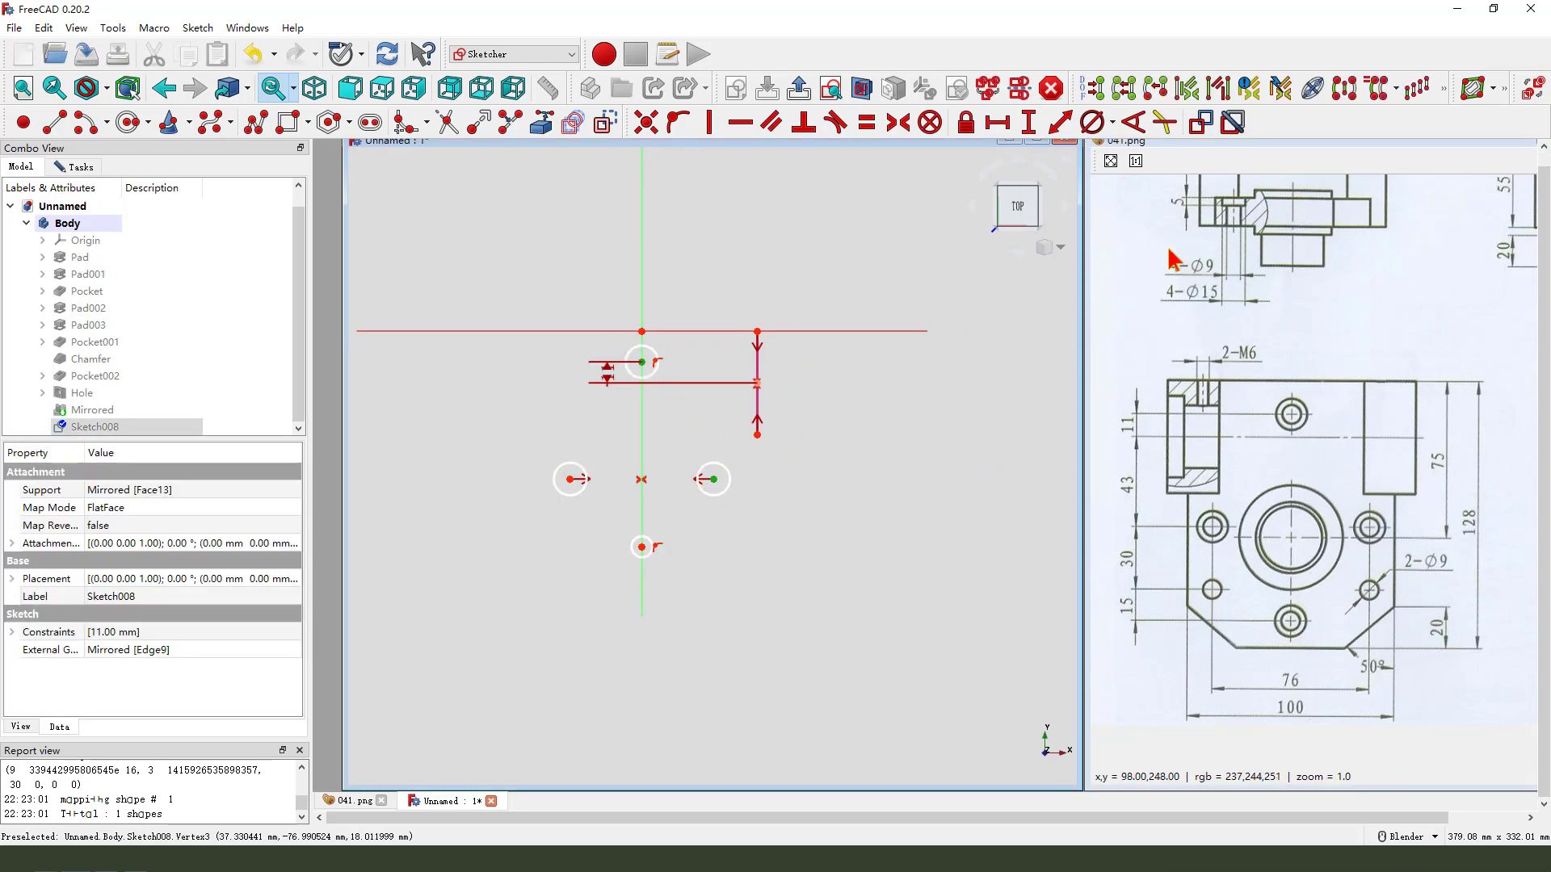
left_click(1031, 124)
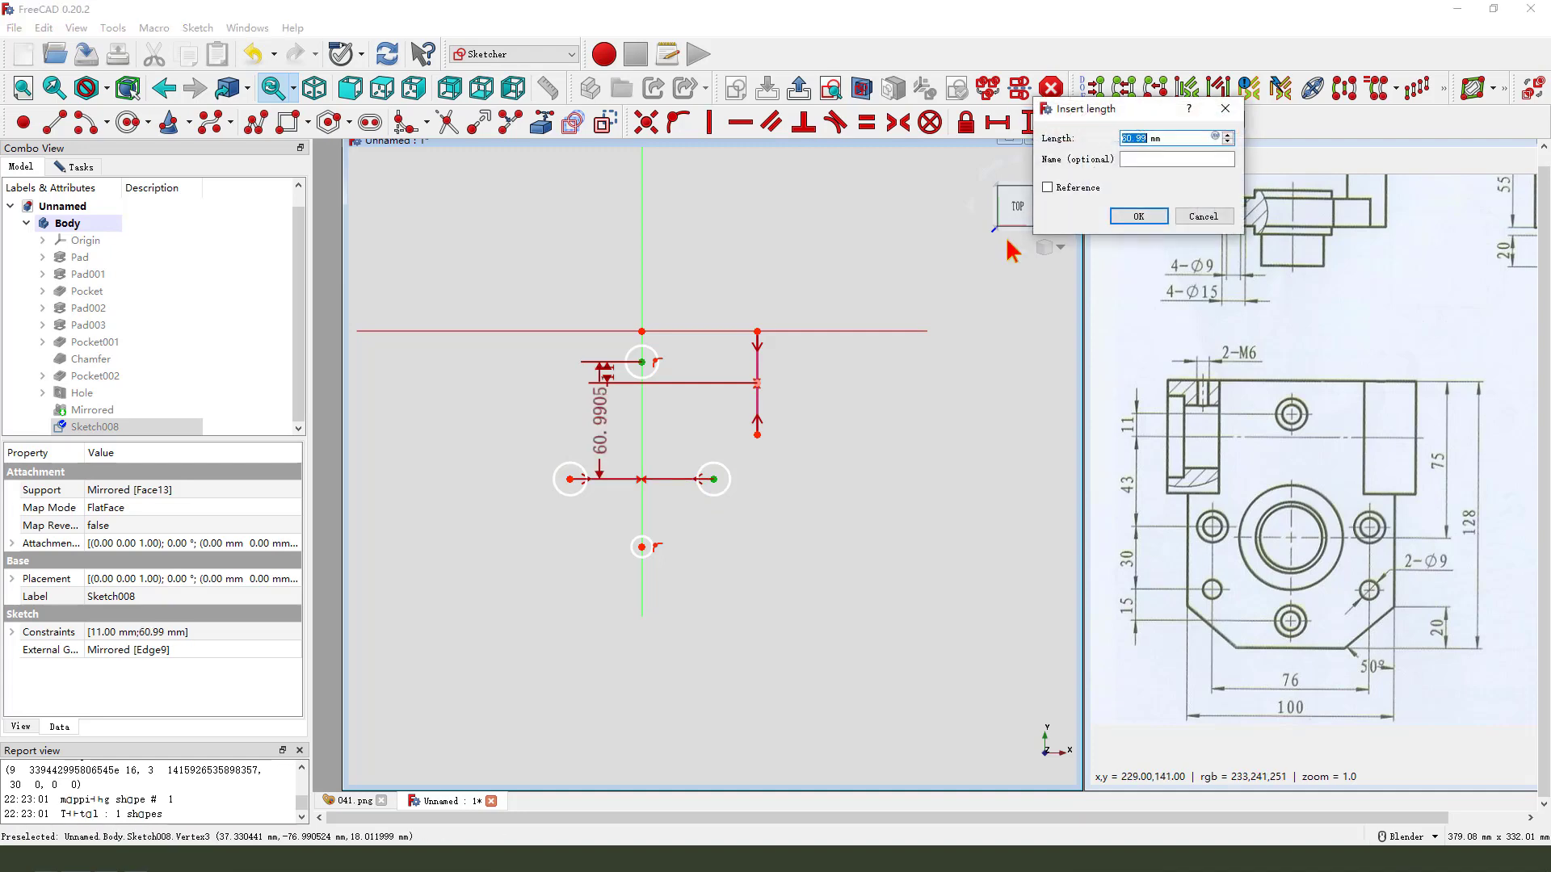
type("43")
key("Return")
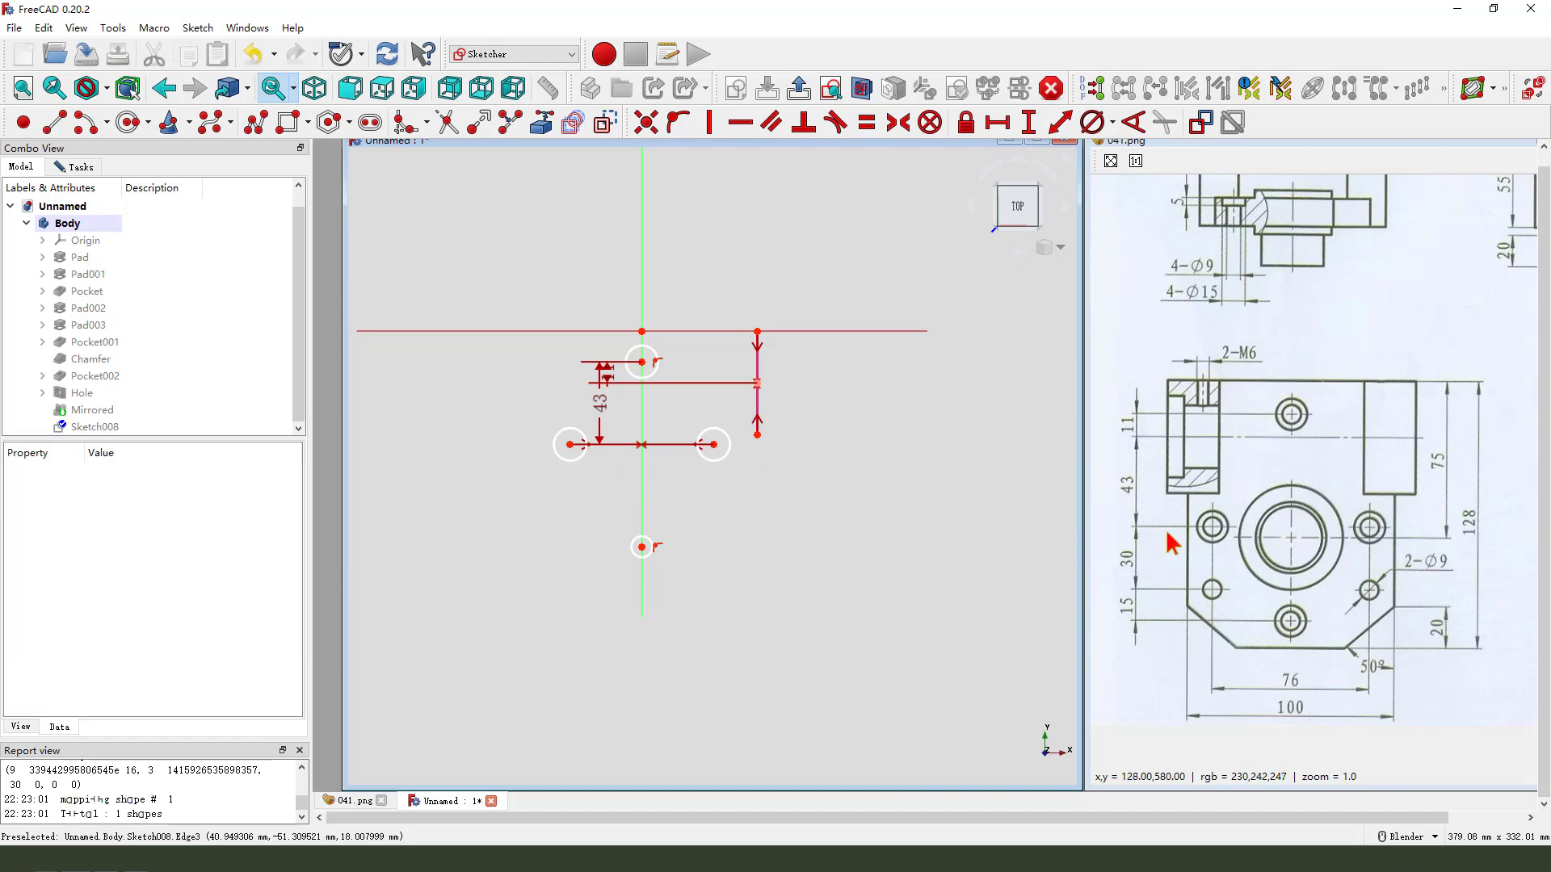
mouse_move(1126, 468)
left_mouse_down()
mouse_move(1135, 501)
mouse_move(1122, 471)
left_mouse_up()
left_click_drag(1132, 406, 1135, 417)
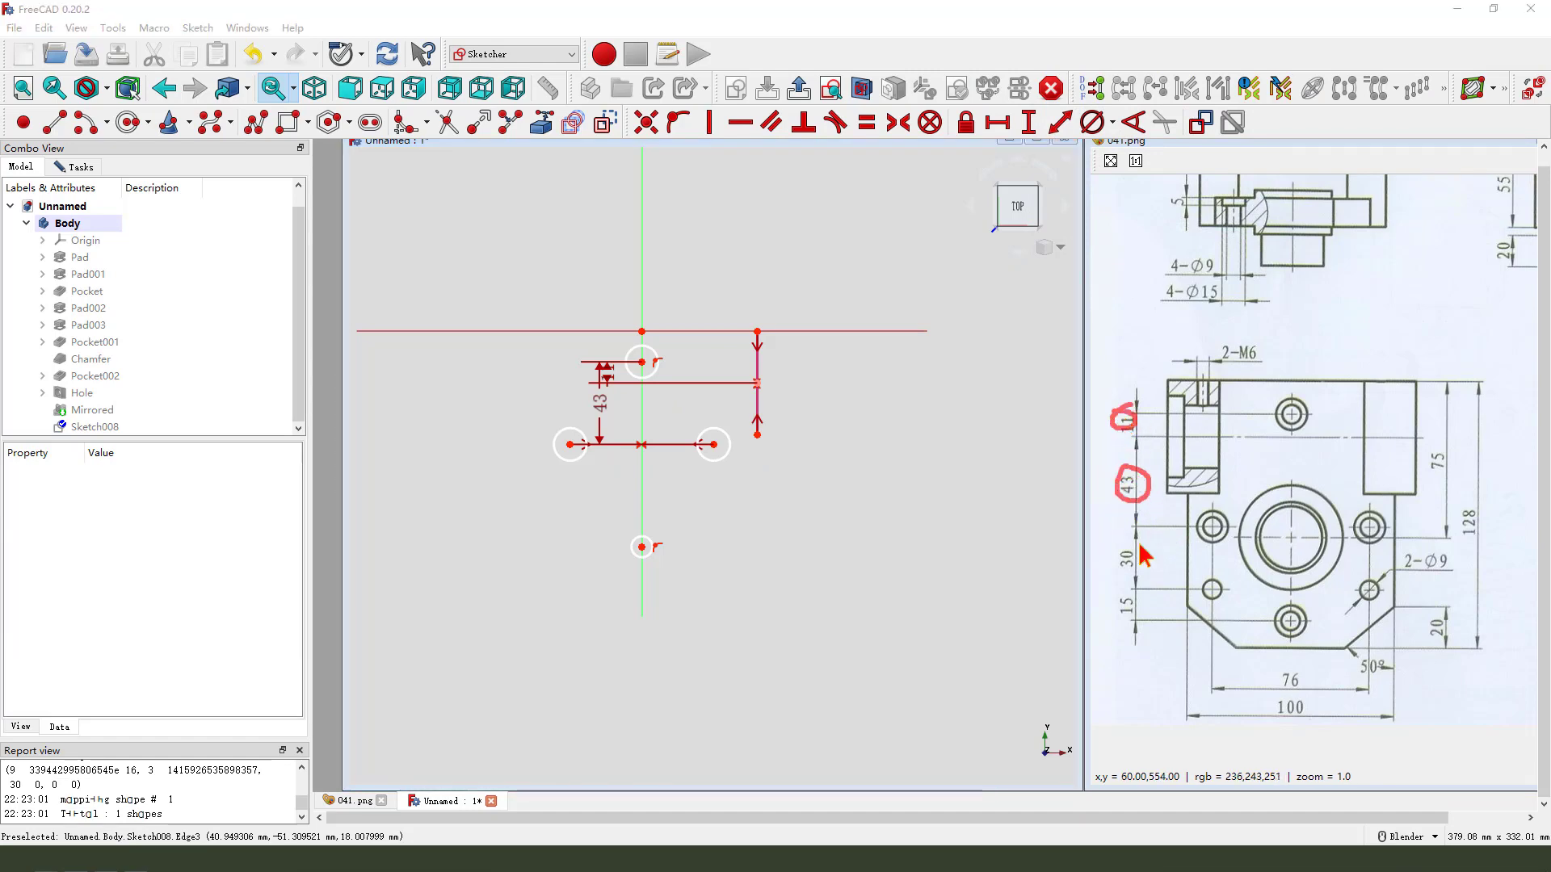
mouse_move(1126, 551)
left_mouse_down()
mouse_move(1121, 638)
mouse_move(1155, 565)
mouse_move(1116, 535)
left_mouse_up()
key("Escape")
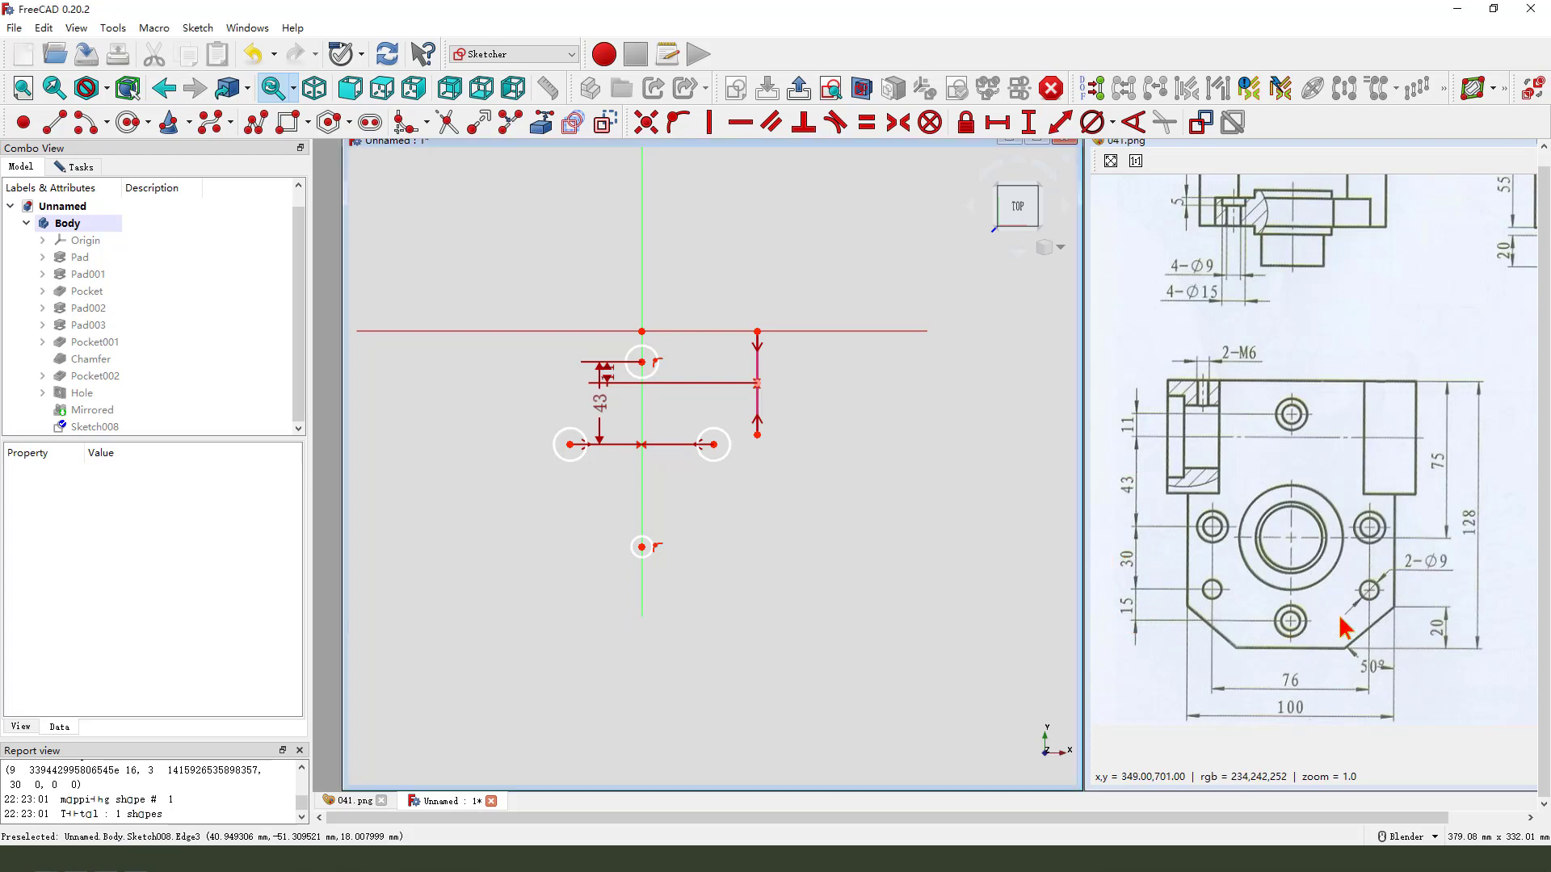
Set the vertical distance from the right-hand circle's centre to the lowest circle's centre to 45 mm and close the sketch.
left_click(714, 446)
left_click(643, 548)
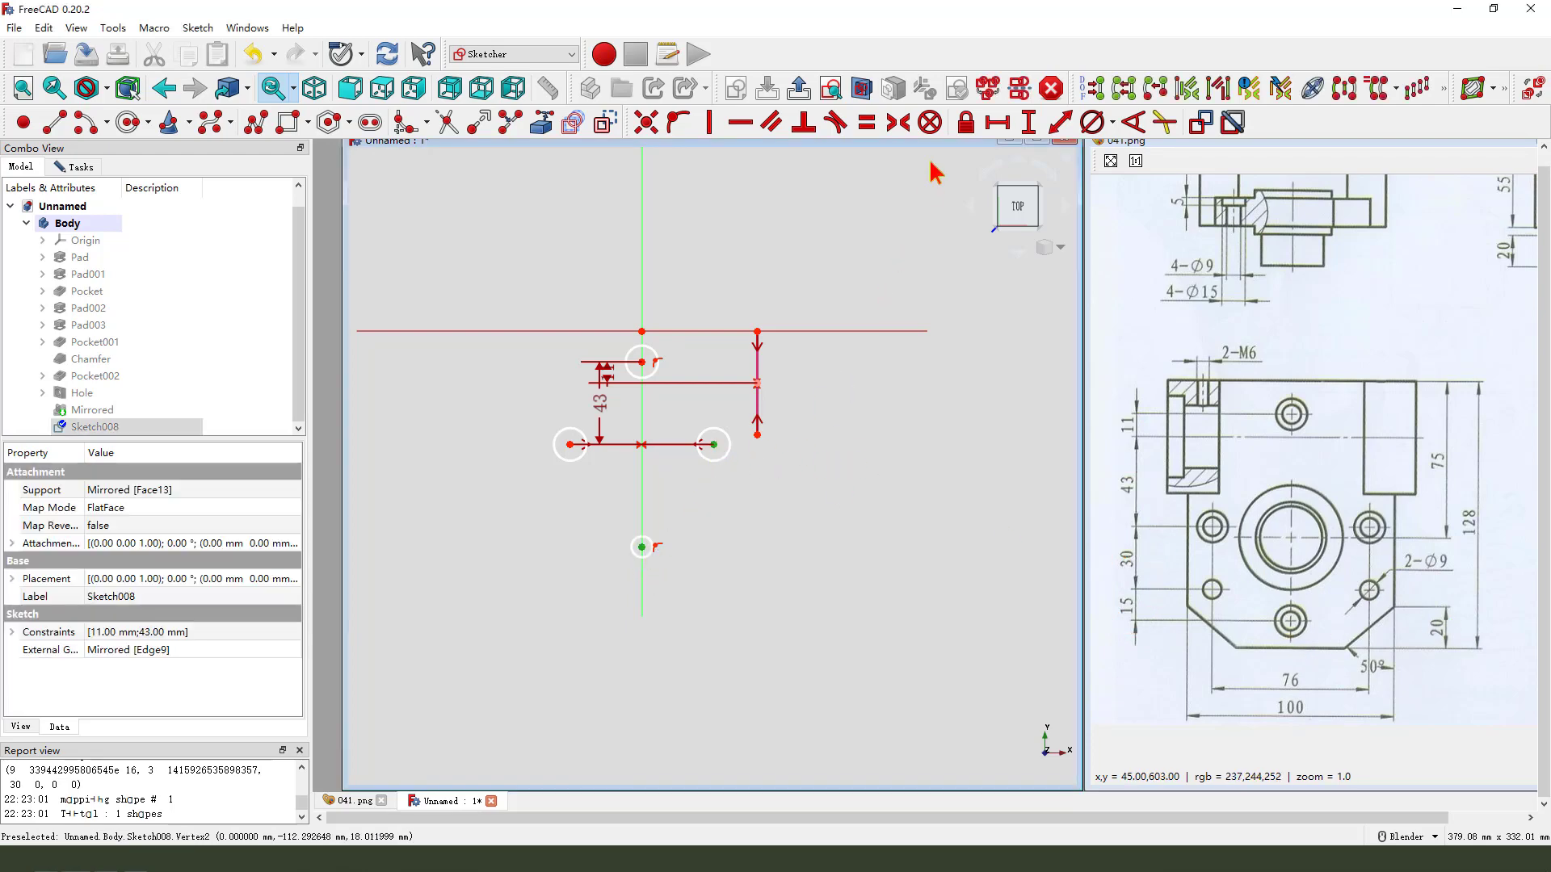
left_click(1031, 122)
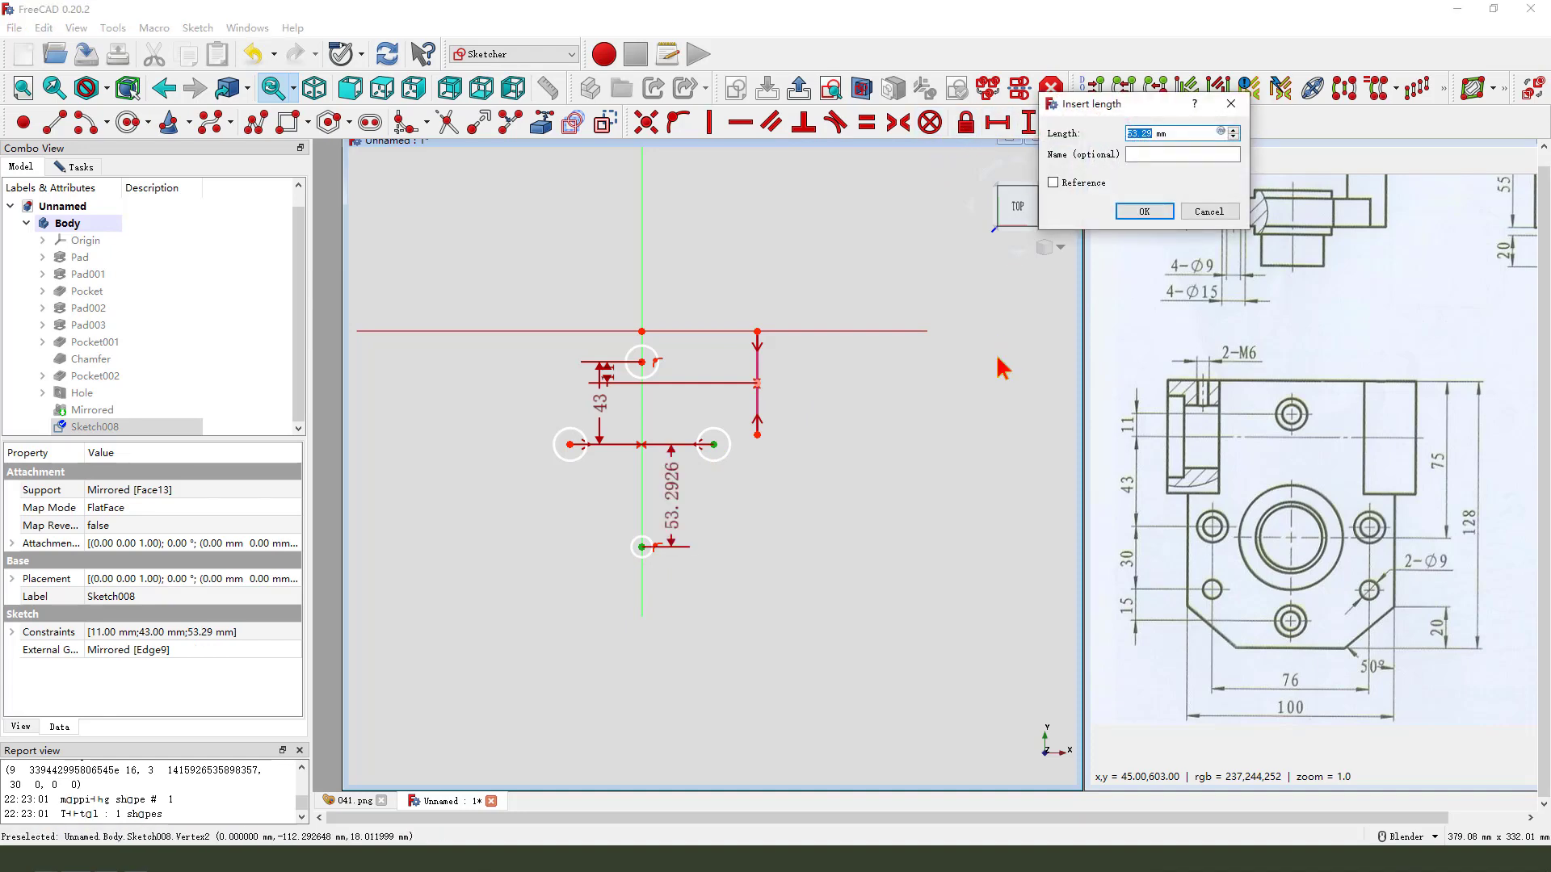
key("Return")
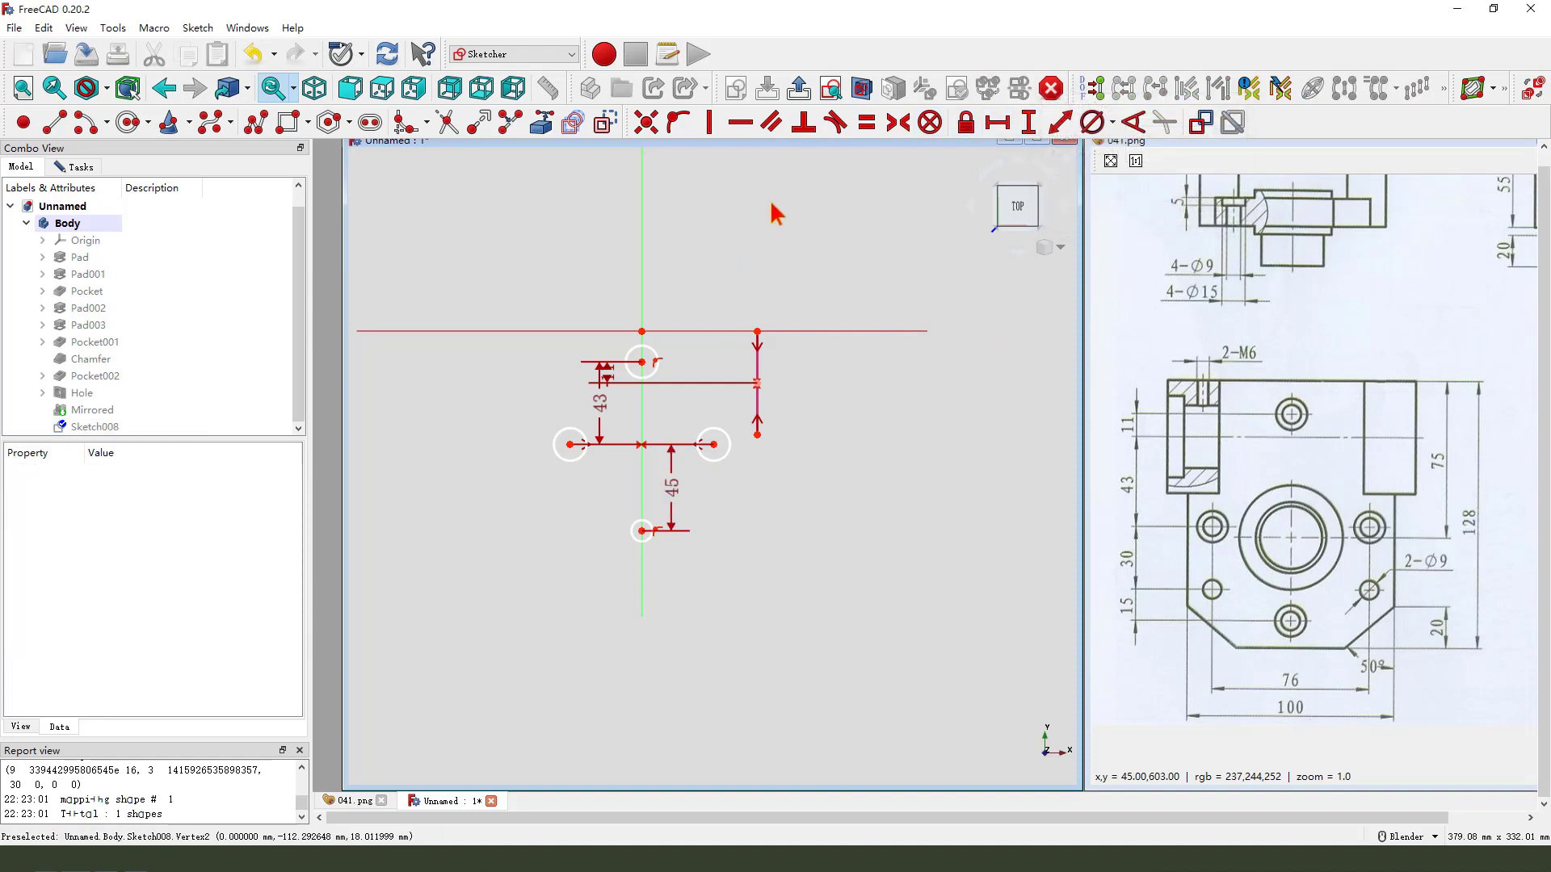
left_click(800, 87)
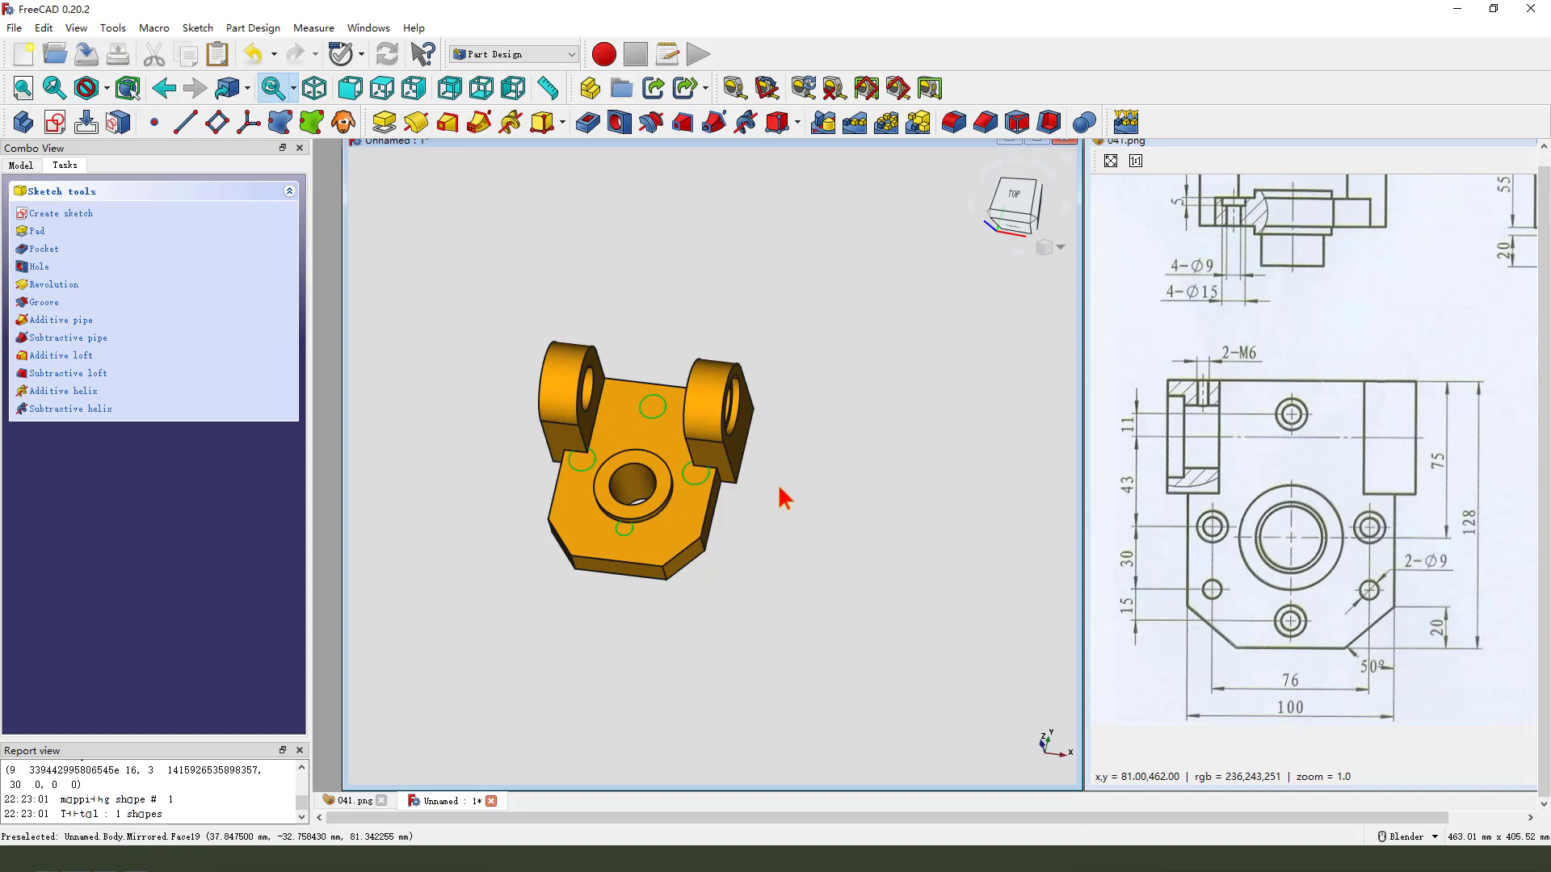
middle_click_drag(782, 491, 768, 489)
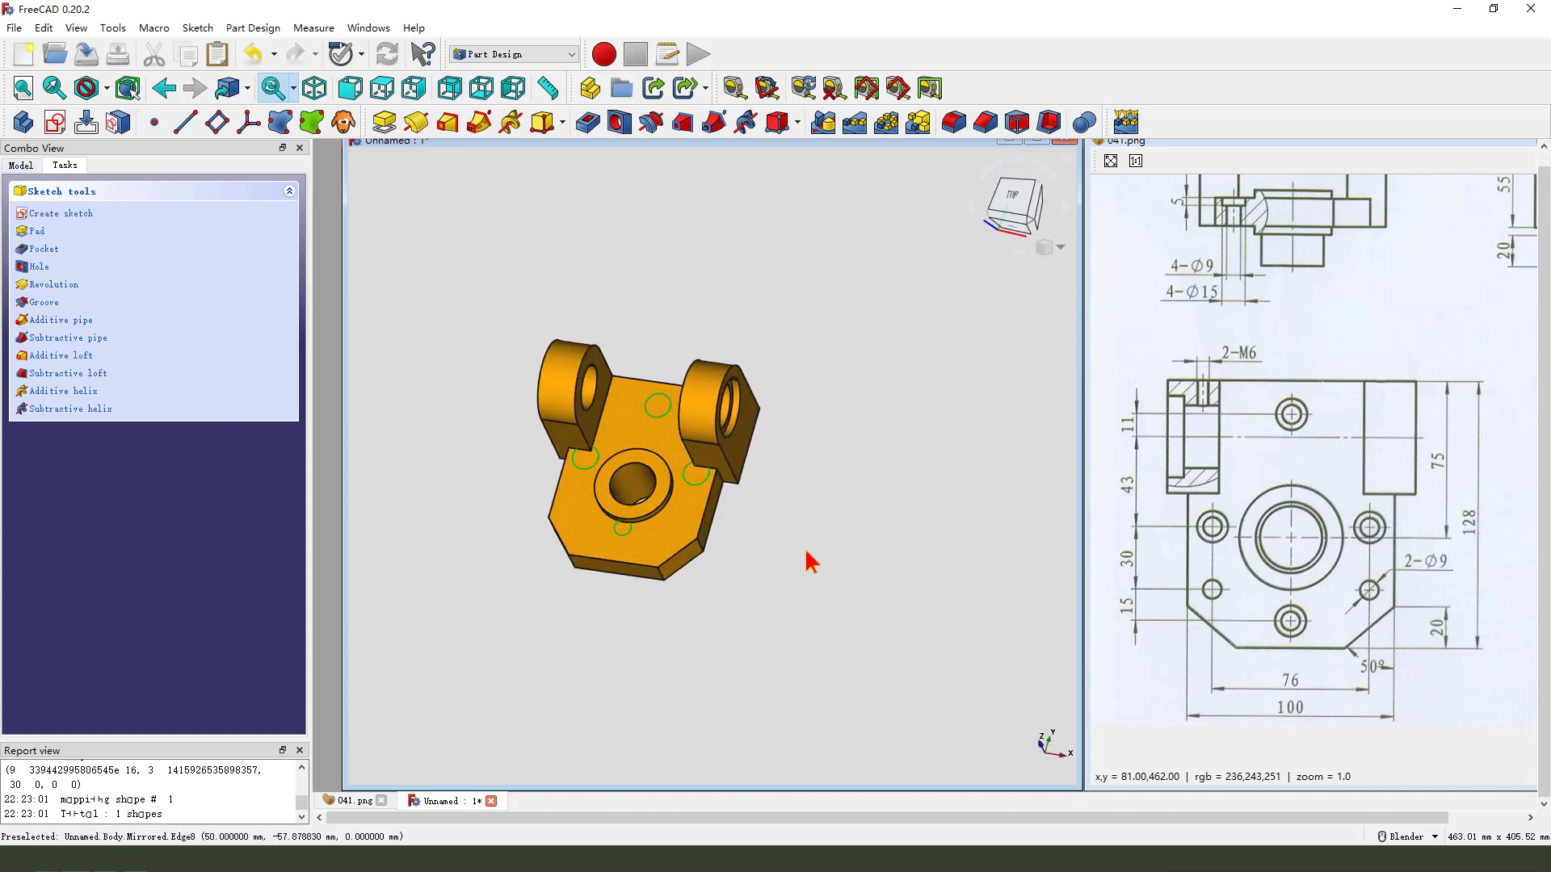
key("ctrl+2")
left_click_drag(744, 475, 700, 483)
left_click_drag(701, 477, 733, 494)
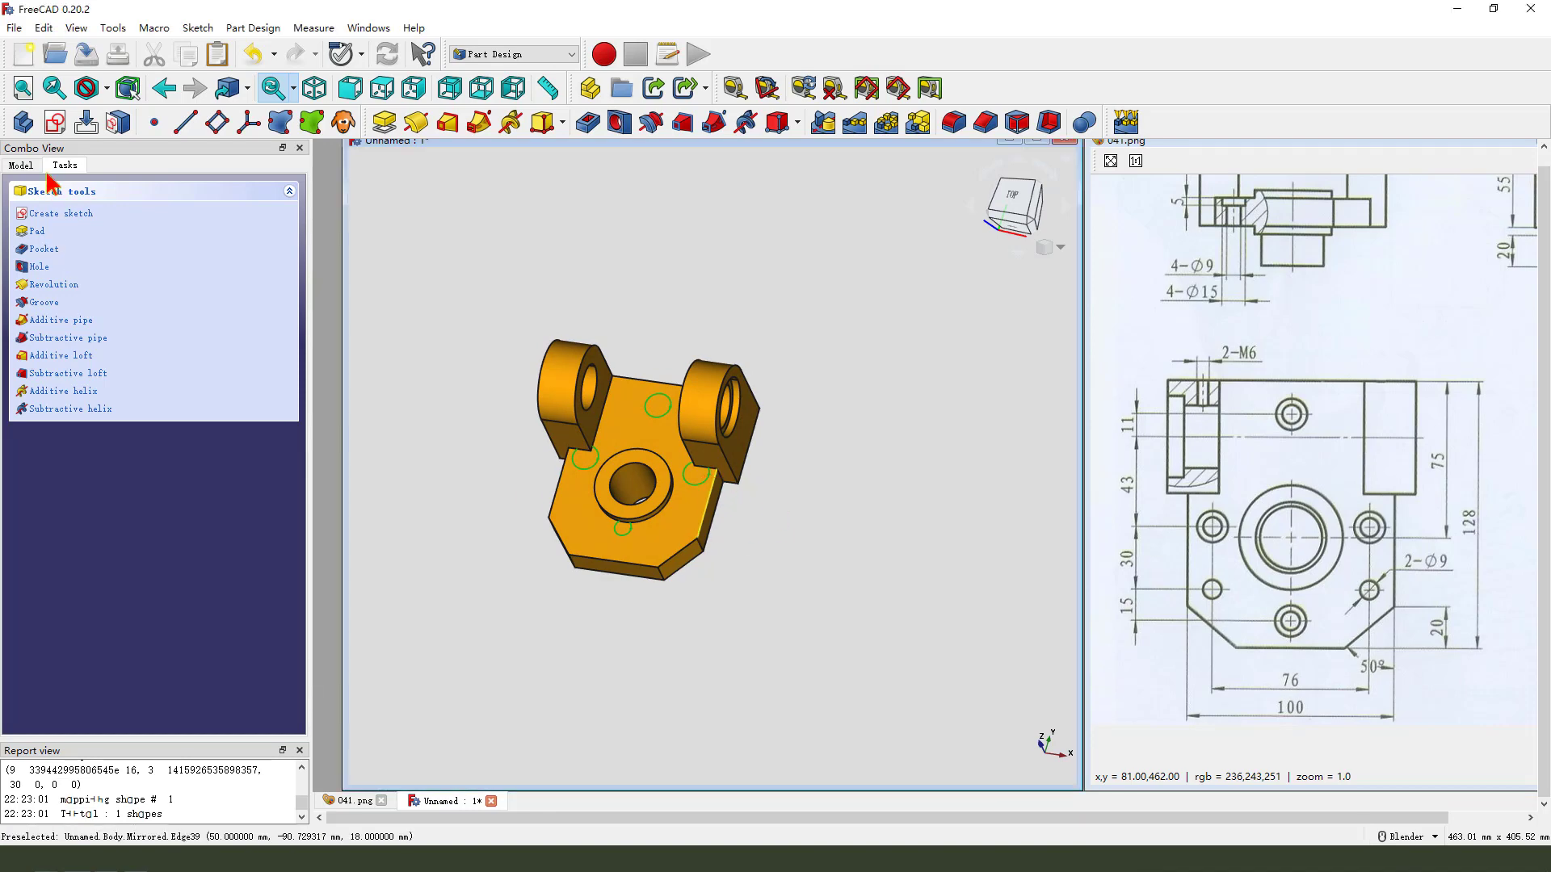
Reopen the plate's four-circle sketch, move its 43 mm dimension clear of the part, and hide the mirrored solid.
left_click(21, 165)
left_click(96, 423)
double_click(101, 423)
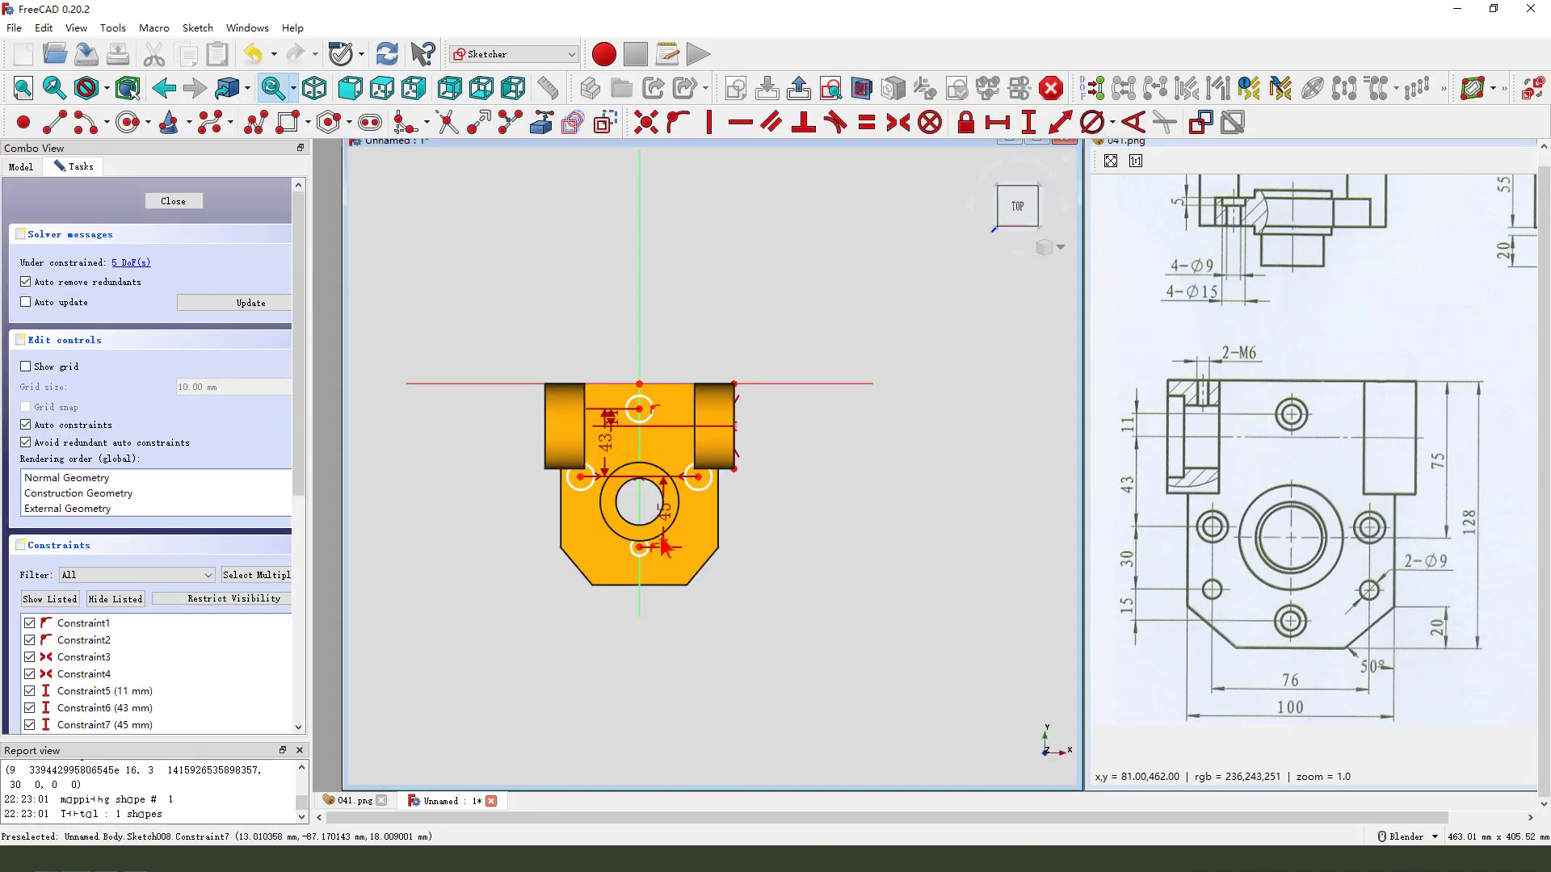
left_click_drag(820, 467, 826, 454)
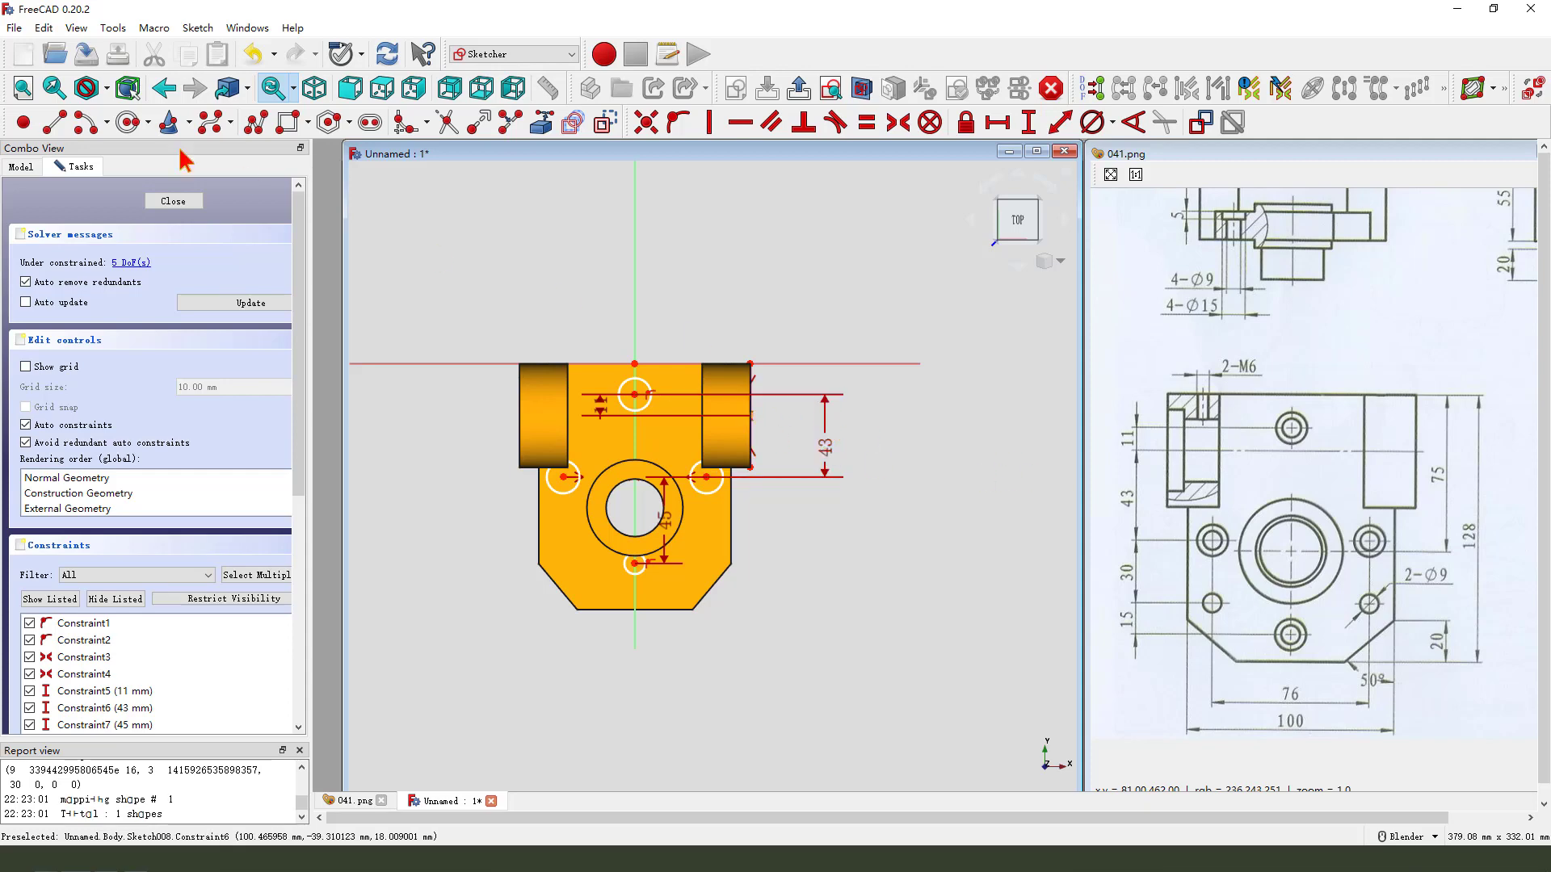
left_click(21, 166)
left_click(92, 410)
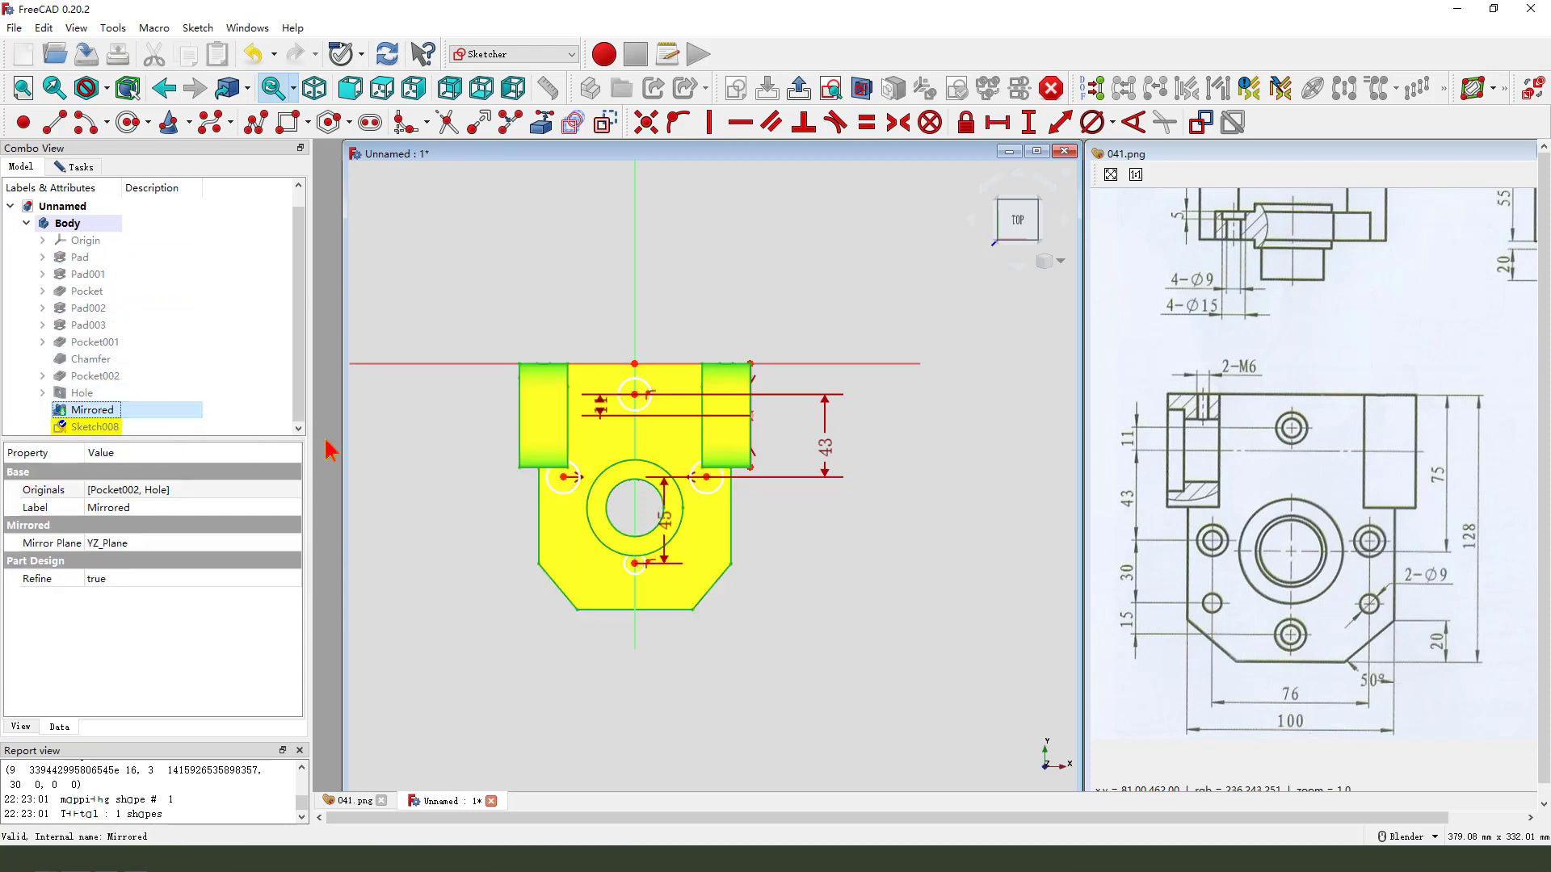
key("space")
Replace the 43 mm dimension with a 43 mm vertical distance from the lug edge's midpoint to the right-hand circle's centre, and close the sketch.
left_click(871, 464)
left_click(828, 445)
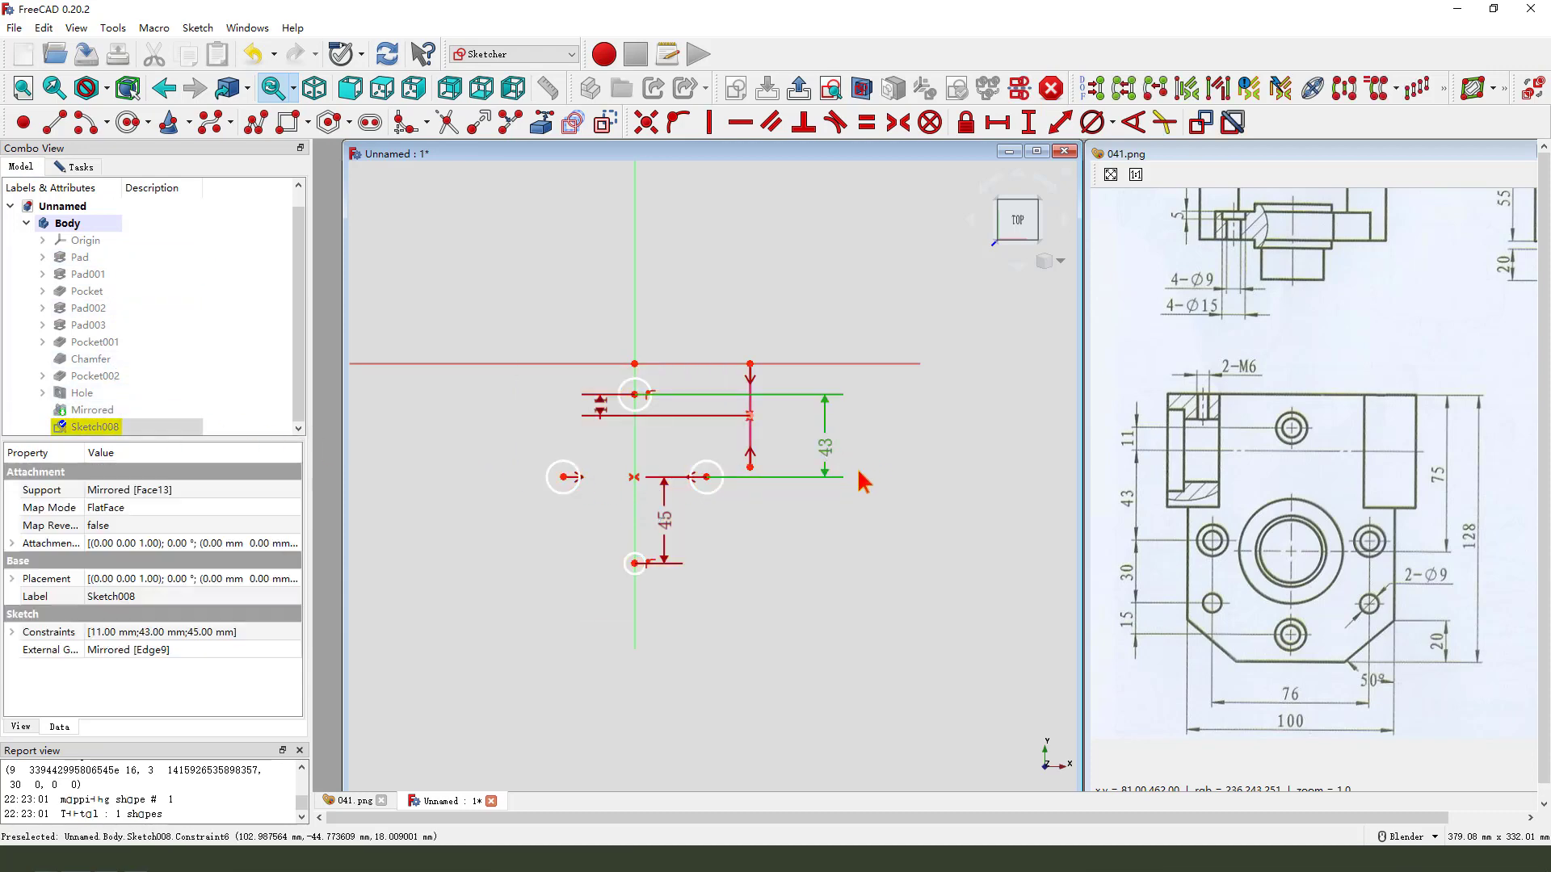
key("Delete")
scroll(759, 483, "up", 1)
left_click(696, 478)
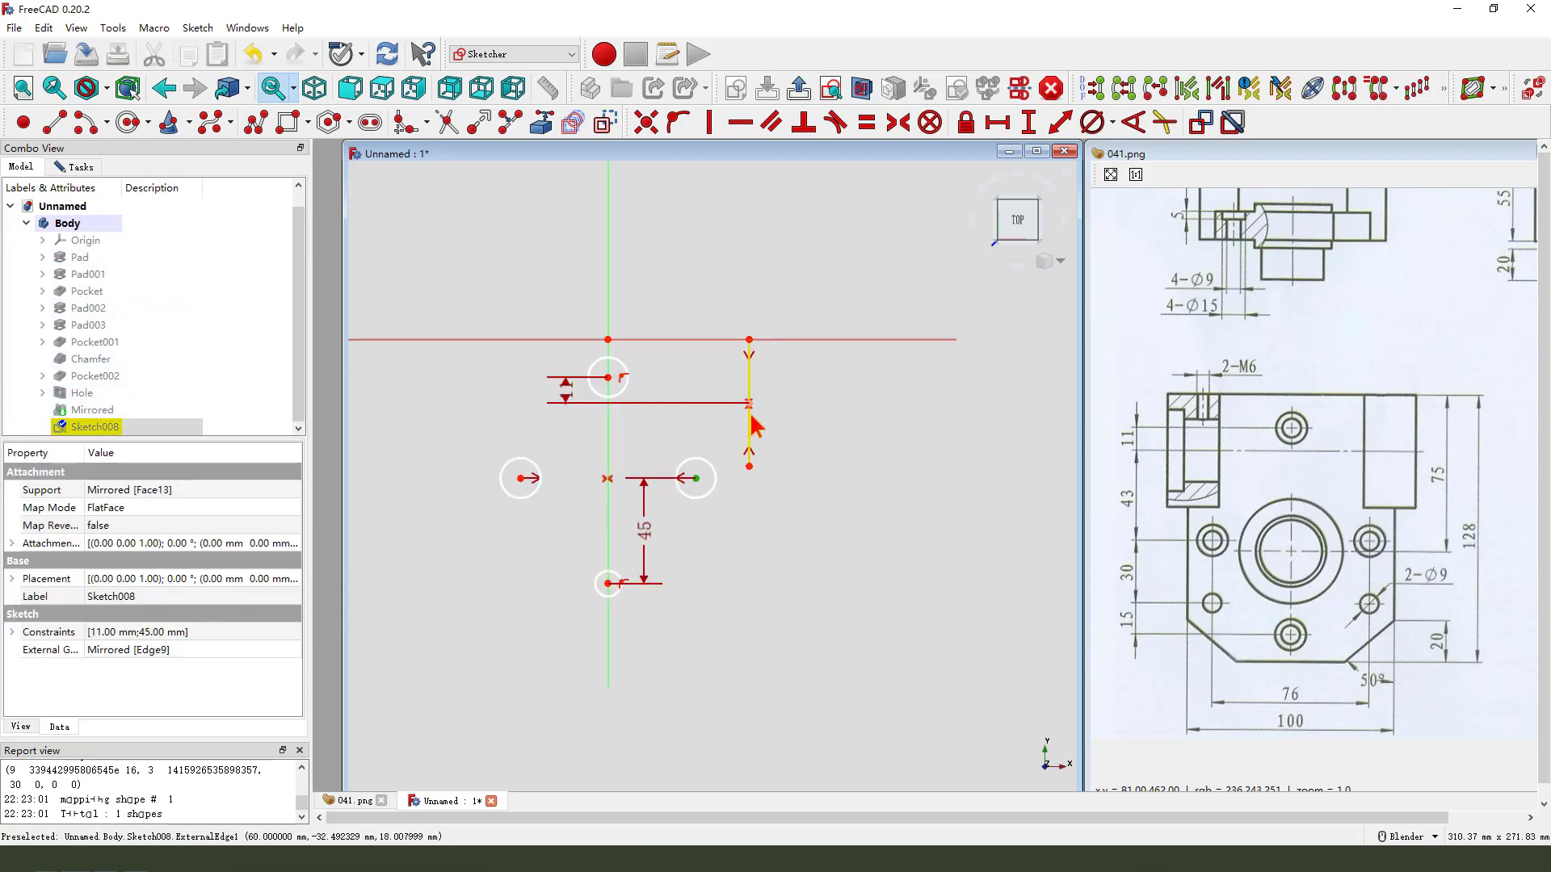
left_click(750, 403)
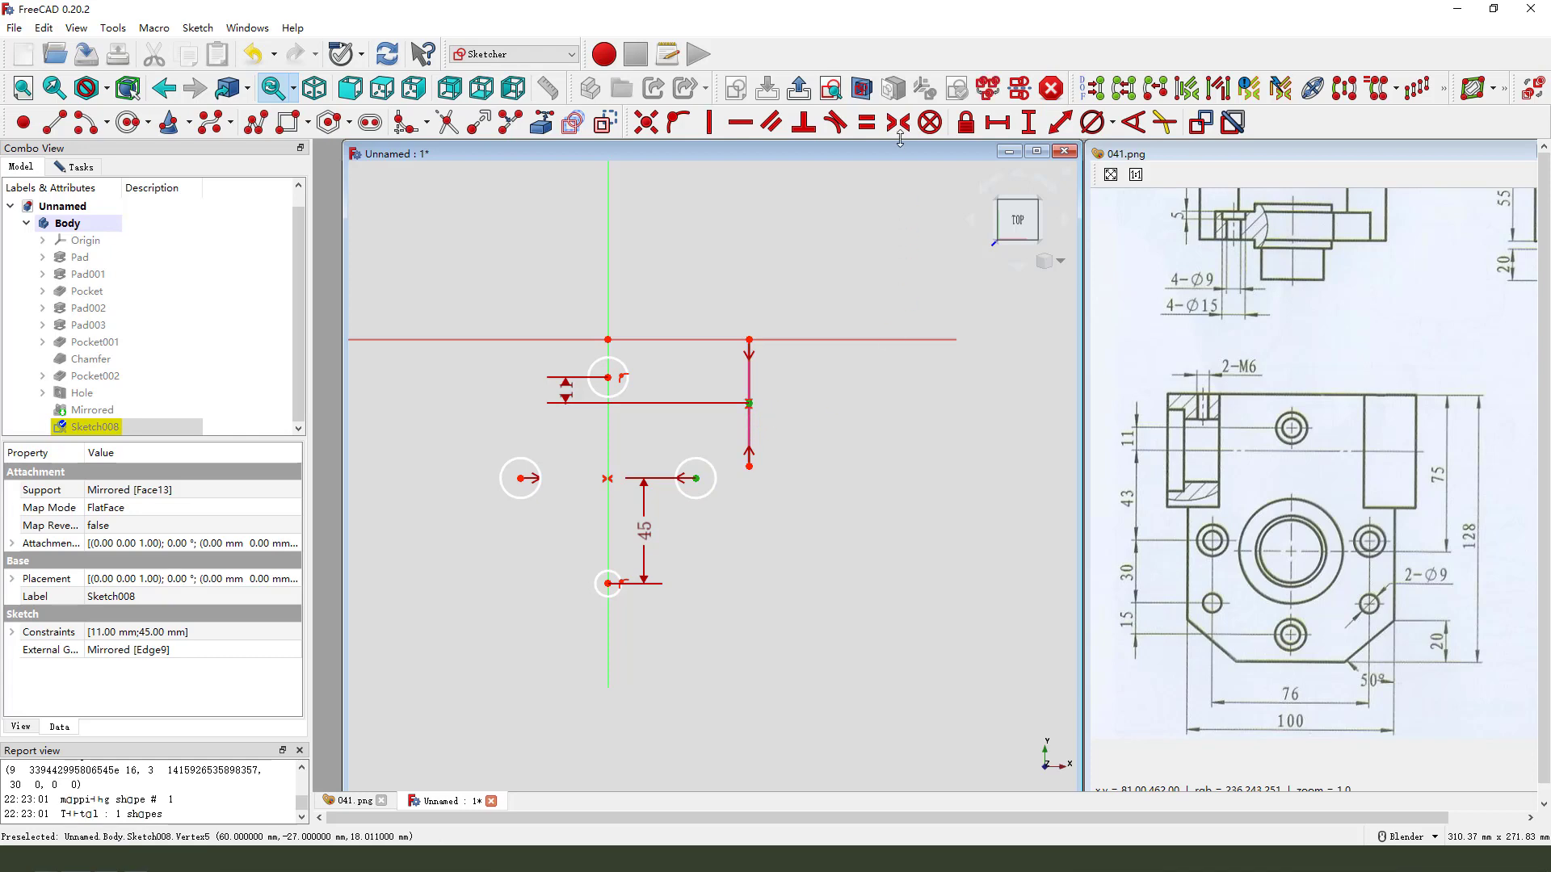
left_click(1027, 122)
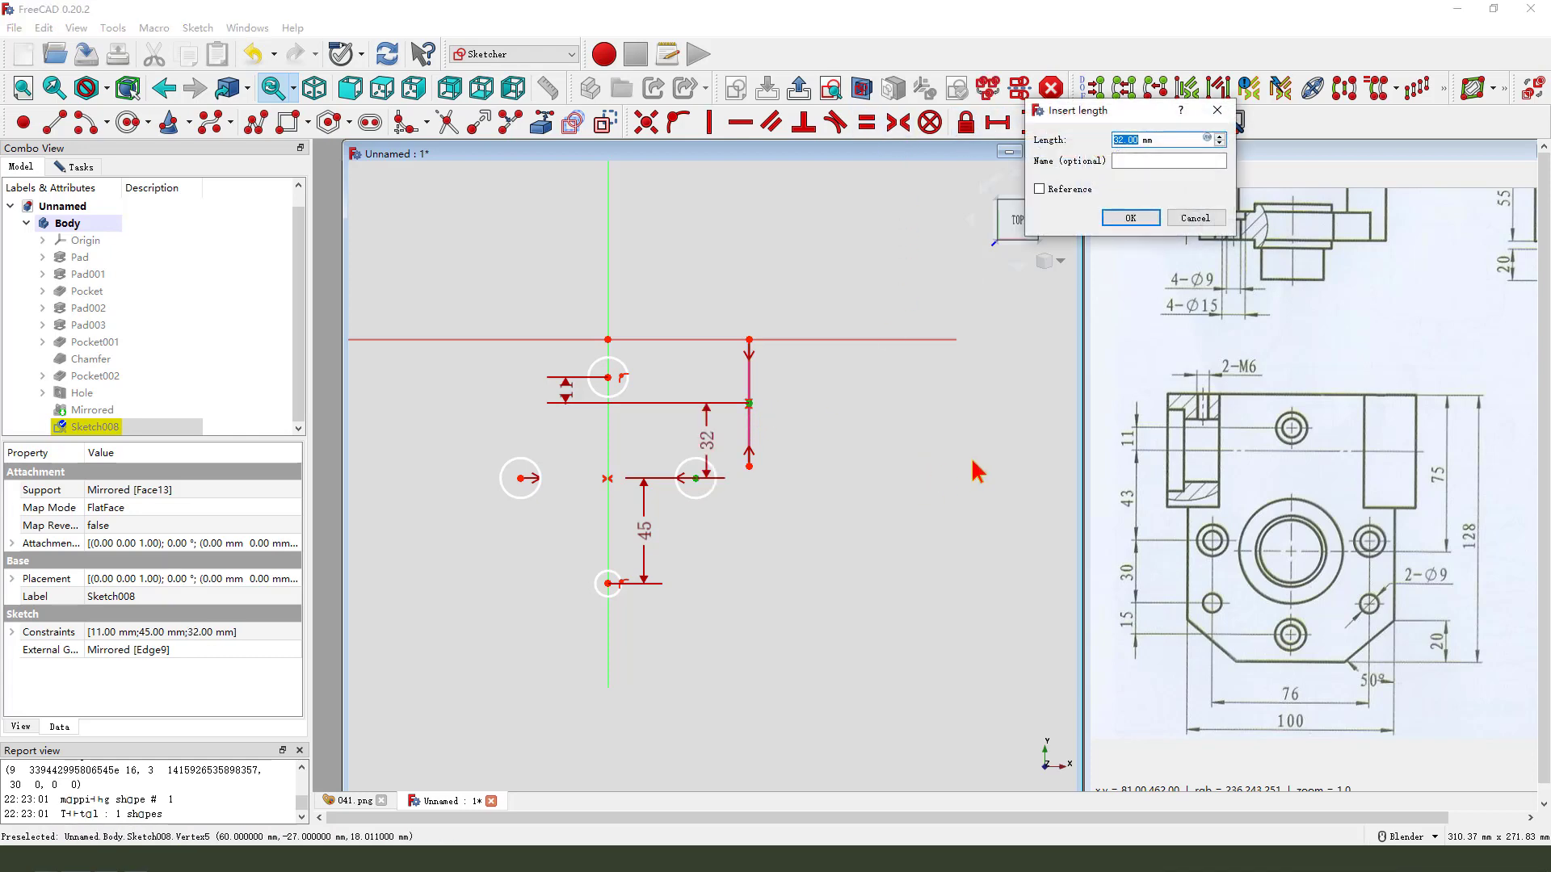
key("Return")
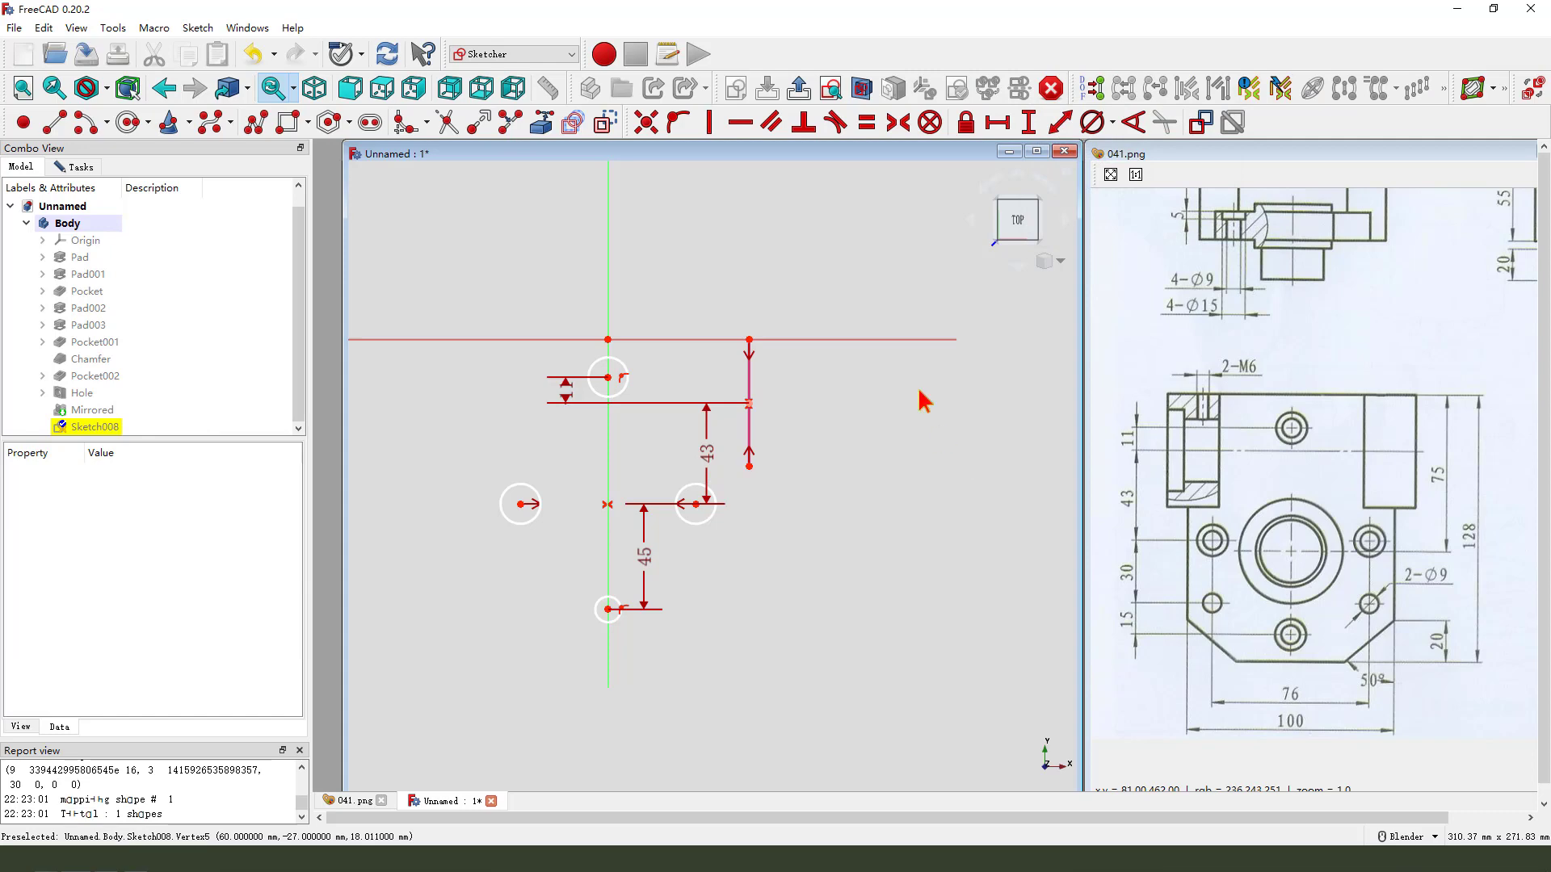
left_click(799, 88)
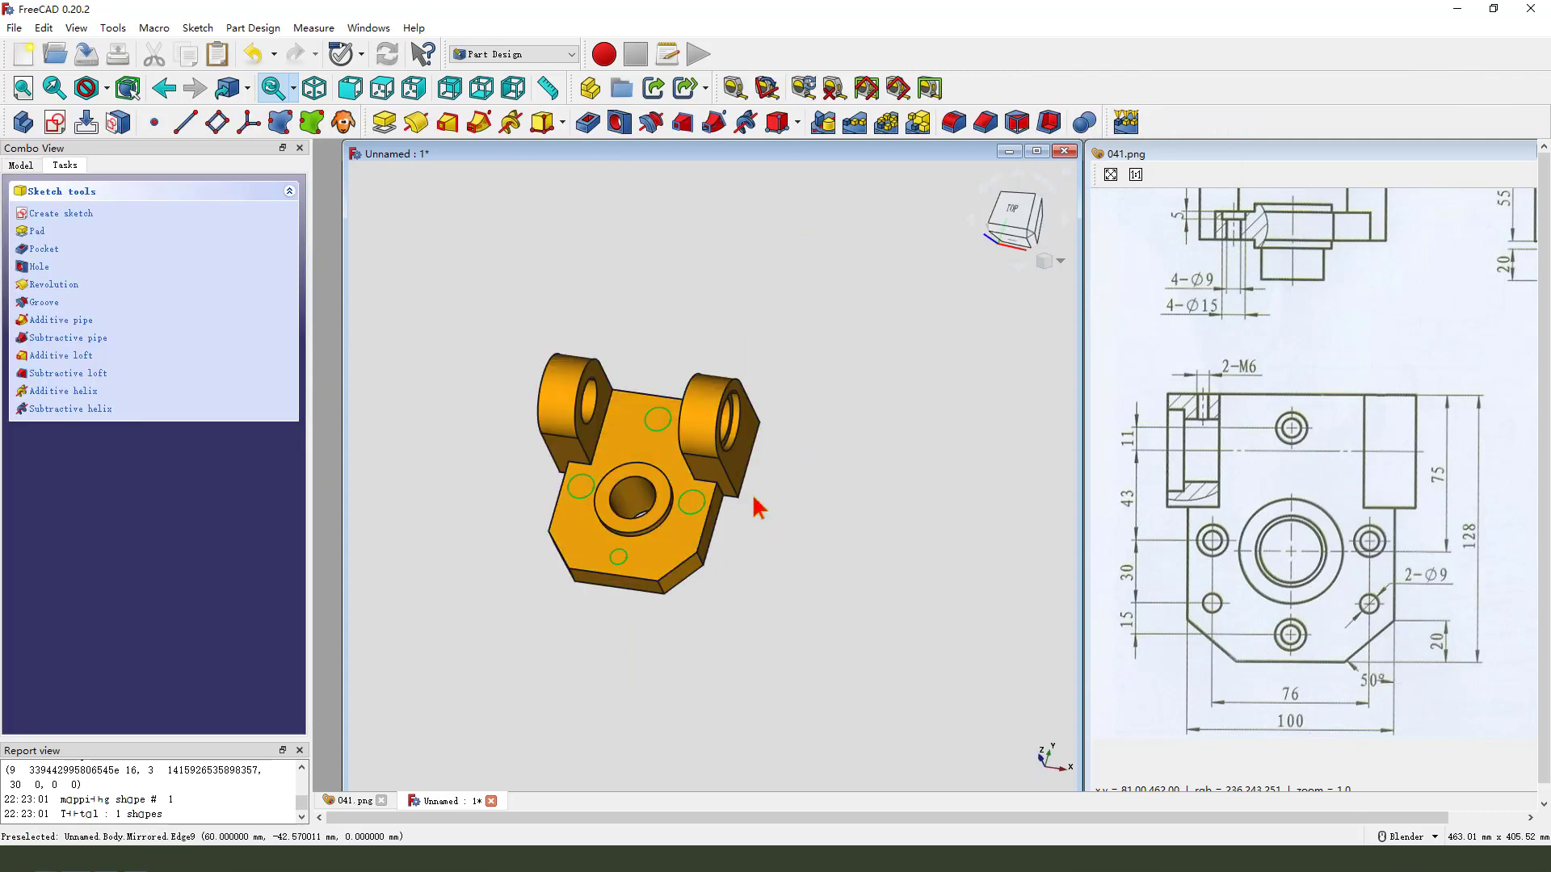
Start a Hole feature from the plate's four-circle sketch and set the hole diameter to 9 mm.
left_click(619, 123)
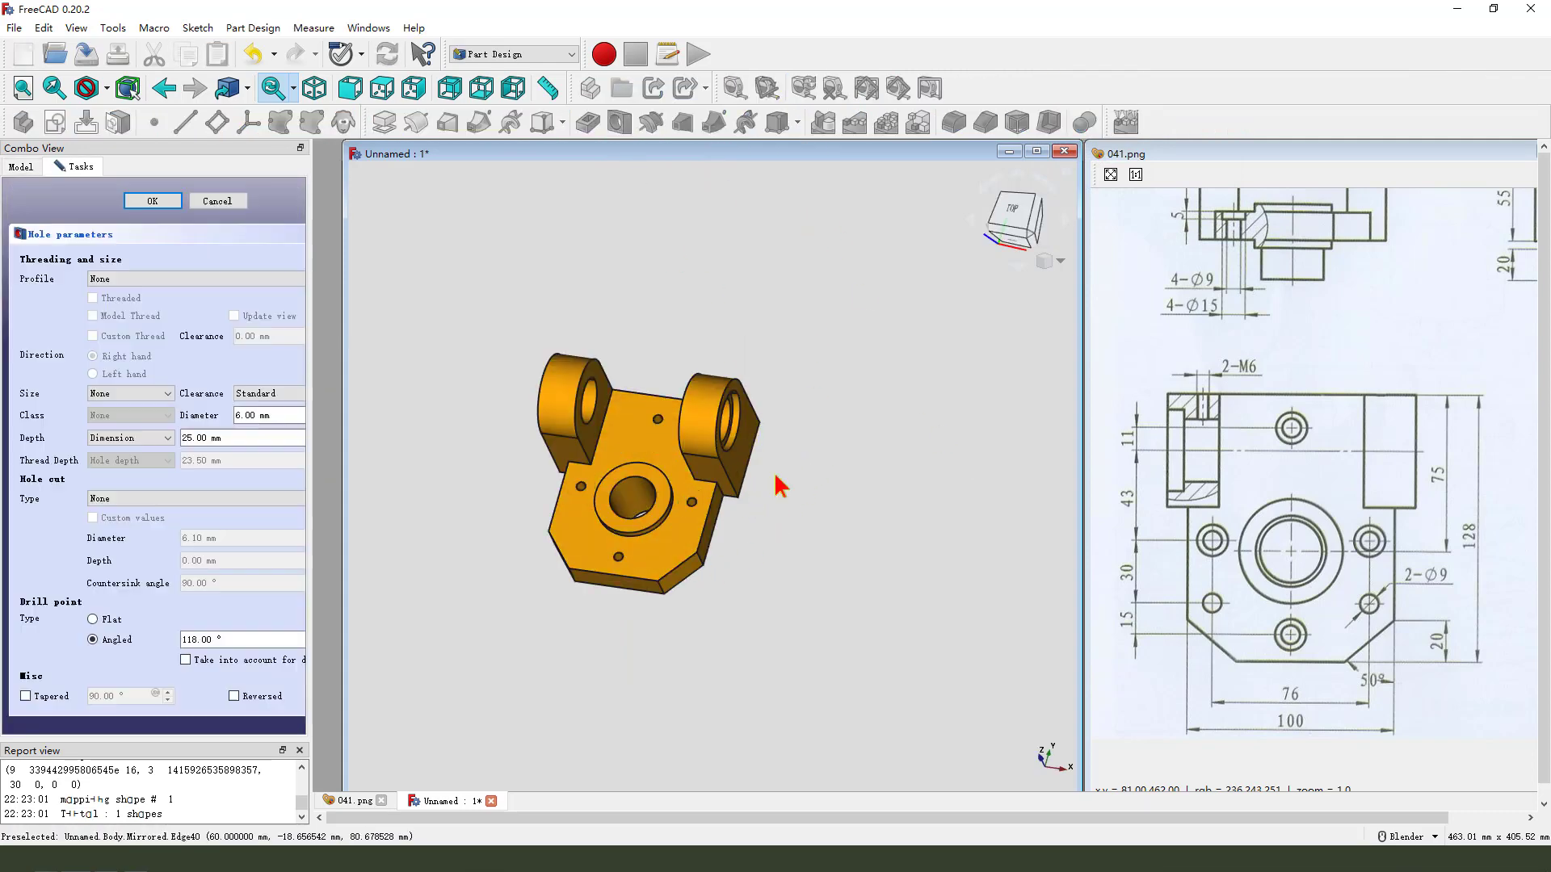
left_click(150, 391)
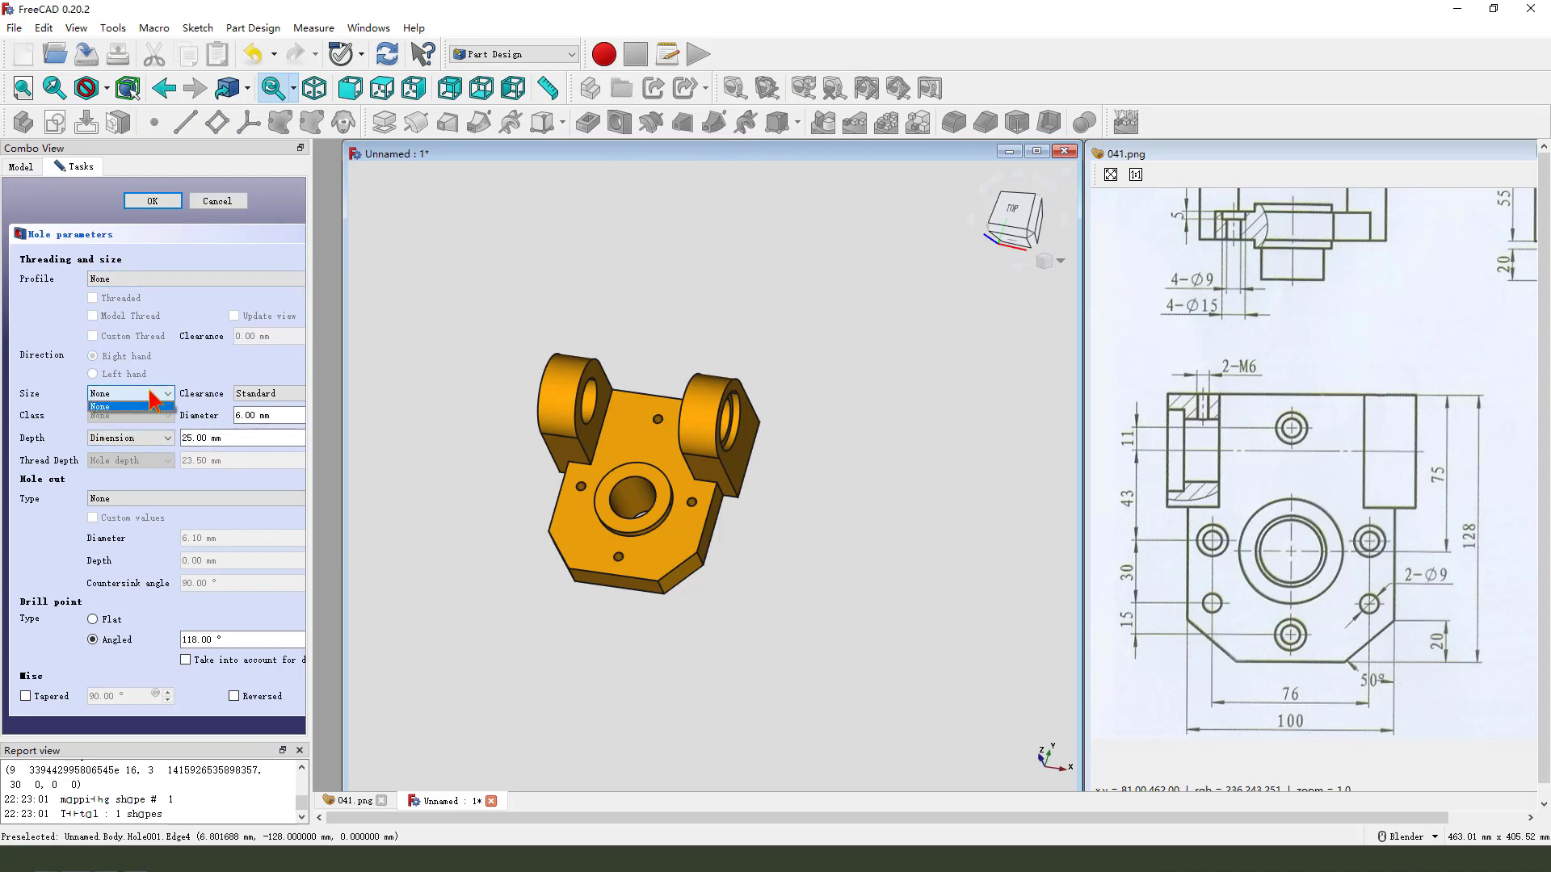
left_click(150, 391)
left_click(257, 413)
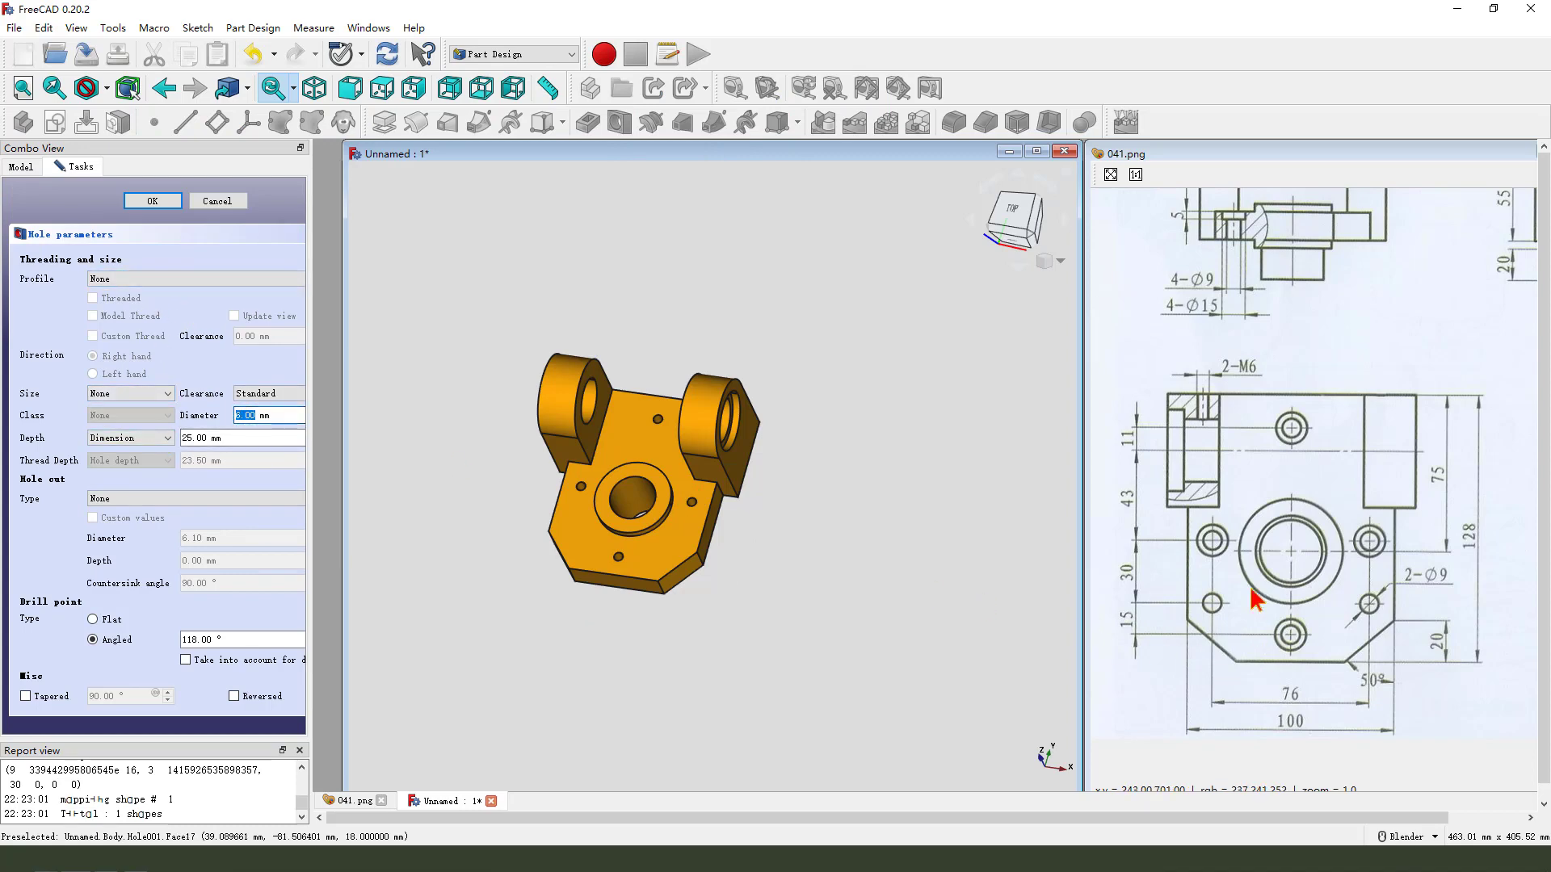
middle_click_drag(1223, 558, 1209, 646)
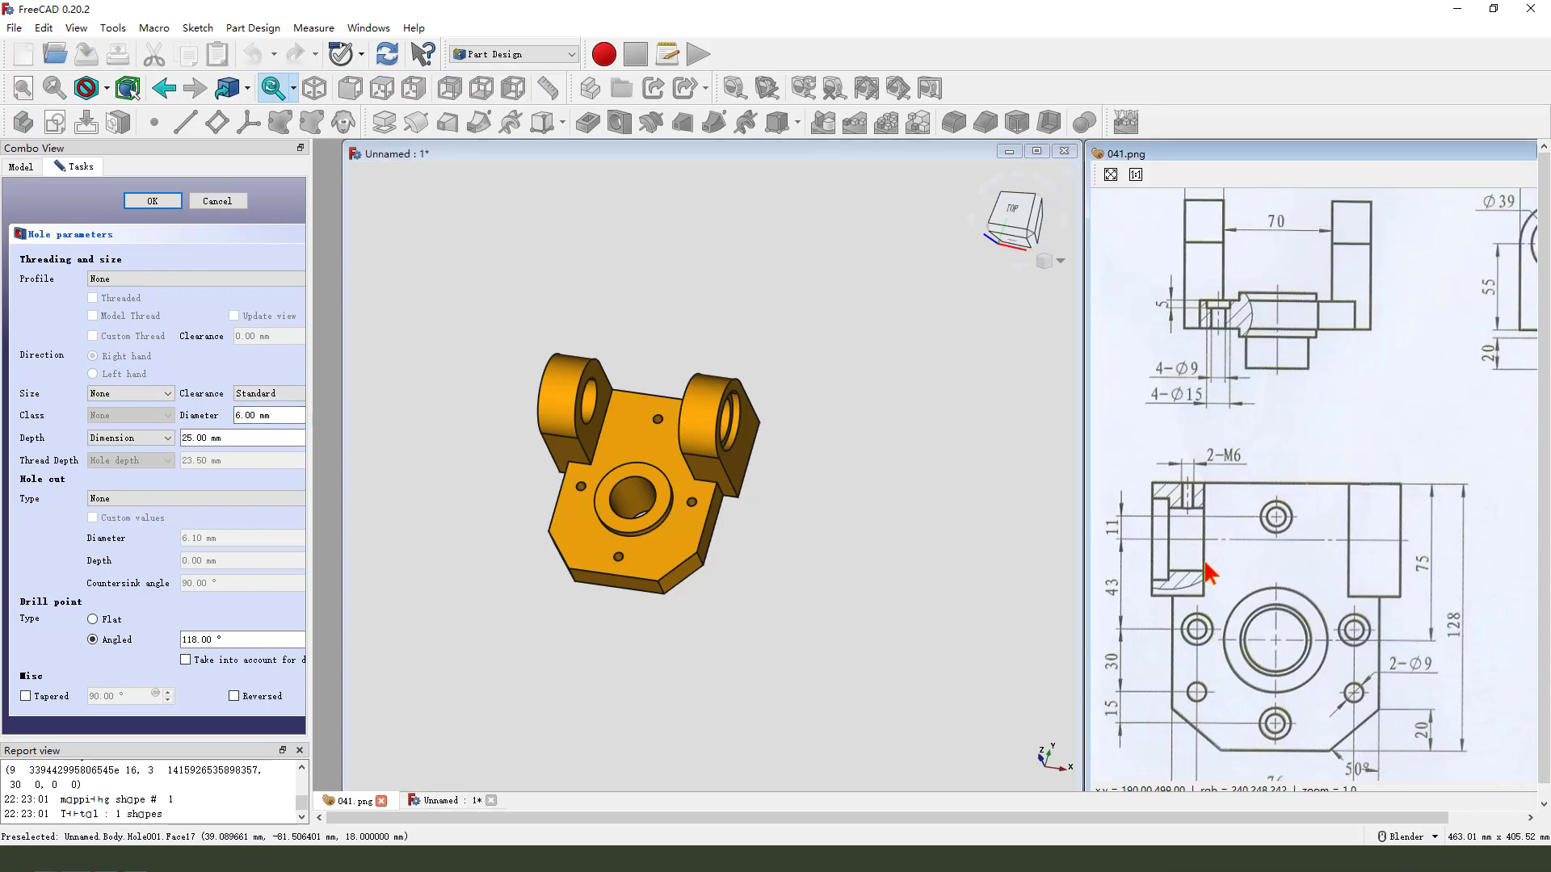
left_click_drag(1187, 375, 1202, 356)
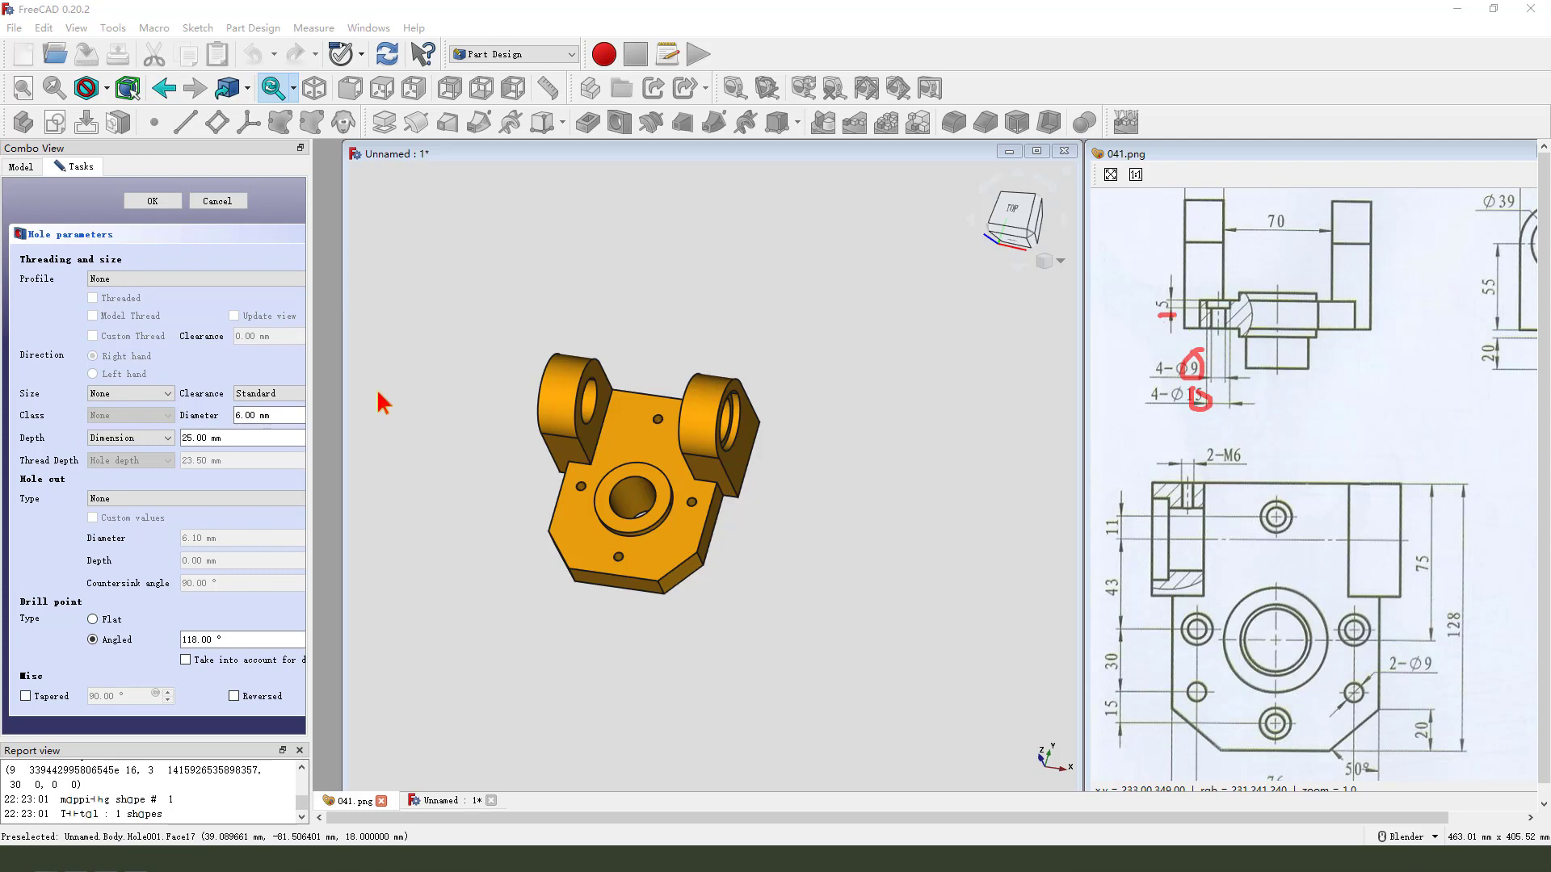
key("Escape")
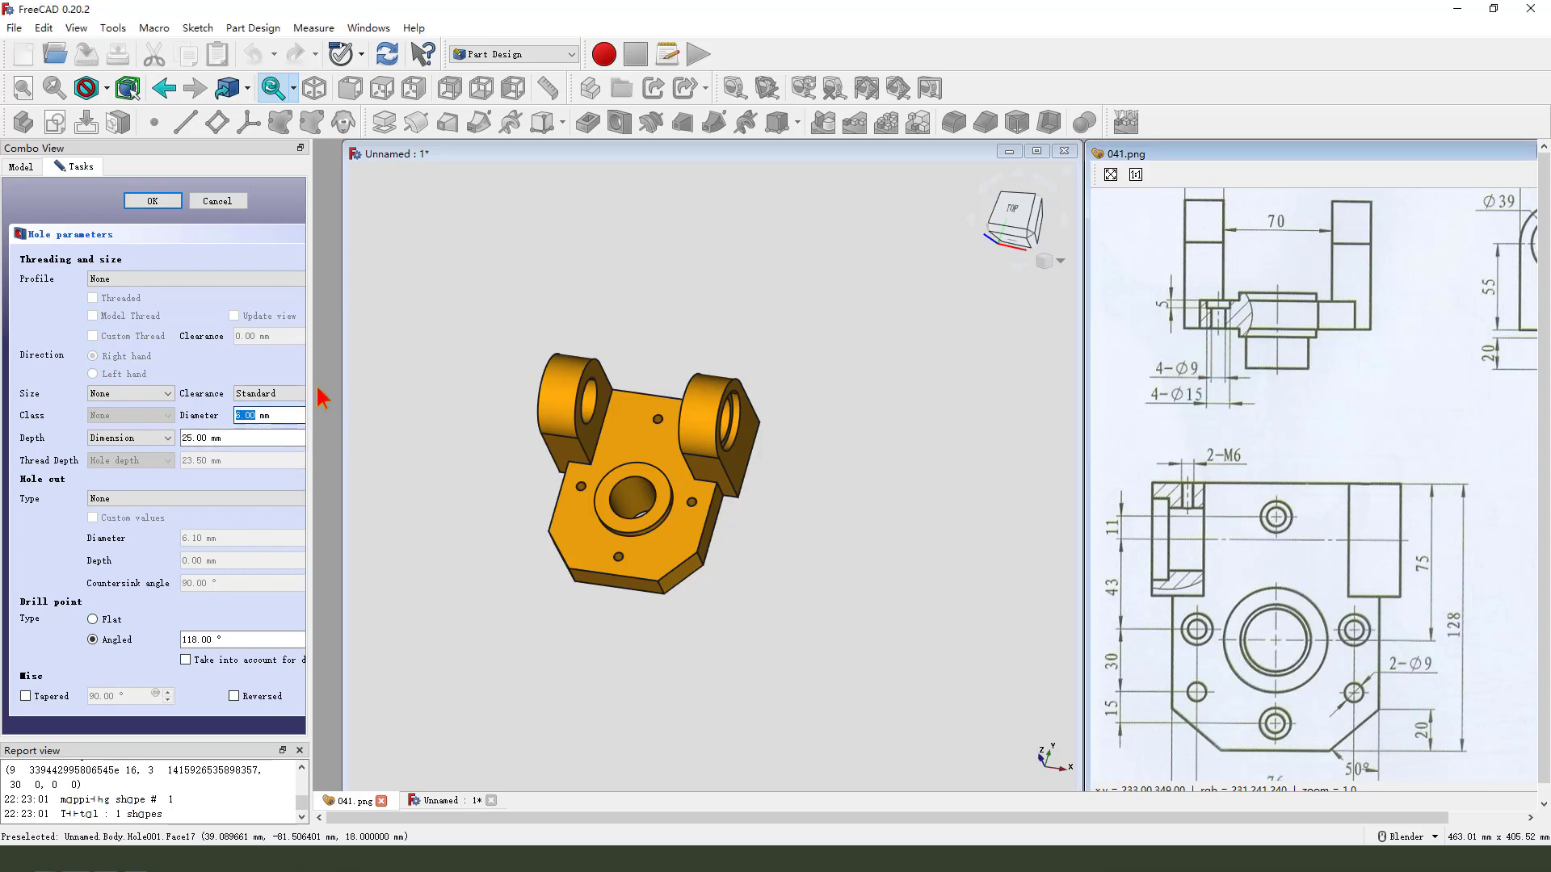
Give the four holes a counterbore 15 mm in diameter and 5 mm deep, and accept the feature.
left_click(144, 499)
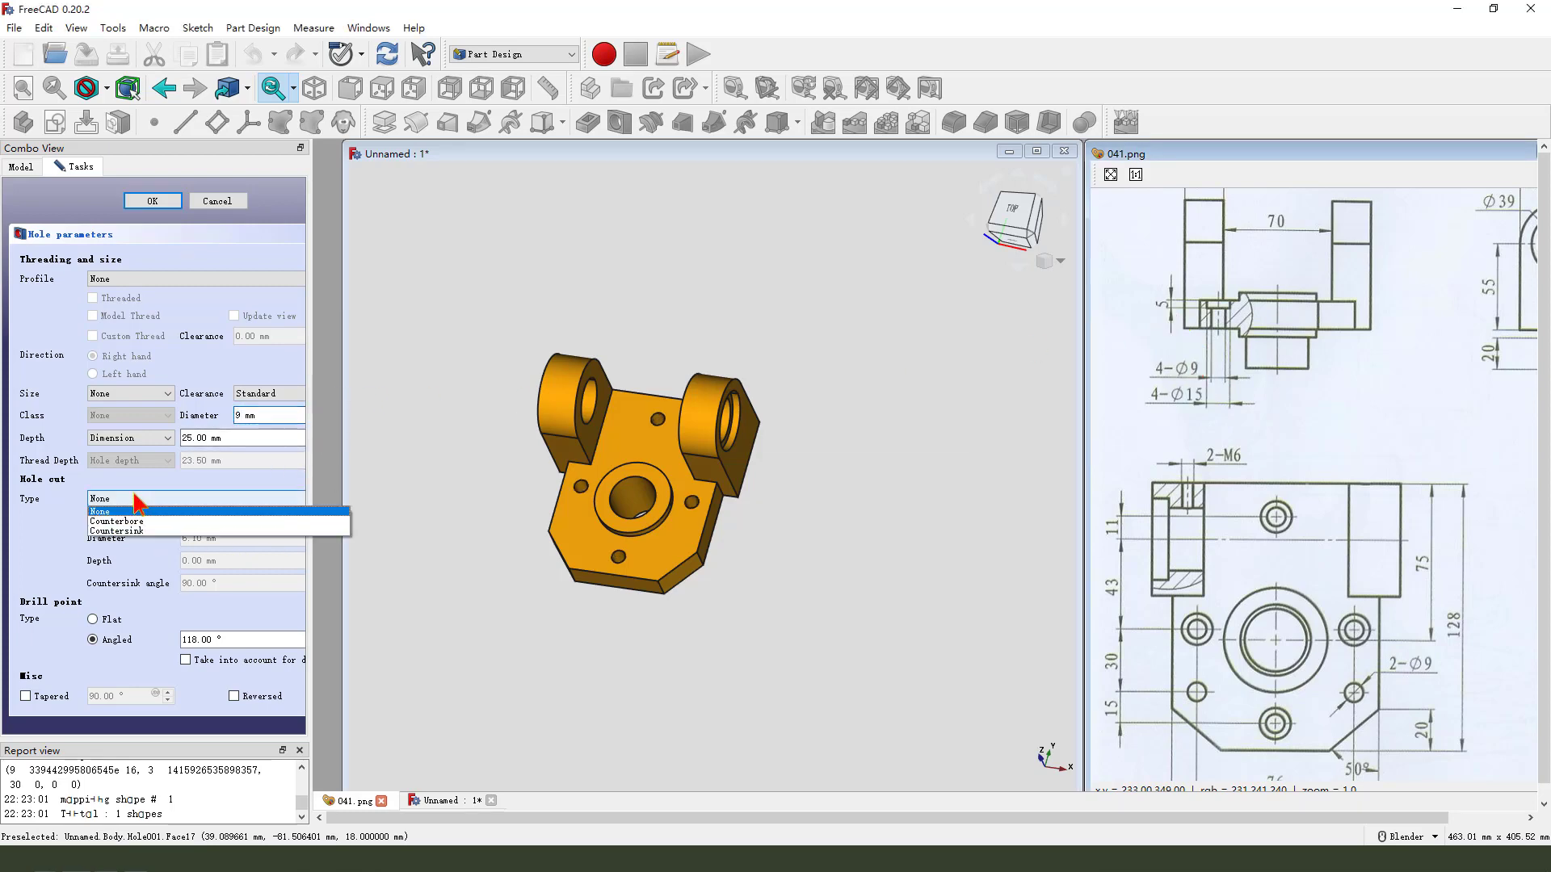
left_click(150, 527)
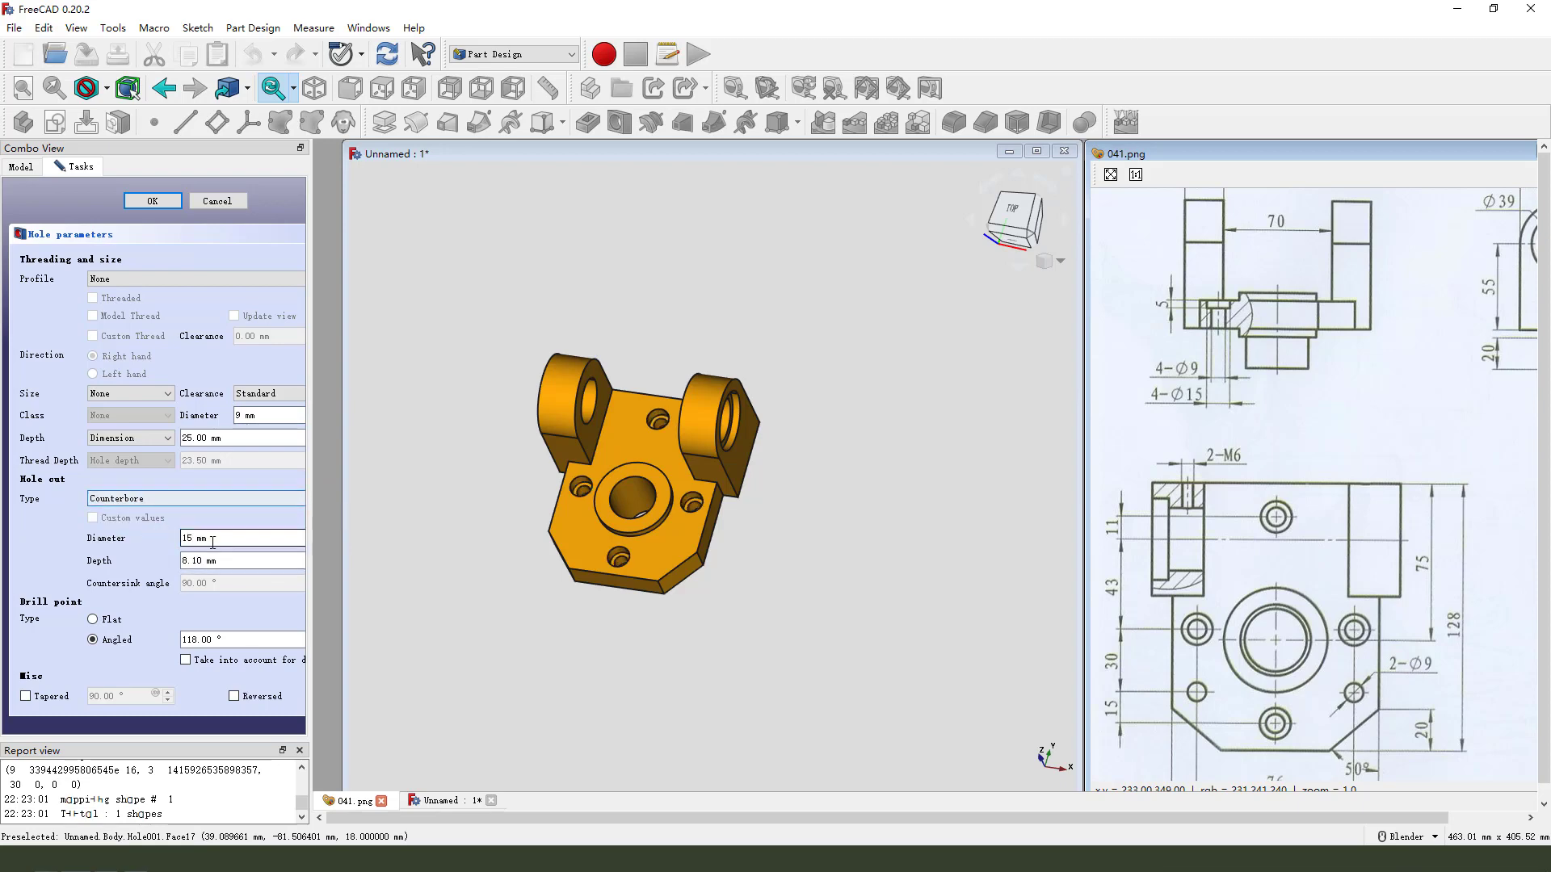
left_click_drag(203, 561, 173, 560)
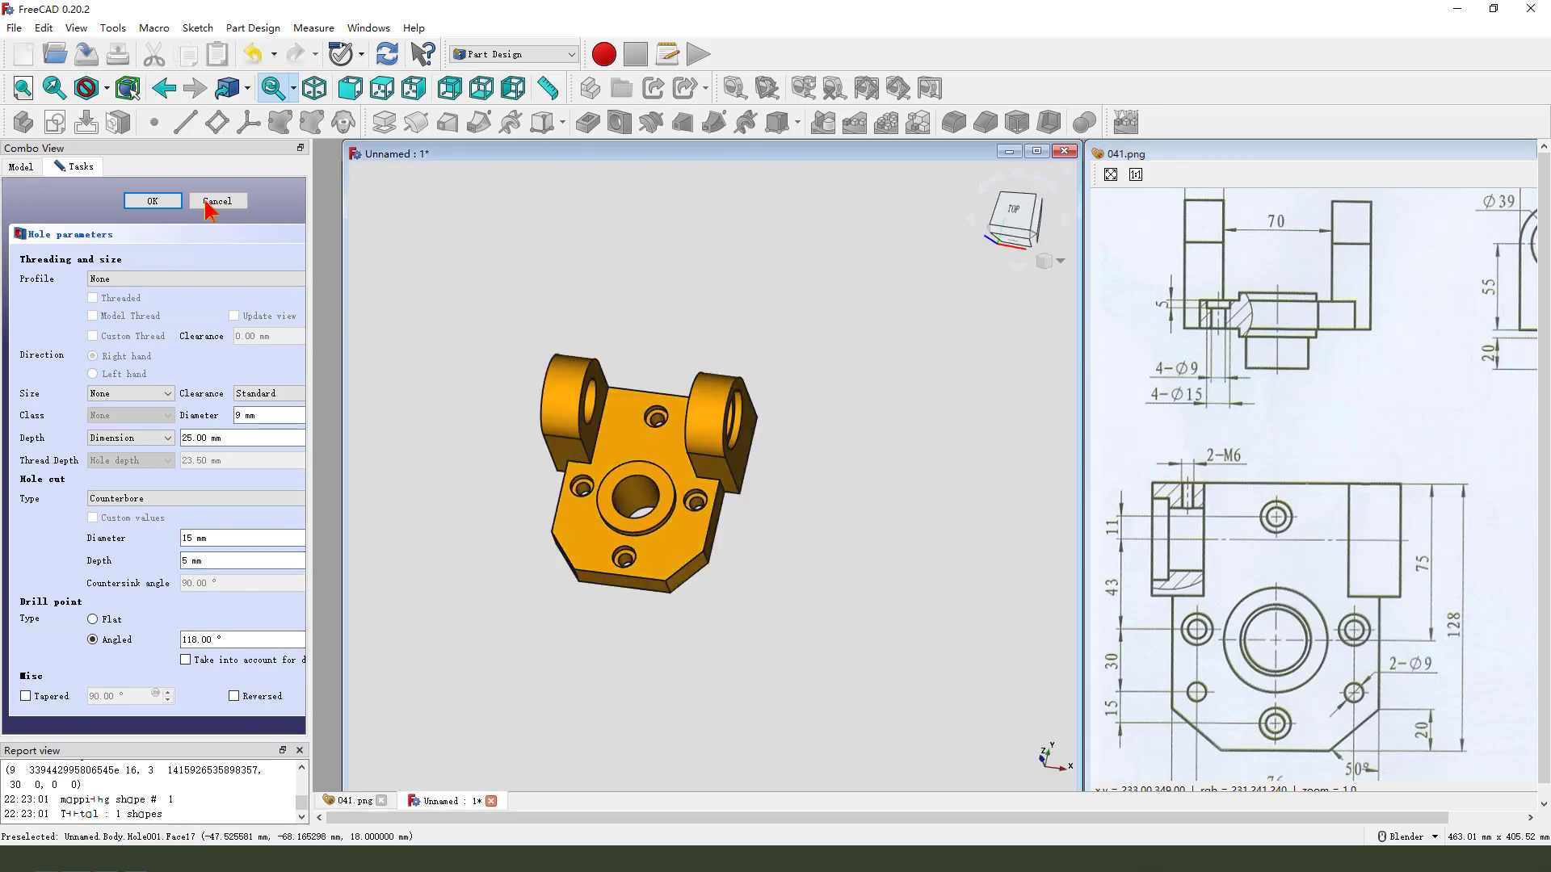
left_click(158, 201)
scroll(701, 539, "up", 1)
mouse_move(734, 536)
middle_mouse_down()
mouse_move(738, 505)
mouse_move(743, 529)
middle_mouse_up()
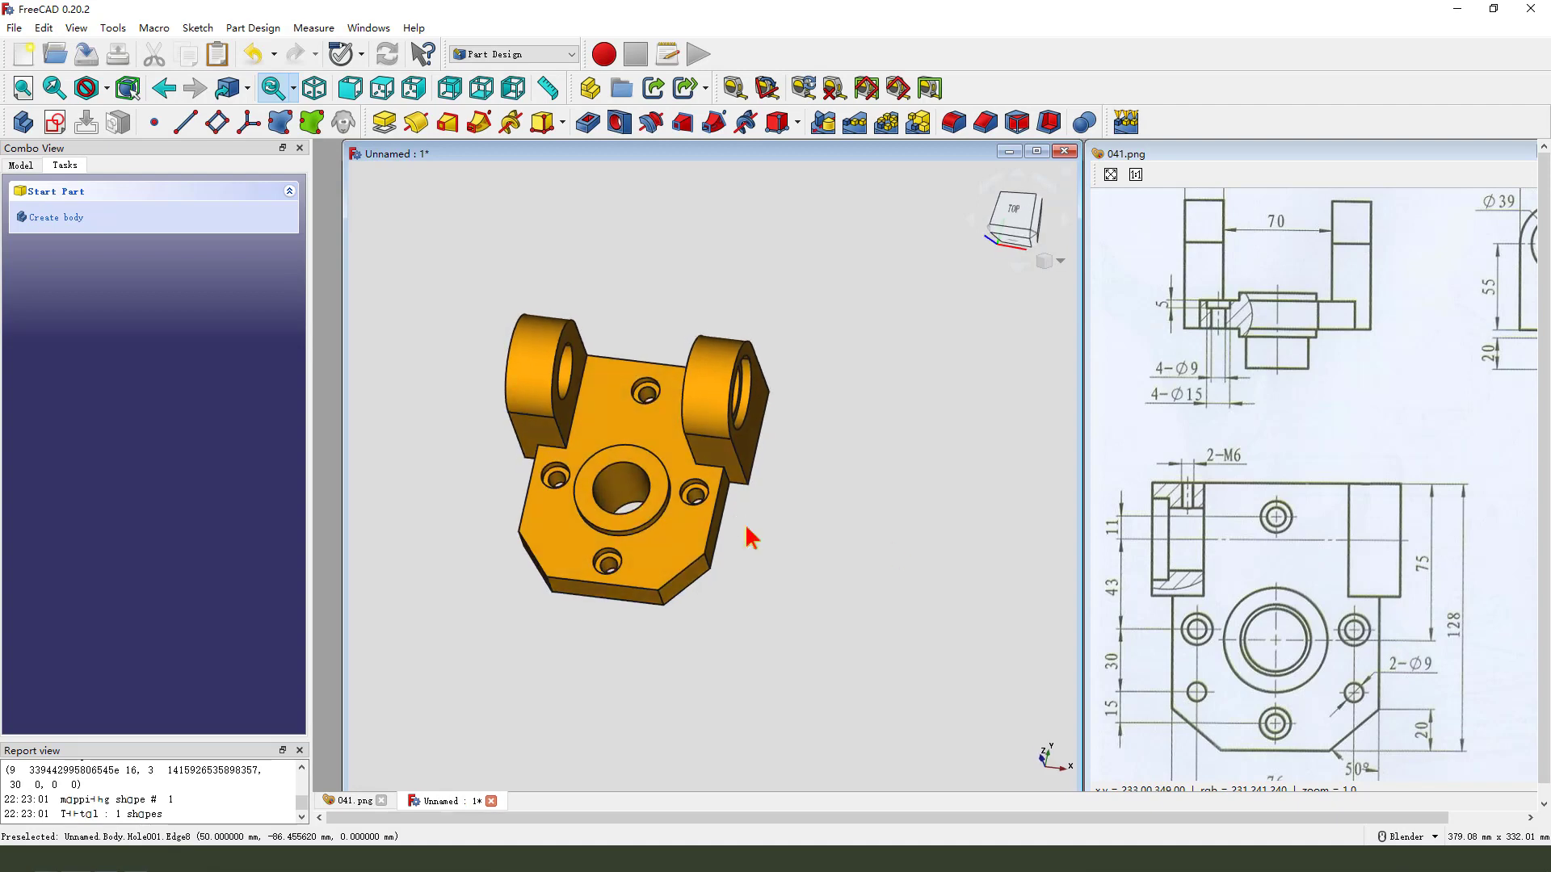
Create a new sketch on the plate's top face for the two plain mounting holes.
middle_click_drag(1391, 612, 1356, 524)
left_click_drag(1317, 583, 1323, 595)
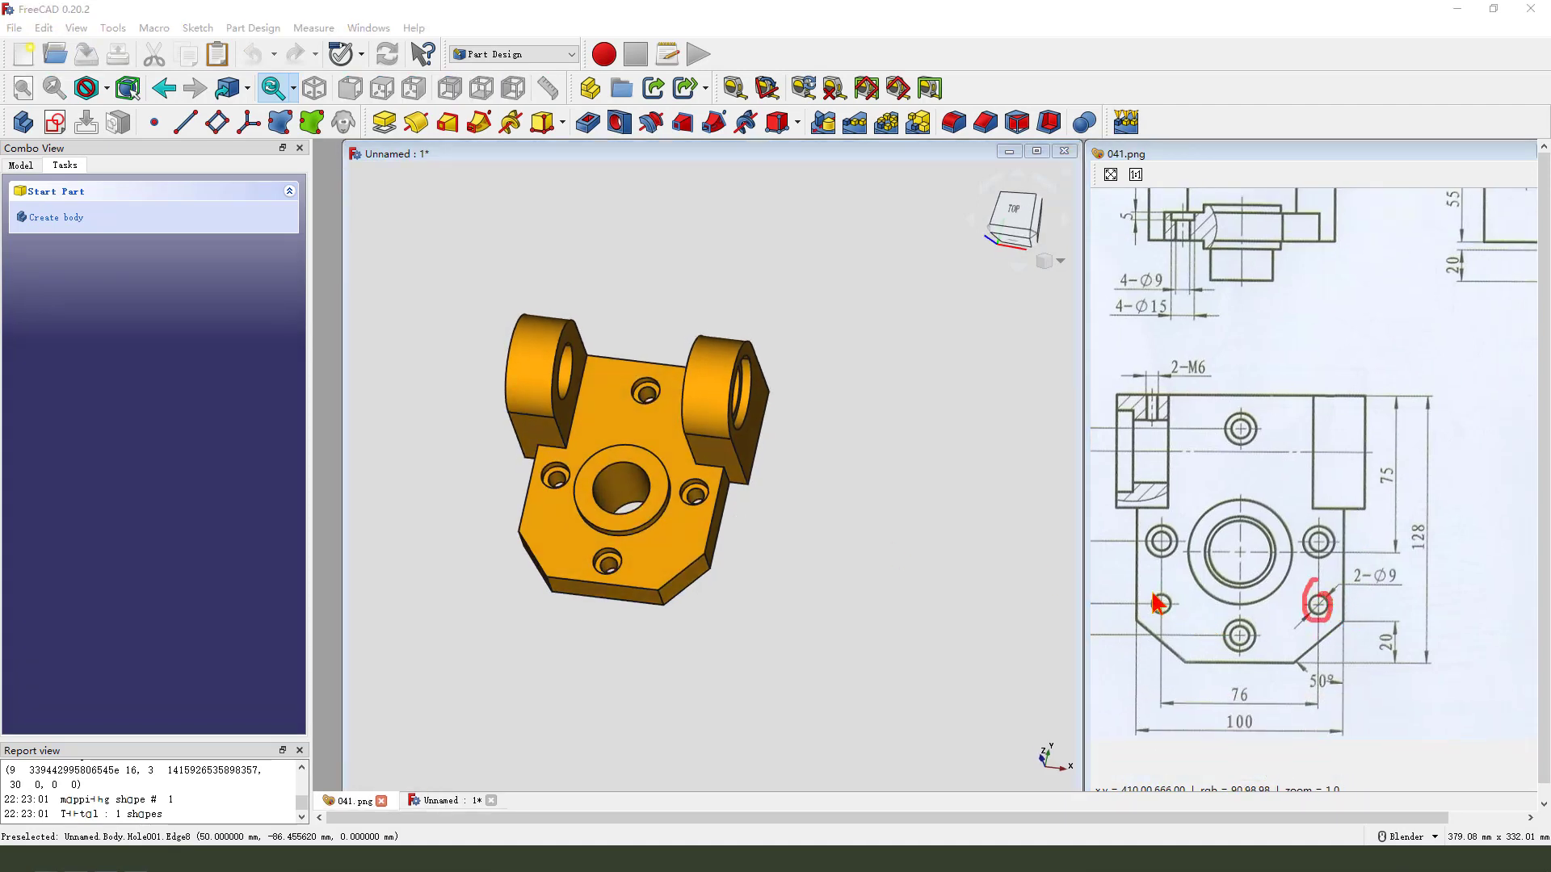
left_click_drag(1155, 598, 1168, 599)
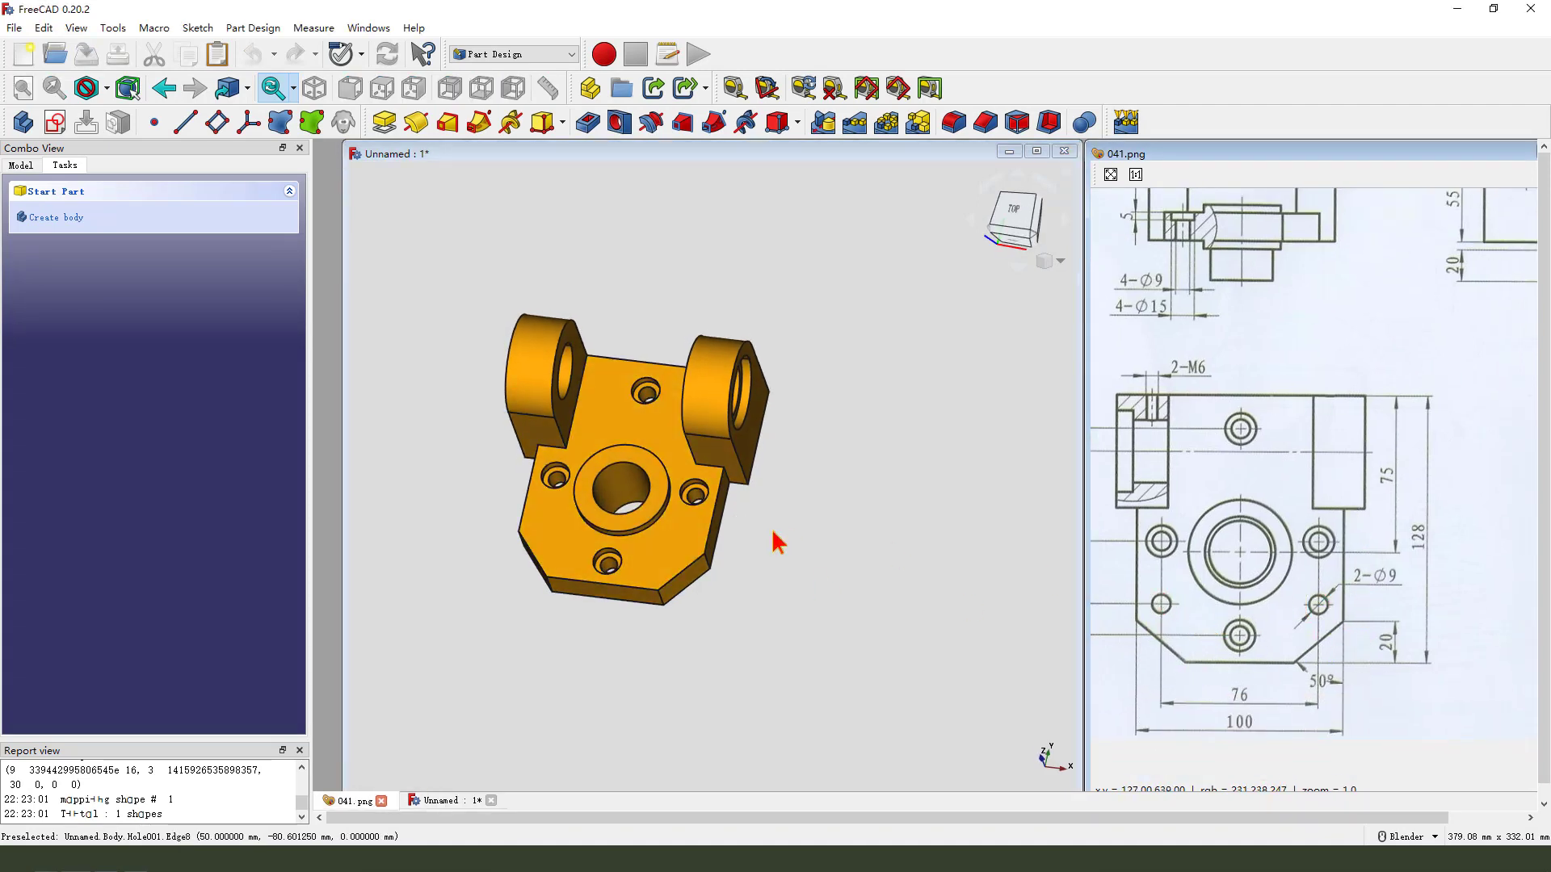
left_click(656, 551)
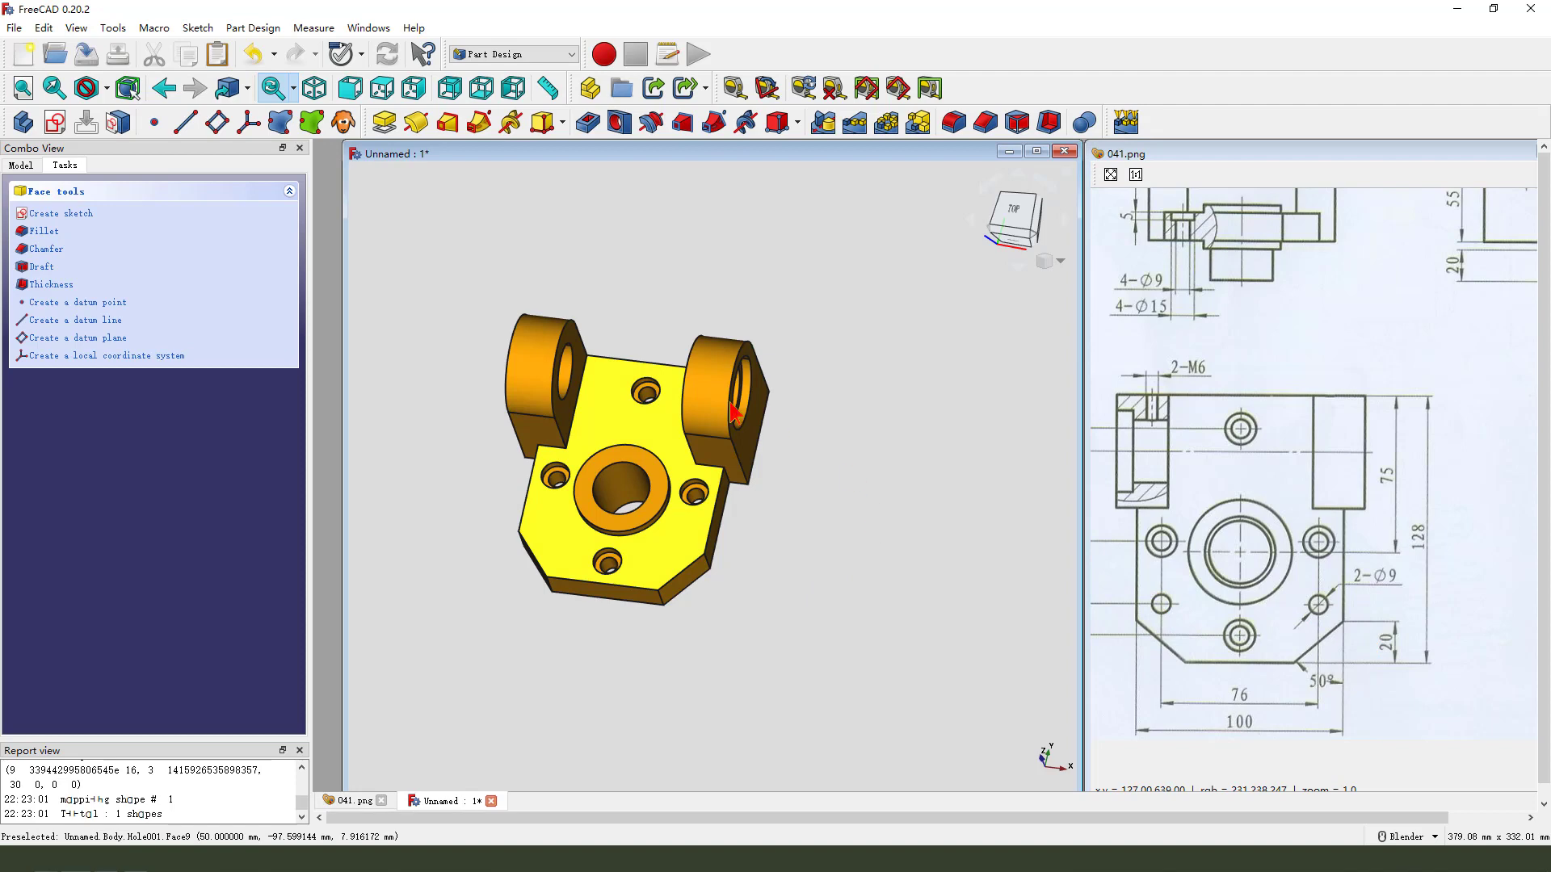
left_click(55, 122)
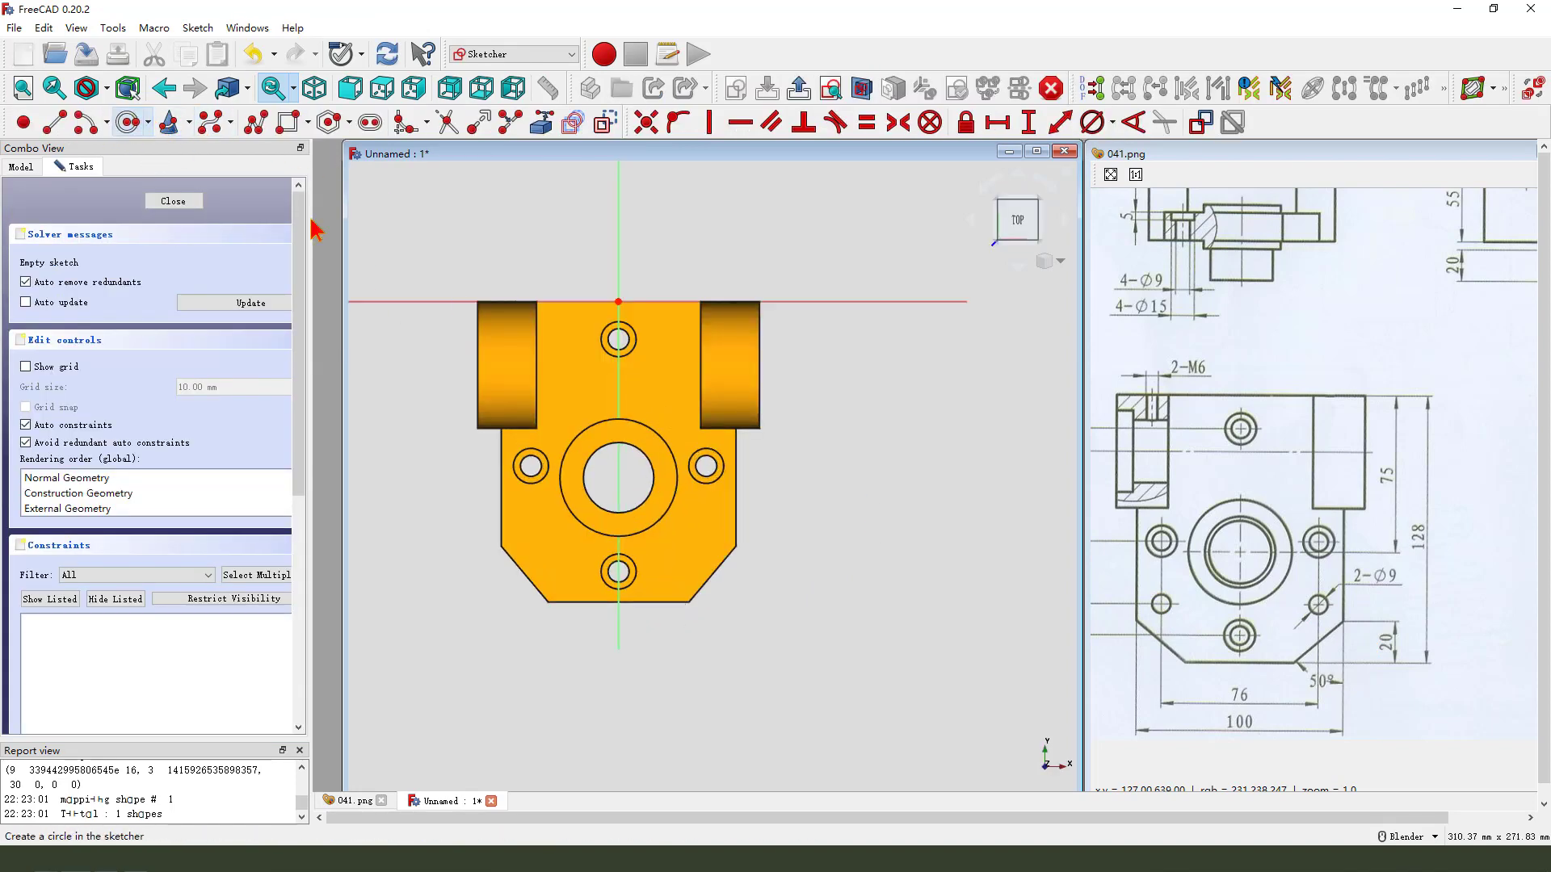
Draw two circles near the plate's chamfered end, one on each side of the vertical axis.
scroll(747, 578, "up", 1)
left_click(673, 540)
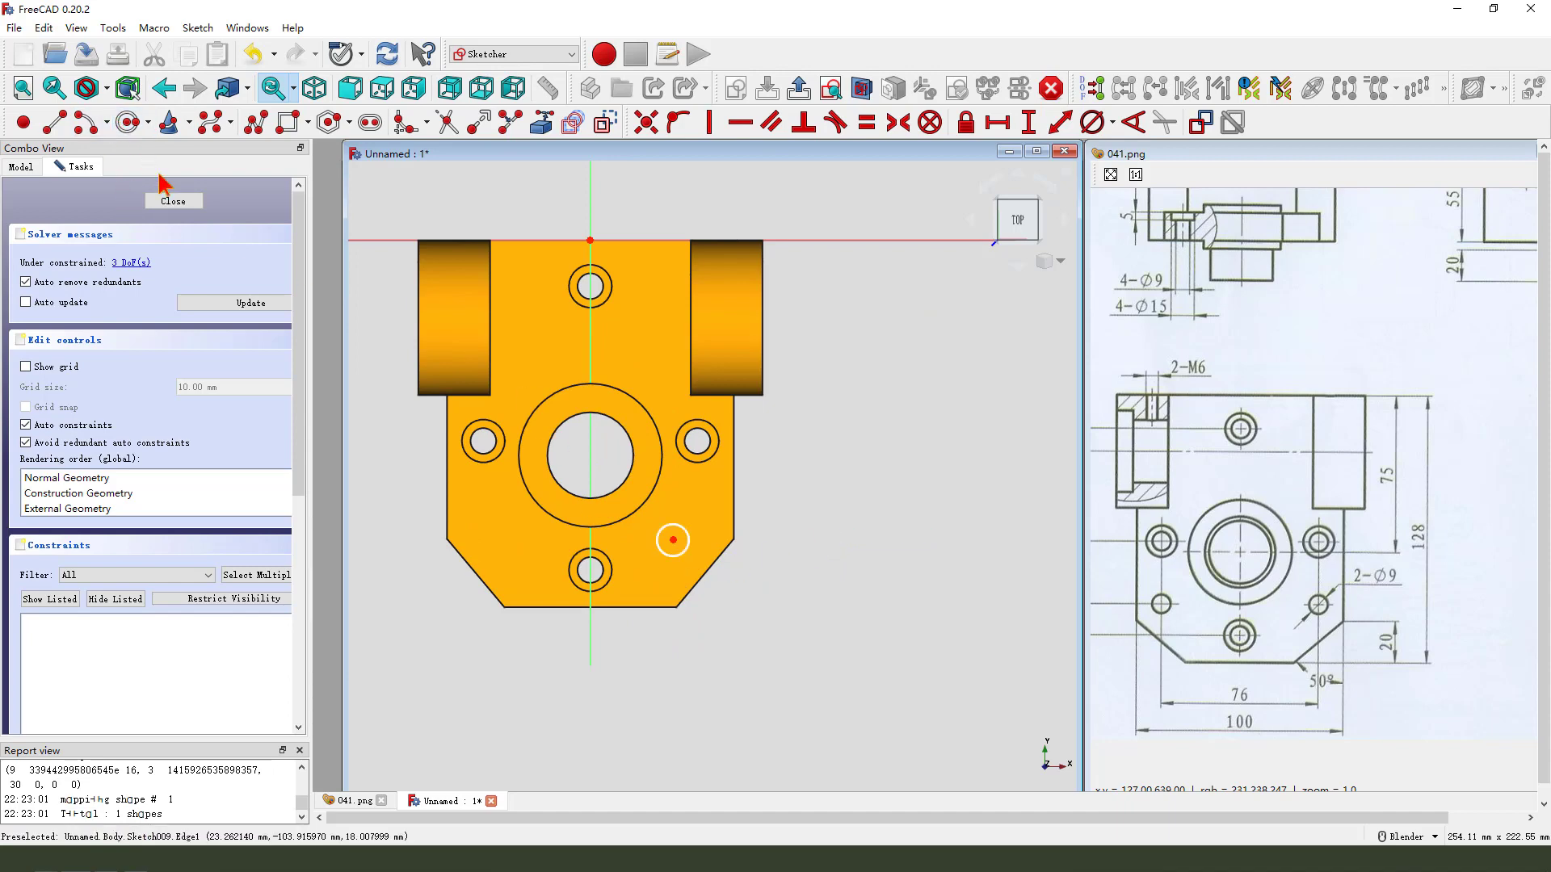
left_click(127, 122)
left_click(513, 546)
left_click(531, 565)
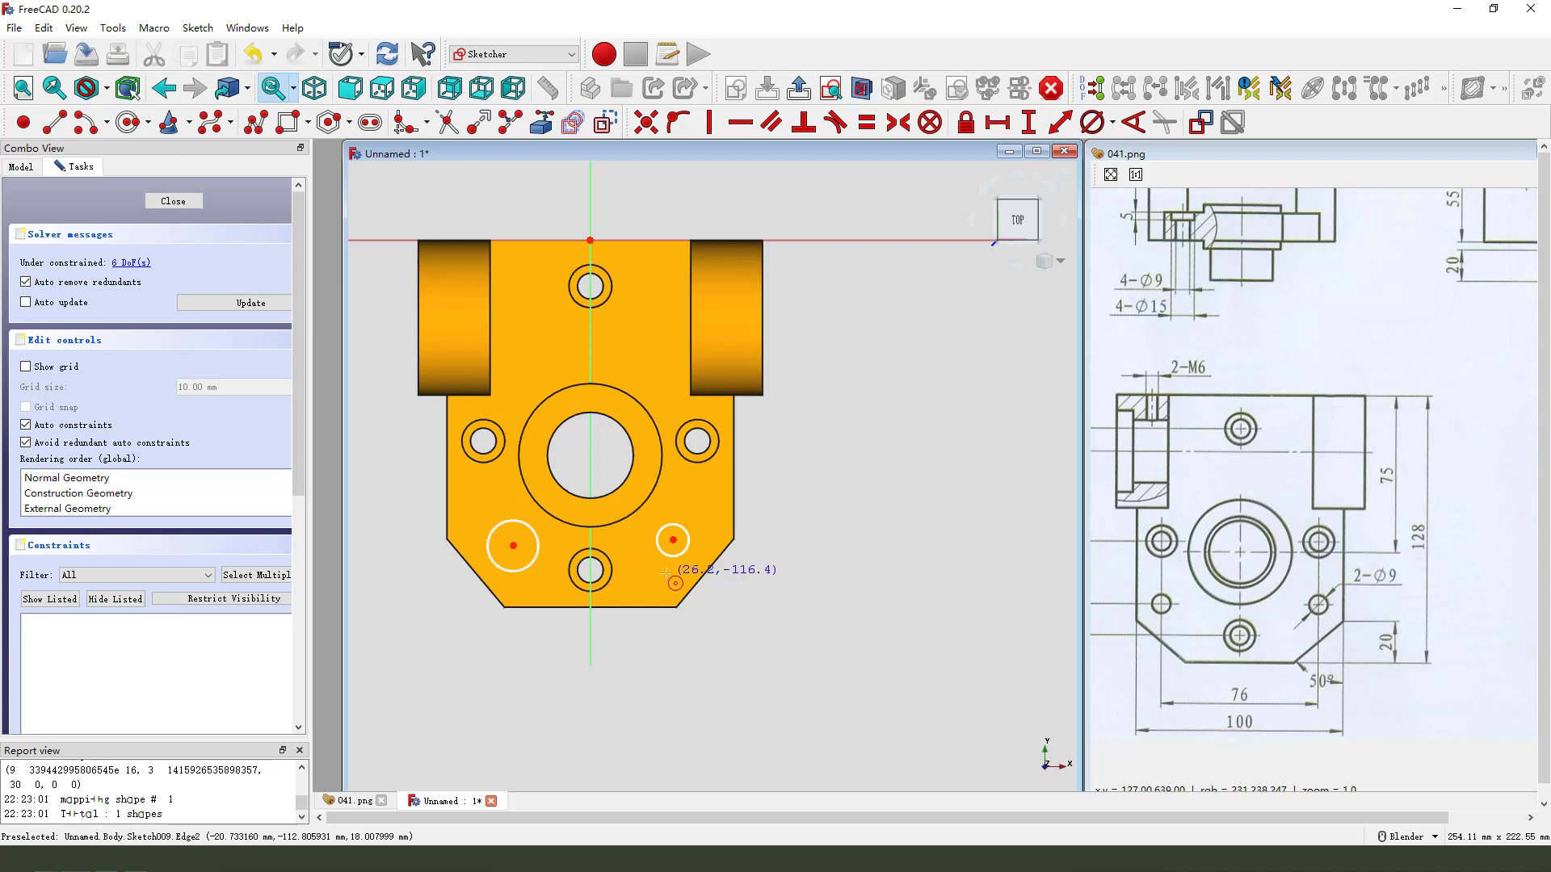
right_click(666, 574)
Make the two circles' centres symmetric about the sketch's vertical axis.
left_click(514, 546)
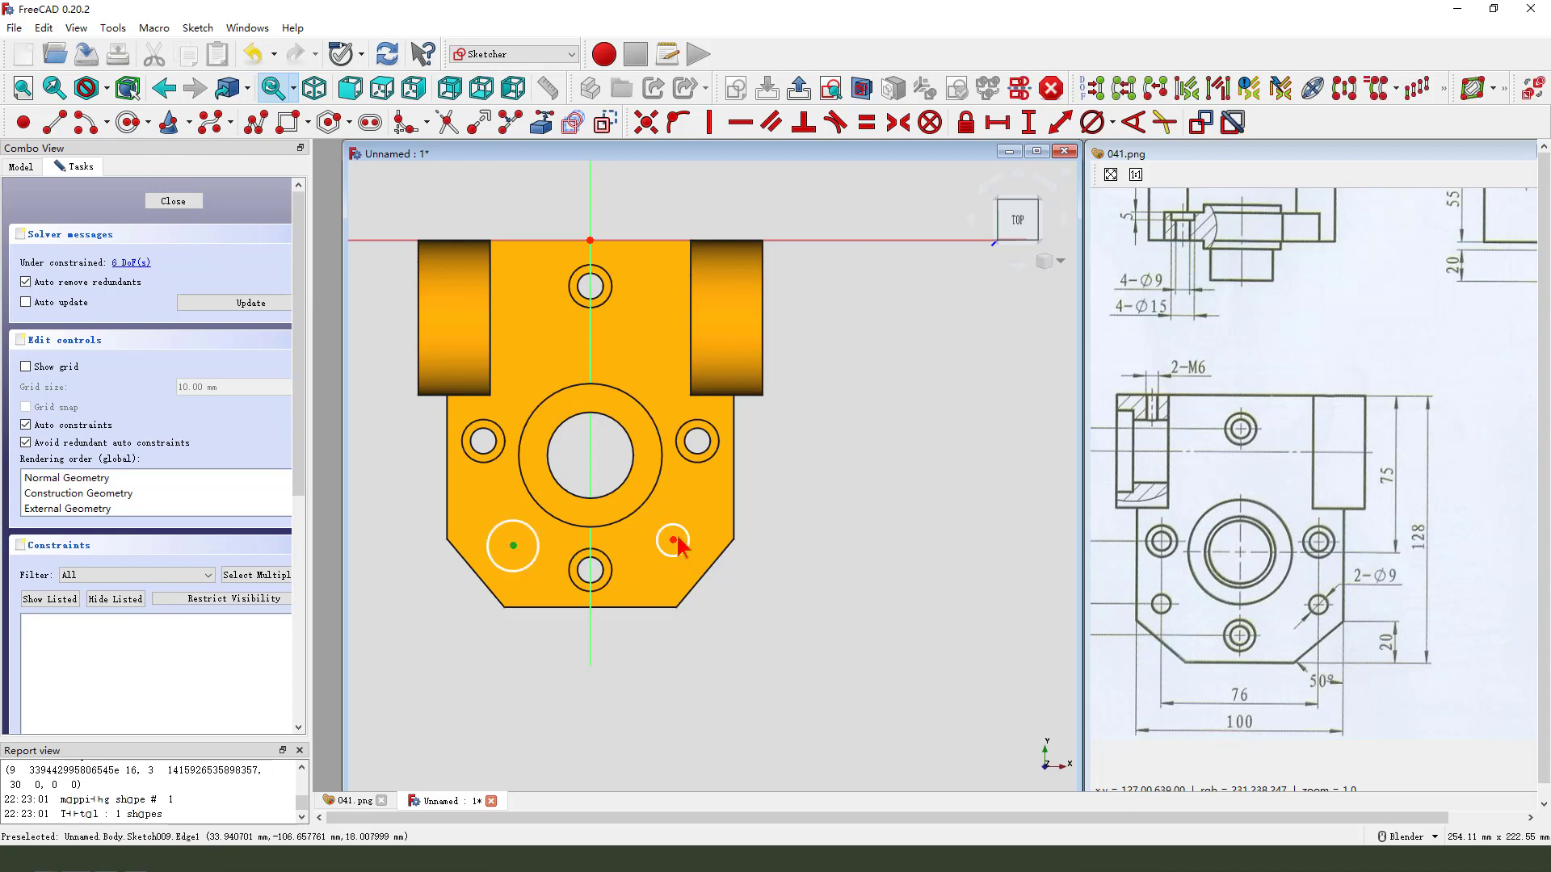
left_click(674, 539)
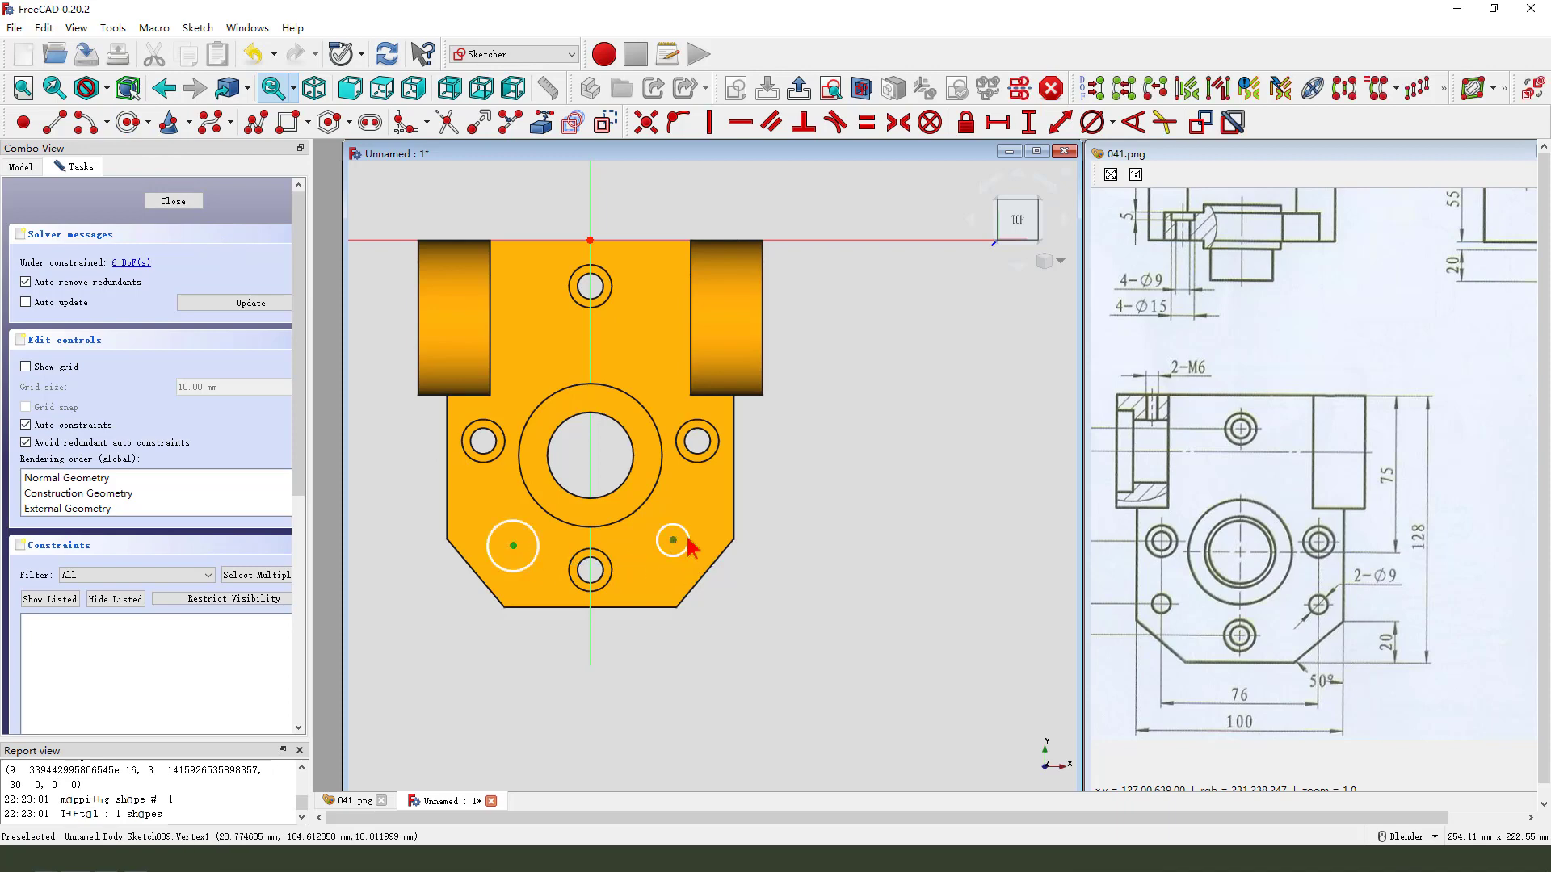
left_click(895, 125)
left_click(966, 387)
left_click(850, 499)
left_click(673, 540)
left_click(513, 546)
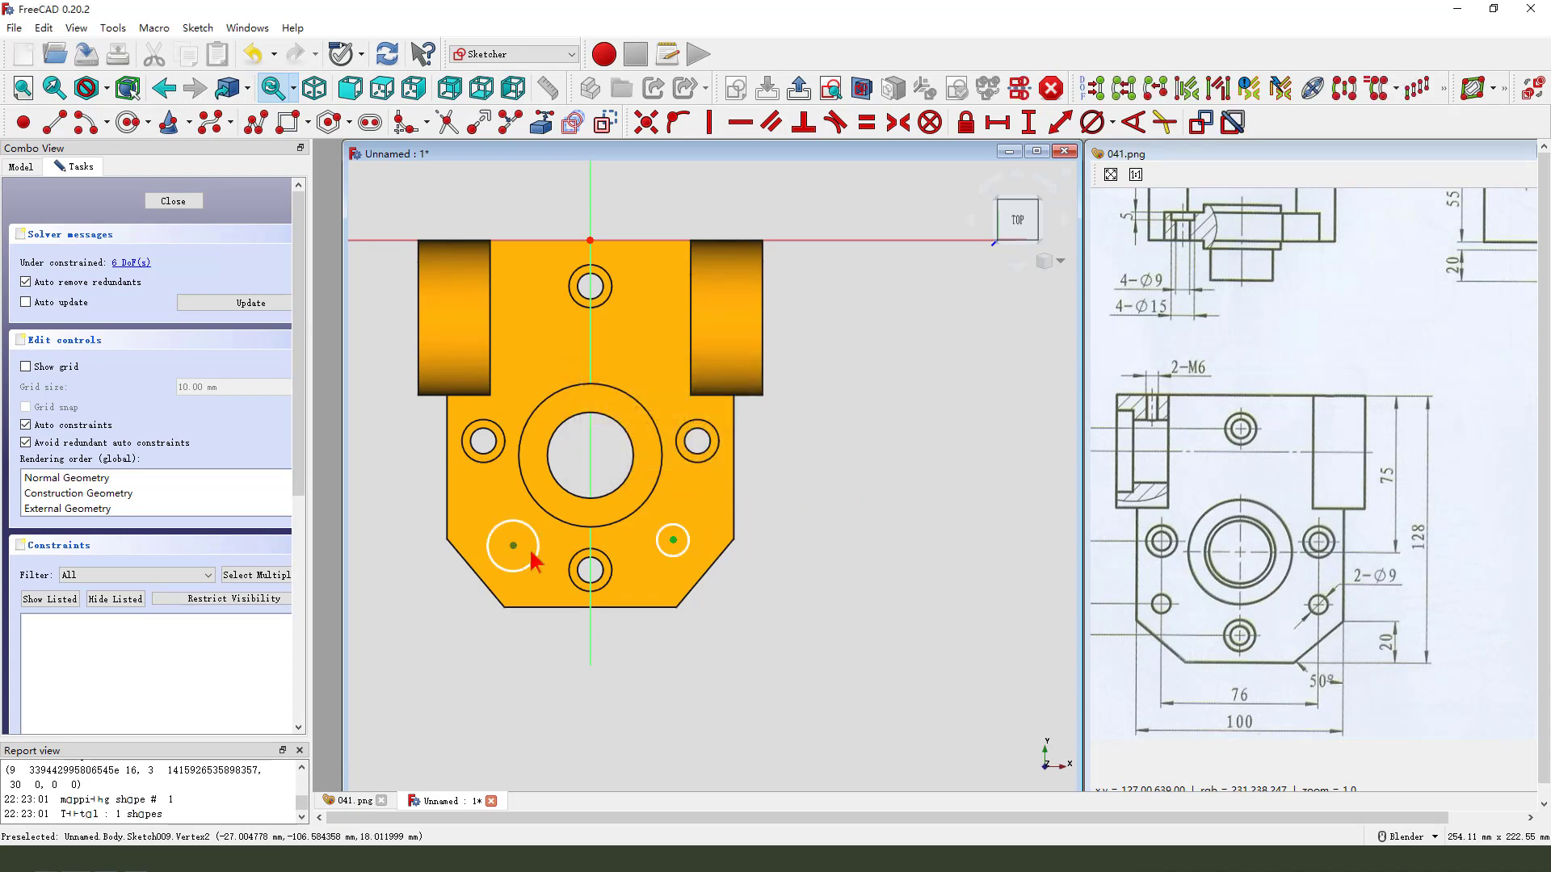
left_click(598, 462)
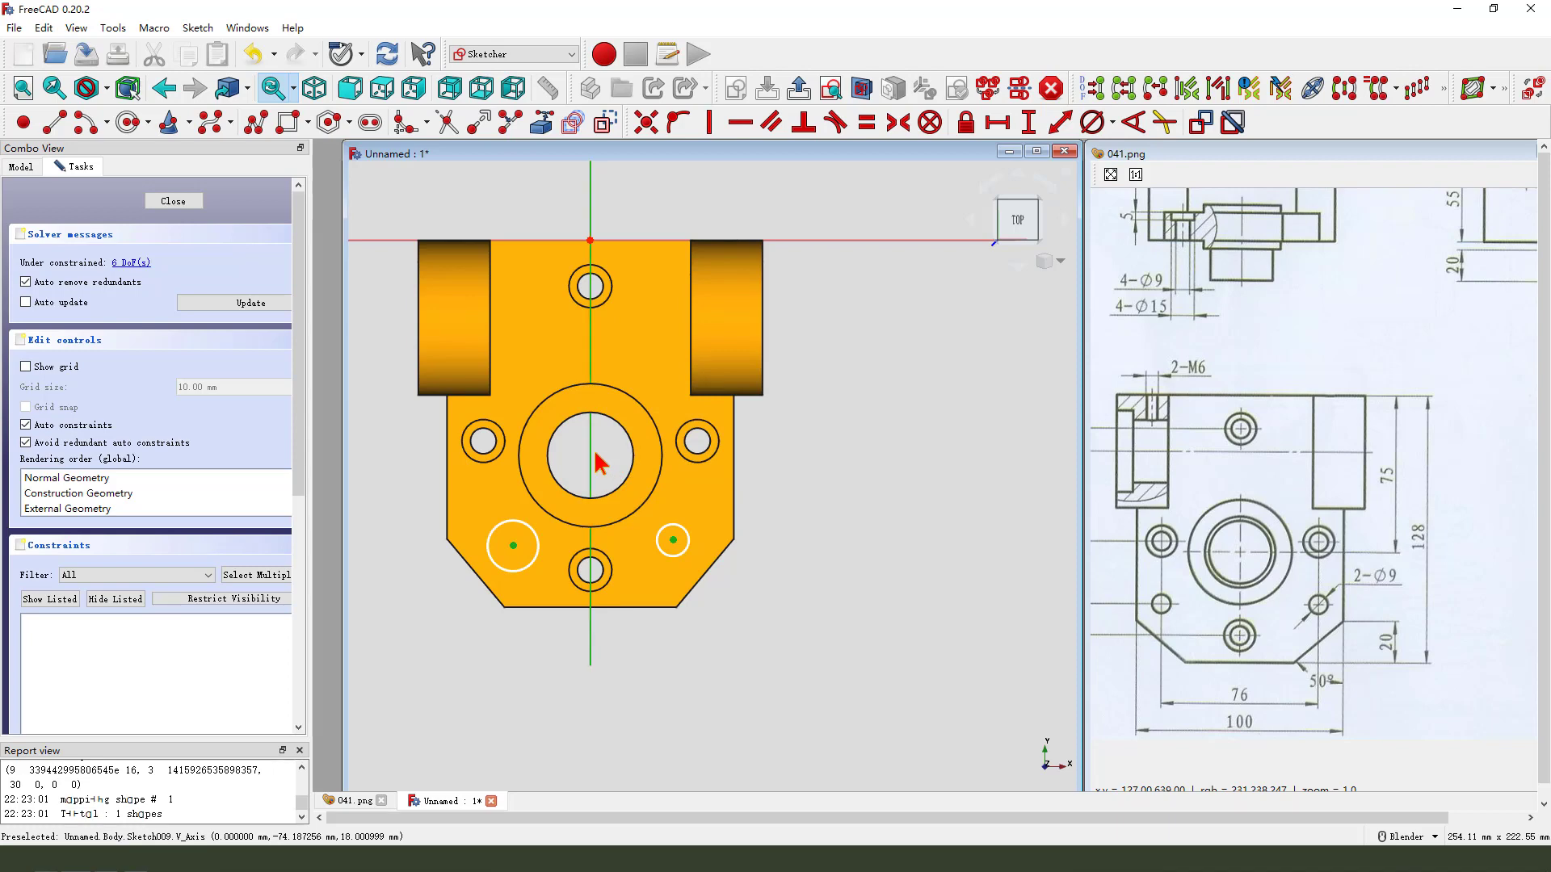
left_click(898, 124)
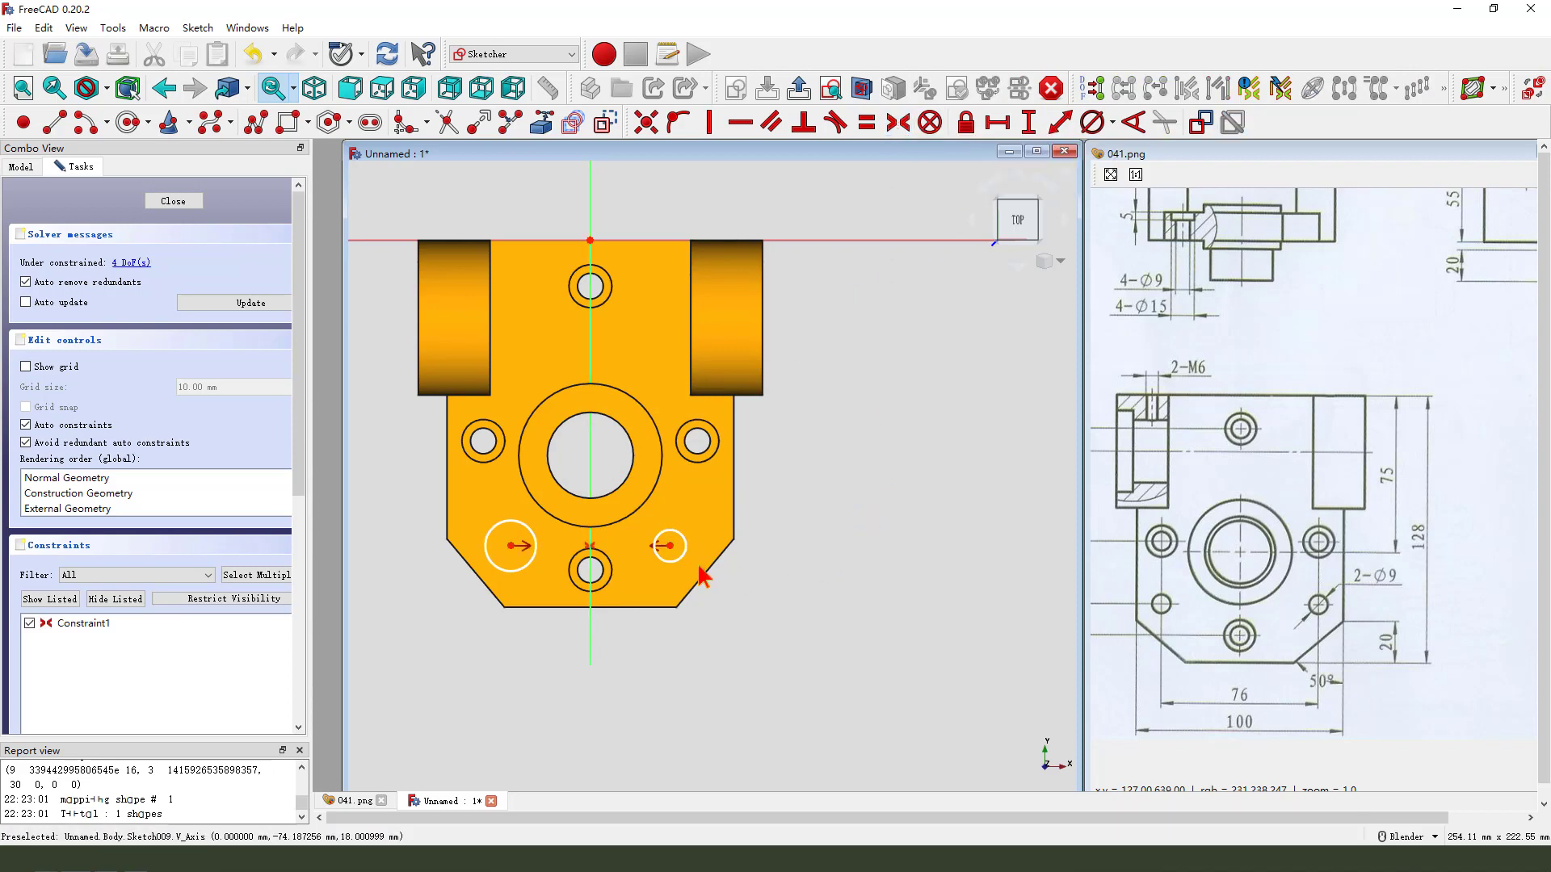
Constrain the two circles to be equal in size.
left_click(686, 549)
left_click(535, 549)
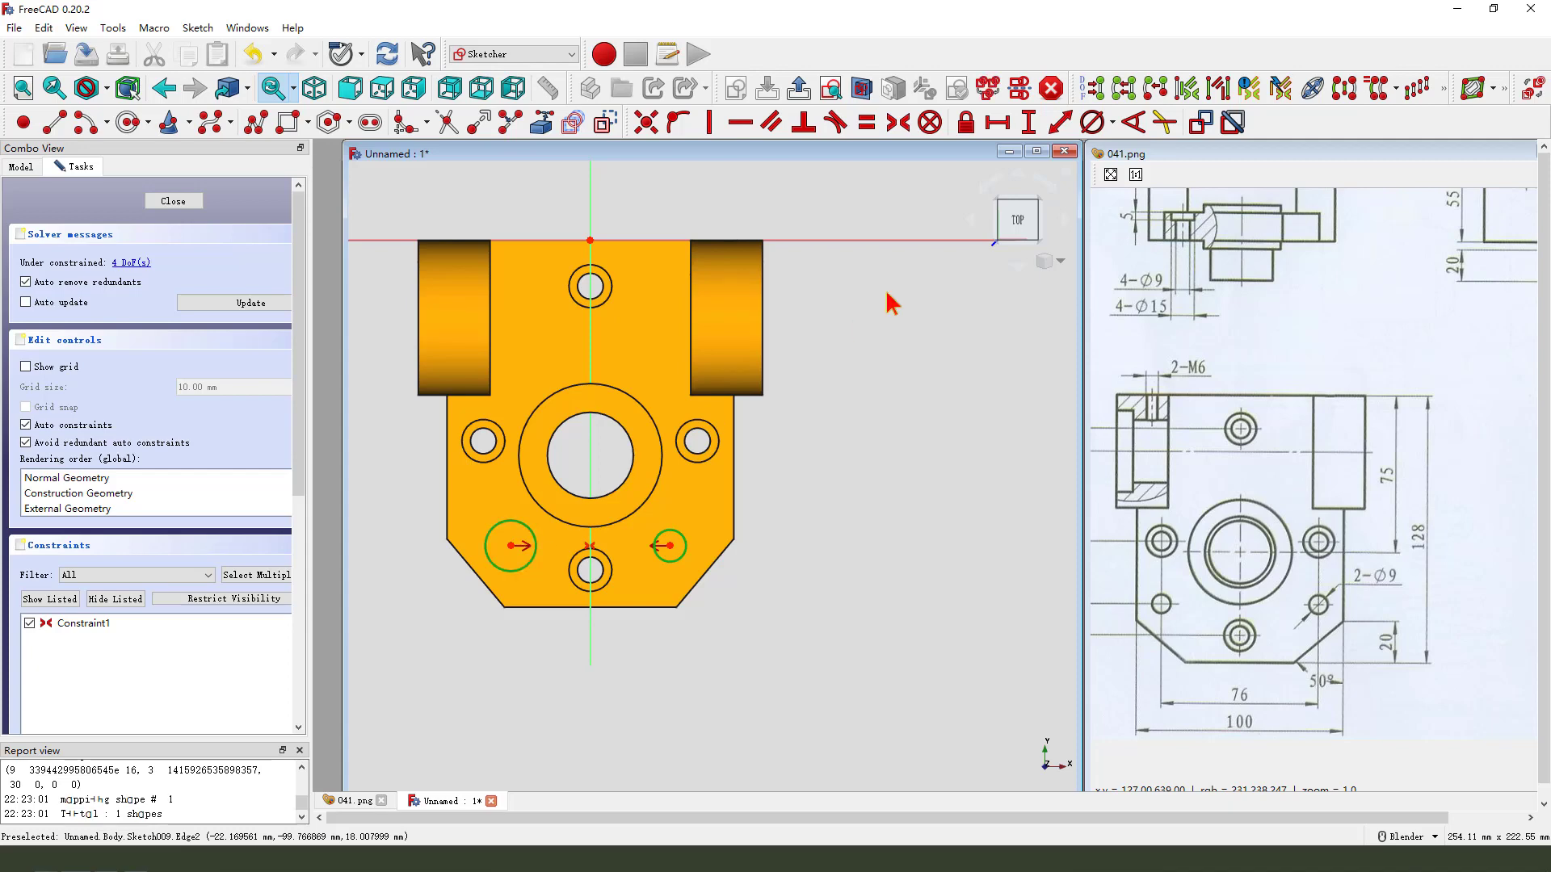
left_click(867, 125)
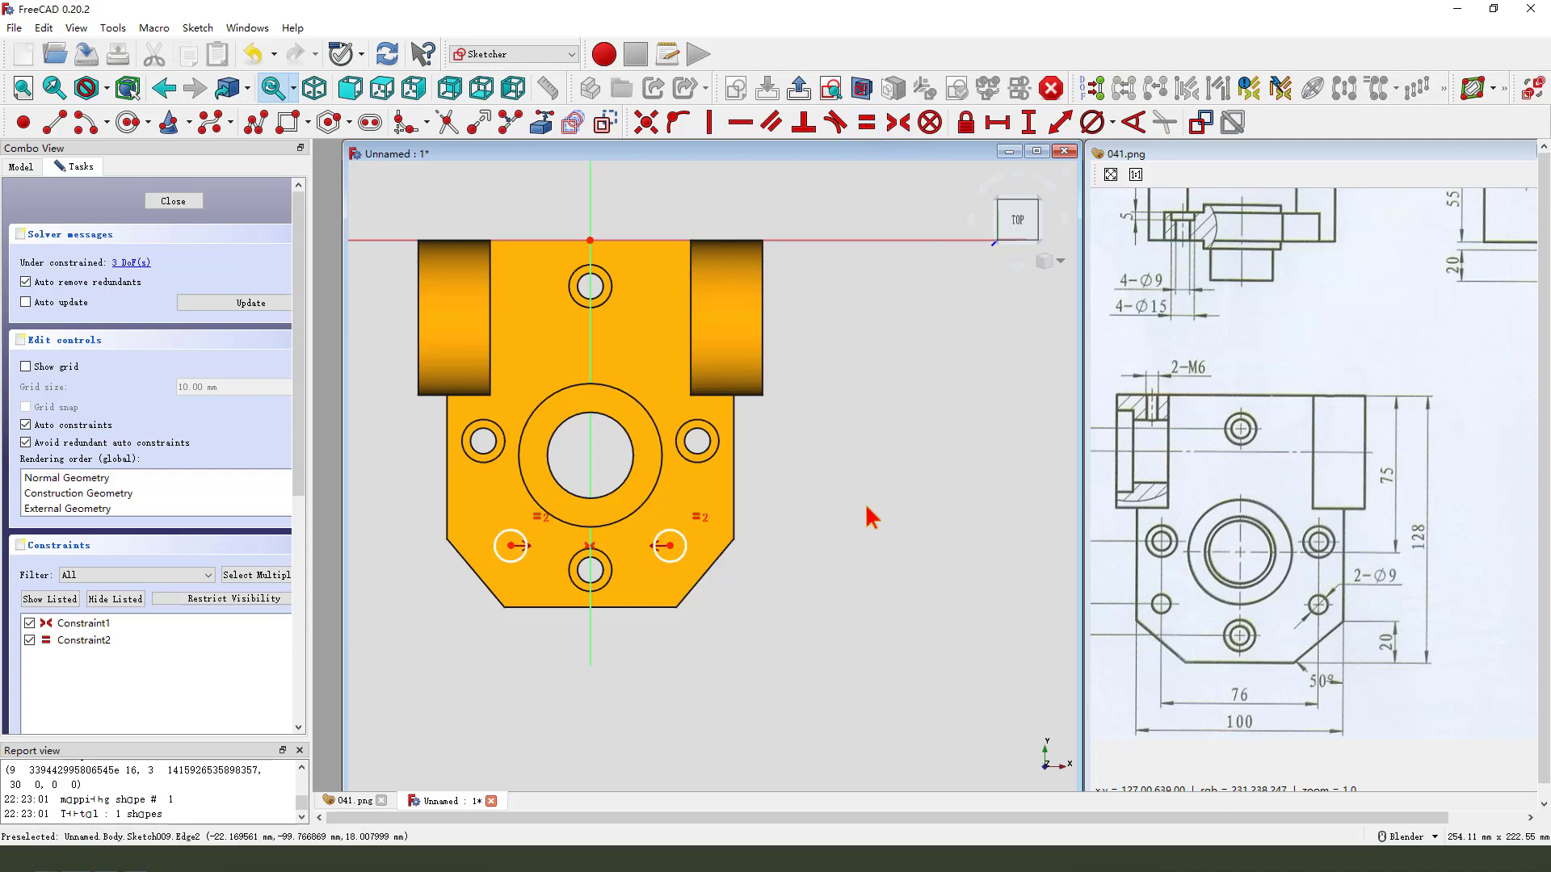
Set the horizontal distance between the two circles' centres to 76 mm and place the dimension below the plate.
scroll(840, 515, "down", 1)
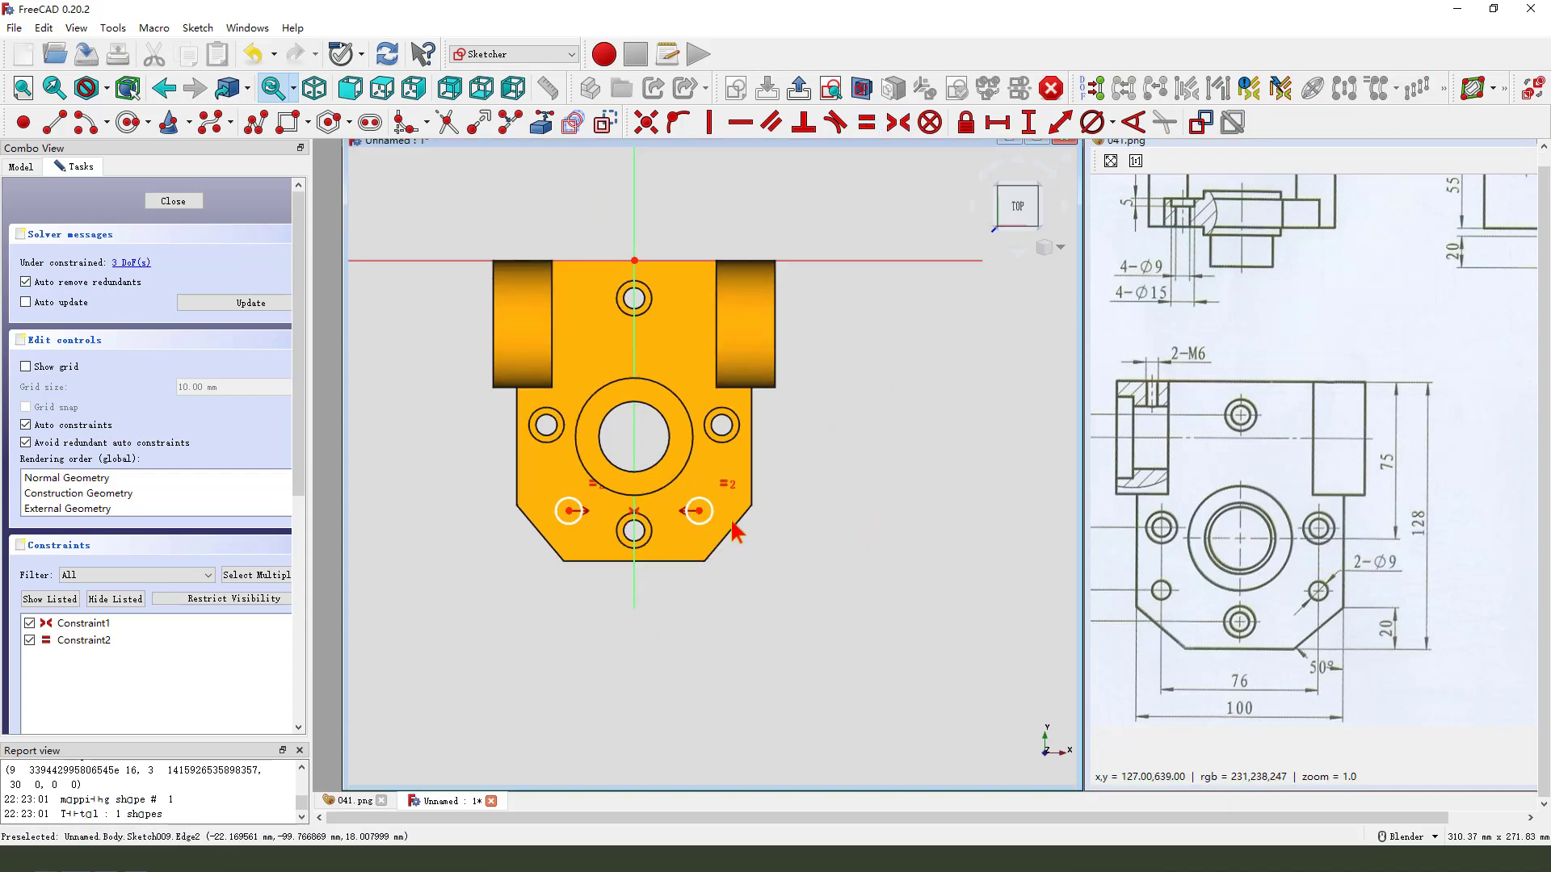
left_click(569, 511)
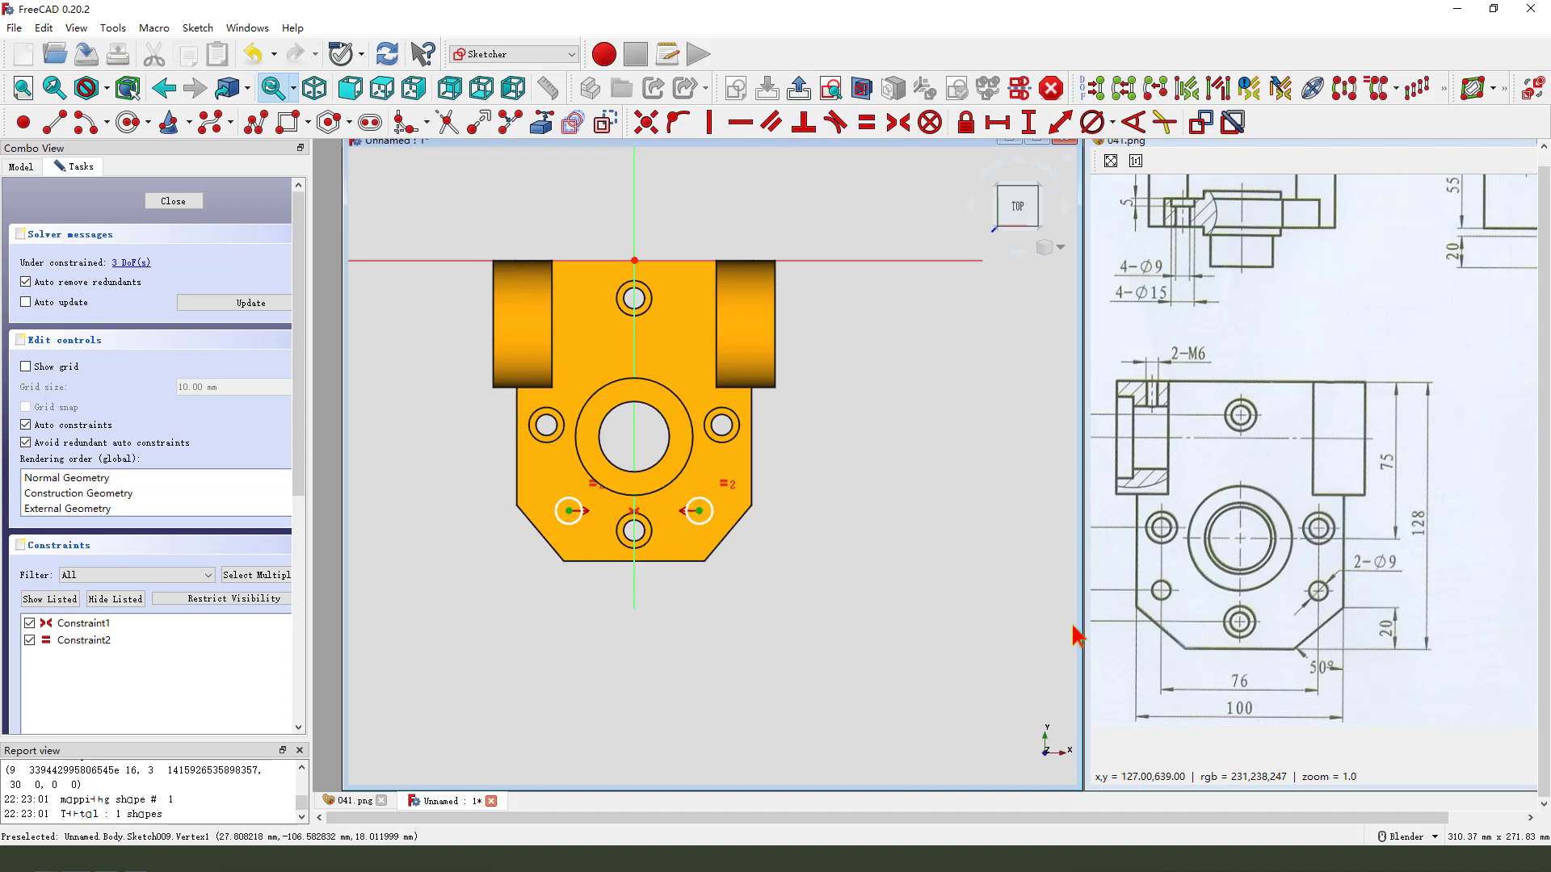
mouse_move(1216, 661)
left_mouse_down()
mouse_move(1260, 670)
mouse_move(1227, 662)
left_mouse_up()
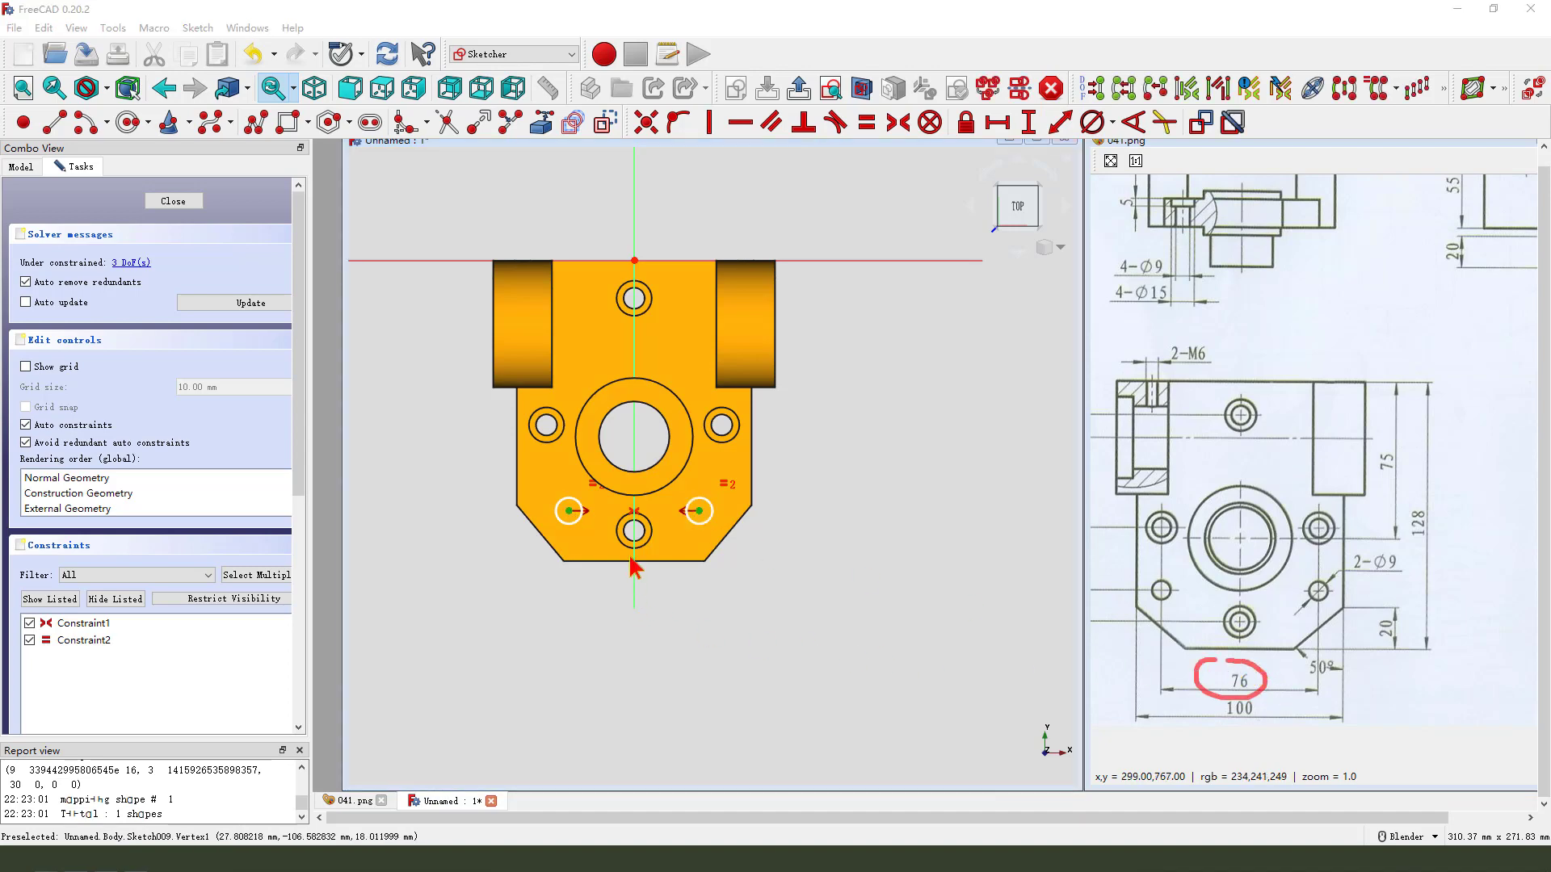
left_click(997, 122)
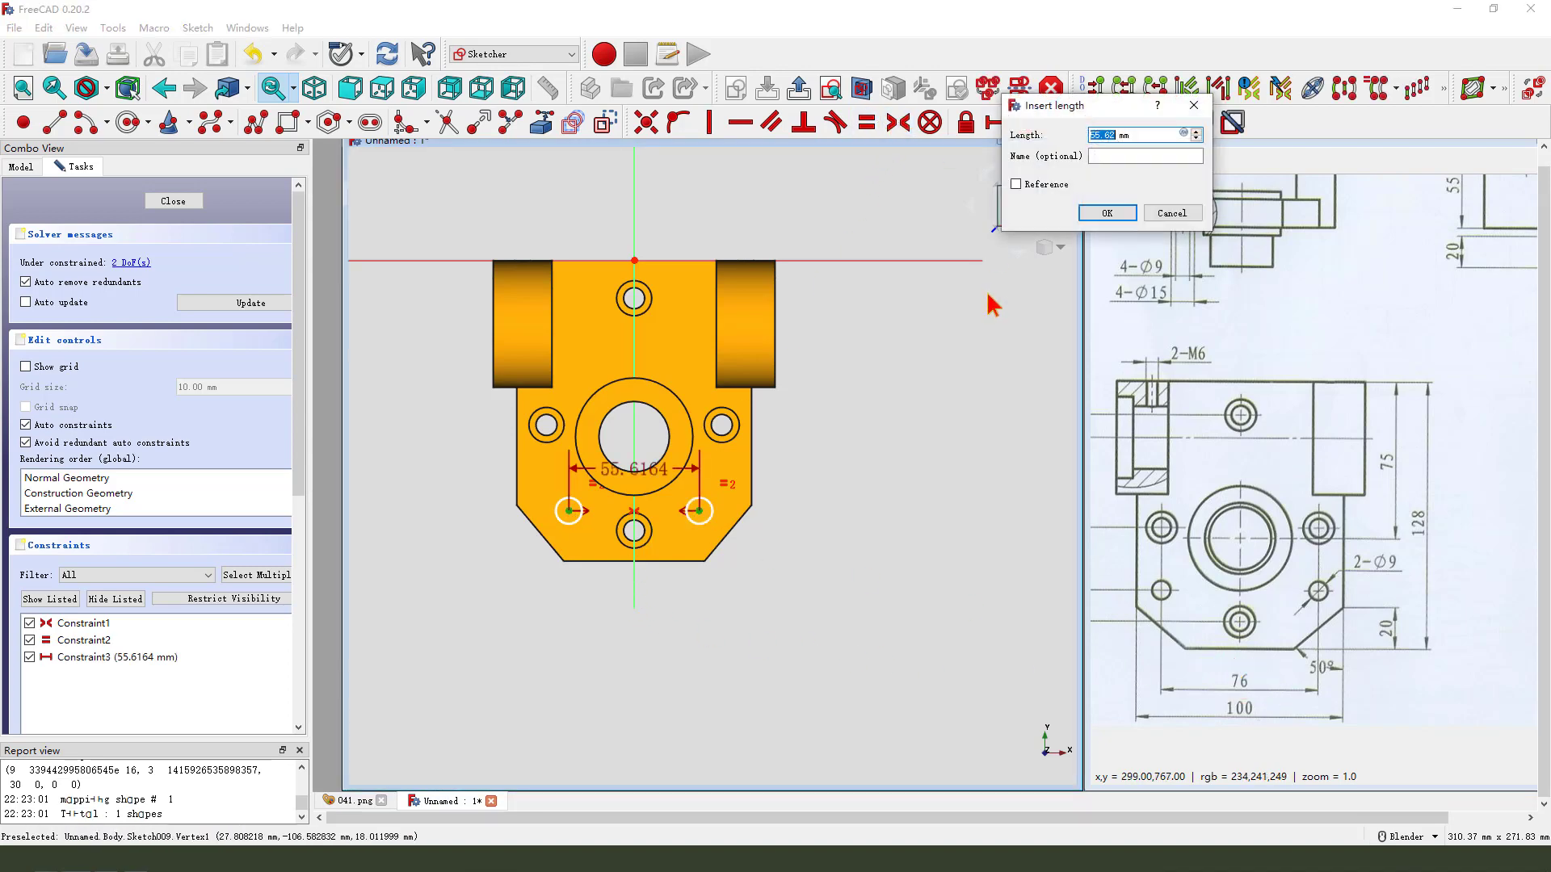
type("76")
key("Return")
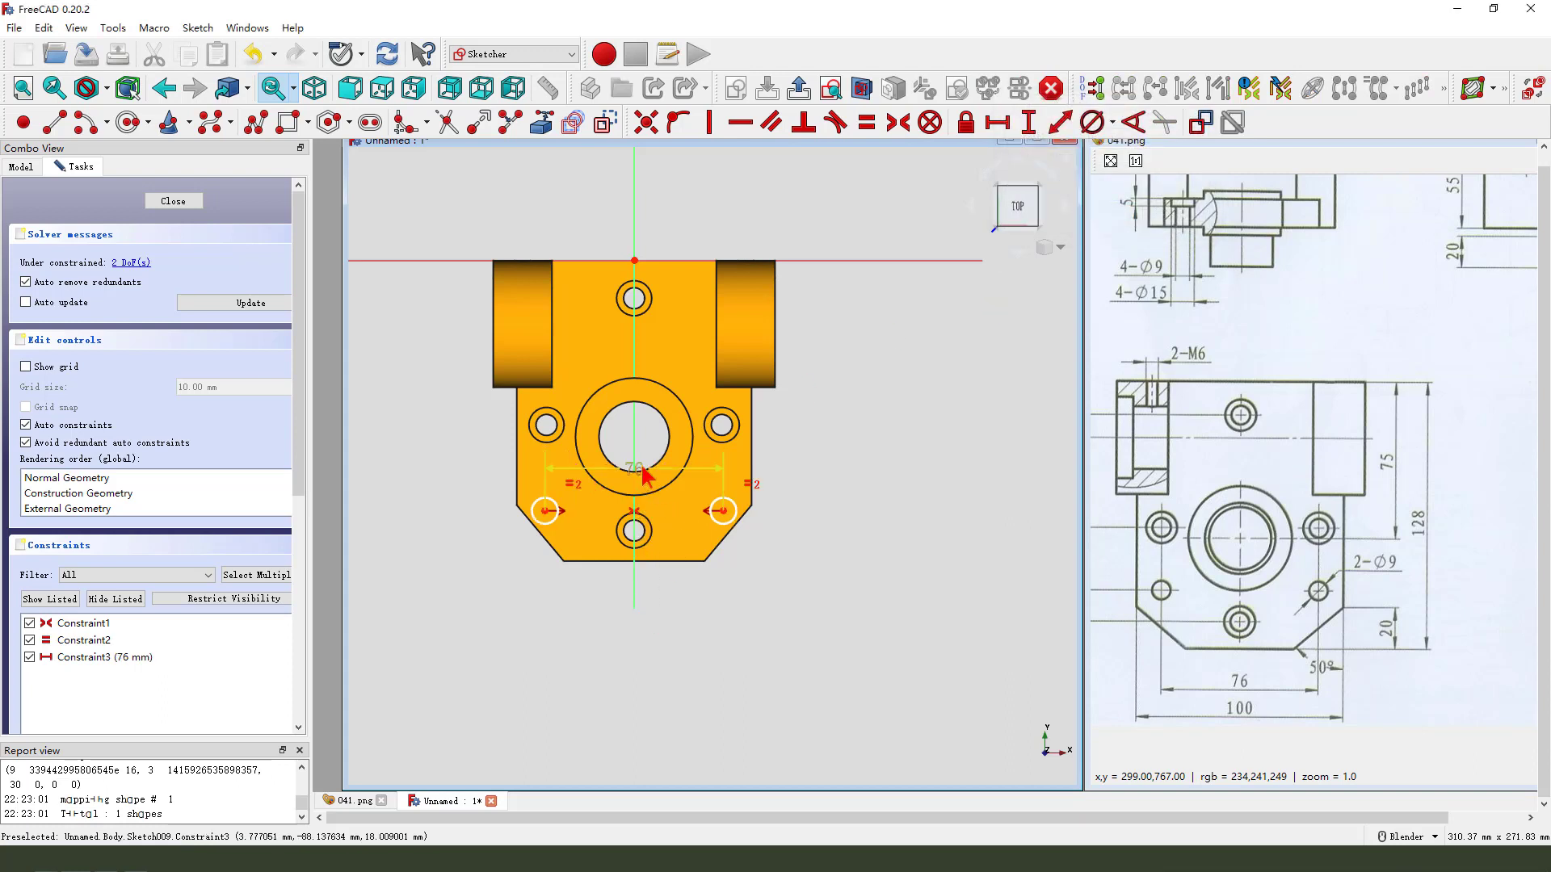
left_click_drag(644, 473, 644, 631)
Bring the right-hand counterbored hole's circular edge into the sketch as external geometry.
middle_click_drag(1294, 605, 1433, 605)
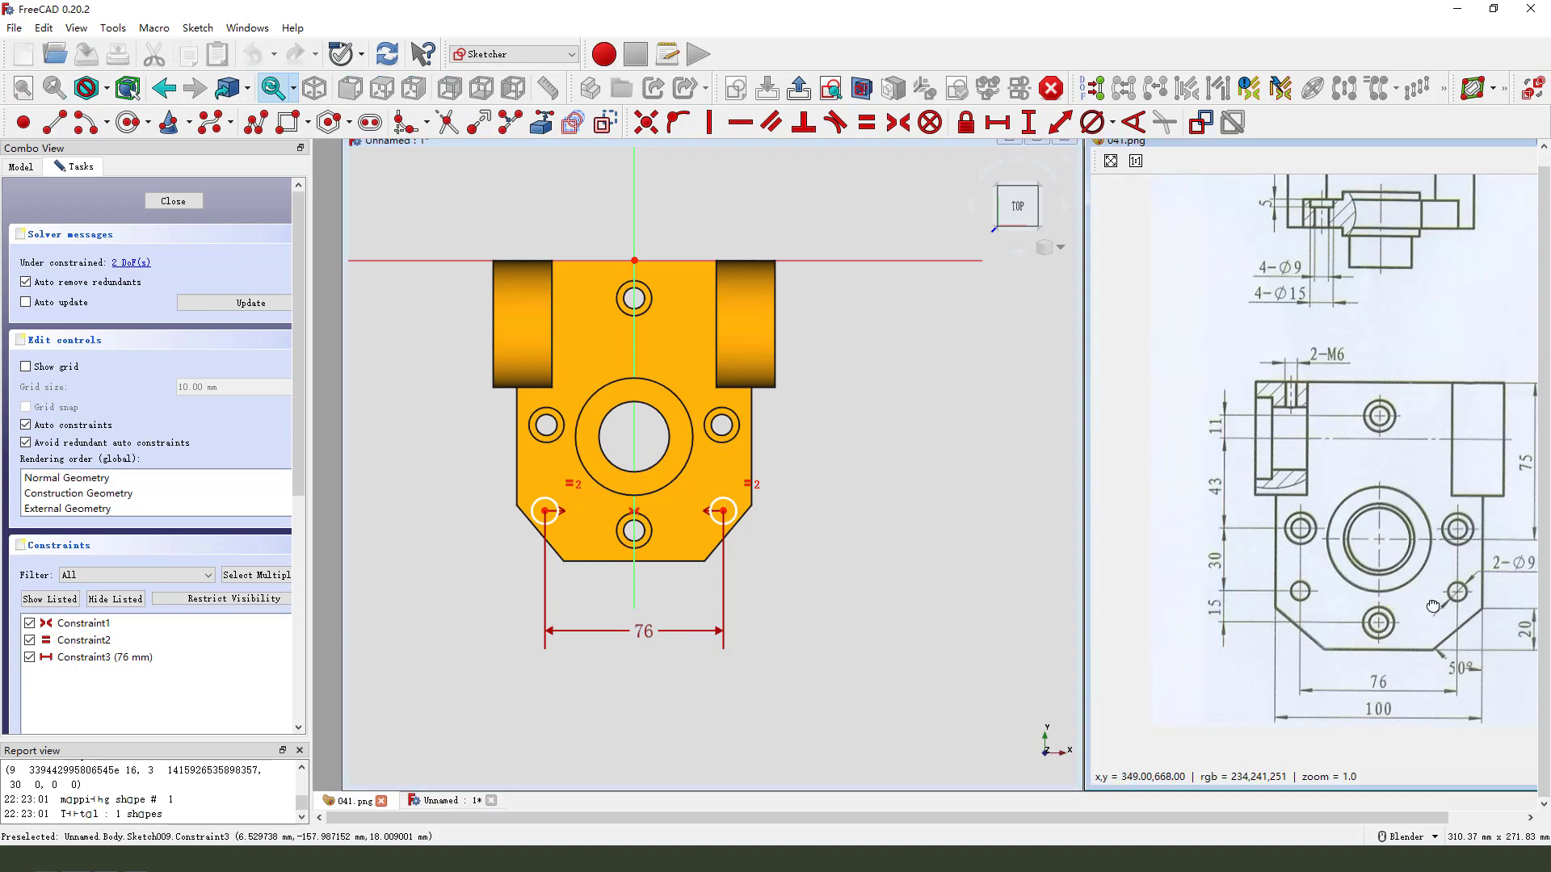
mouse_move(1210, 522)
left_mouse_down()
mouse_move(1194, 574)
mouse_move(1218, 557)
left_mouse_up()
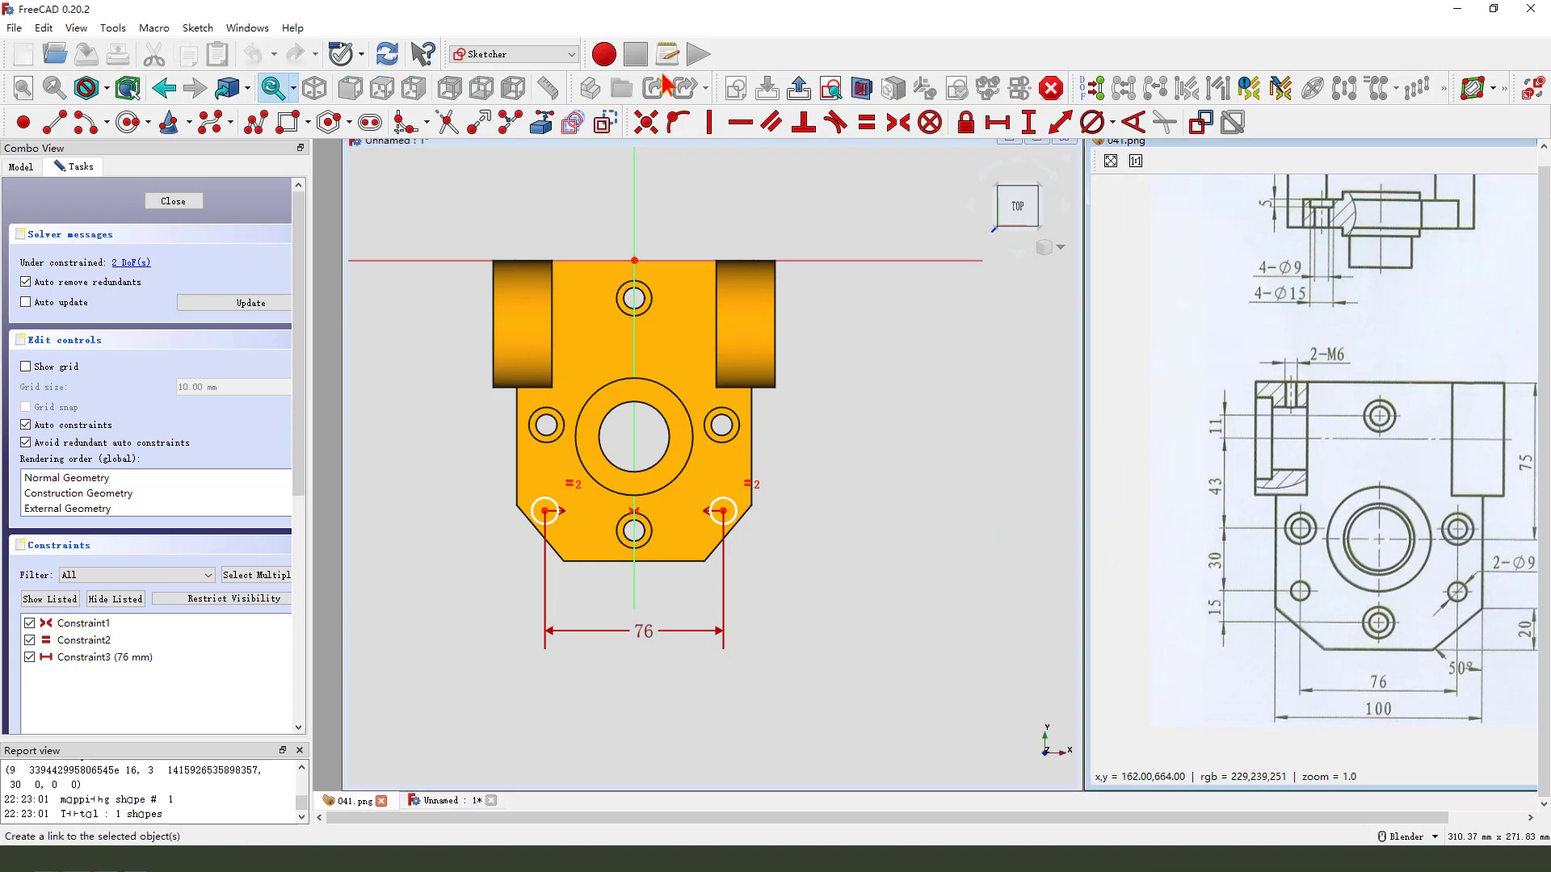
left_click(543, 125)
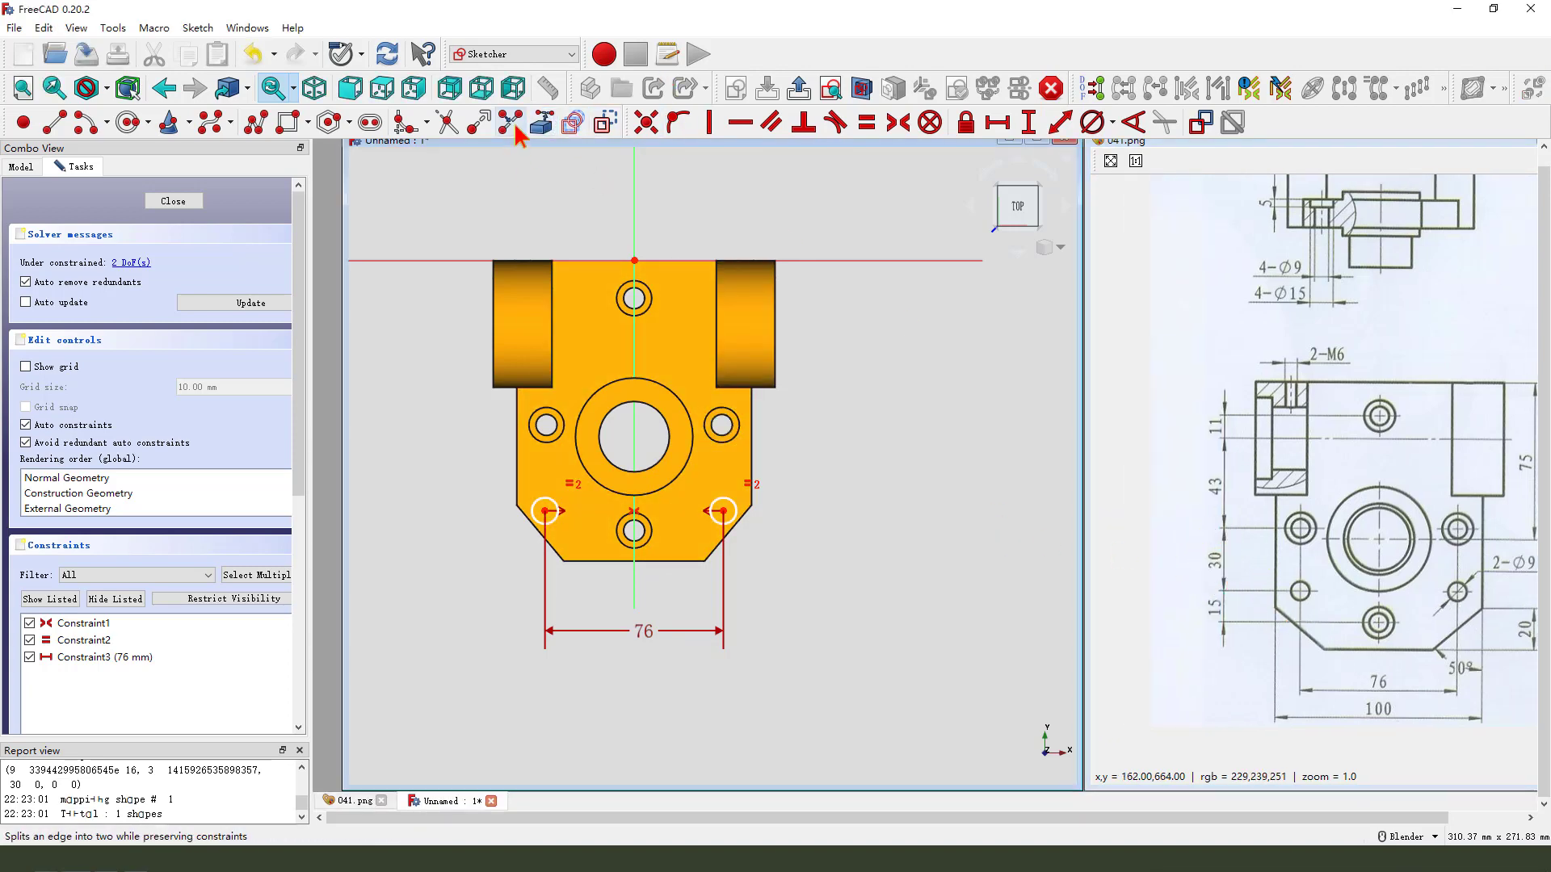
left_click(541, 122)
left_click(737, 425)
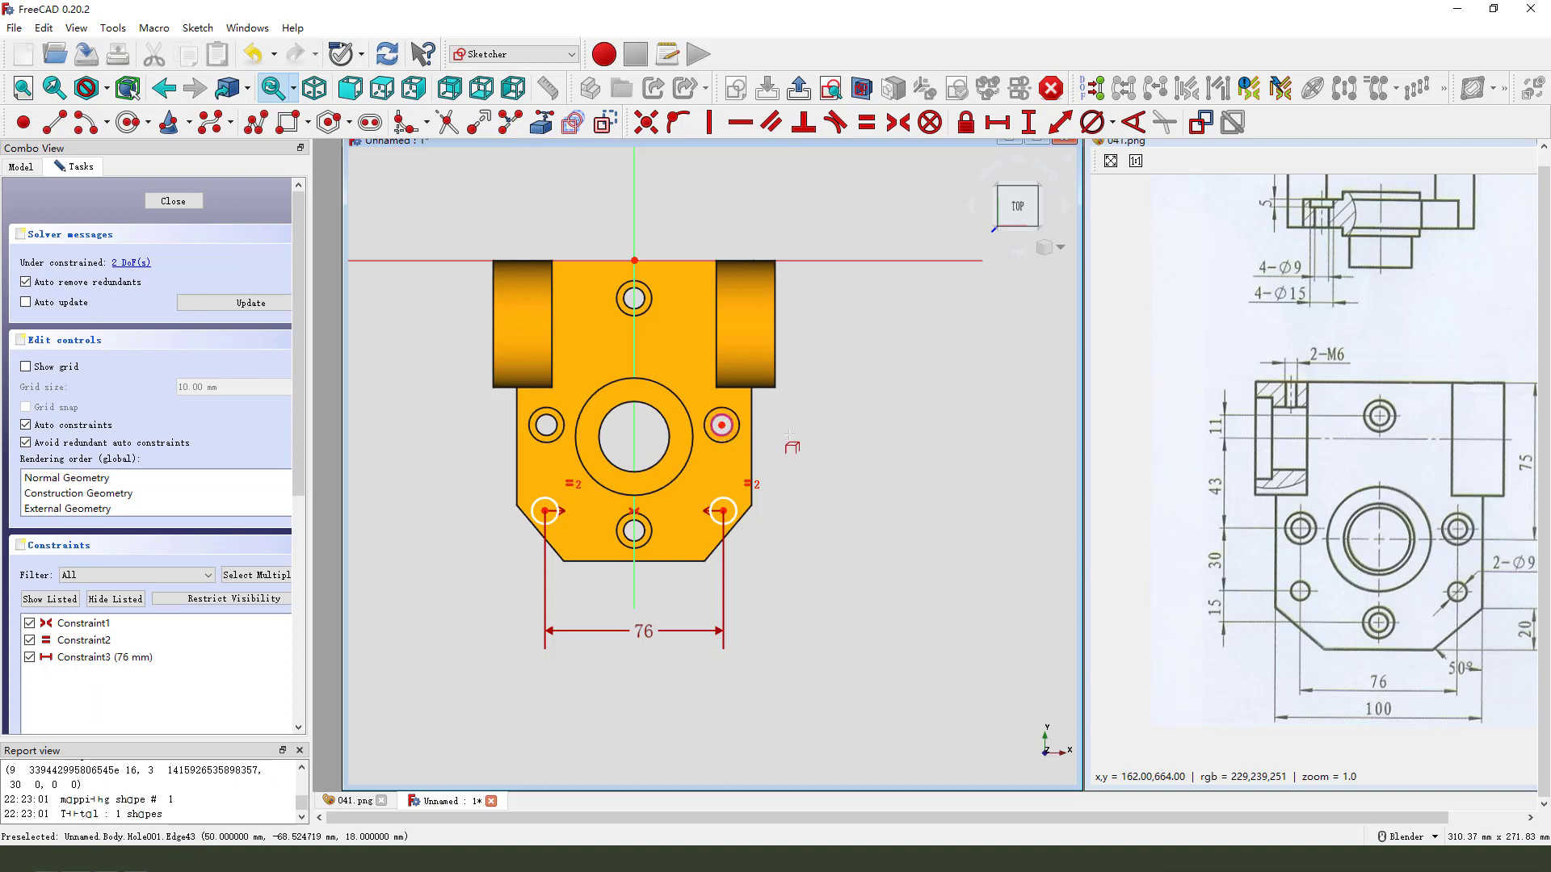
Set the vertical distance between the right-hand counterbore's centre and the right-hand circle's centre to 30 mm.
left_click(724, 512)
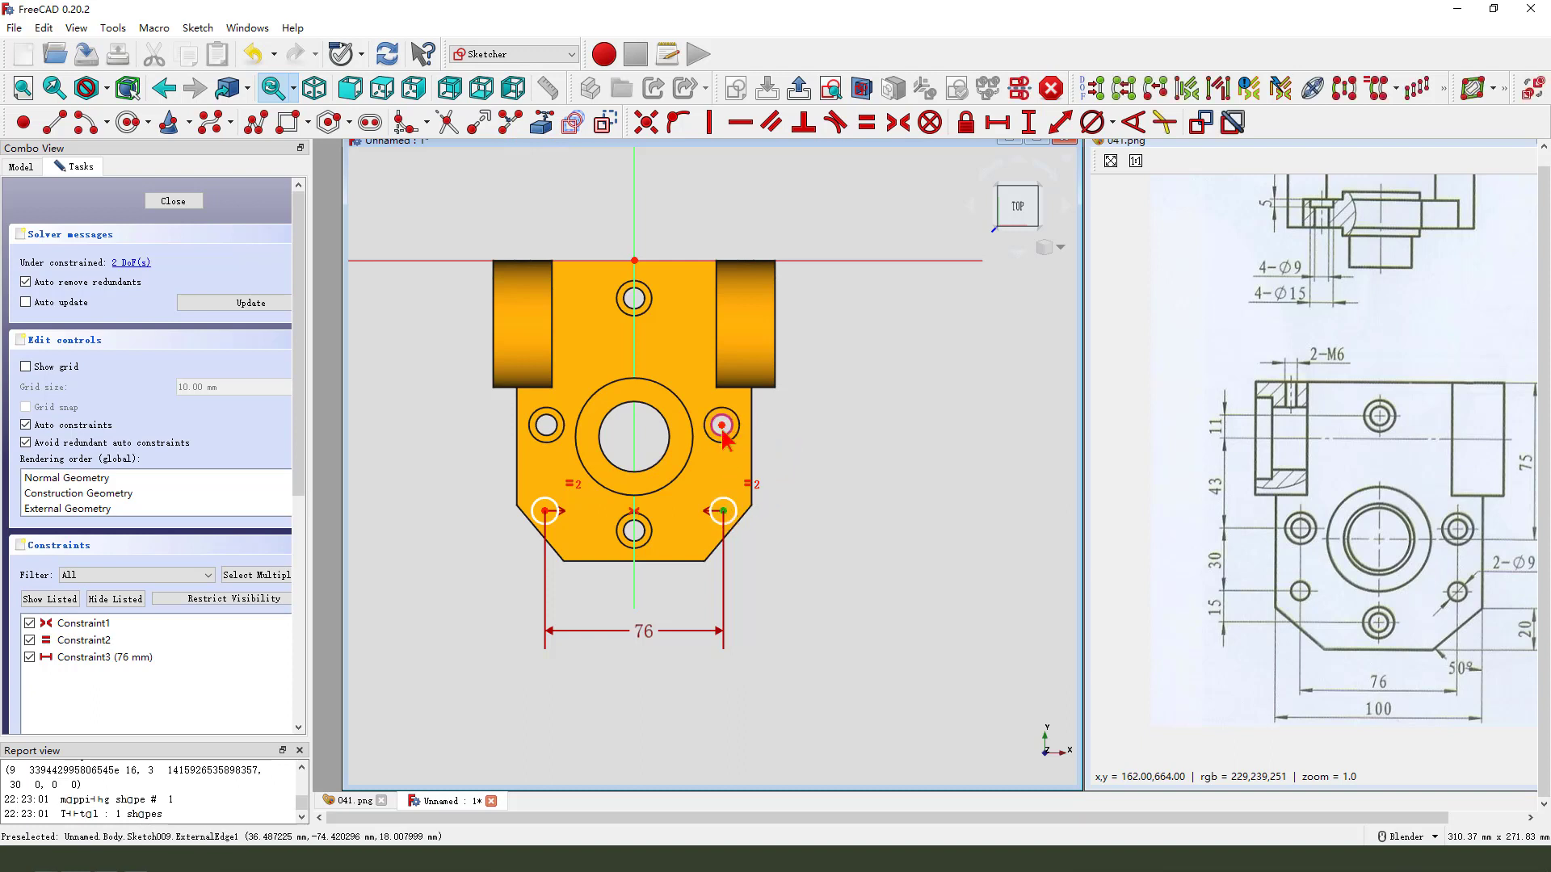
left_click(1028, 122)
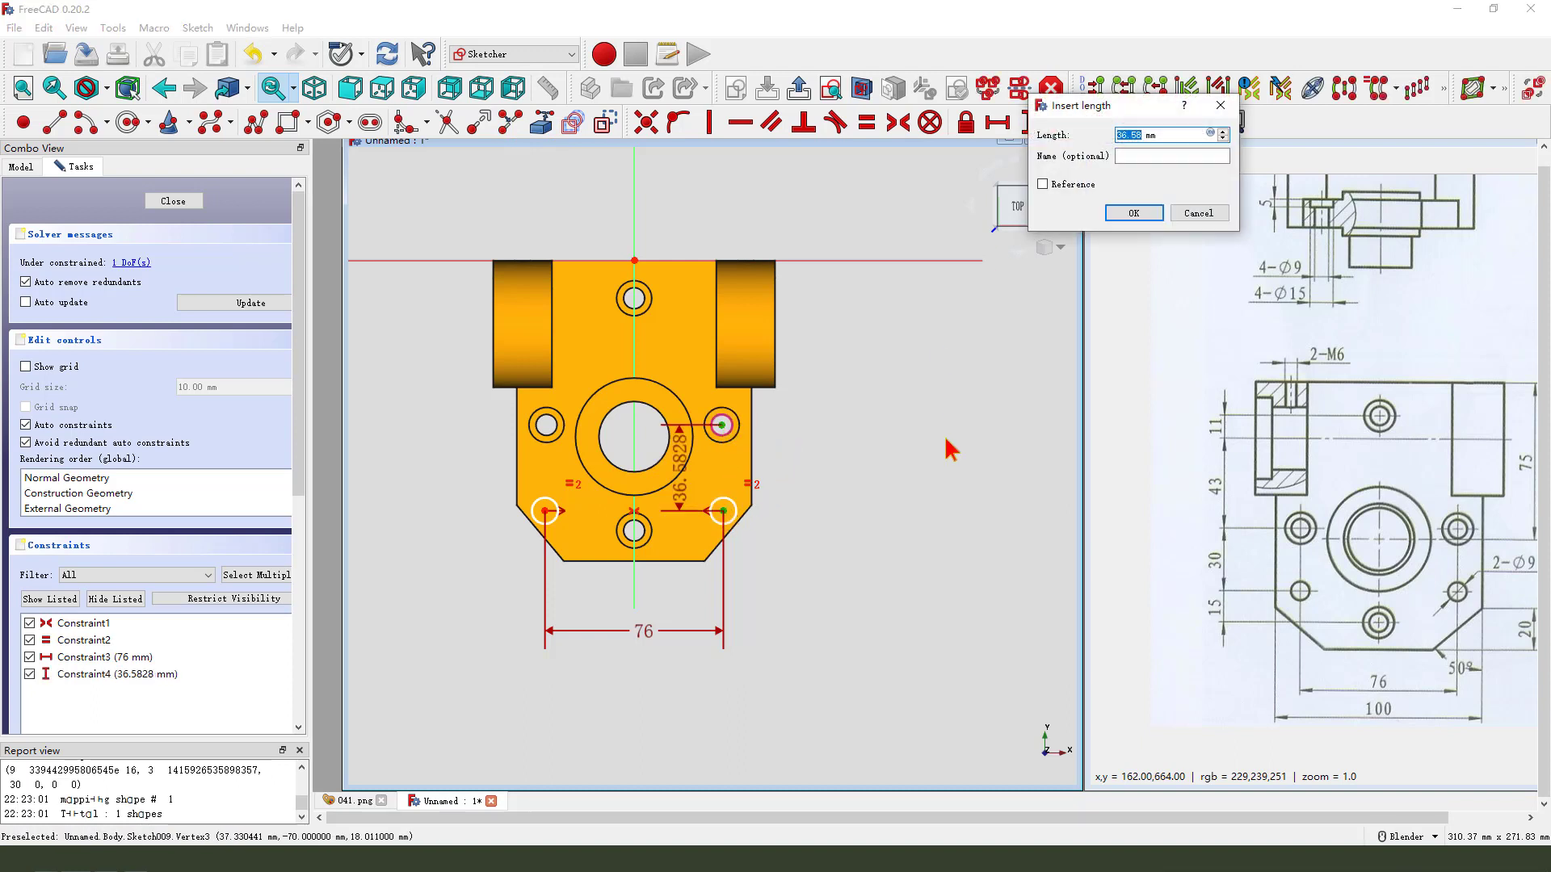
key("Return")
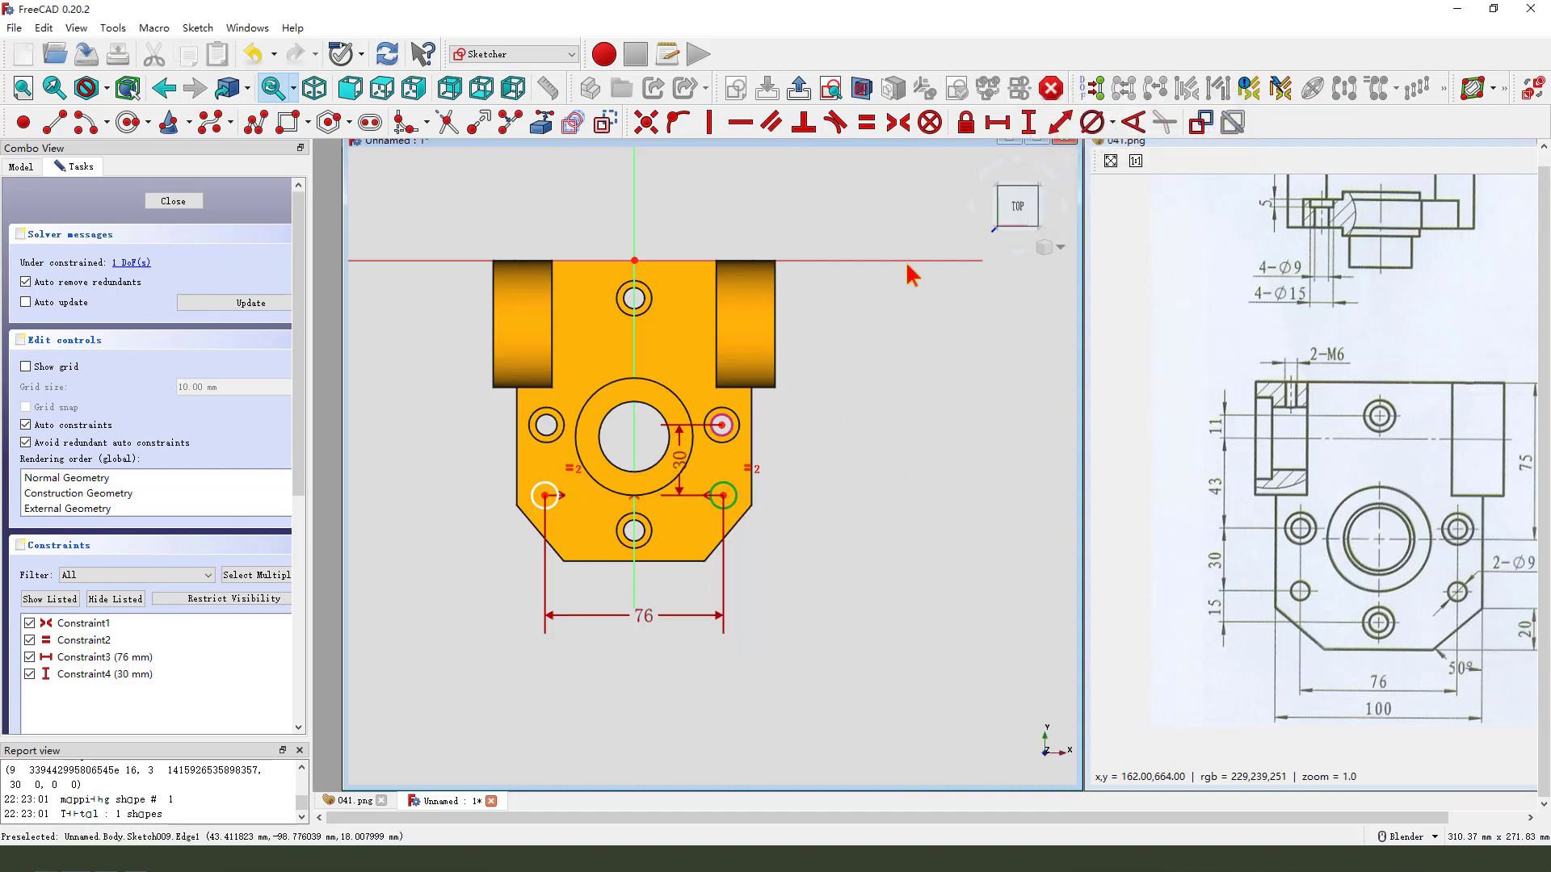
Set the right-hand circle's diameter to 9 mm and finish the sketch of the two plain holes.
left_click(1091, 122)
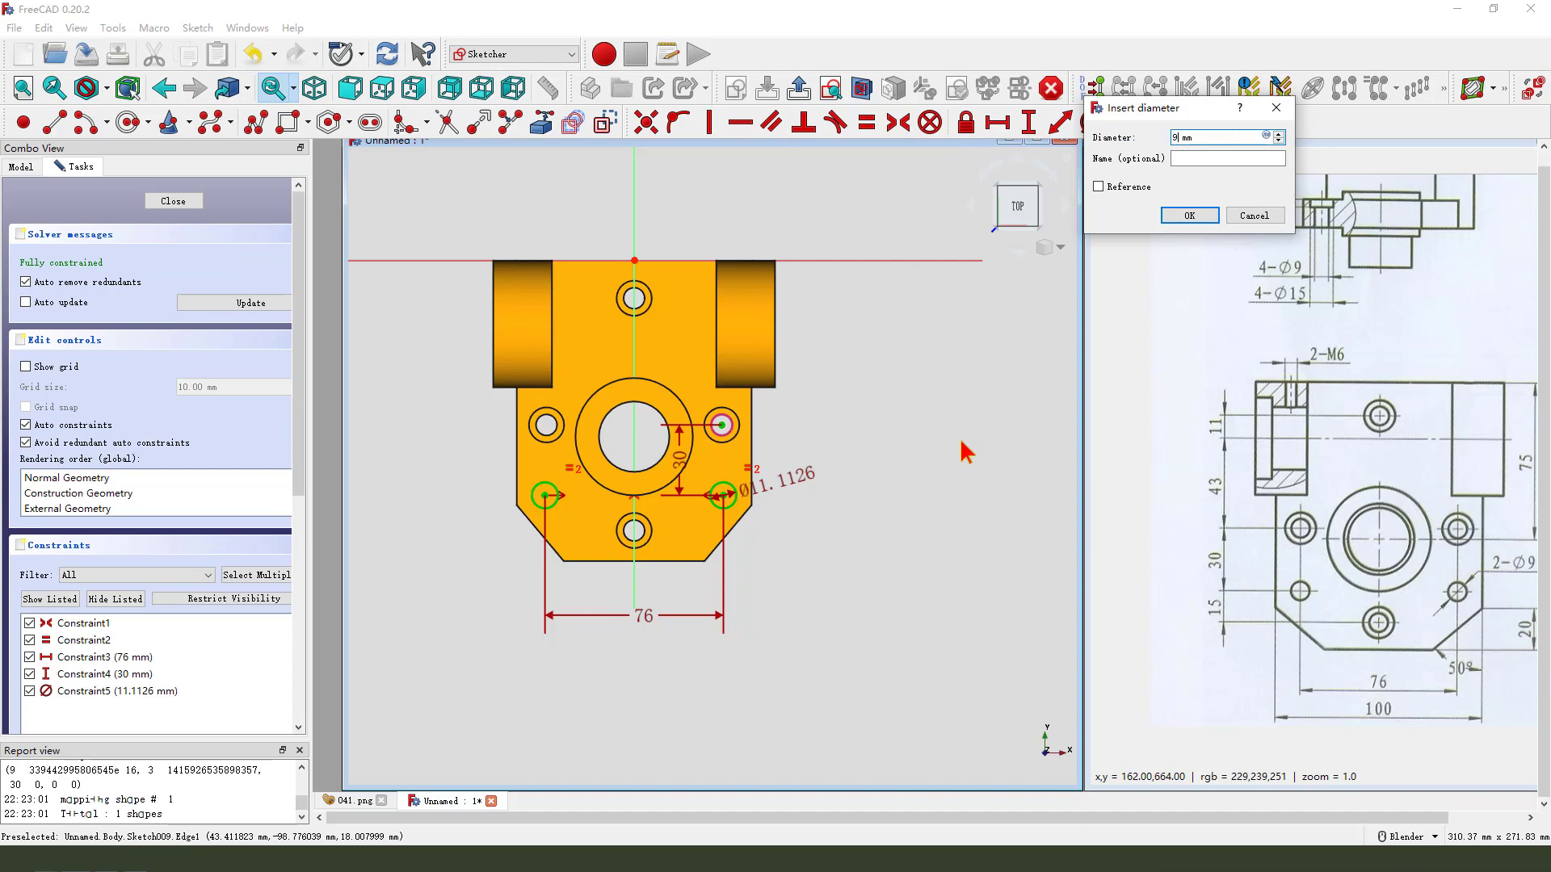
key("Return")
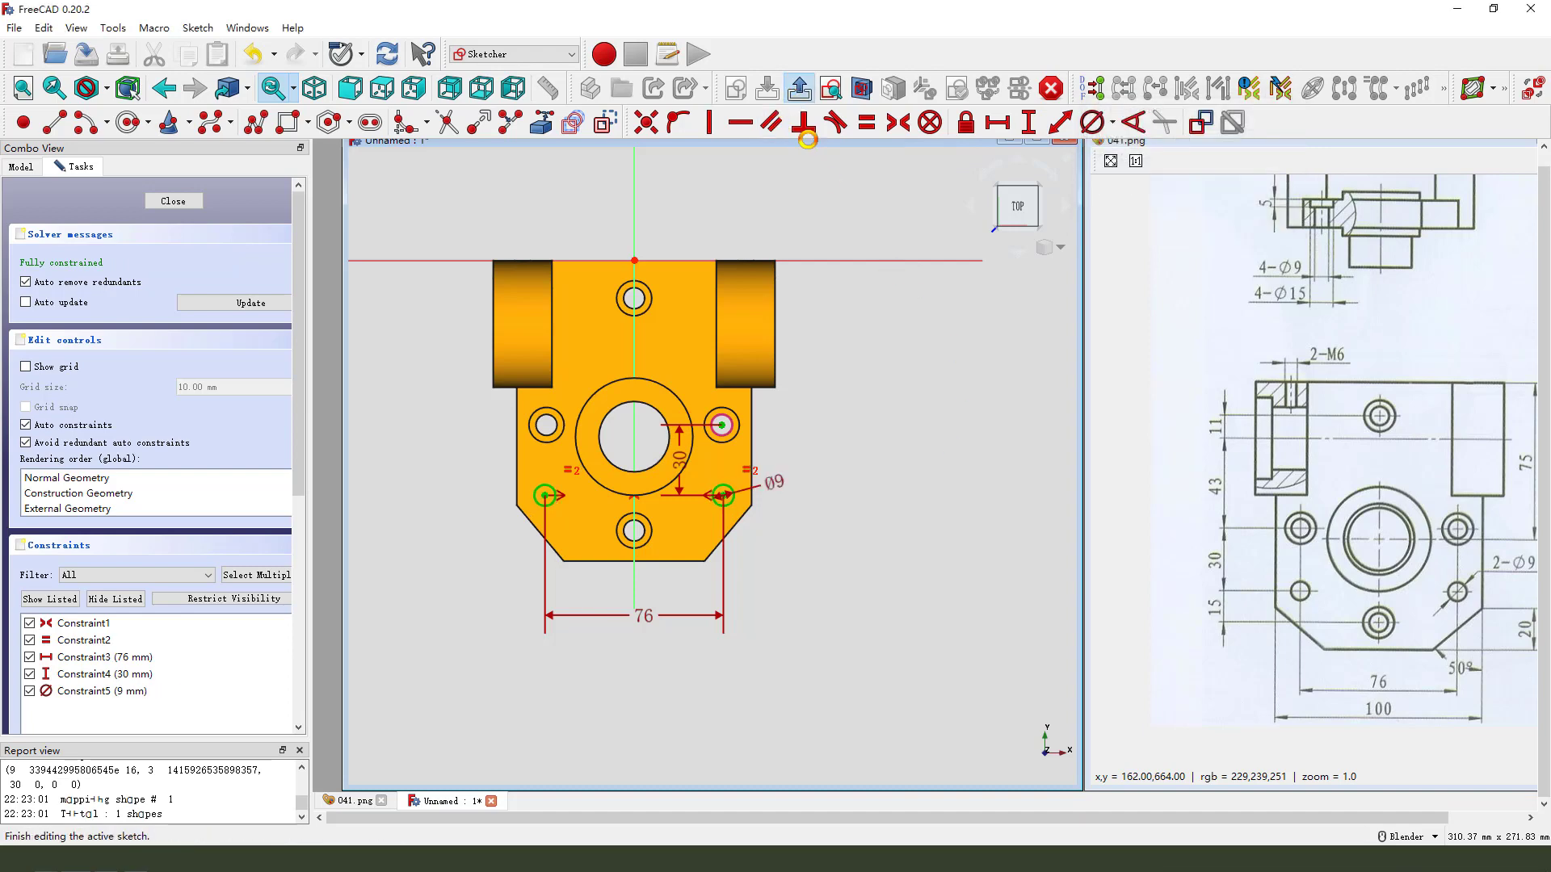
left_click(800, 89)
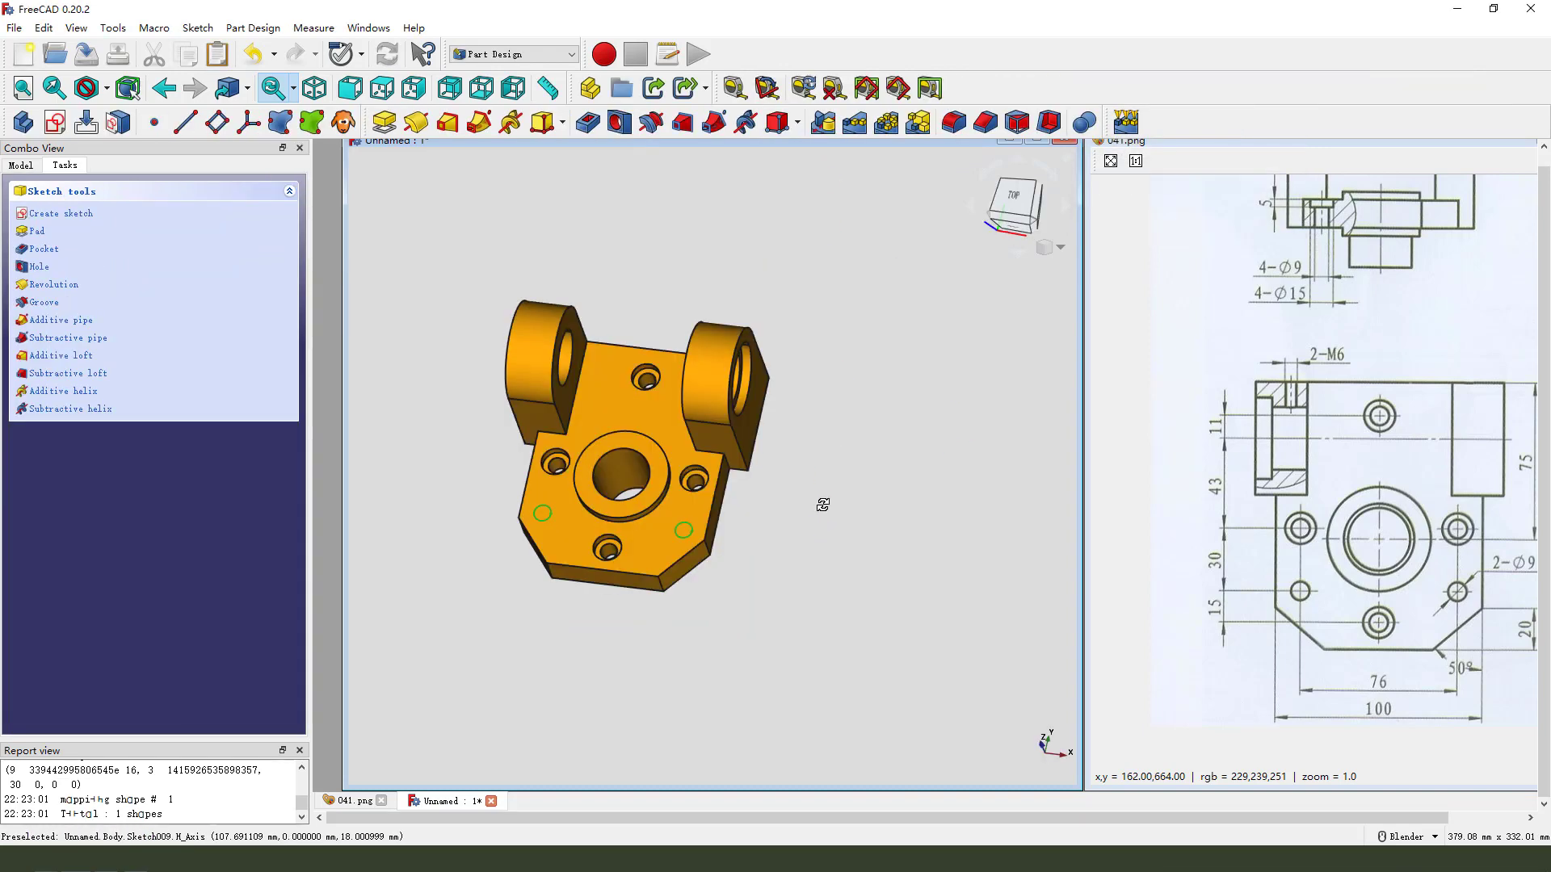
Pocket the two 9 mm circles through all of the plate to make the plain mounting holes.
left_click(589, 123)
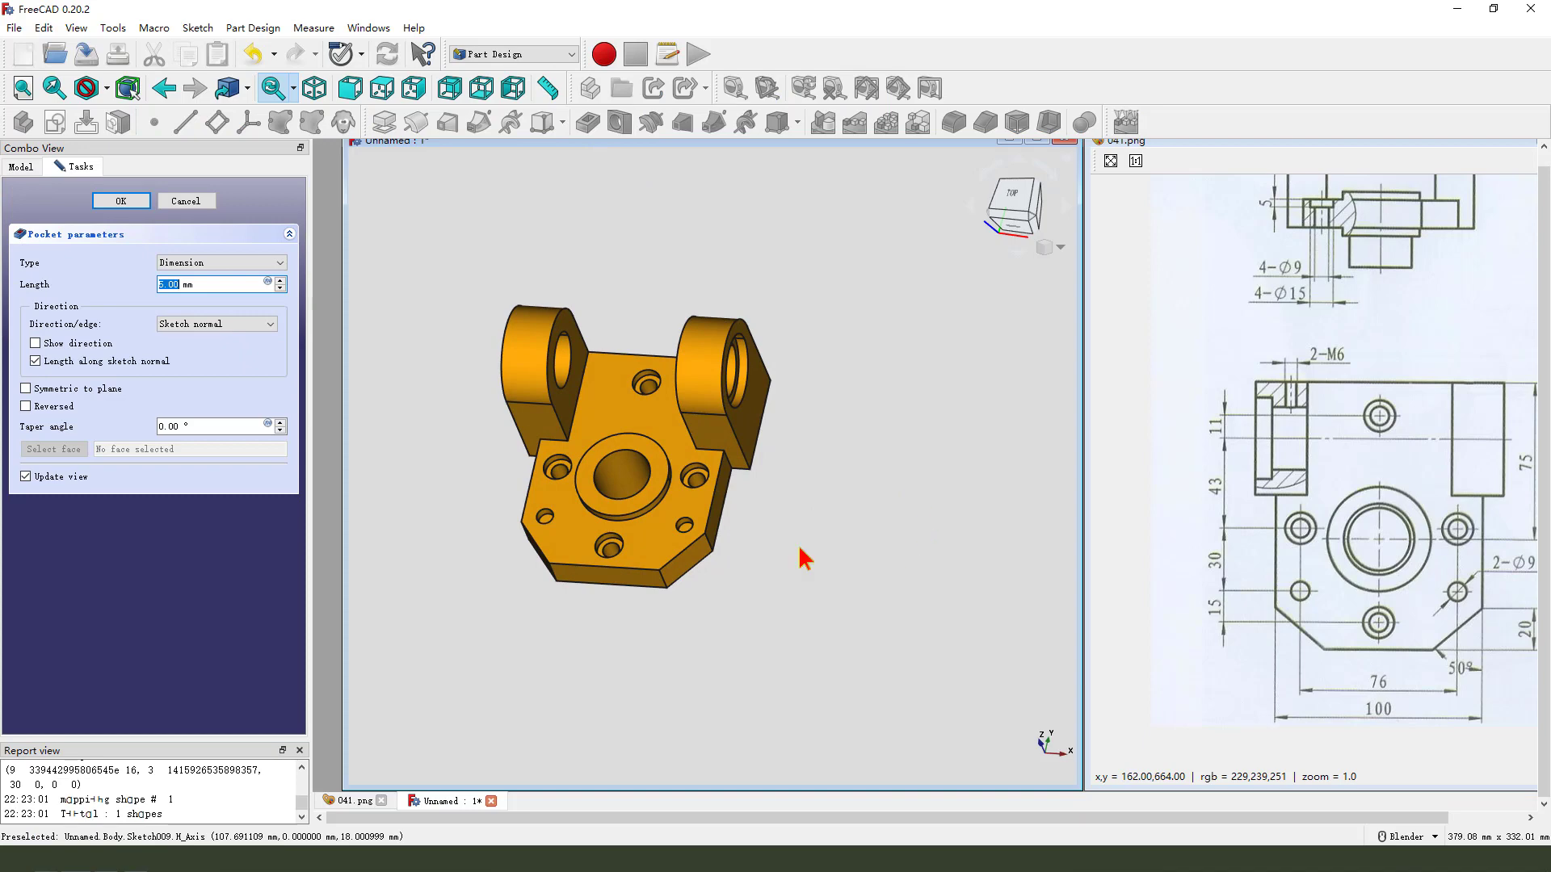
left_click(208, 264)
left_click(206, 286)
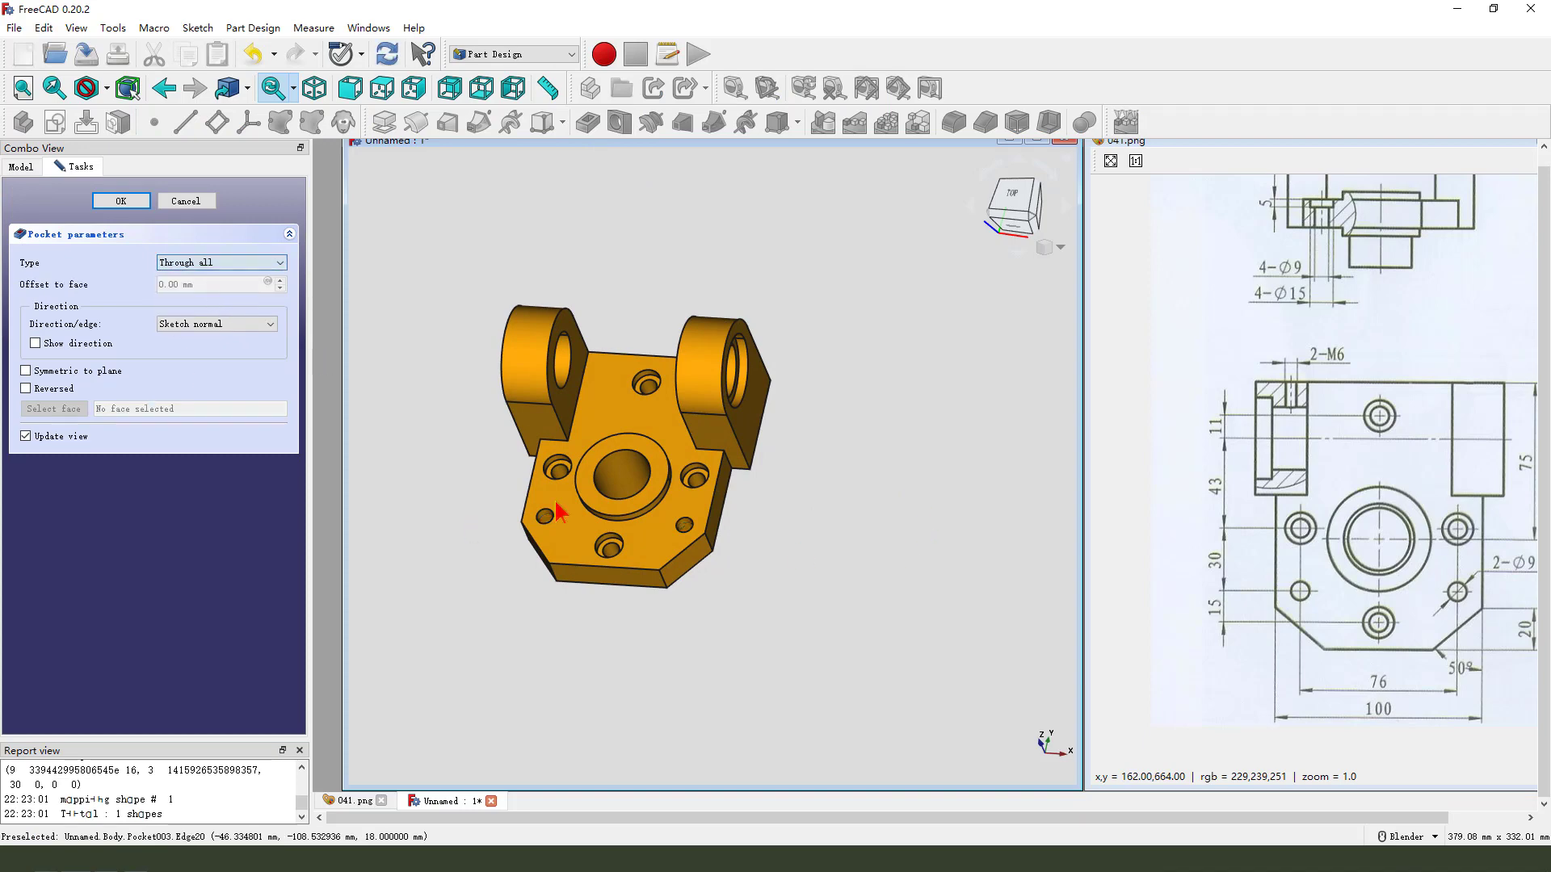
middle_click_drag(449, 516, 711, 566)
left_click(121, 202)
Chamfer the upper circular edge of the boss's bore with an equal-distance chamfer, following the drawing's 2x45° callout.
scroll(653, 503, "up", 2)
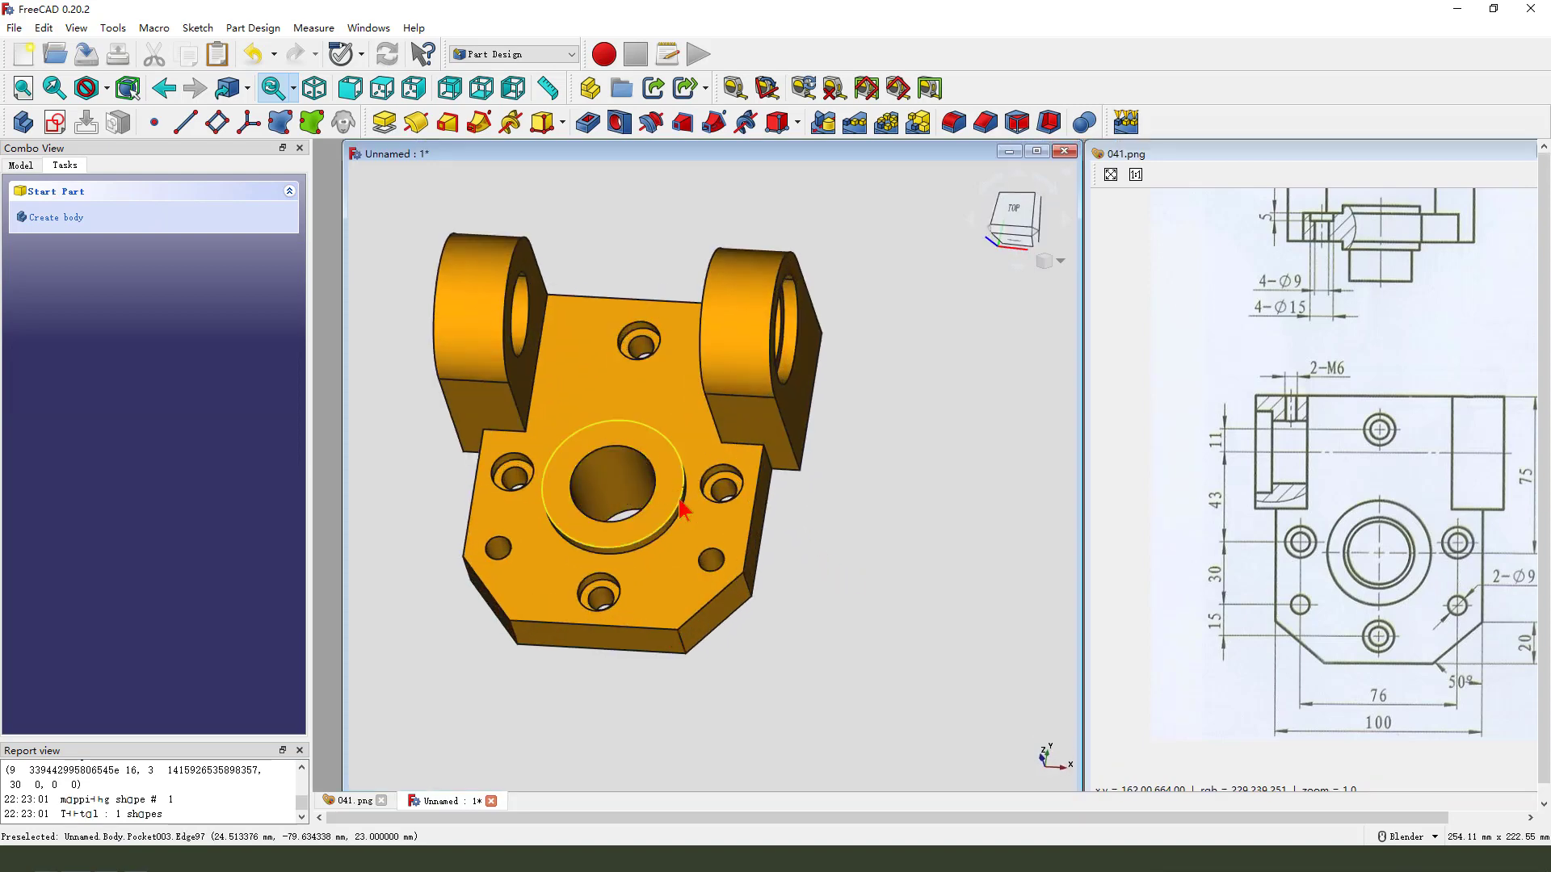
middle_click_drag(682, 509, 654, 495)
left_click(632, 455)
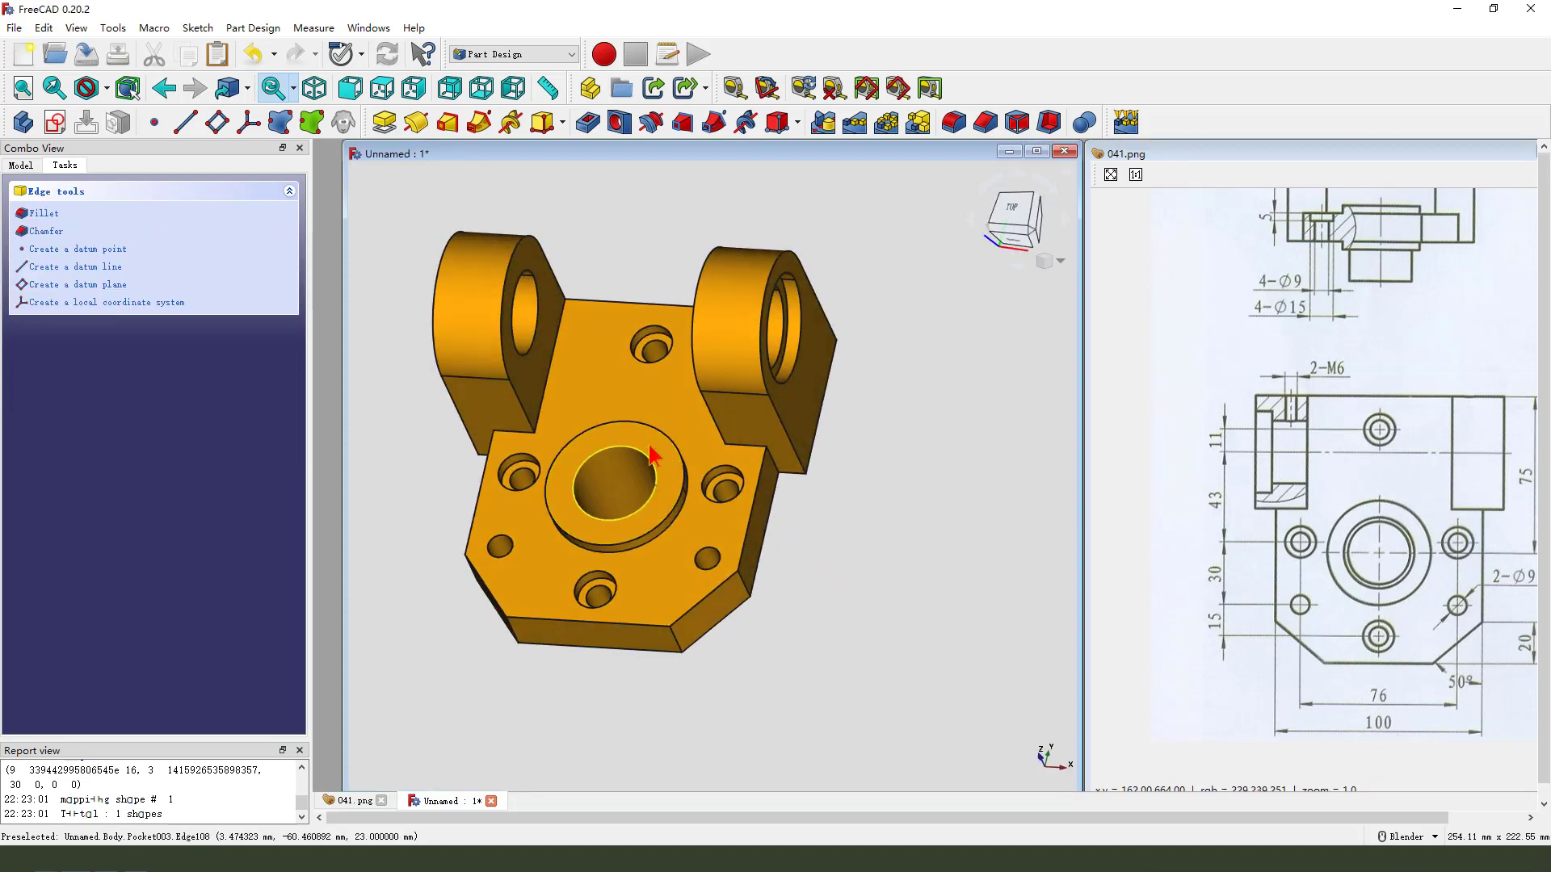
scroll(744, 408, "down", 1)
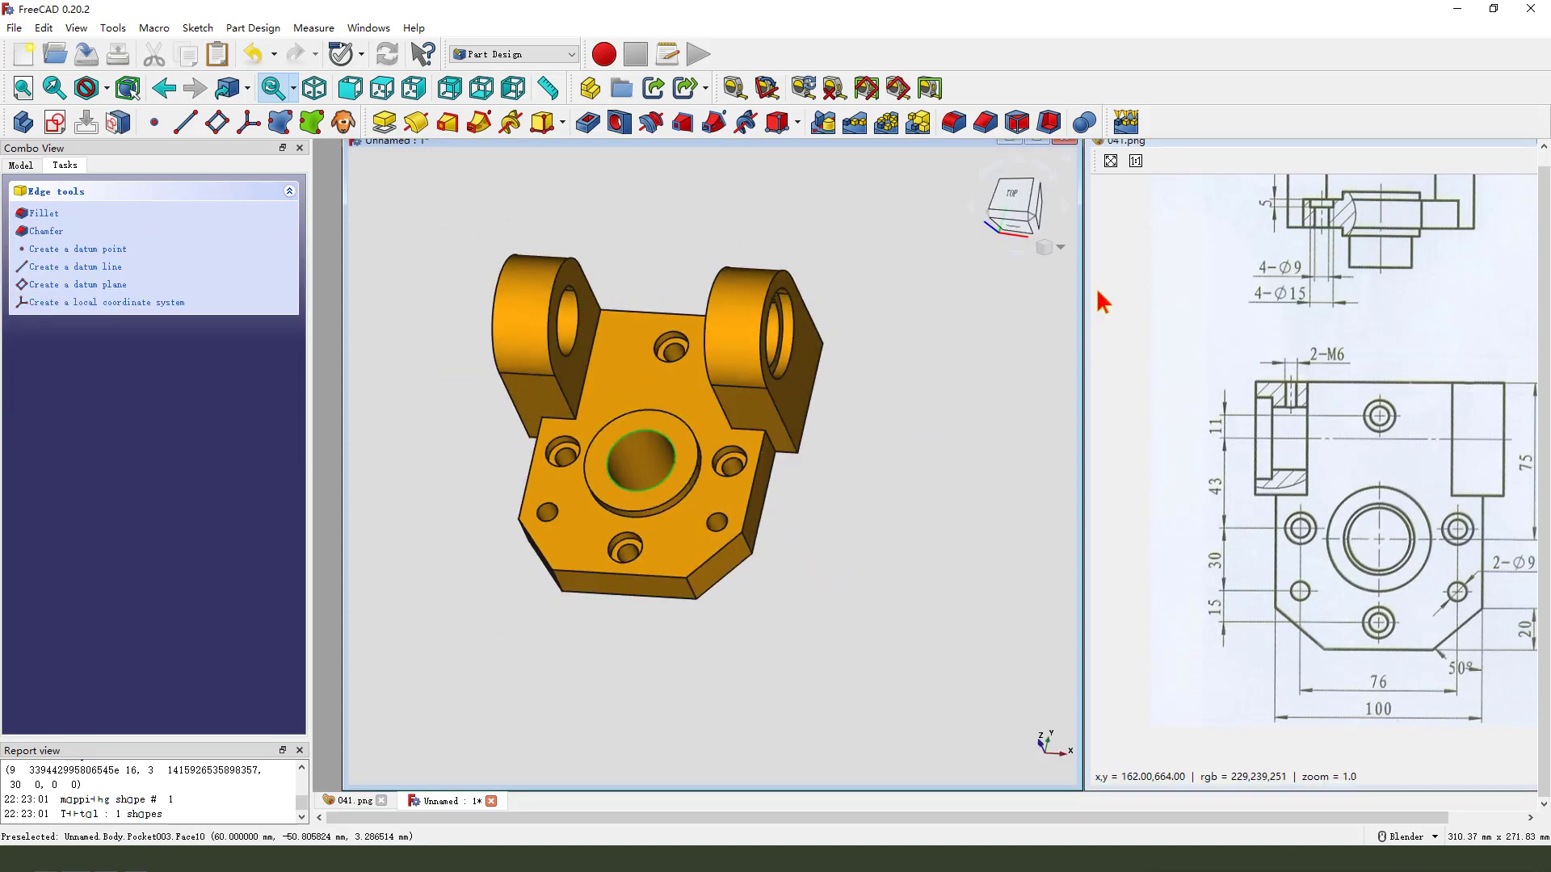
left_click(986, 123)
mouse_move(1482, 311)
middle_mouse_down()
mouse_move(1276, 471)
mouse_move(1101, 513)
middle_mouse_up()
left_click_drag(1394, 353, 1400, 384)
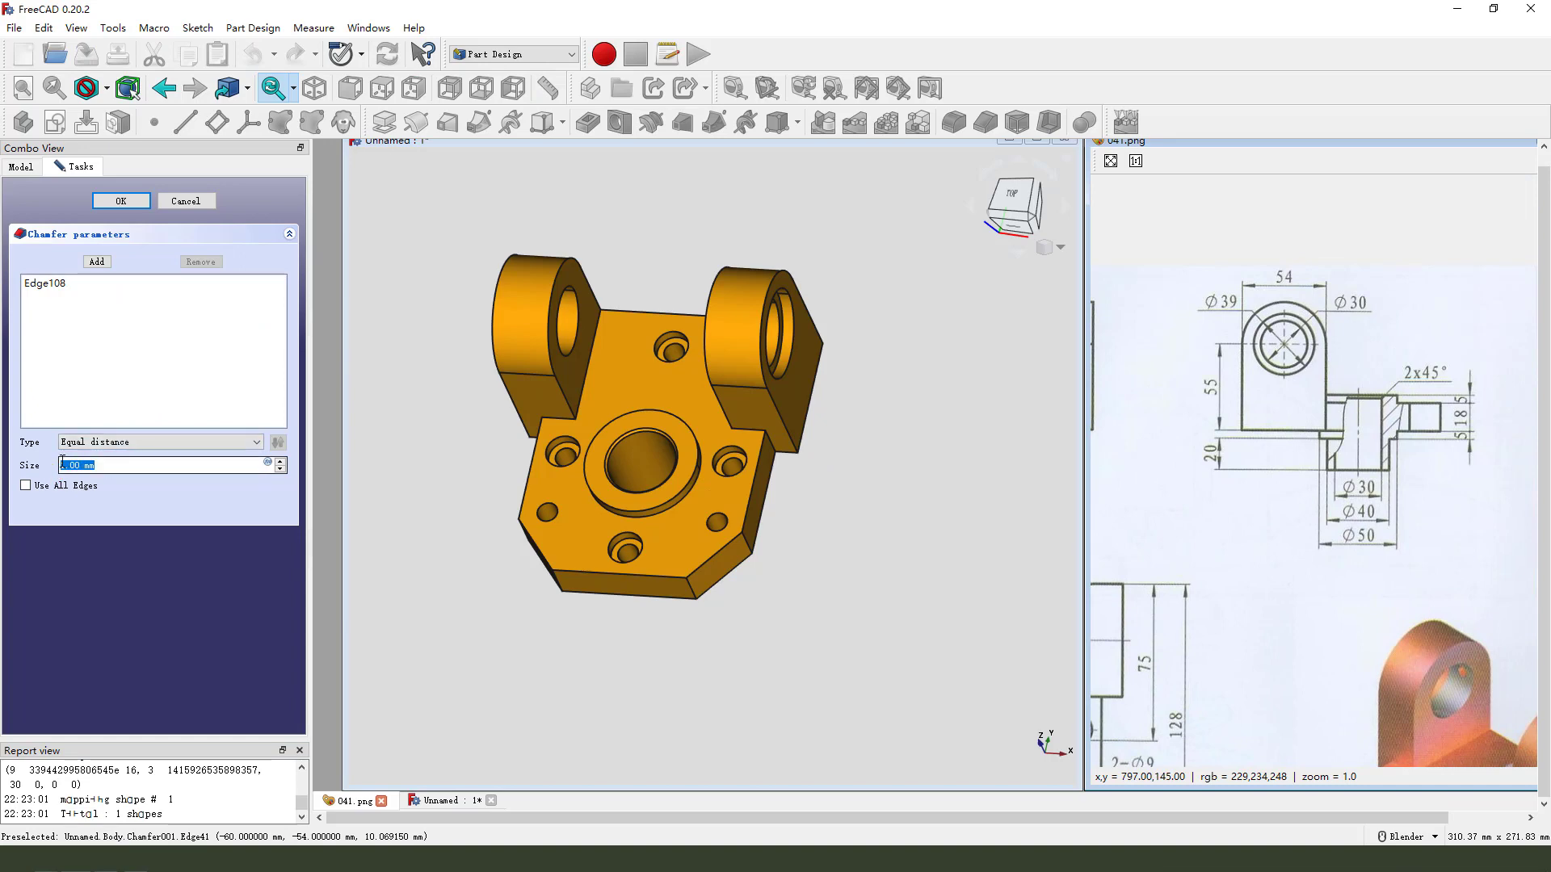
mouse_move(724, 485)
middle_mouse_down()
mouse_move(752, 487)
mouse_move(714, 483)
middle_mouse_up()
left_click(121, 201)
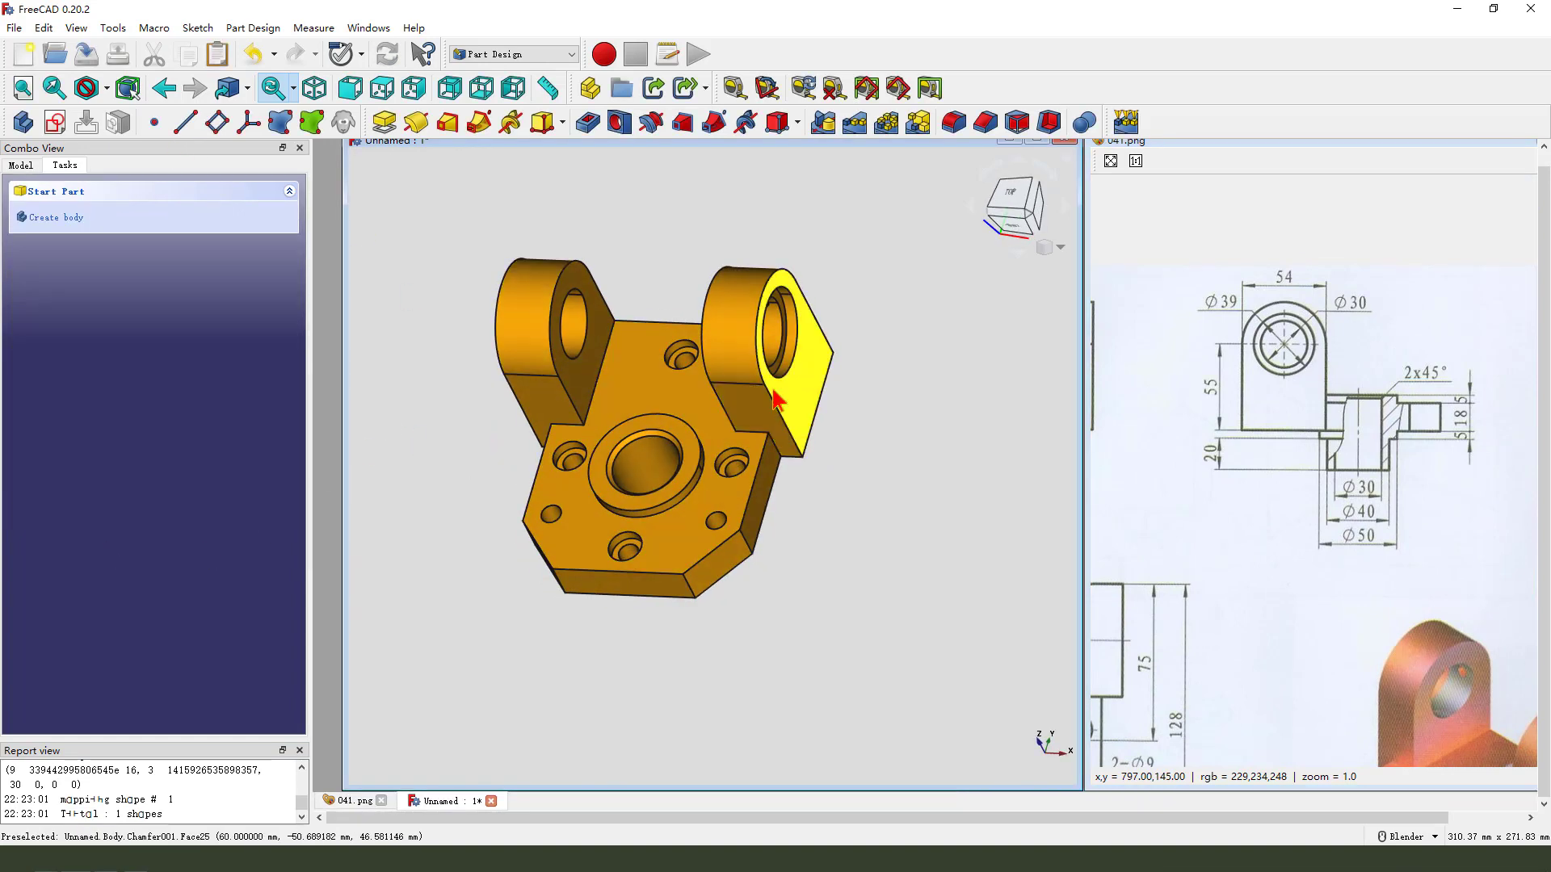
Compare the bracket's overall shape with the rendered part in 041.png and maximize the model view for closer inspection.
scroll(904, 419, "down", 3)
mouse_move(904, 419)
middle_mouse_down()
mouse_move(941, 349)
mouse_move(850, 440)
mouse_move(634, 377)
mouse_move(883, 588)
middle_mouse_up()
middle_click_drag(1225, 599, 1258, 440)
scroll(1264, 443, "down", 2)
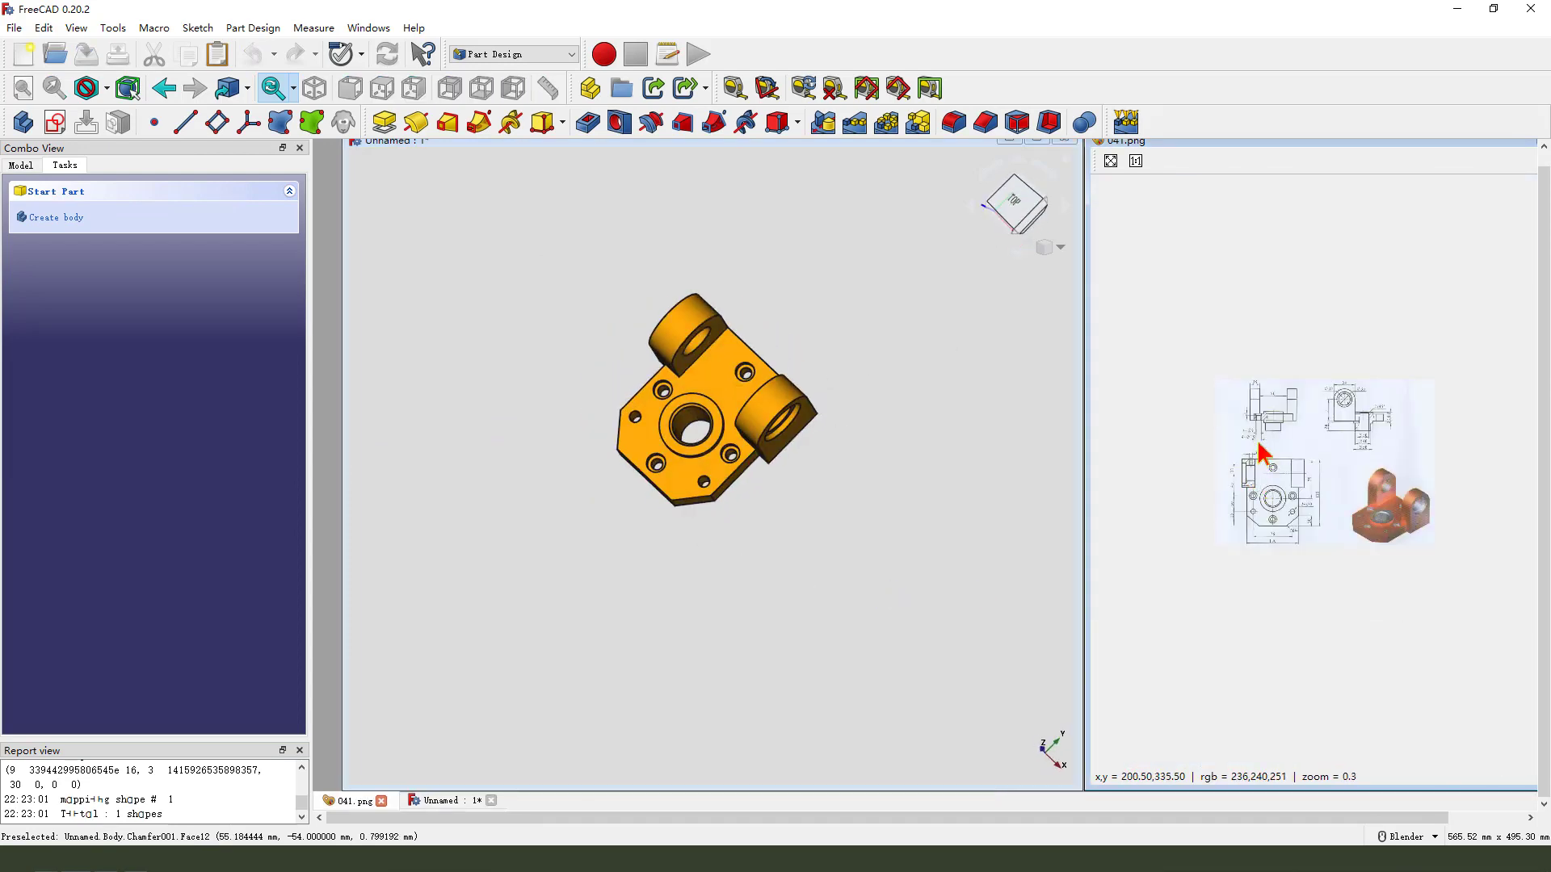
scroll(1315, 474, "up", 2)
scroll(1343, 495, "down", 1)
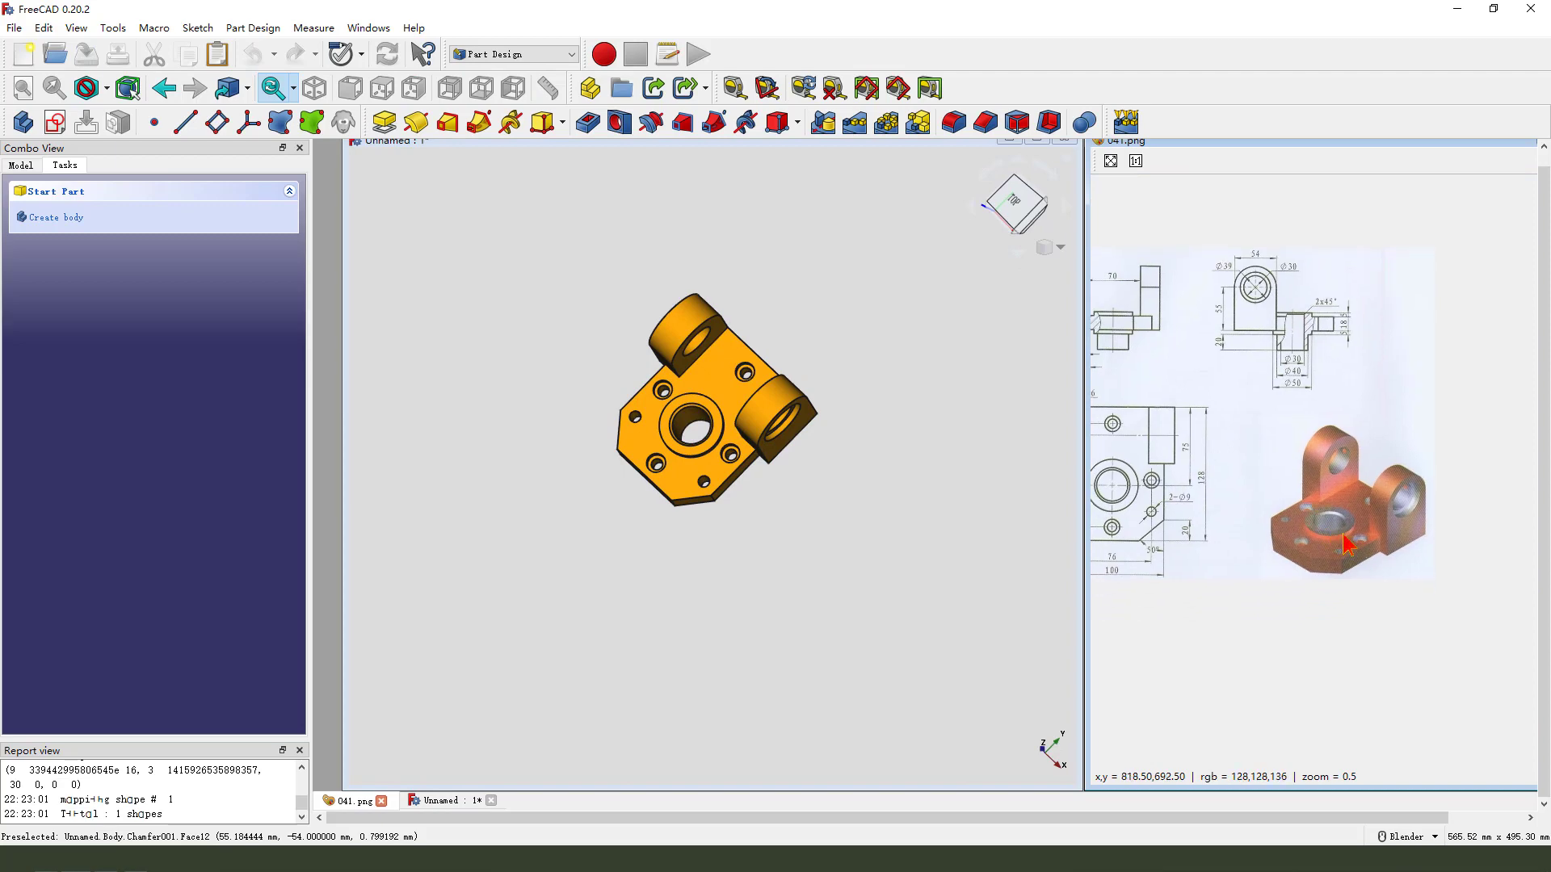
scroll(1343, 543, "up", 1)
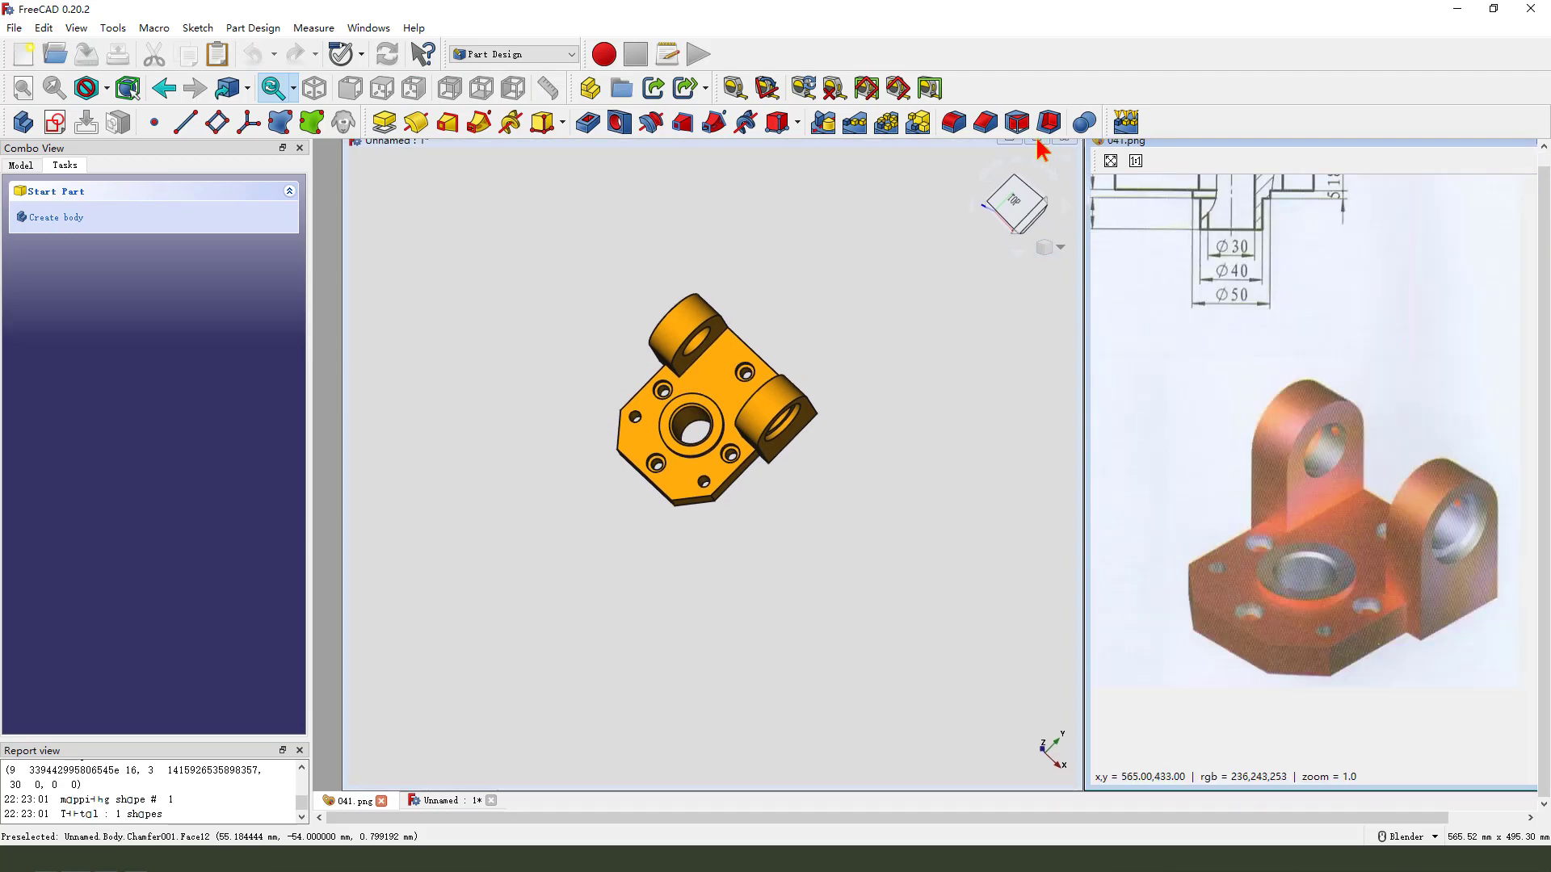
left_click(1038, 139)
scroll(1002, 404, "up", 3)
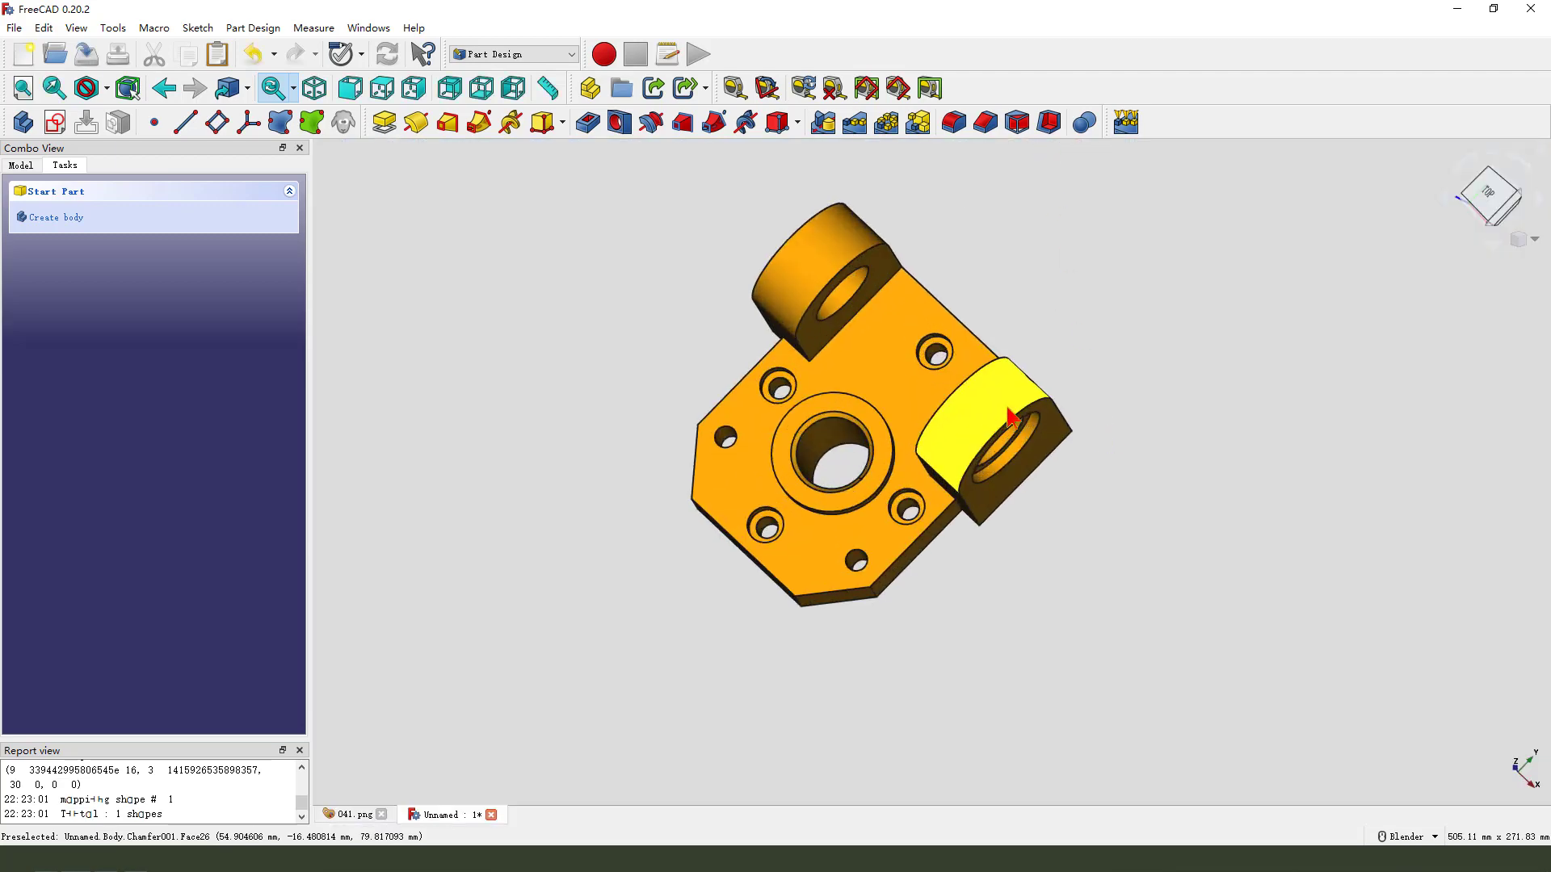